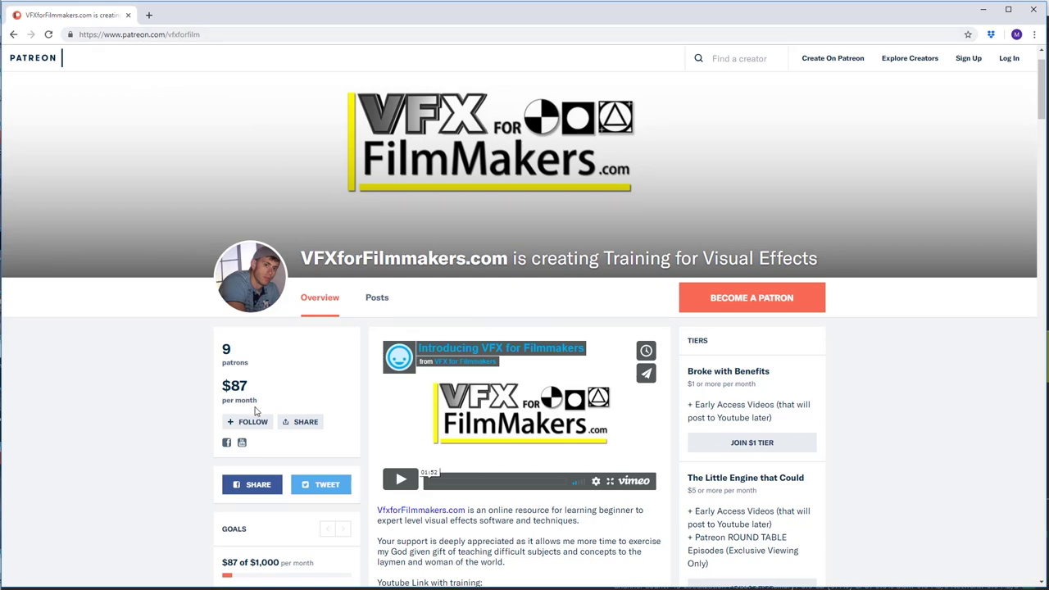
Step: Scroll through the browser page, then minimize it to reveal the NukeX script
scroll(164, 385, down, 1)
scroll(160, 383, down, 15)
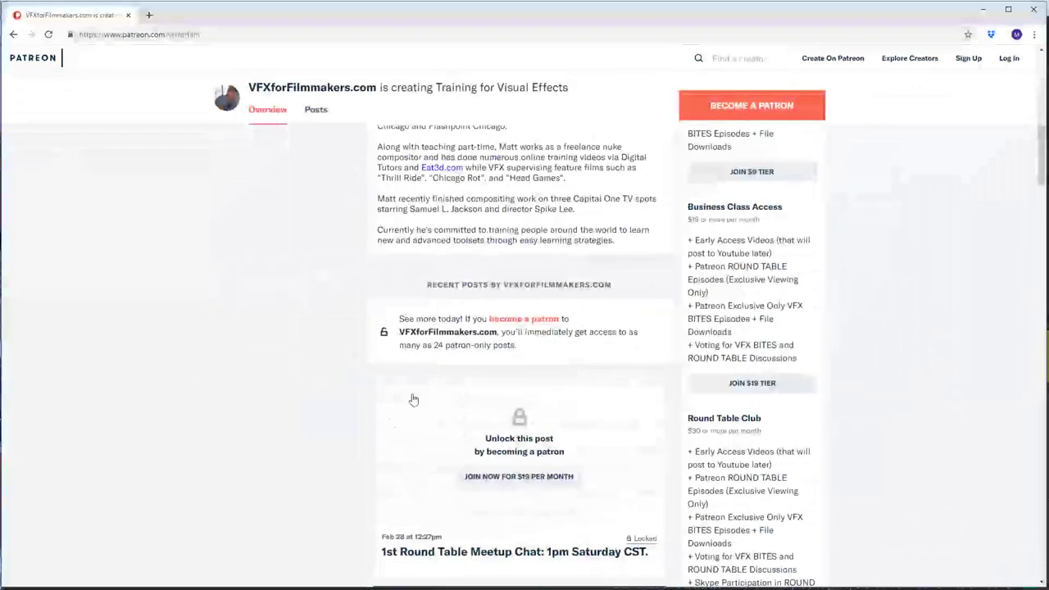
scroll(338, 388, down, 6)
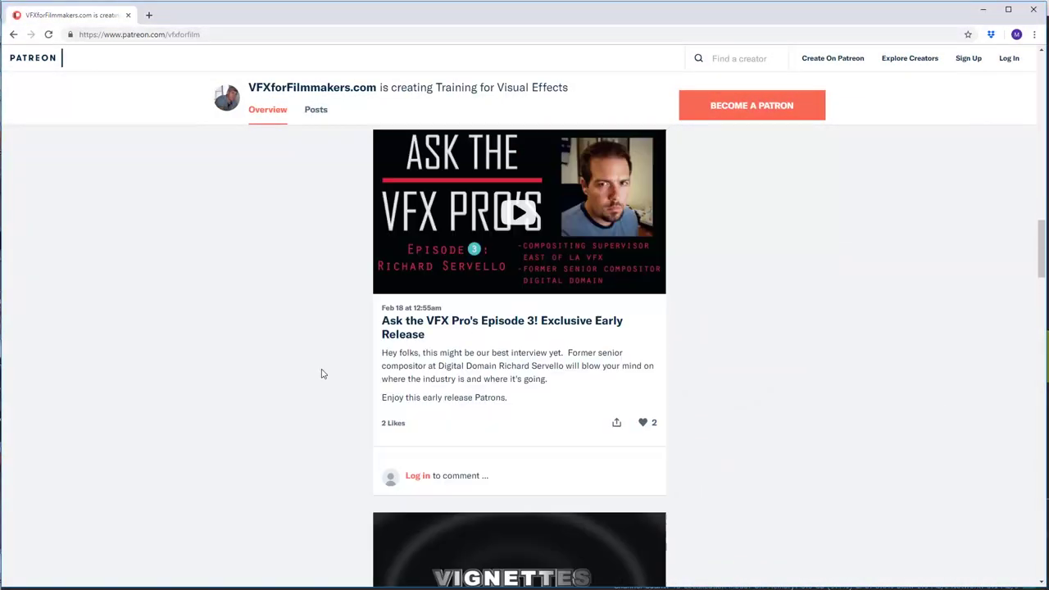
scroll(318, 363, down, 9)
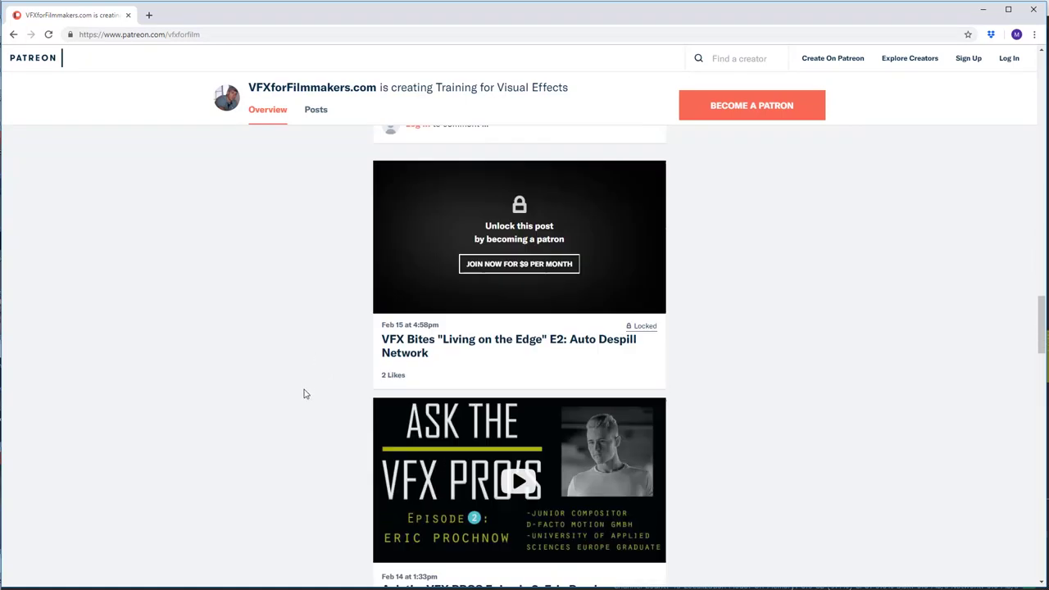
scroll(309, 394, up, 12)
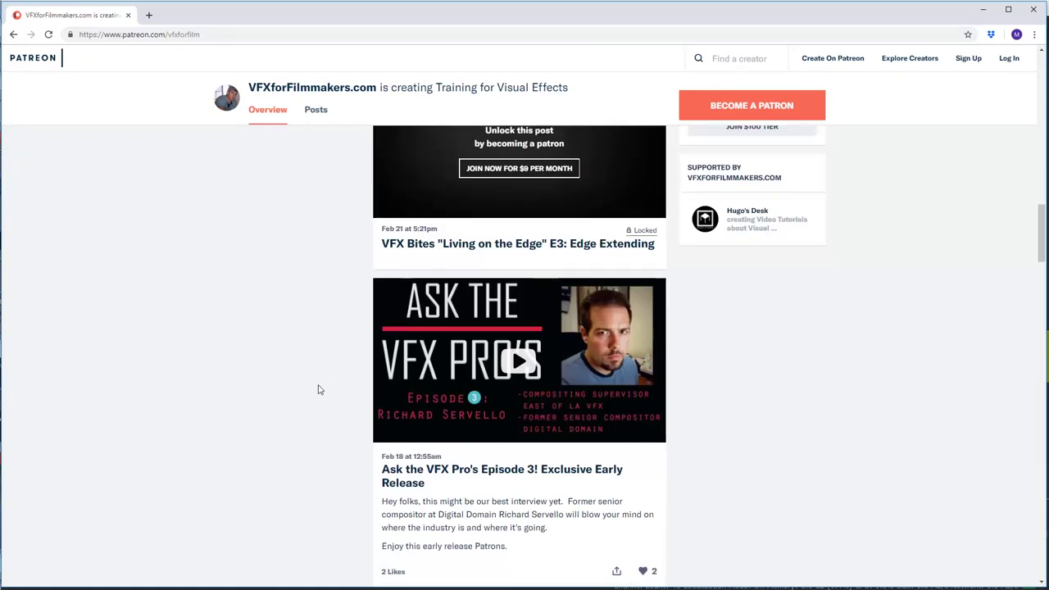
scroll(856, 351, up, 3)
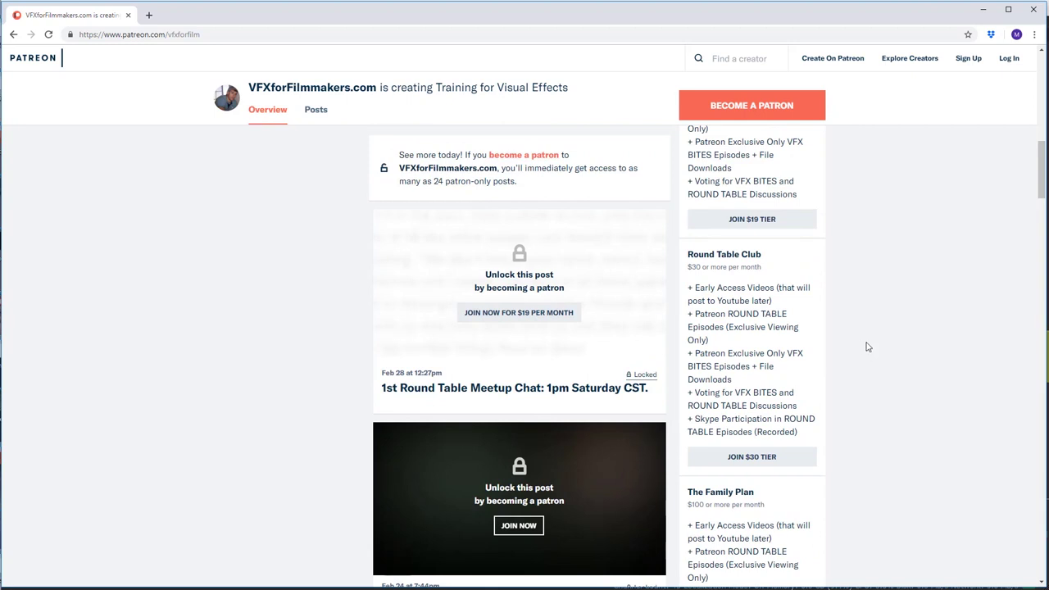
scroll(860, 328, up, 3)
scroll(411, 385, up, 2)
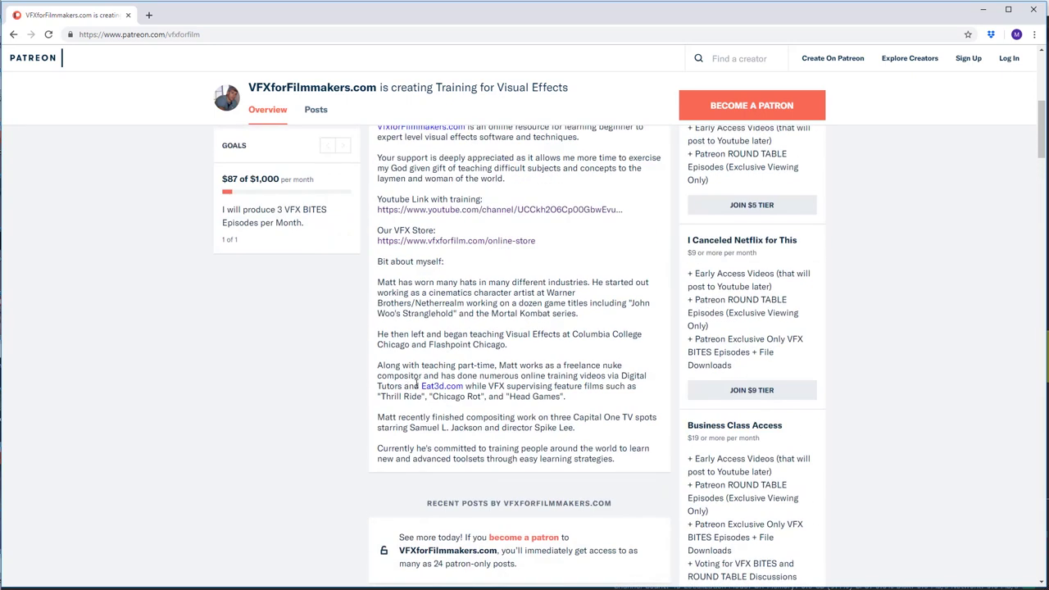
scroll(765, 312, up, 1)
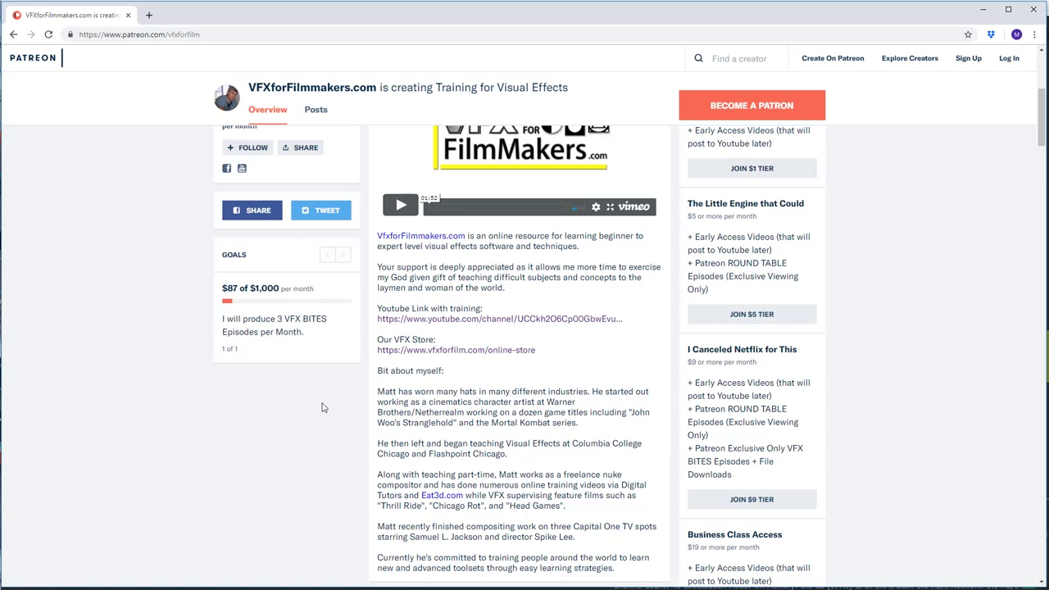
scroll(735, 330, down, 1)
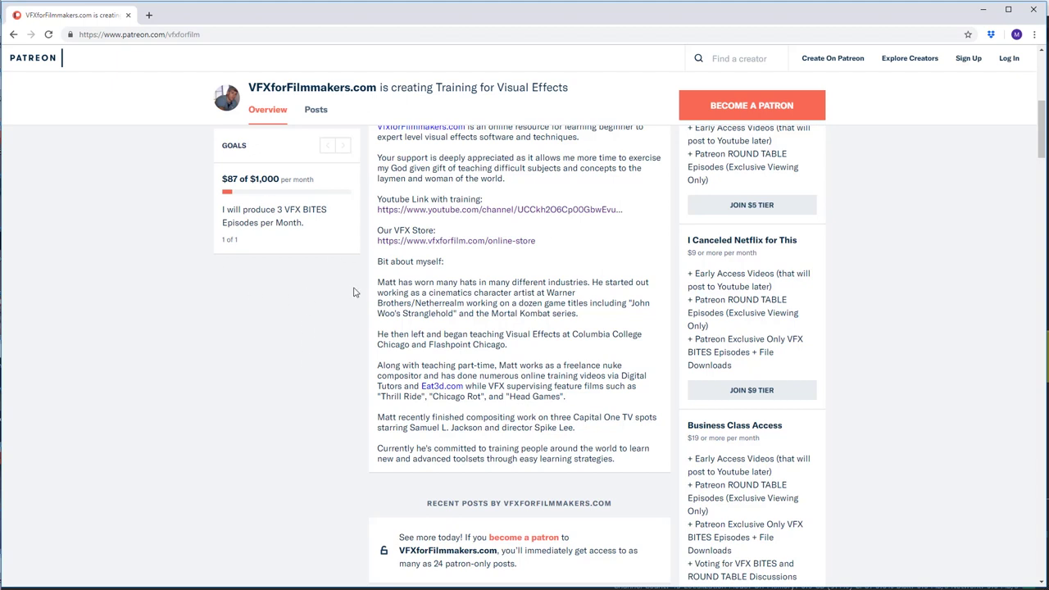
click(985, 14)
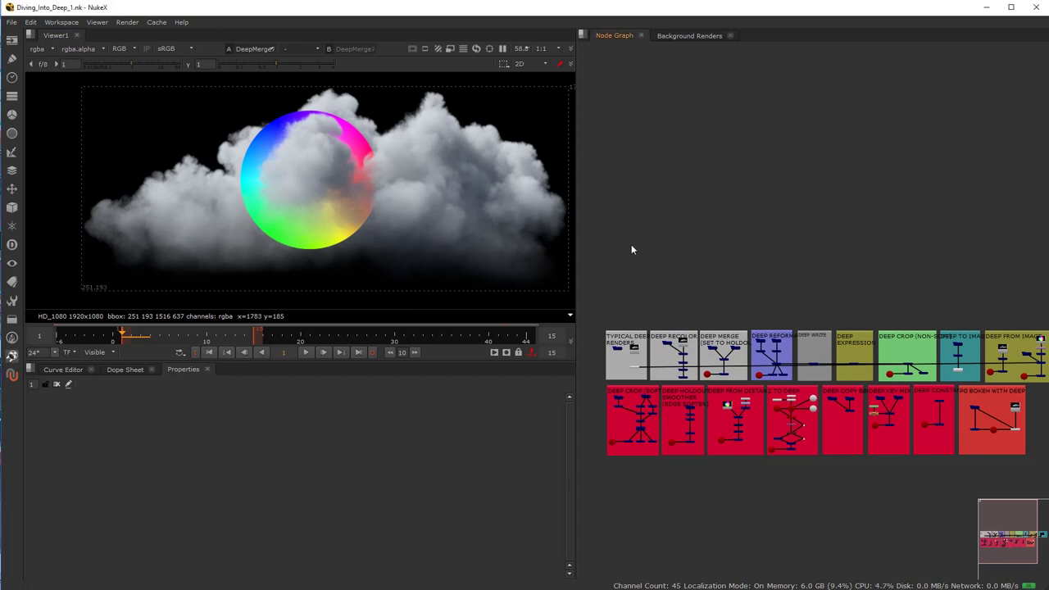
Step: Maximize the Node Graph, frame all backdrops, and marquee-select the top and bottom backdrop rows
key(space)
key(f)
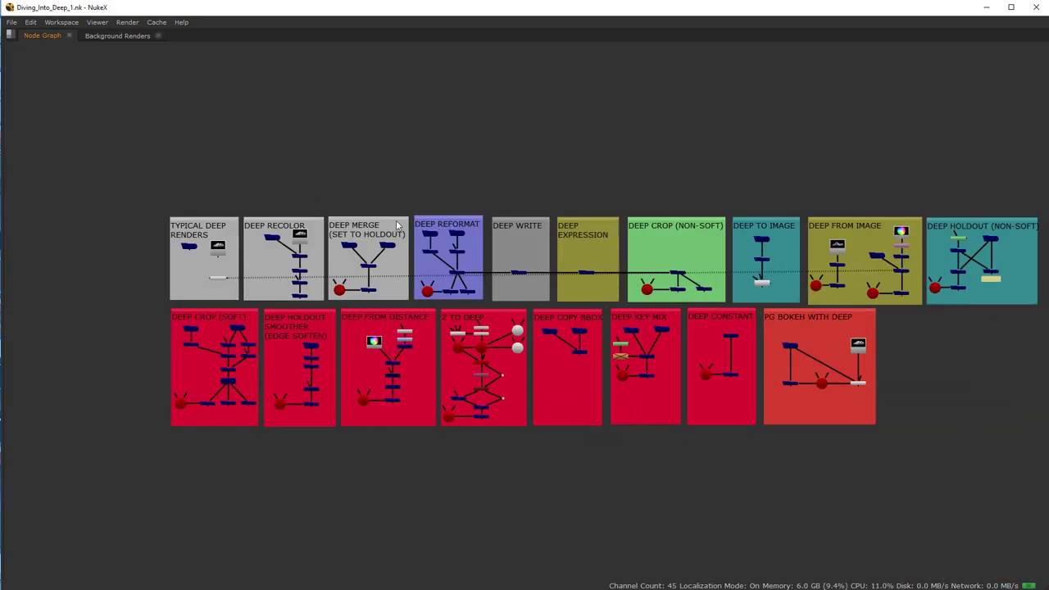
drag(112, 198, 1025, 304)
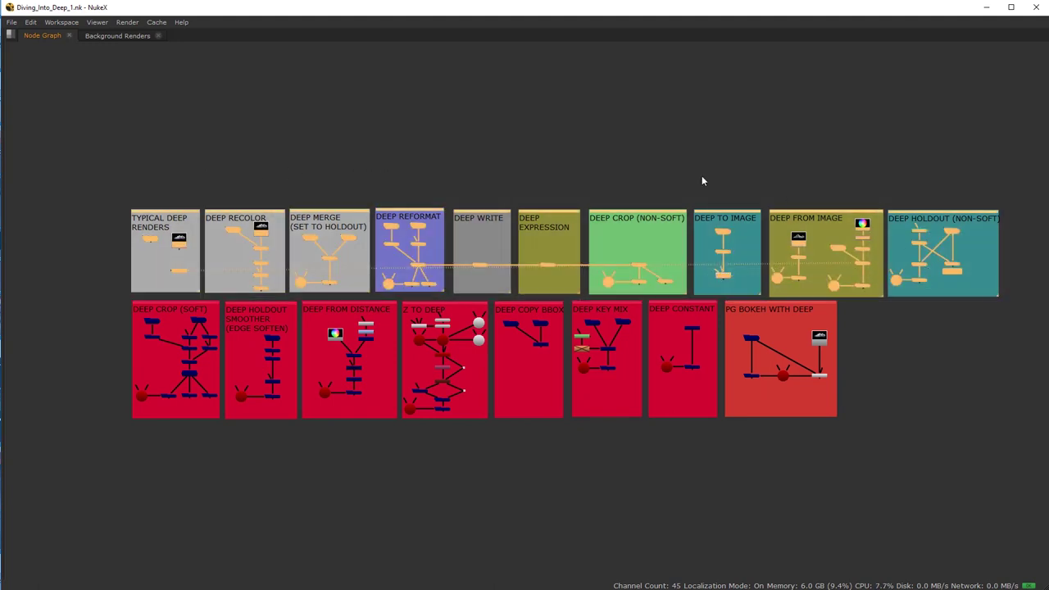
click(702, 181)
drag(114, 296, 967, 454)
click(811, 459)
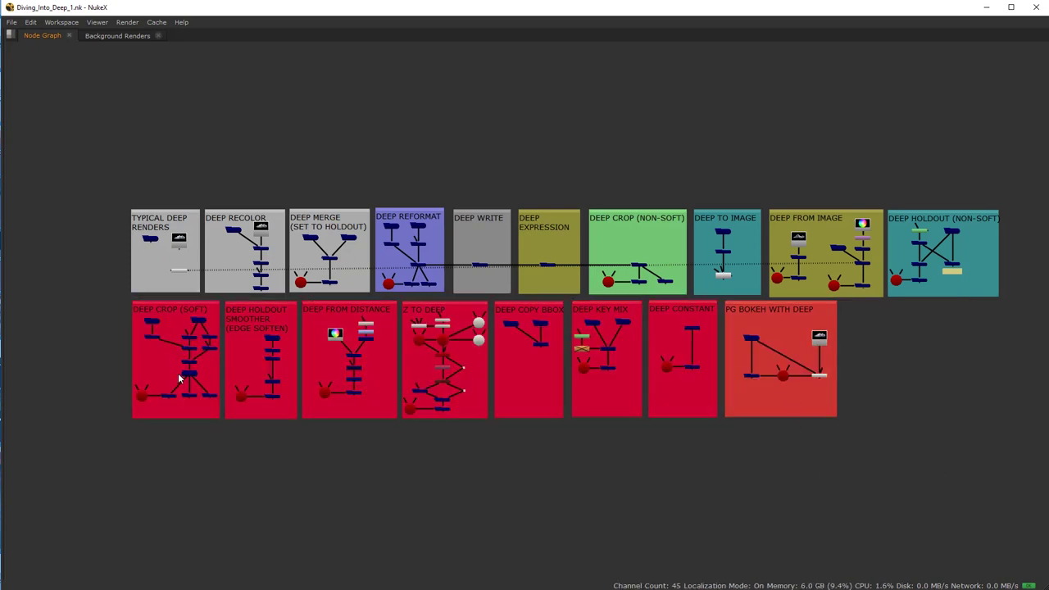
Step: Reselect the bottom-row backdrop nodes, then restore the viewer and properties beside the graph
drag(127, 298, 891, 447)
click(812, 456)
drag(115, 298, 934, 452)
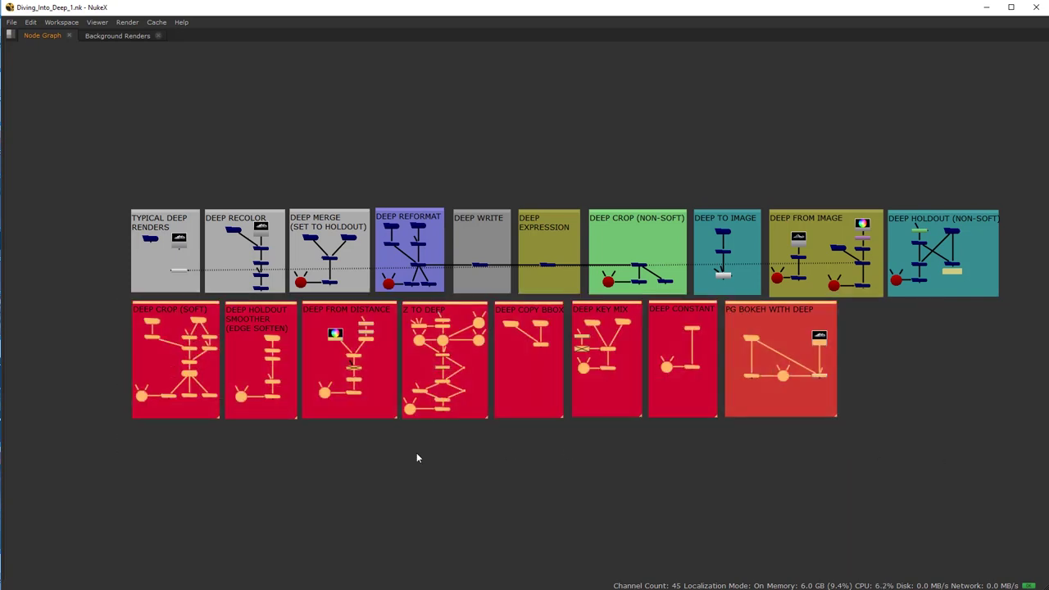
click(409, 451)
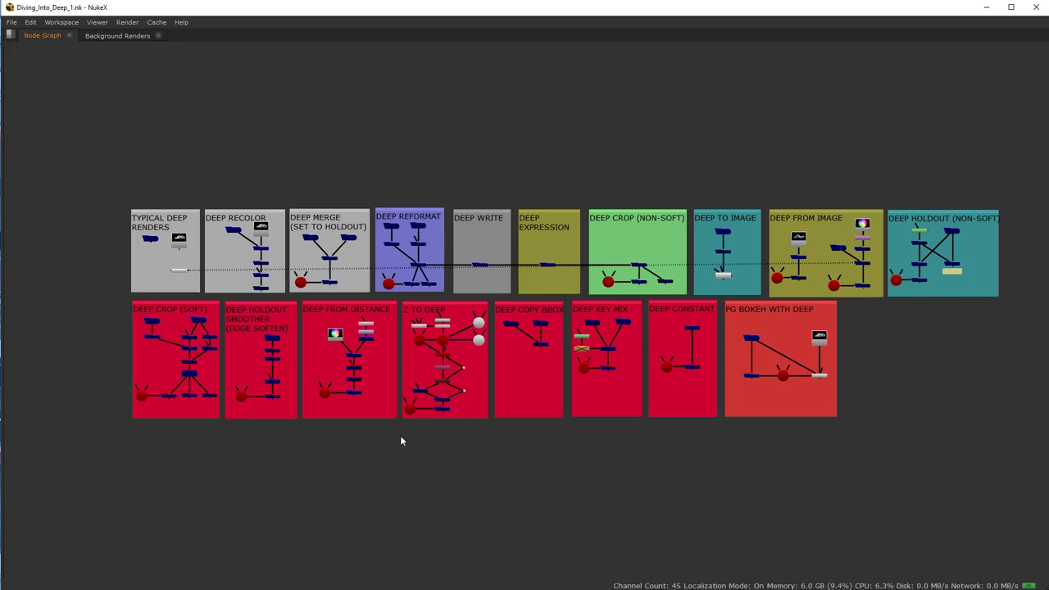
key(space)
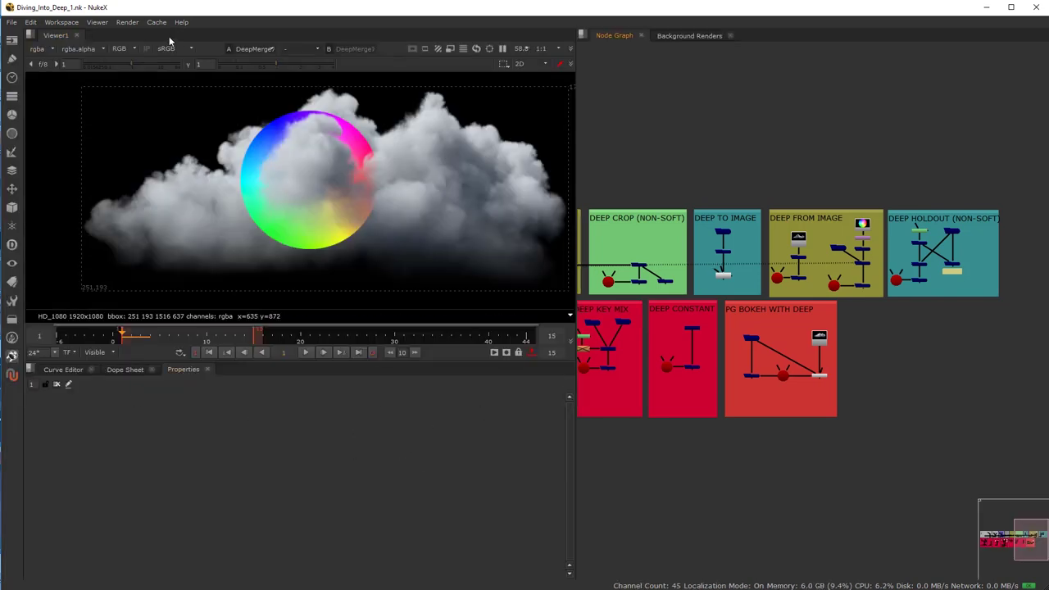
Step: Look over the Render menu options, then marquee across both rows of nodes
click(130, 24)
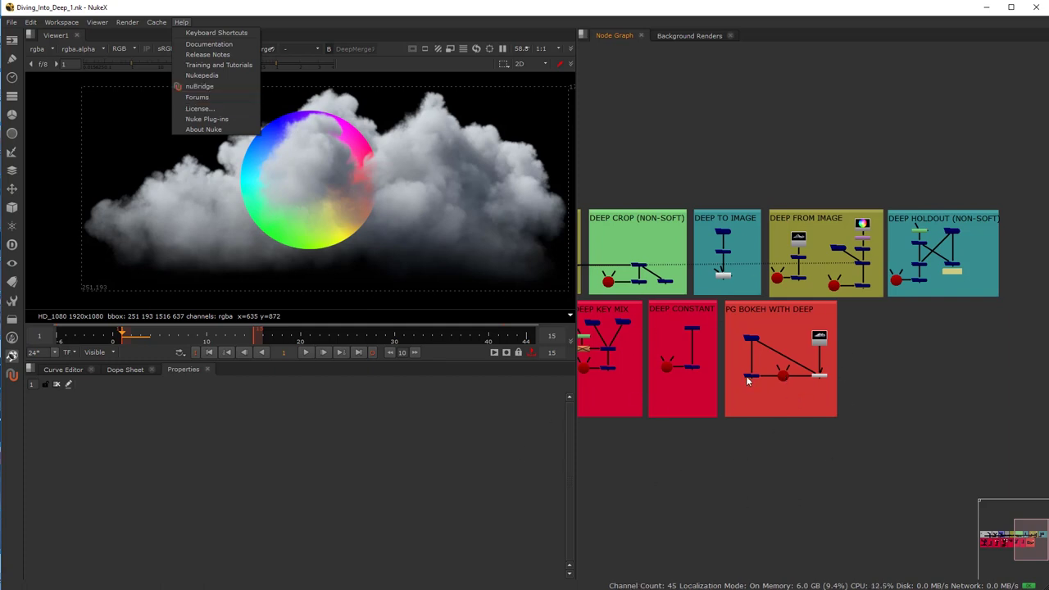
click(738, 453)
scroll(736, 455, down, 3)
scroll(675, 449, up, 1)
drag(708, 420, 765, 433)
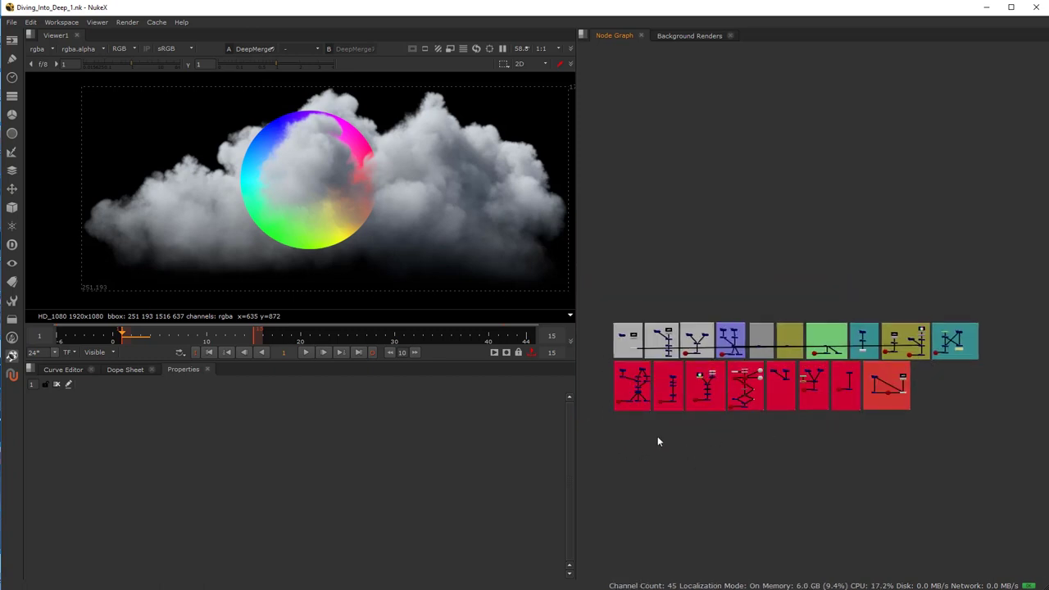
Step: Widen the Node Graph panel and run Other > All plugins > Update
drag(577, 309, 487, 276)
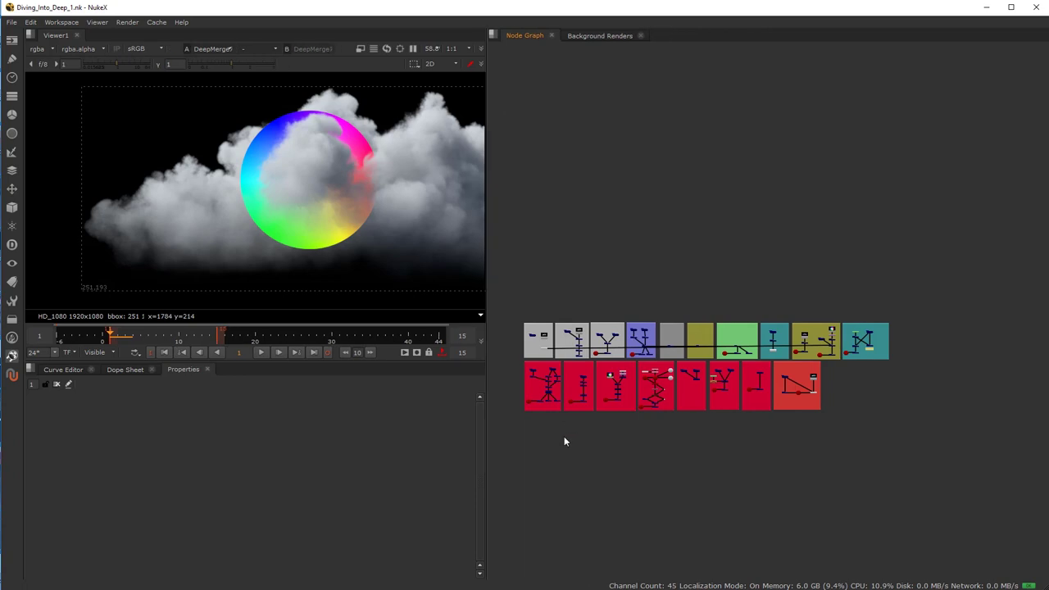
scroll(564, 439, up, 2)
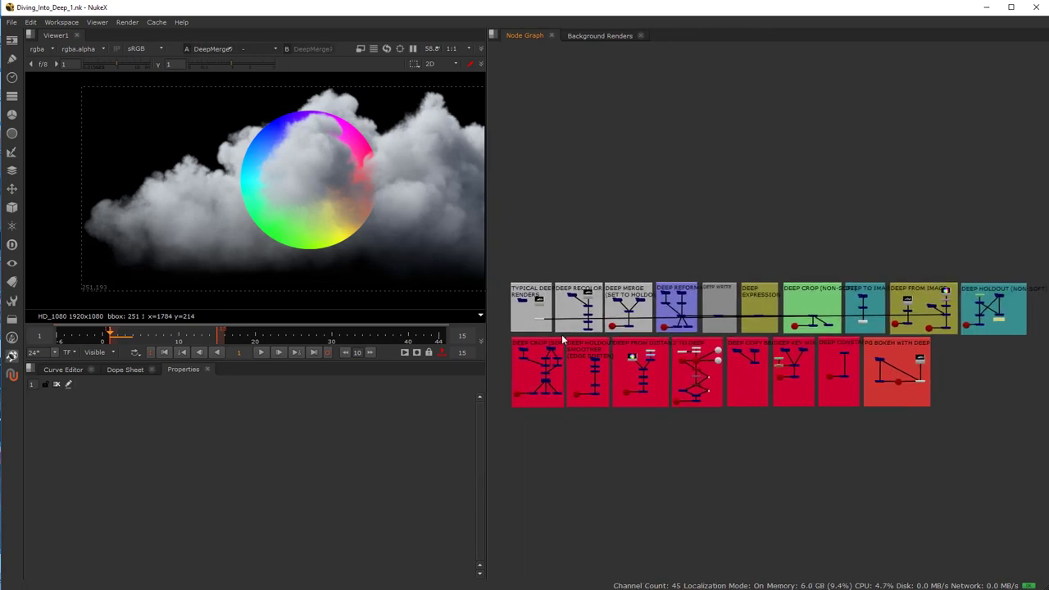
click(13, 322)
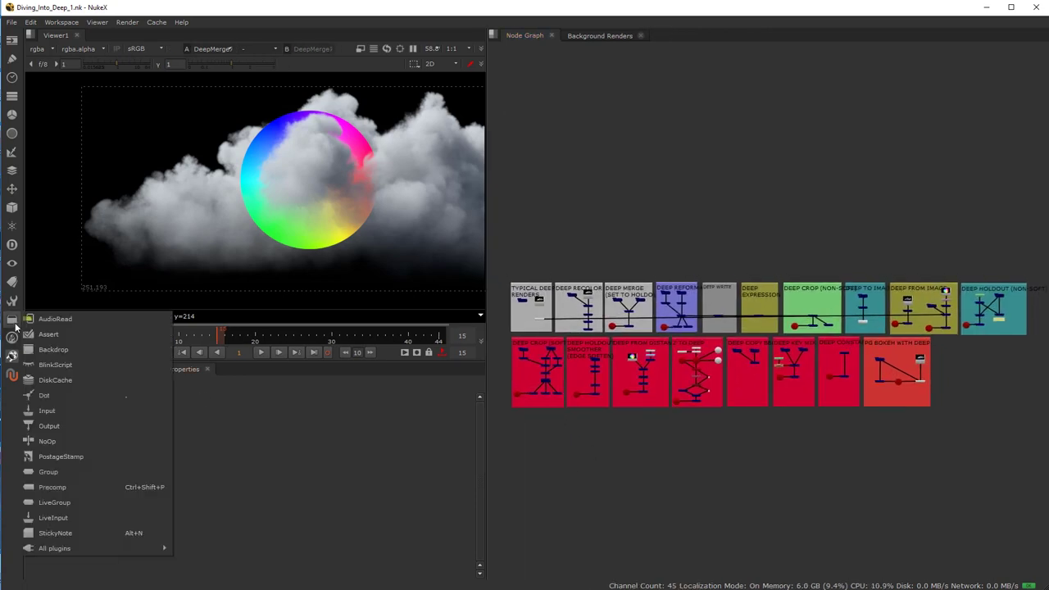
mouse_move(155, 548)
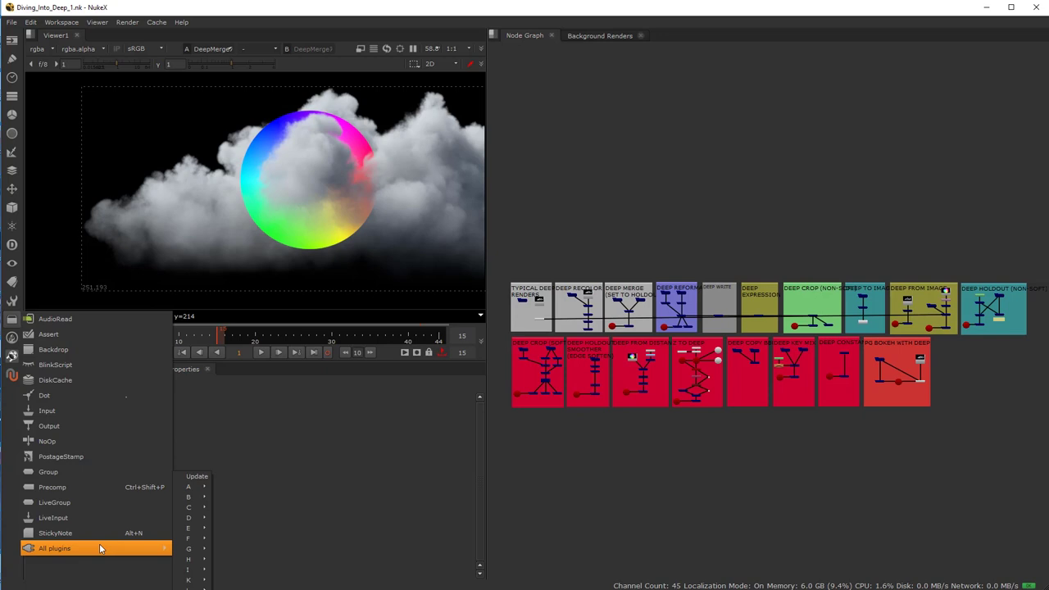
click(190, 477)
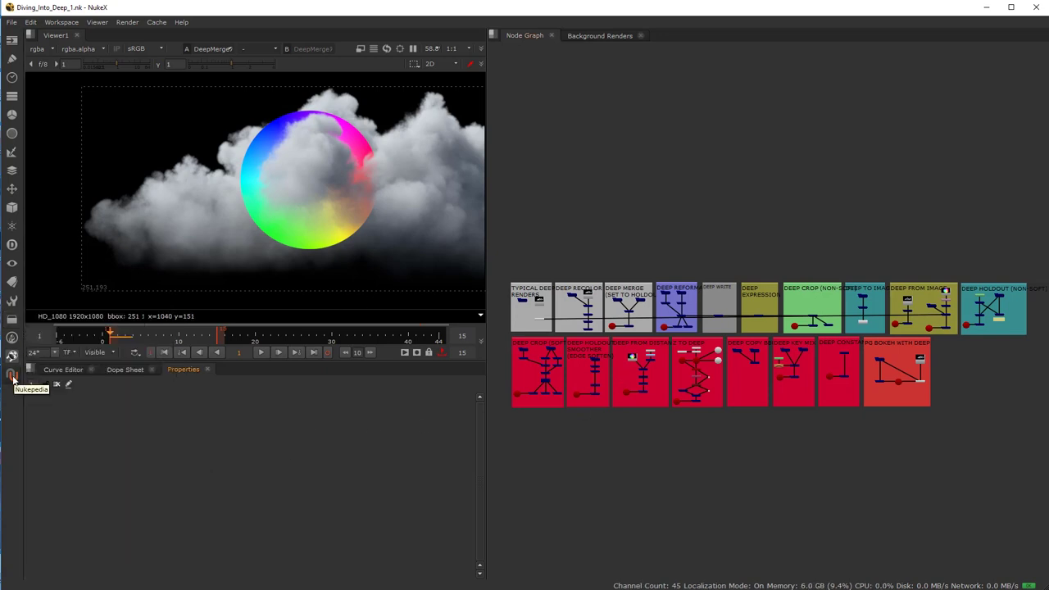
Step: Browse the render and cache options again, then widen the viewer slightly
click(127, 23)
mouse_move(154, 25)
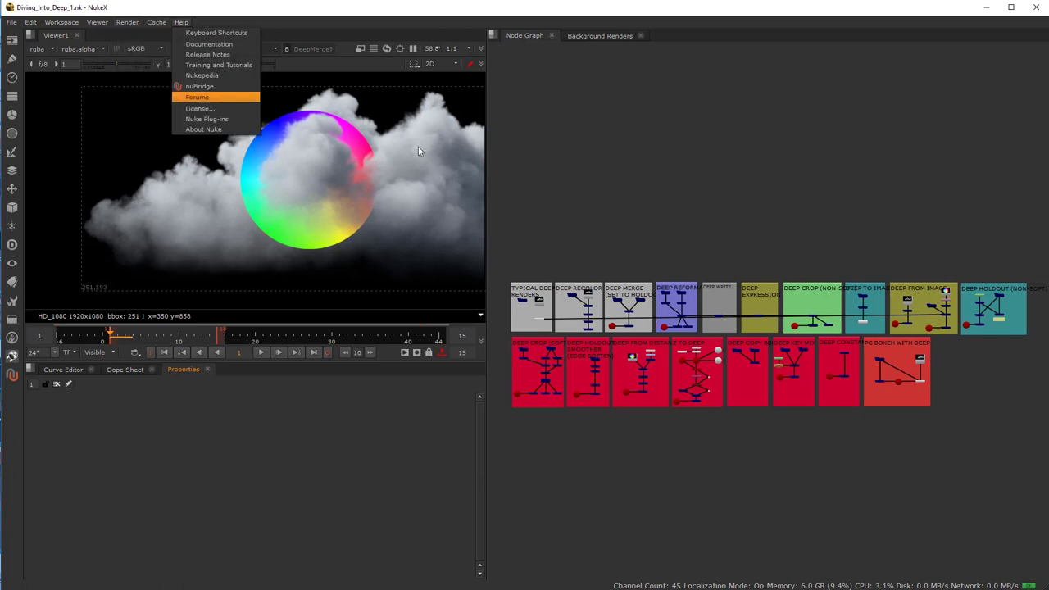
click(657, 213)
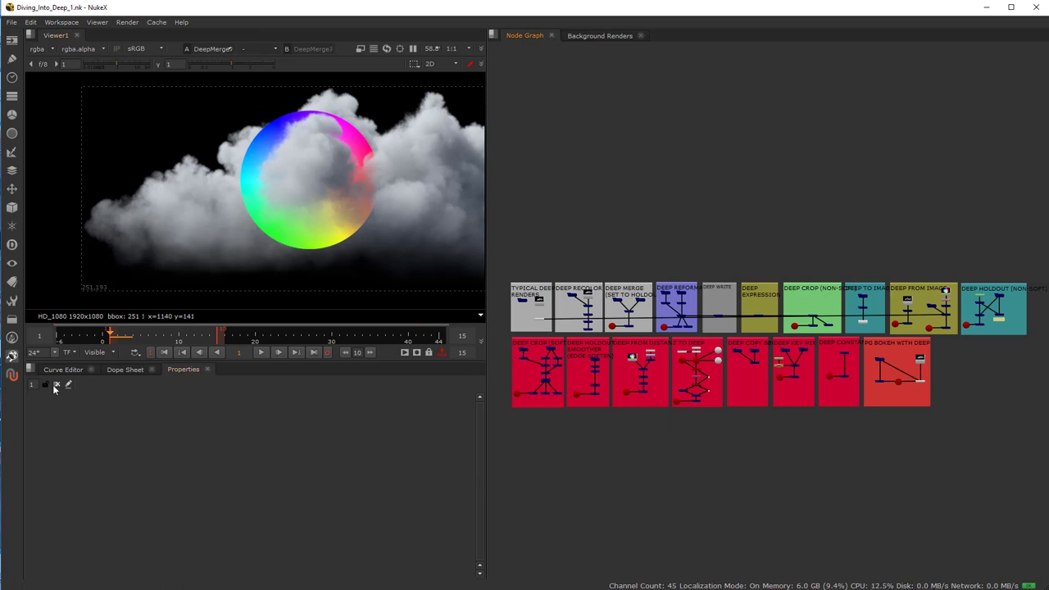
drag(486, 227, 501, 228)
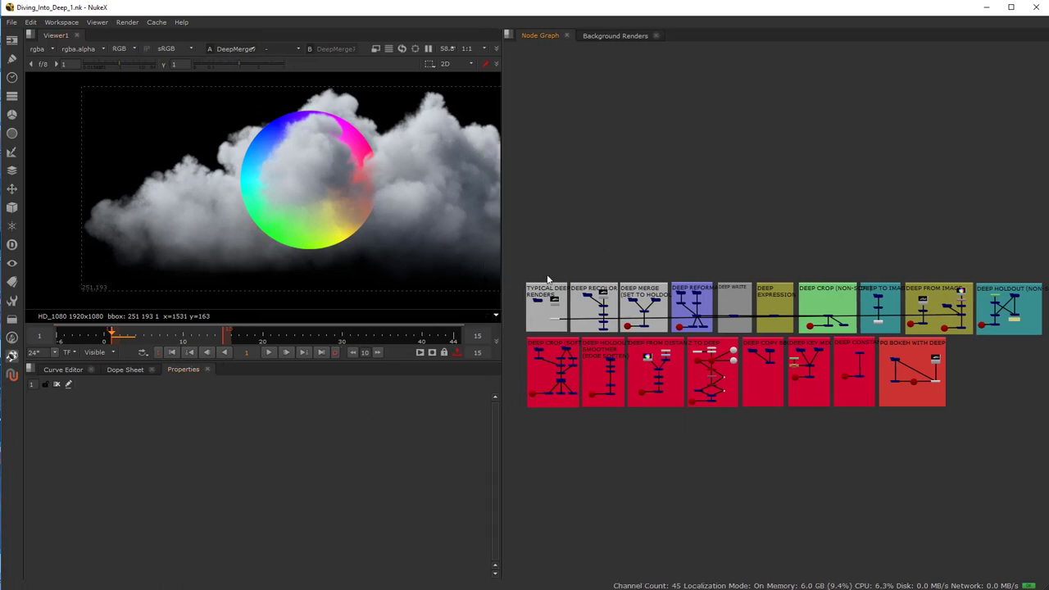
Step: Zoom and pan onto the TYPICAL DEEP RENDERS backdrop holding DeepRead2 and Read19, briefly checking the Deep menu
scroll(548, 277, up, 5)
drag(533, 327, 697, 355)
scroll(629, 379, up, 2)
scroll(696, 353, up, 2)
scroll(695, 356, down, 2)
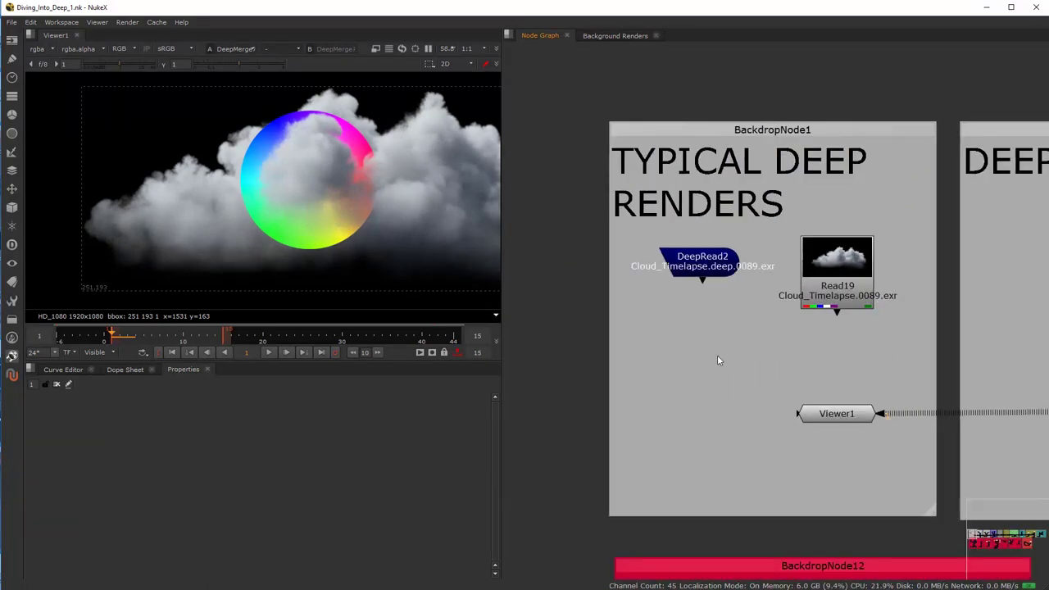
click(11, 244)
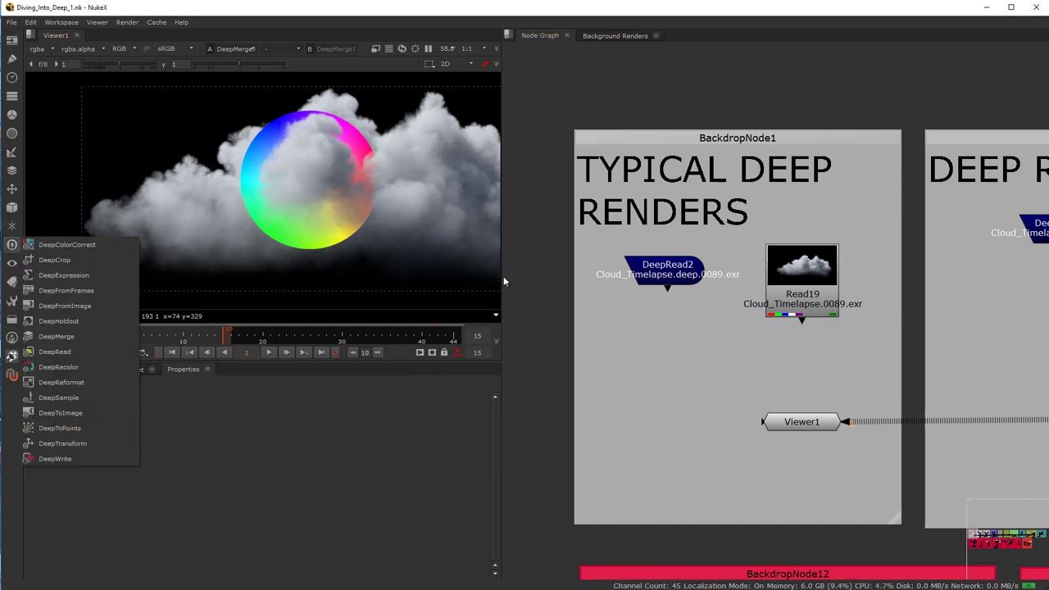
click(540, 190)
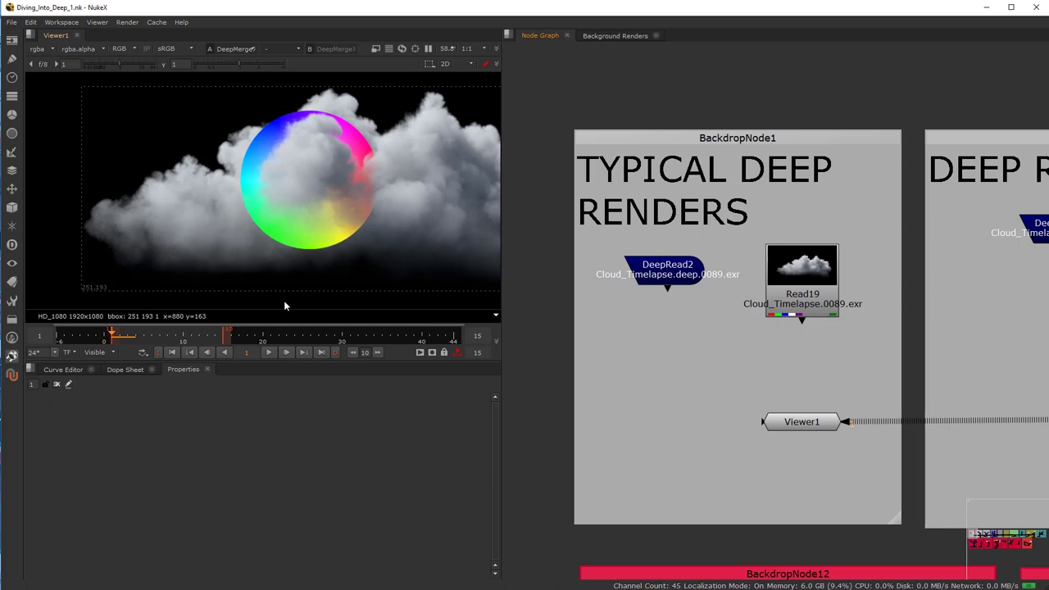
Step: Zoom the Node Graph into the Typical Deep Renders backdrop
scroll(628, 305, down, 5)
scroll(714, 339, down, 3)
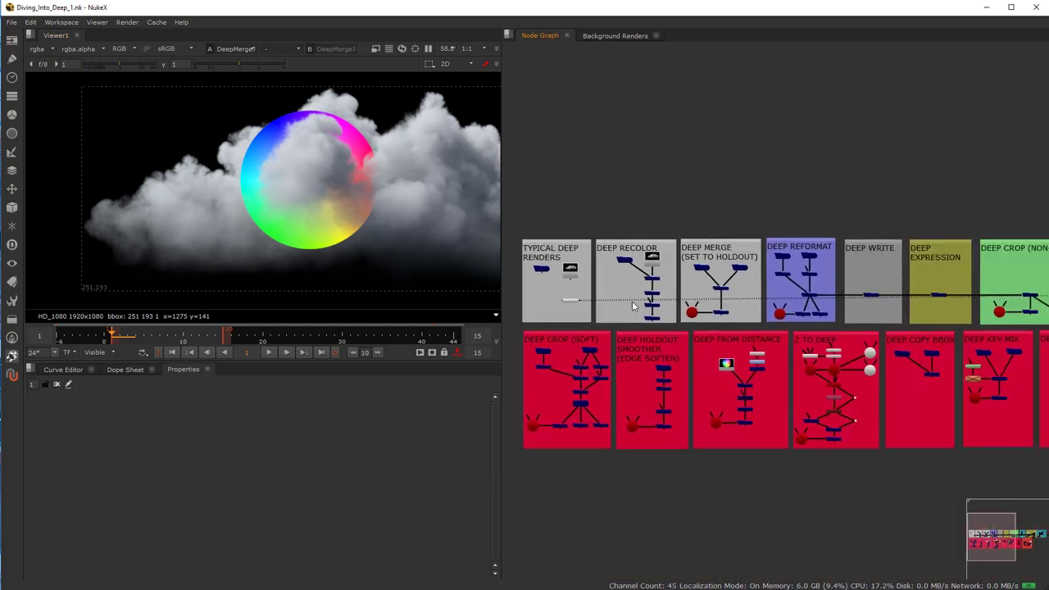
drag(543, 283, 658, 293)
scroll(658, 293, up, 5)
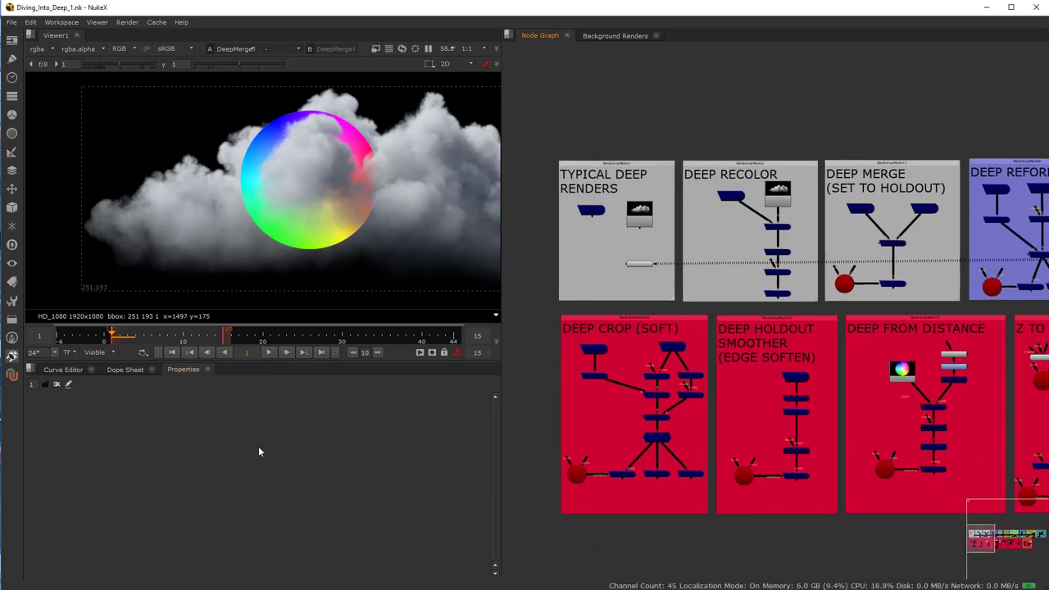
scroll(573, 192, up, 5)
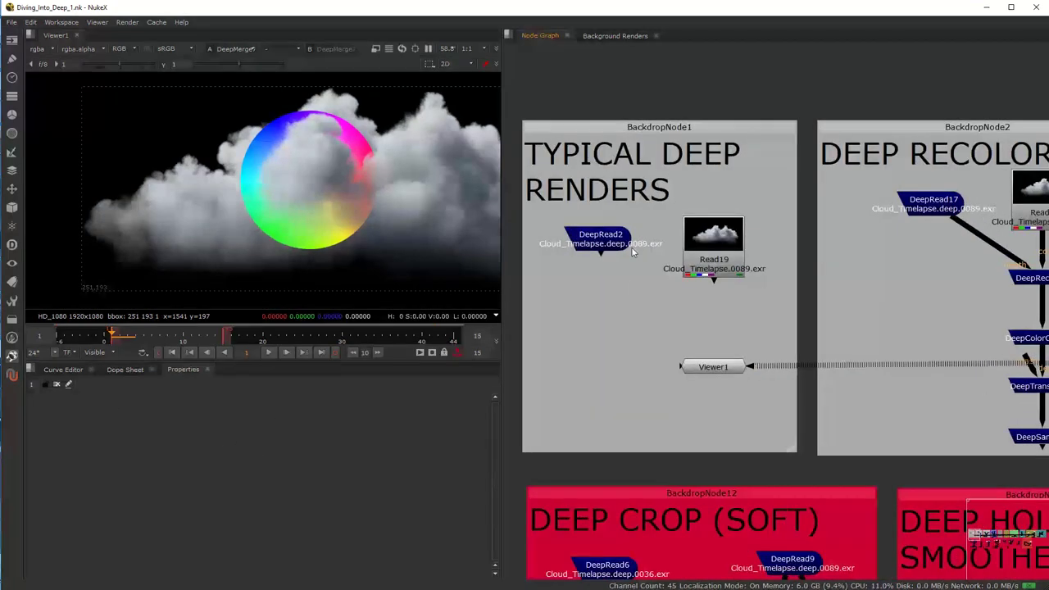
scroll(719, 333, up, 3)
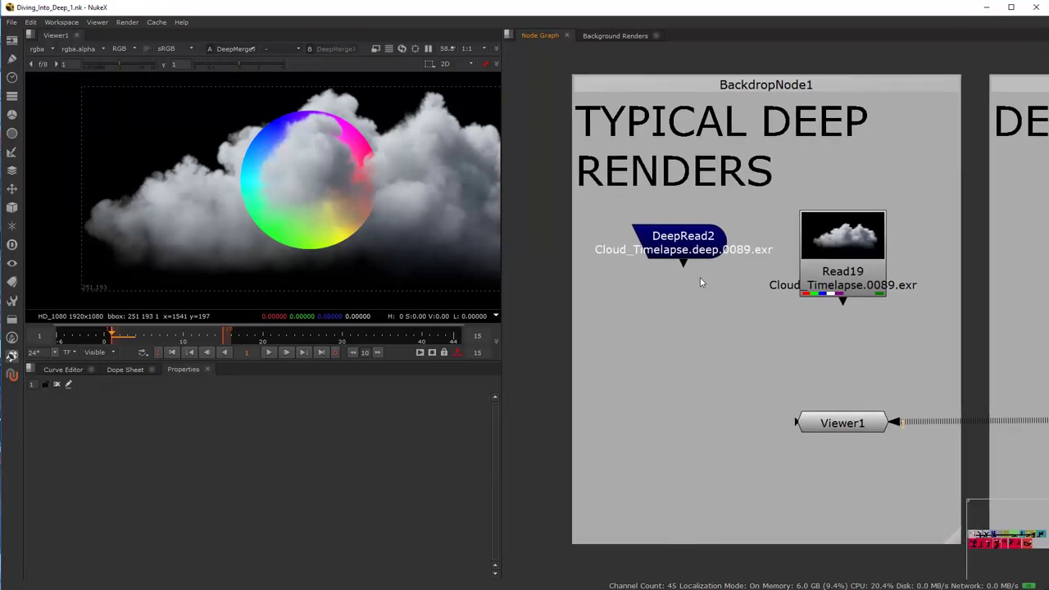
scroll(700, 279, up, 2)
Step: Nudge DeepRead2 slightly left and down, then marquee-select Read19
click(672, 237)
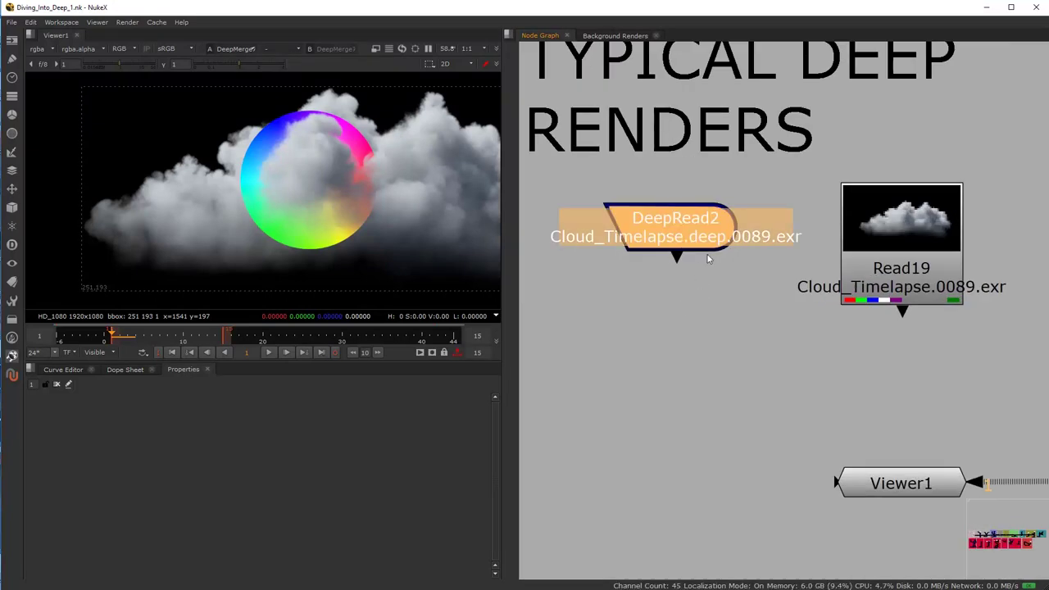
click(712, 297)
drag(656, 236, 634, 254)
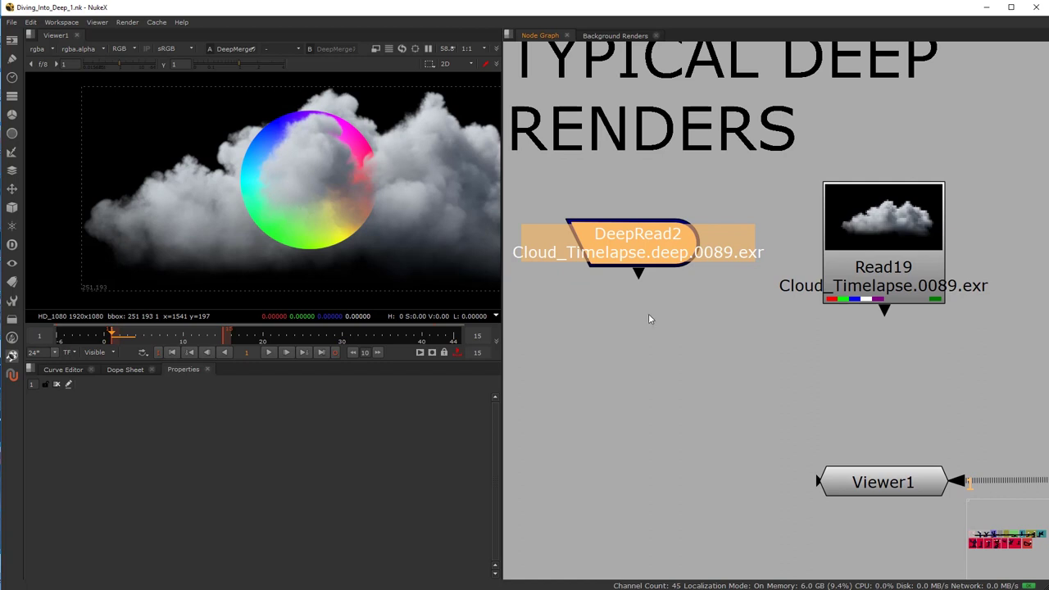
click(653, 194)
click(639, 246)
click(905, 244)
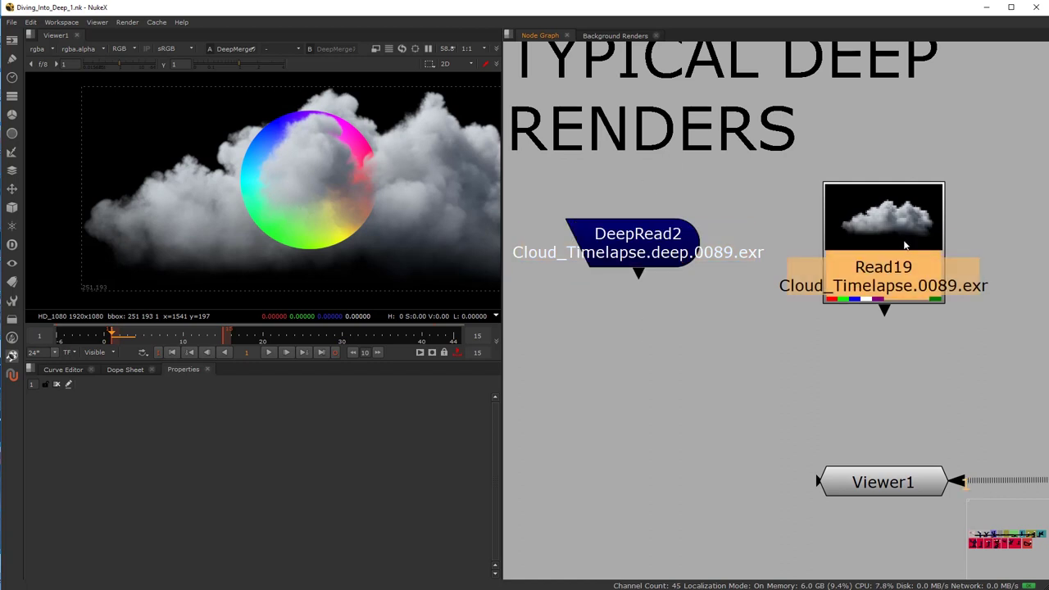
click(645, 256)
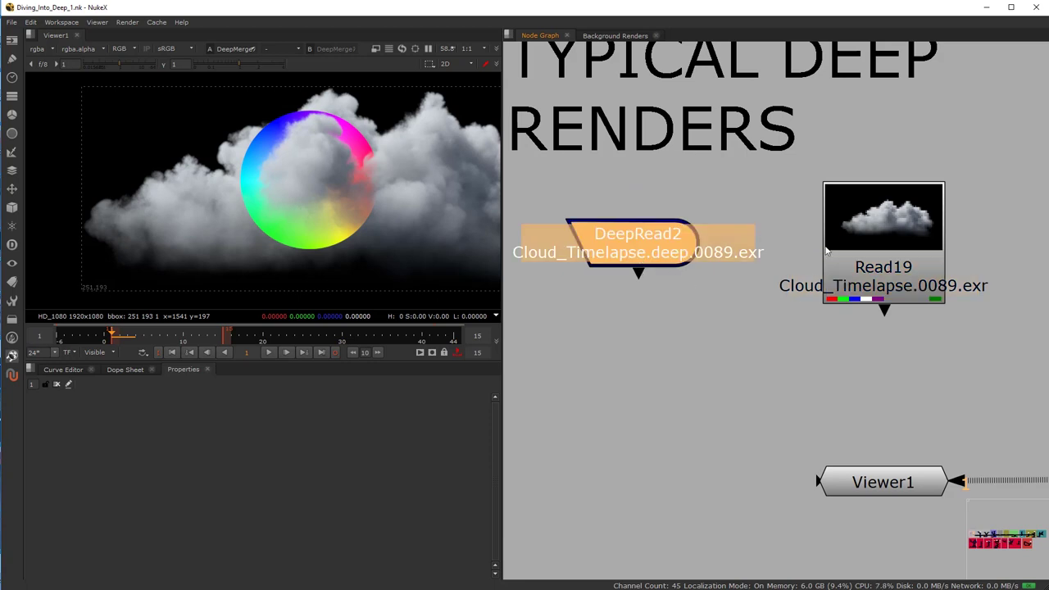
click(881, 233)
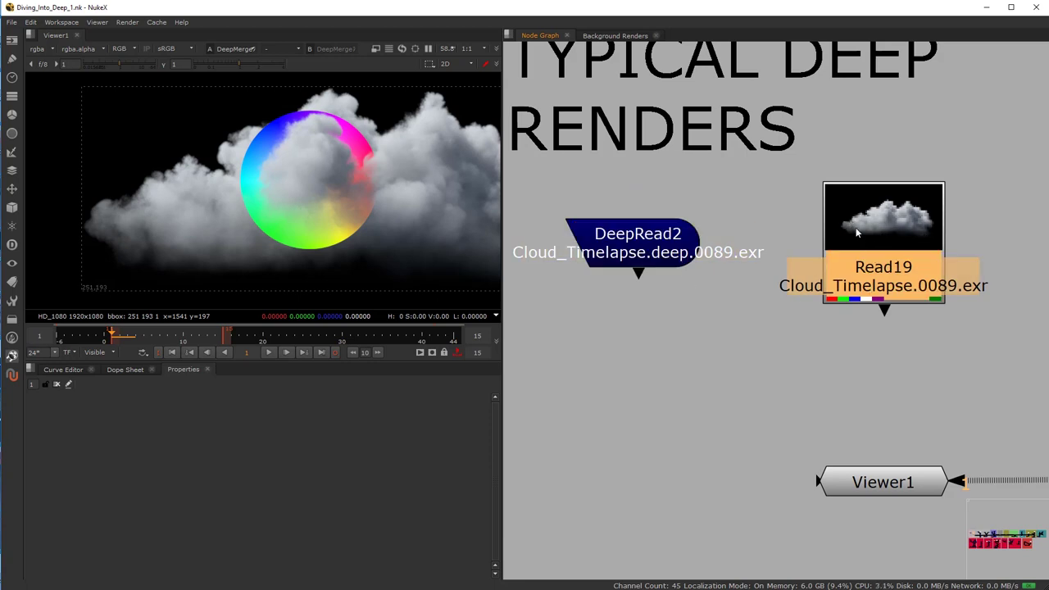
drag(807, 165, 999, 338)
Step: View Read19, then view DeepRead2 and open its properties to inspect the Cloud_Timelapse.deep.0089.exr path
key(1)
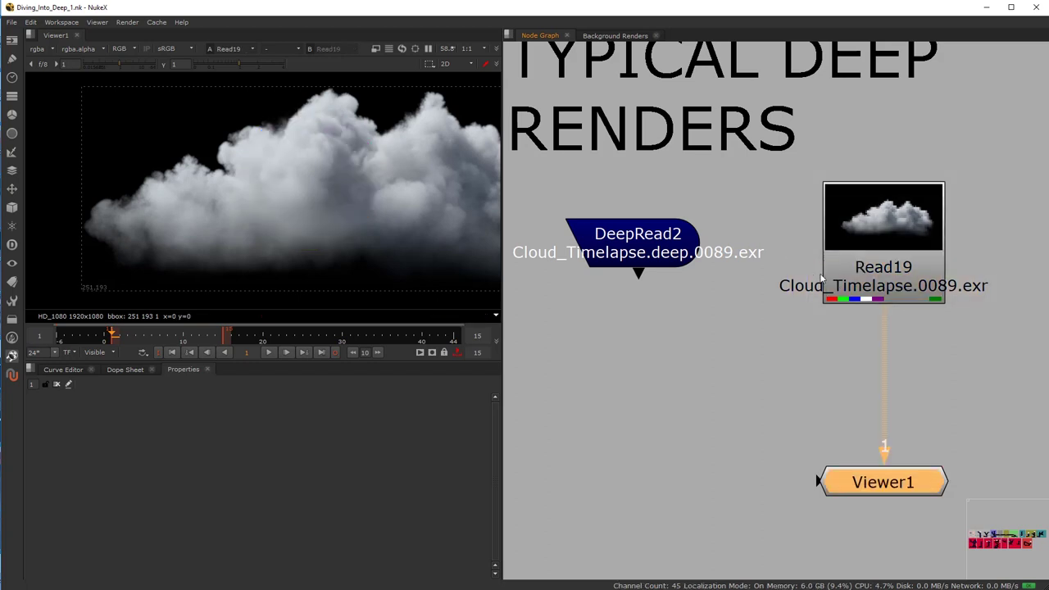
click(641, 249)
key(1)
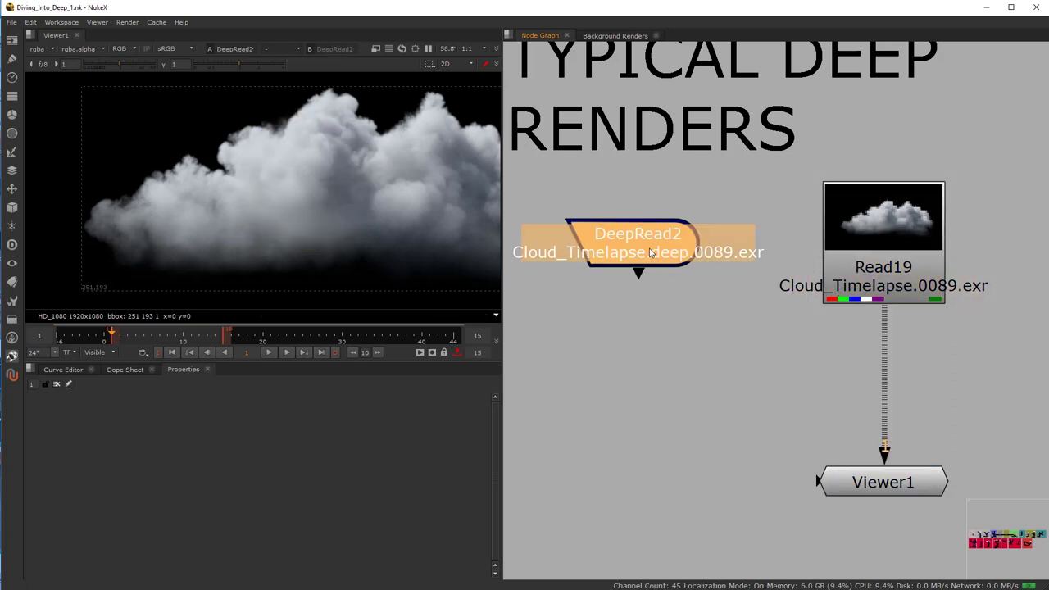
double_click(645, 246)
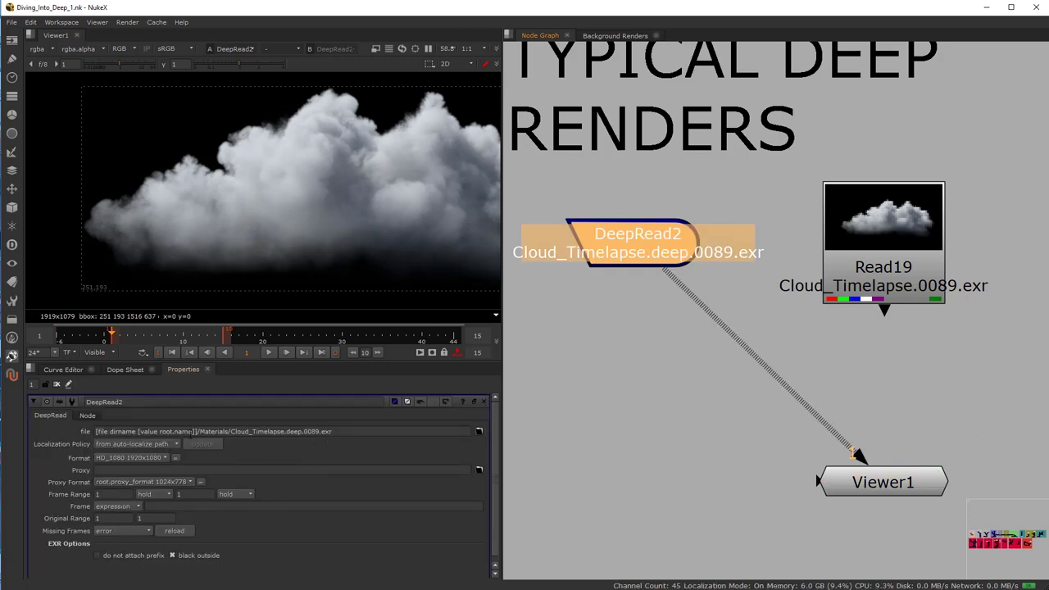
double_click(198, 431)
click(198, 430)
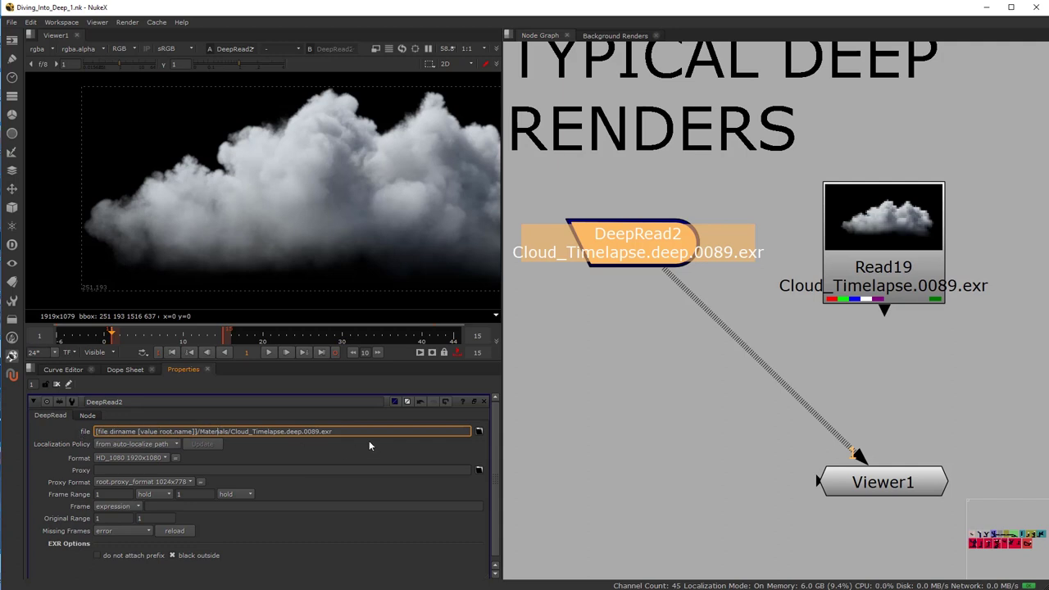
drag(351, 431, 122, 431)
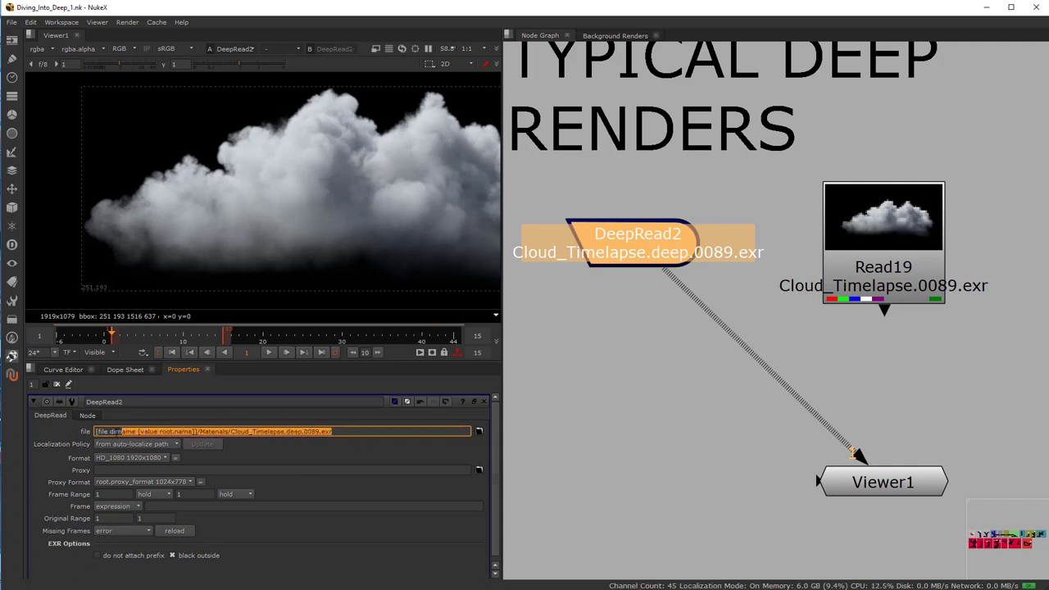
click(334, 436)
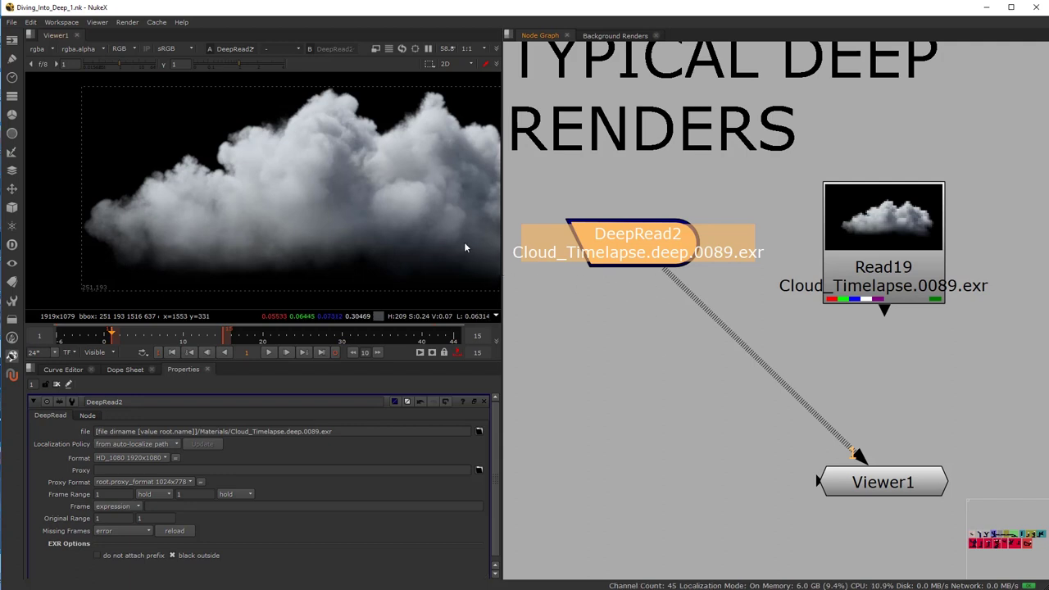
Step: Tidy the positions of DeepRead2 and Read19, and view Read19 in the viewer
drag(631, 251, 630, 261)
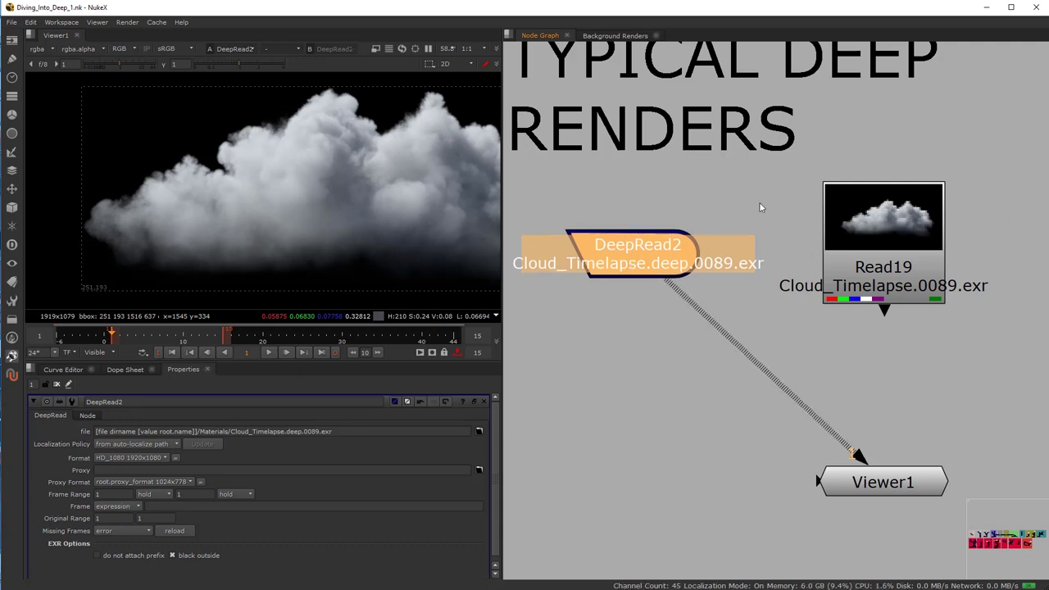
drag(543, 163, 802, 215)
drag(877, 245, 863, 251)
key(1)
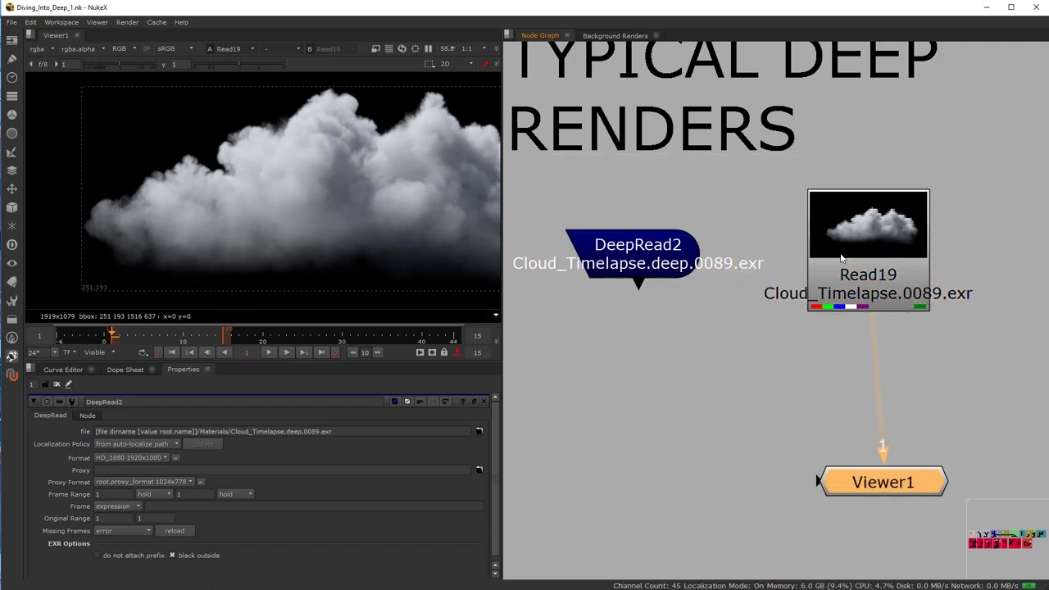
Step: Cycle the viewer layer through alpha, depth, N and P, back to rgba, and refit the frame
click(38, 48)
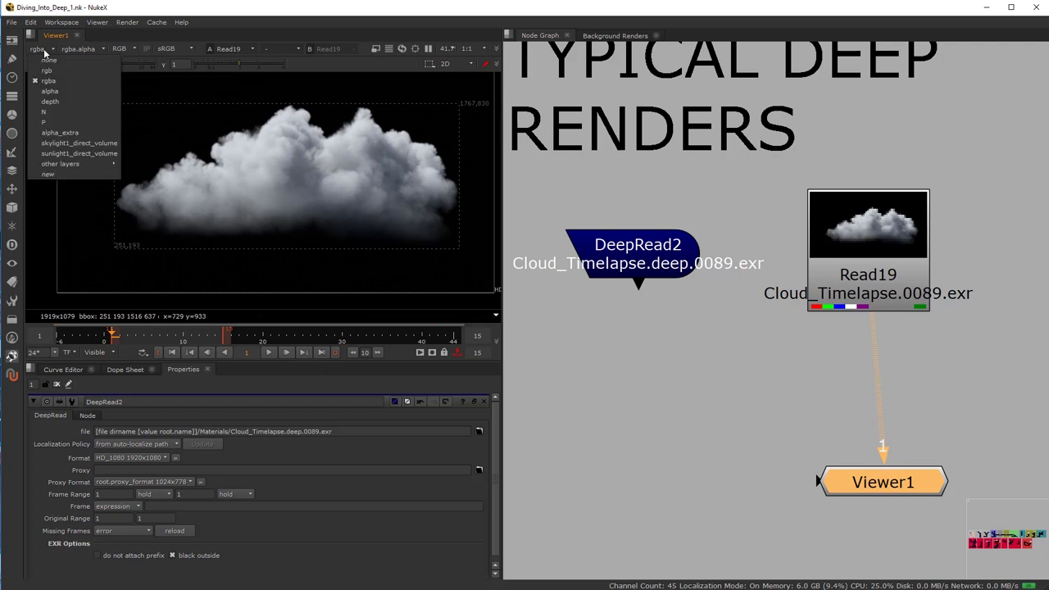
click(63, 92)
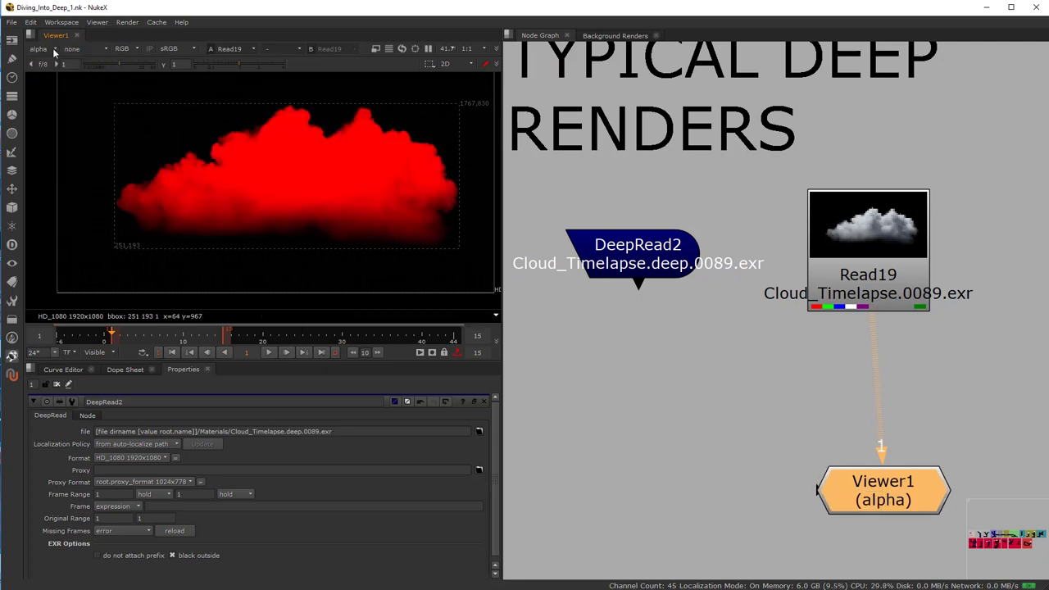
click(56, 50)
click(69, 101)
click(52, 47)
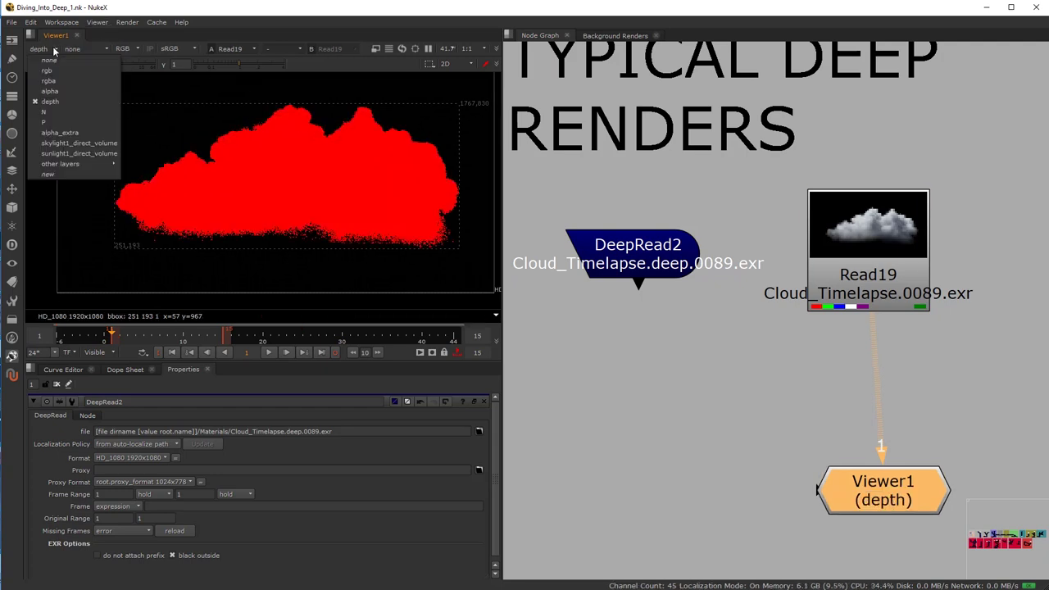
click(114, 116)
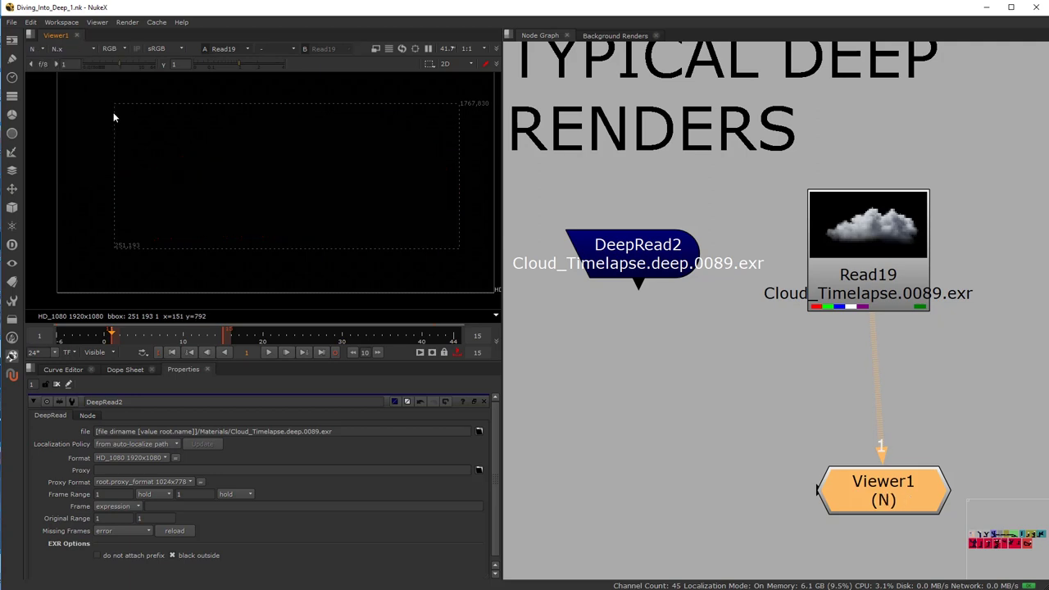
click(52, 49)
click(62, 123)
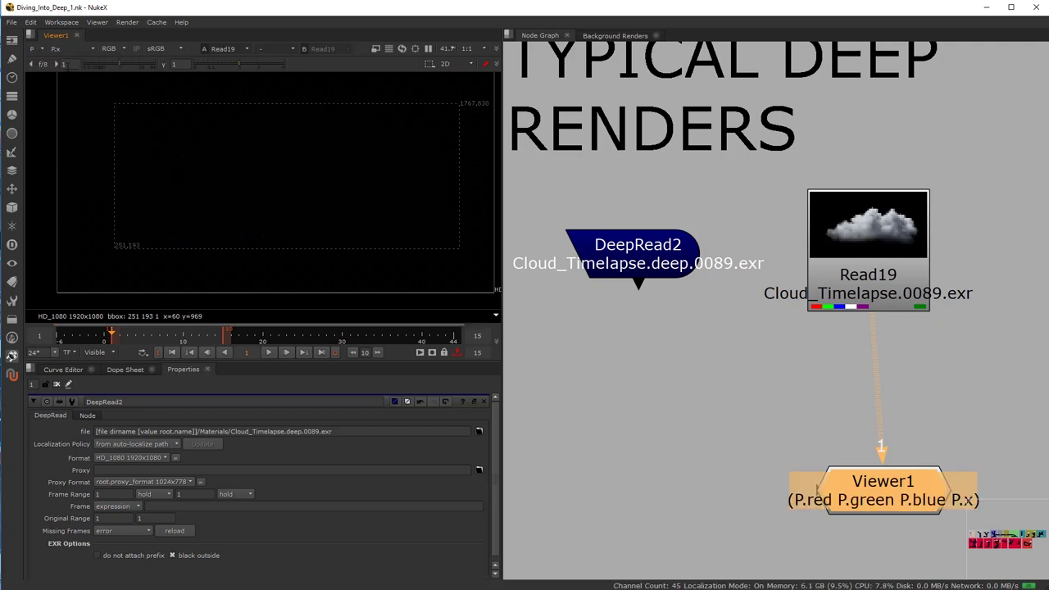
click(36, 51)
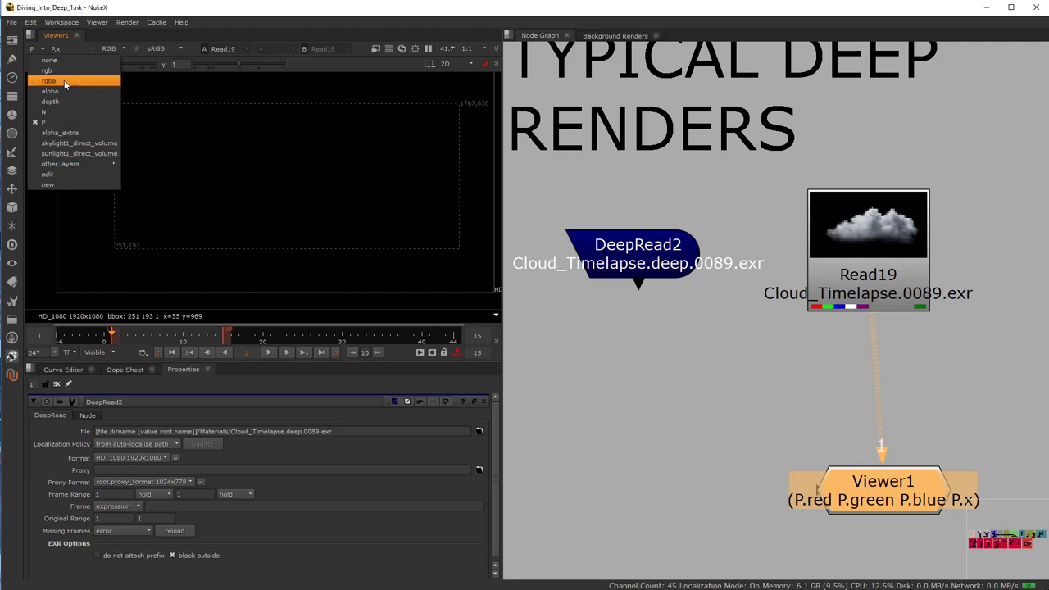
click(62, 80)
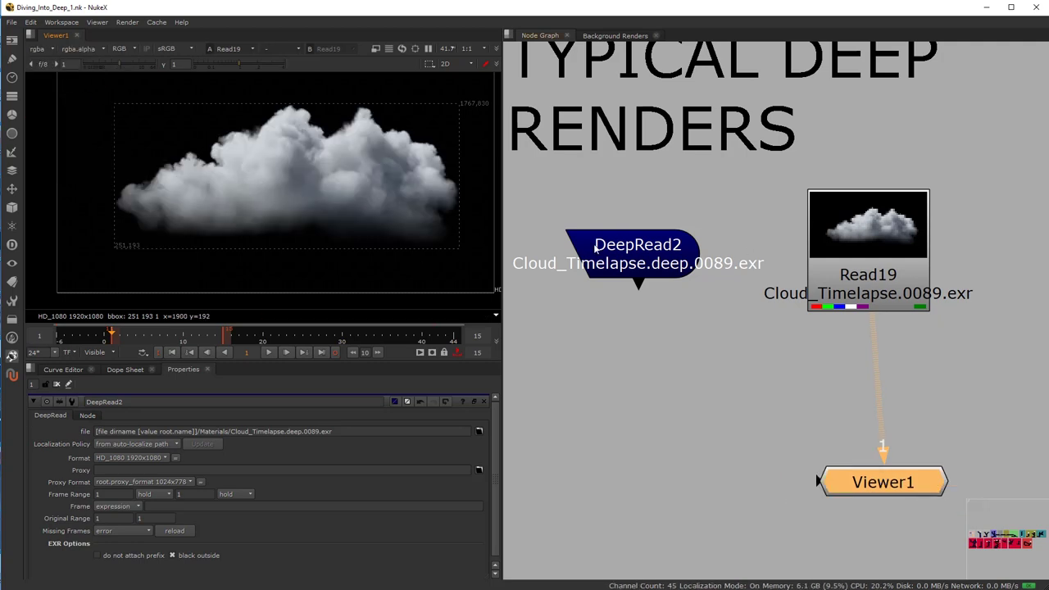
key(f)
key(f)
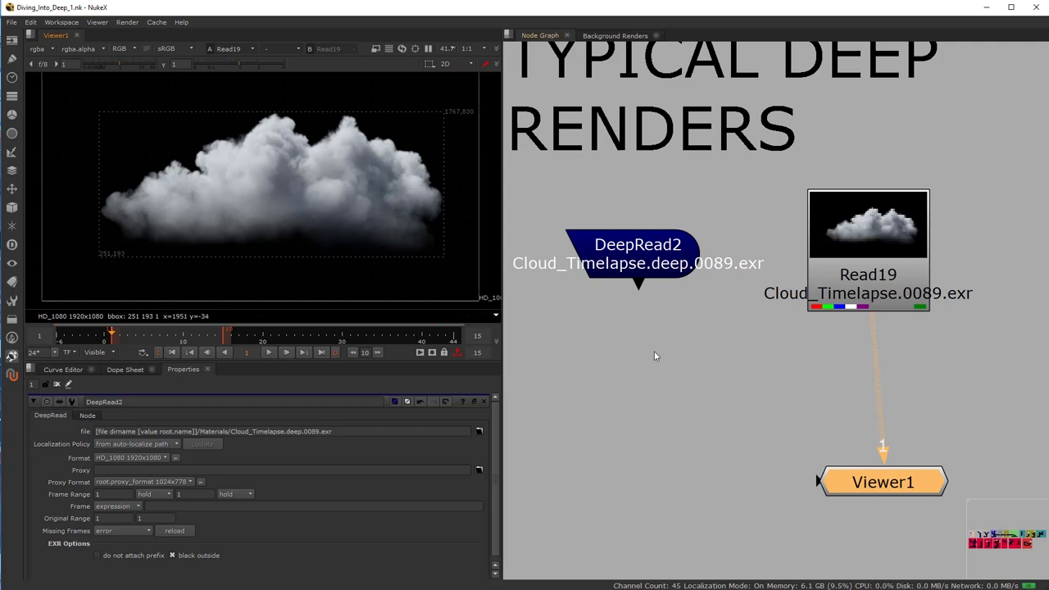
Step: Move Viewer1 under Read19, view DeepRead2 and show its deep channel
drag(857, 483, 842, 483)
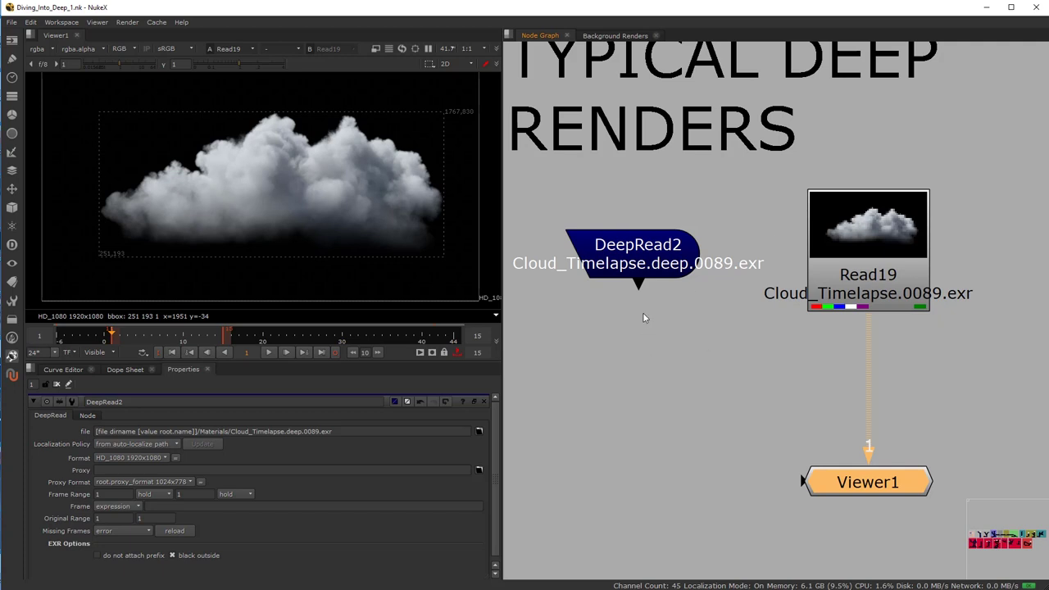
click(753, 350)
click(647, 264)
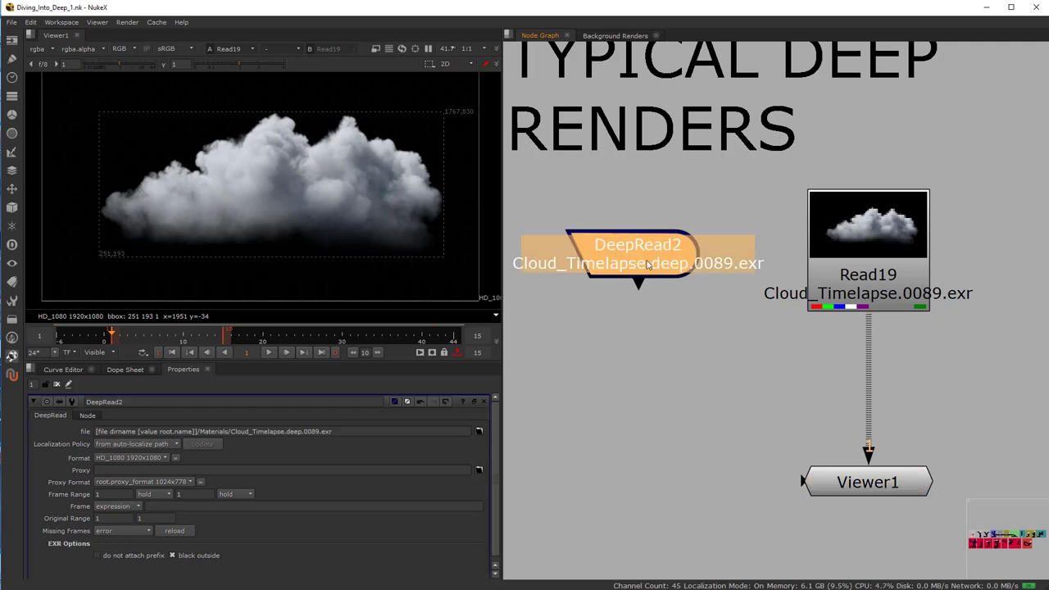
key(1)
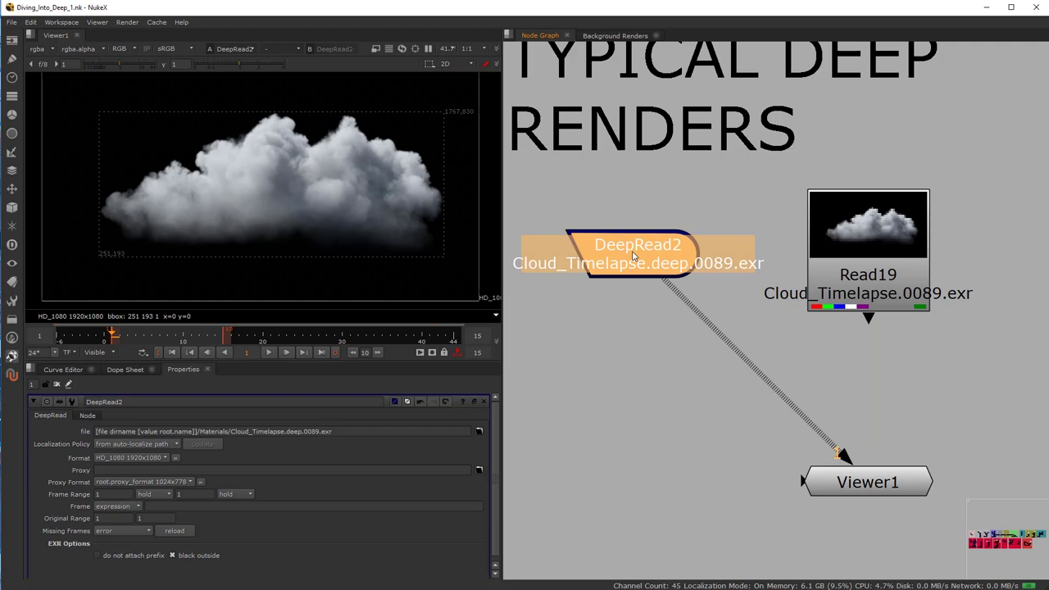
click(53, 48)
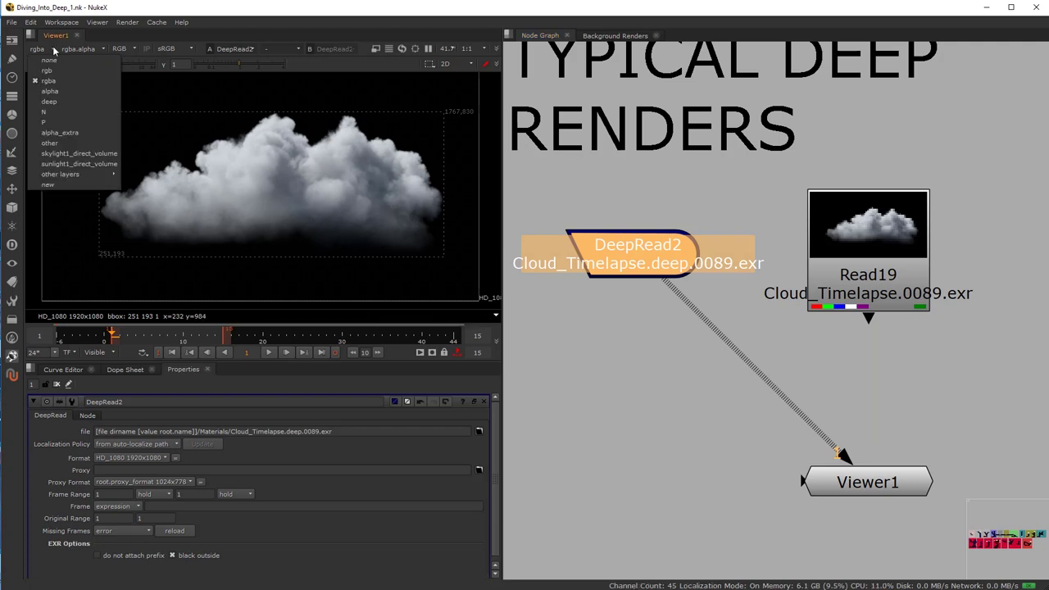
click(84, 102)
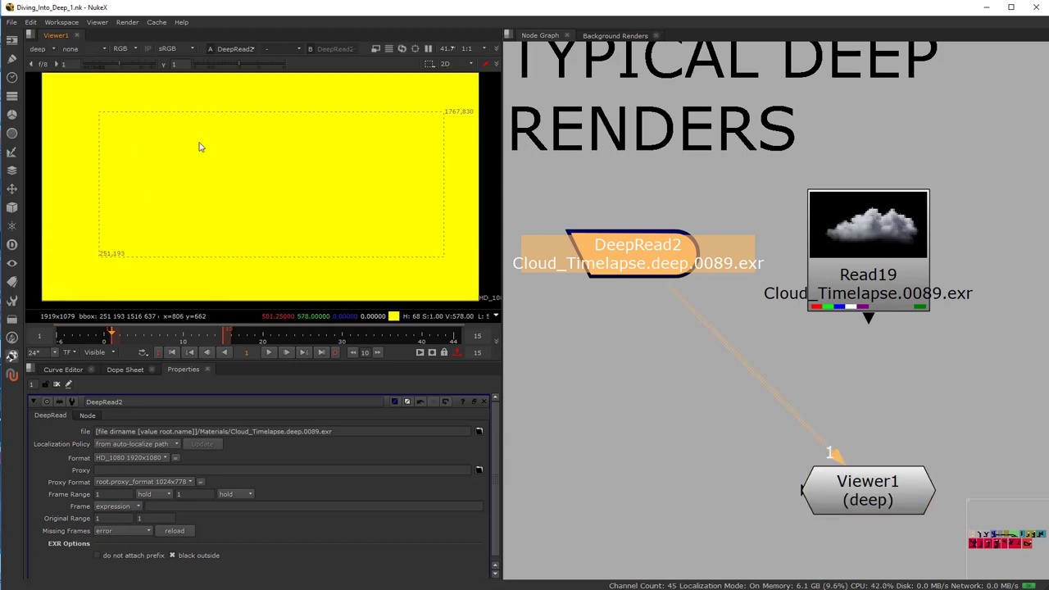
Step: Try viewer gain 0.8 and gamma 0.18, then reset both to 1 and deselect DeepRead2
click(115, 65)
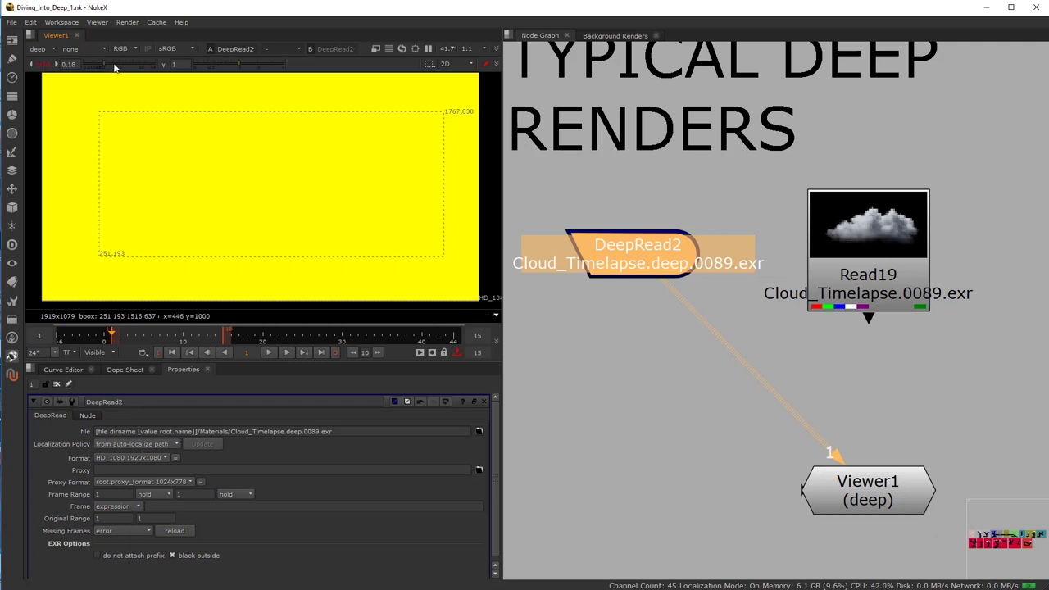
drag(205, 65, 199, 65)
click(41, 64)
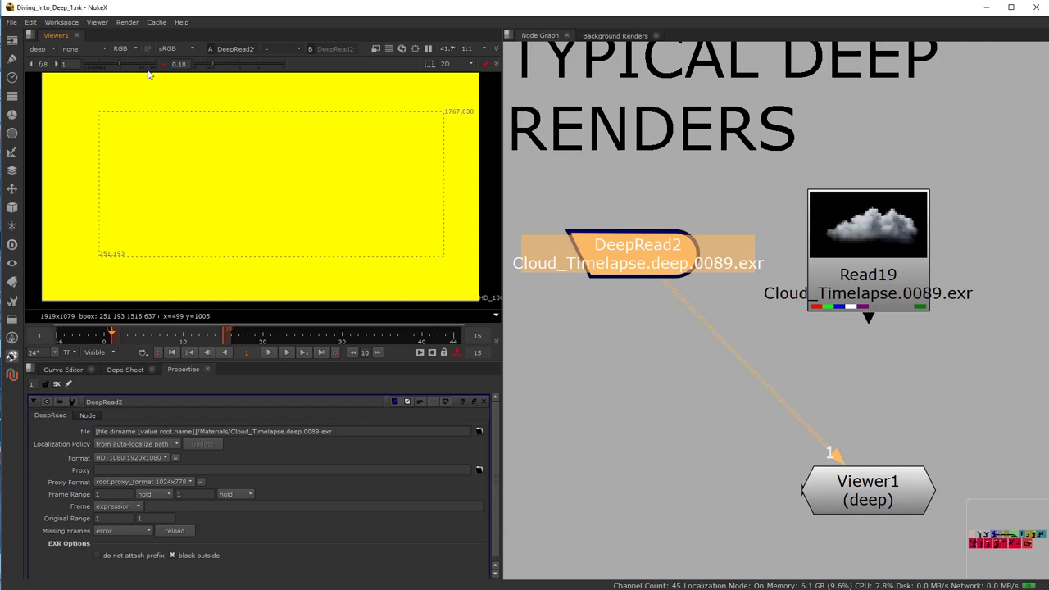
click(163, 65)
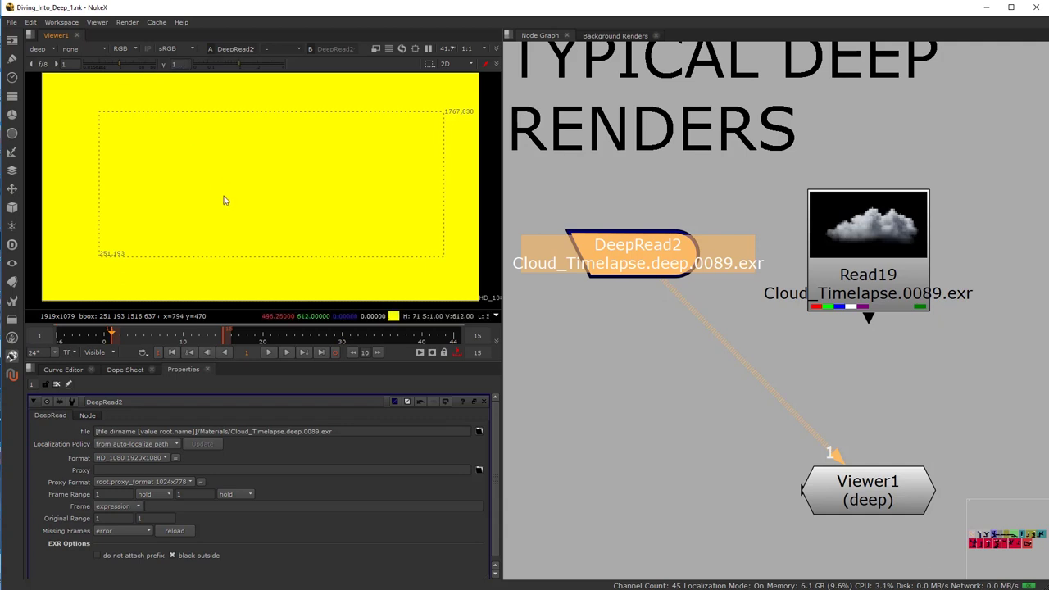
click(610, 416)
key(Tab)
text(colo)
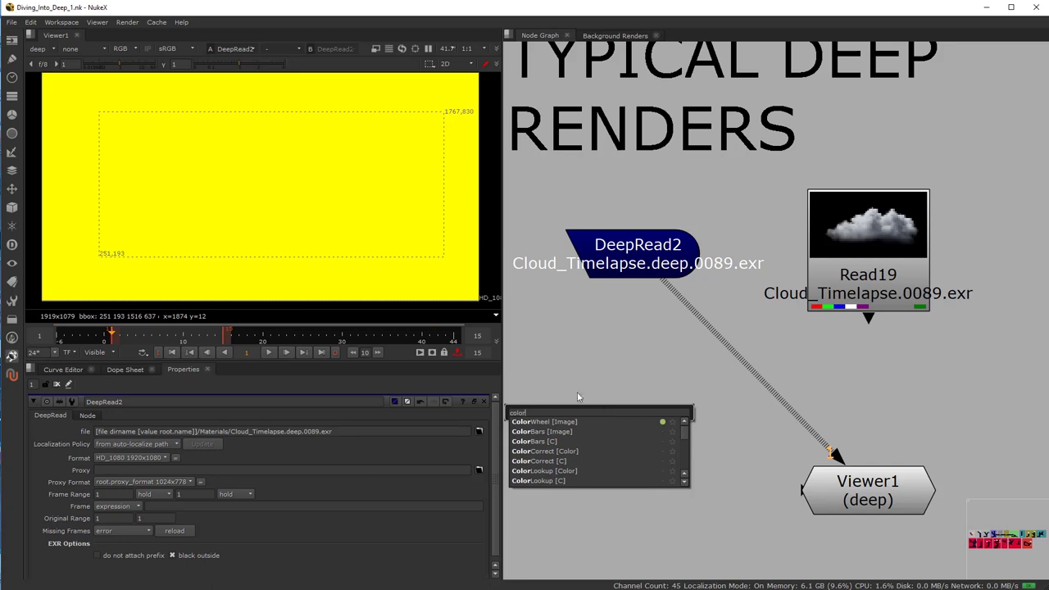
click(545, 422)
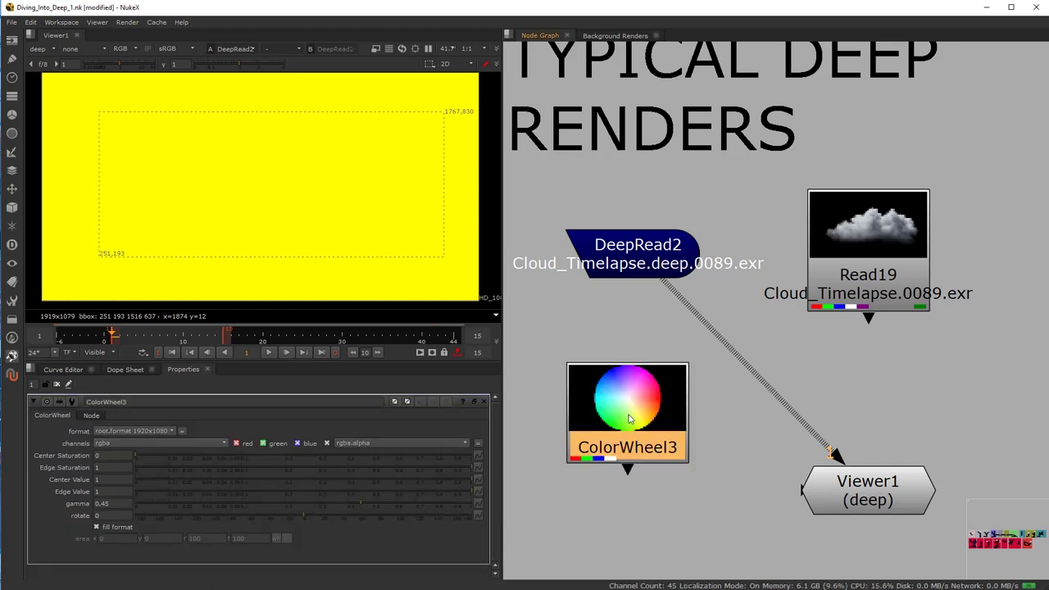
scroll(631, 420, up, 2)
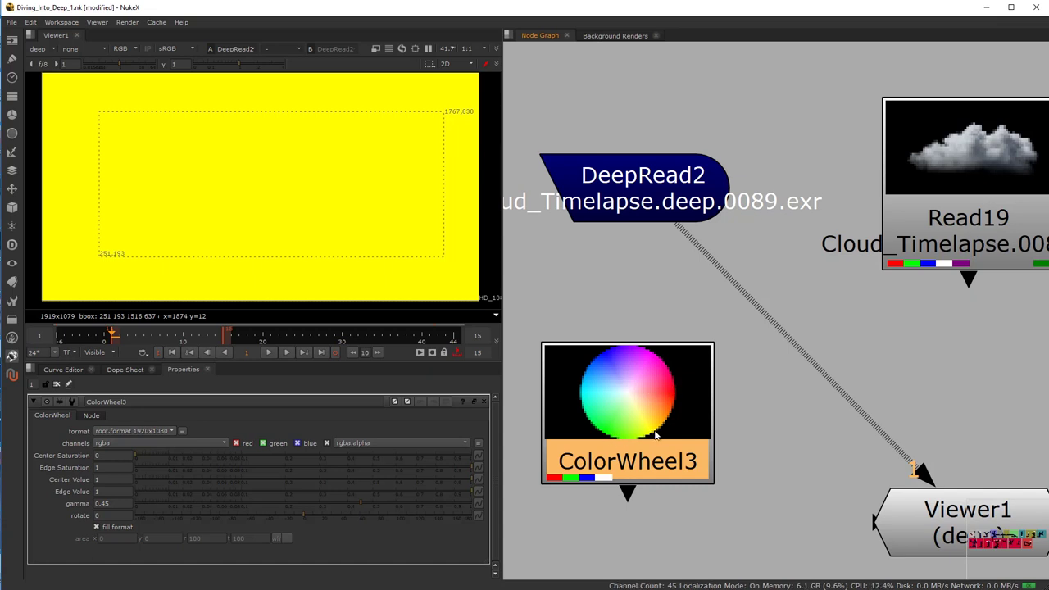
click(706, 413)
key(Delete)
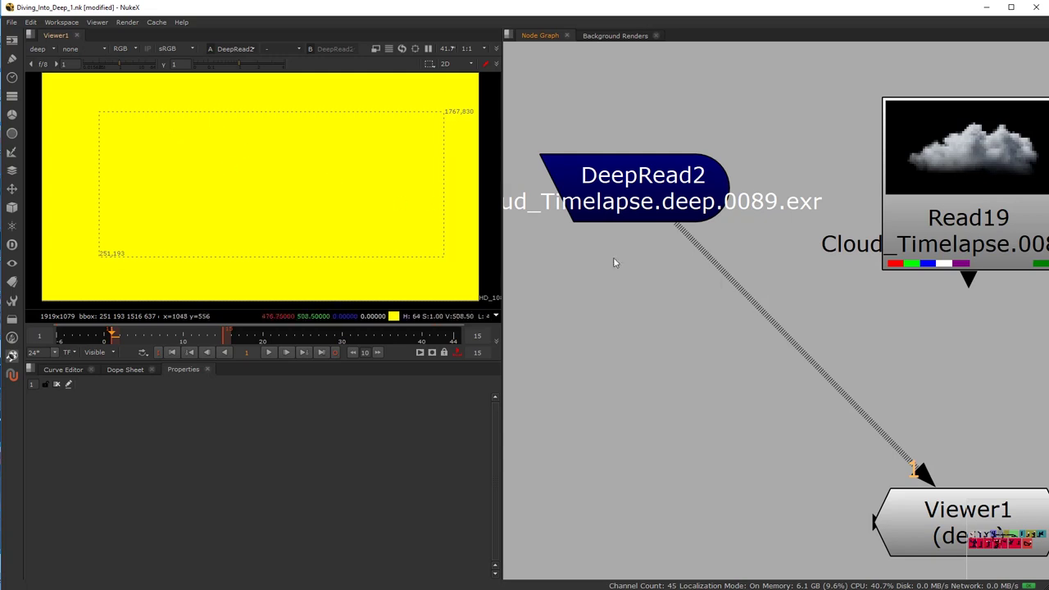
click(655, 189)
Step: Switch the viewer layer from deep to rgba, then feed Viewer1 from Read19 to show the flat cloud
scroll(669, 276, down, 3)
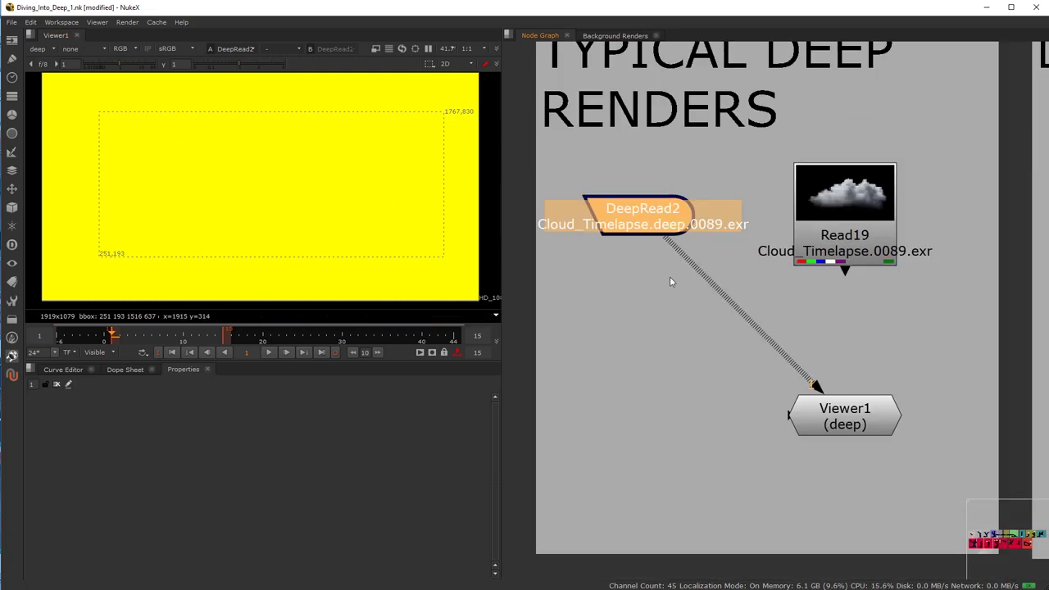
click(54, 53)
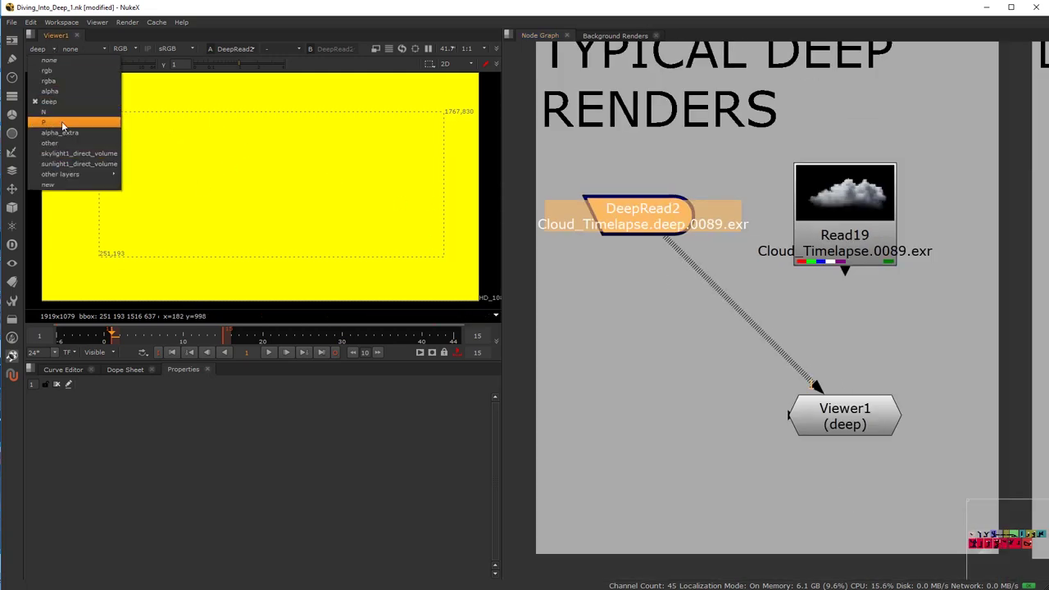
click(47, 81)
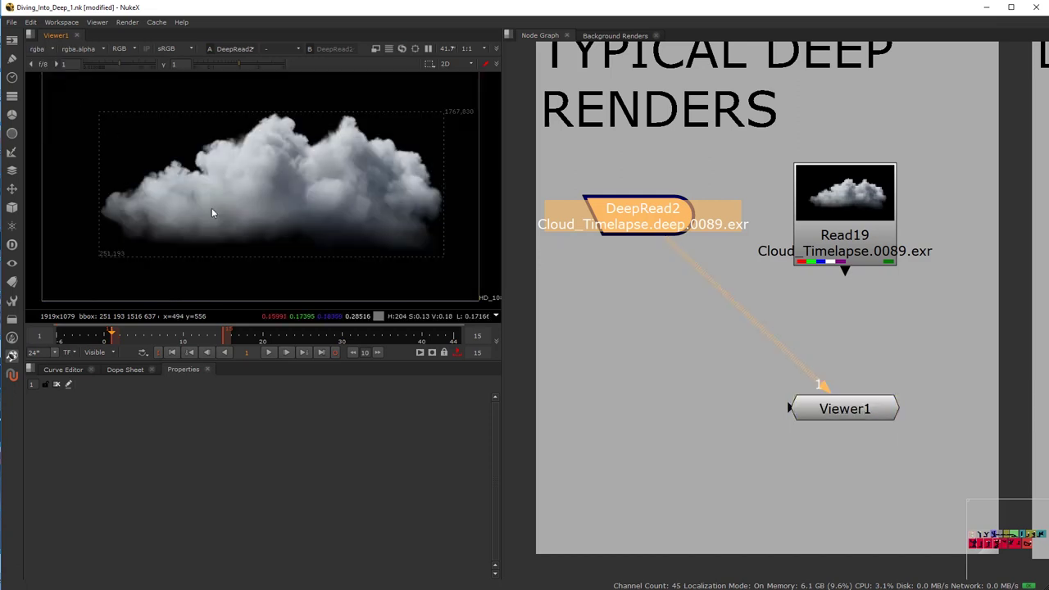
click(682, 295)
click(831, 227)
key(1)
click(831, 227)
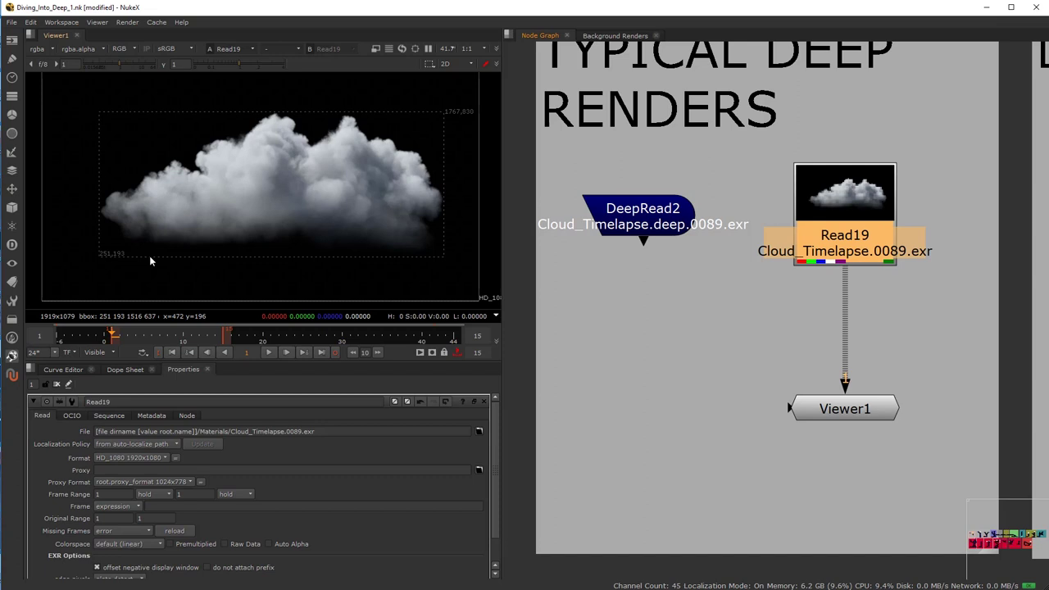
click(45, 50)
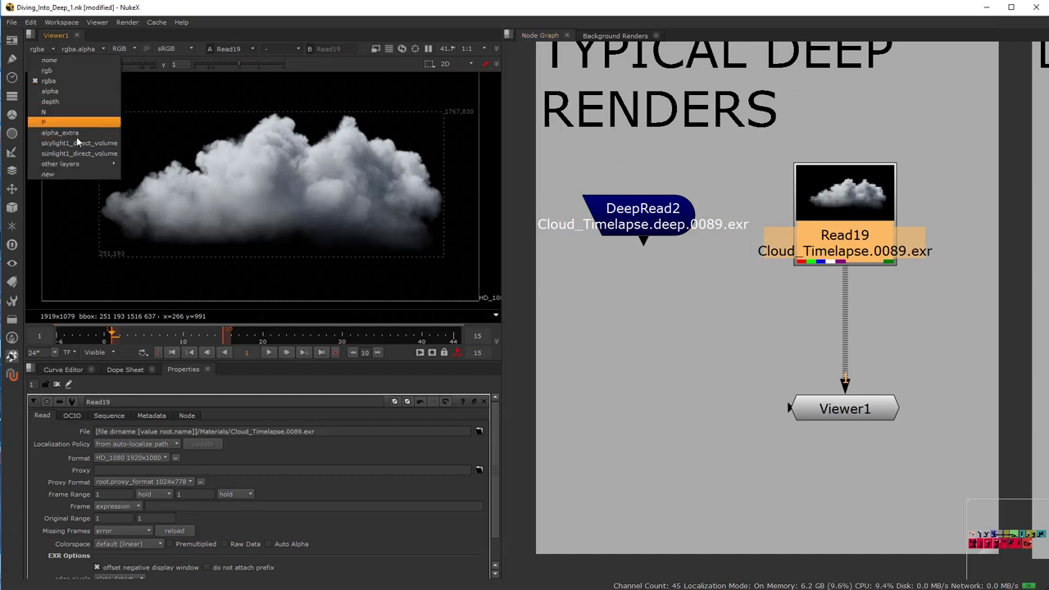
click(700, 169)
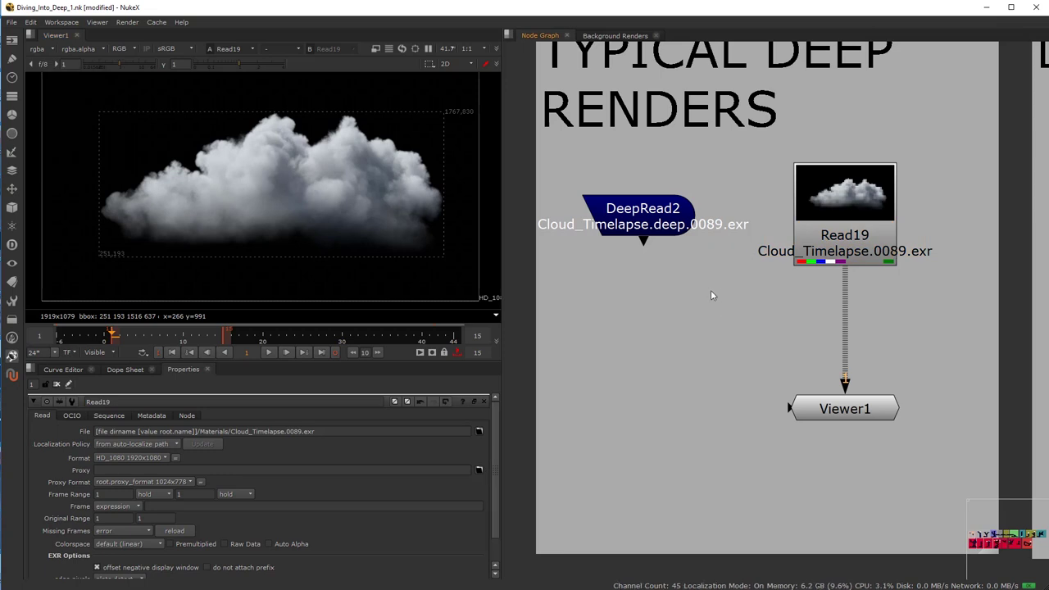
scroll(710, 290, down, 3)
scroll(911, 354, up, 1)
Step: Pan and zoom the graph onto the DEEP RECOLOR setup, briefly selecting Read6
drag(912, 355, 763, 353)
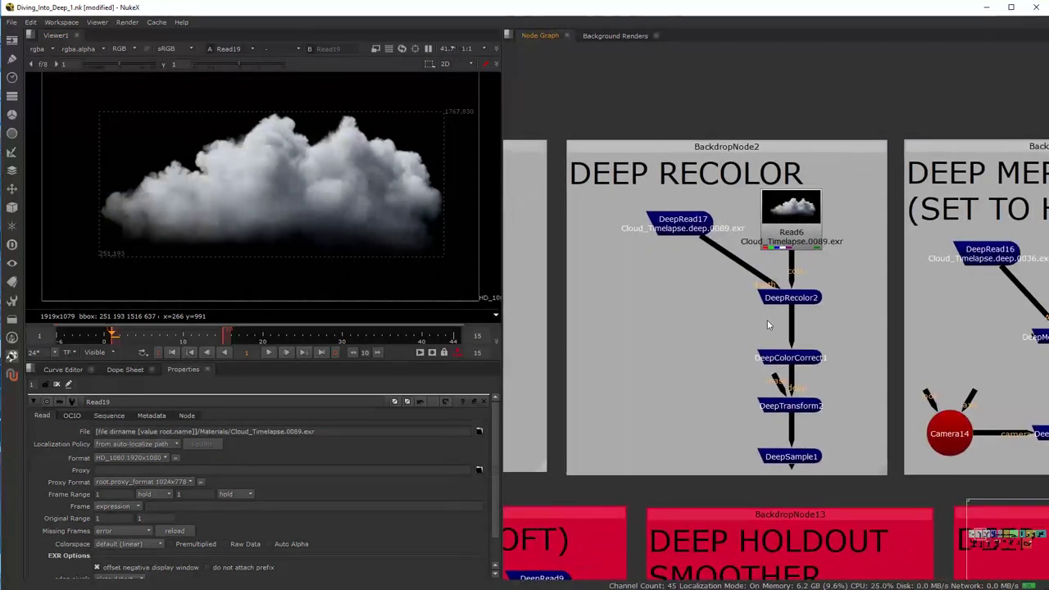
drag(686, 322, 764, 341)
scroll(765, 341, up, 2)
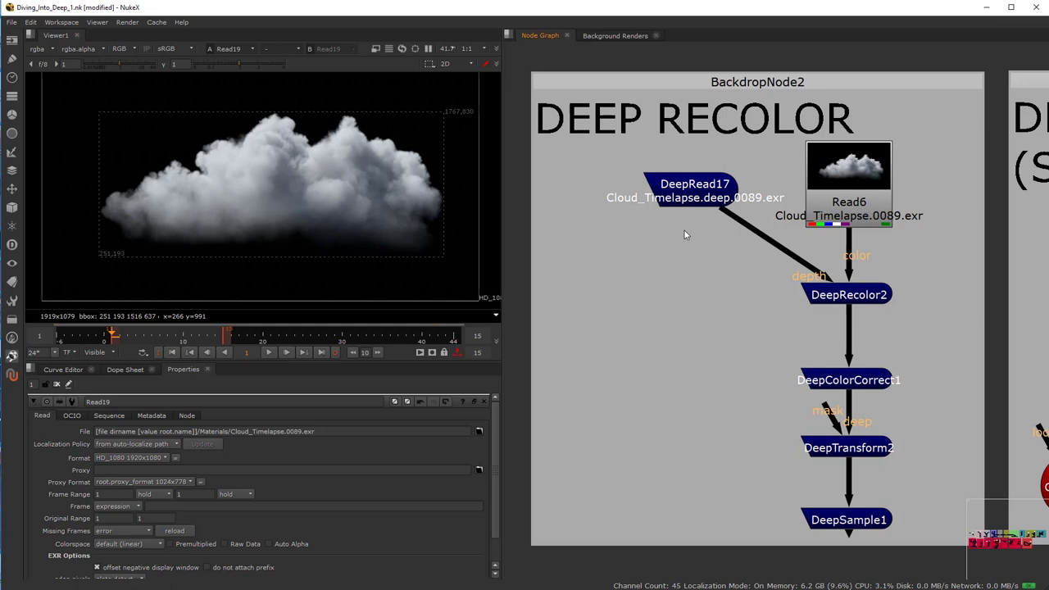
scroll(684, 235, up, 2)
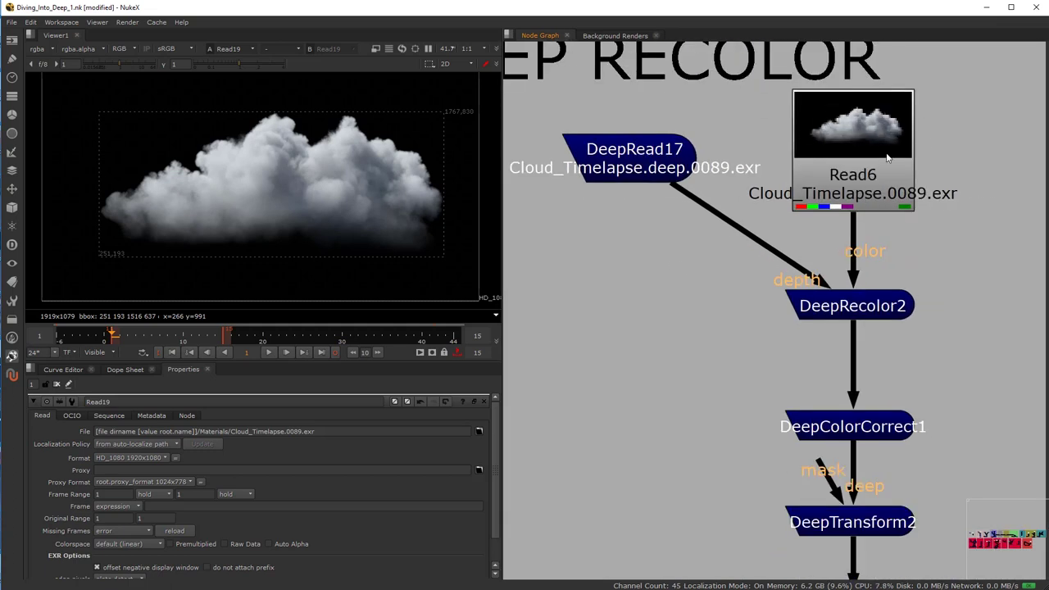
drag(865, 129, 865, 136)
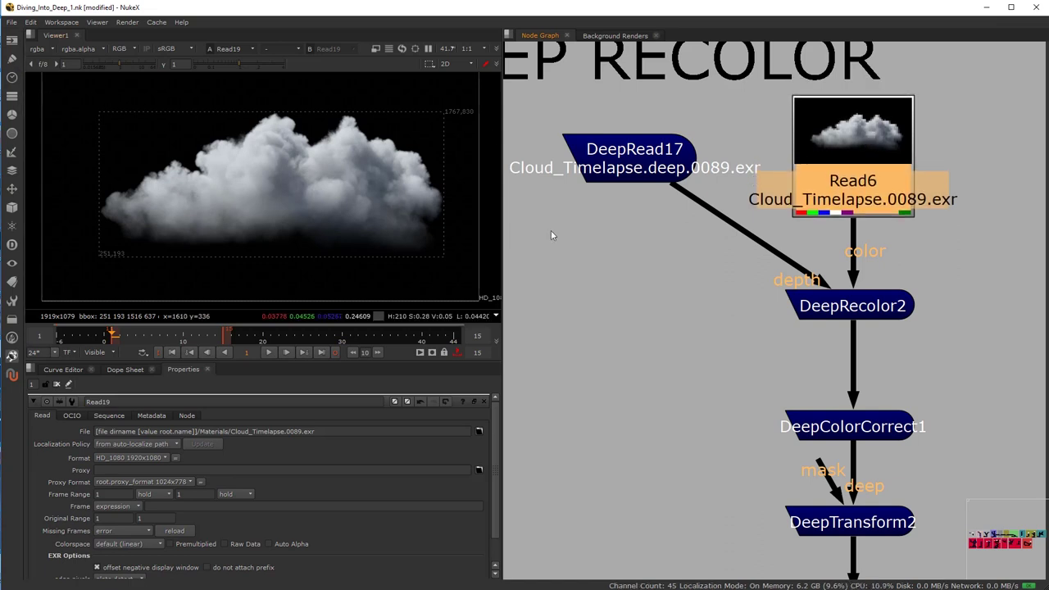
click(670, 246)
key(Tab)
Step: Create a Write node and move Write1 left and down in the graph
text(wr)
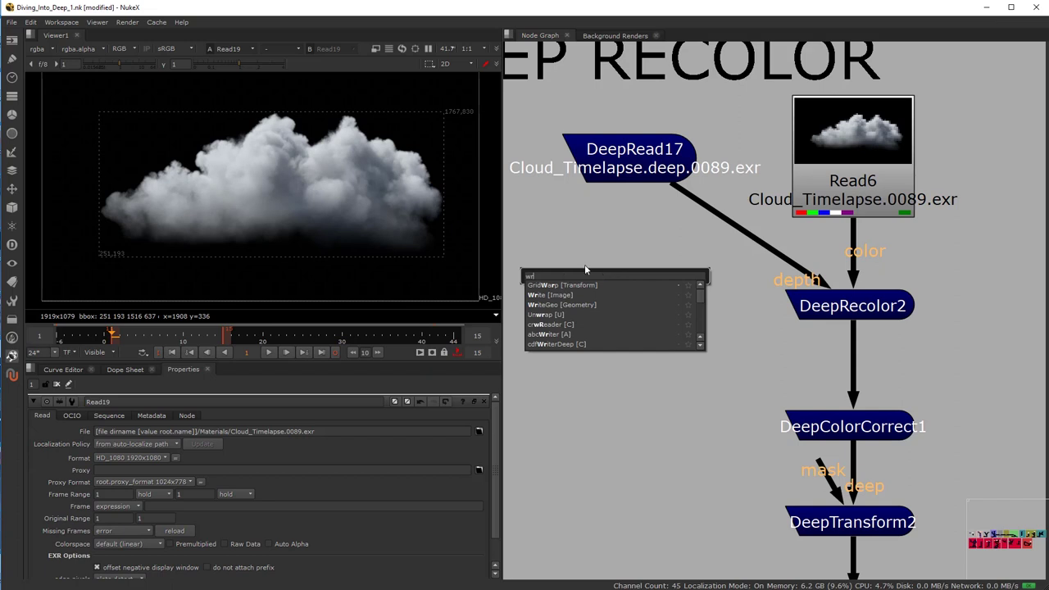
text(ite)
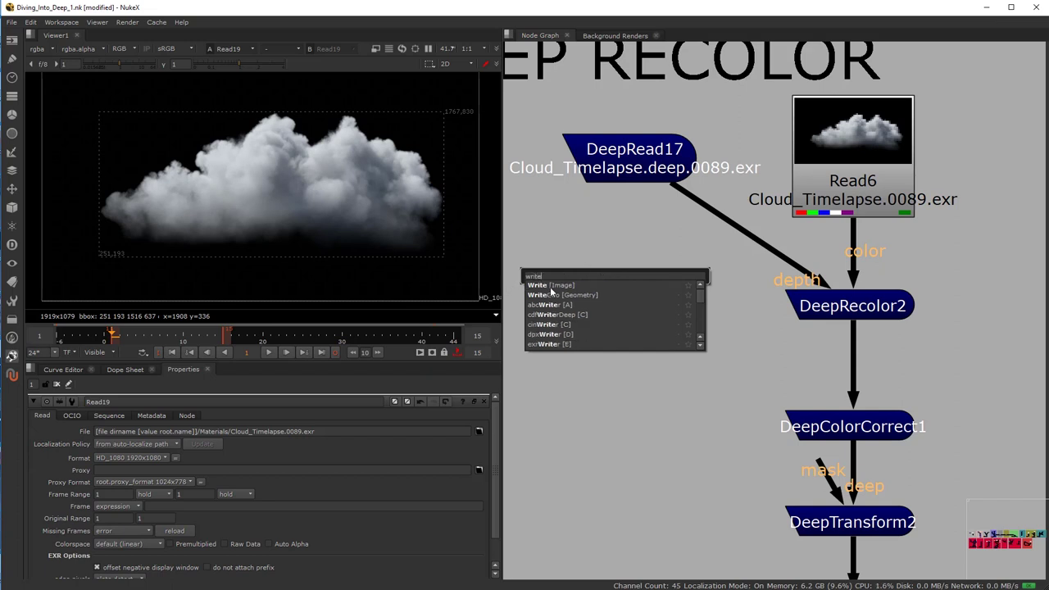
key(Return)
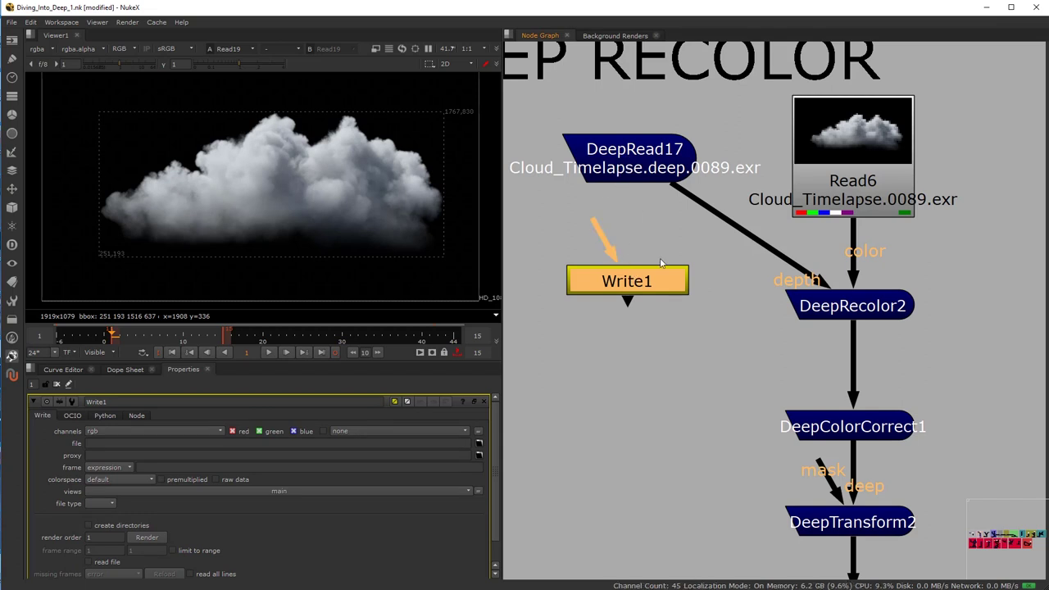
drag(658, 229, 709, 234)
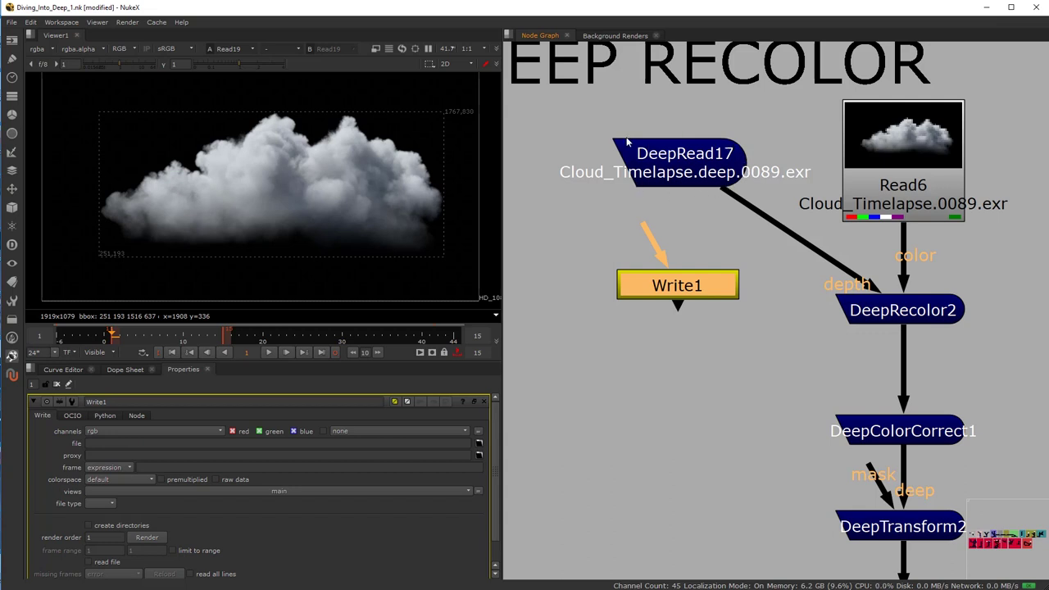
drag(681, 279, 593, 315)
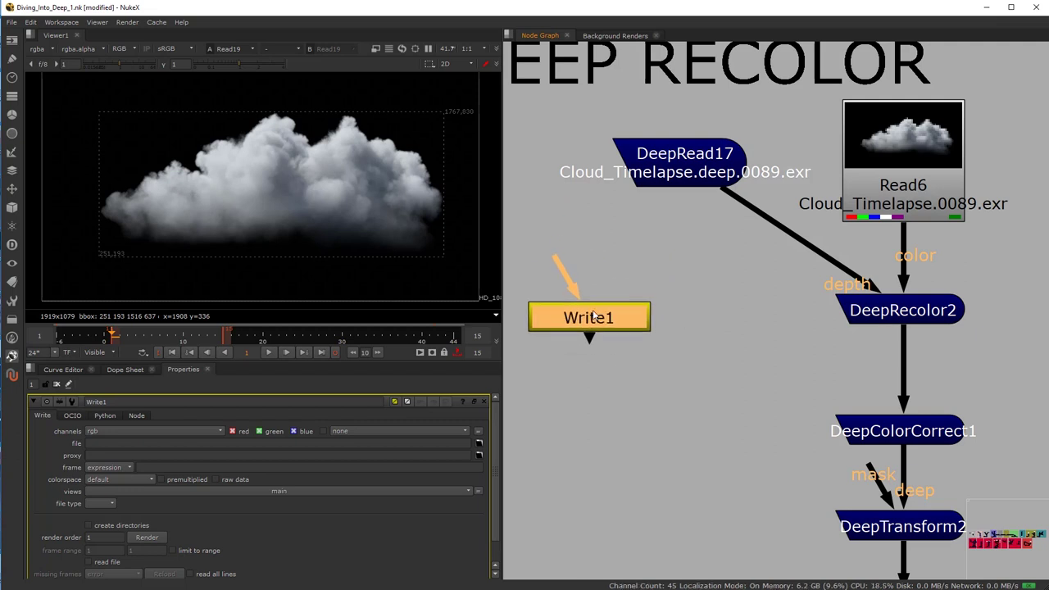
click(636, 266)
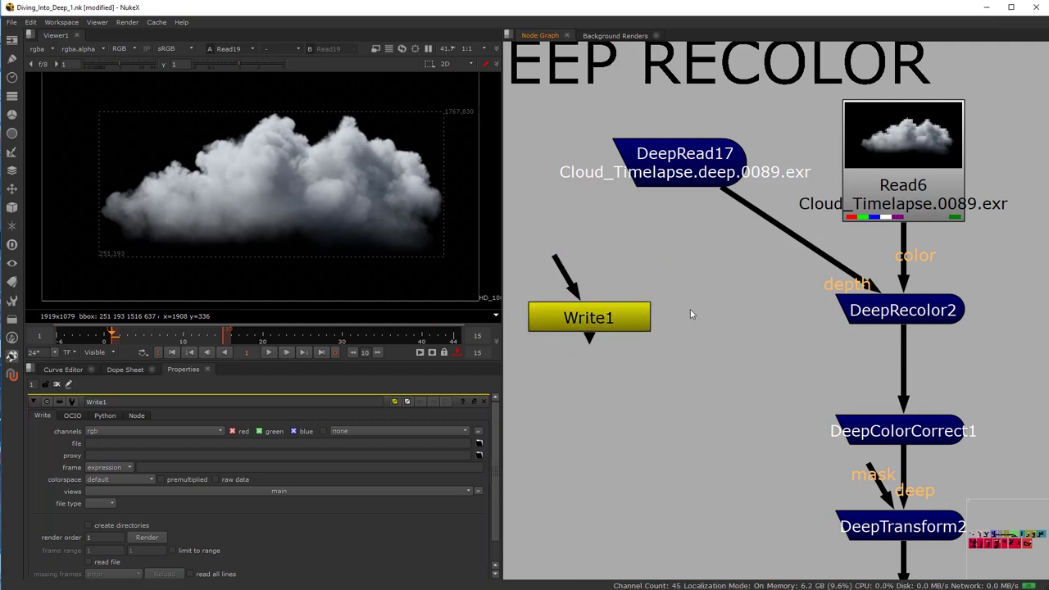
Step: Add a Scene node and an ApplyMaterial node, then disconnect them and place them side by side
key(Tab)
text(scene)
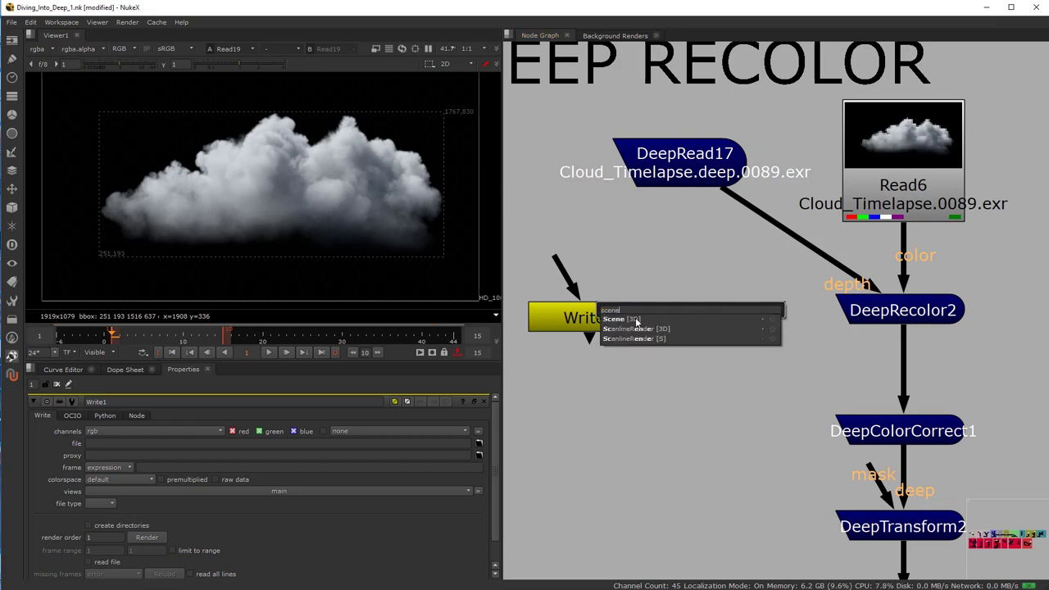
key(Return)
click(660, 375)
key(Tab)
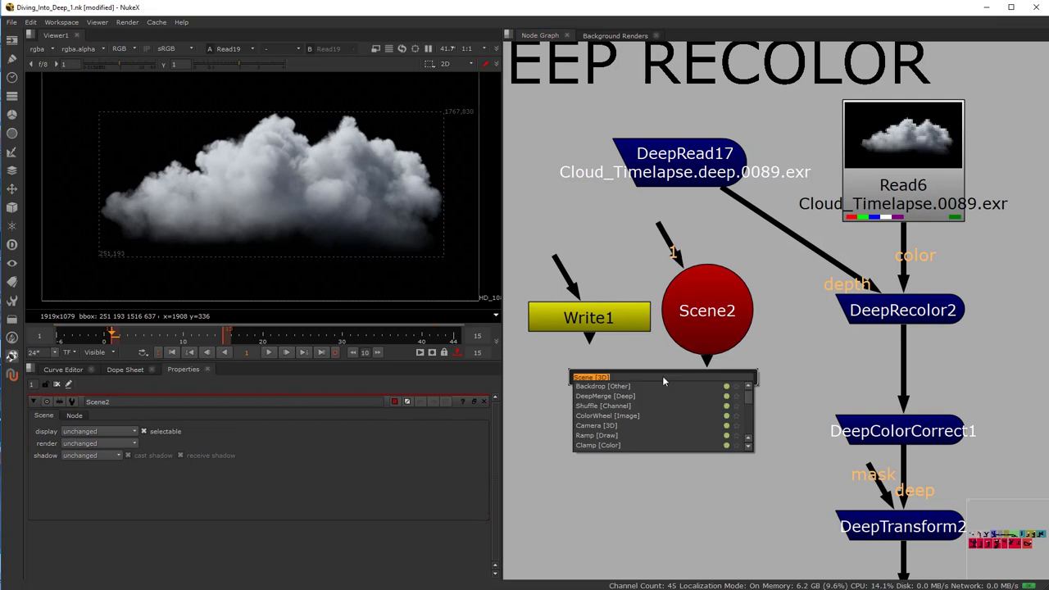
text(apply)
key(Return)
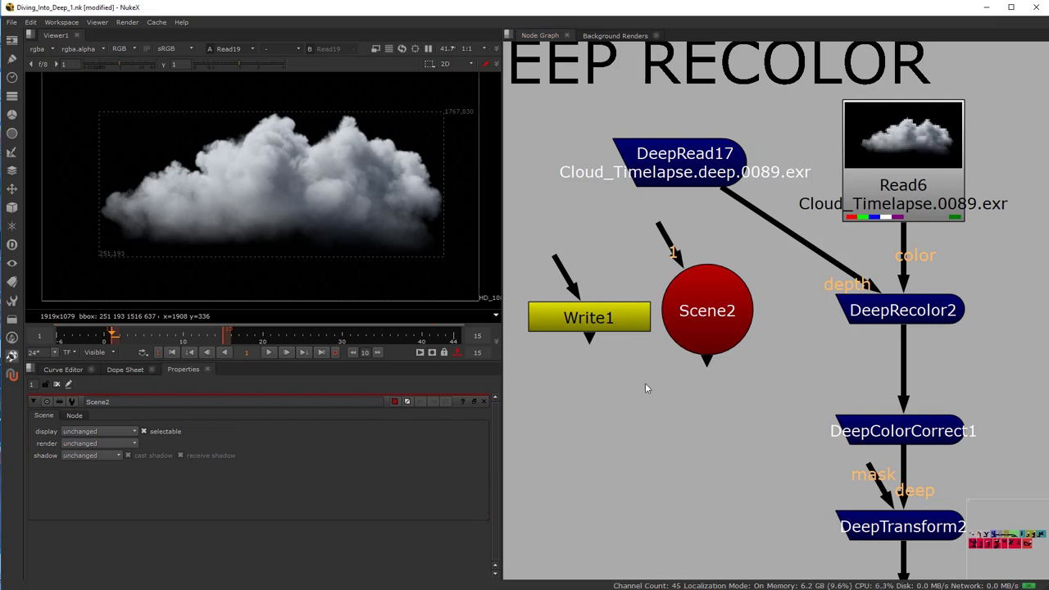
drag(645, 418, 639, 430)
drag(688, 316, 724, 379)
Step: Delete ApplyMaterial2, Scene2 and Write1, then open DeepRead17's properties
click(645, 425)
key(Delete)
click(747, 388)
key(Delete)
click(573, 324)
key(Delete)
double_click(655, 161)
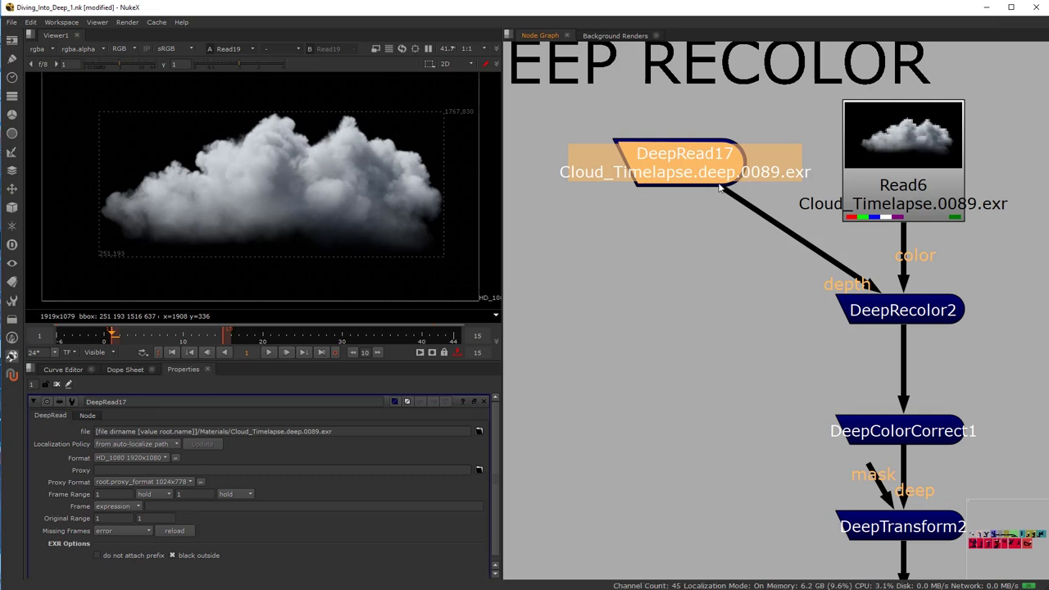
Step: View DeepRead17 in the viewer, then select DeepRecolor2 to show its settings
key(1)
click(693, 227)
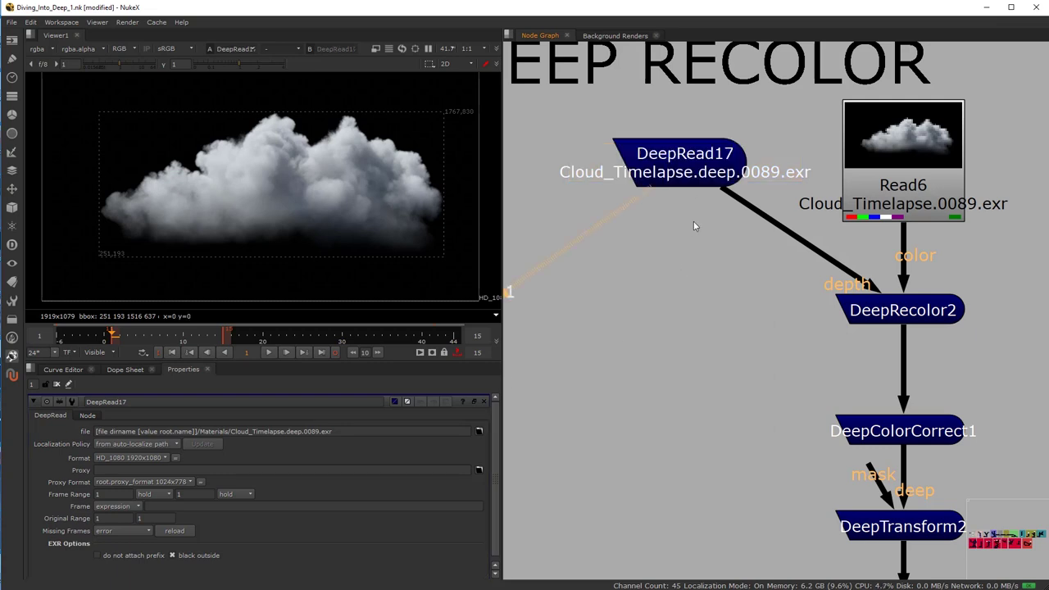
click(681, 175)
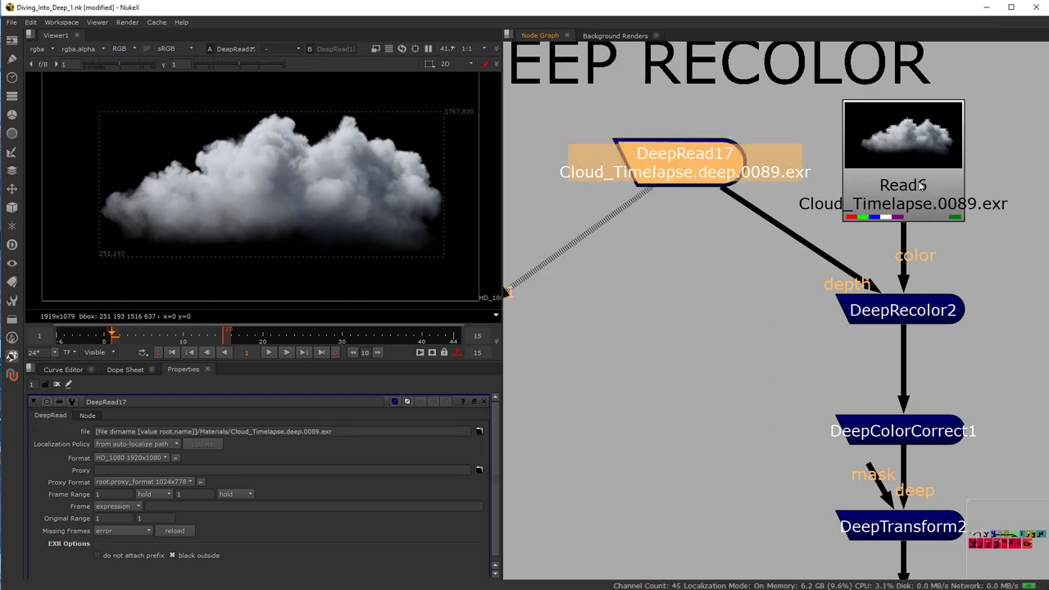
click(904, 312)
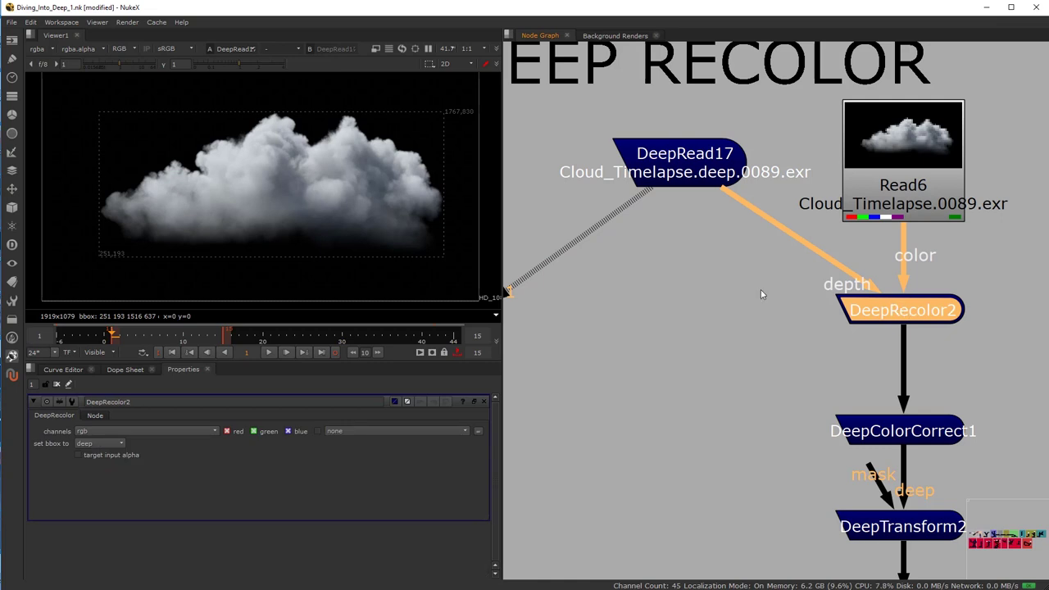
Step: Nudge Read6 upward and open its properties, reading Cloud_Timelapse.0089.exr
drag(889, 183, 890, 167)
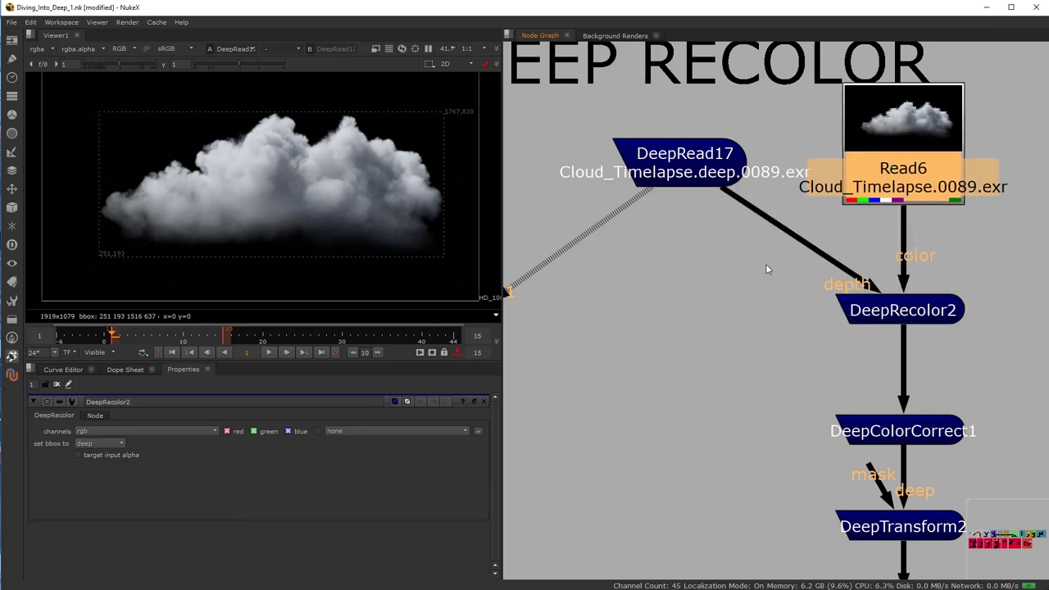
drag(830, 182, 692, 187)
drag(762, 150, 825, 148)
double_click(826, 149)
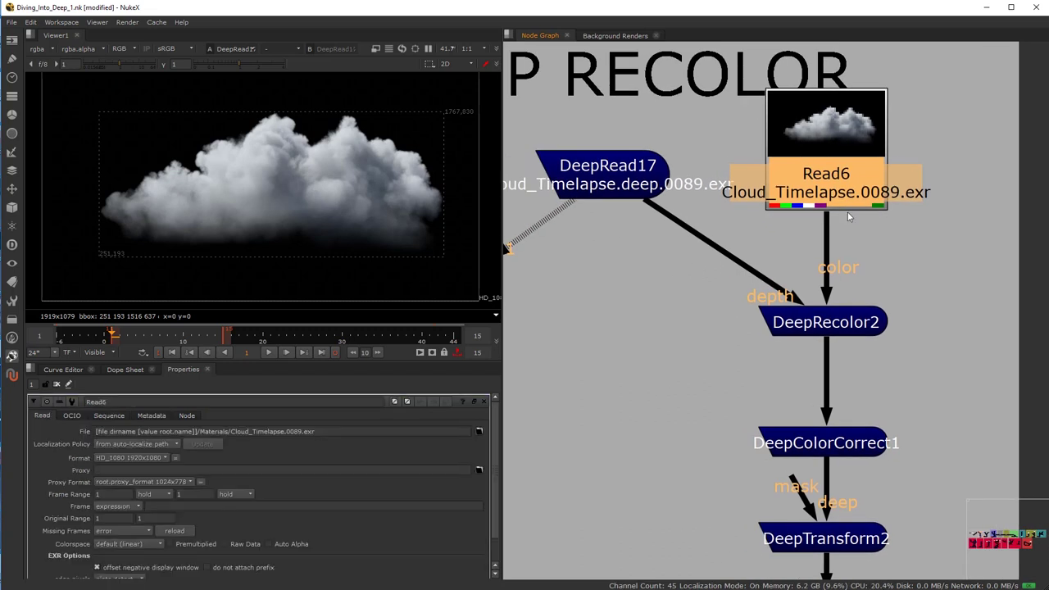
click(804, 235)
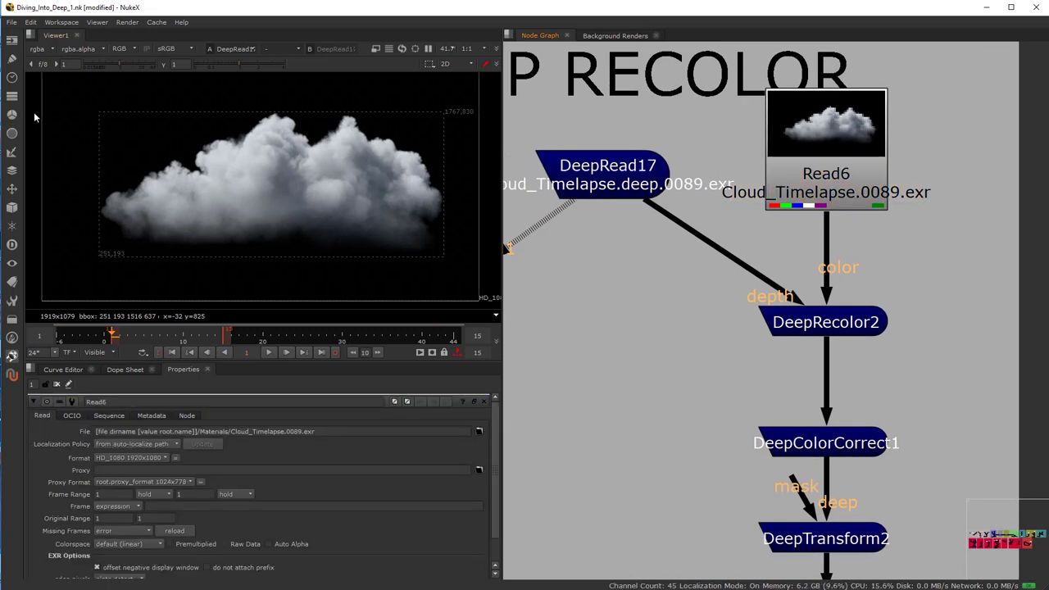
key(Tab)
Step: Insert a HueCorrect node in line under Read6 and view its output
text(hue)
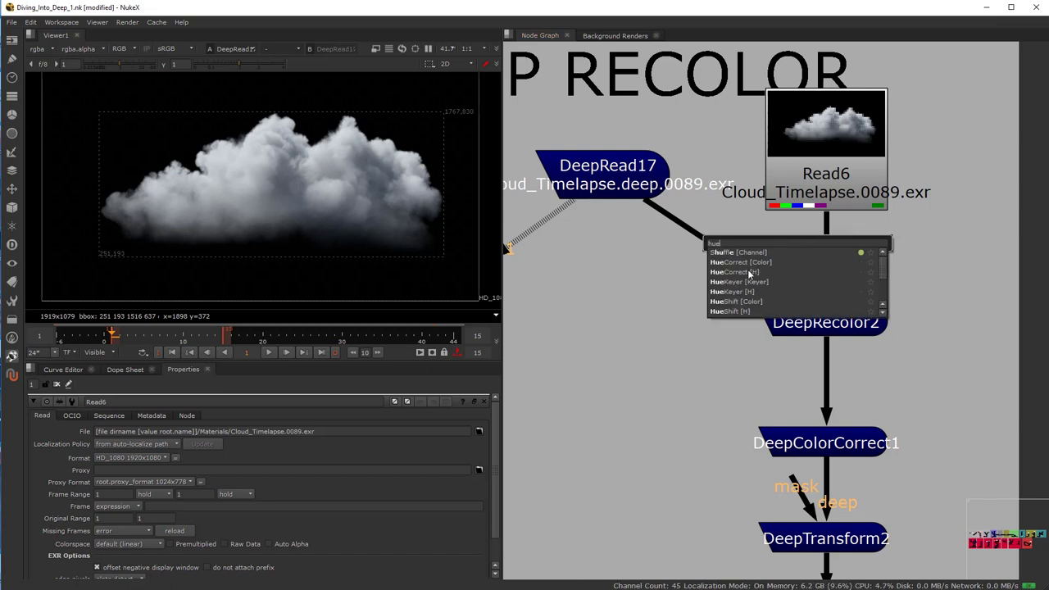
click(748, 272)
drag(798, 253, 825, 259)
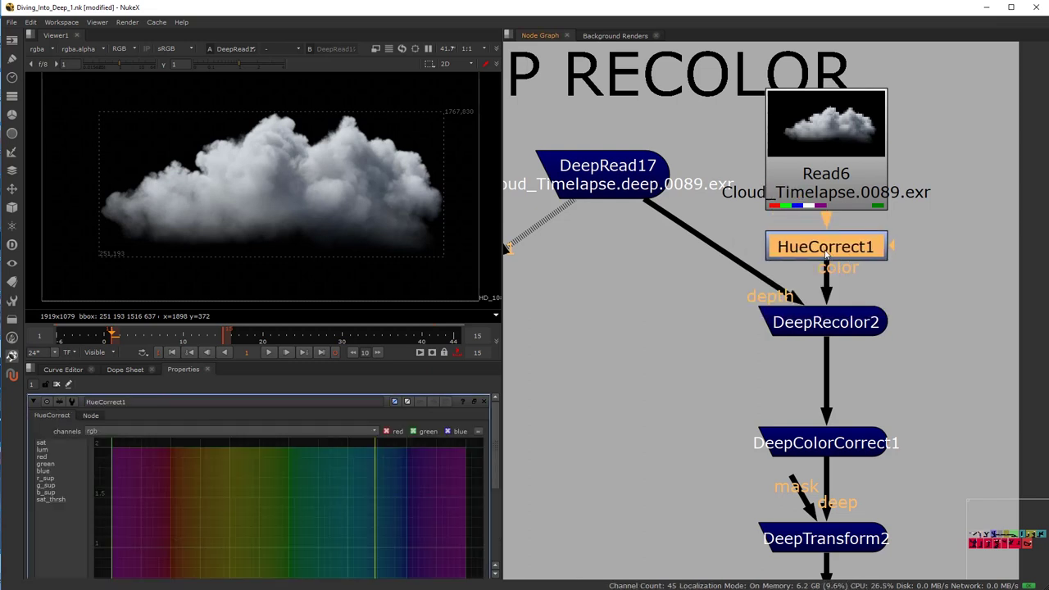
key(1)
Step: Shape HueCorrect1's blue curve into a dip and a peak near 1.88, tinting the cloud lavender
scroll(197, 492, down, 3)
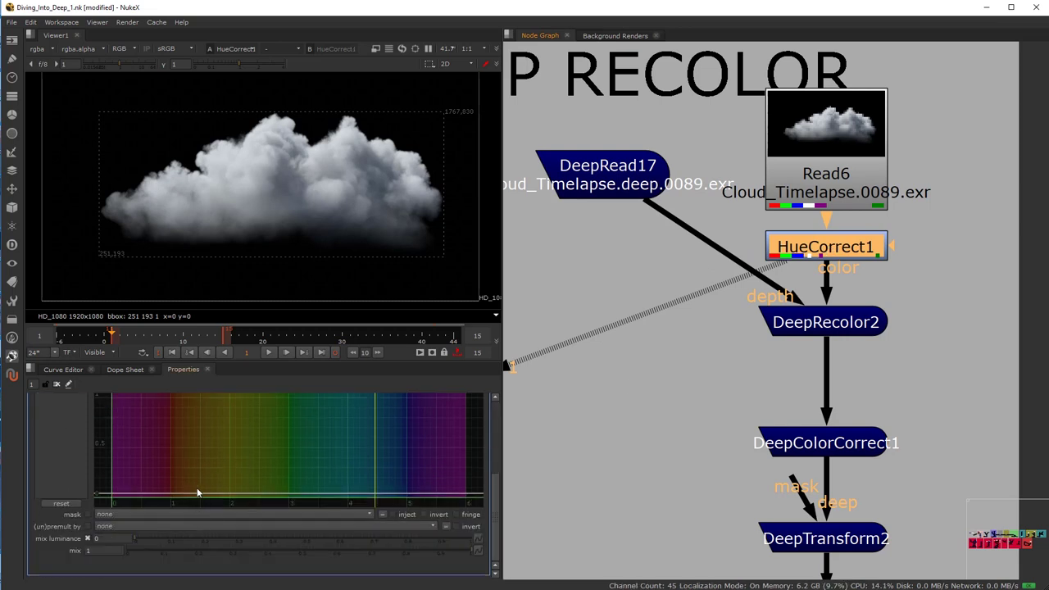
drag(188, 361, 176, 277)
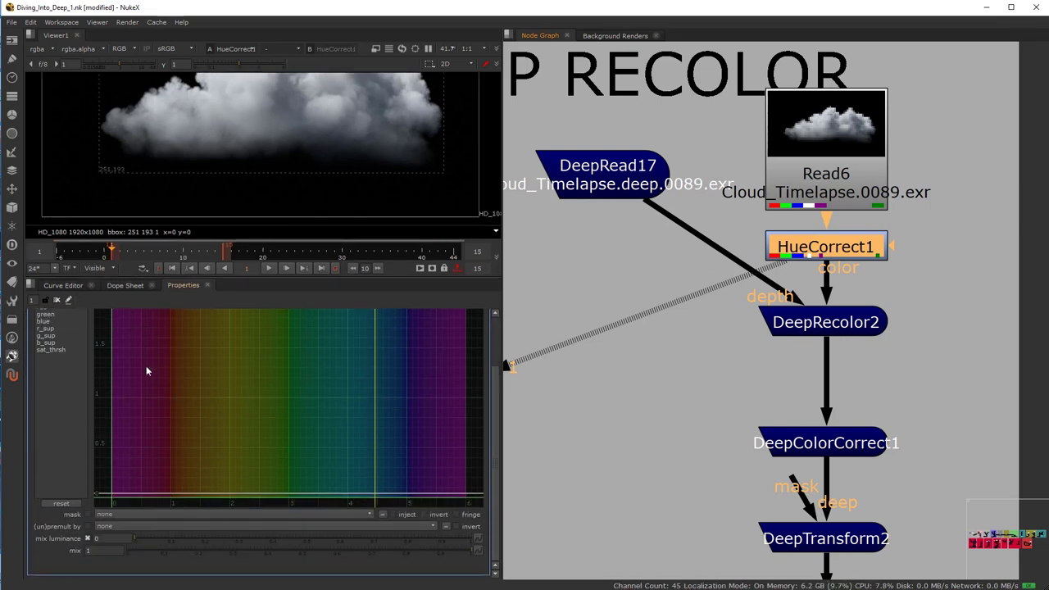
scroll(147, 371, up, 1)
click(45, 354)
drag(170, 431, 170, 503)
drag(351, 429, 348, 342)
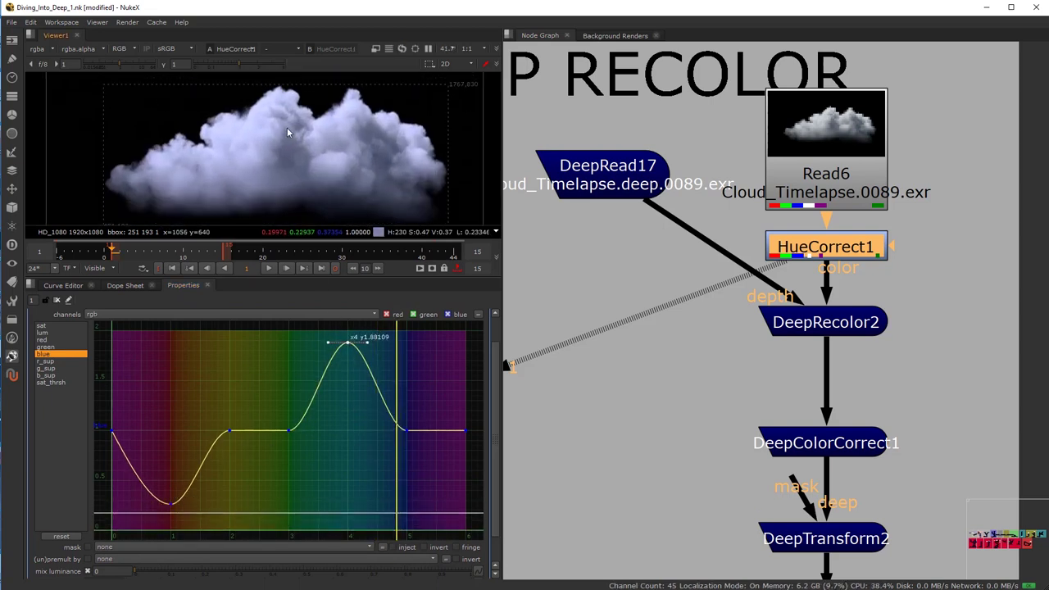
click(845, 333)
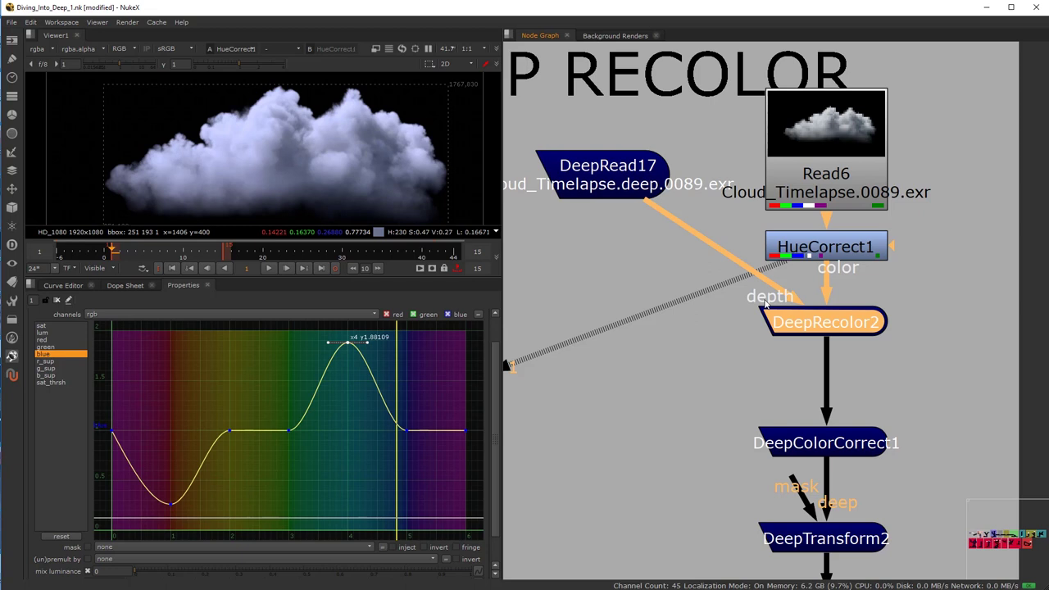
click(859, 150)
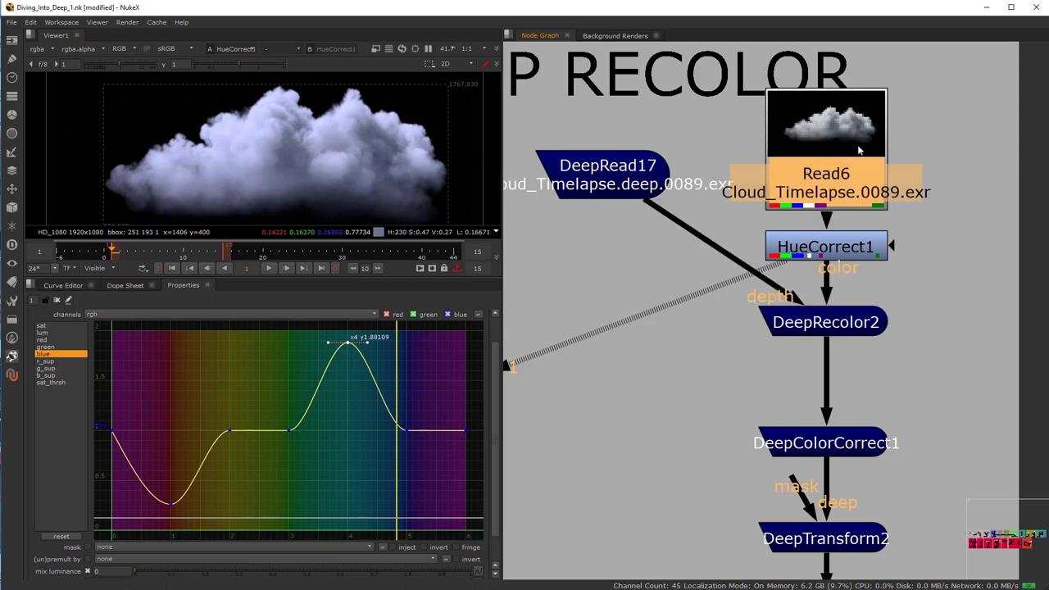
Step: View DeepRecolor2 and delete HueCorrect1 so Read6 feeds its color input directly
click(811, 325)
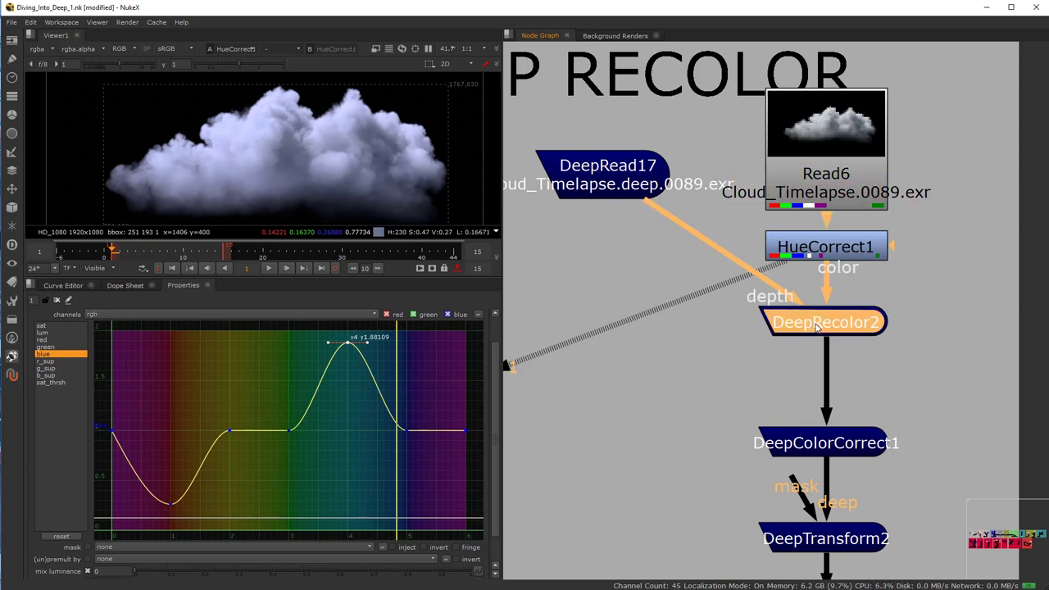
key(1)
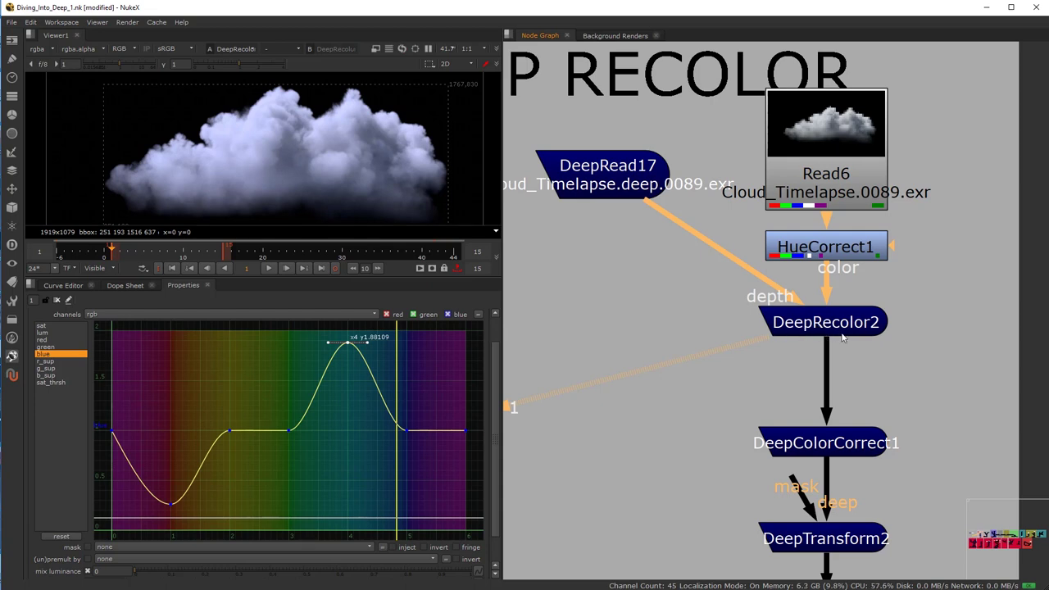
click(819, 328)
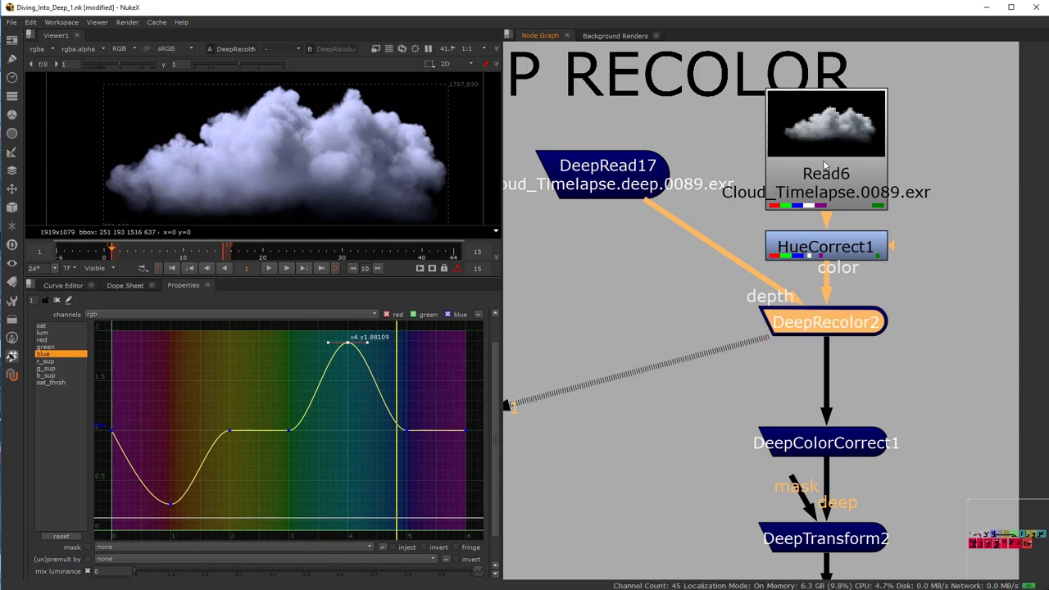
drag(828, 259, 827, 253)
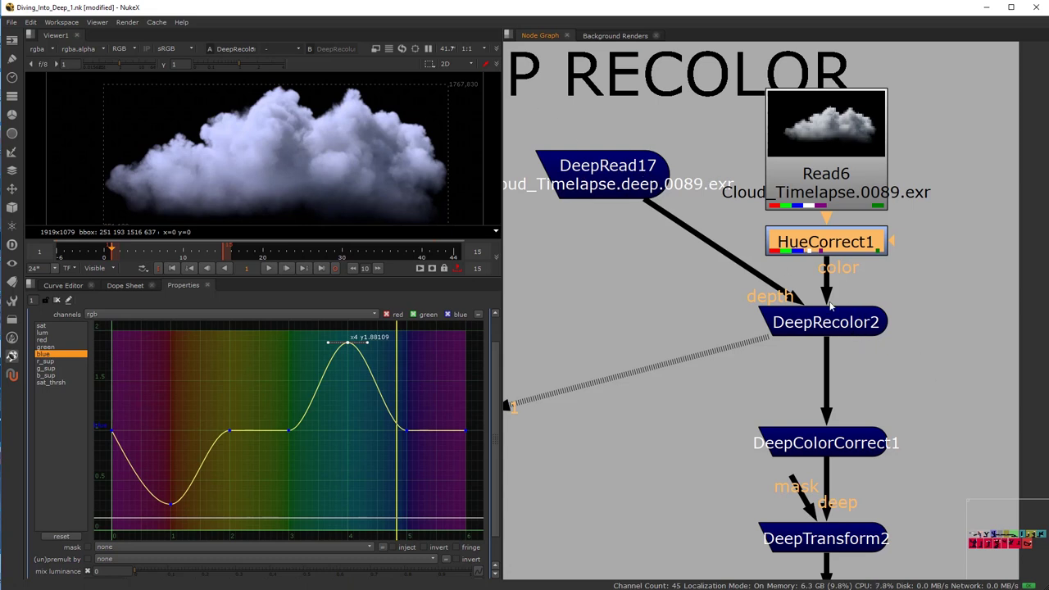
key(Delete)
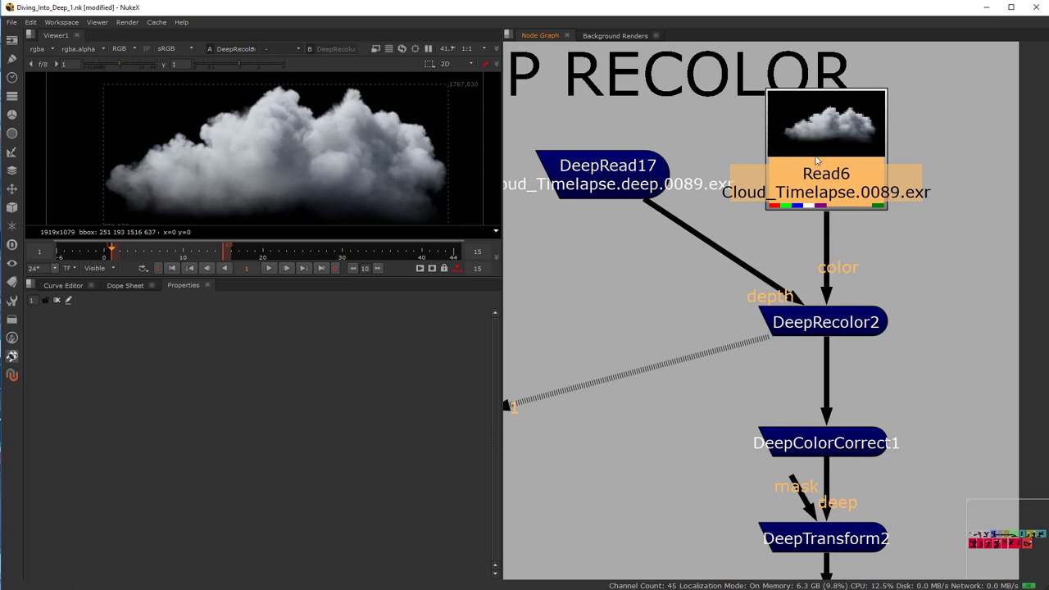
Step: Compare the cloud's alpha with its colour and reposition Read6 slightly
drag(816, 161, 817, 149)
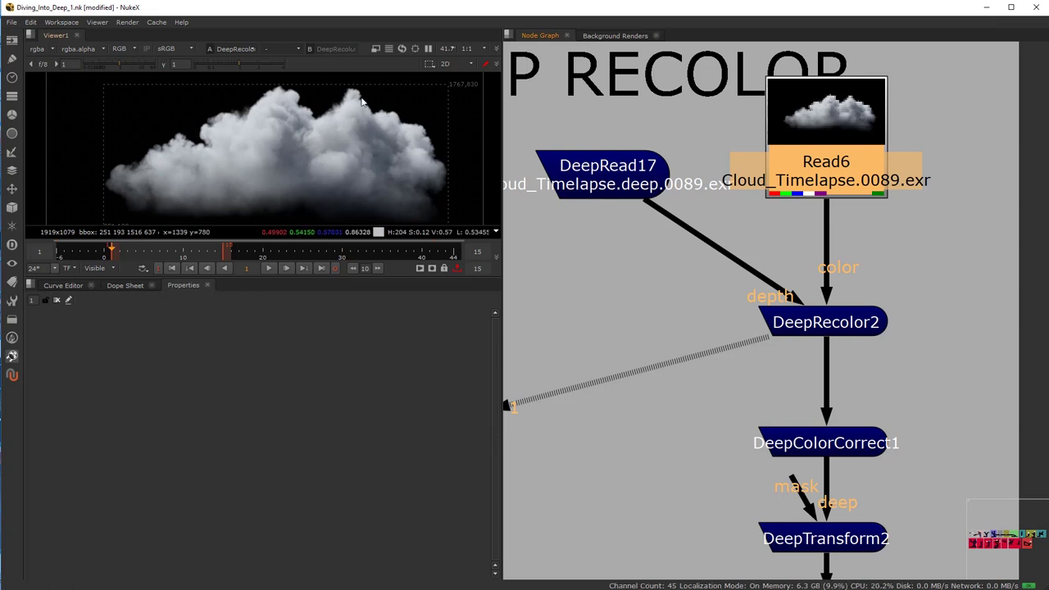
key(a)
key(a)
key(a)
key(a)
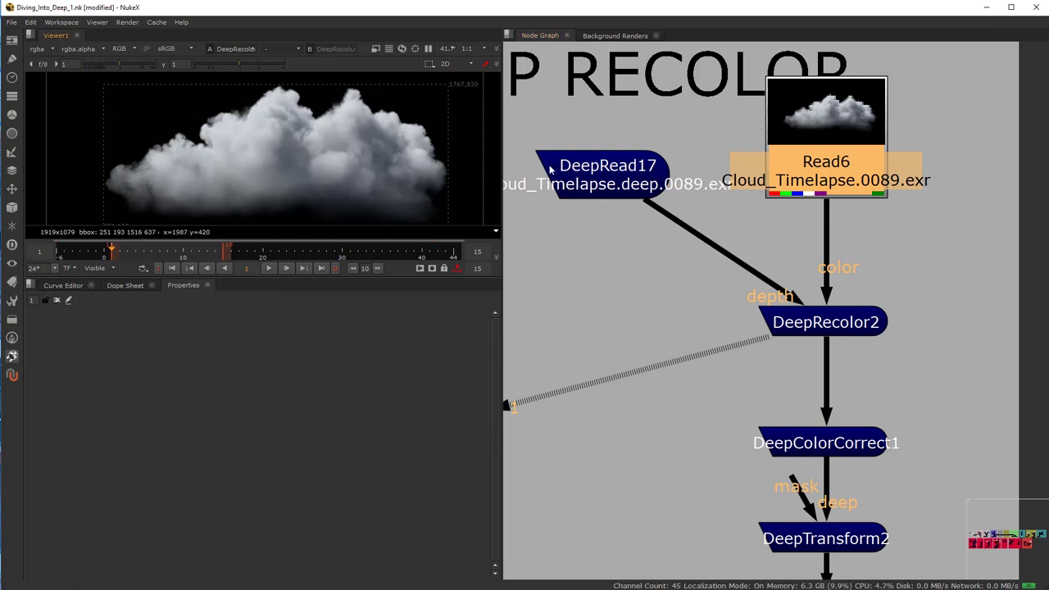
drag(837, 151, 839, 174)
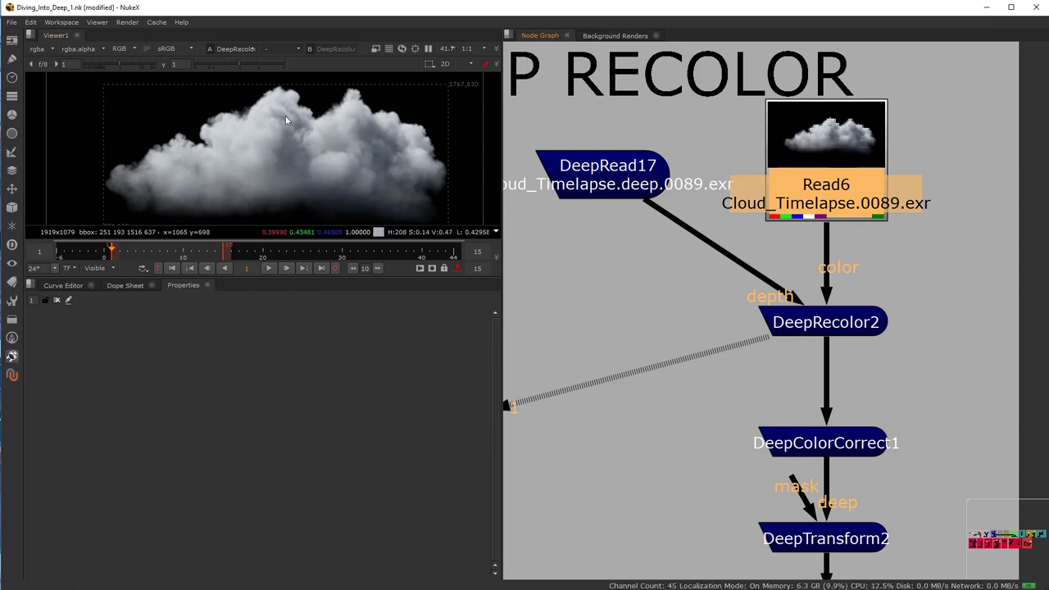
scroll(819, 336, down, 2)
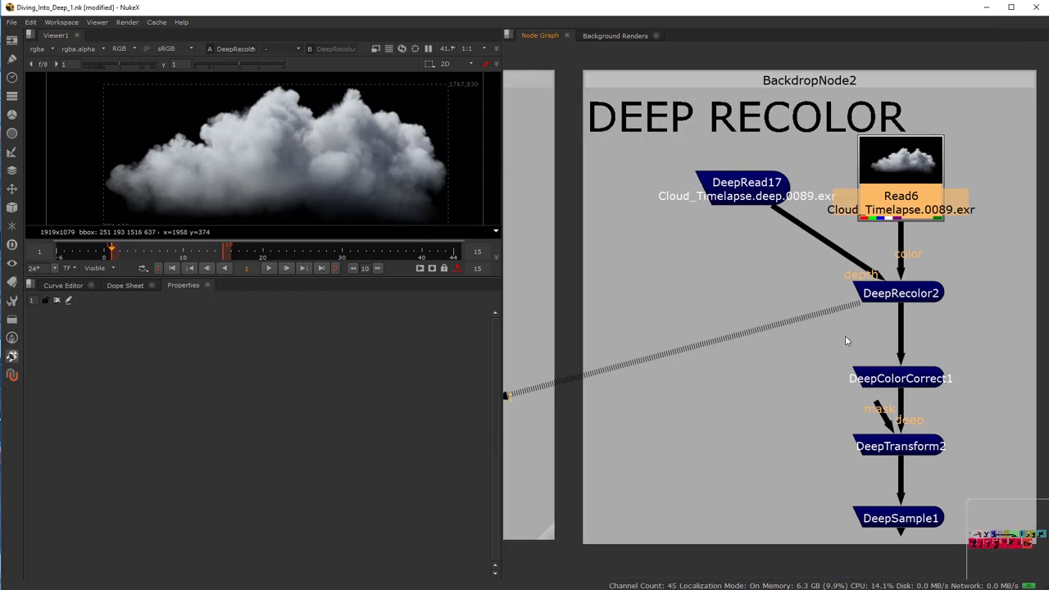
Step: Show DeepRecolor2's settings and keep its set bbox to option on deep
click(799, 288)
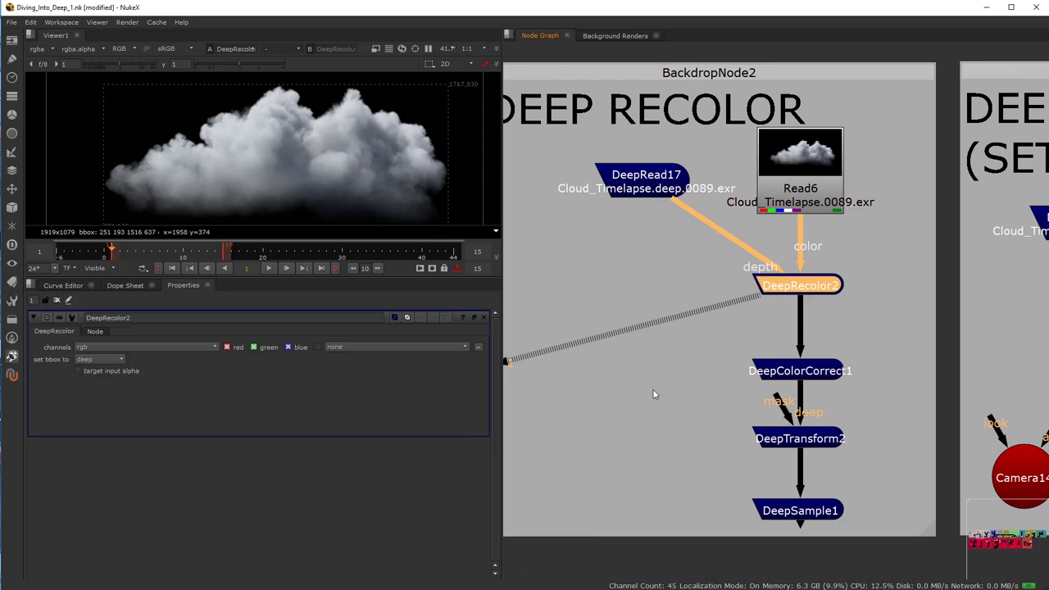
drag(809, 285, 809, 291)
click(114, 361)
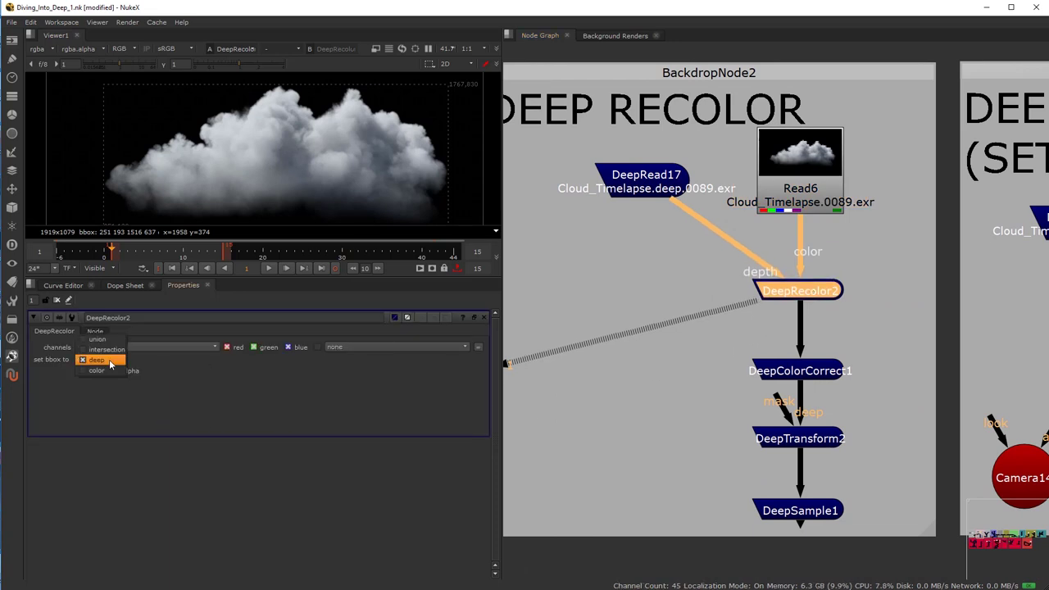
click(113, 360)
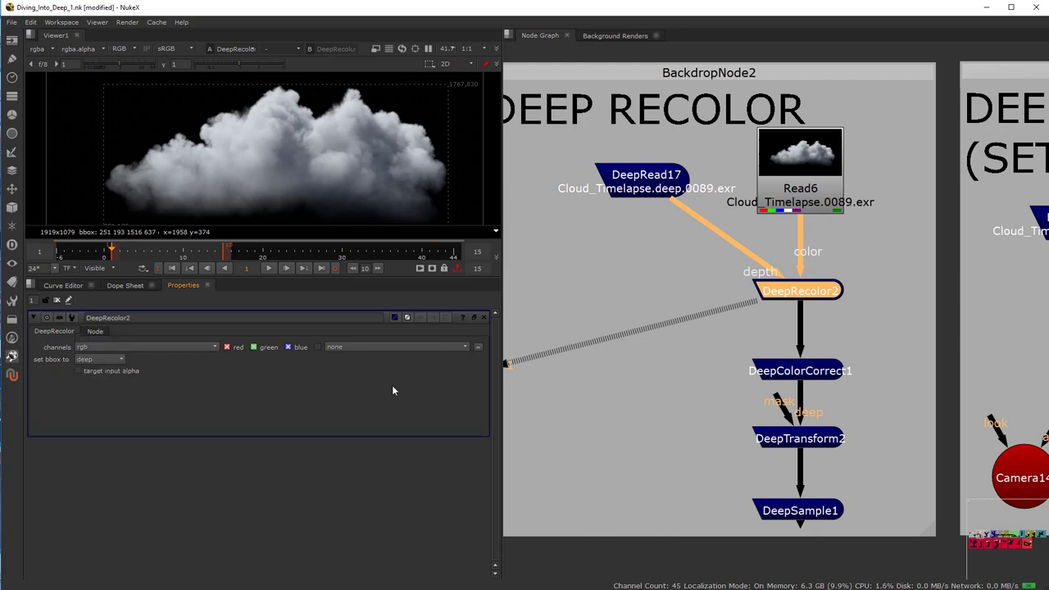
Step: Tidy the graph by nudging DeepColorCorrect1 up and DeepRecolor2 down
click(819, 371)
scroll(815, 372, up, 2)
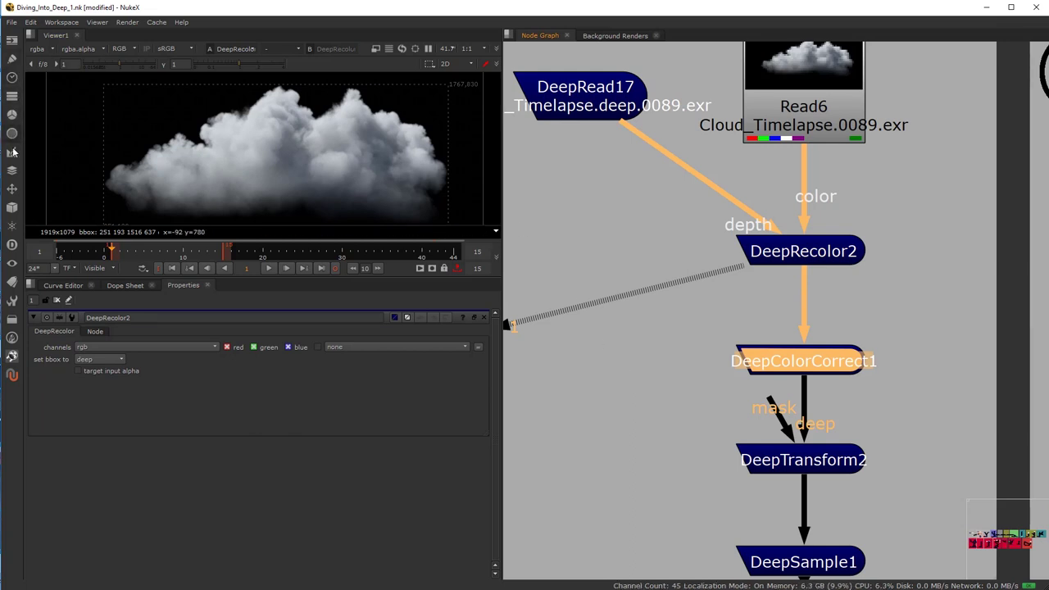
drag(815, 364, 815, 352)
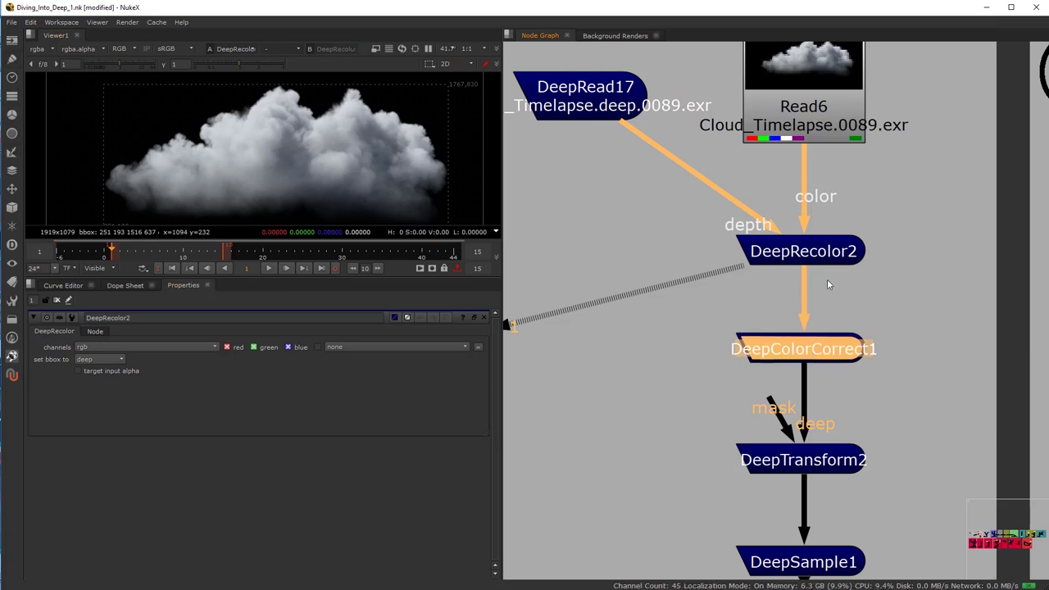
drag(815, 252, 815, 258)
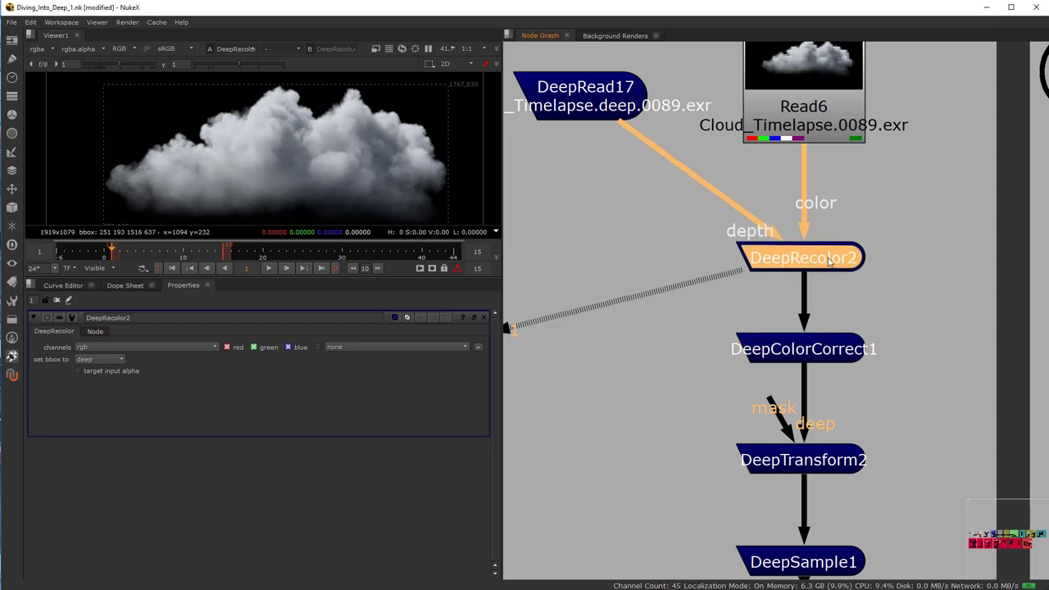
drag(824, 352, 822, 351)
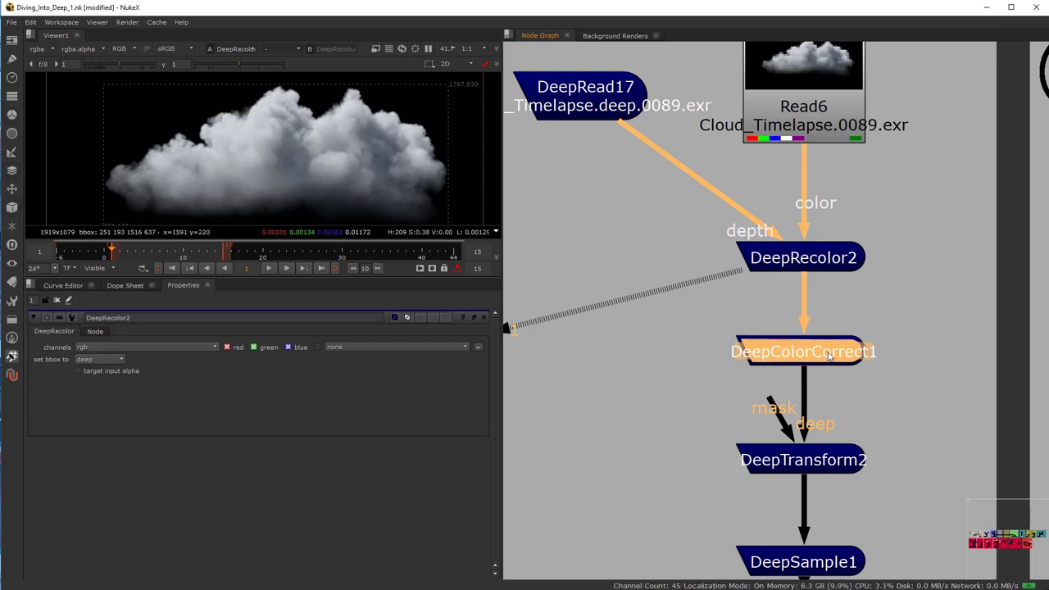
Step: Add a trial Sharpen node beside the deep nodes, then delete it
click(688, 339)
key(Tab)
text(sharp)
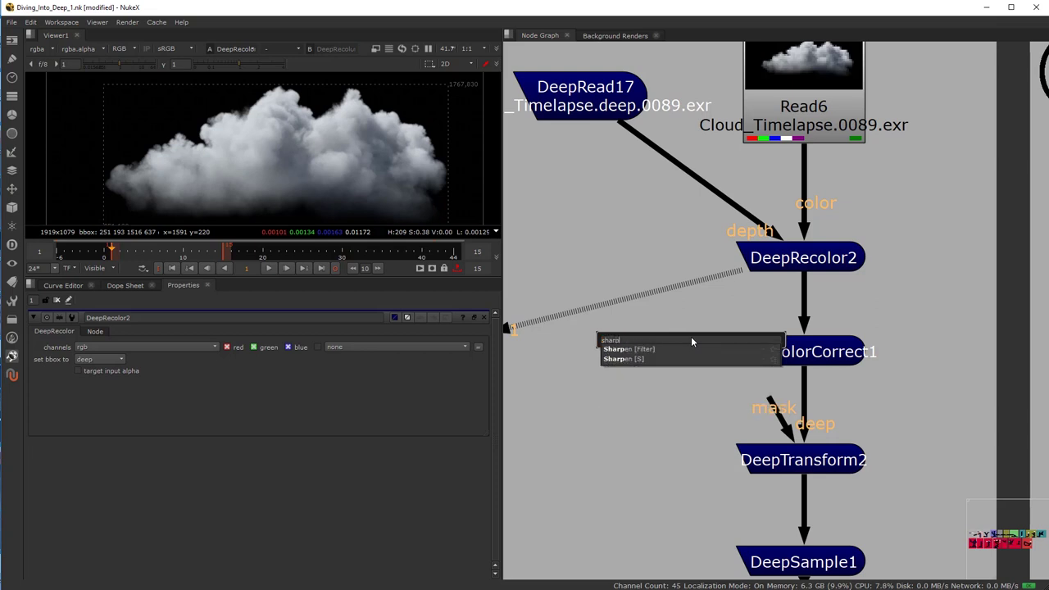
click(652, 350)
drag(708, 353, 680, 398)
key(Delete)
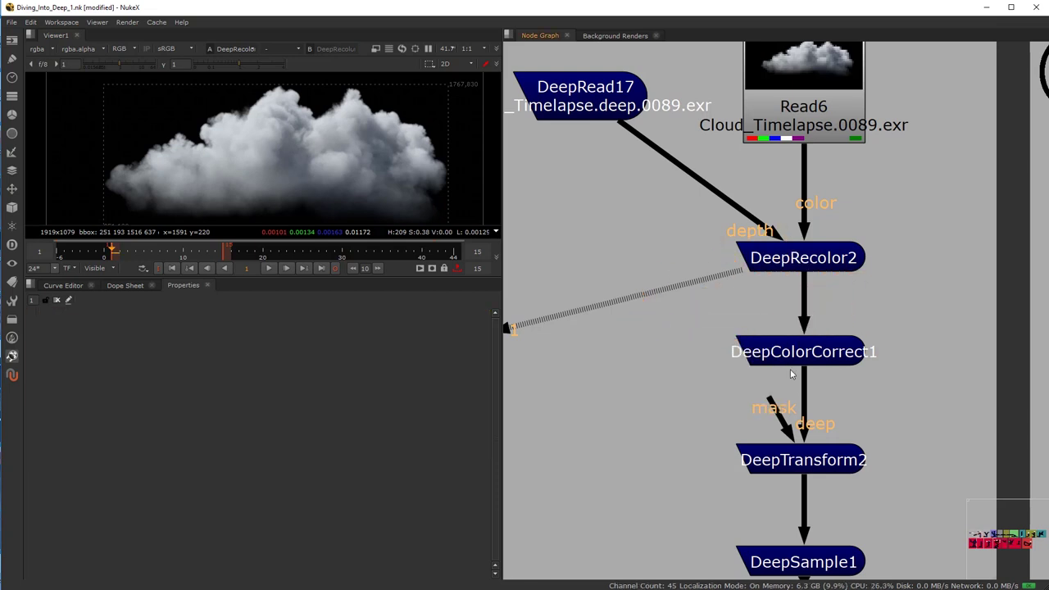
Step: Browse the Deep node list and widen the node graph next to the viewer
click(803, 351)
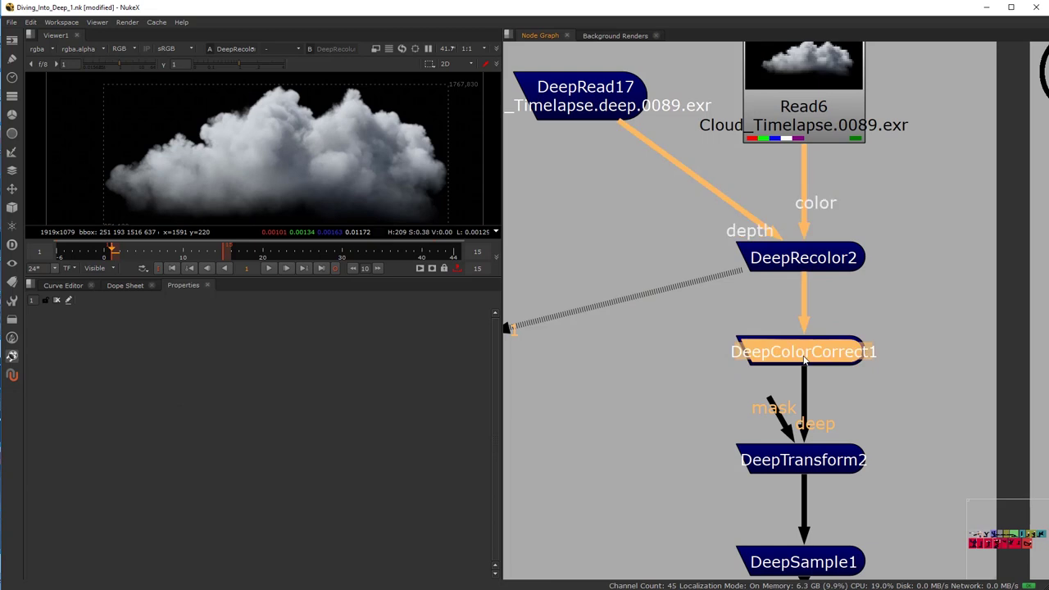
click(11, 244)
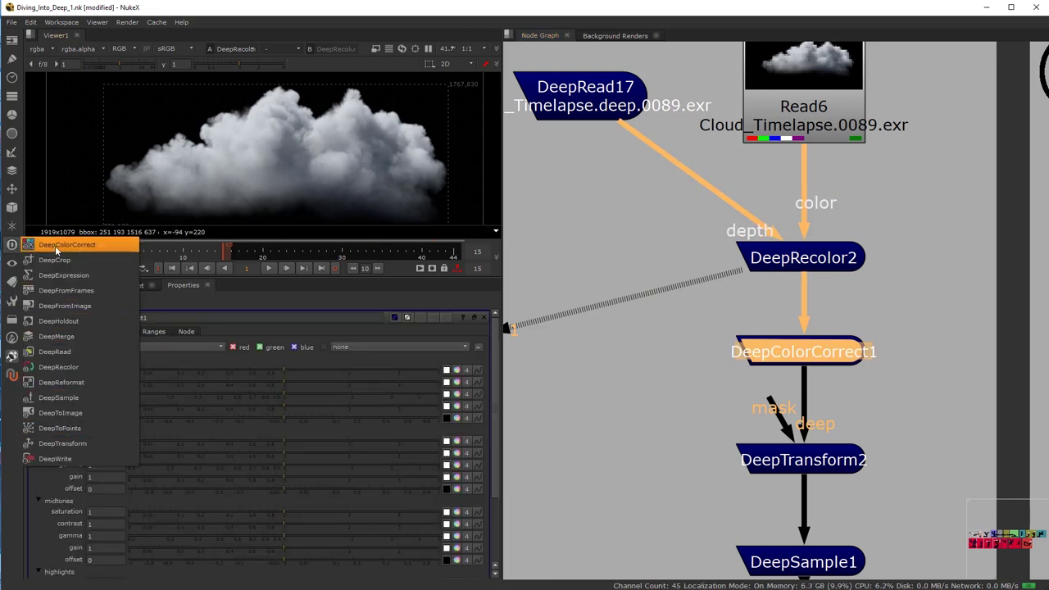
click(608, 272)
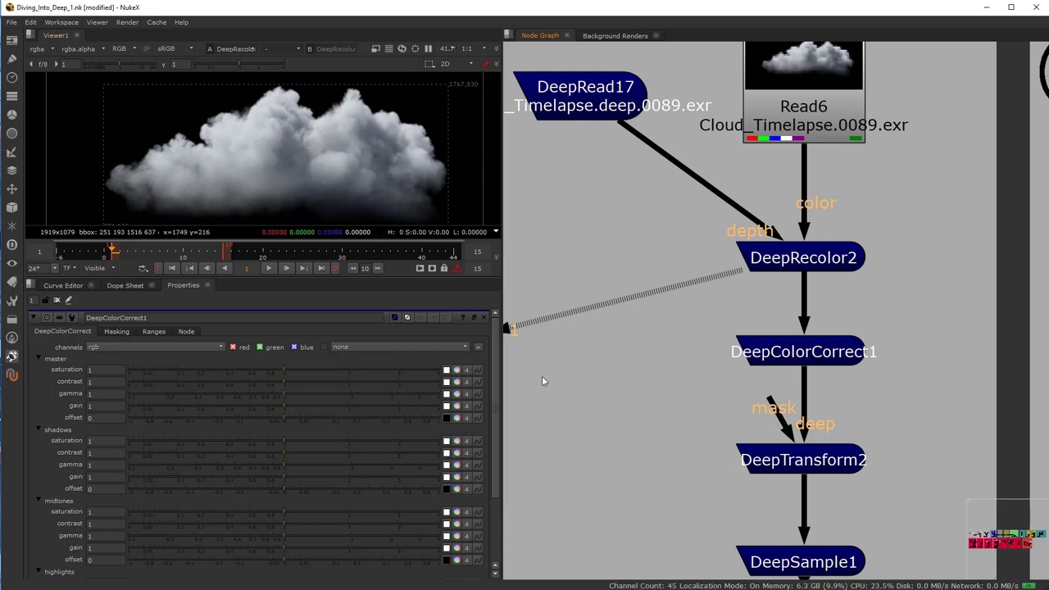
drag(509, 342, 542, 336)
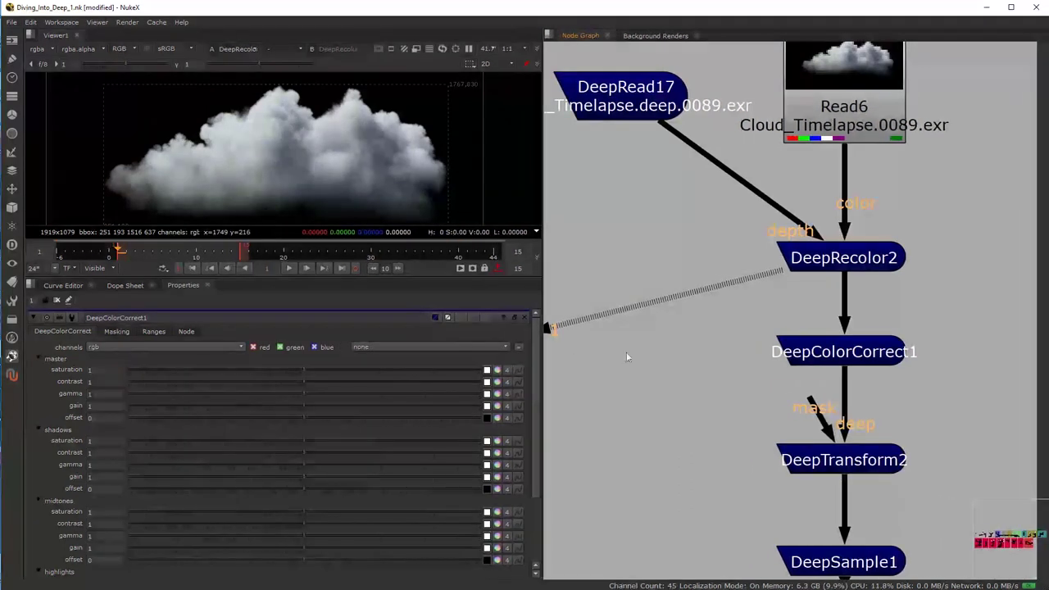
scroll(689, 355, down, 2)
scroll(689, 355, up, 2)
Step: Open DeepColorCorrect1's settings and raise master saturation to 1.99
click(719, 344)
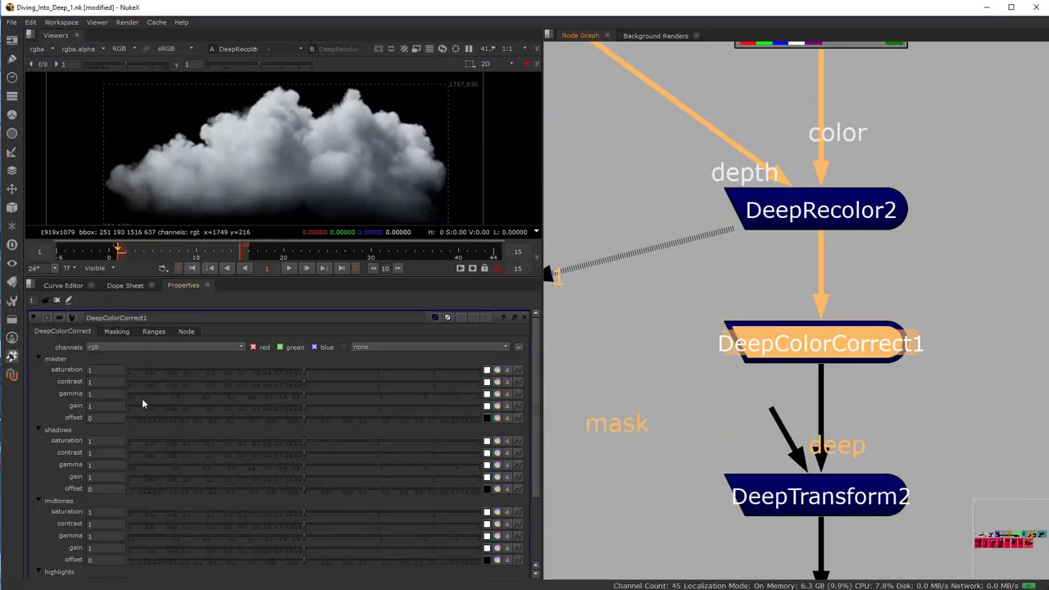
scroll(139, 426, down, 1)
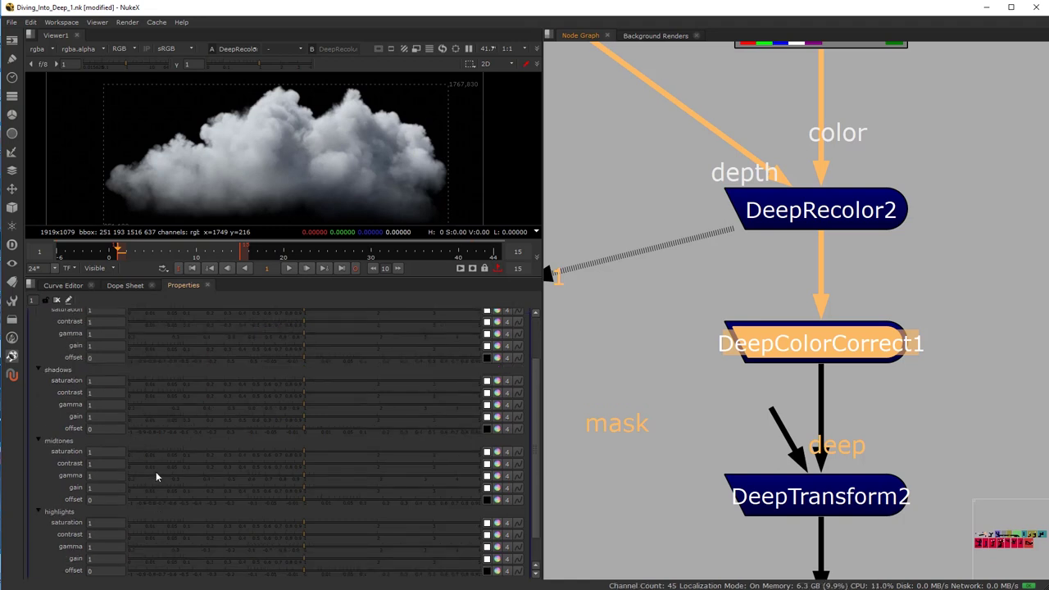
scroll(163, 462, up, 1)
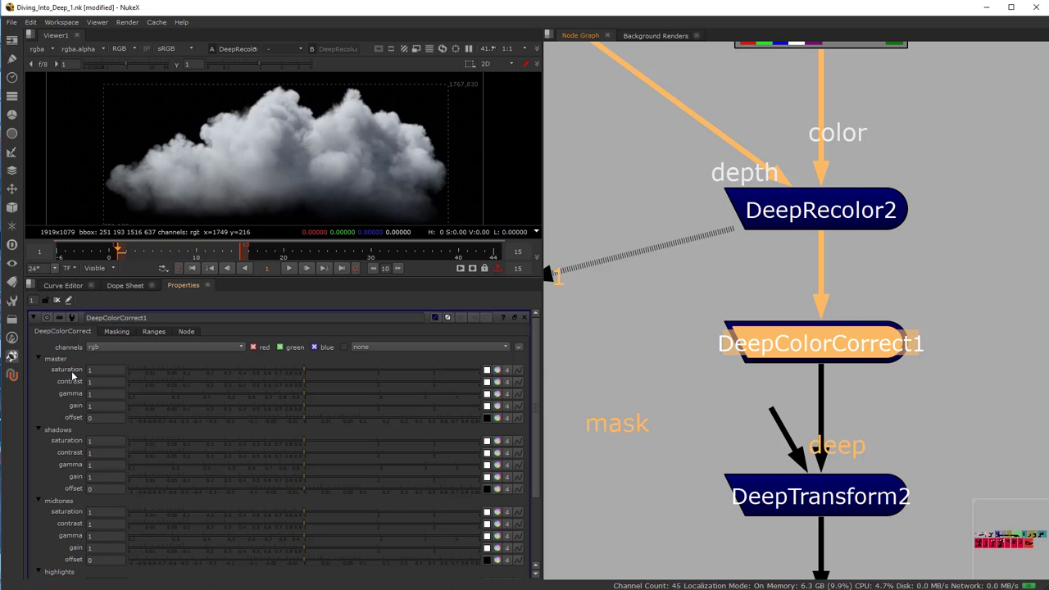
drag(304, 374, 385, 373)
Step: View DeepTransform2's output and lower DeepColorCorrect1's shadows gain to 0.45
click(857, 482)
key(1)
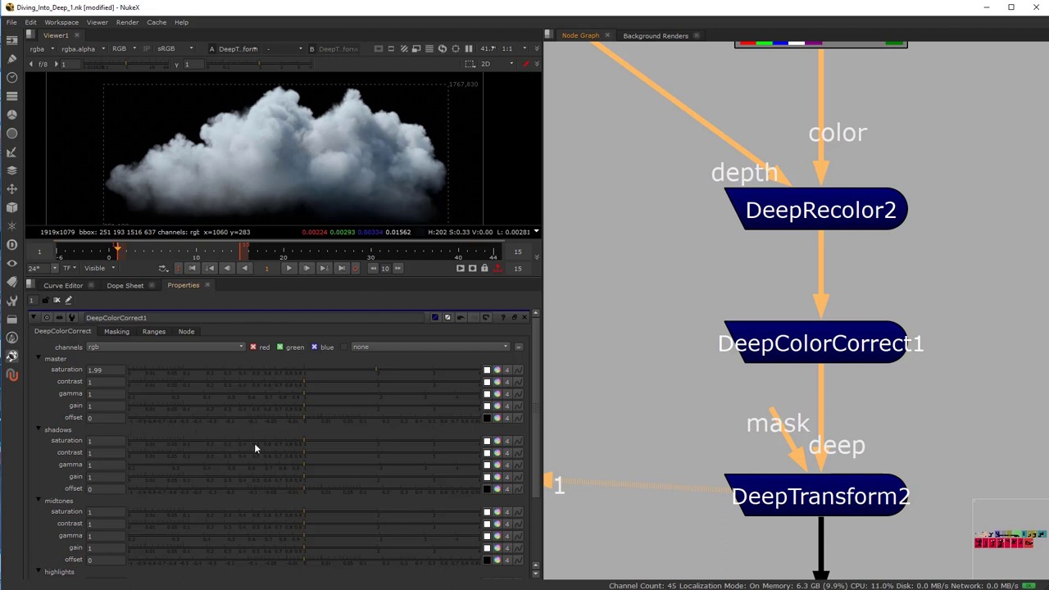
click(405, 440)
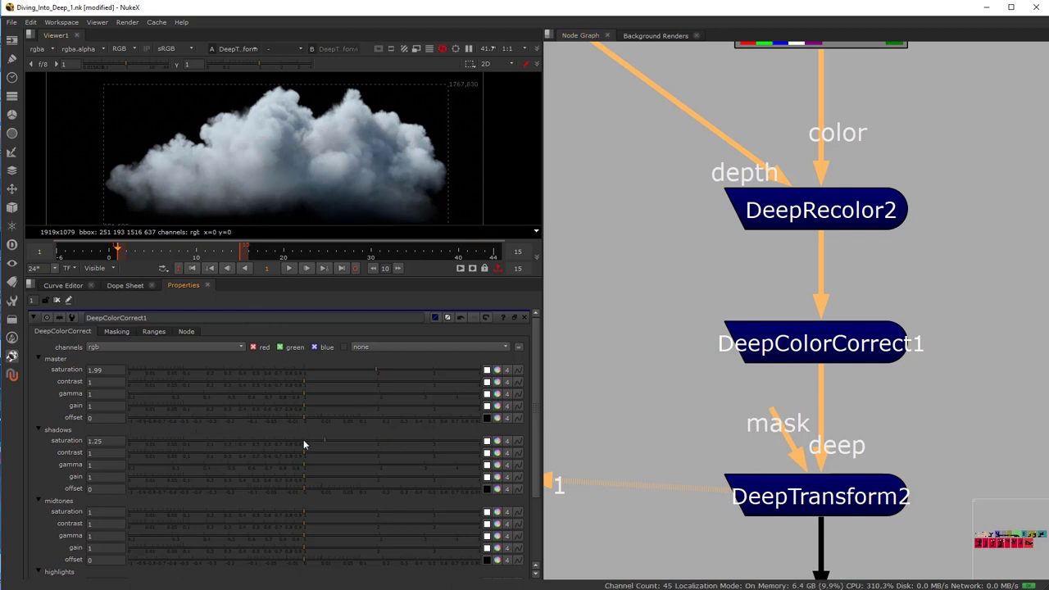
click(246, 477)
Step: Set midtones gamma to 1.74 and gain to 1.45, then drag out DeepTransform2's mask input
scroll(233, 482, down, 3)
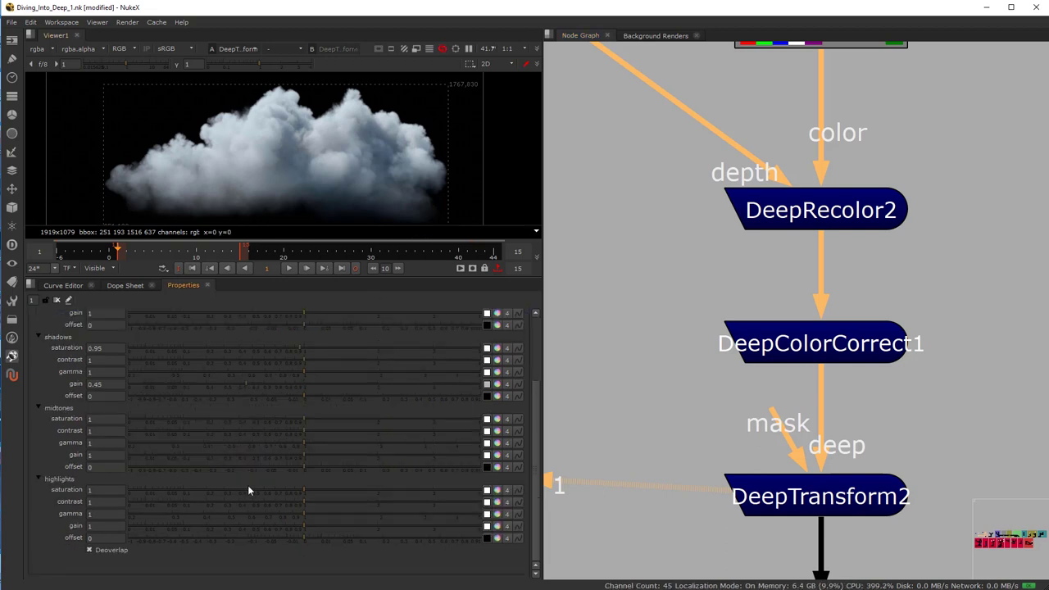
click(333, 442)
click(365, 443)
click(343, 455)
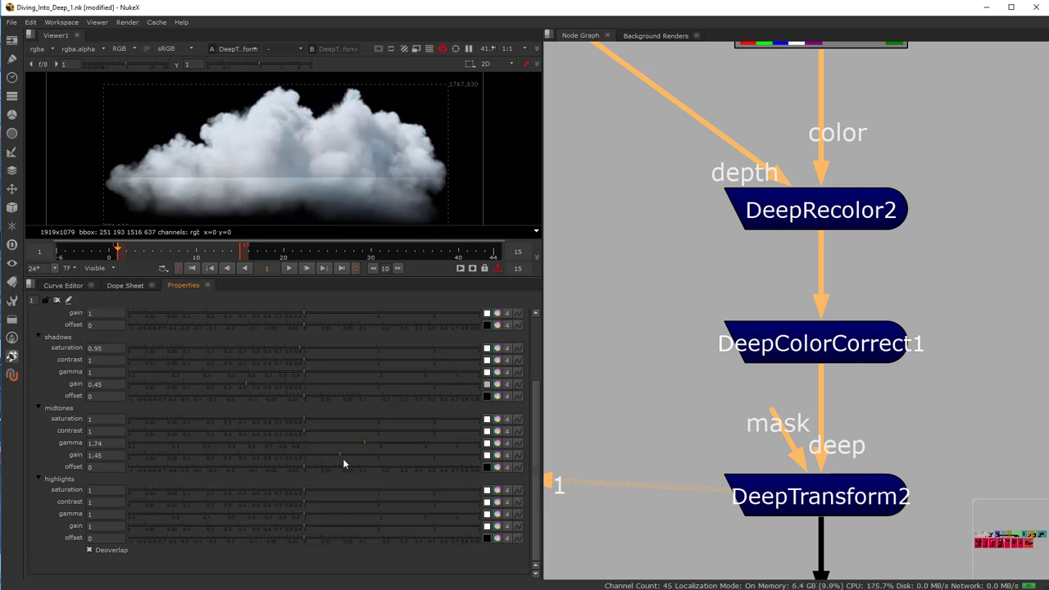
click(668, 373)
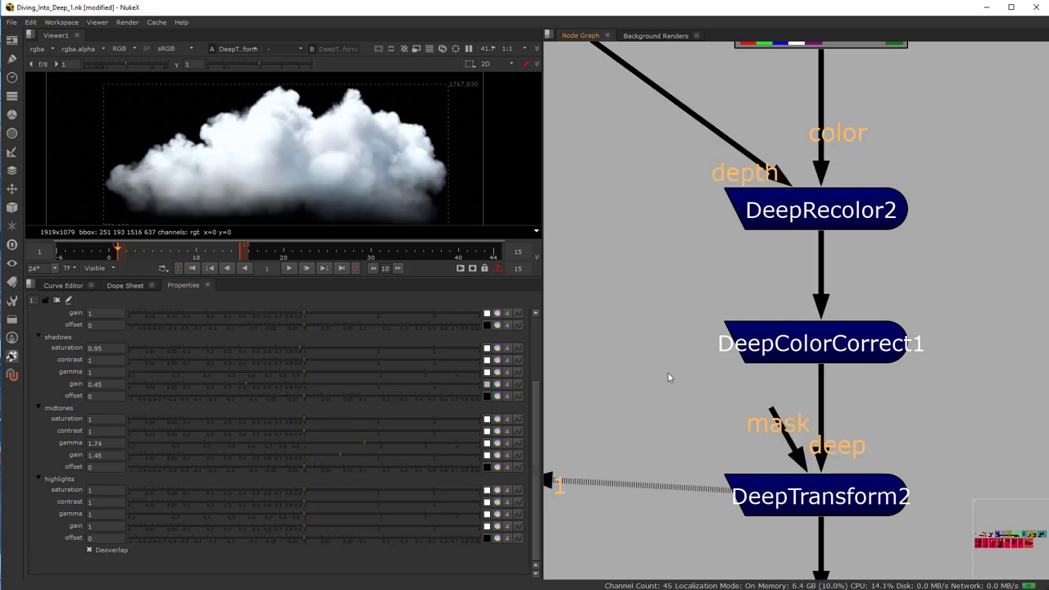
drag(766, 427, 626, 393)
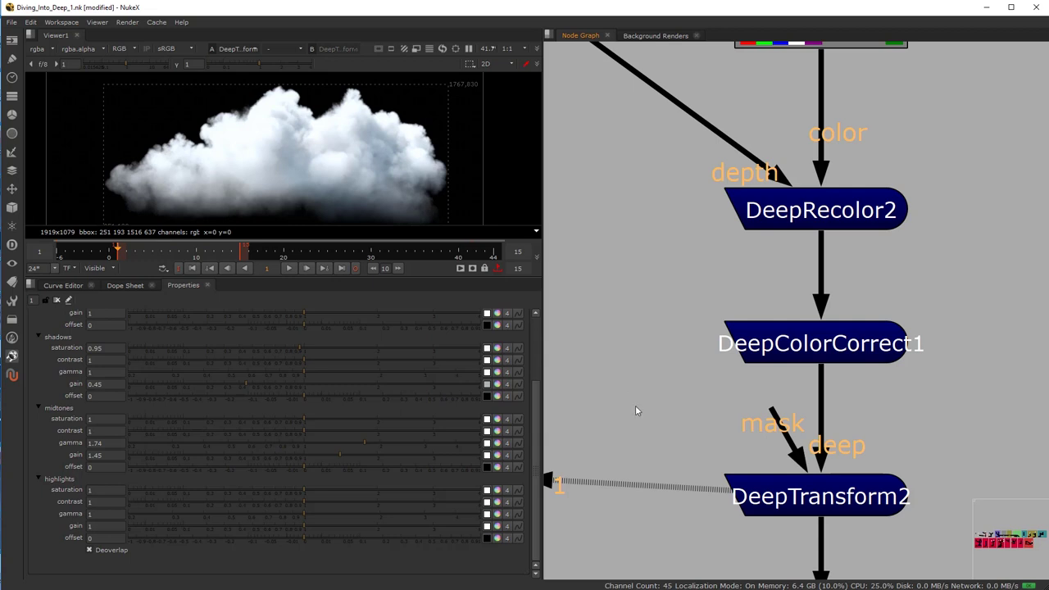
Step: Create a Roto3 node and connect it to DeepTransform2's mask input
key(o)
drag(703, 400, 627, 393)
drag(771, 409, 682, 433)
scroll(152, 121, down, 3)
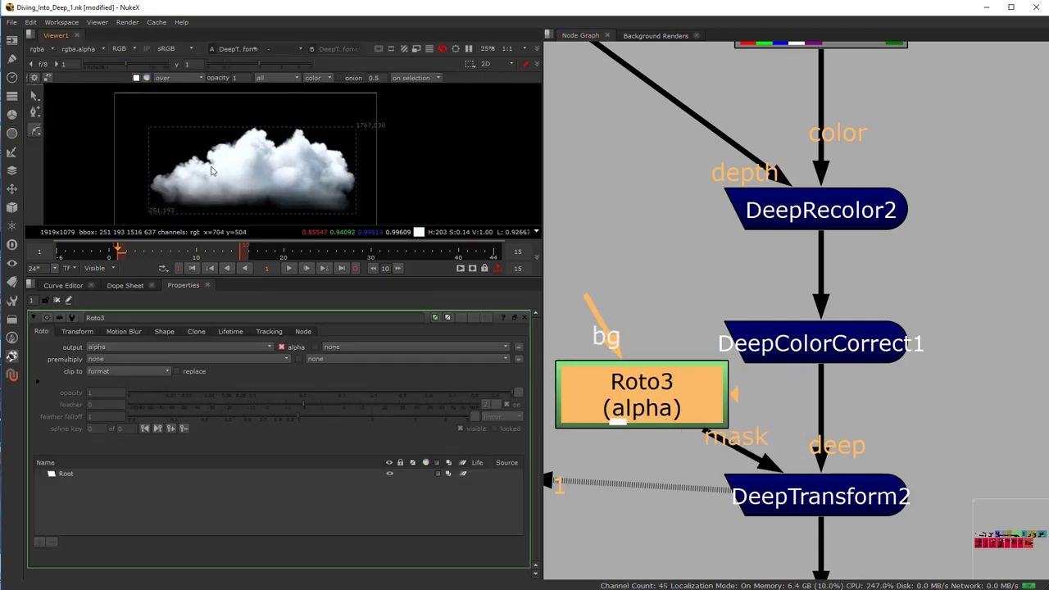
Step: Draw a closed four-point Bezier mask around the cloud with a feathered top-right point
click(147, 115)
click(248, 150)
click(209, 206)
click(136, 206)
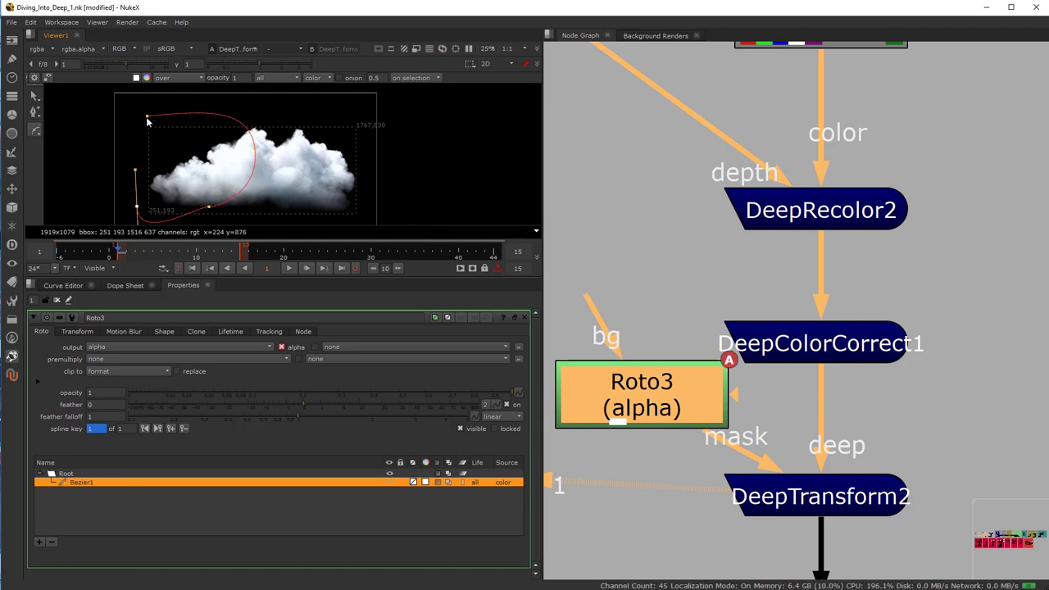
click(147, 115)
drag(248, 150, 295, 139)
click(242, 209)
scroll(261, 180, up, 2)
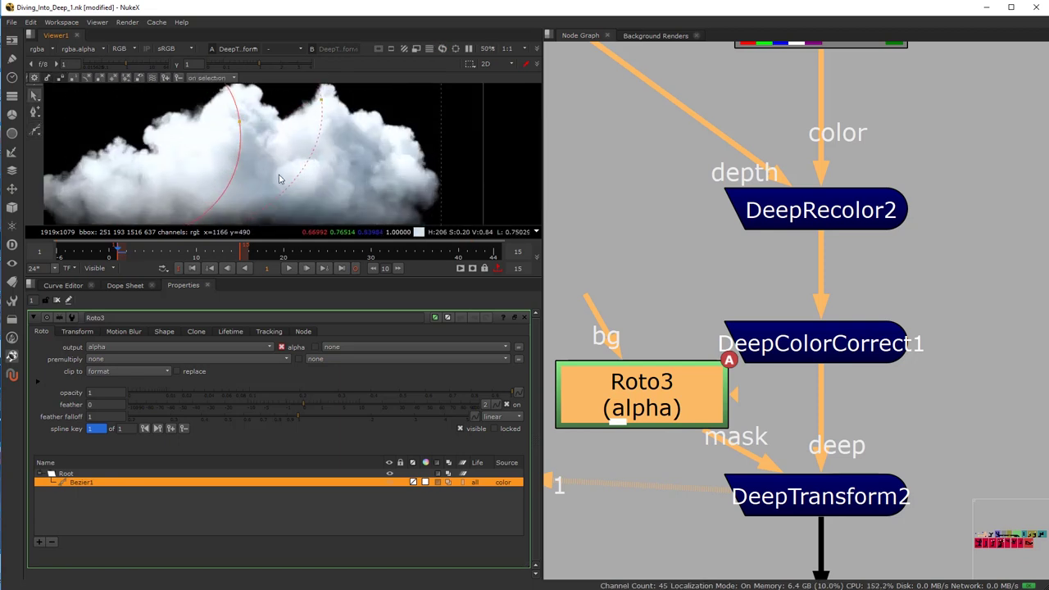
Step: Delete the trial Roto3 node and open DeepColorCorrect1's Masking settings
click(852, 515)
drag(756, 452, 766, 483)
drag(685, 419, 659, 342)
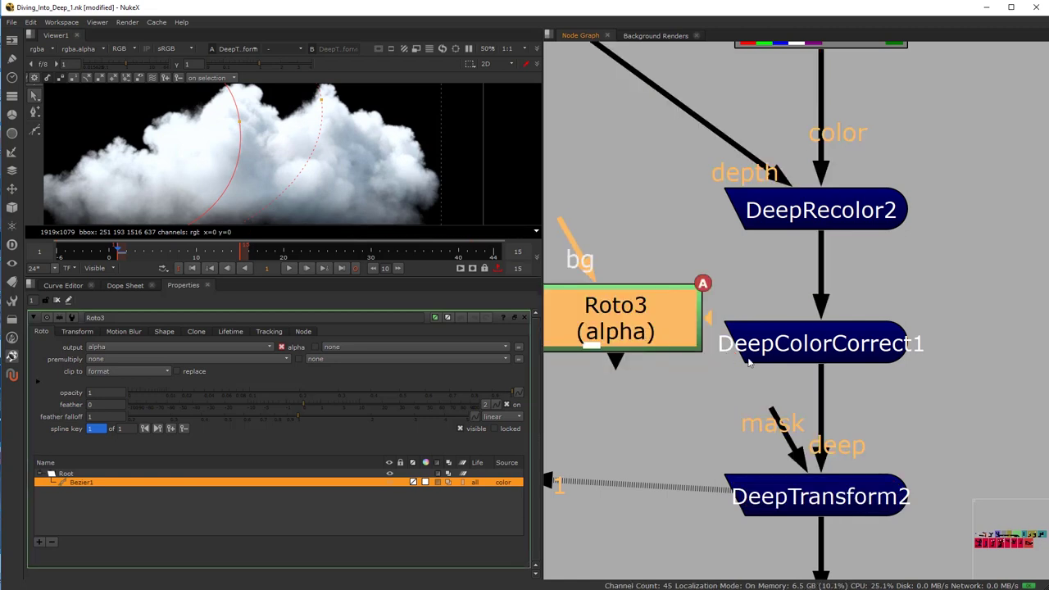
key(Delete)
double_click(813, 351)
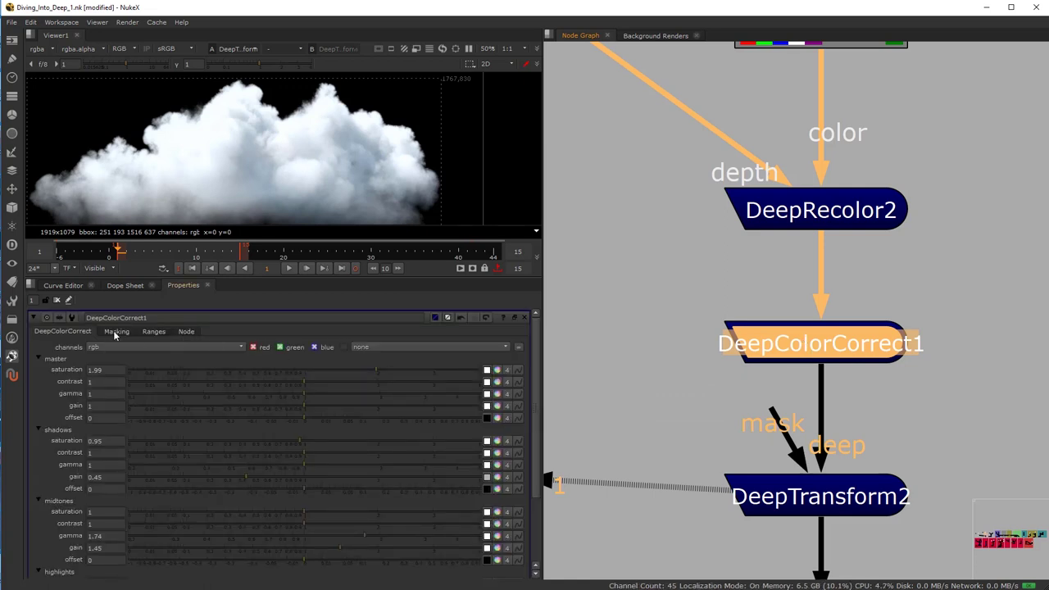
click(116, 332)
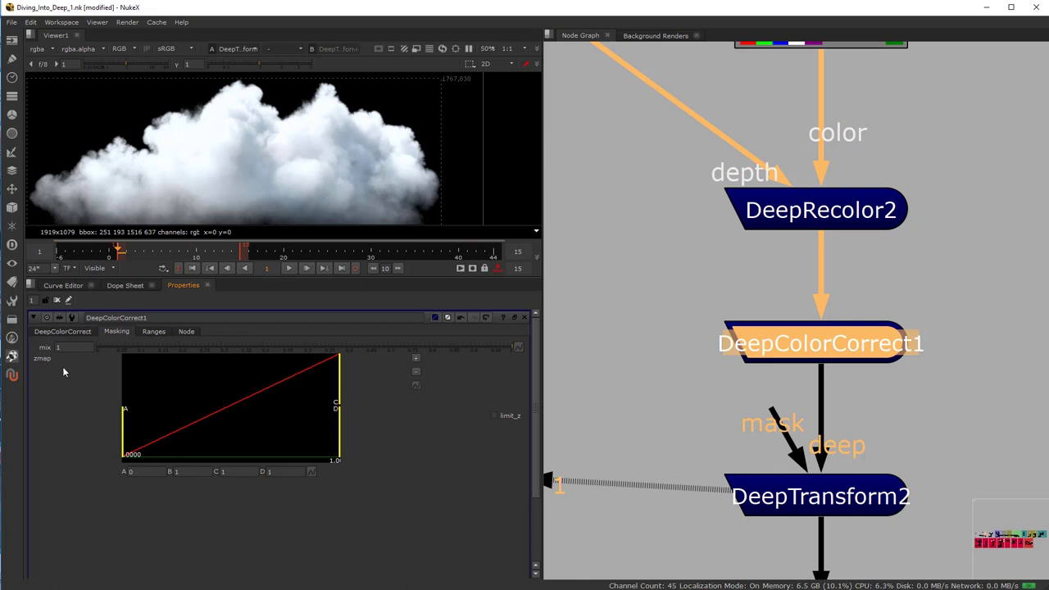
drag(125, 431, 378, 457)
click(718, 367)
click(764, 348)
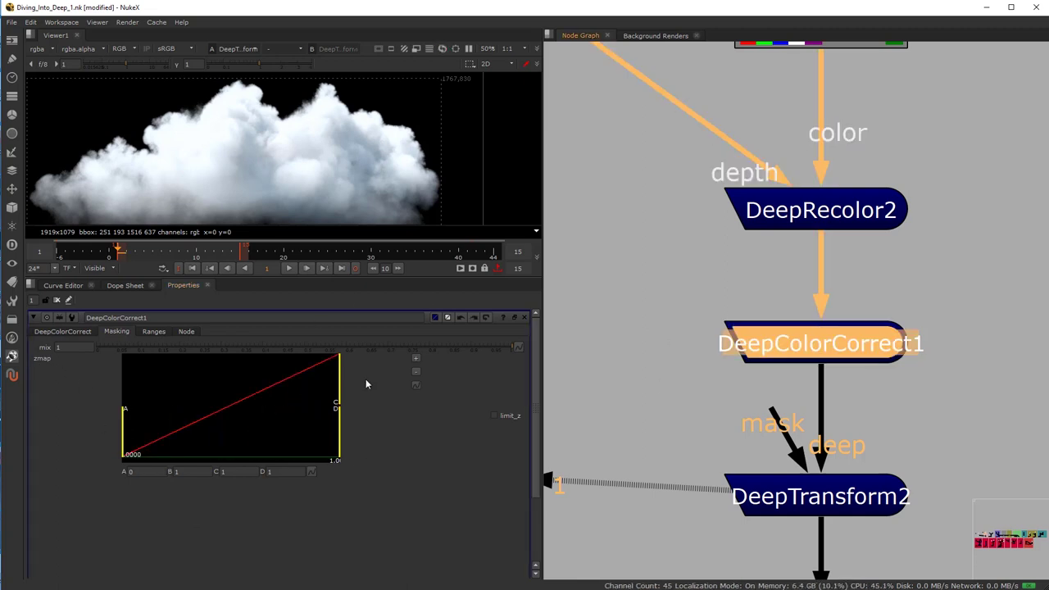
click(688, 345)
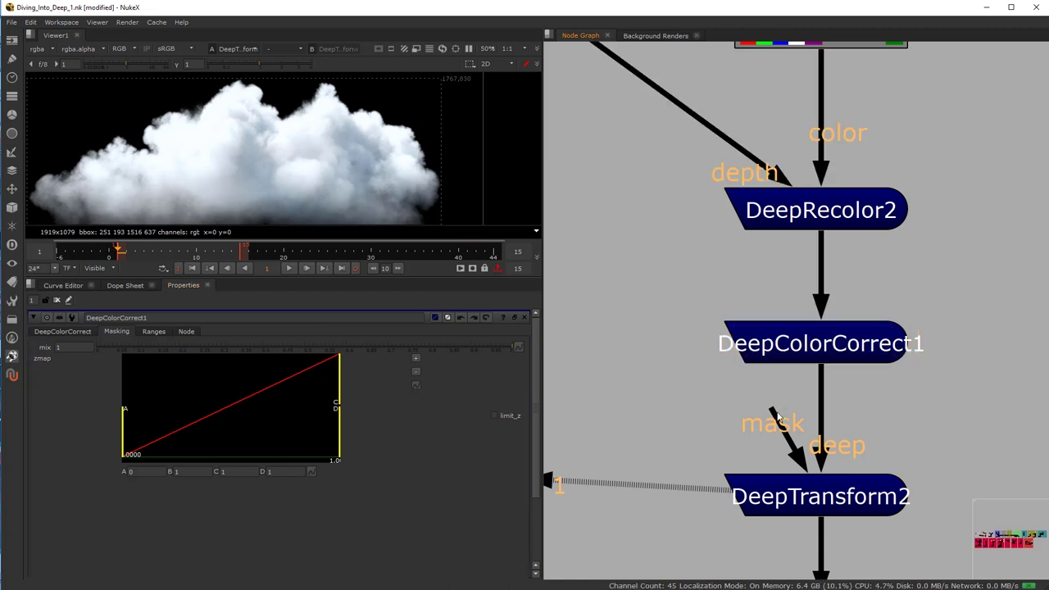
drag(810, 347, 810, 353)
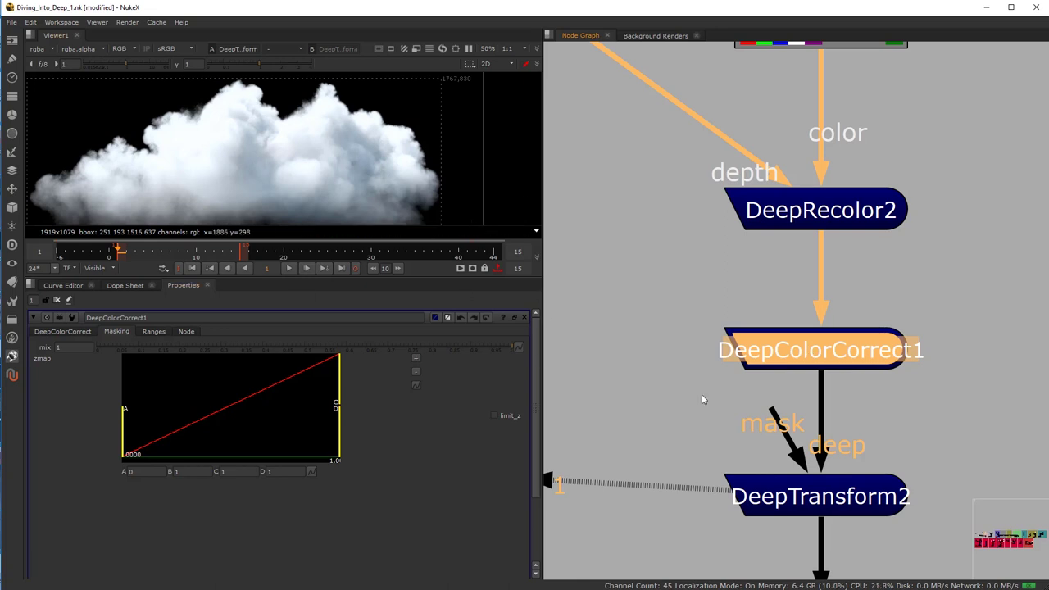
scroll(701, 399, down, 3)
scroll(369, 183, down, 1)
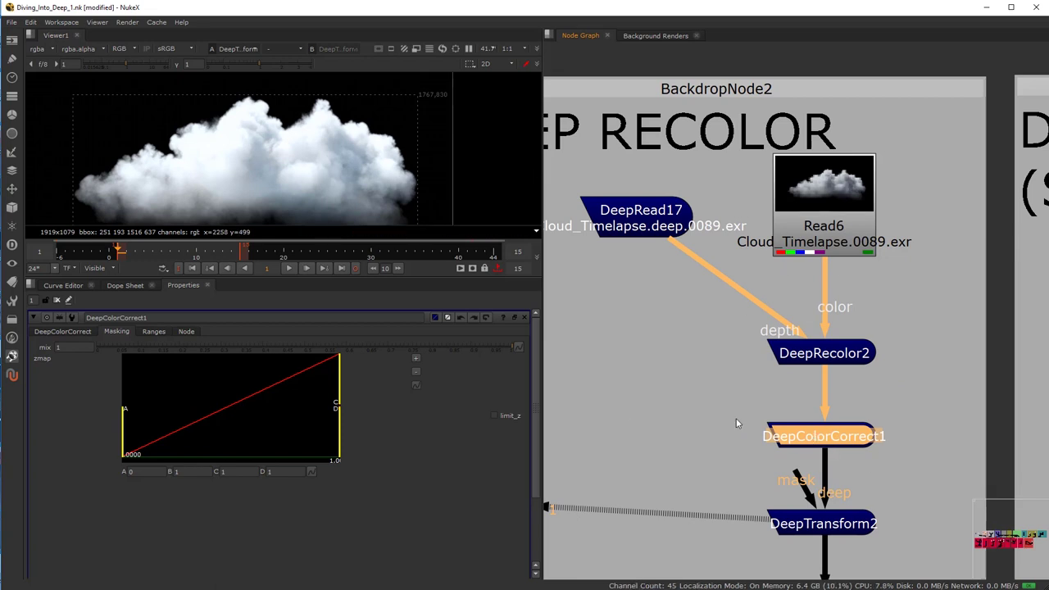
click(72, 335)
right_click(58, 383)
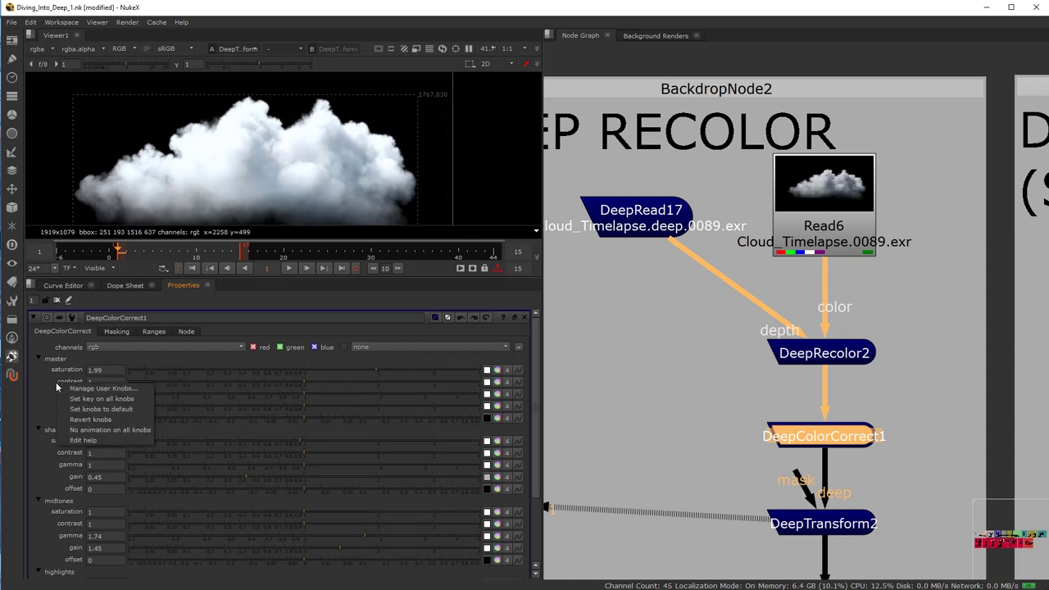
Step: Reset DeepColorCorrect1's knobs to default and insert a Grade2 node between Read6 and DeepRecolor2
click(100, 408)
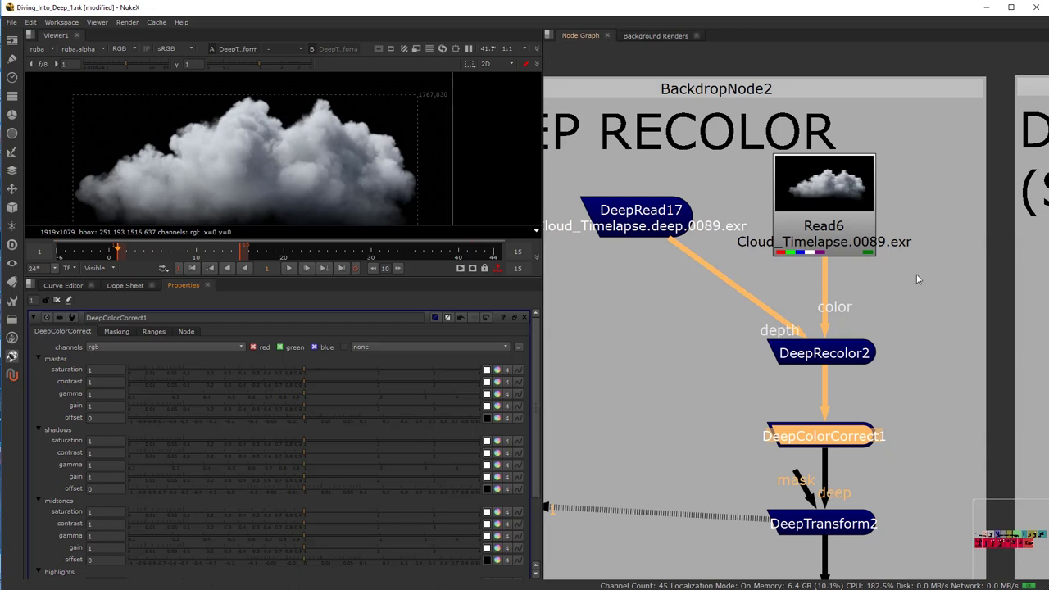
drag(872, 207, 872, 190)
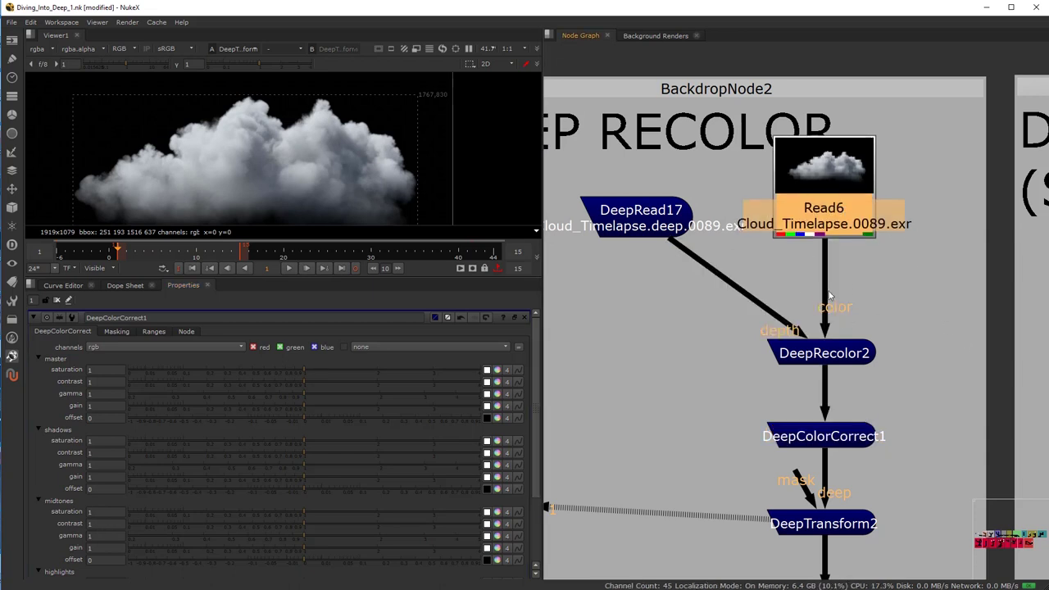
click(862, 278)
key(g)
drag(861, 278, 827, 280)
click(915, 262)
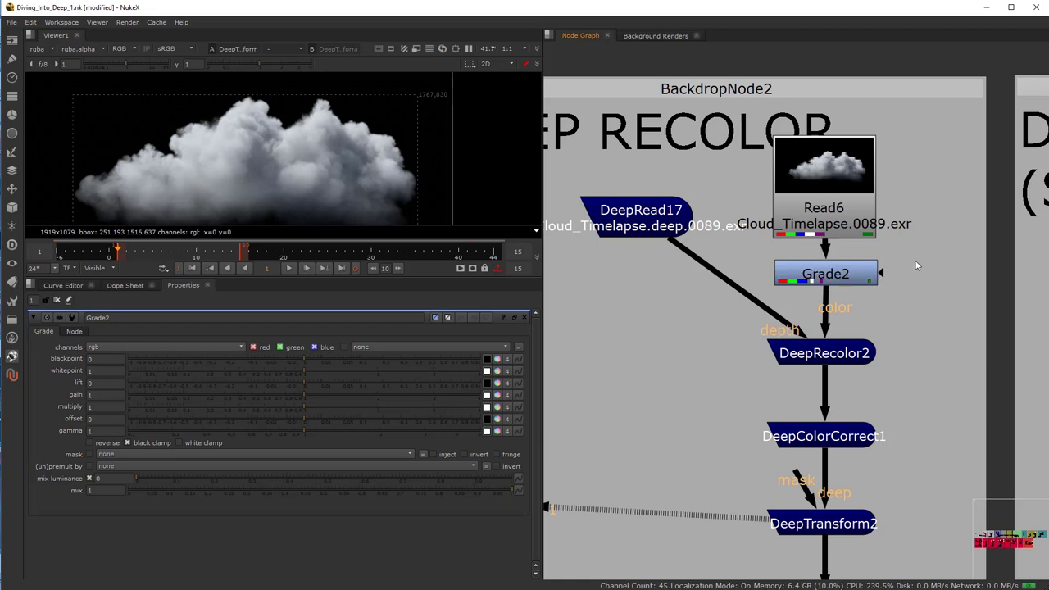
Step: Draw a rounded four-point Roto mask over the cloud for Grade2
key(o)
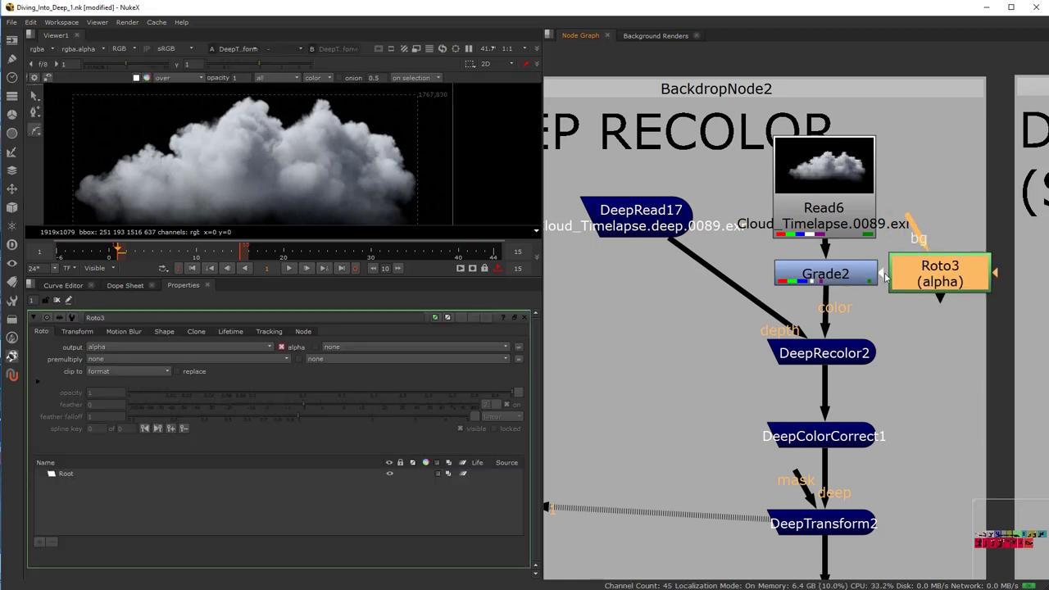
scroll(262, 154, down, 2)
click(200, 104)
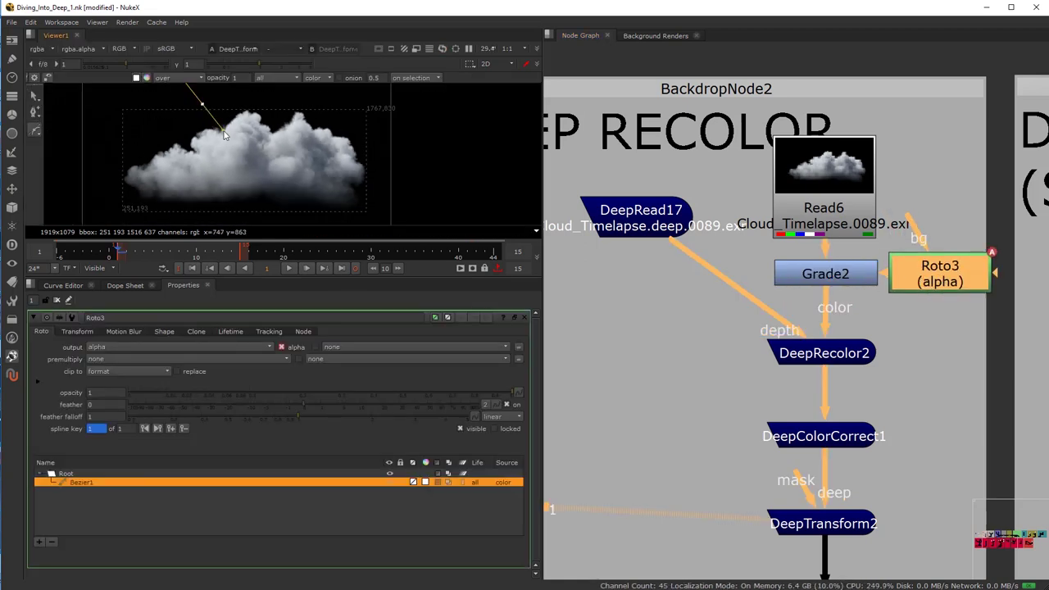
click(251, 198)
click(155, 221)
click(114, 154)
click(202, 105)
drag(204, 107, 238, 90)
drag(250, 198, 283, 196)
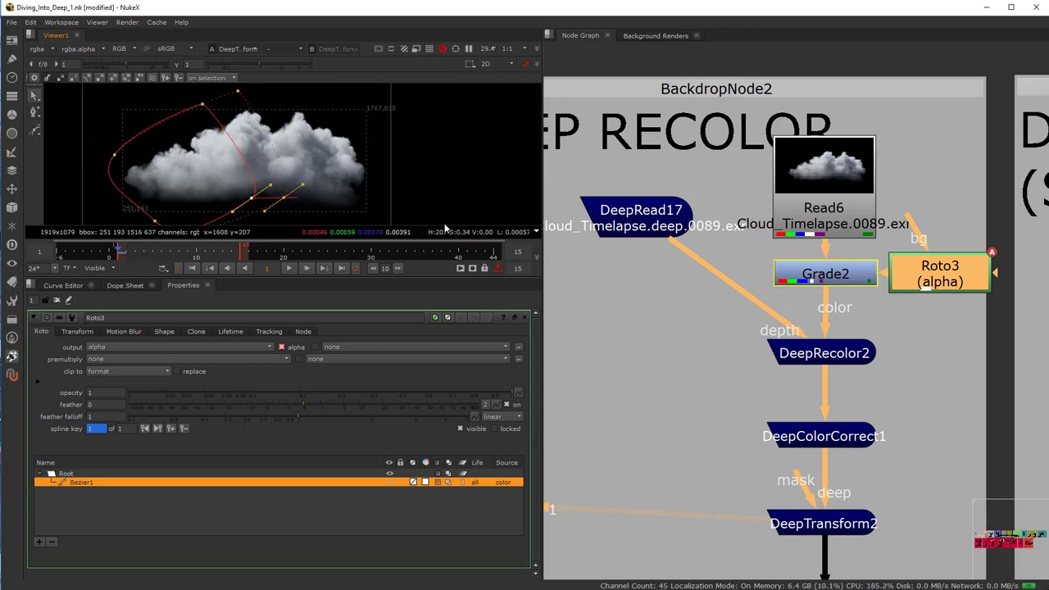
Step: Lower Grade2's gain to darken the cloud, checking DeepRecolor2 and DeepColorCorrect1 outputs
double_click(822, 275)
drag(308, 394, 231, 397)
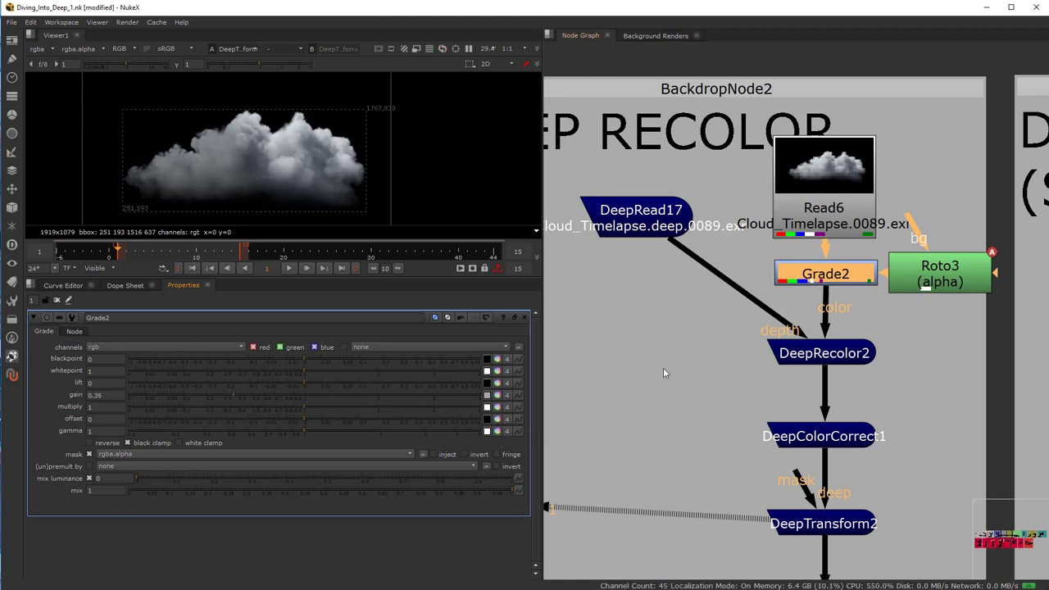
click(821, 360)
key(1)
click(786, 436)
key(1)
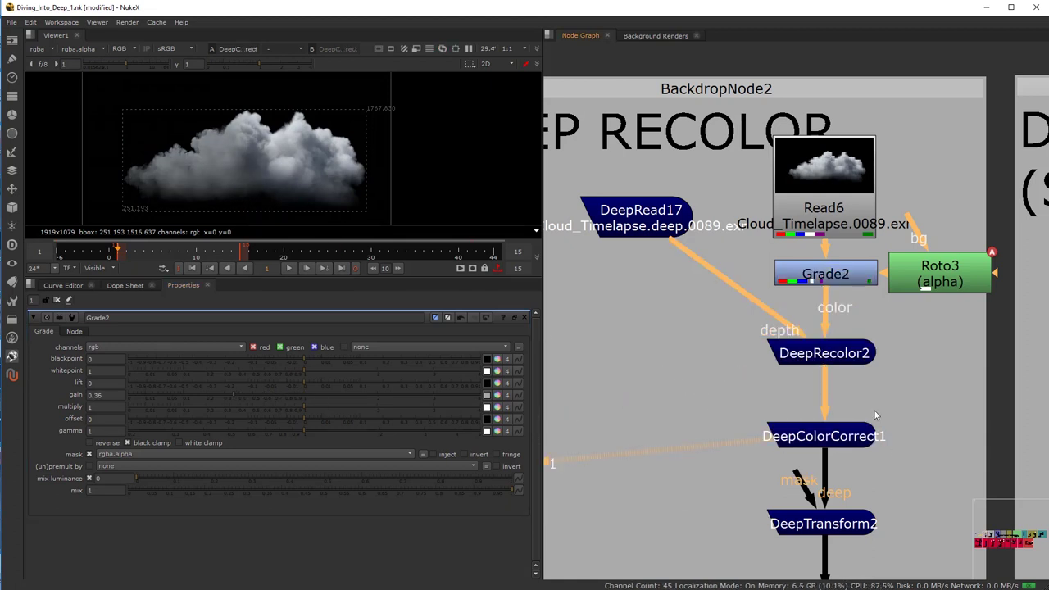
Step: Delete the trial Grade2 and Roto3 nodes
click(874, 280)
key(Delete)
click(901, 274)
key(Delete)
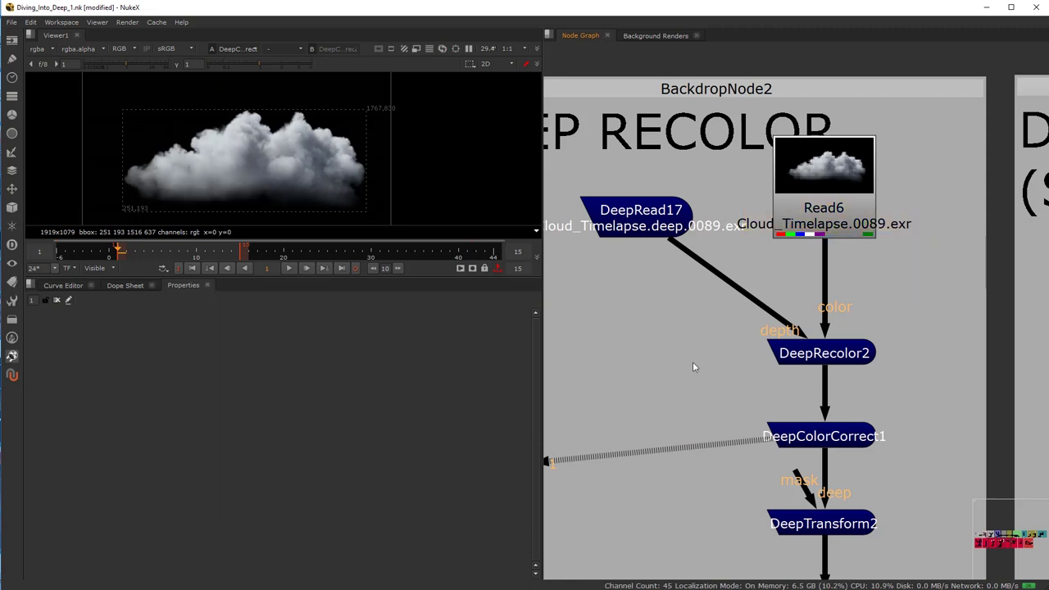
Step: Bring DeepTransform2 into view in the graph and show its output in the viewer
drag(779, 407, 829, 360)
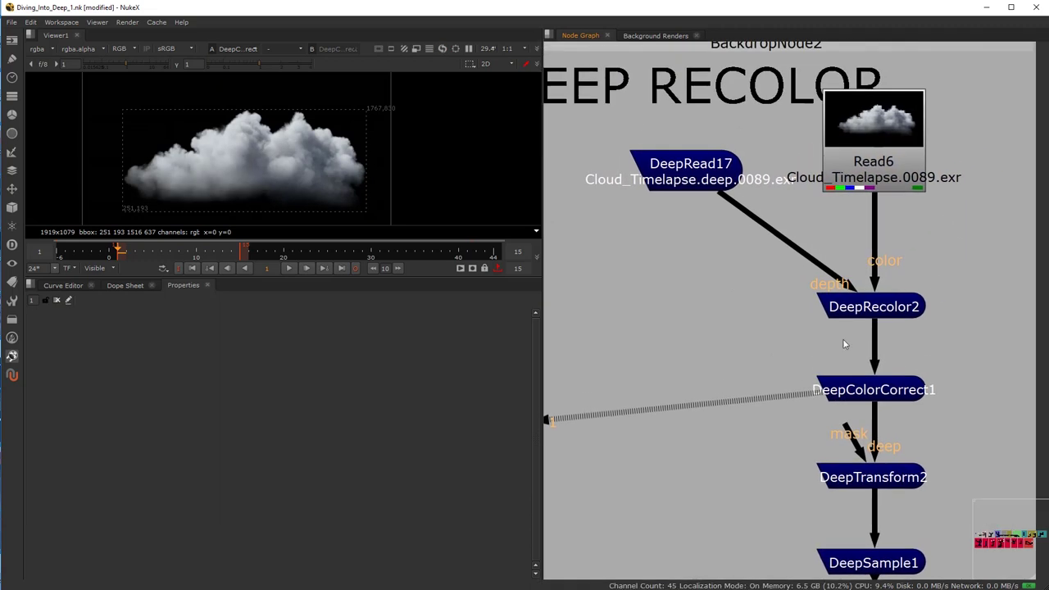
scroll(737, 369, up, 2)
scroll(729, 365, down, 5)
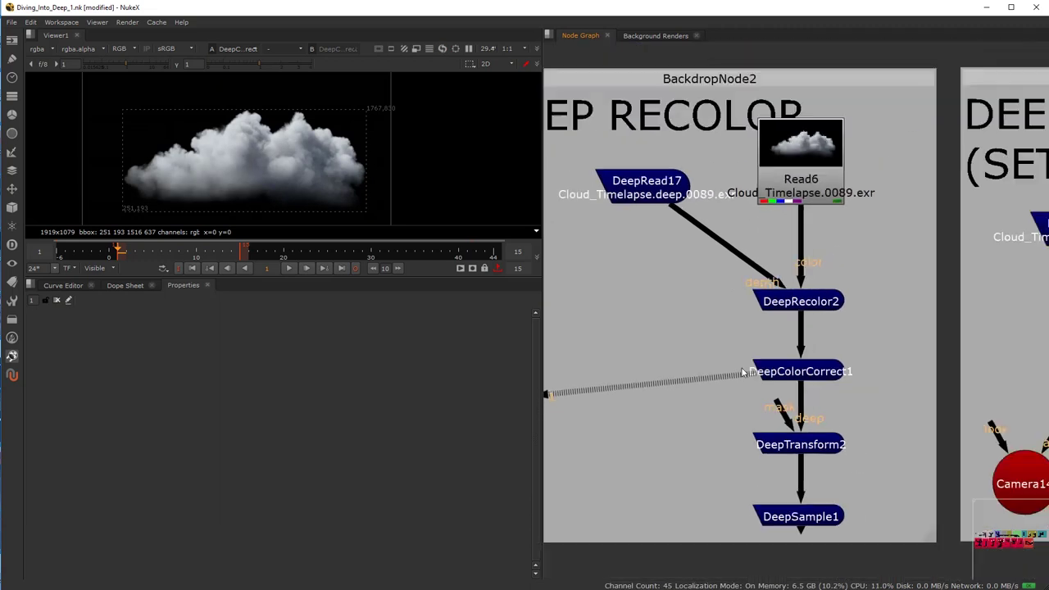
scroll(833, 321, up, 4)
scroll(832, 333, up, 3)
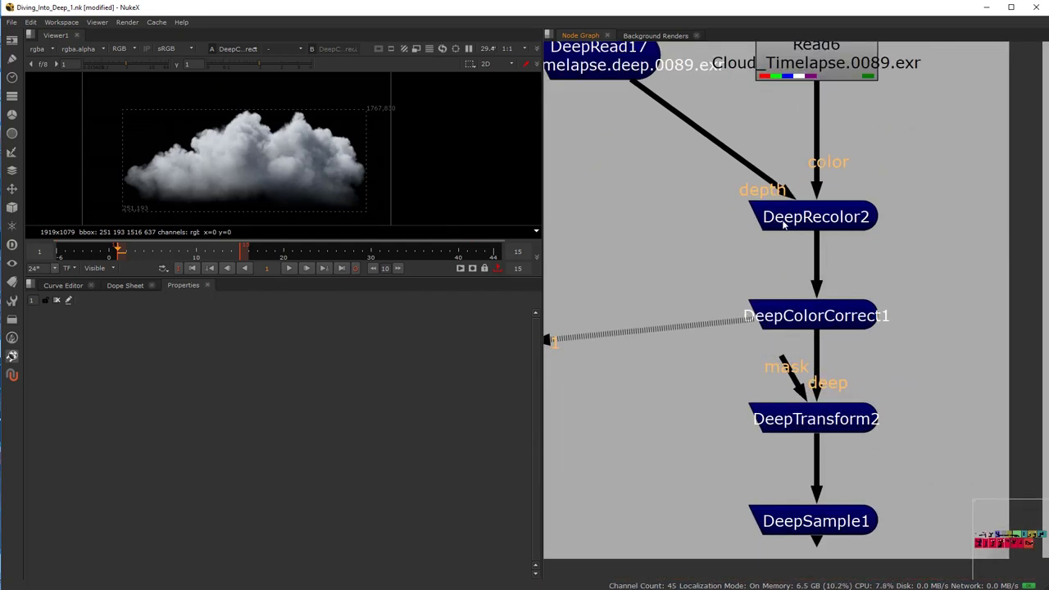
scroll(670, 301, right, 2)
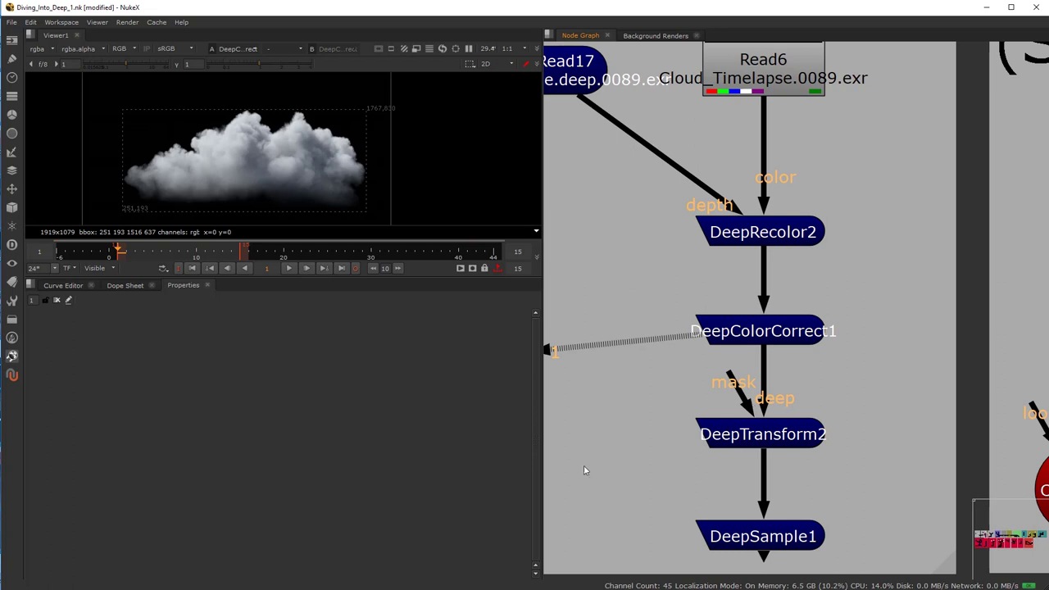
scroll(778, 403, down, 2)
click(779, 378)
key(1)
Step: Open DeepTransform2's properties, showing translate 0, 0, 0 and zscale 1
double_click(779, 378)
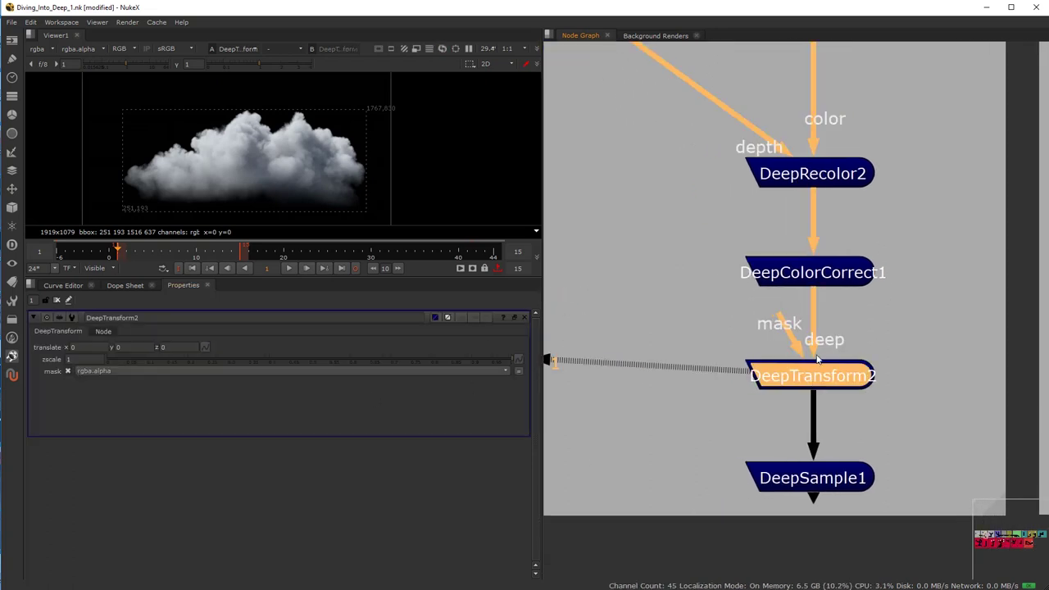
scroll(304, 140, down, 2)
scroll(344, 134, up, 2)
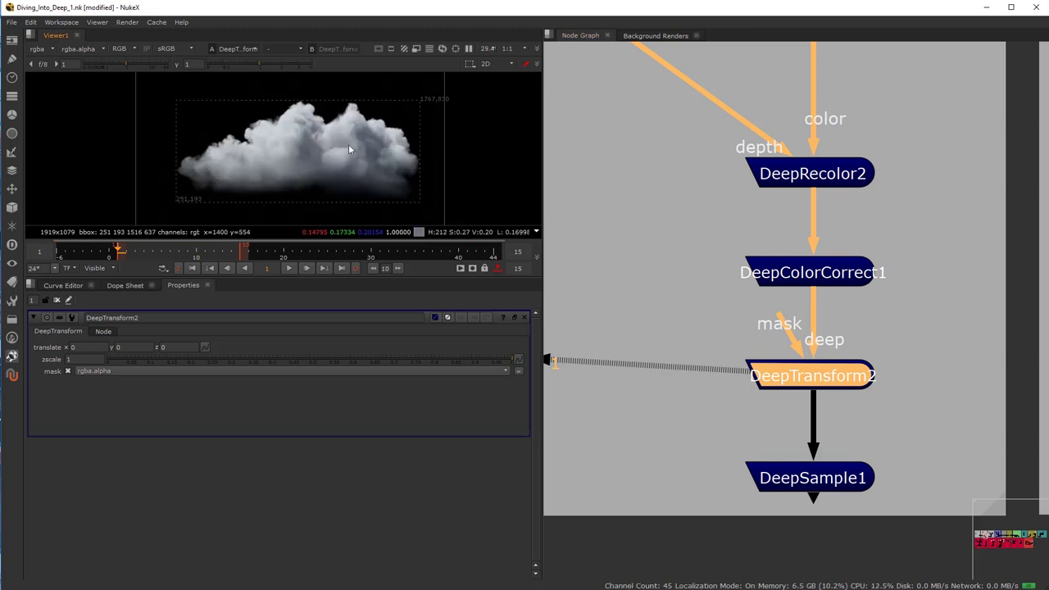
scroll(303, 150, up, 1)
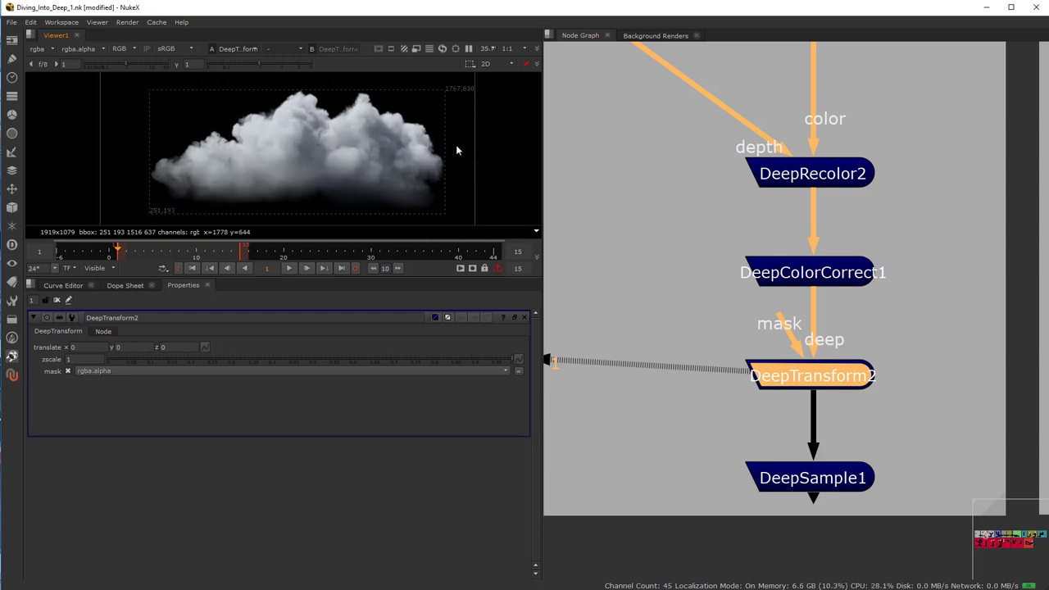
click(688, 322)
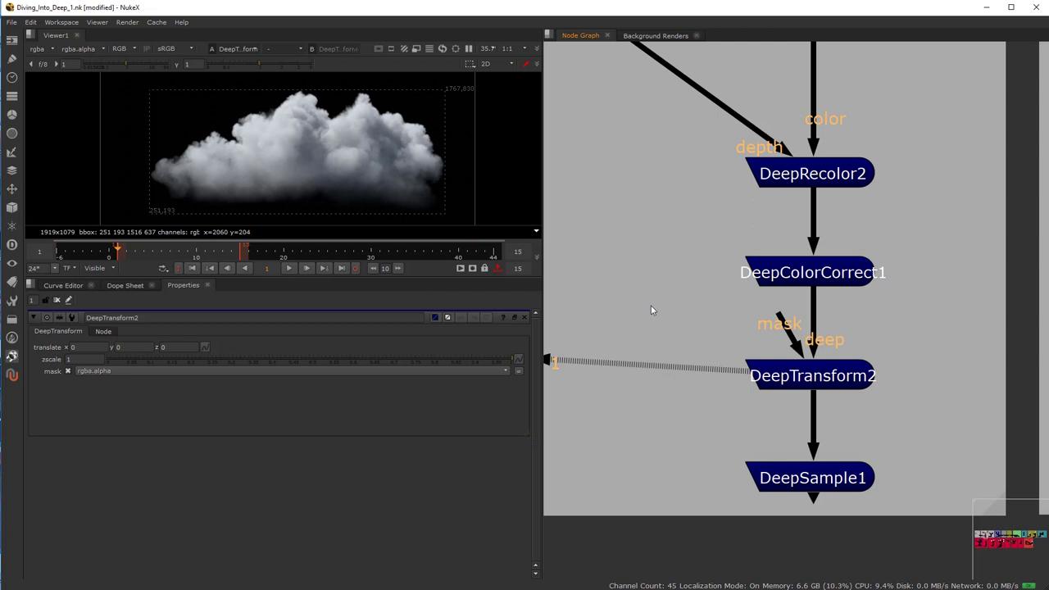
key(Tab)
Step: Replace a mistaken Reformat with a DeepReformat6 node placed beside DeepTransform2
text(ref)
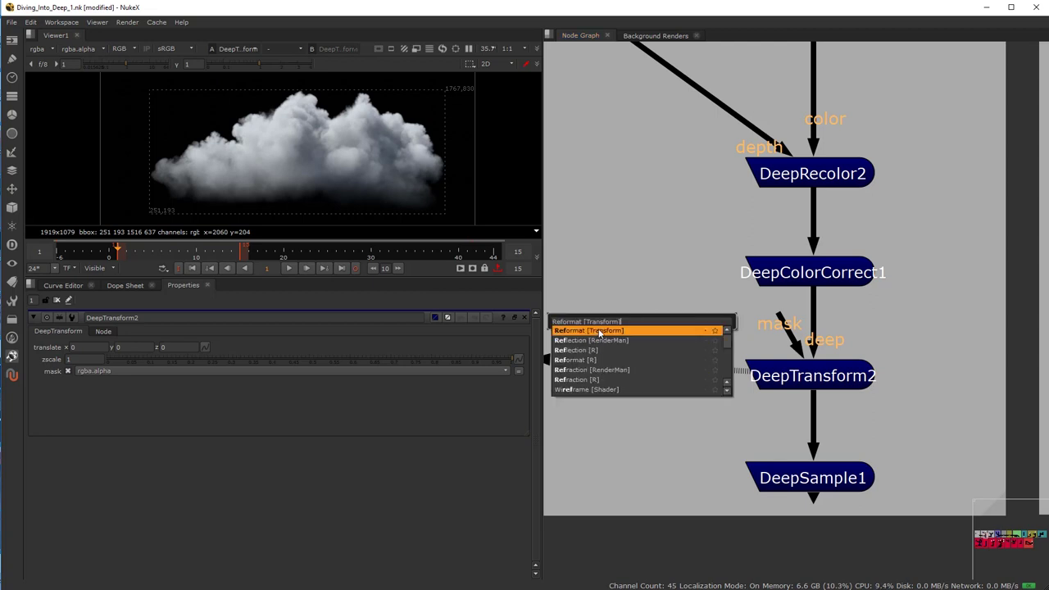
click(593, 331)
key(Delete)
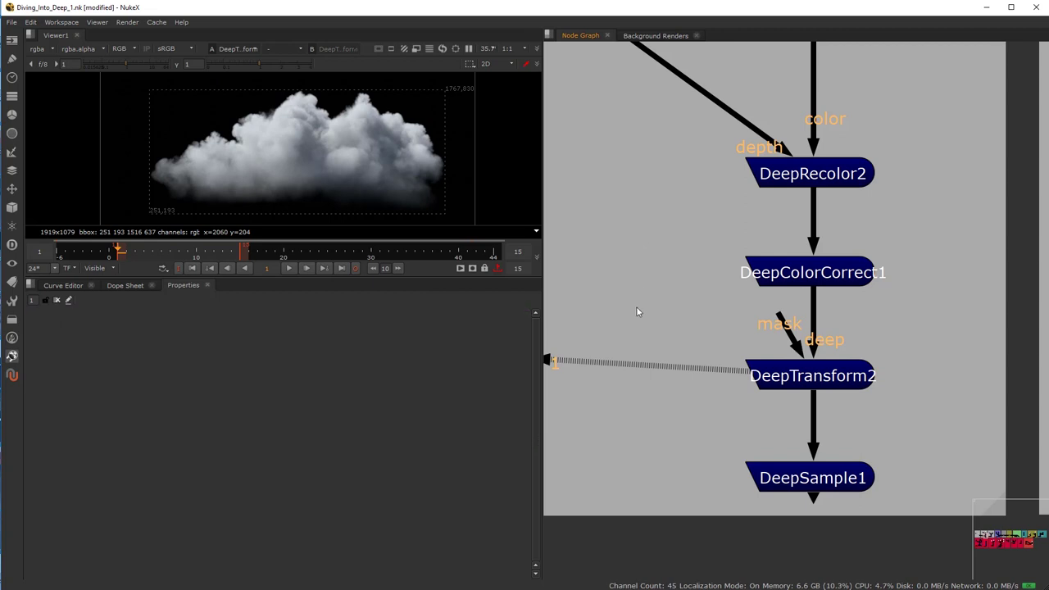
click(12, 244)
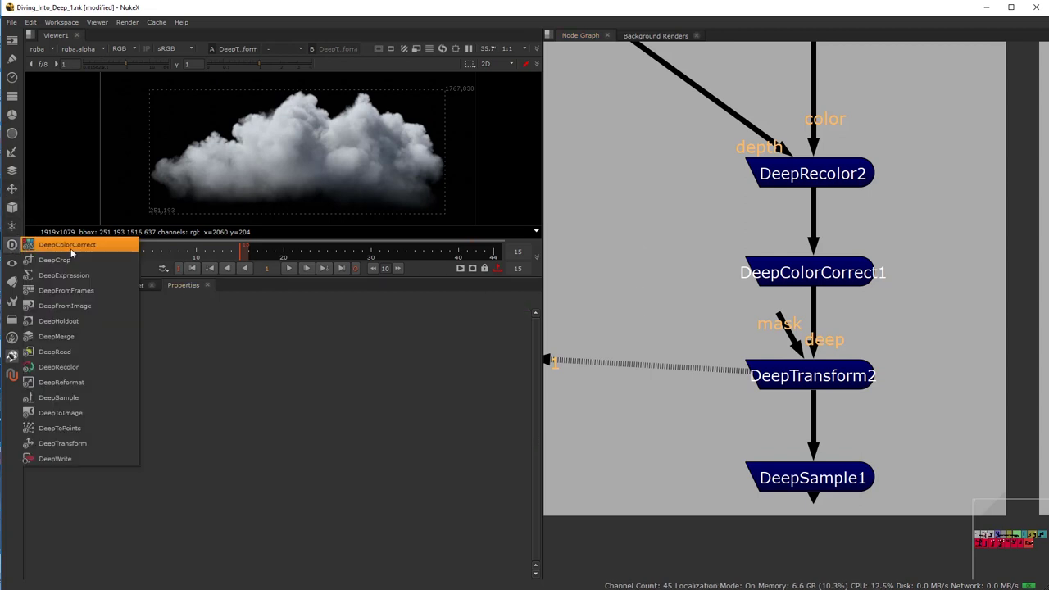
click(77, 381)
drag(657, 313, 613, 319)
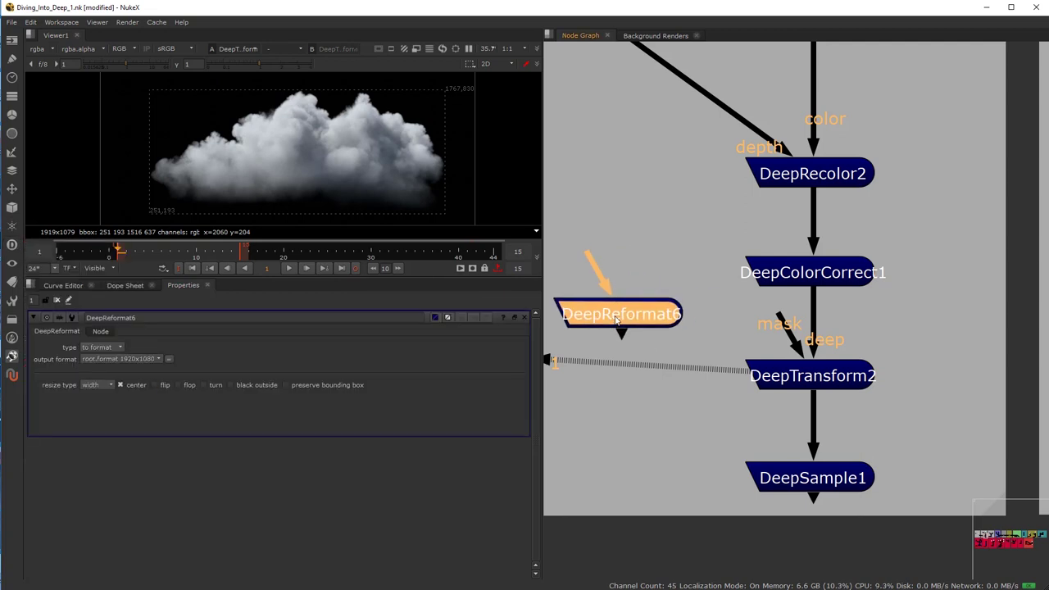
drag(600, 269, 664, 286)
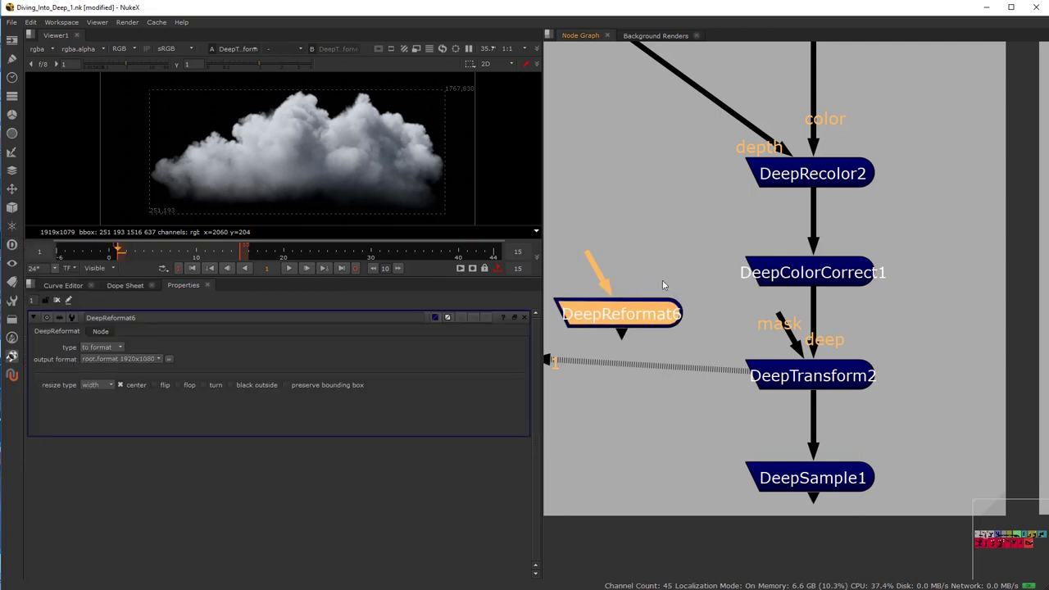
Step: Set DeepReformat6's type to scale and feed it from DeepColorCorrect1
click(98, 385)
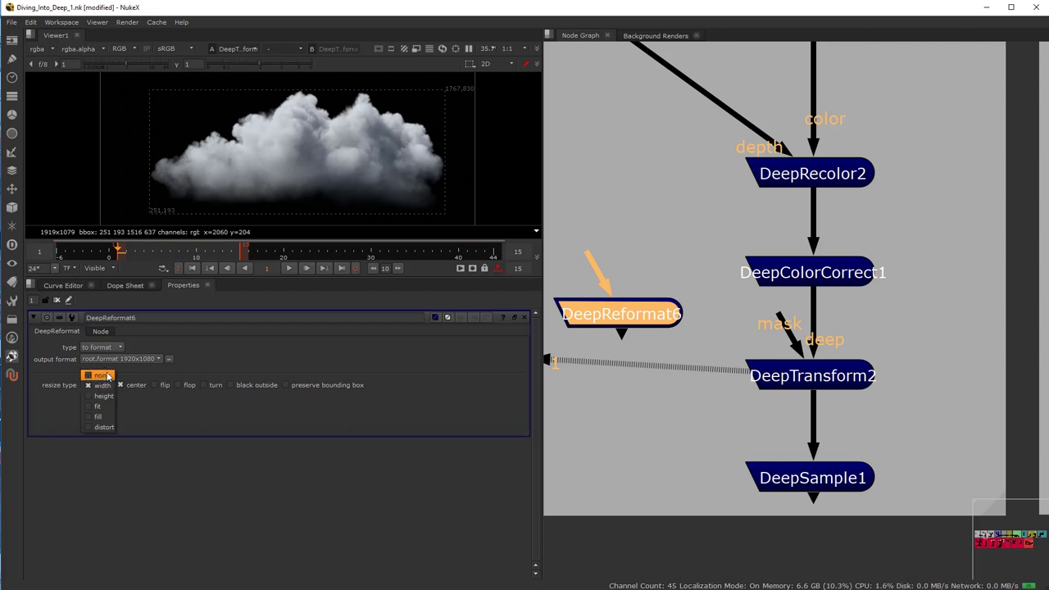
click(171, 412)
click(117, 347)
click(102, 368)
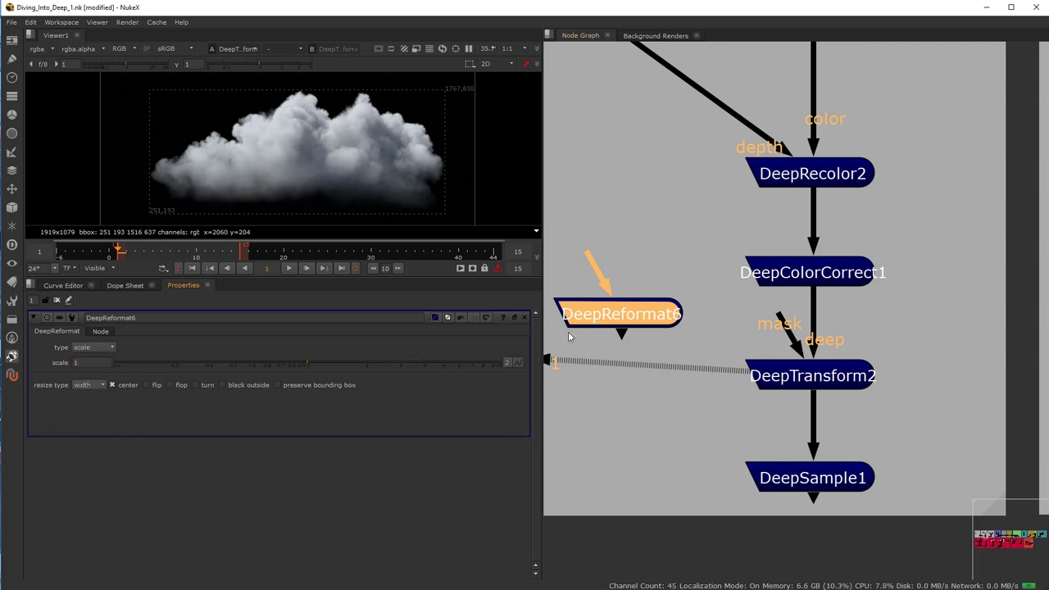
drag(585, 264, 783, 277)
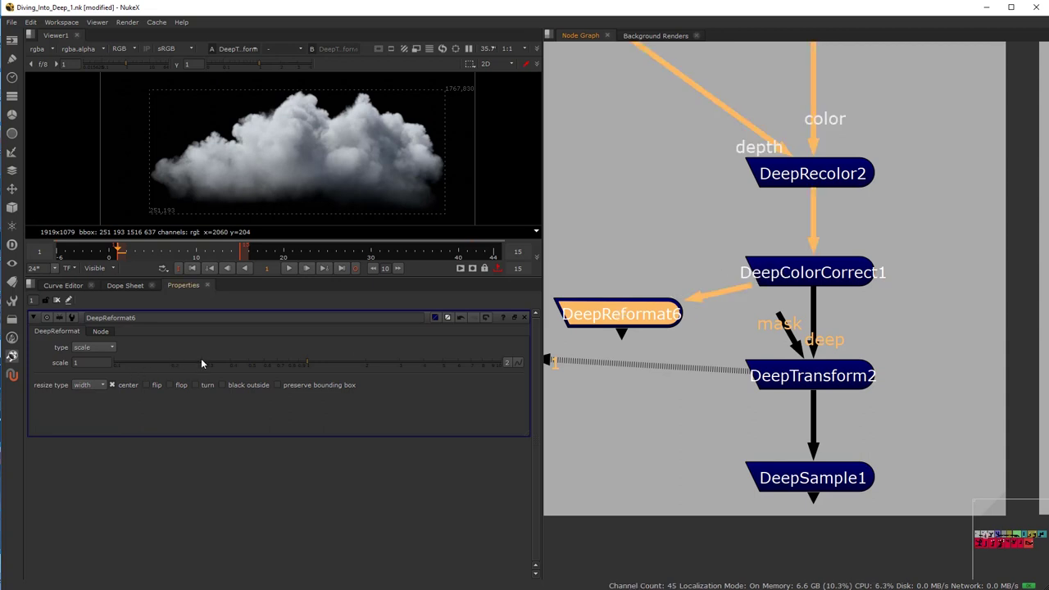
Step: View DeepReformat6 at scale 4.15, then 0.9, toggling it to compare, and delete it
drag(329, 370, 426, 364)
key(1)
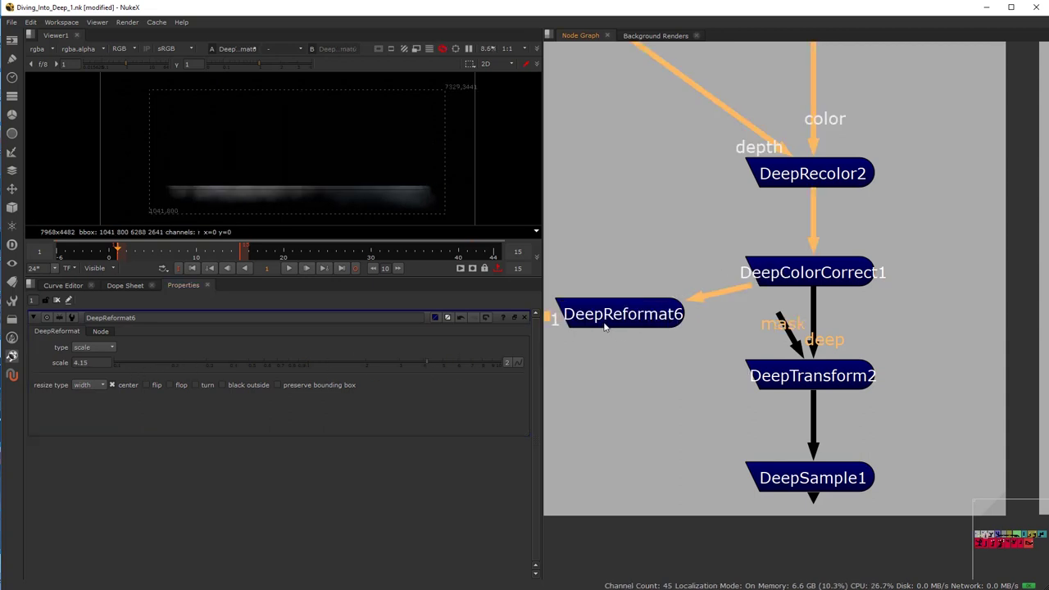
click(569, 318)
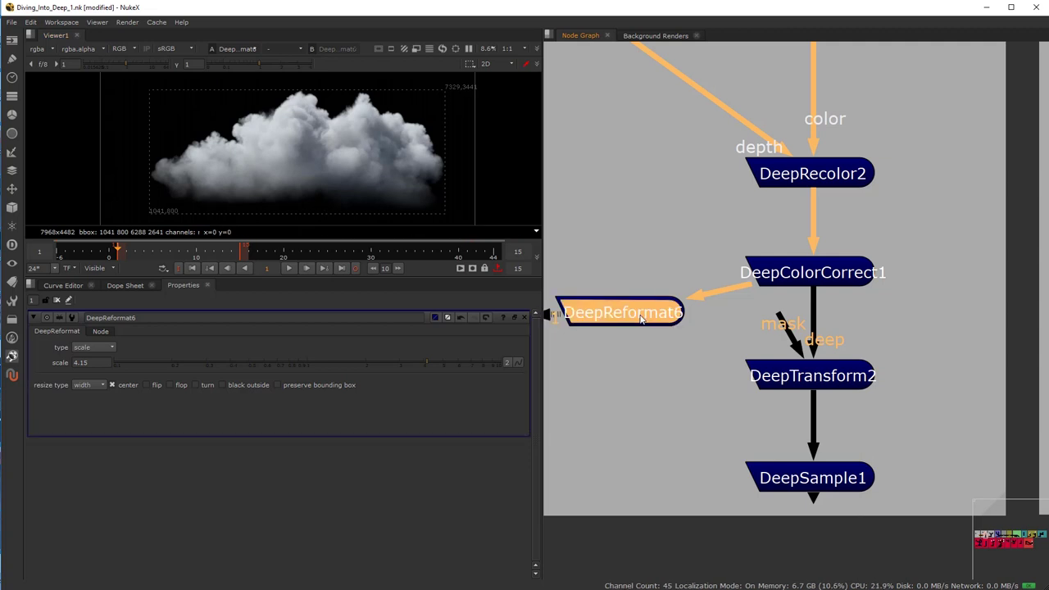
key(d)
key(d)
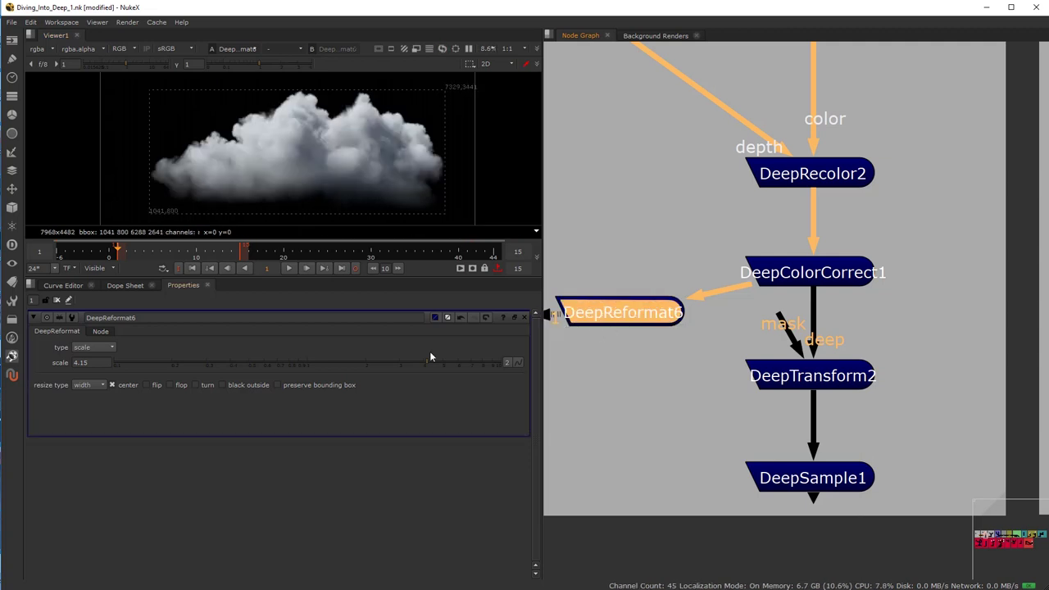
drag(503, 360, 300, 376)
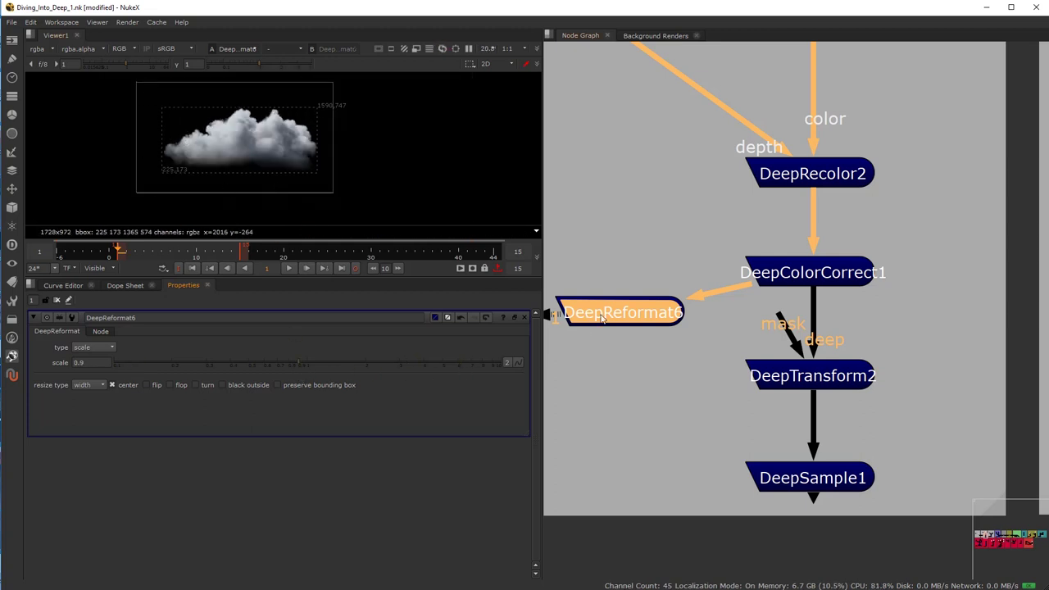
key(Delete)
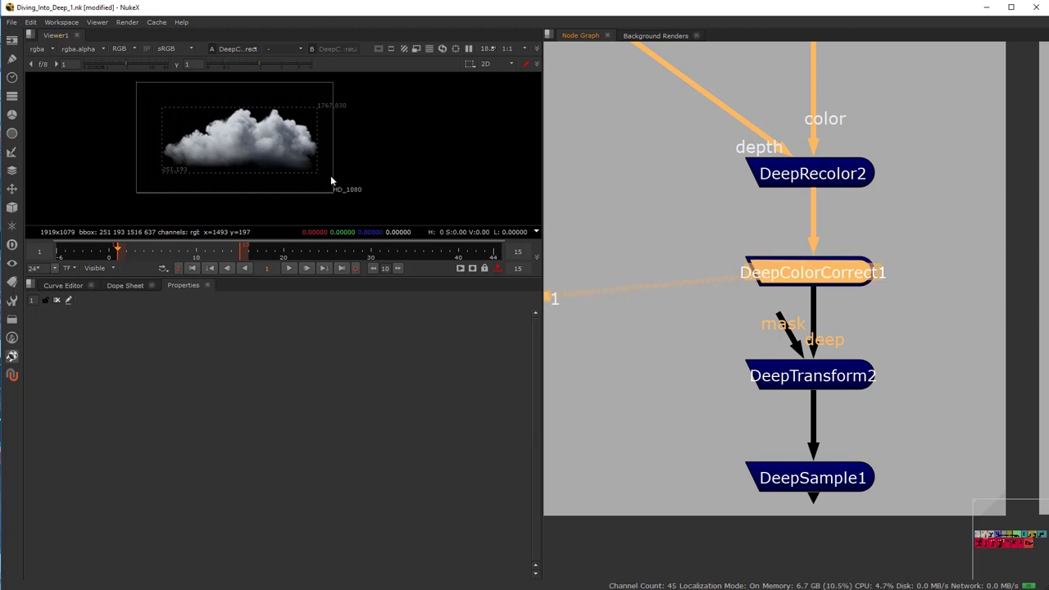
Step: View DeepTransform2's output and open its properties, zooming the Node Graph in and out
scroll(245, 144, up, 1)
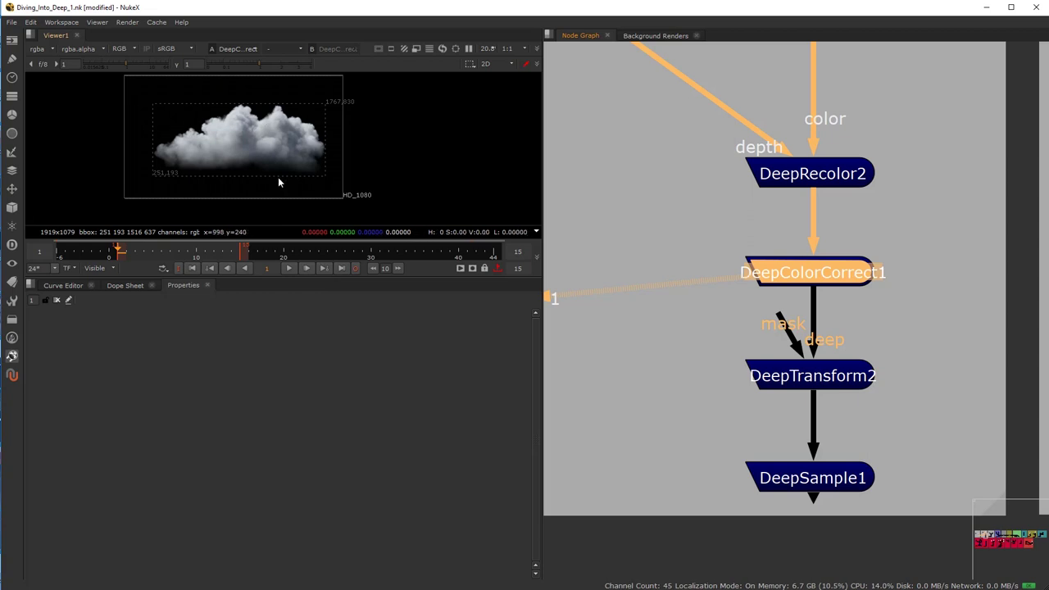
scroll(735, 345, up, 3)
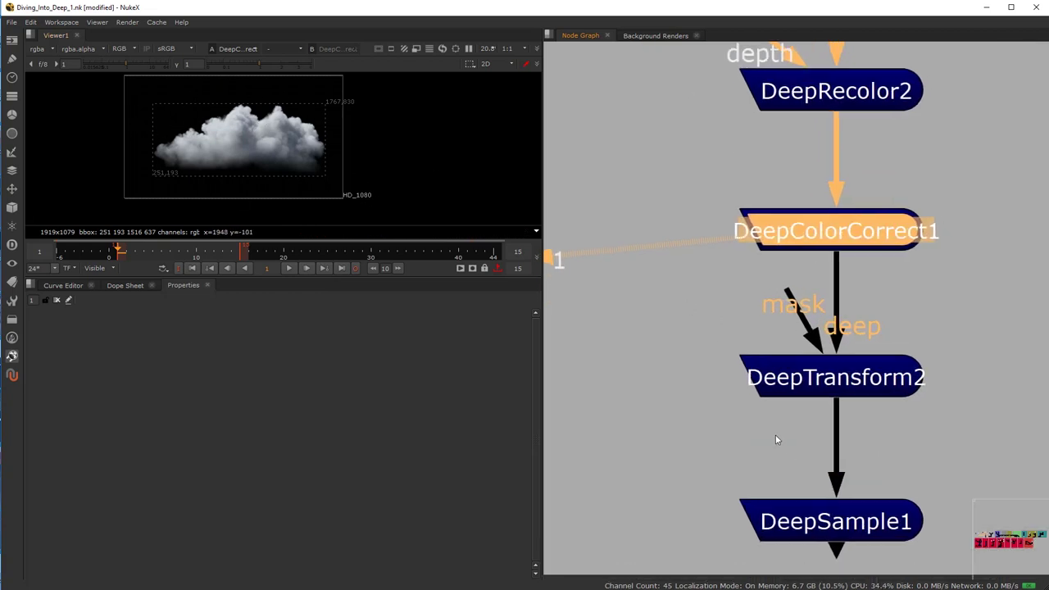
click(793, 355)
key(1)
double_click(793, 355)
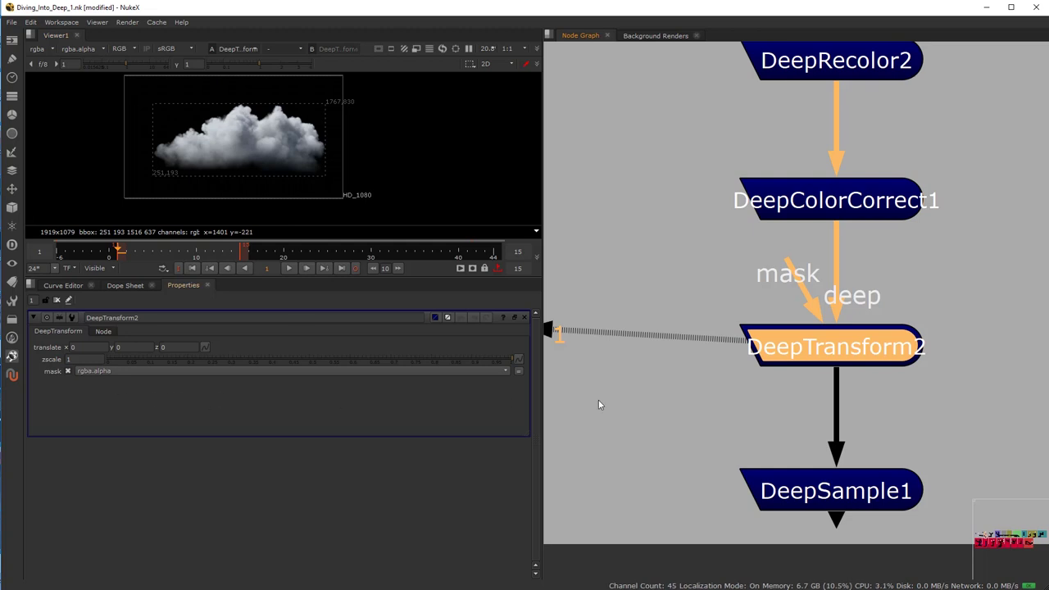
scroll(635, 365, down, 3)
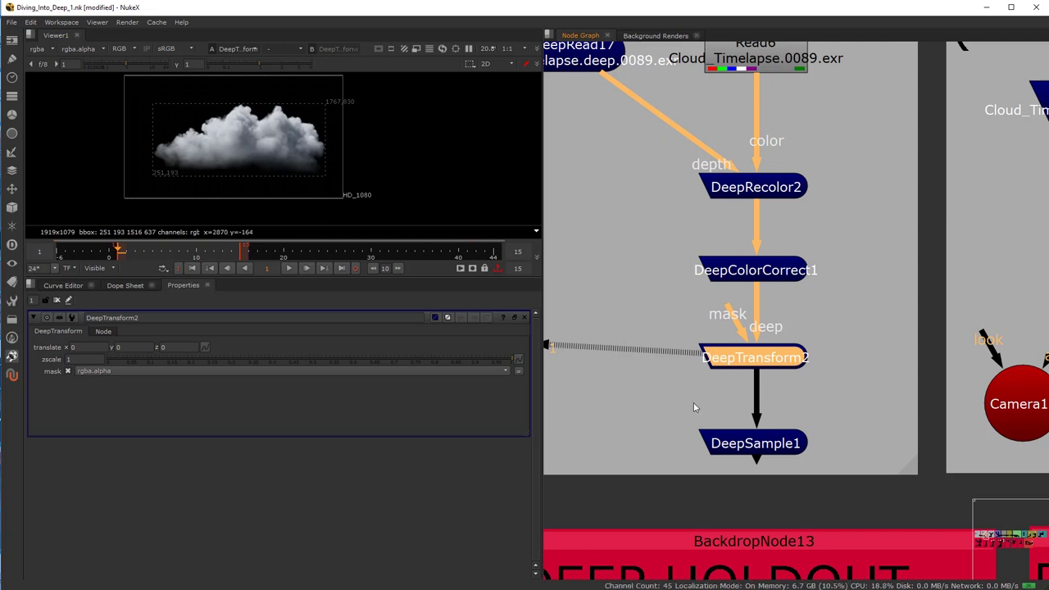
scroll(666, 368, down, 3)
scroll(742, 374, up, 3)
Step: Nudge DeepSample1 upward, open its properties and view its output
click(853, 440)
drag(853, 439, 853, 429)
double_click(852, 427)
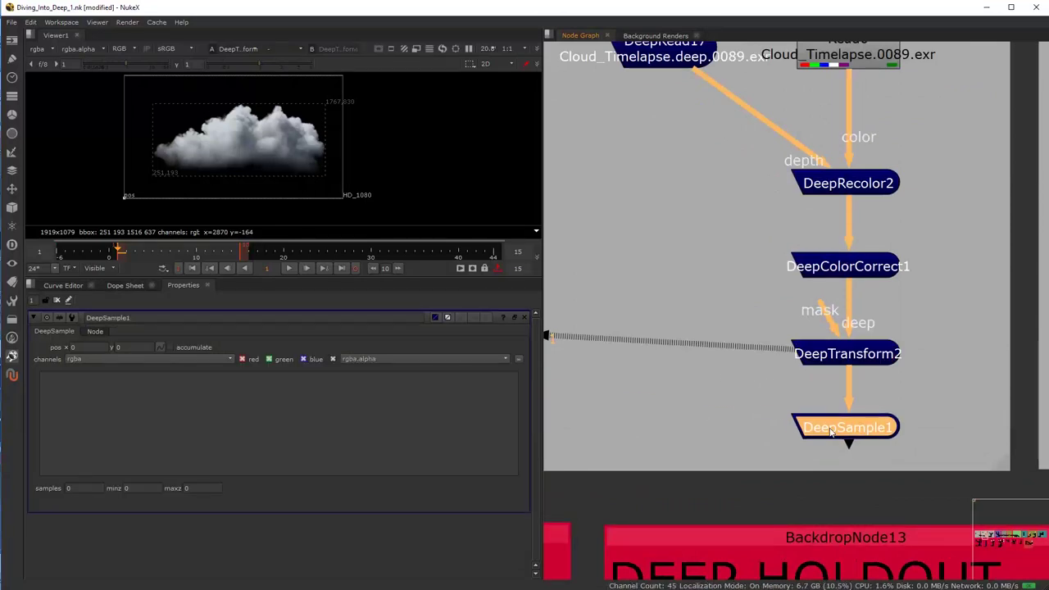
key(1)
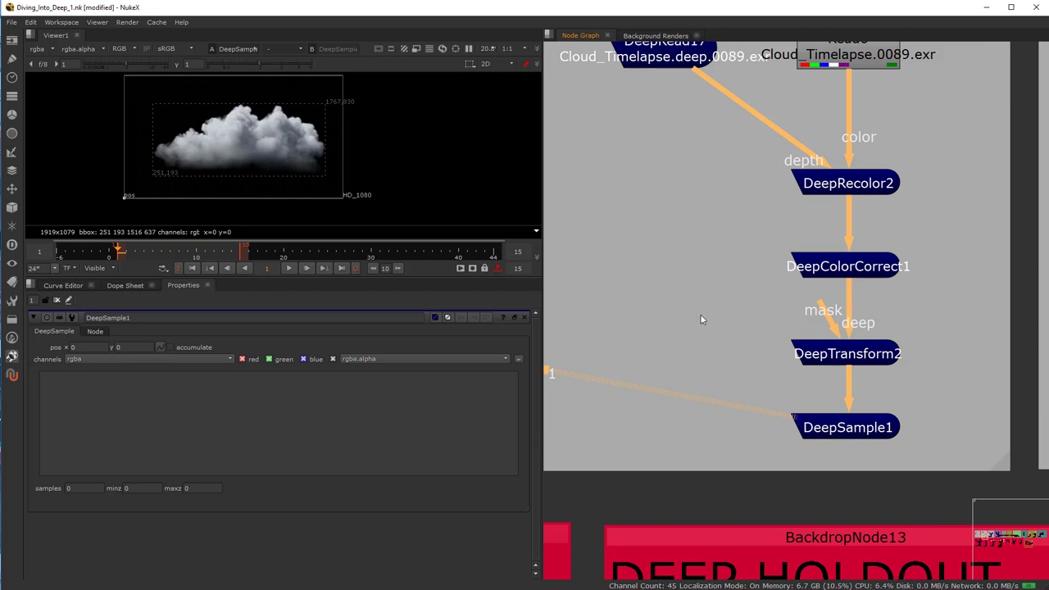
scroll(701, 313, down, 2)
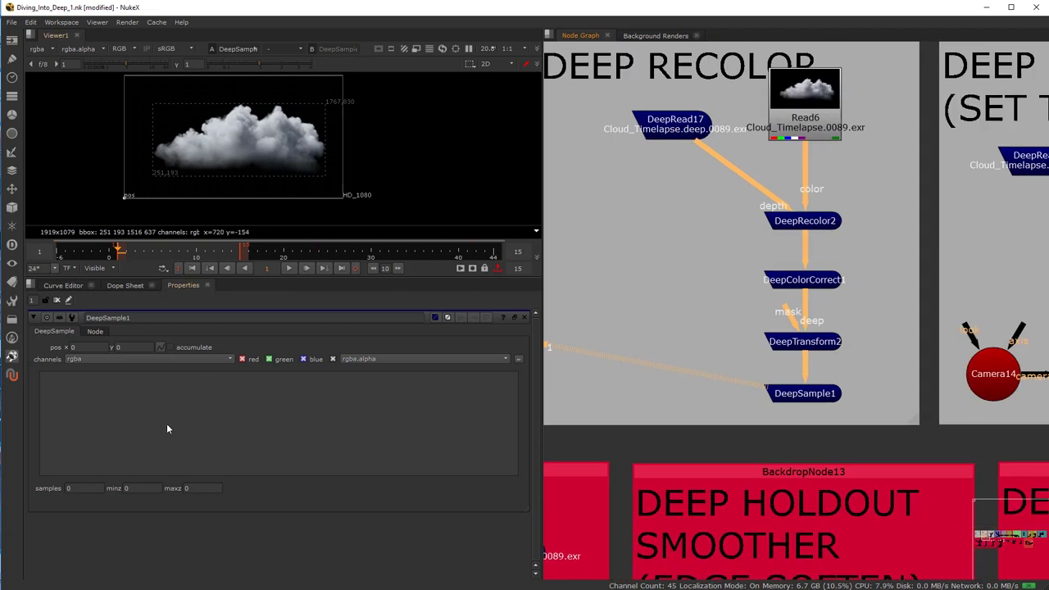
scroll(129, 199, up, 2)
scroll(129, 199, up, 2)
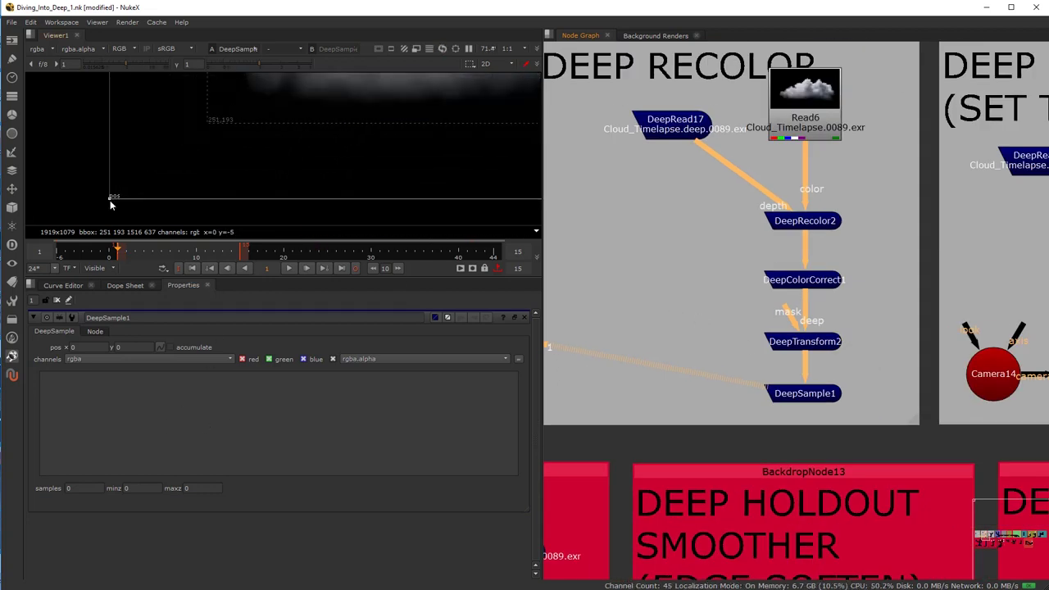
Step: Drag the sample point across the cloud, ending at 883, 468 with 7 samples listed
drag(112, 199, 341, 103)
scroll(218, 219, up, 1)
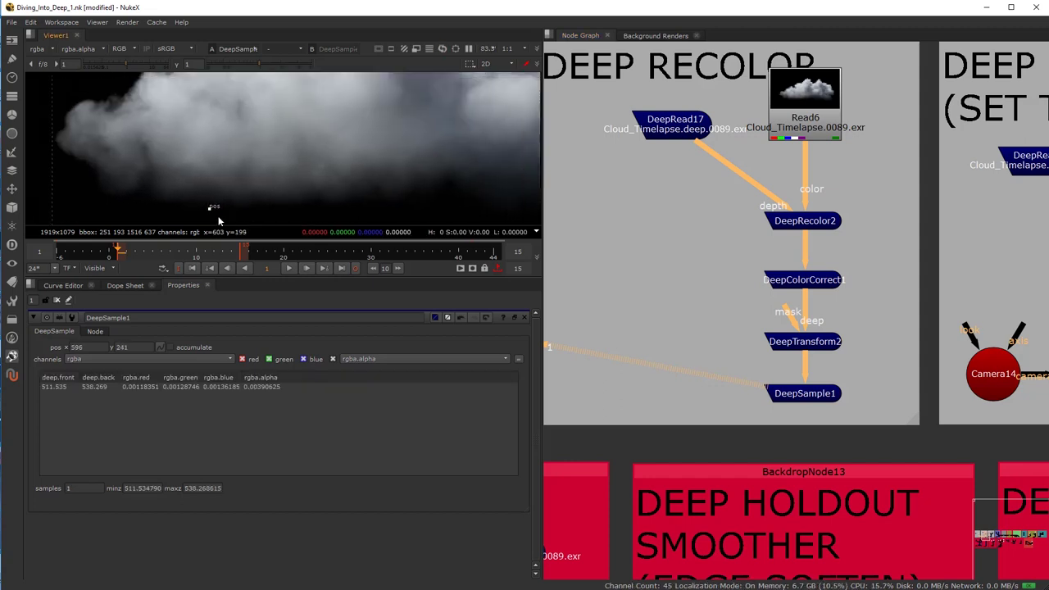
drag(210, 207, 275, 97)
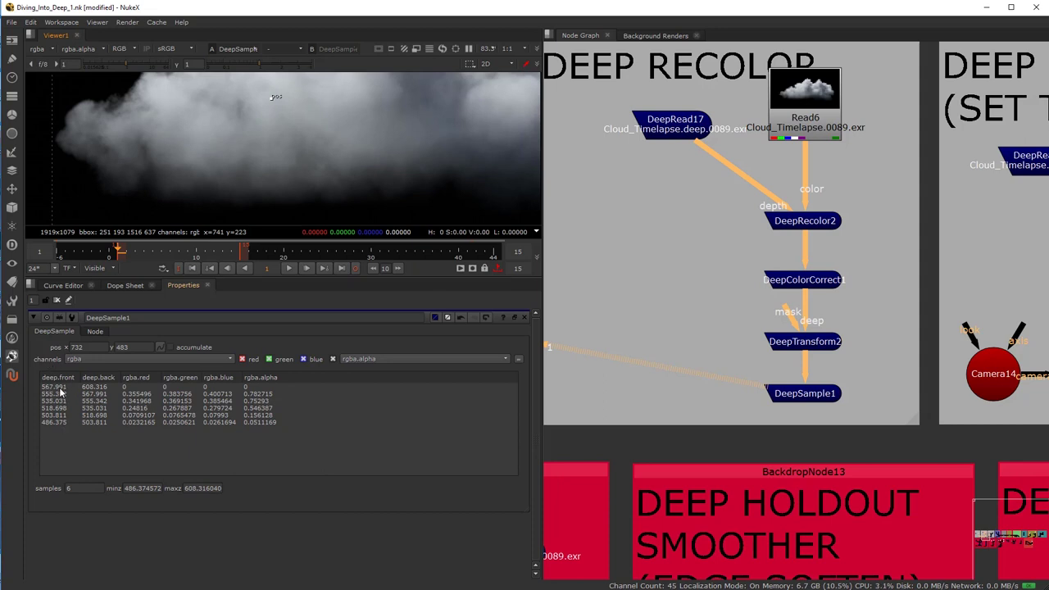
drag(270, 97, 296, 112)
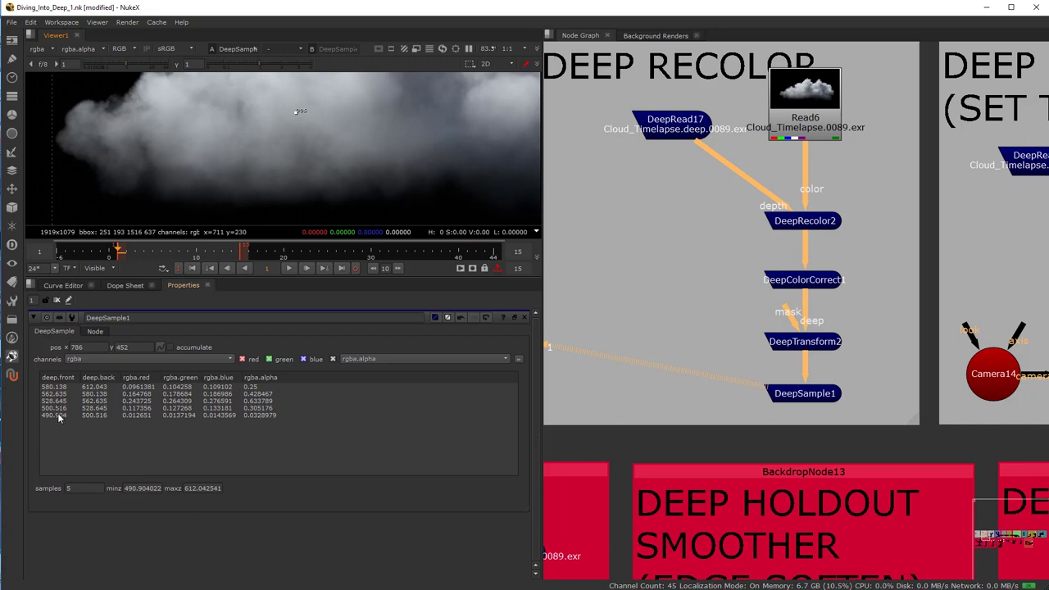
drag(294, 118, 339, 97)
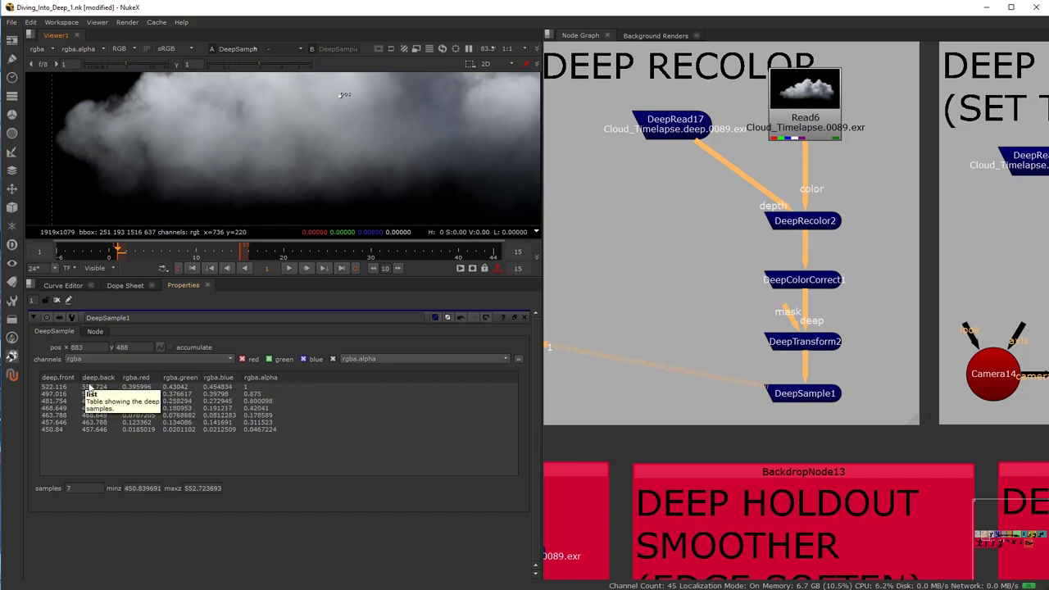
scroll(337, 127, down, 3)
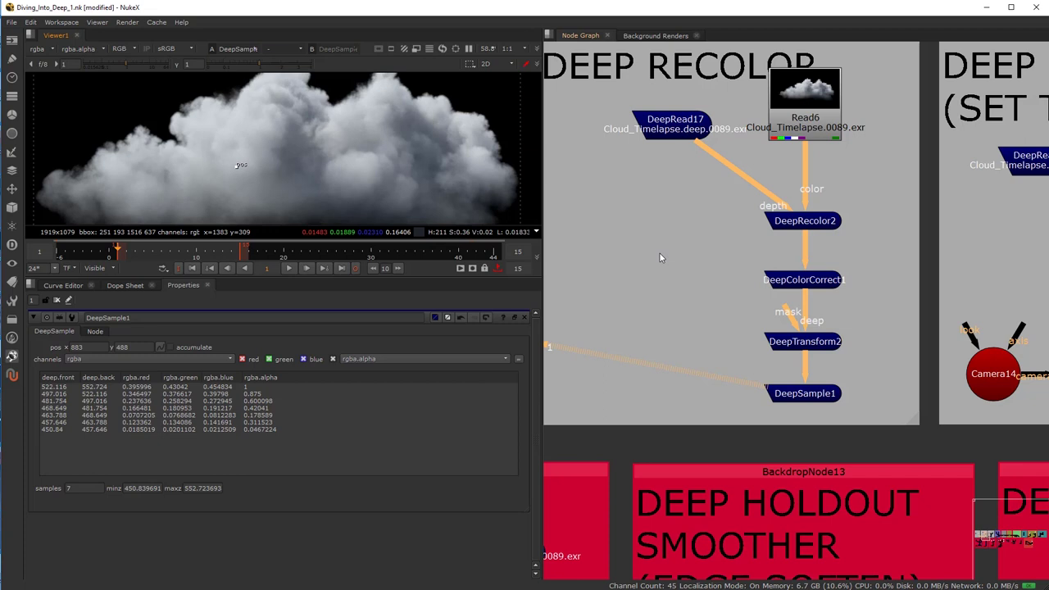
click(652, 309)
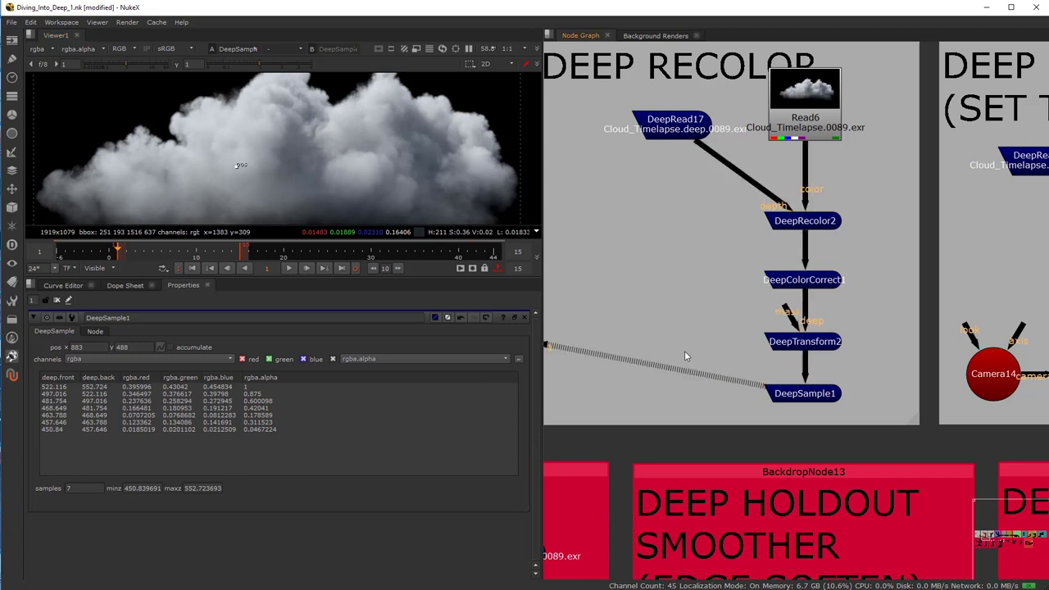
Step: Bring the DEEP MERGE backdrop into view and display DeepRead16's cloud
scroll(685, 351, up, 2)
scroll(717, 330, down, 3)
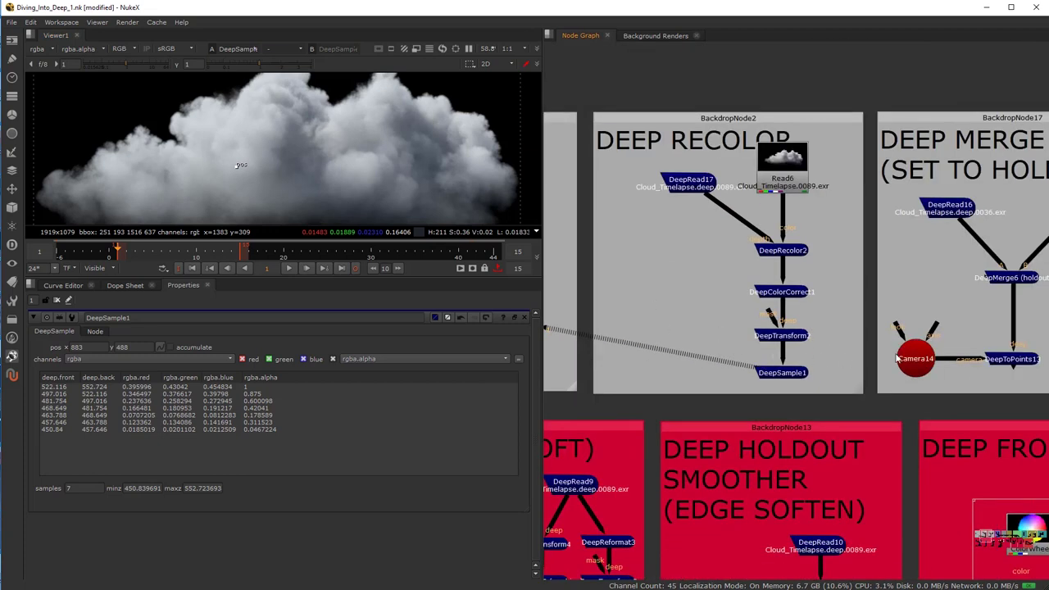
drag(870, 289, 713, 285)
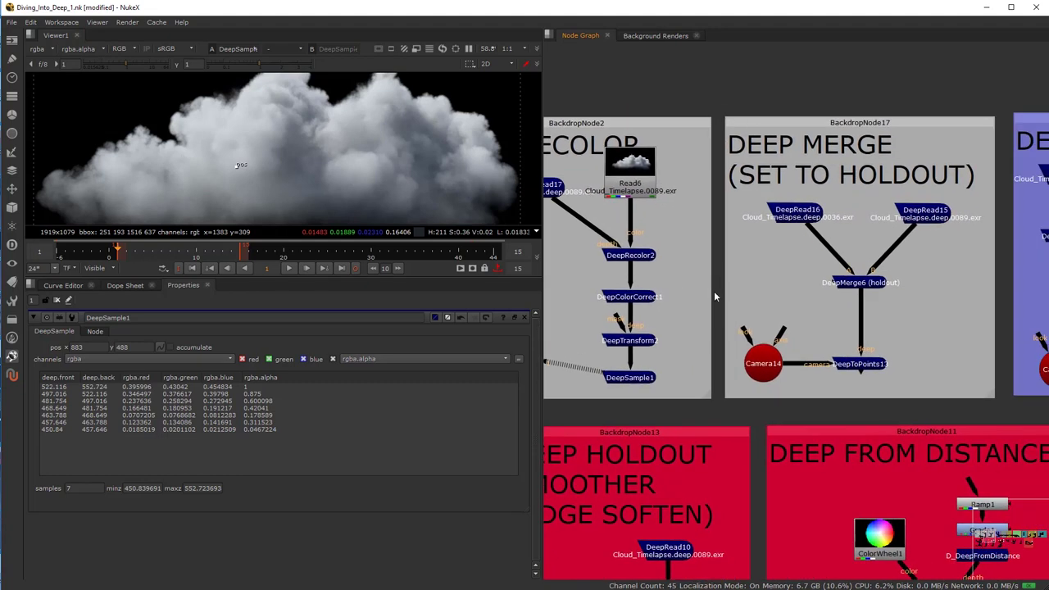
click(857, 367)
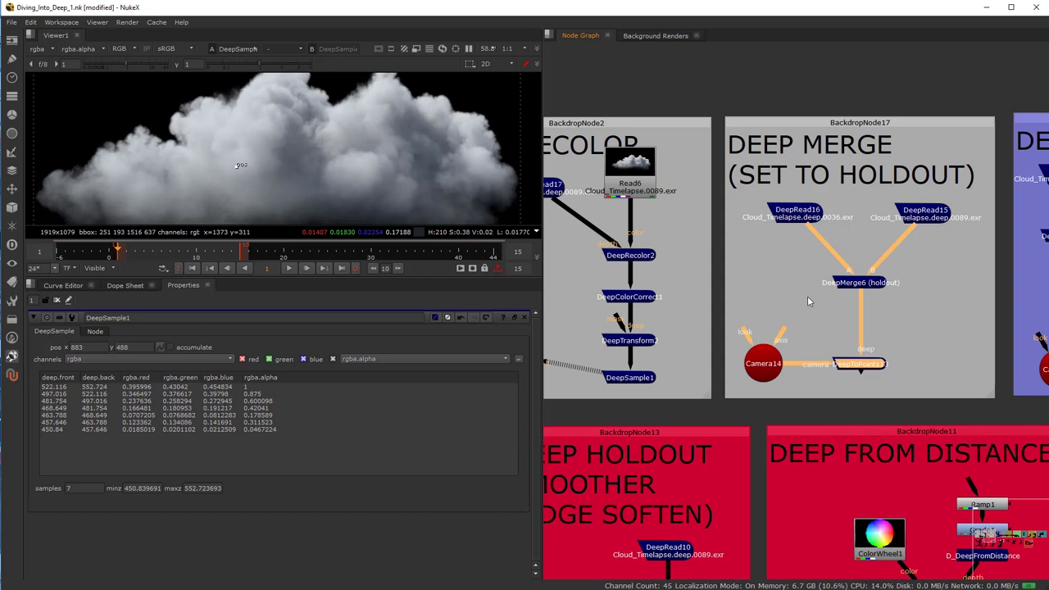
scroll(819, 300, up, 4)
scroll(723, 235, down, 3)
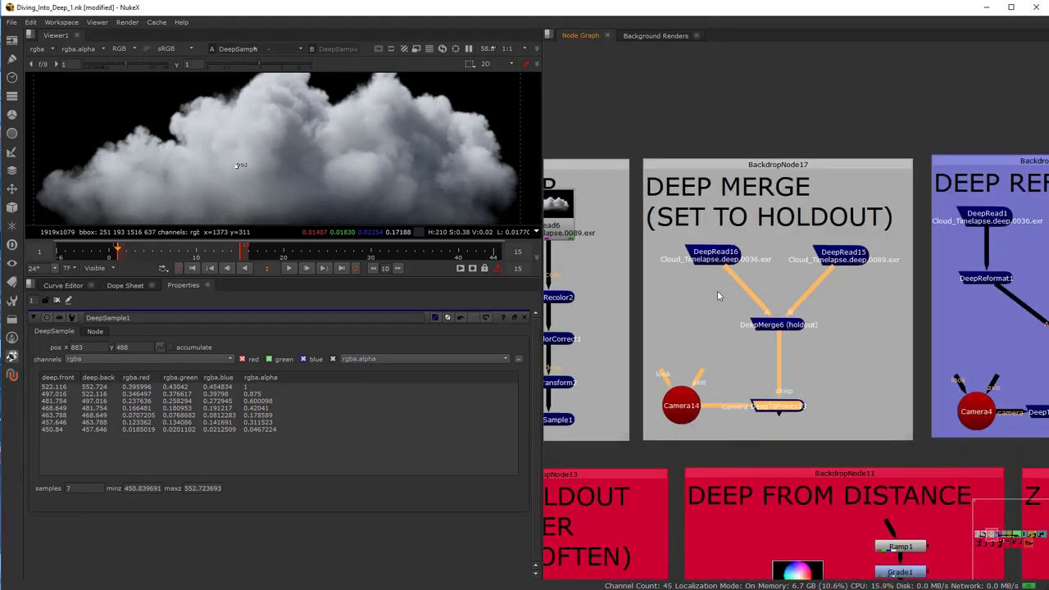
scroll(718, 245, up, 2)
click(715, 249)
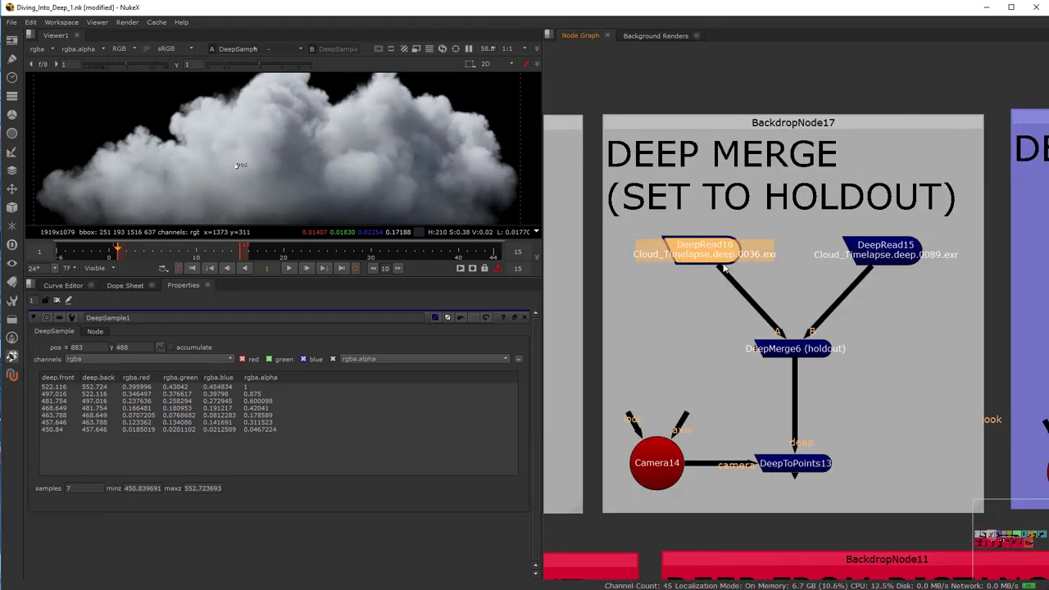
key(1)
click(724, 268)
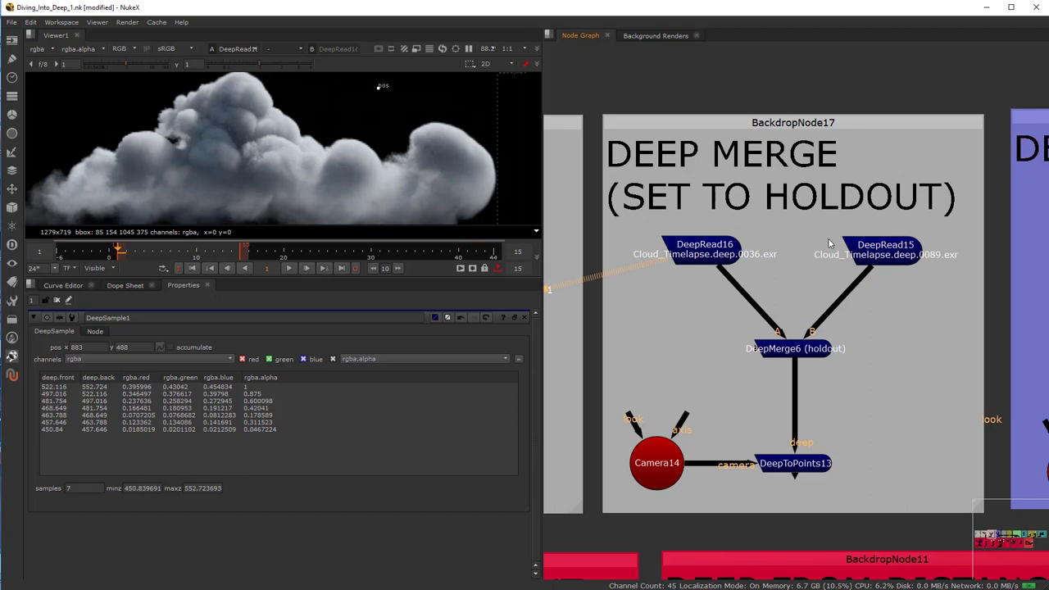
scroll(402, 182, down, 2)
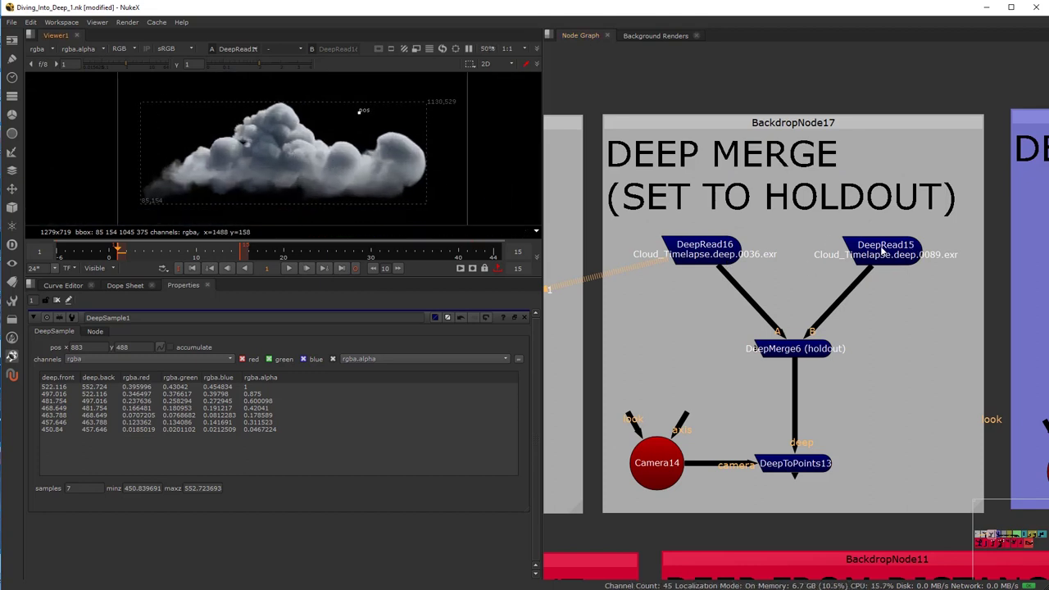
Step: View DeepRead15 and compare formats: the 0036 read is HD_720, the 0089 read HD_1080
click(884, 247)
key(1)
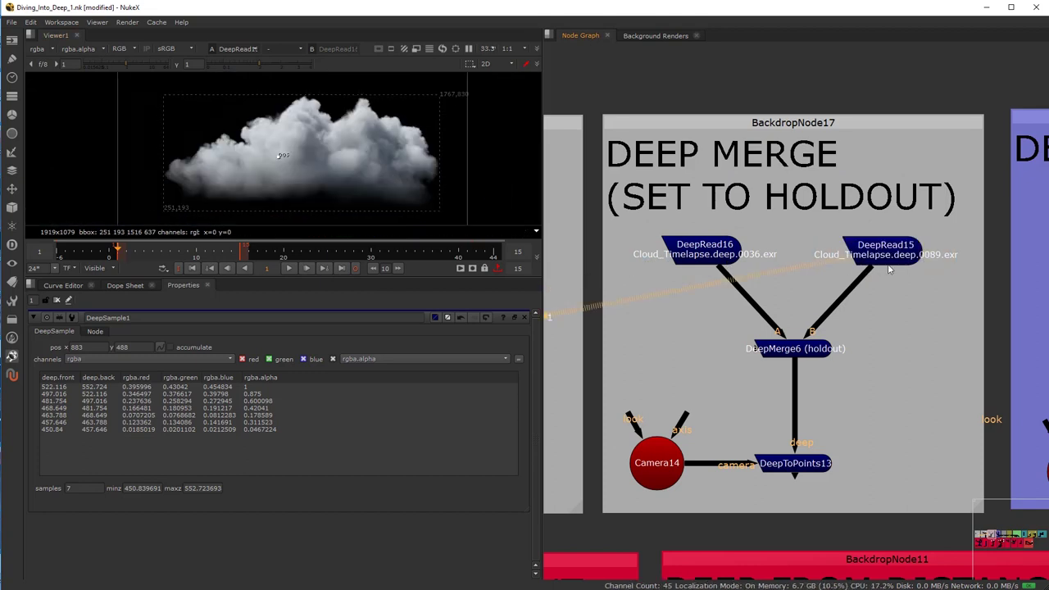
double_click(726, 256)
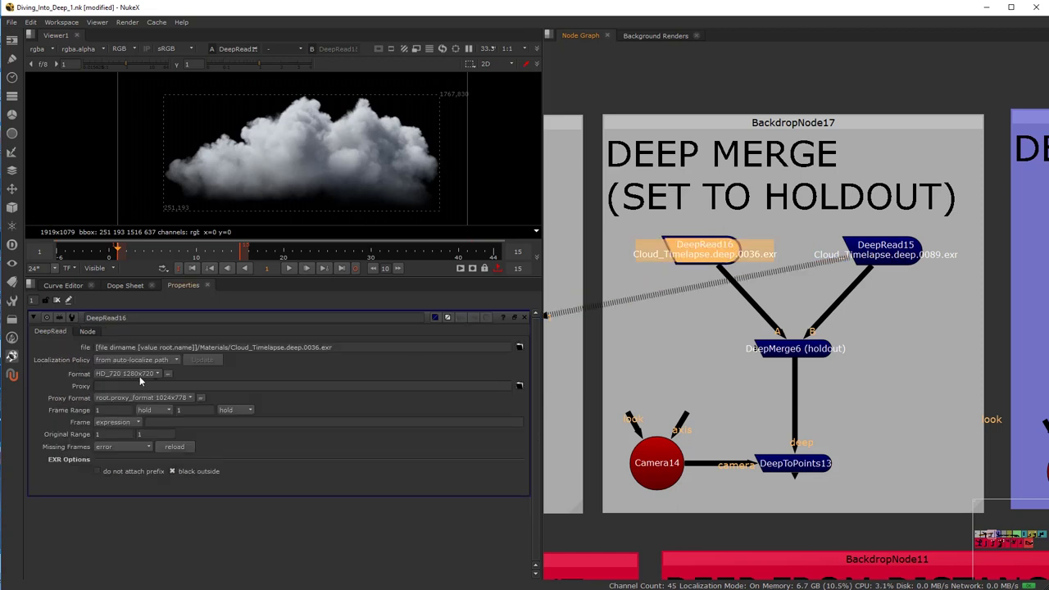
double_click(886, 250)
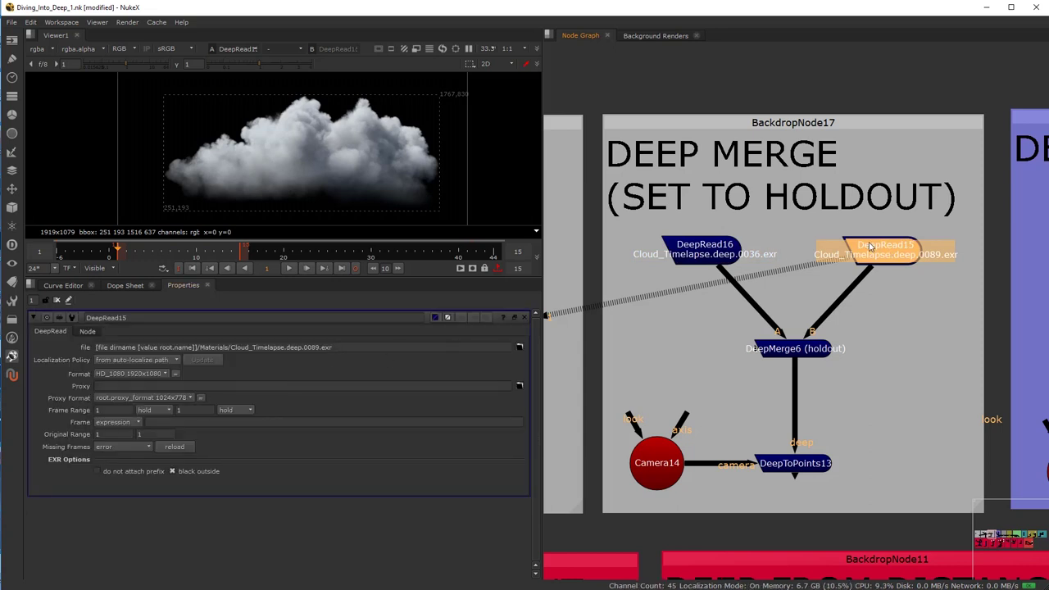
click(727, 257)
click(140, 378)
click(684, 254)
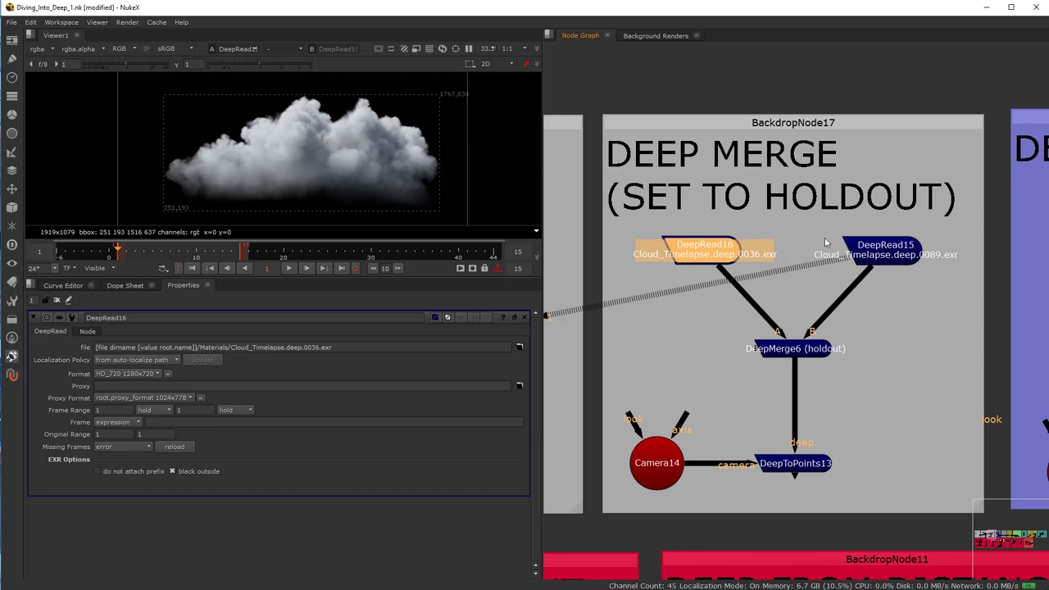
Step: View DeepMerge6's holdout result and open its properties
click(788, 349)
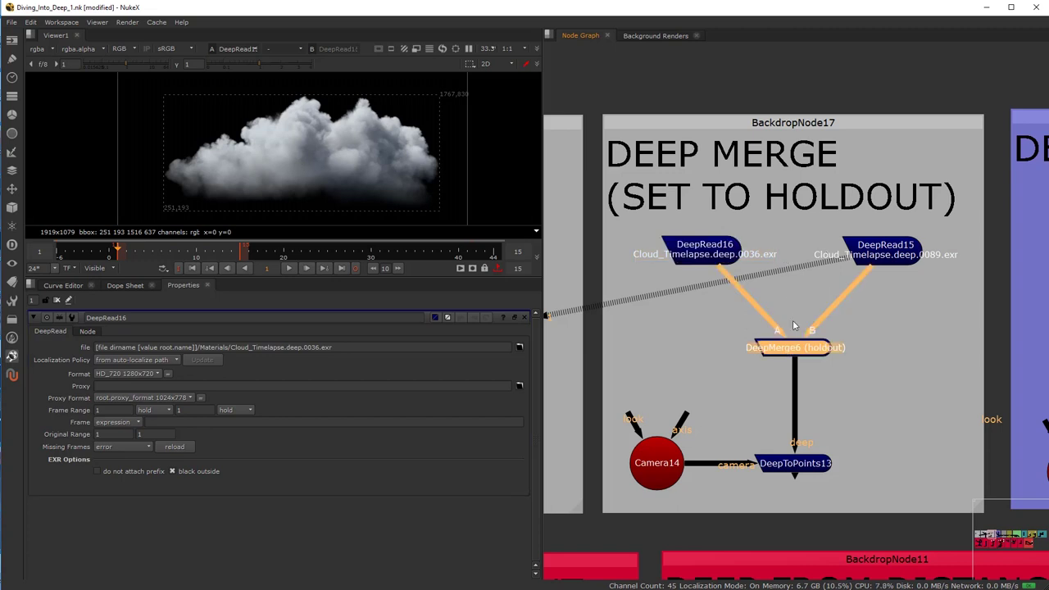
click(790, 292)
scroll(850, 344, down, 3)
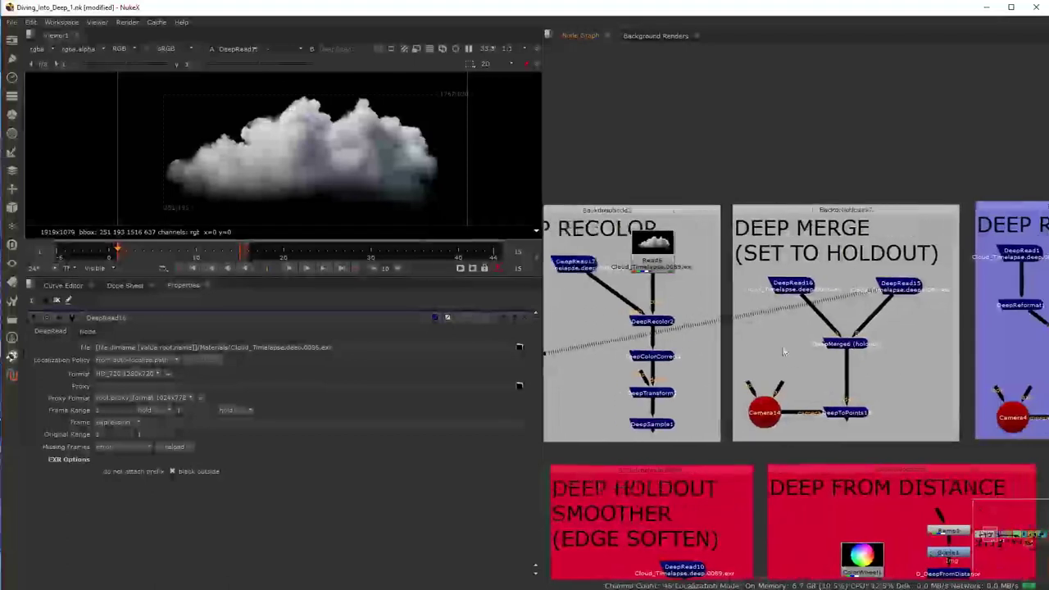
scroll(828, 336, up, 2)
drag(876, 319, 827, 315)
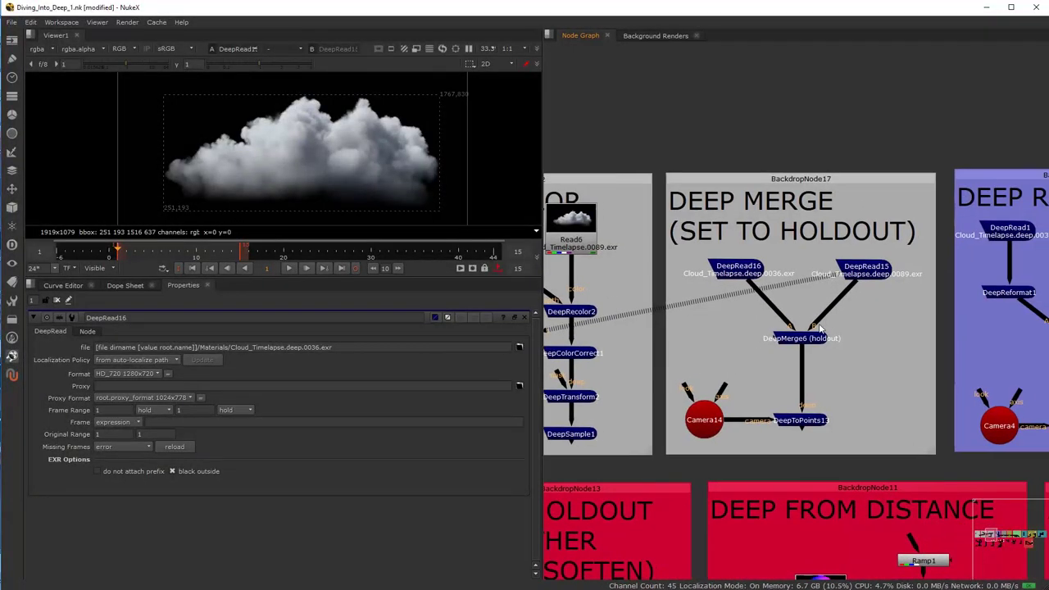
scroll(817, 343, up, 2)
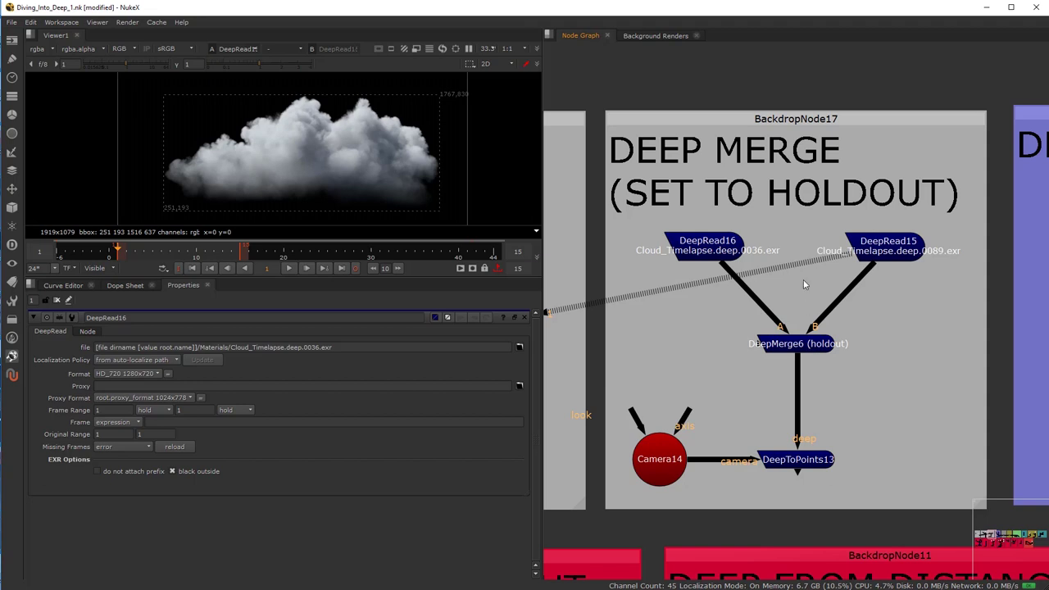
scroll(805, 347, down, 5)
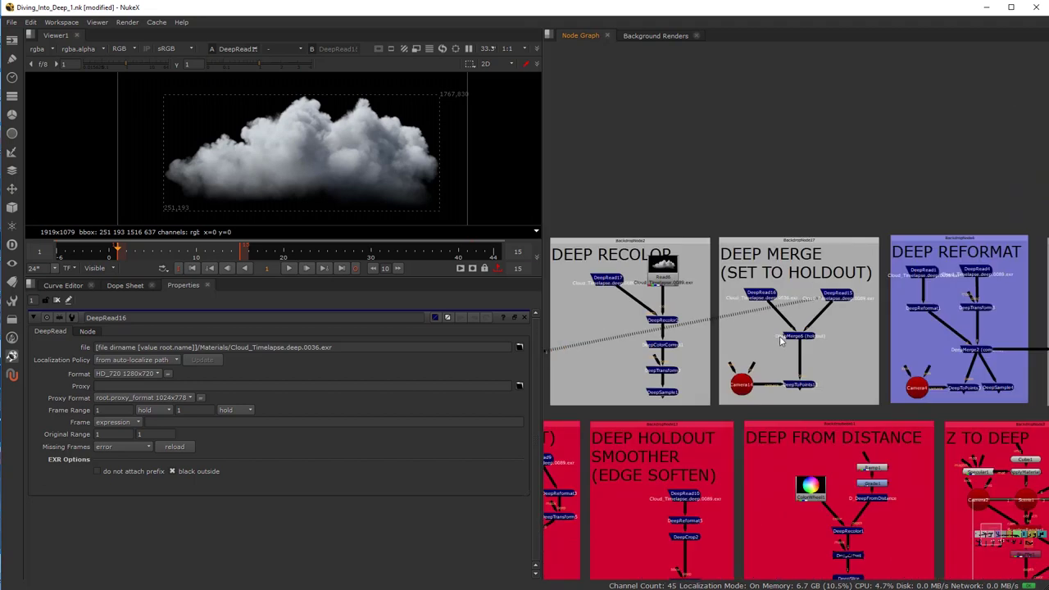
scroll(779, 339, up, 6)
click(818, 319)
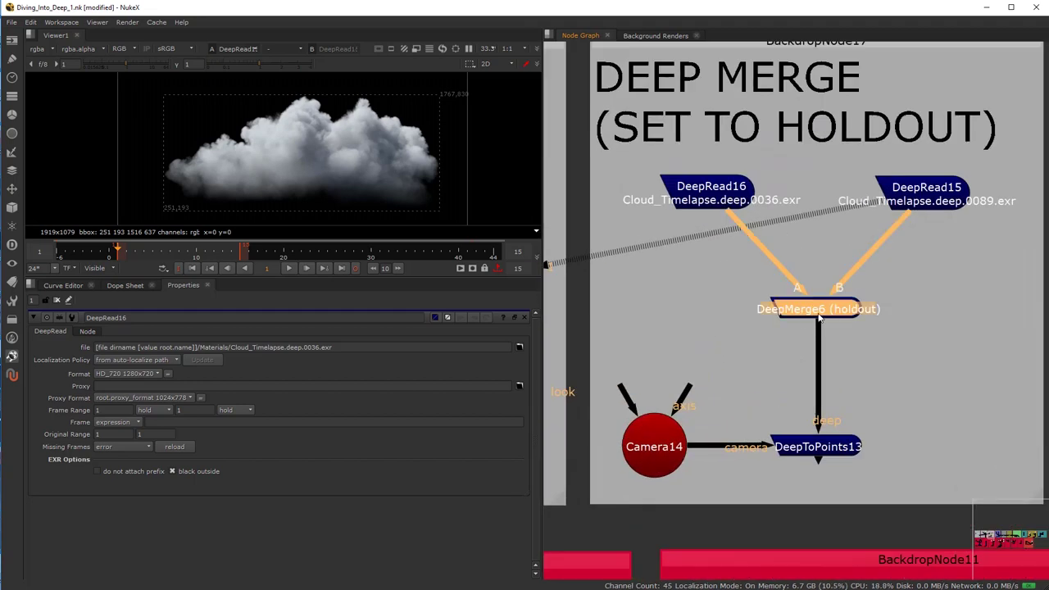
key(1)
double_click(818, 315)
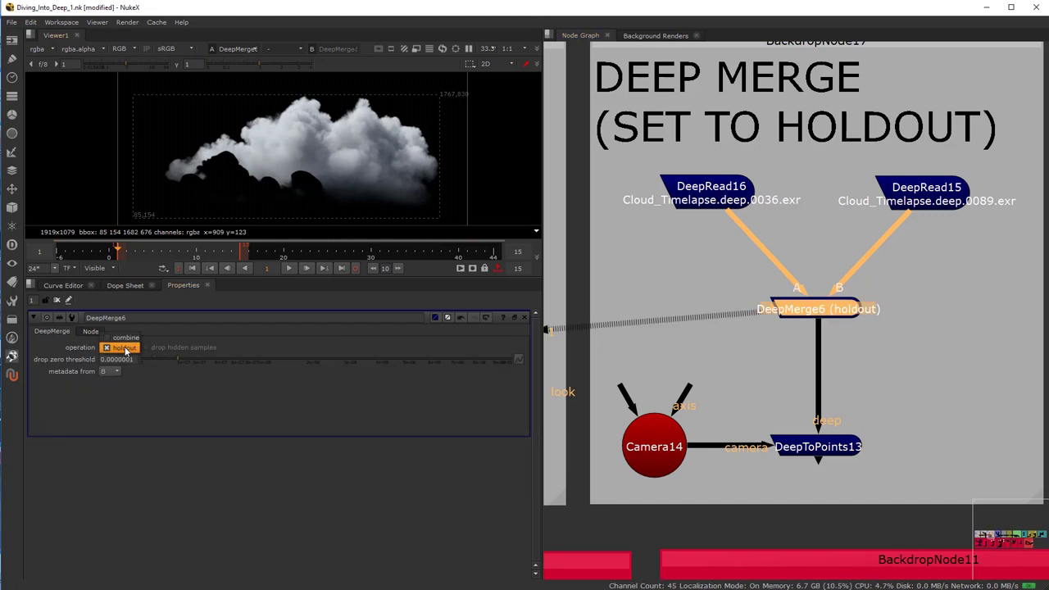
Step: Set DeepMerge6's operation to combine, then open DeepToPoints13's properties
click(130, 337)
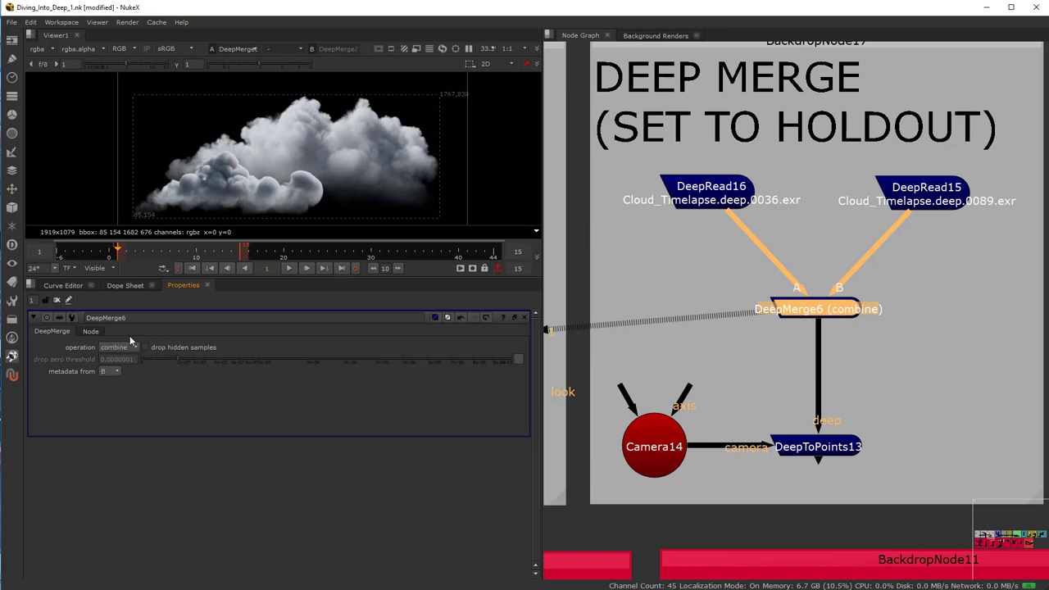
scroll(236, 160, up, 2)
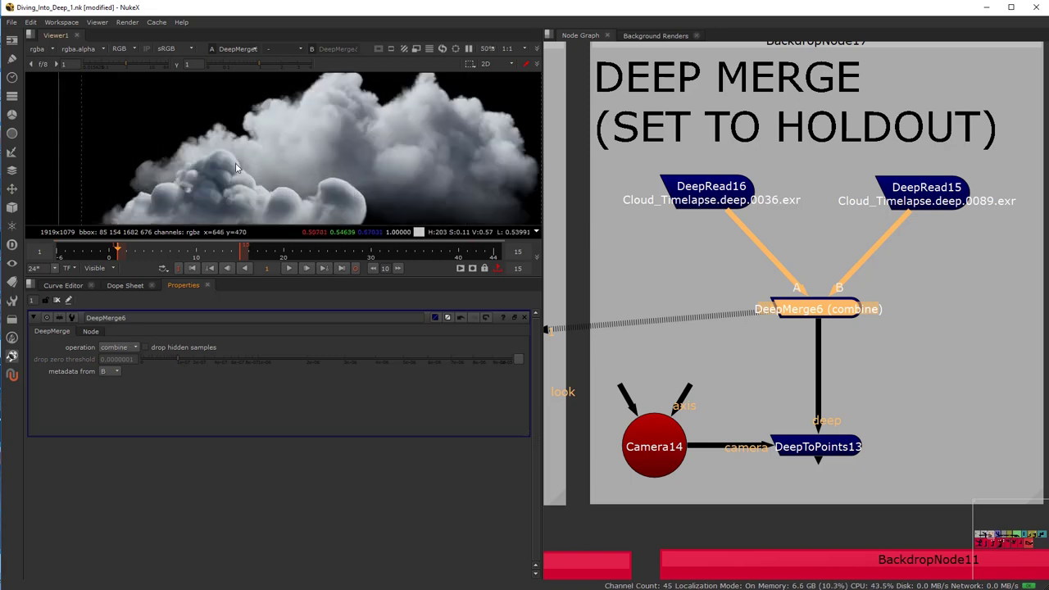
click(817, 448)
double_click(817, 449)
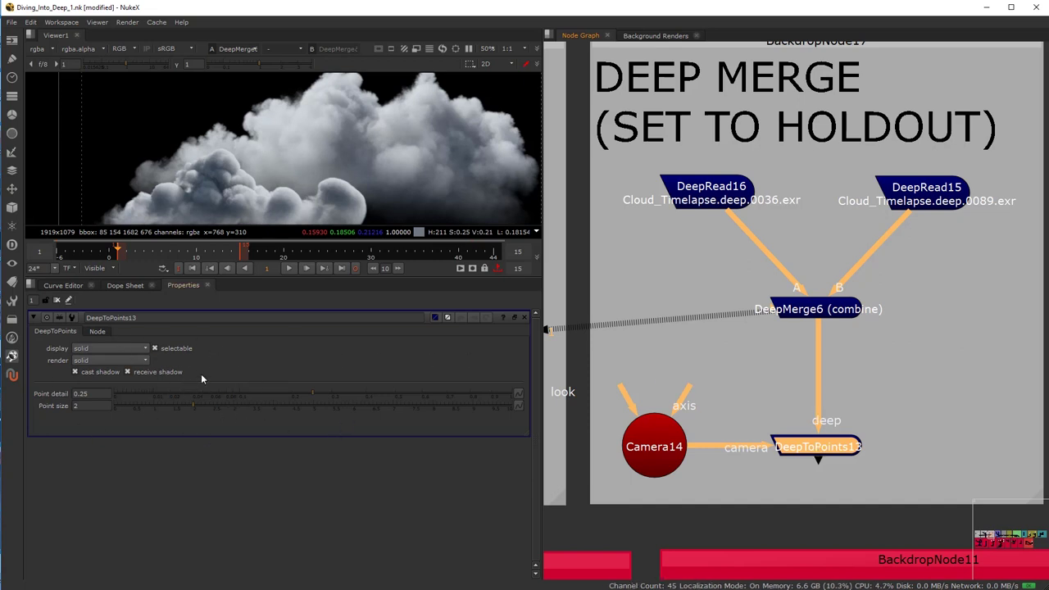
Step: Check Camera14's projection settings (focal length 30.5), then select DeepToPoints13
drag(662, 447, 655, 446)
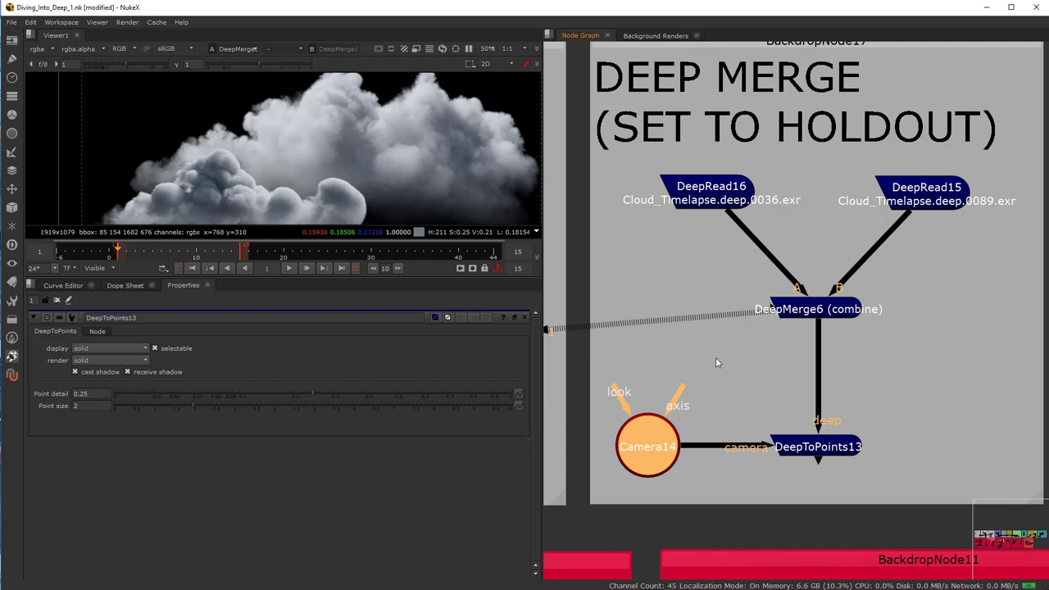
double_click(662, 446)
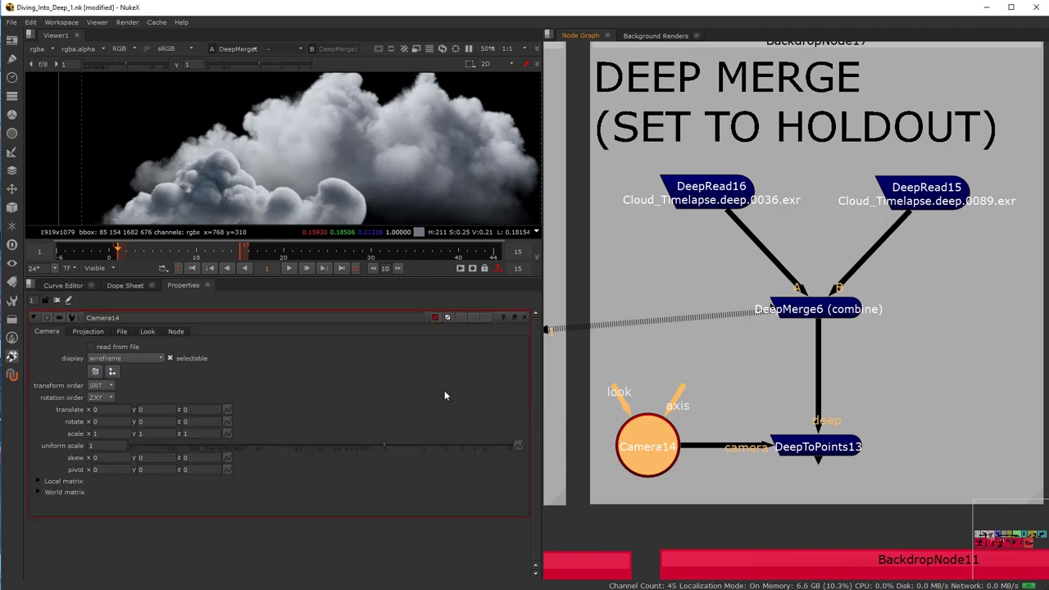
click(88, 331)
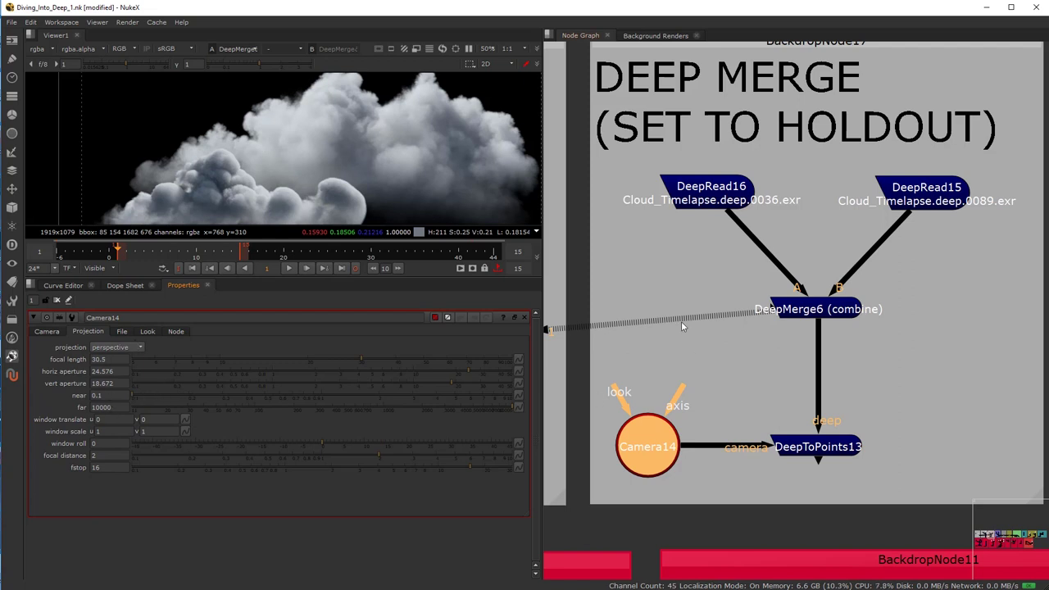
click(660, 351)
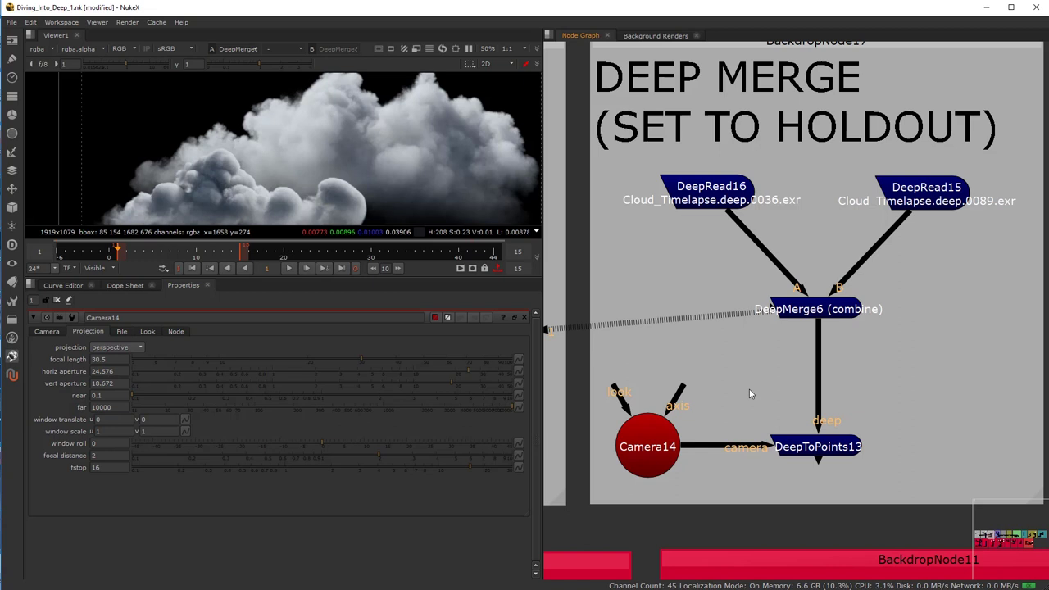
click(663, 448)
click(813, 448)
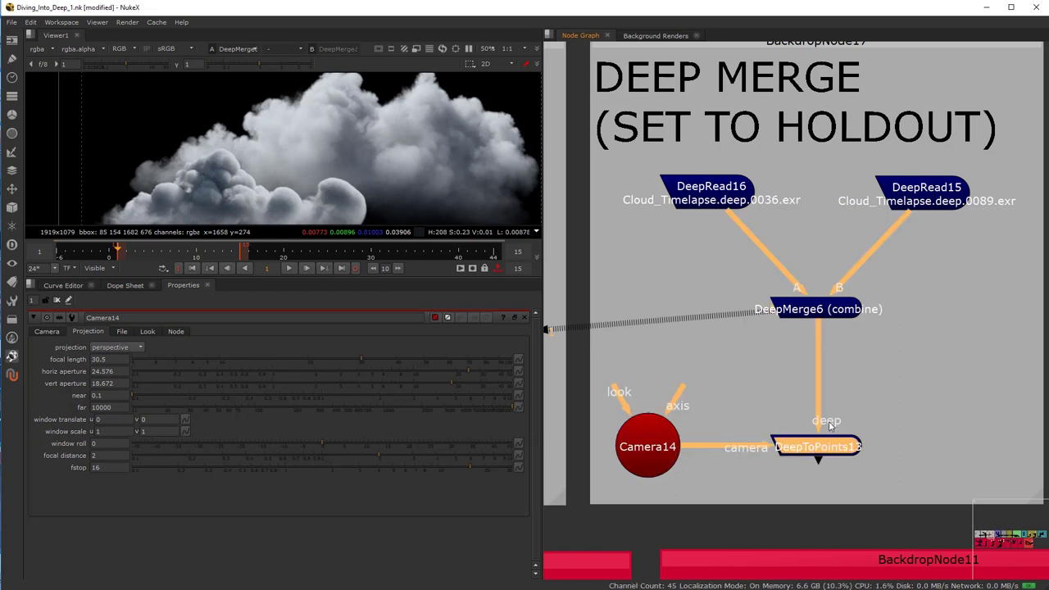
Step: View DeepToPoints13 in a maximized 3D viewer and orbit around both point clouds above the grid
key(1)
key(Tab)
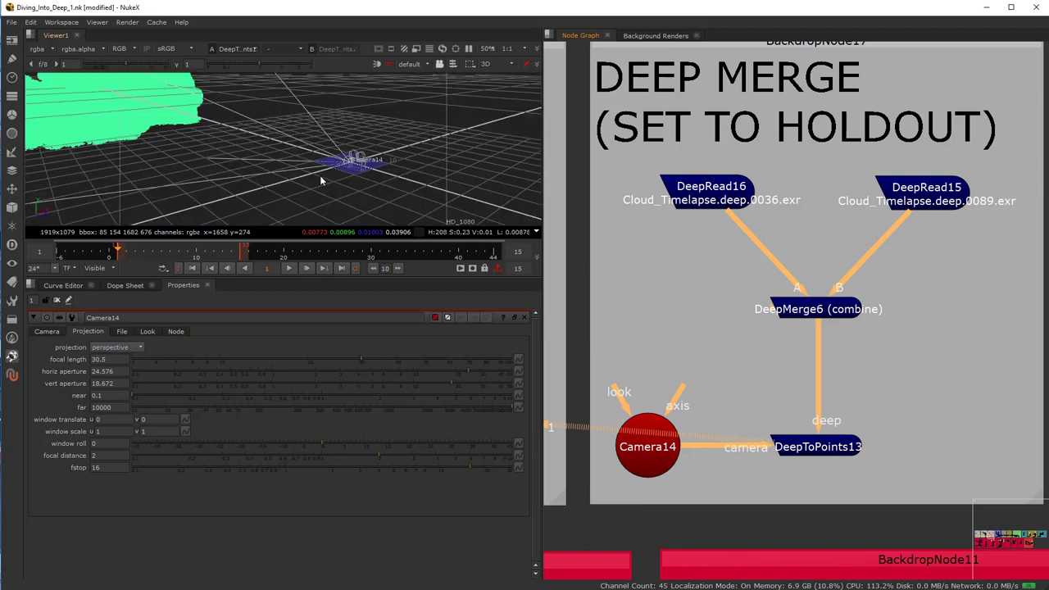
key(space)
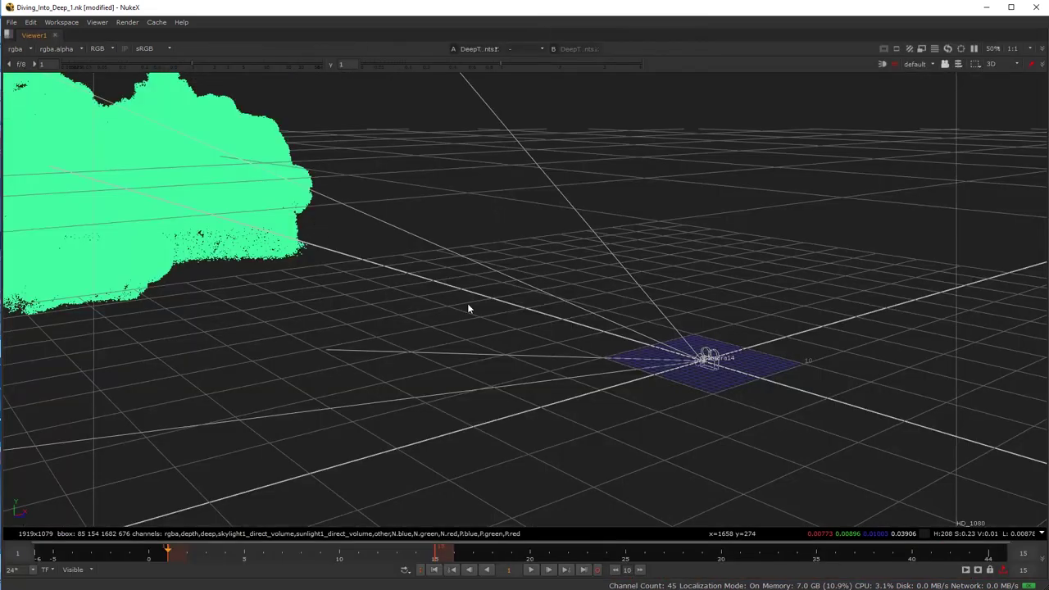
mouse_move(430, 195)
mouse_down()
mouse_move(660, 277)
mouse_move(437, 157)
mouse_move(369, 328)
mouse_move(529, 328)
mouse_move(578, 268)
mouse_up()
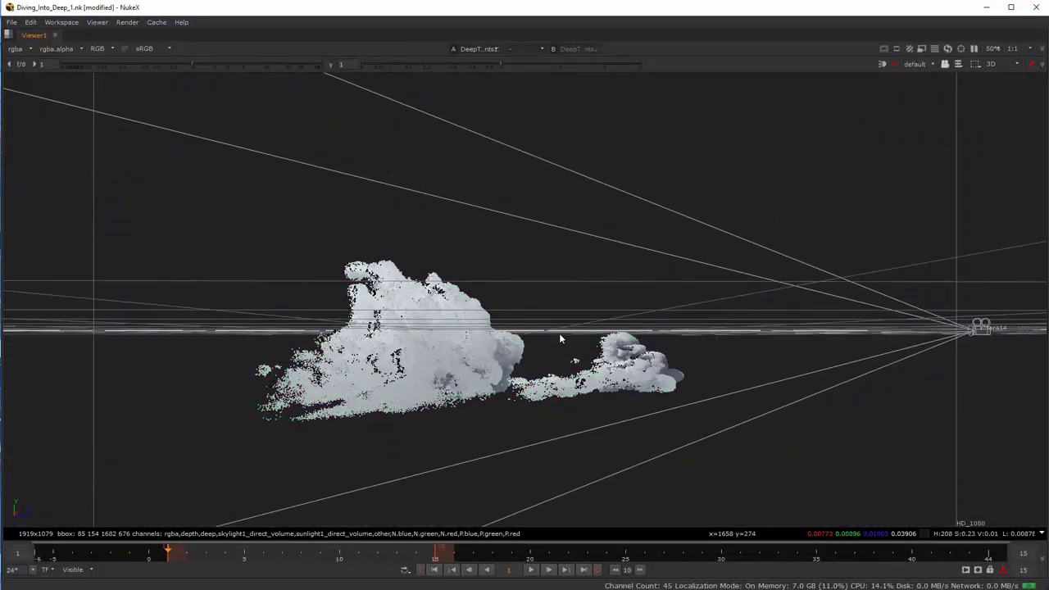
scroll(462, 345, up, 5)
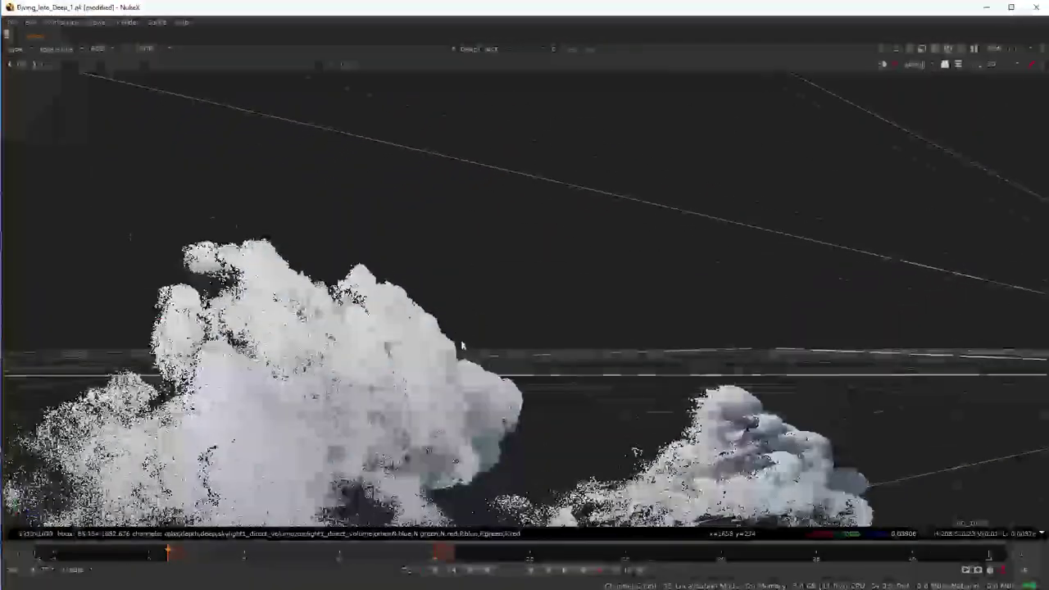
mouse_move(461, 346)
mouse_down()
mouse_move(489, 330)
mouse_move(849, 294)
mouse_move(404, 418)
mouse_move(480, 344)
mouse_move(484, 389)
mouse_move(394, 390)
mouse_move(471, 340)
mouse_up()
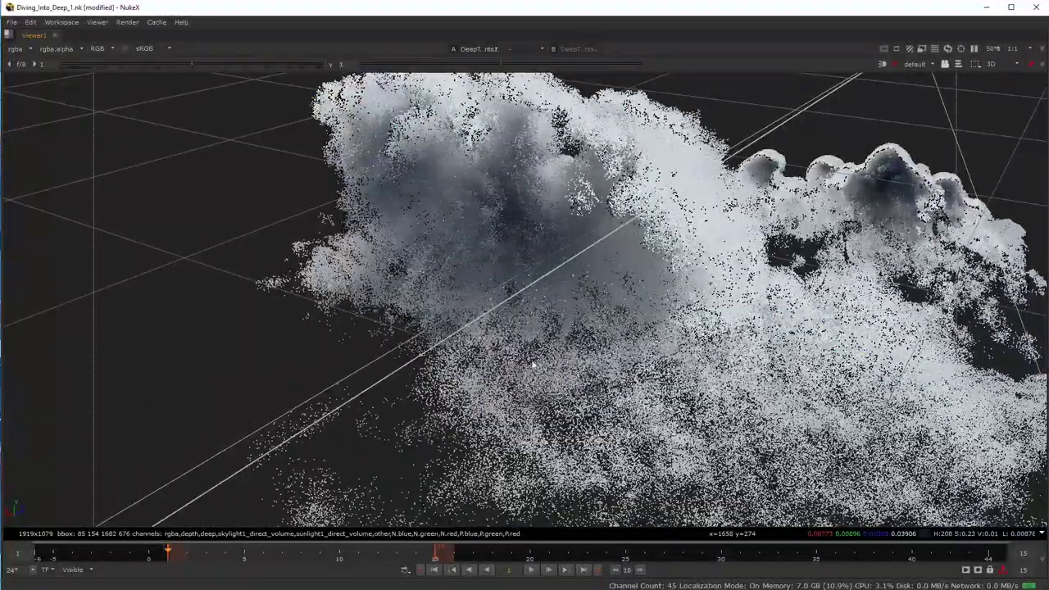
drag(598, 434, 516, 327)
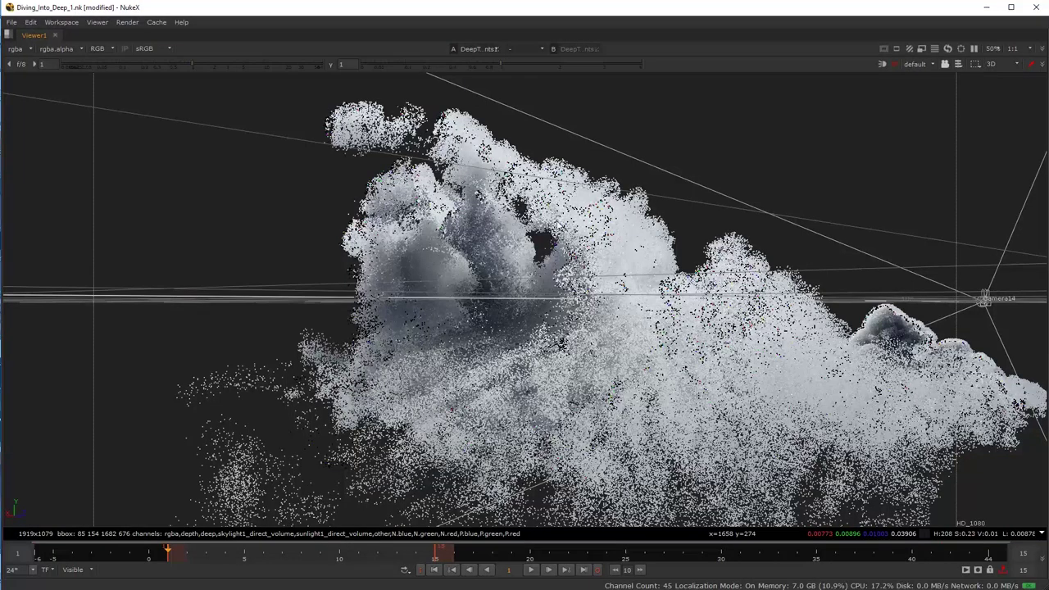
drag(524, 152, 539, 286)
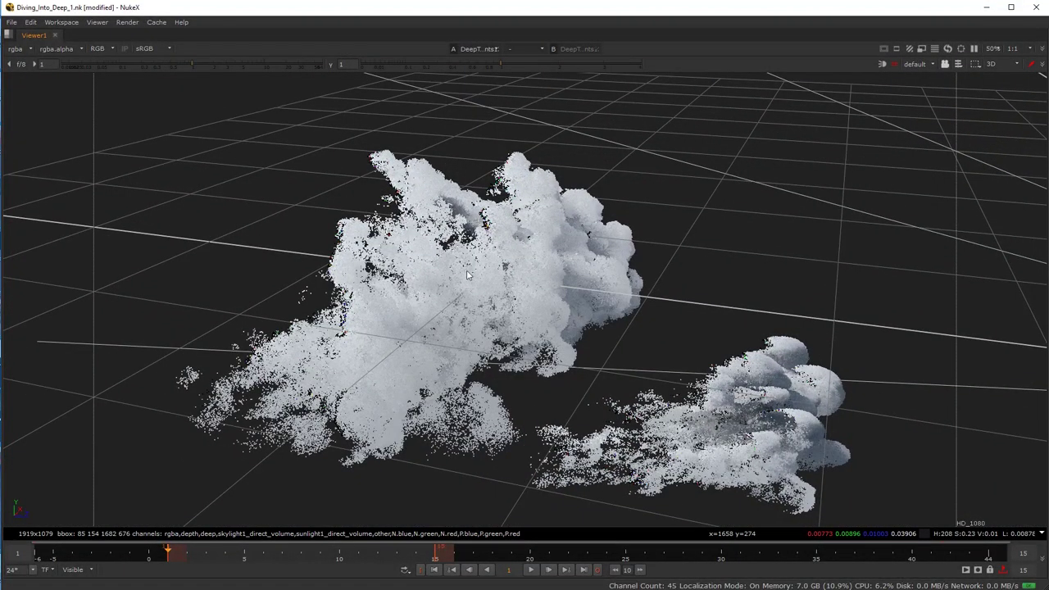
drag(680, 402, 590, 385)
Step: Restore the split layout and insert DeepTransform6 between DeepRead16 and DeepMerge6
key(space)
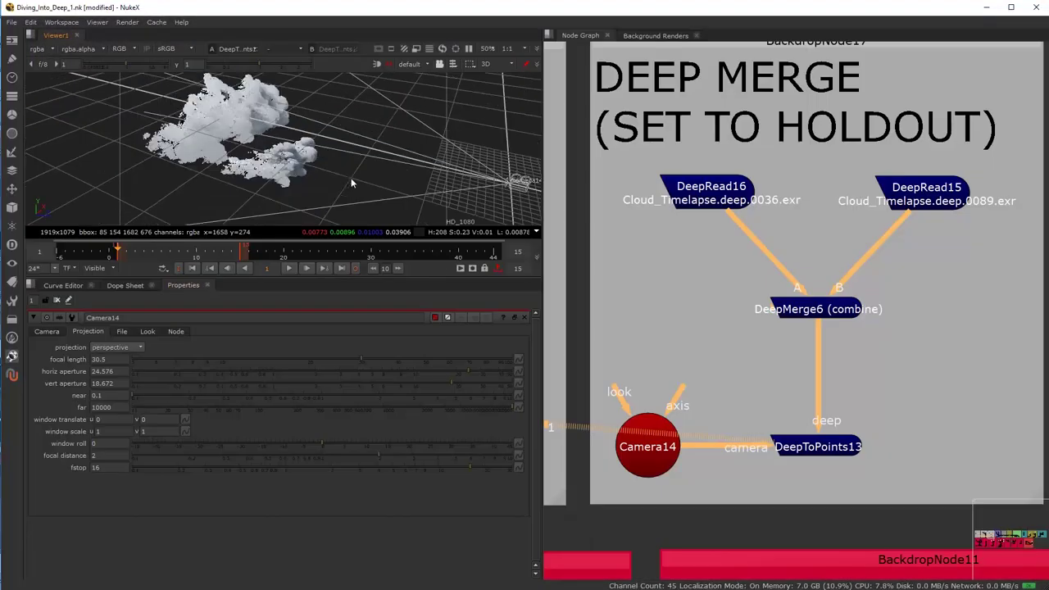
scroll(733, 332, down, 4)
drag(582, 422, 699, 422)
scroll(699, 422, up, 3)
drag(825, 399, 716, 330)
scroll(716, 330, up, 2)
key(Tab)
text(dee)
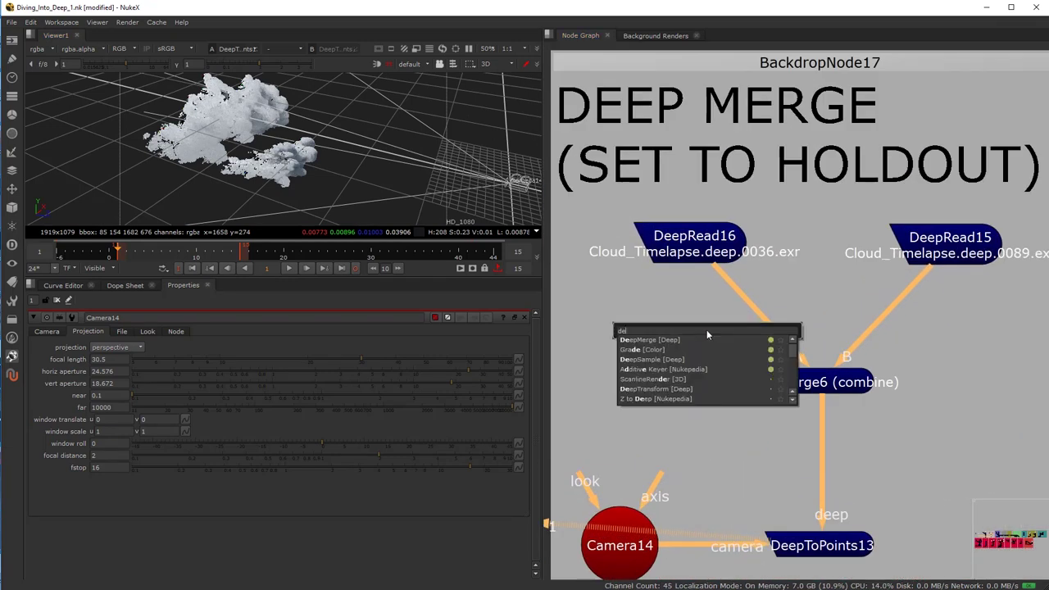
click(668, 369)
mouse_move(708, 333)
mouse_down()
mouse_move(757, 315)
mouse_move(690, 328)
mouse_up()
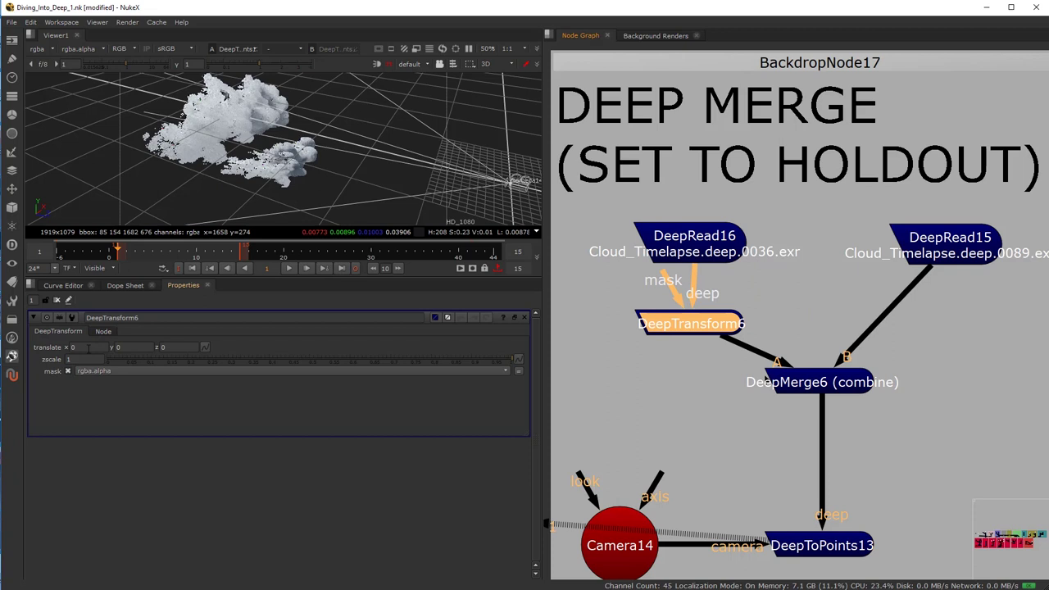
click(118, 347)
Step: Add a DeepSample5 node and place it right of DeepToPoints13
scroll(726, 423, down, 3)
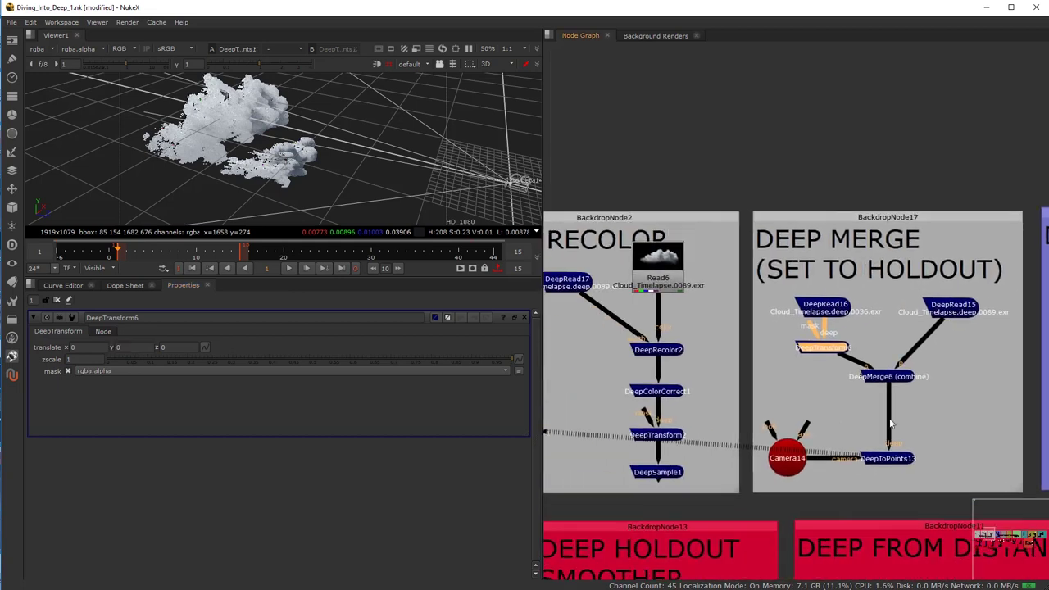
scroll(744, 456, up, 1)
click(735, 465)
scroll(823, 411, down, 2)
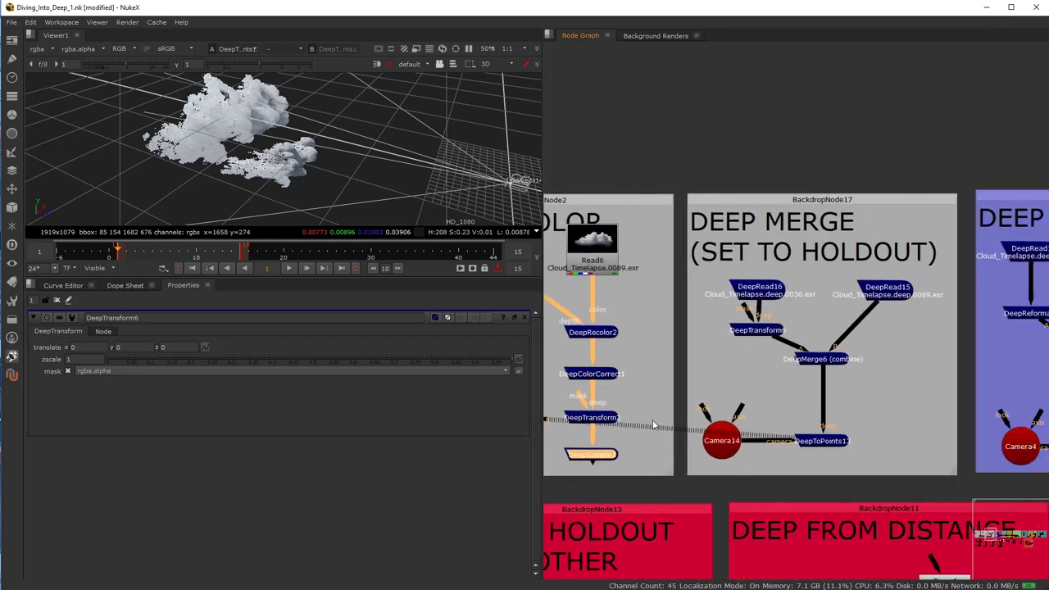
scroll(770, 400, up, 2)
scroll(778, 405, up, 2)
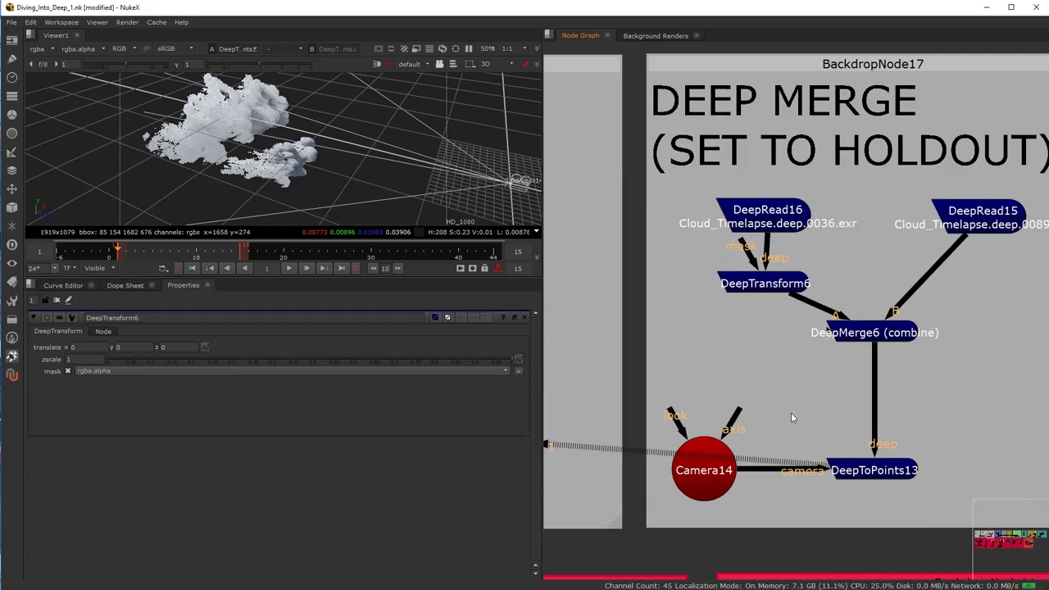
key(Tab)
text(del)
key(Return)
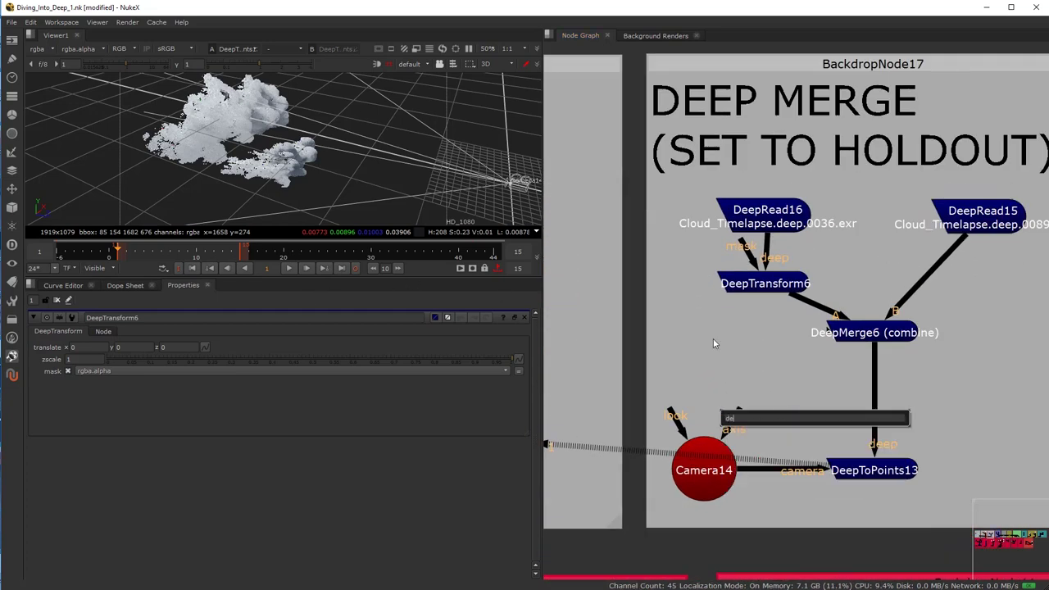
click(12, 246)
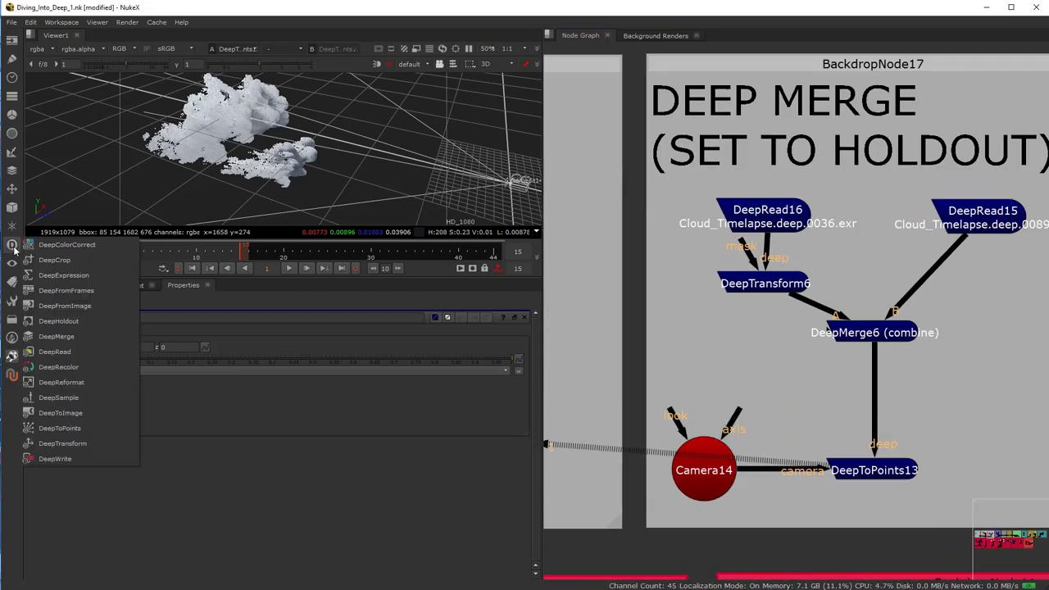
click(74, 397)
drag(778, 420, 975, 469)
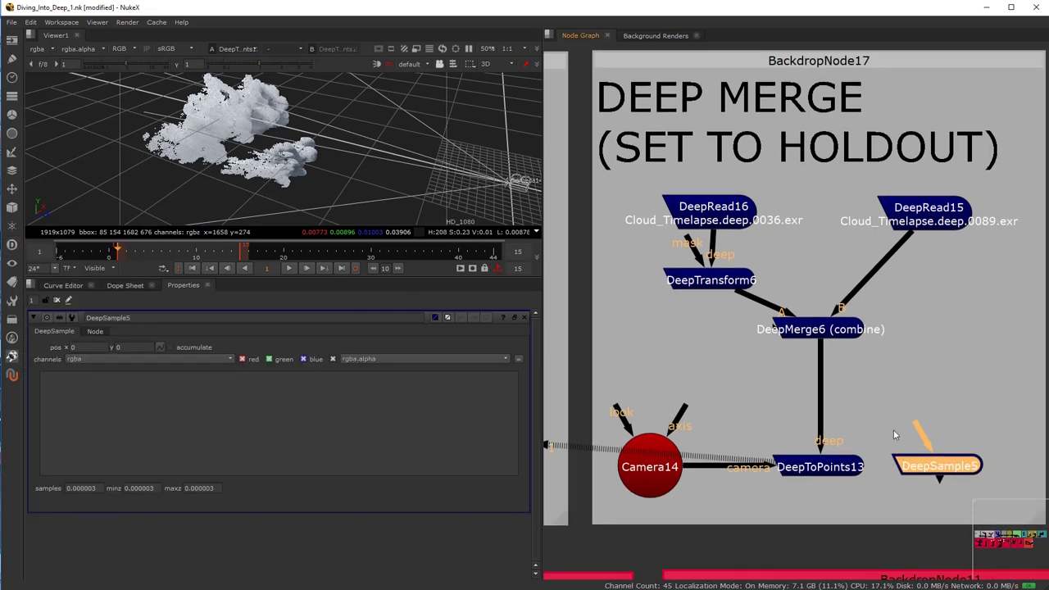
Step: Feed DeepSample5 from DeepMerge6, read 7 samples at 826, 512, then delete it
drag(916, 435, 824, 332)
key(1)
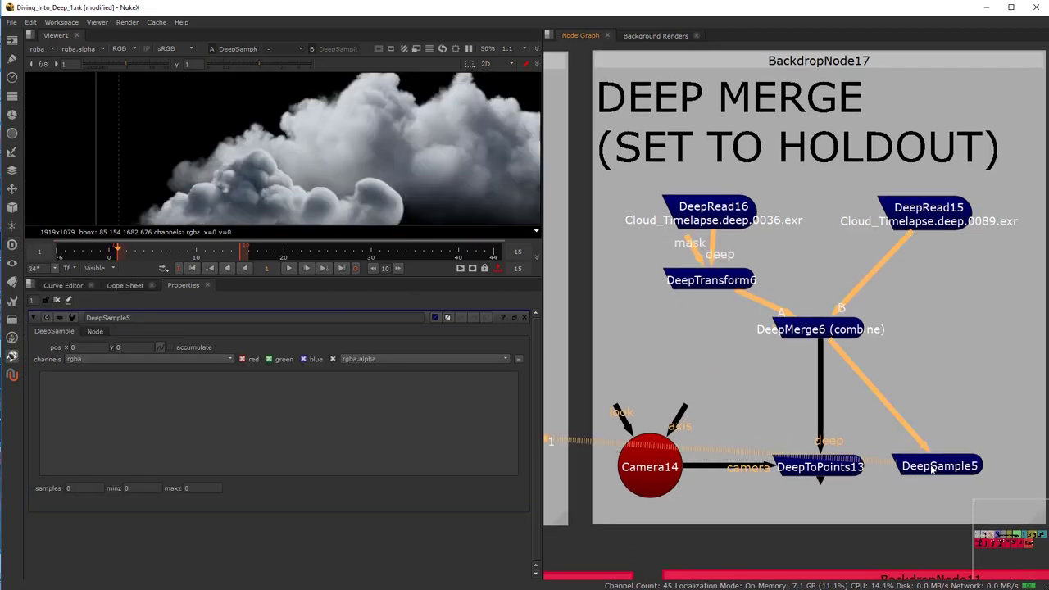
key(f)
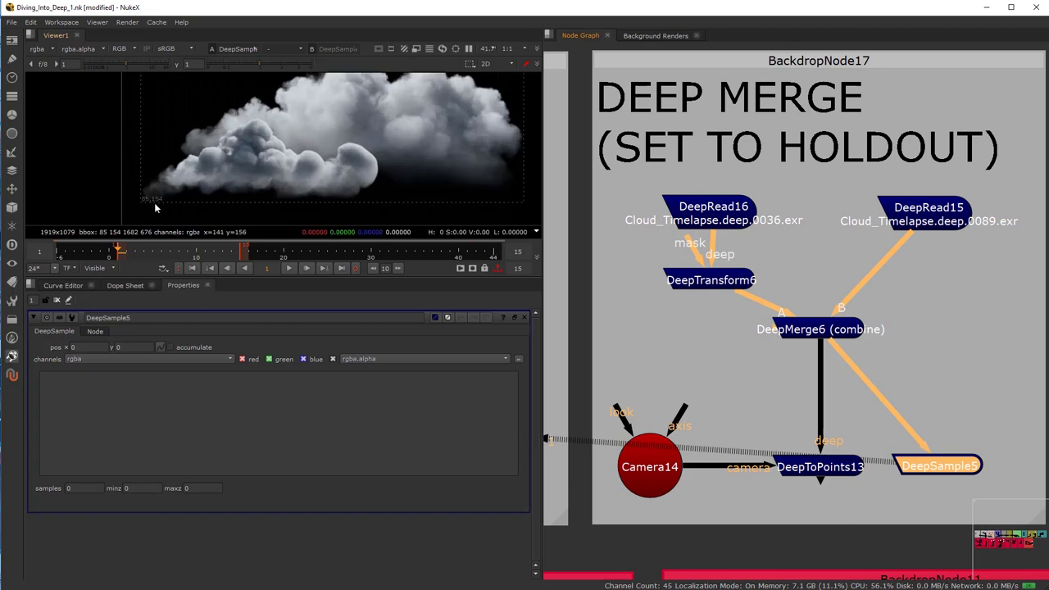
scroll(249, 176, down, 2)
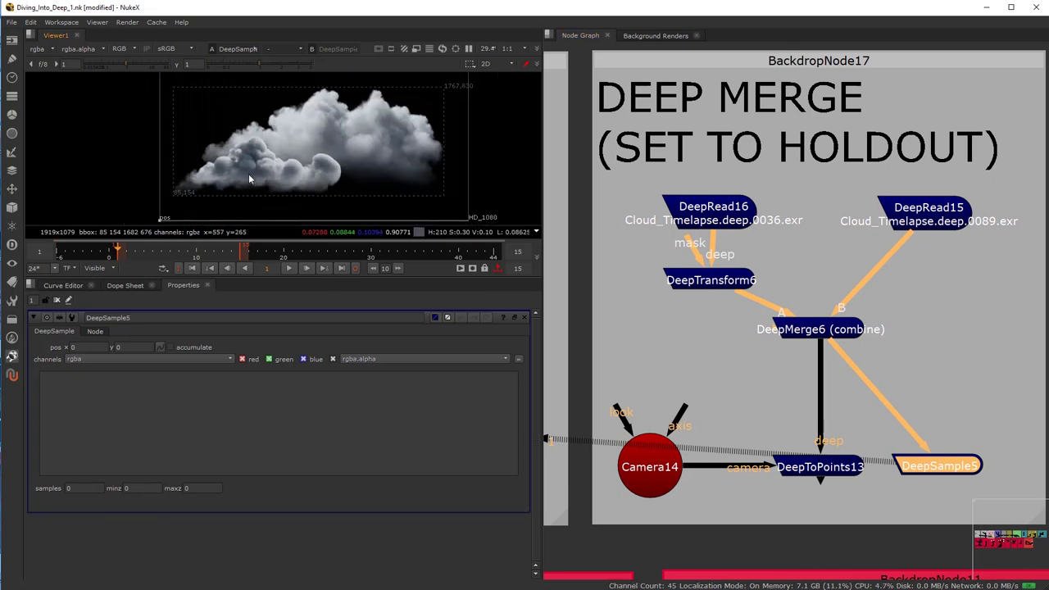
drag(162, 212, 265, 157)
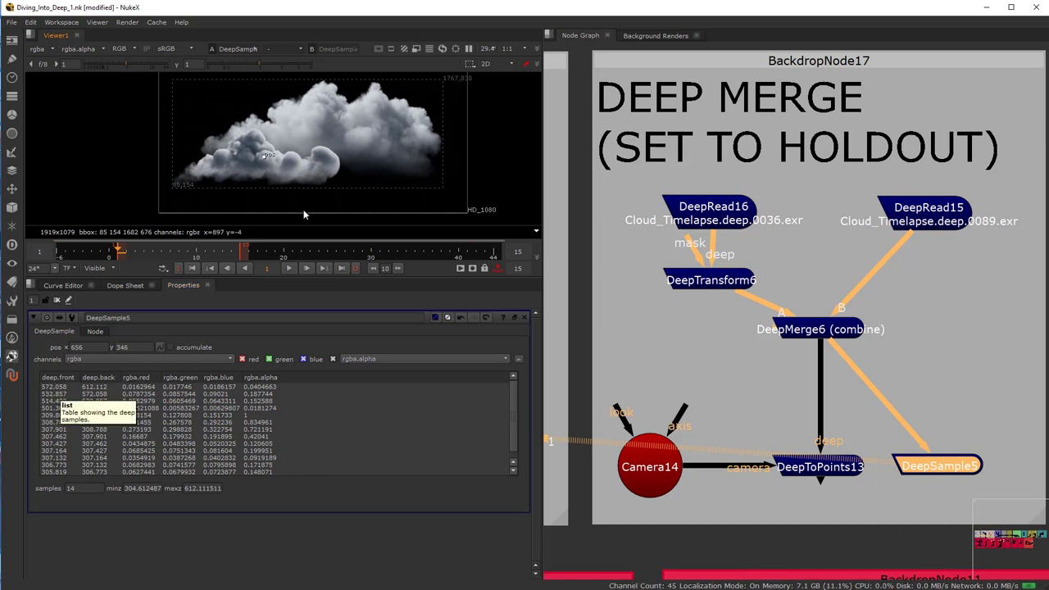
drag(264, 157, 293, 129)
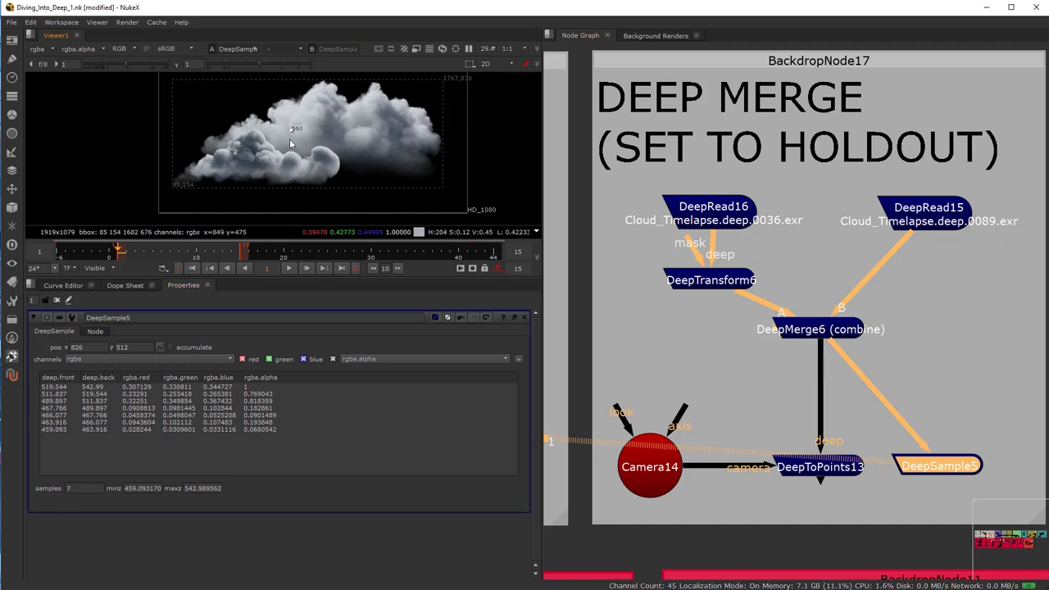
drag(940, 474, 940, 461)
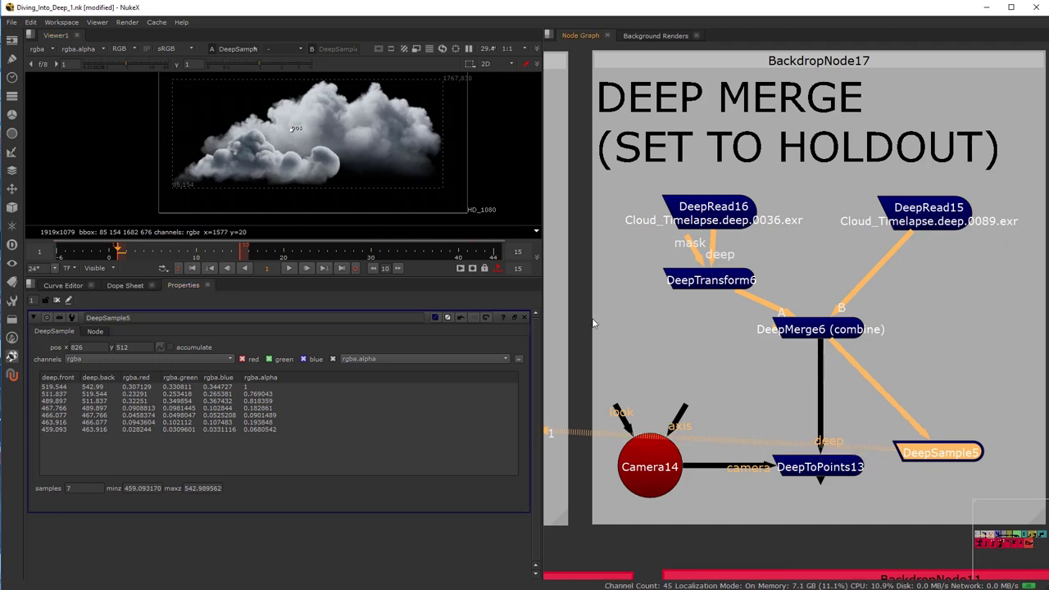
key(Delete)
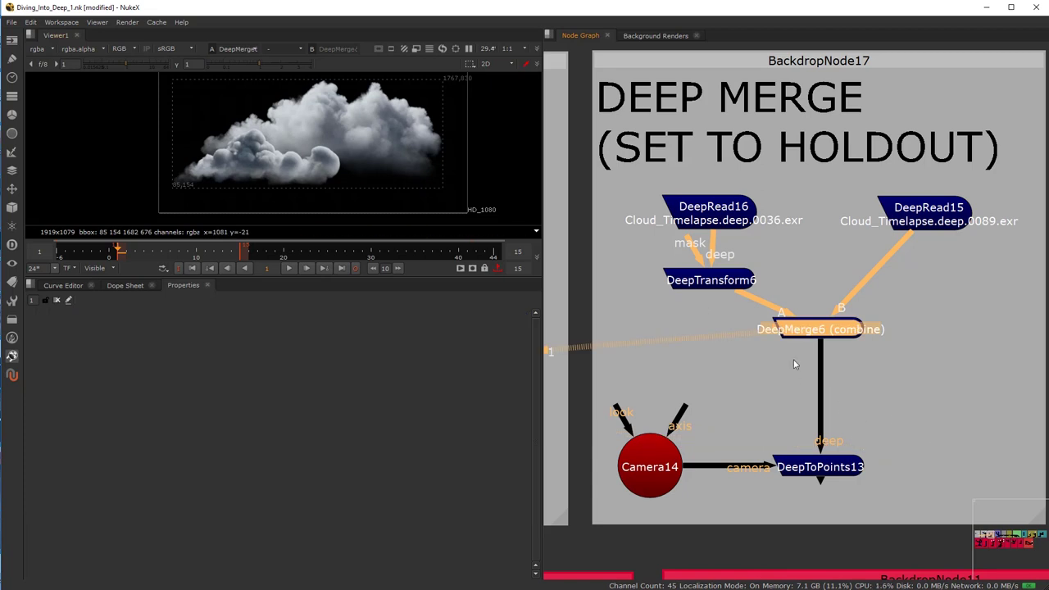
Step: View DeepToPoints13 in 3D and set DeepTransform6's translate z to 200
click(834, 465)
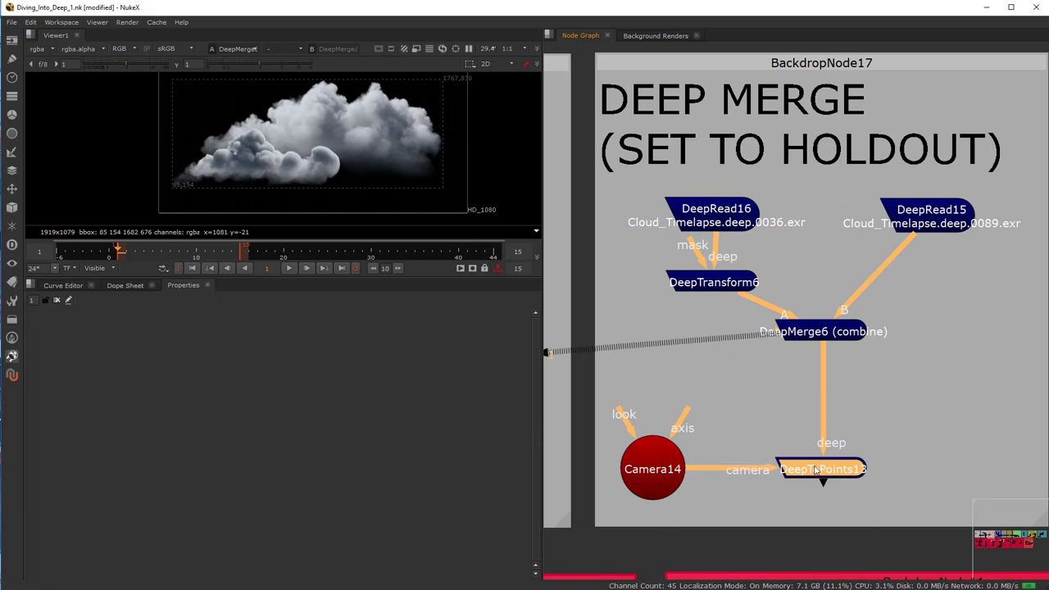
key(1)
click(719, 287)
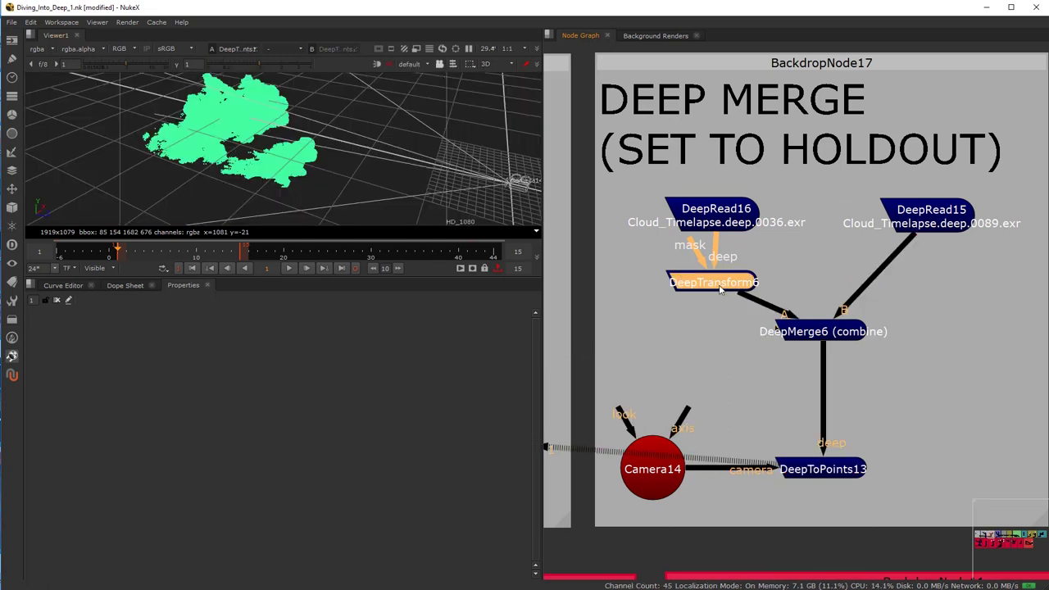
double_click(720, 287)
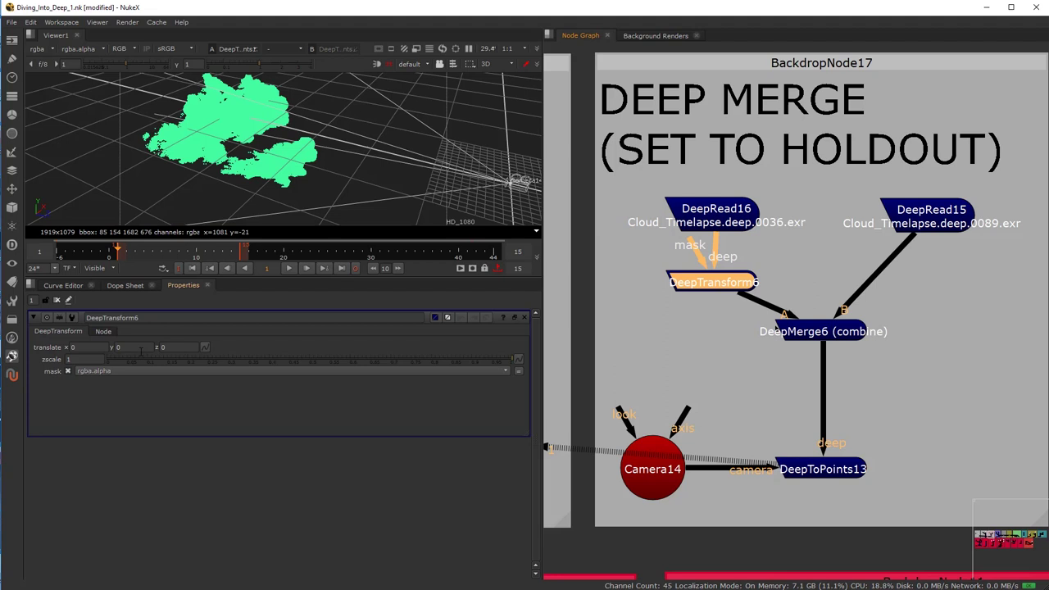
click(167, 347)
text(200)
key(Return)
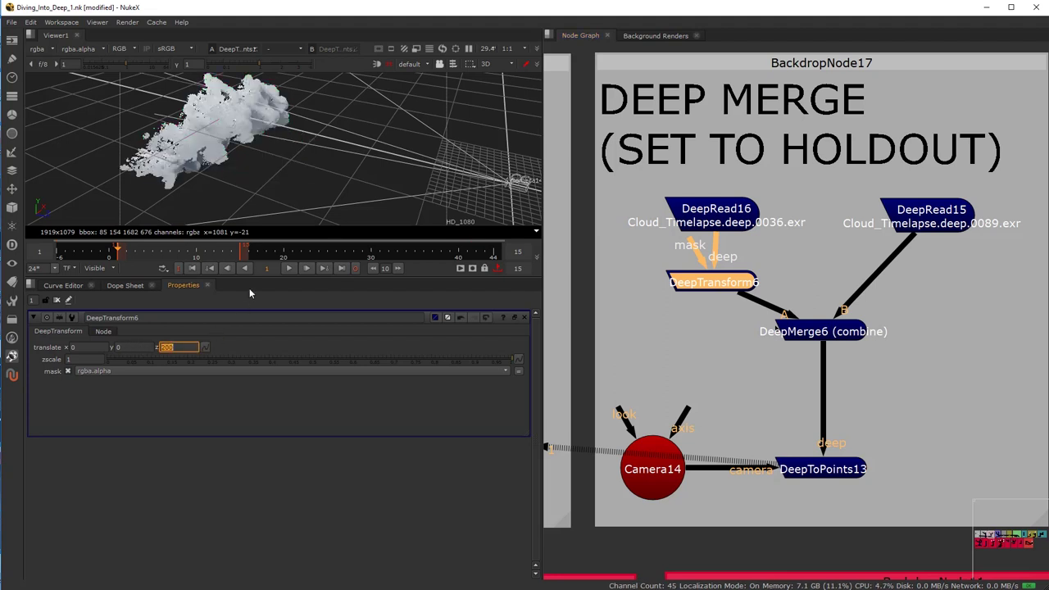
Step: Re-enter translate z as 100, then step it up to 230 while orbiting the view
mouse_move(207, 189)
mouse_down()
mouse_move(285, 193)
mouse_move(230, 203)
mouse_move(224, 194)
mouse_up()
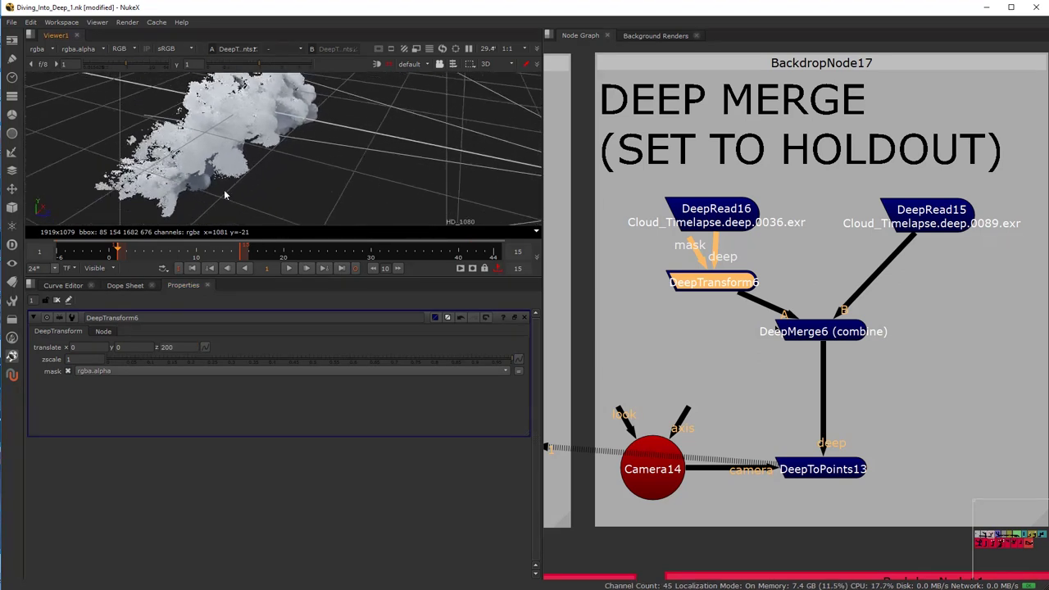
click(162, 347)
click(163, 347)
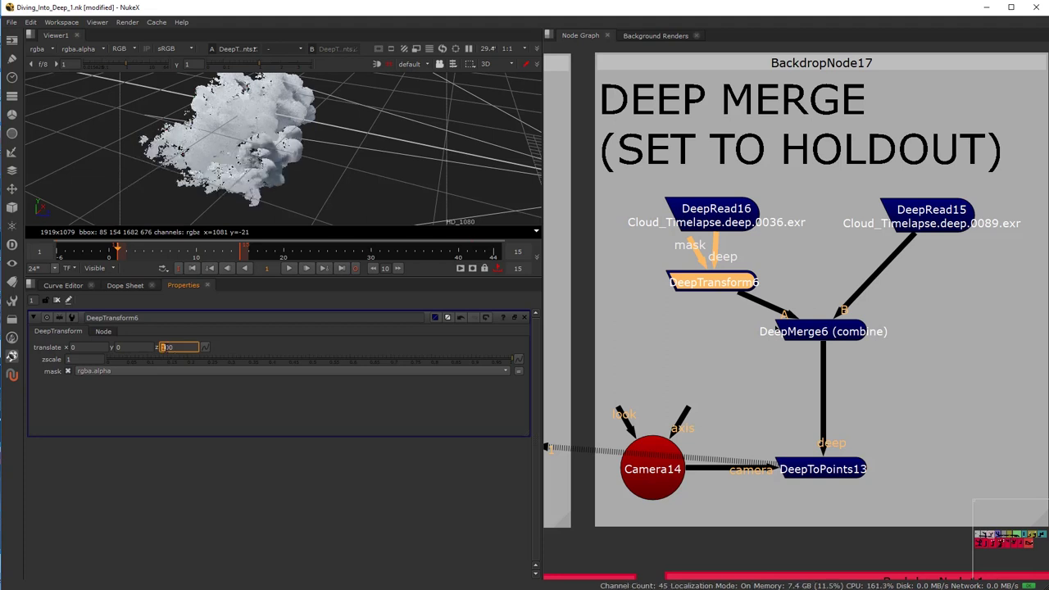
drag(349, 203, 153, 327)
click(167, 347)
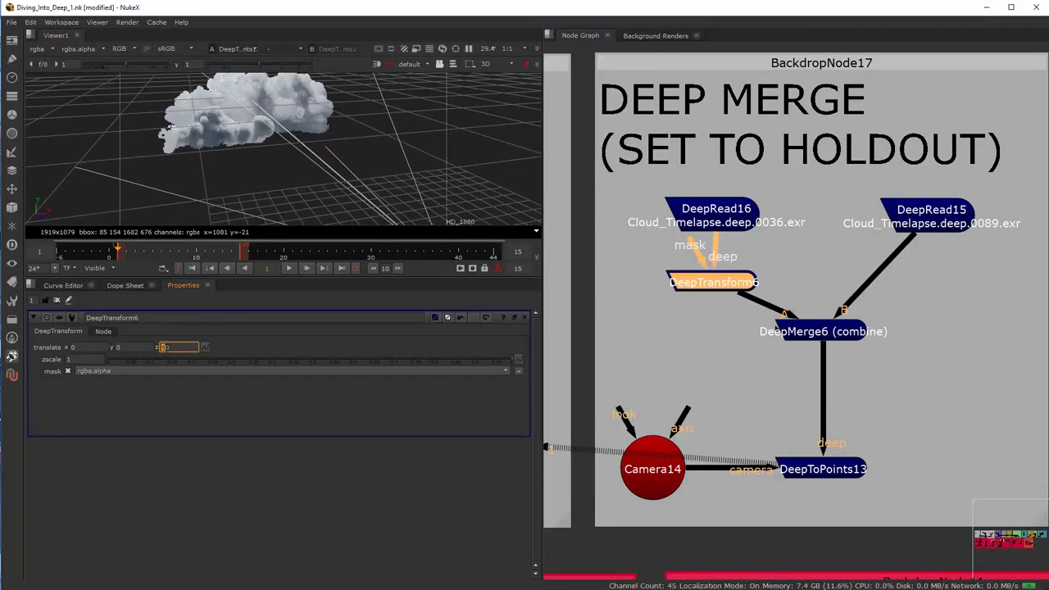
key(Return)
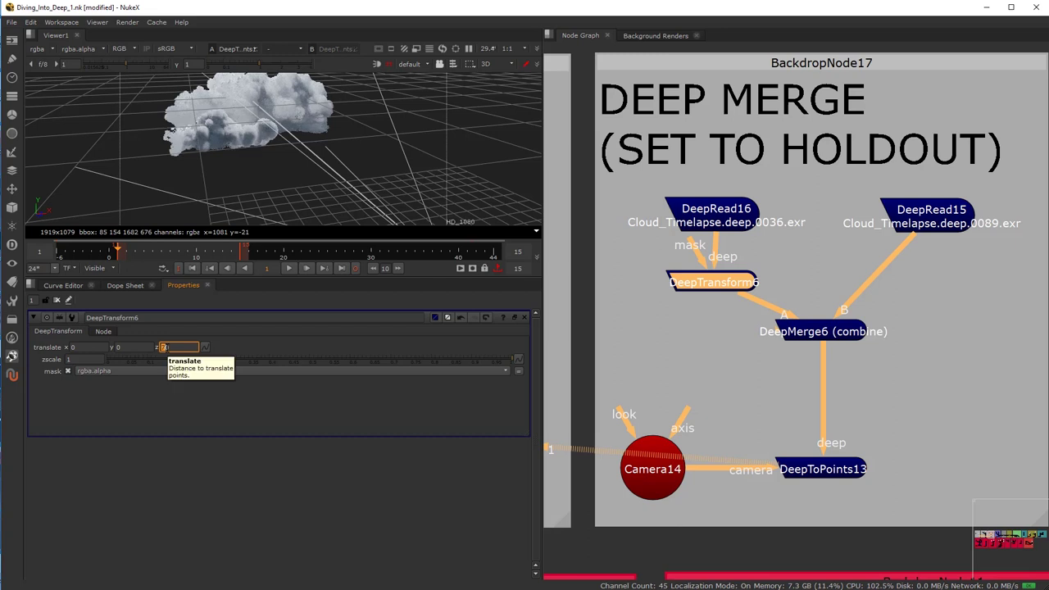
key(Up)
key(Up)
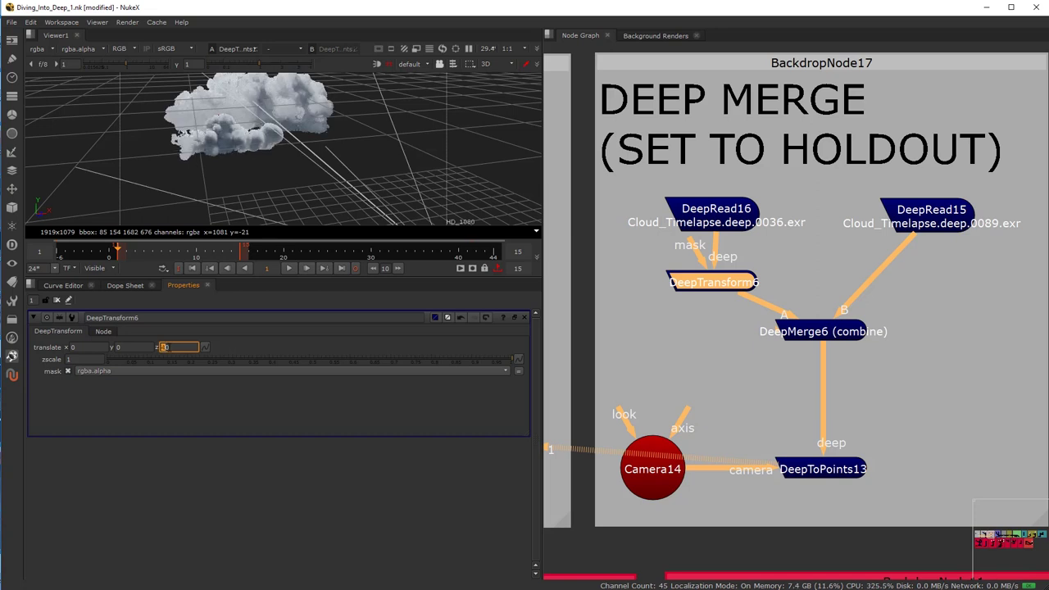
key(Up)
key(Up)
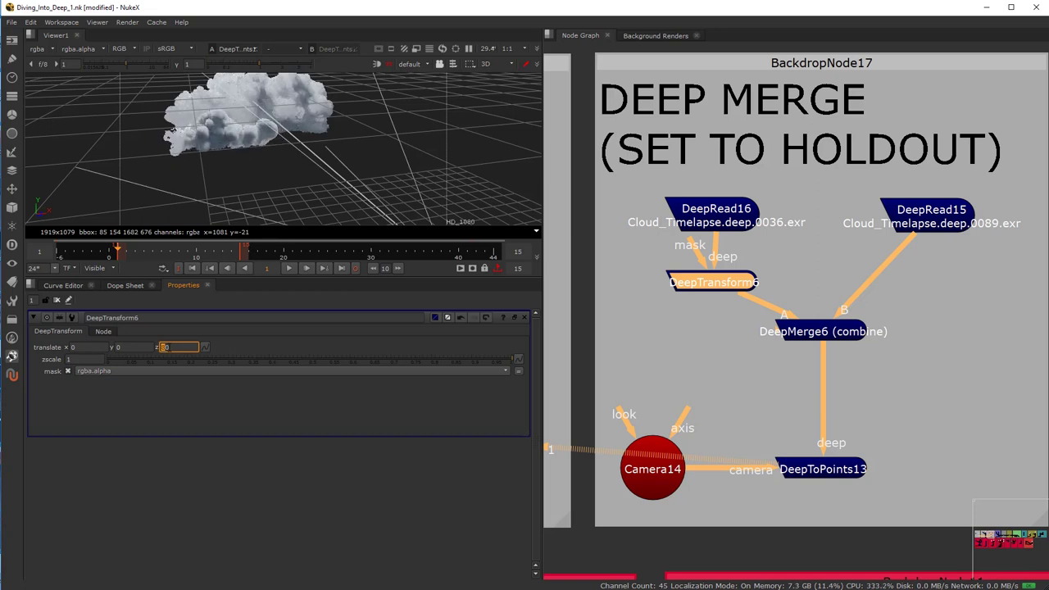
key(Up)
key(Up)
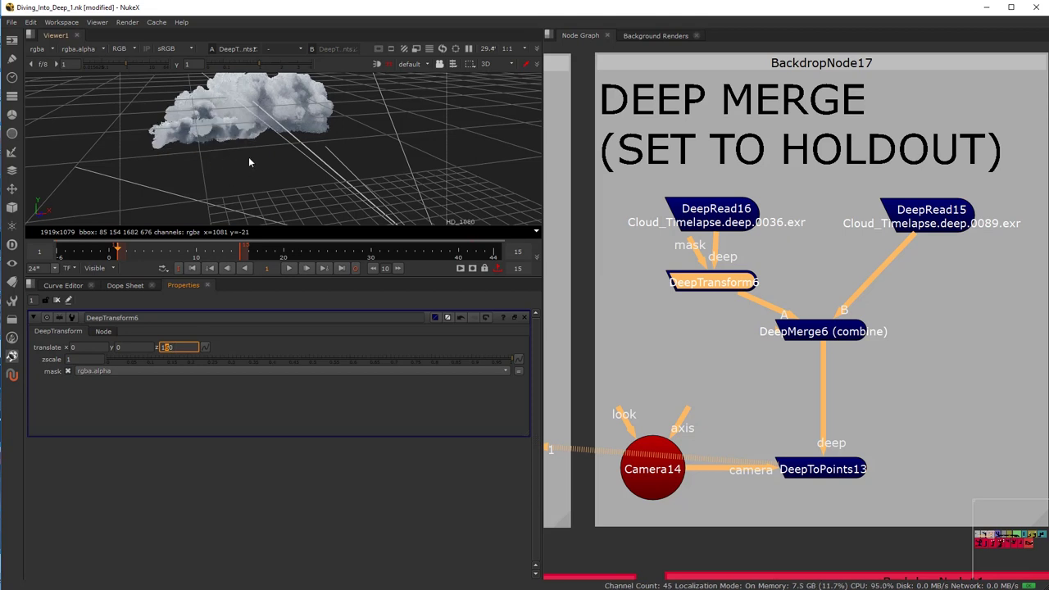
key(Up)
key(Up)
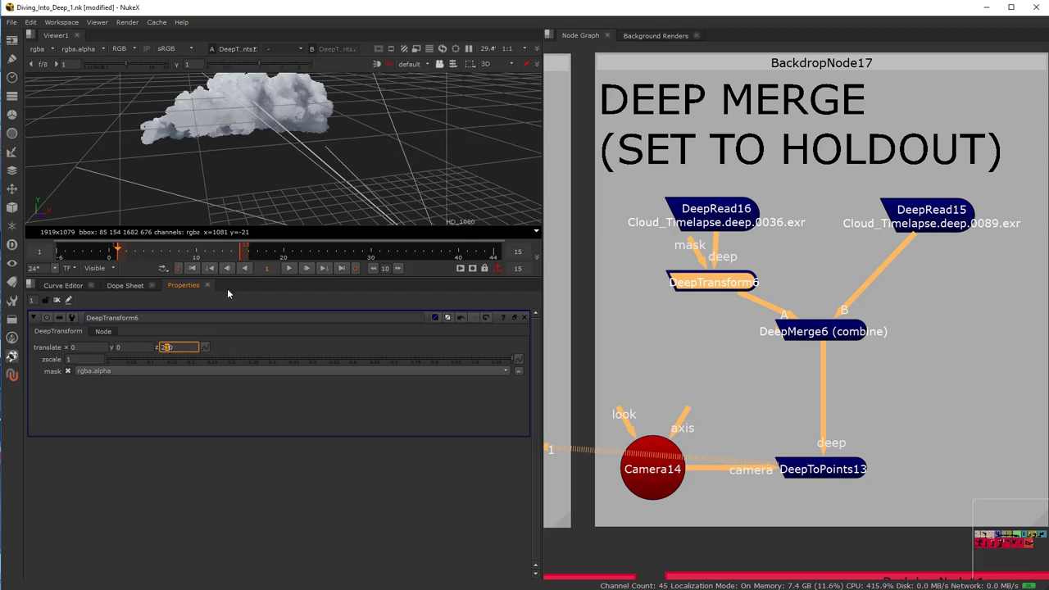
click(807, 465)
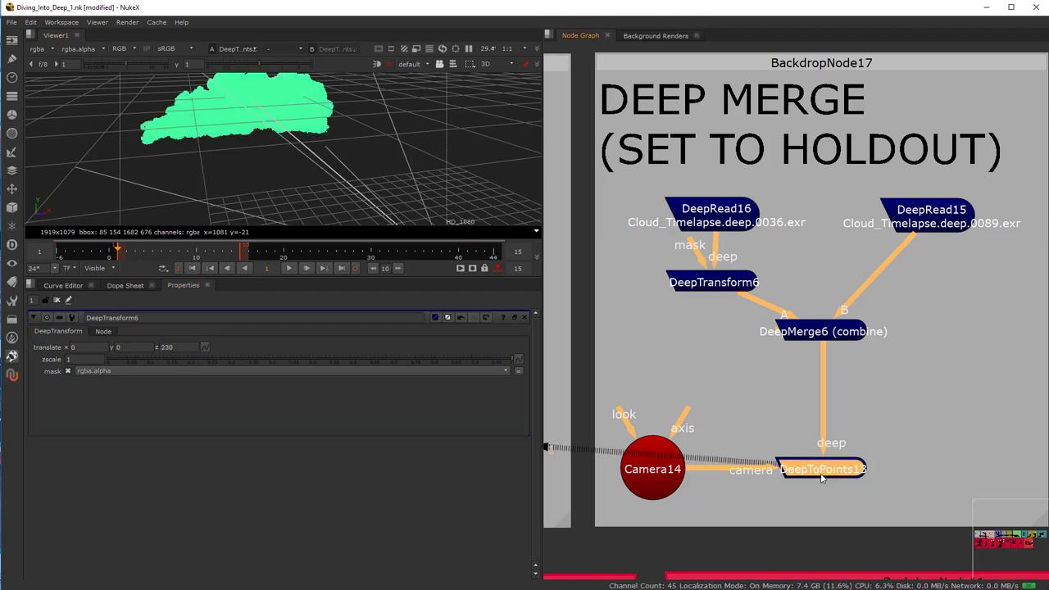
Step: View the DeepMerge6 output in 2D, fit the HD frame, and enlarge the viewer
click(823, 331)
key(1)
click(713, 311)
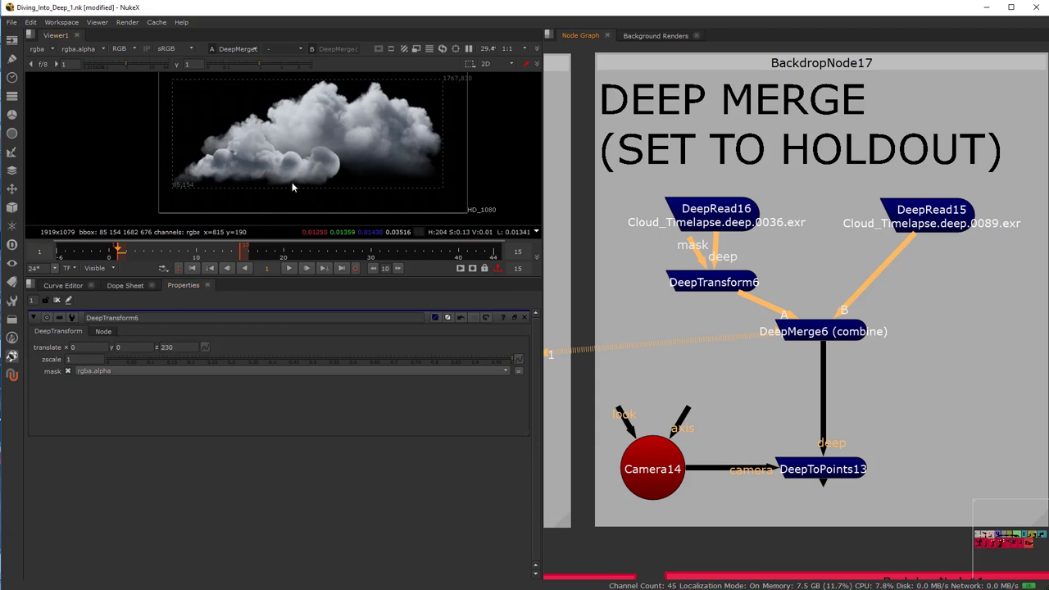
key(f)
drag(266, 279, 201, 373)
Step: Set DeepTransform6 translate z to 10 and translate y to 221
click(167, 442)
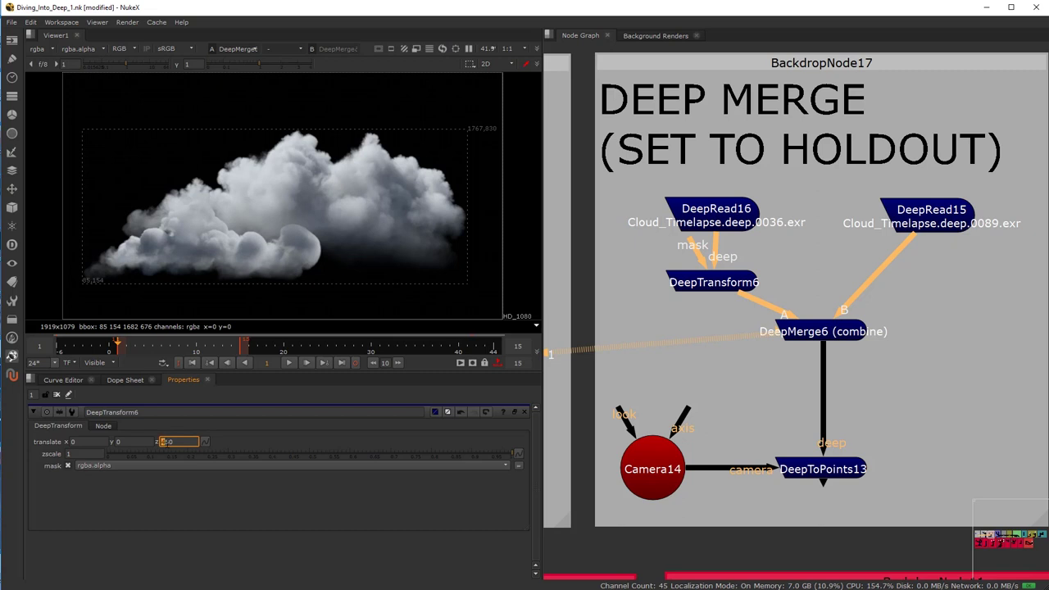
text(1)
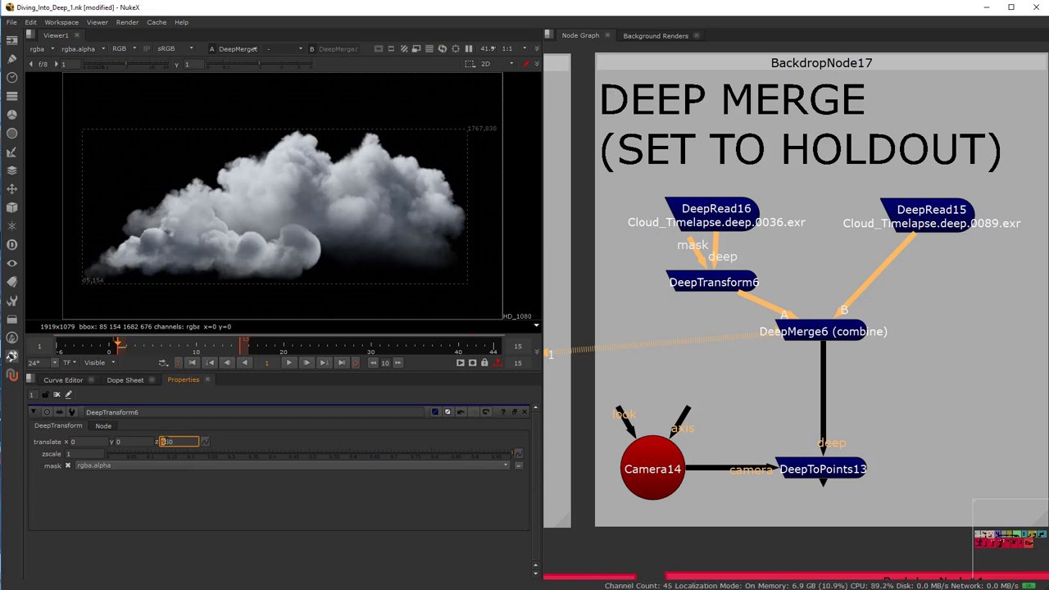
click(134, 442)
text(1)
text(8)
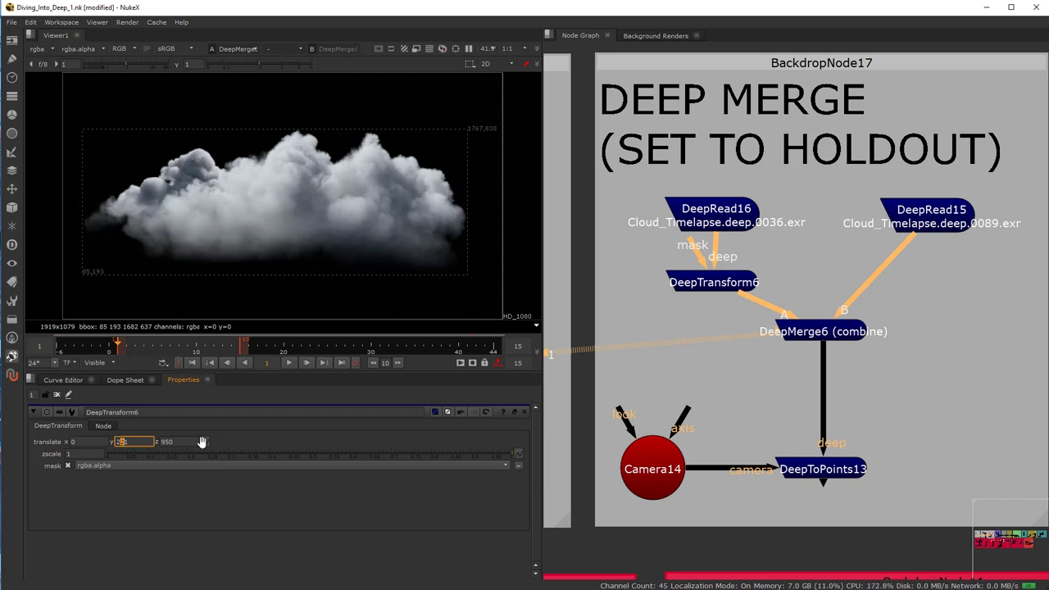
click(165, 442)
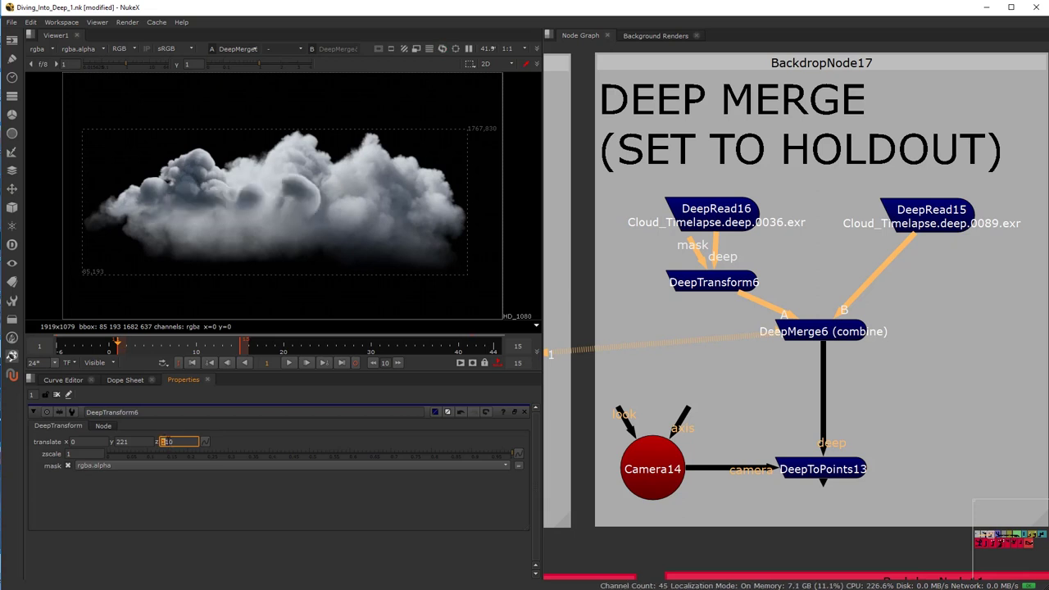
scroll(225, 196, up, 2)
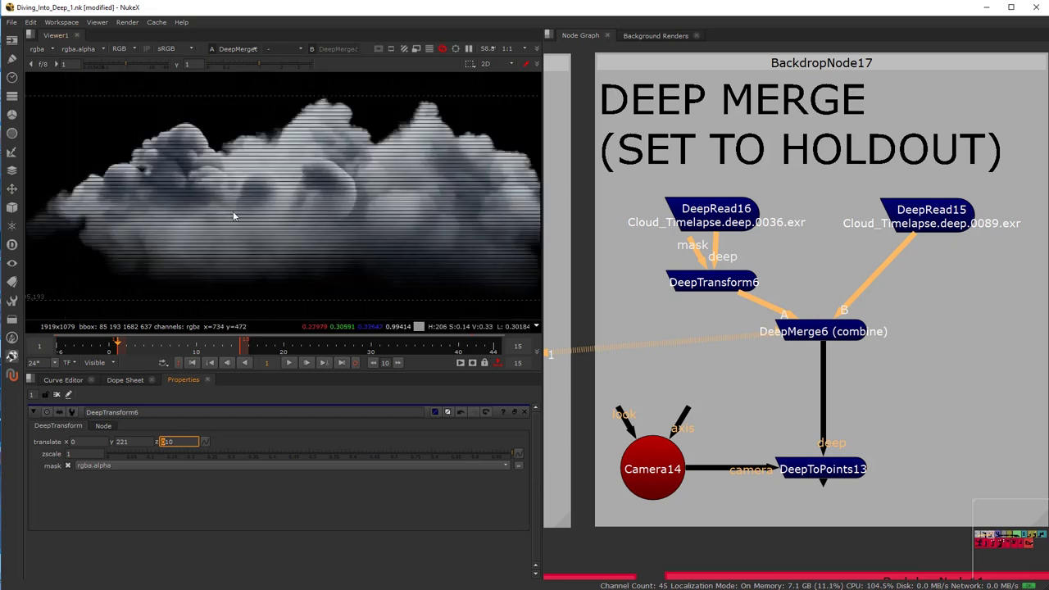
Step: Set DeepTransform6 translate x to 478
click(74, 441)
text(15)
key(Return)
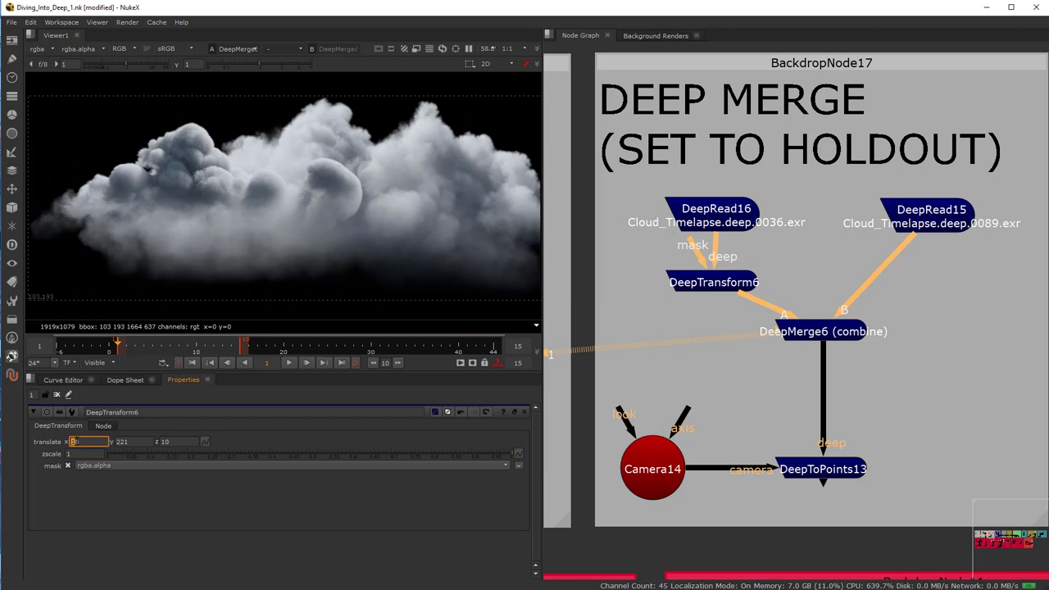
text(150)
key(Return)
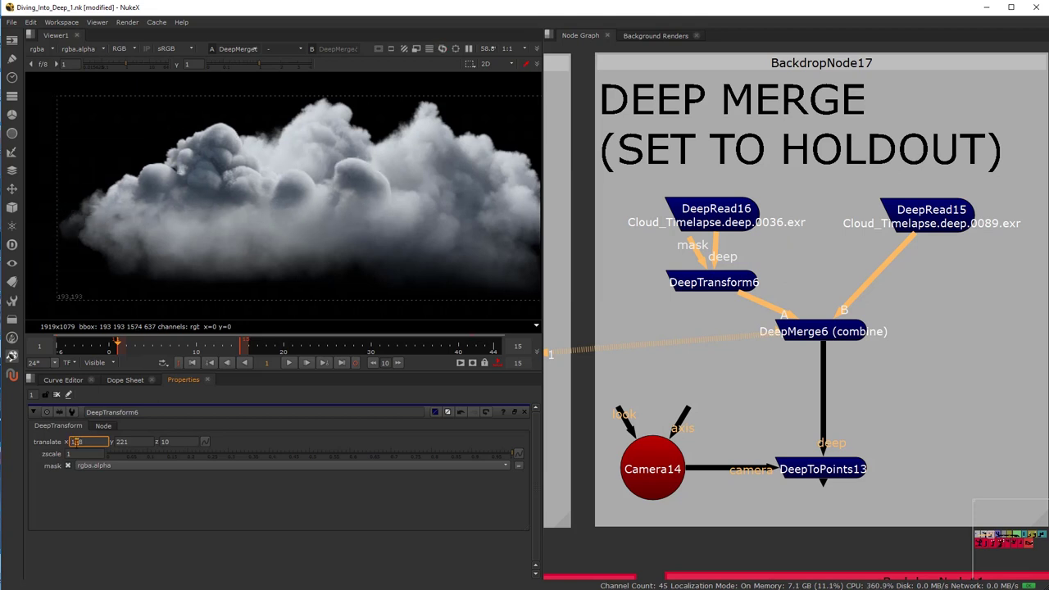
scroll(76, 441, up, 3)
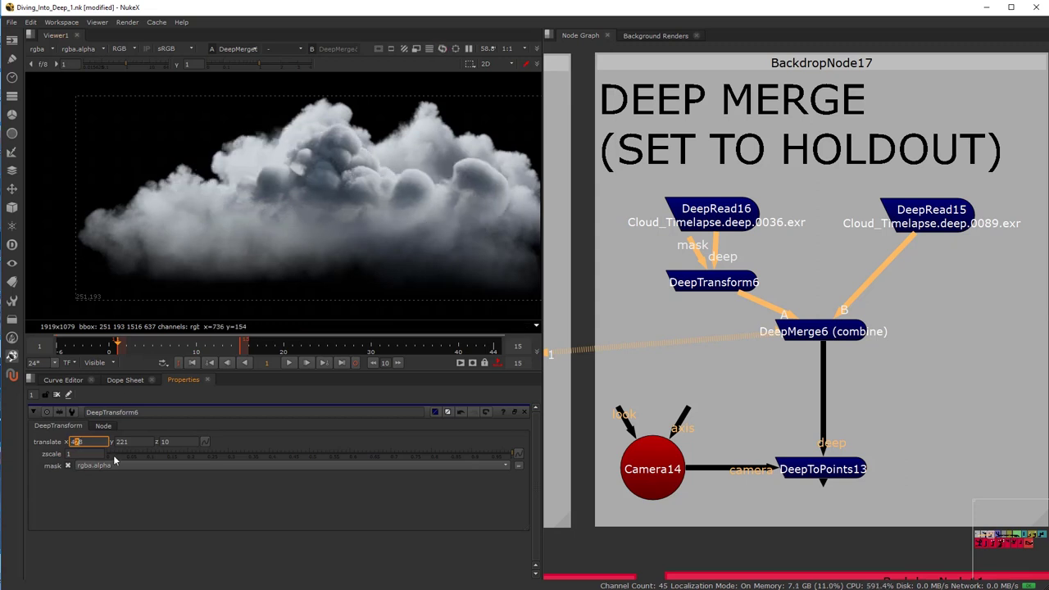
Step: Adjust DeepTransform6 translate z to 120 using the scroll wheel
click(163, 441)
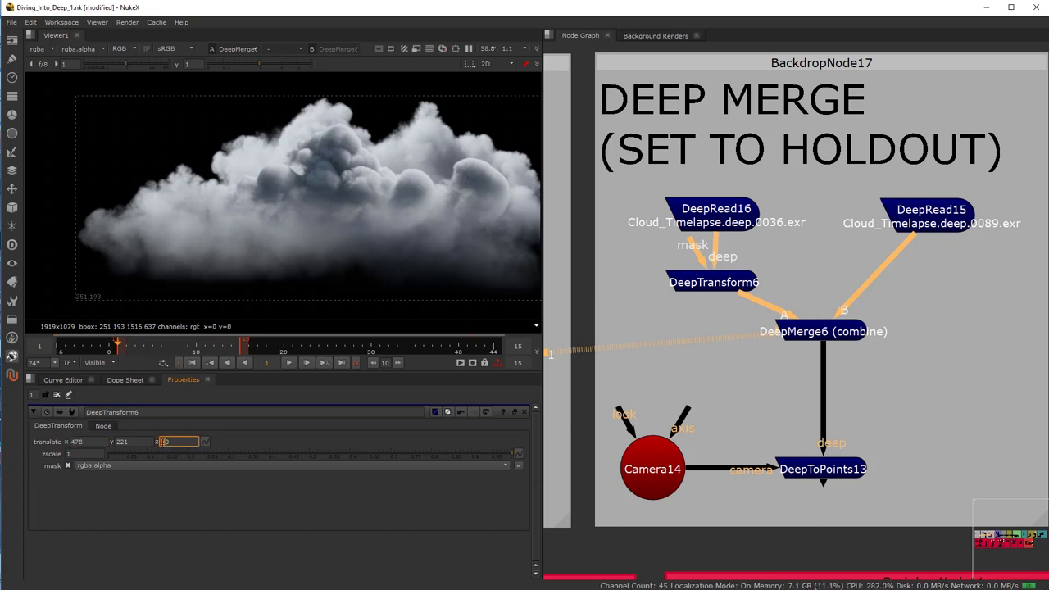
text(-10)
scroll(168, 442, up, 3)
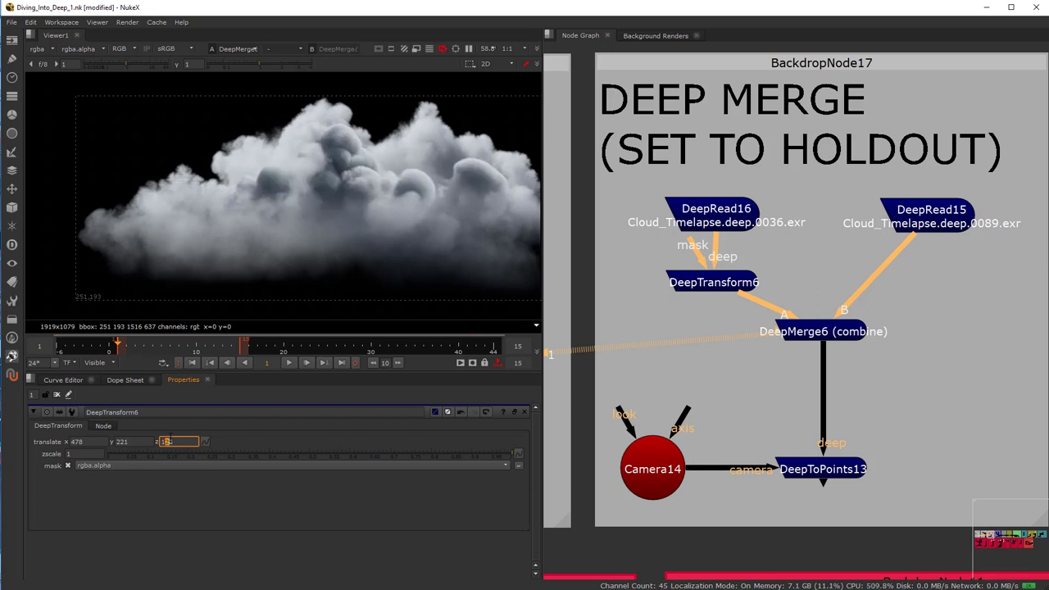
scroll(840, 438, down, 5)
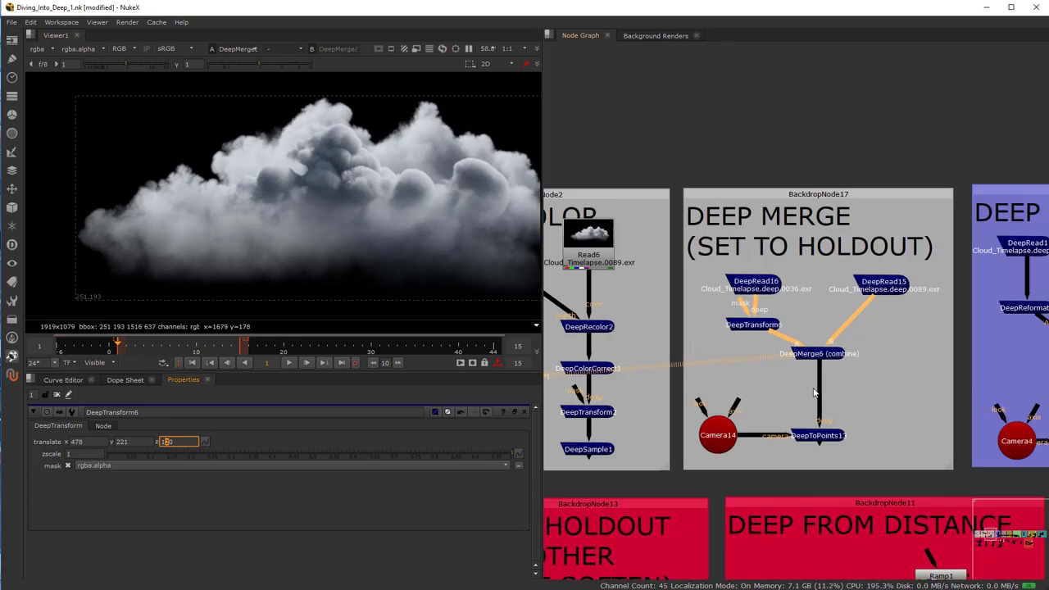
Step: Zoom out and pan the Node Graph to the DEEP REFORMAT and DEEP WRITE backdrops
scroll(696, 274, up, 2)
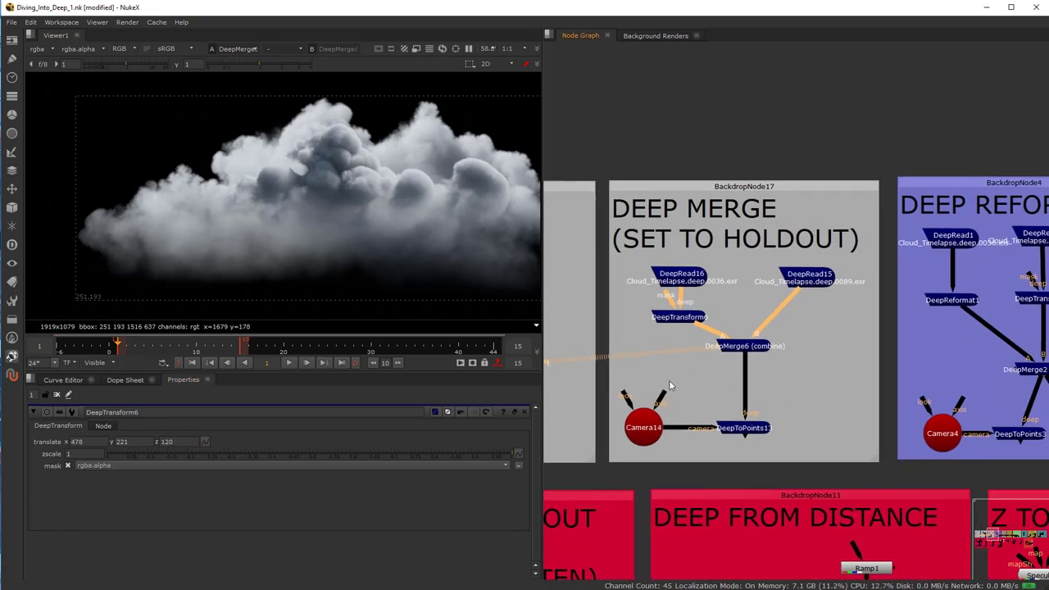
click(799, 381)
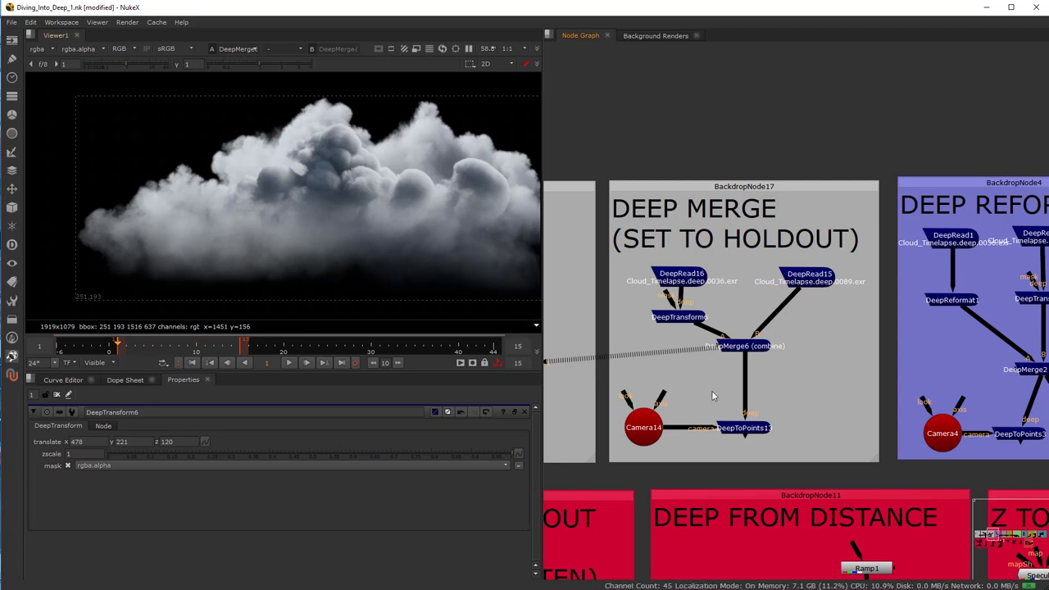
scroll(656, 344, up, 5)
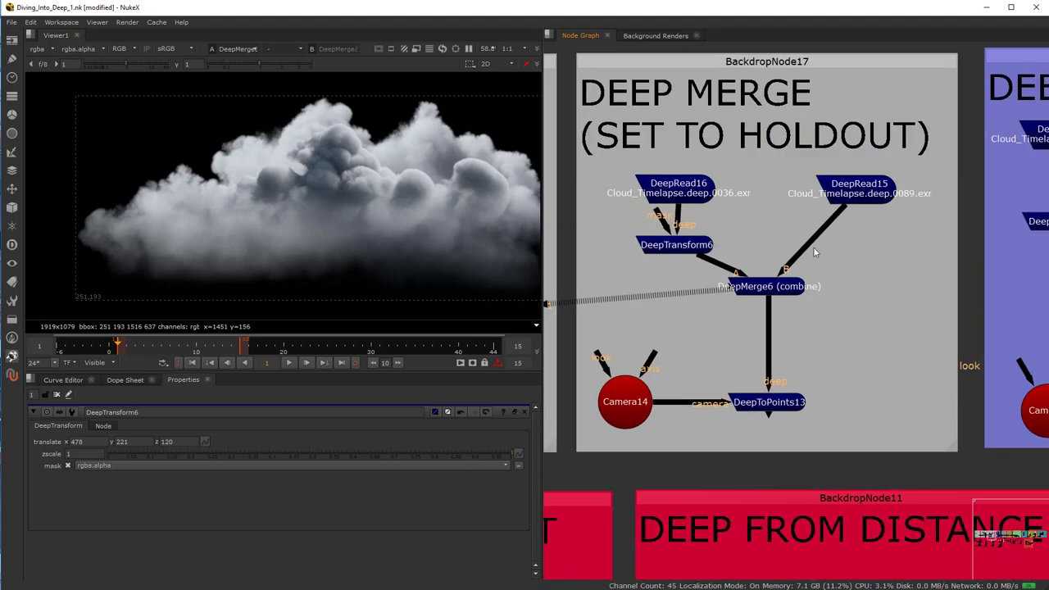
click(767, 403)
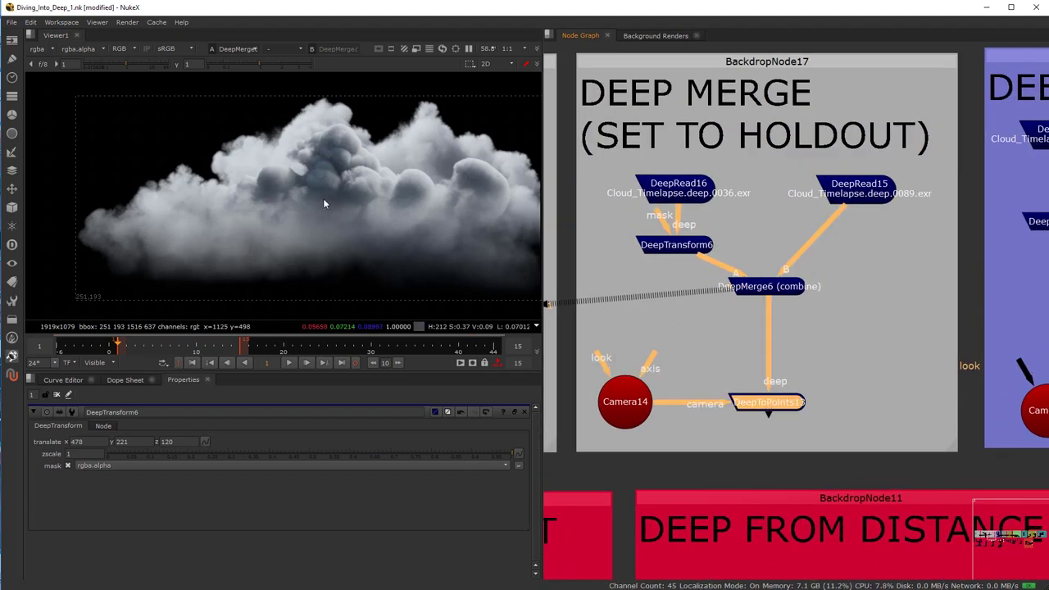
scroll(700, 312, down, 2)
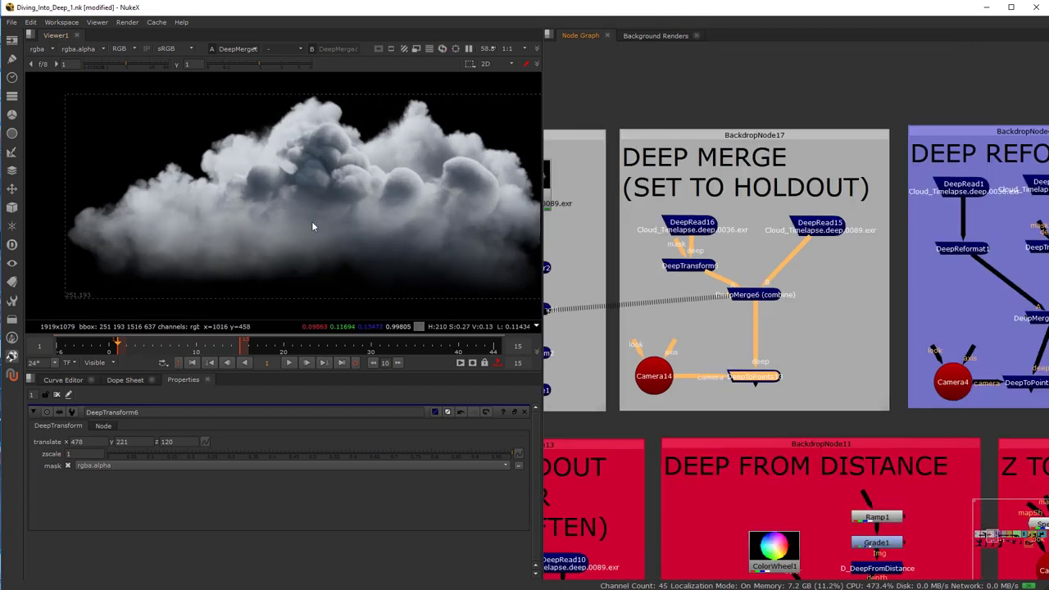
click(695, 266)
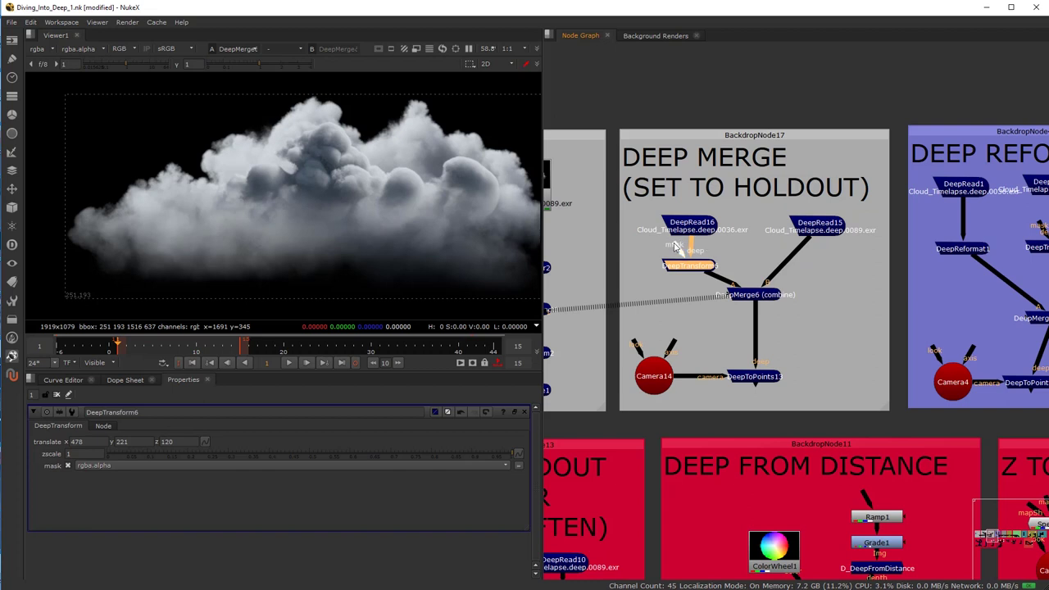
scroll(789, 369, down, 1)
scroll(788, 368, right, 5)
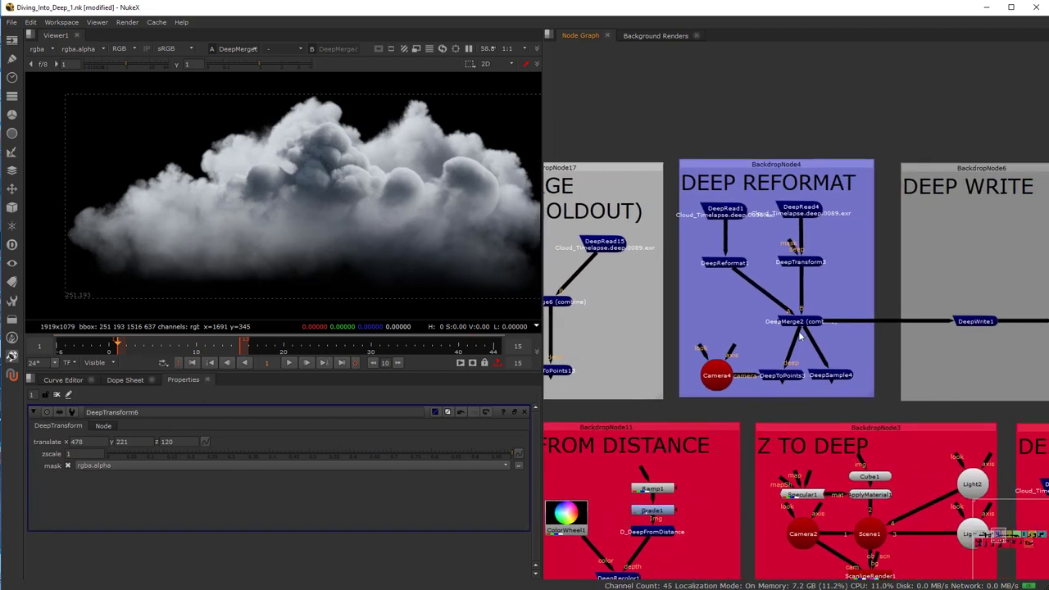
Step: Disable the DeepReformat1 node so DeepMerge2's clouds show unreformatted
scroll(779, 352, up, 2)
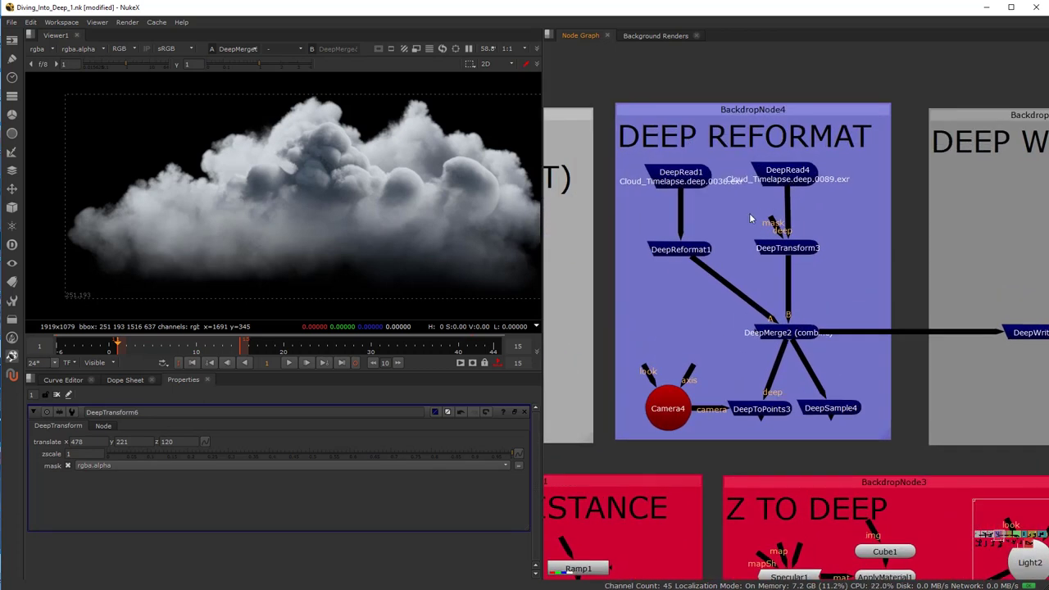
click(788, 334)
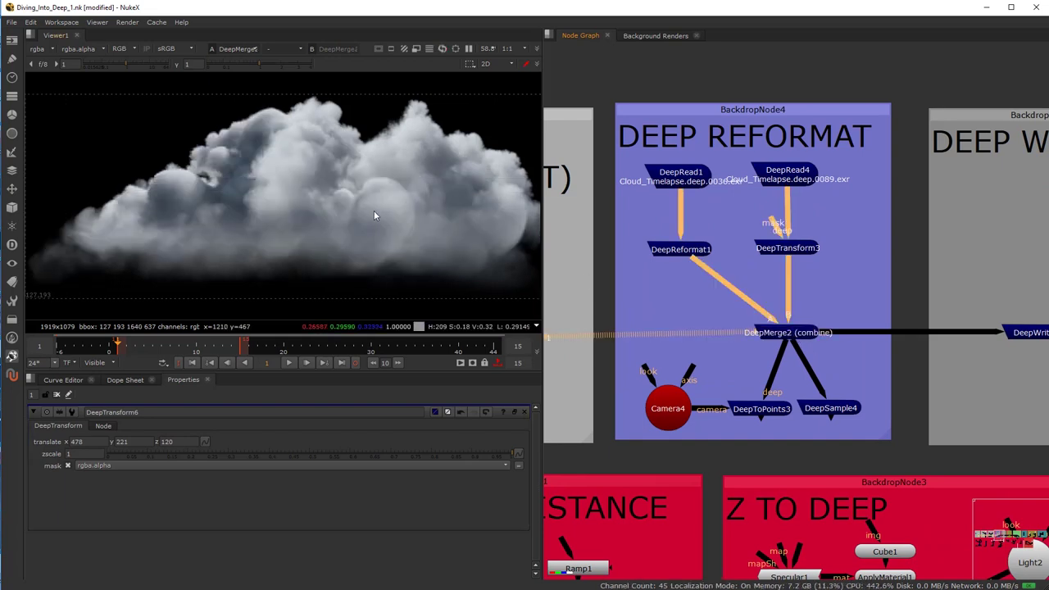
click(690, 252)
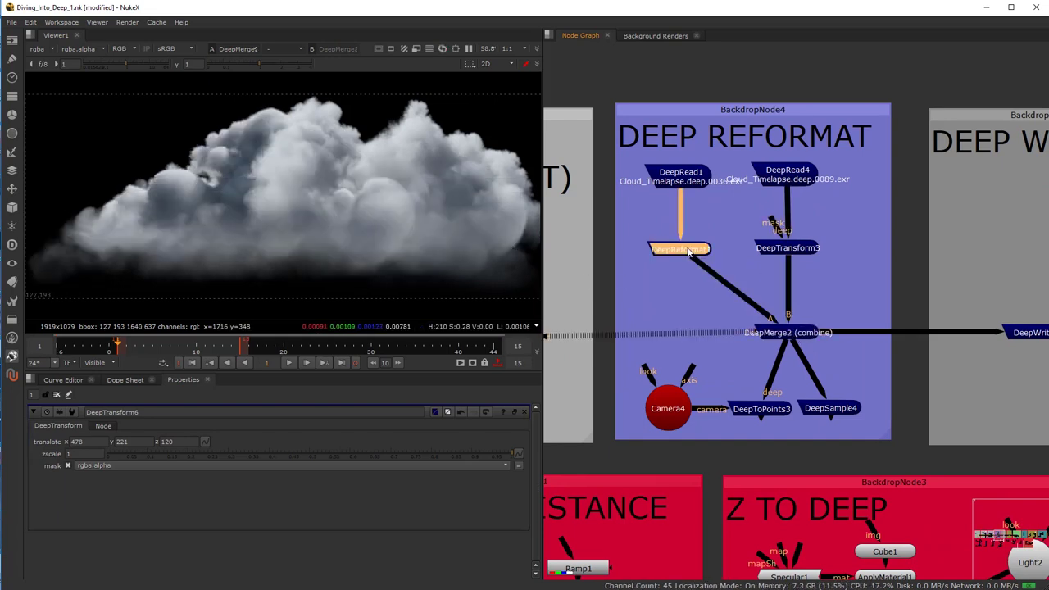
key(d)
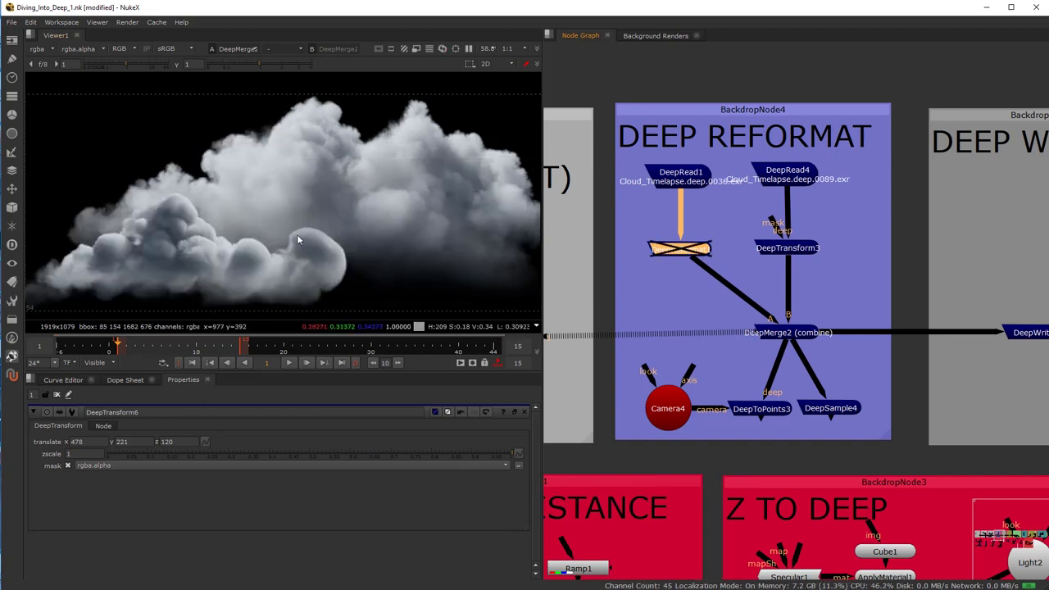
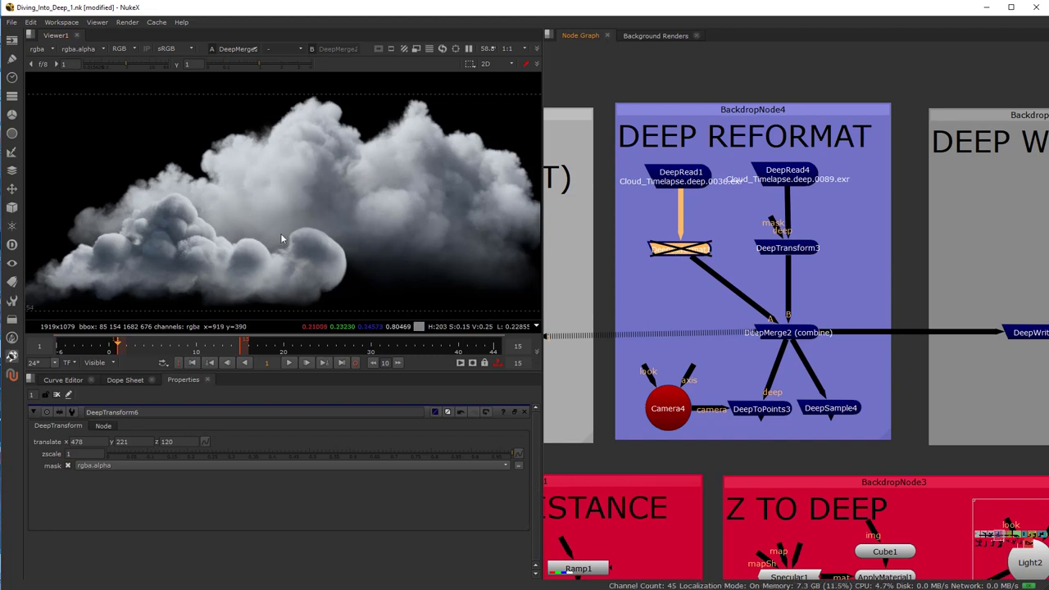
Step: Enable DeepReformat1 and switch its reformat type to scale
double_click(684, 252)
key(d)
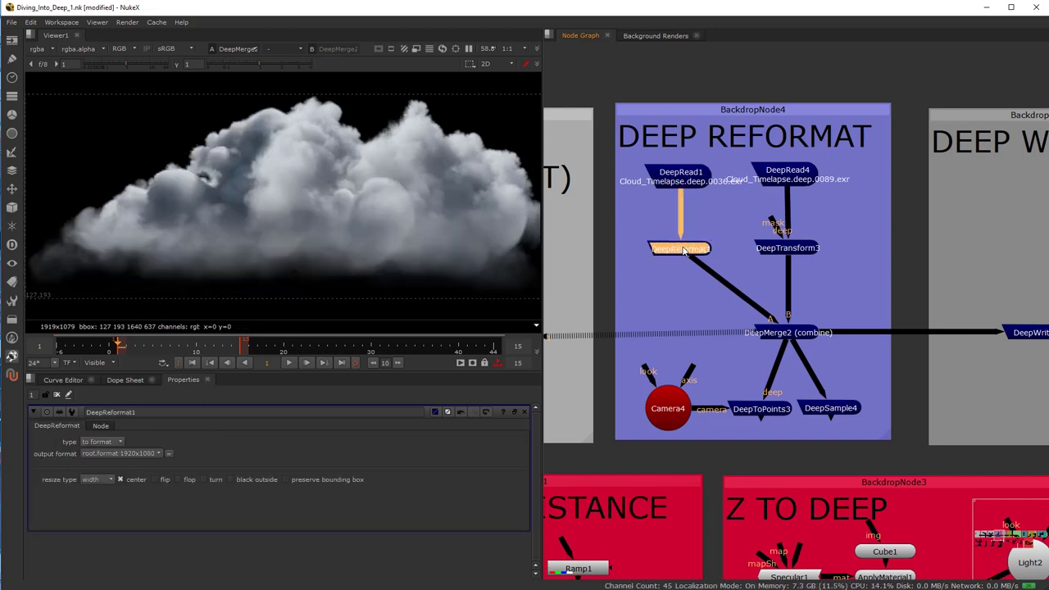
click(104, 442)
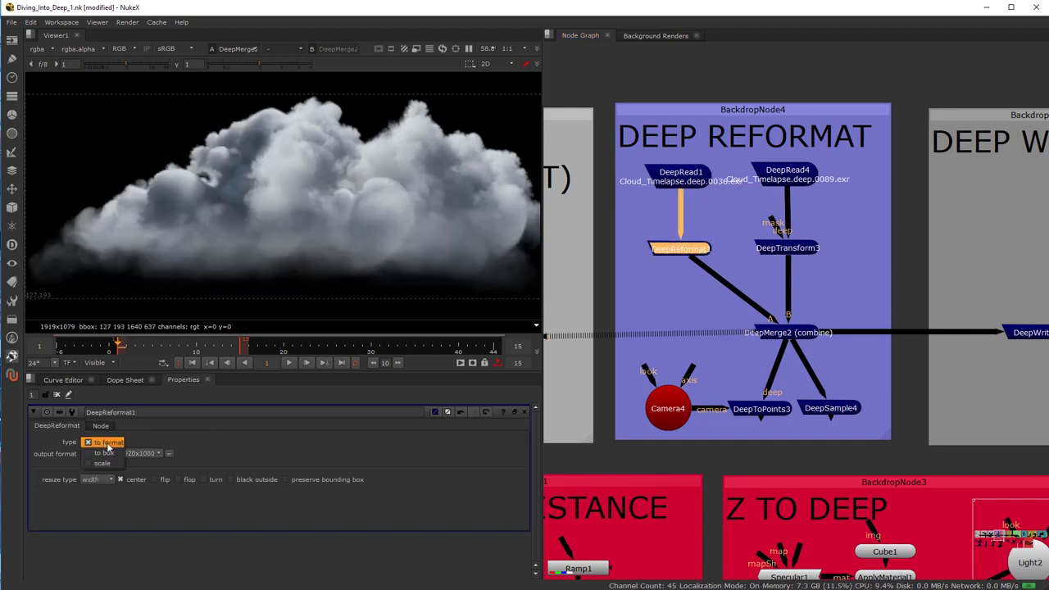
click(111, 464)
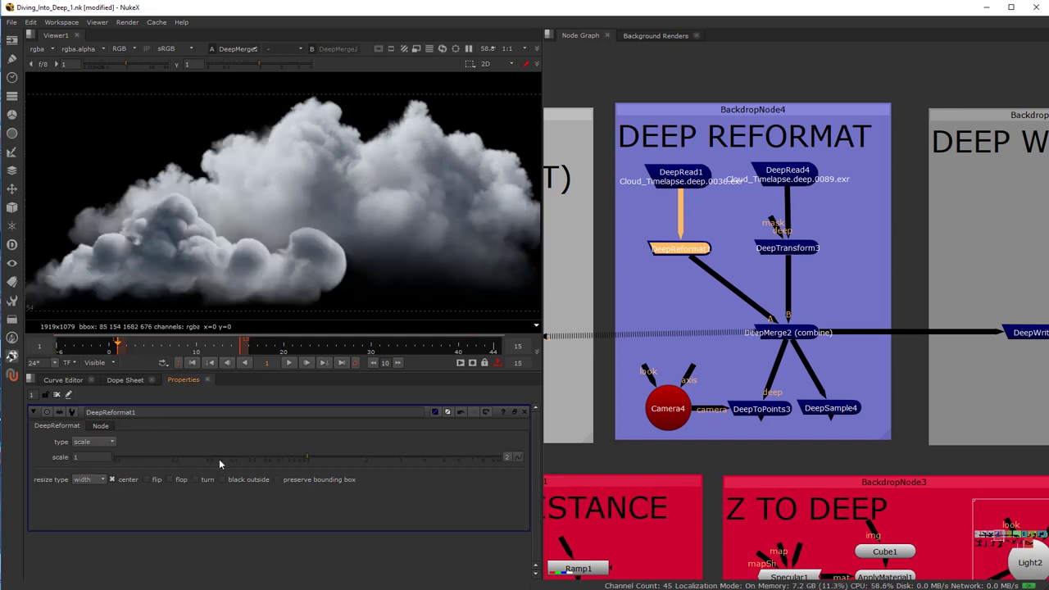
Step: Set the DeepReformat1 scale to 2.18 and view the enlarged cloud through DeepMerge2
click(383, 459)
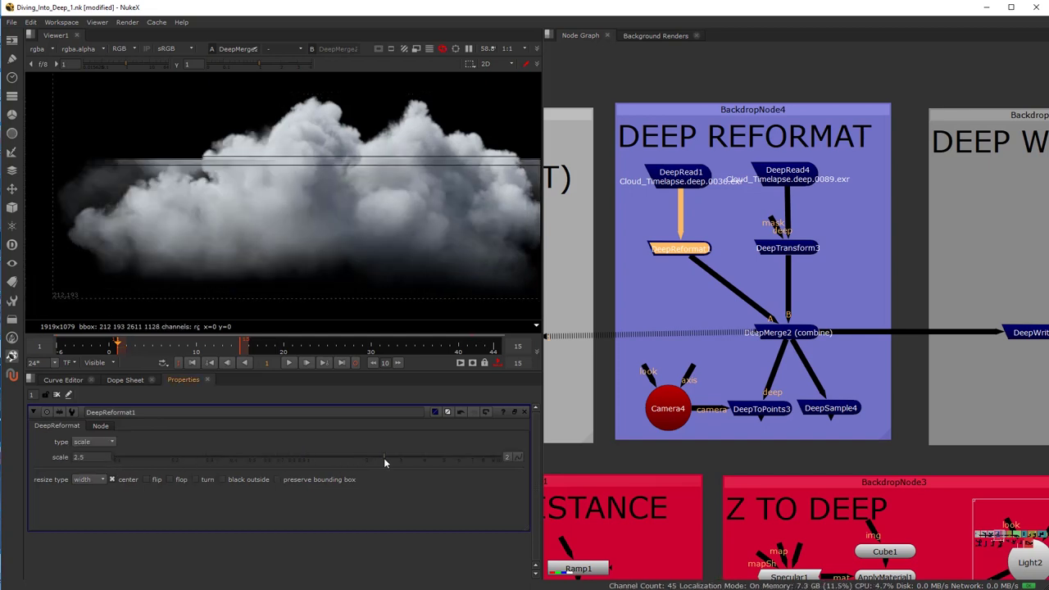
drag(368, 462, 361, 459)
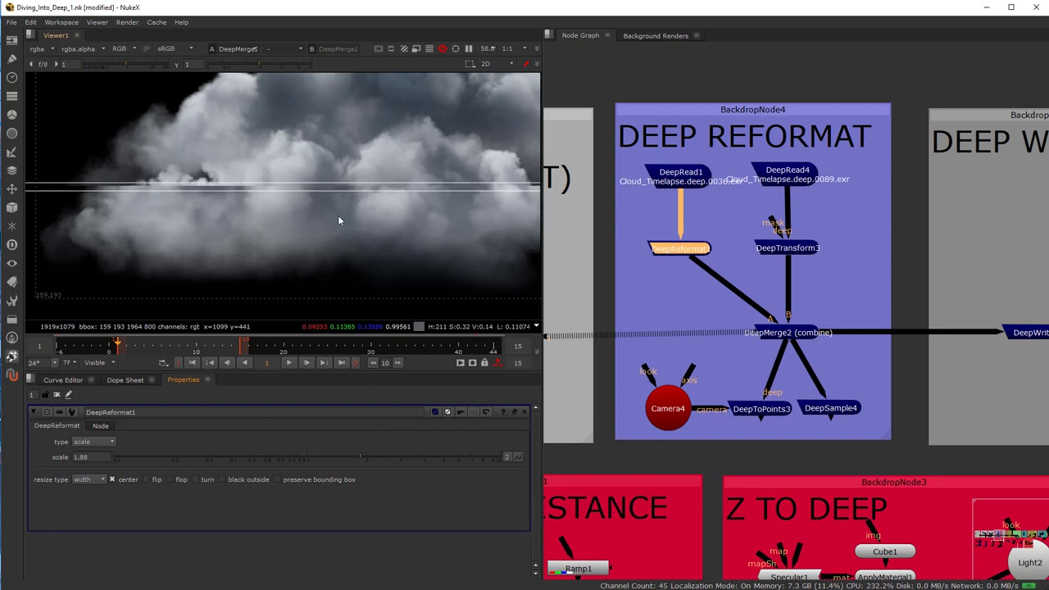
scroll(363, 197, down, 1)
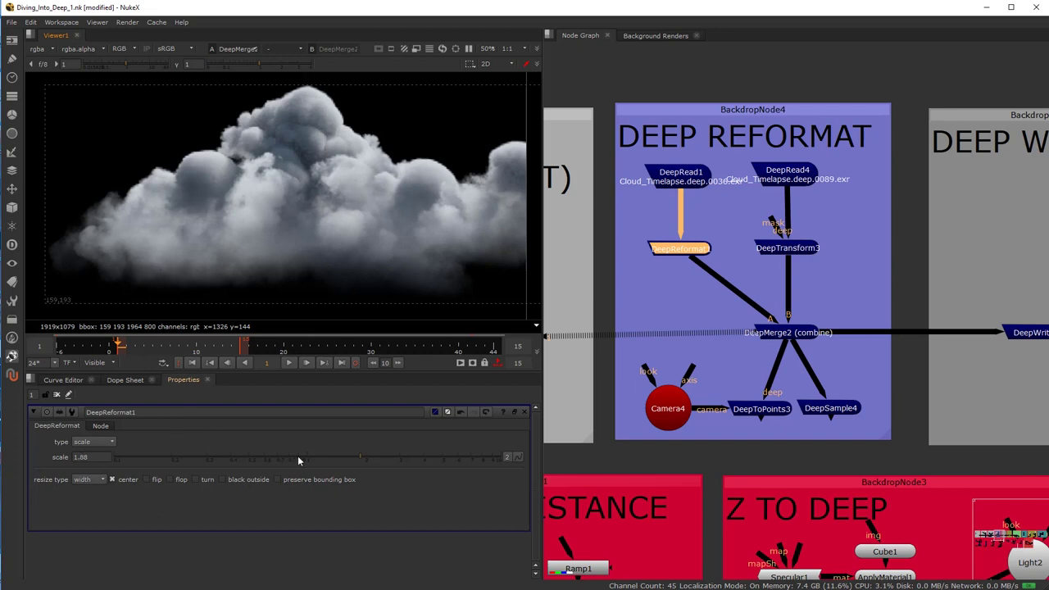
drag(364, 460, 373, 455)
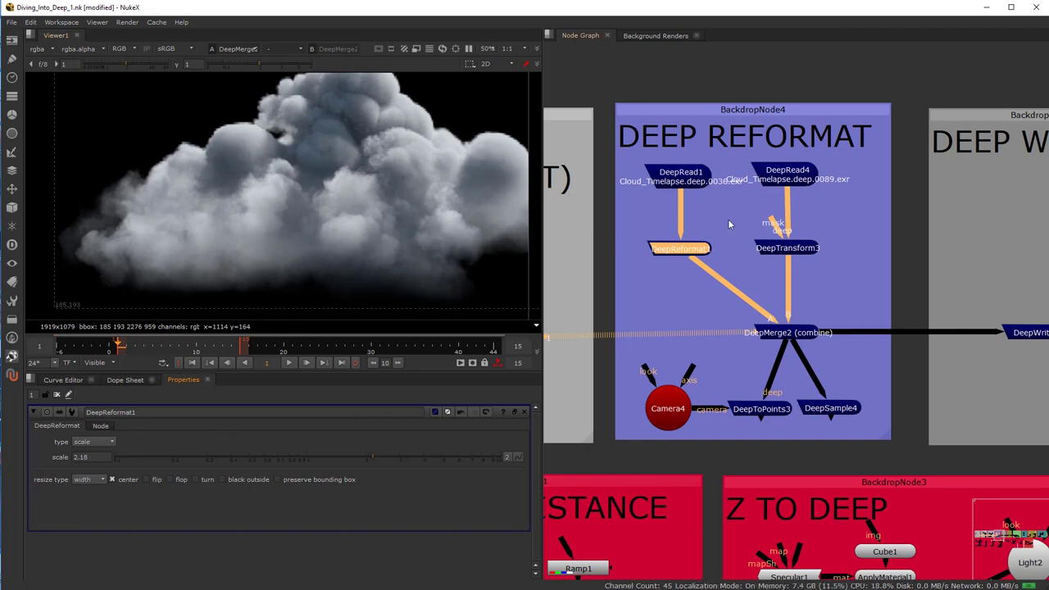
click(783, 332)
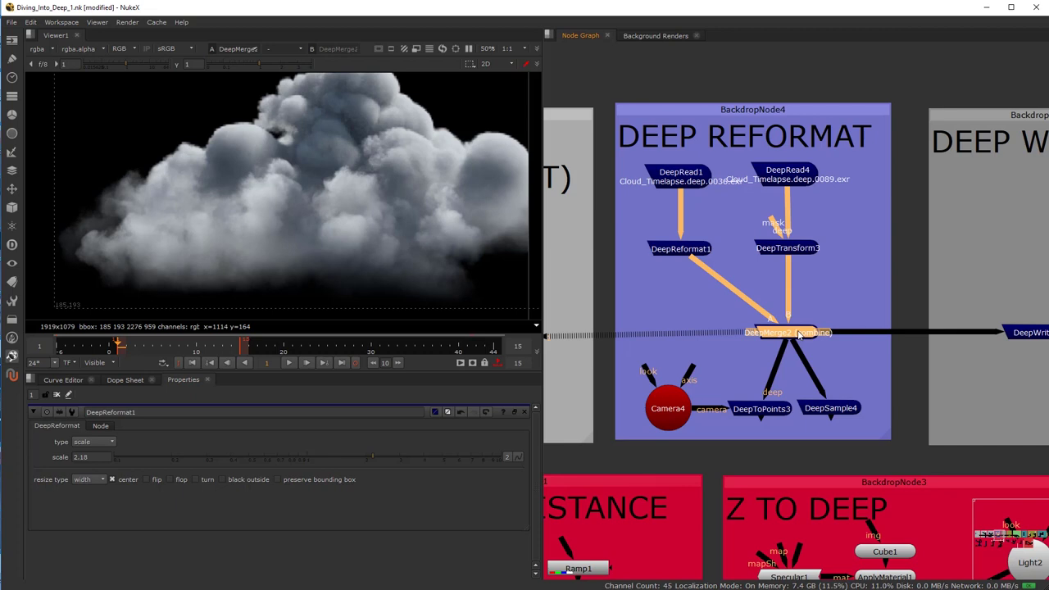
click(796, 336)
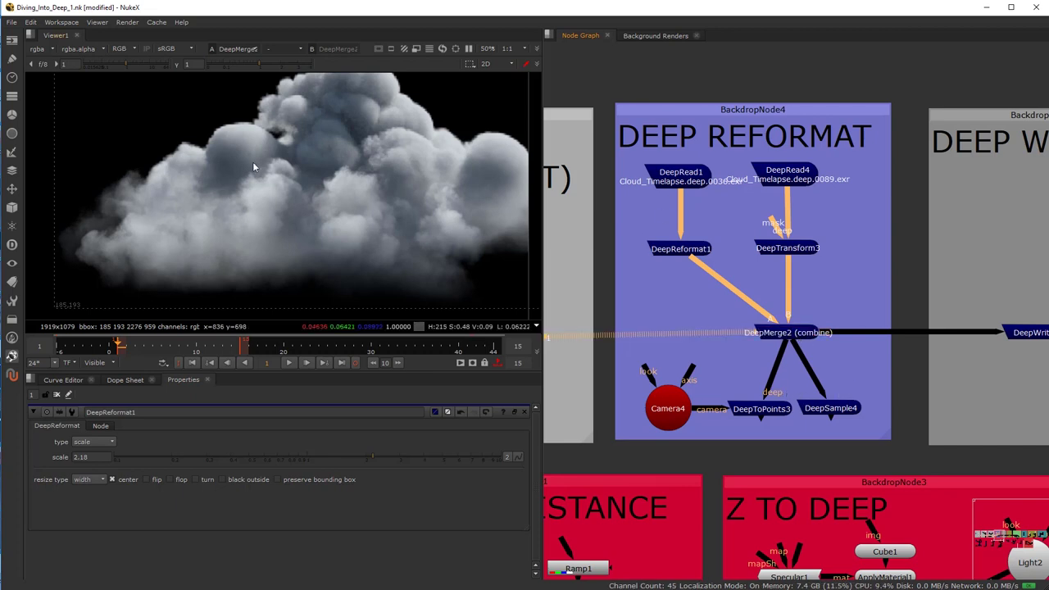
Step: View DeepToPoints3 as a 3D point cloud and orbit around it
click(758, 409)
key(1)
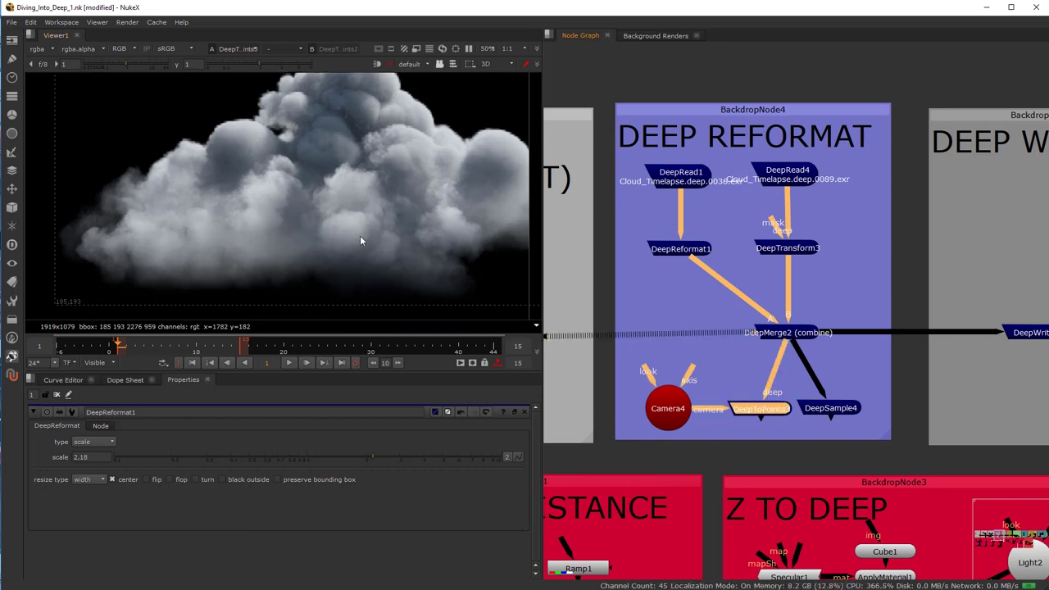
drag(187, 242, 258, 219)
Step: Pan the Node Graph to DeepWrite1, view its output and open its settings
scroll(723, 343, down, 3)
drag(723, 343, 565, 324)
scroll(692, 343, up, 3)
click(678, 328)
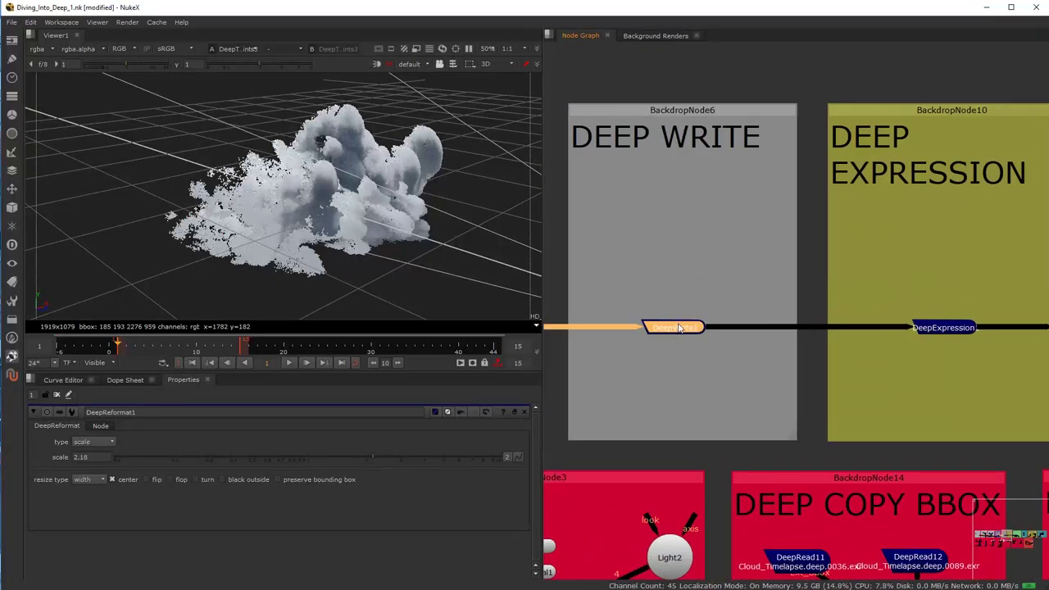
scroll(679, 327, down, 3)
scroll(680, 331, up, 5)
scroll(687, 344, down, 2)
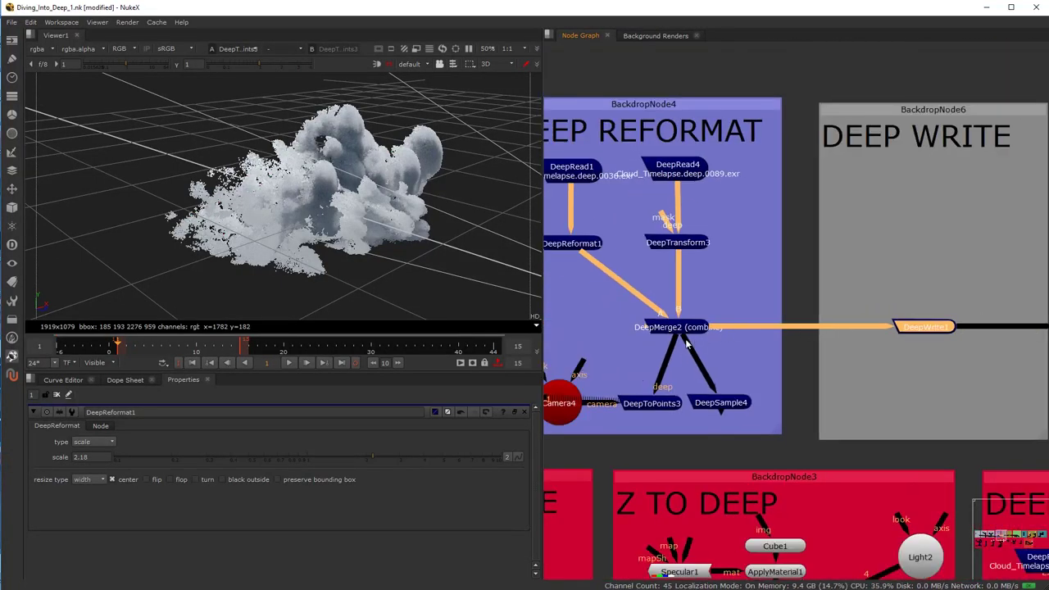
scroll(687, 344, up, 1)
drag(686, 344, 638, 364)
scroll(814, 333, up, 3)
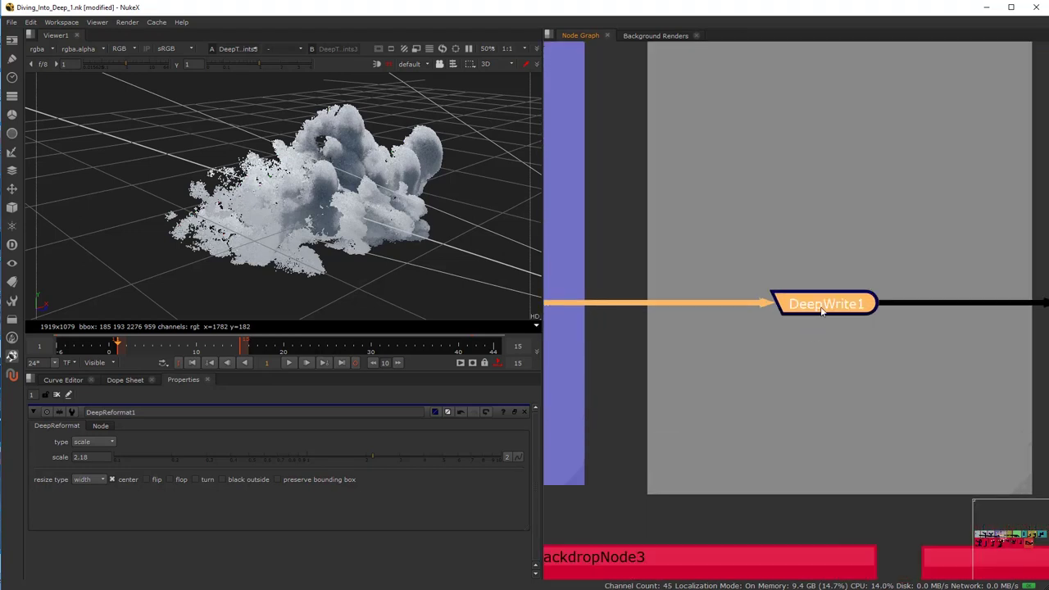
key(1)
double_click(821, 307)
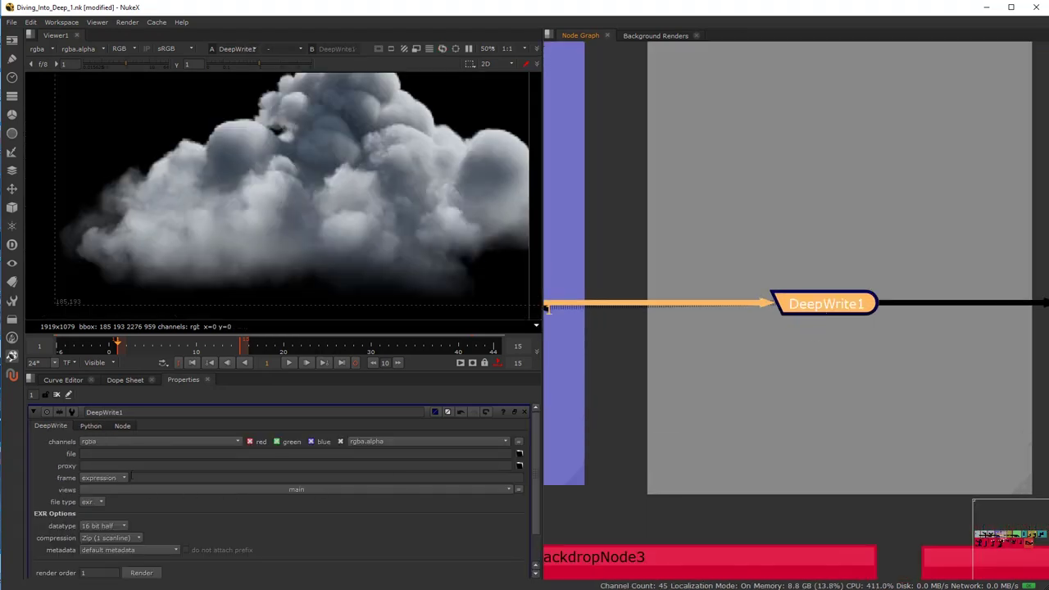
Step: Check DeepWrite1's output file path and file type (exr, 16 bit half), then deselect it
click(90, 452)
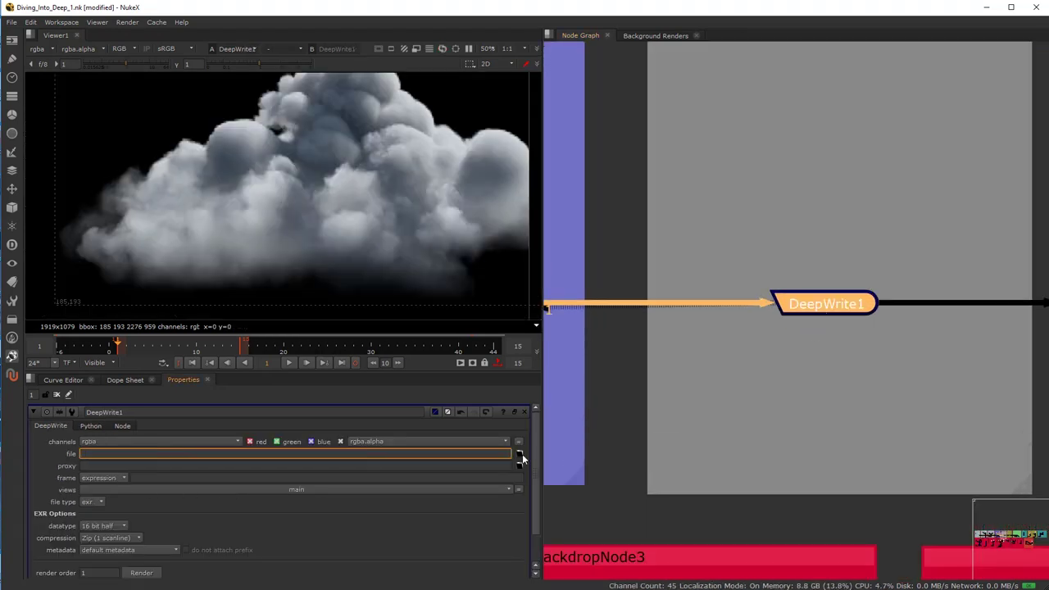
click(95, 502)
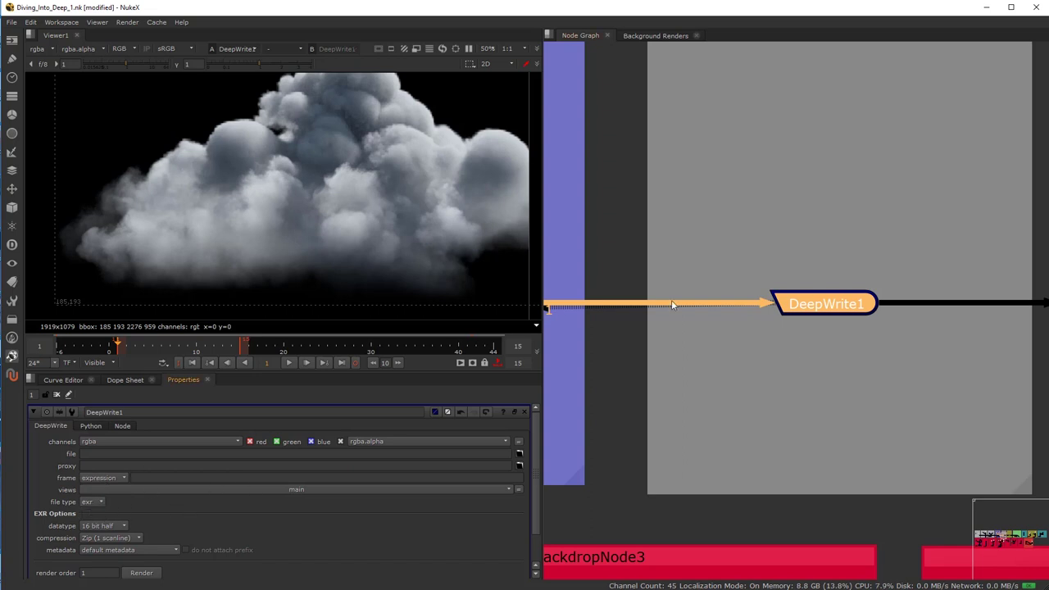
scroll(355, 176, down, 2)
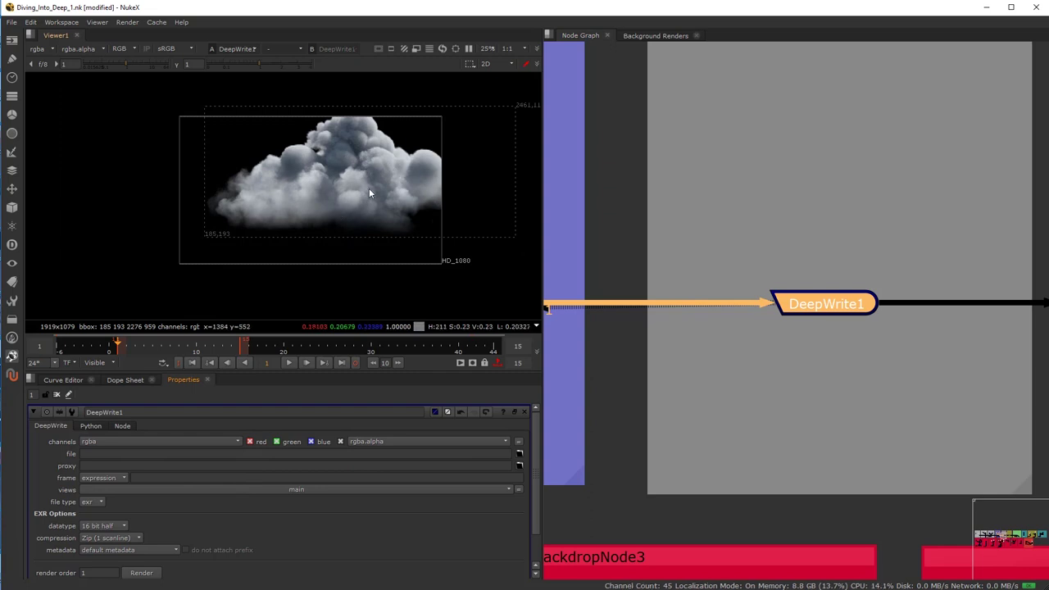
click(752, 224)
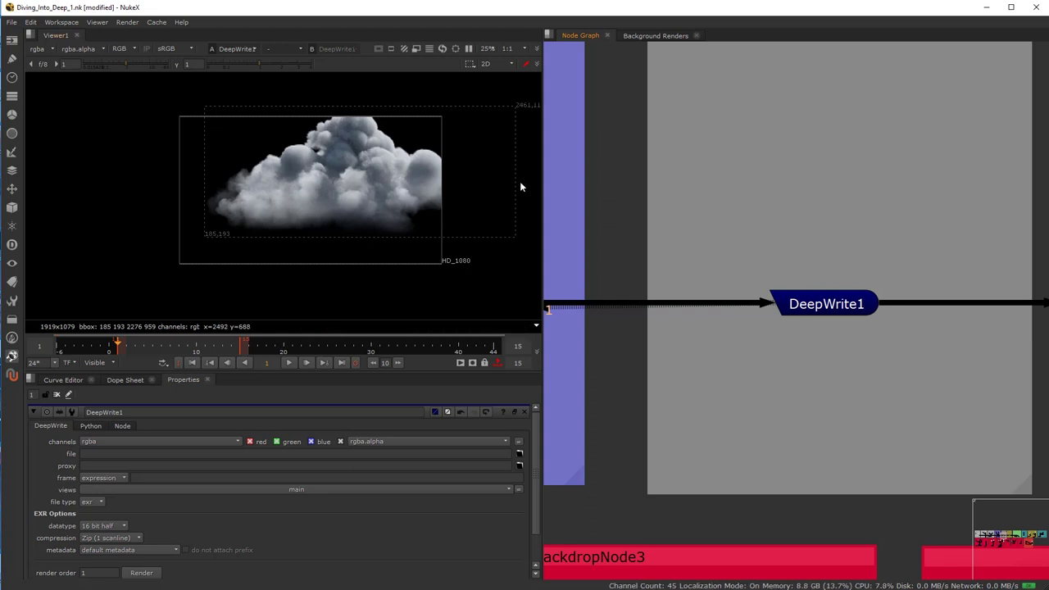
Step: Frame DeepMerge2 and DeepWrite1 together in the Node Graph and start a node search
scroll(745, 256, down, 3)
drag(746, 257, 575, 258)
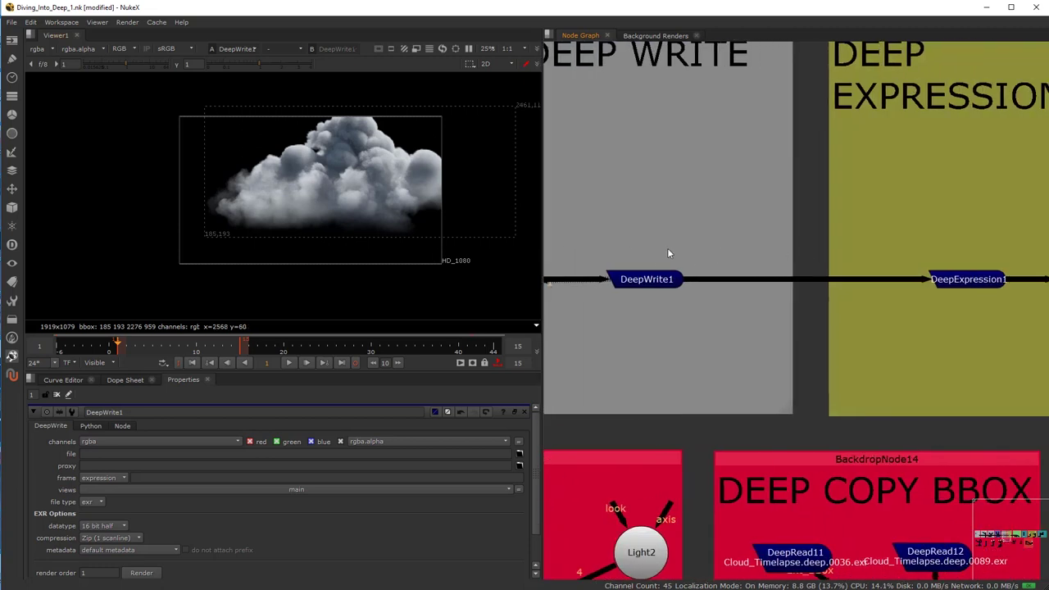
drag(675, 253, 888, 251)
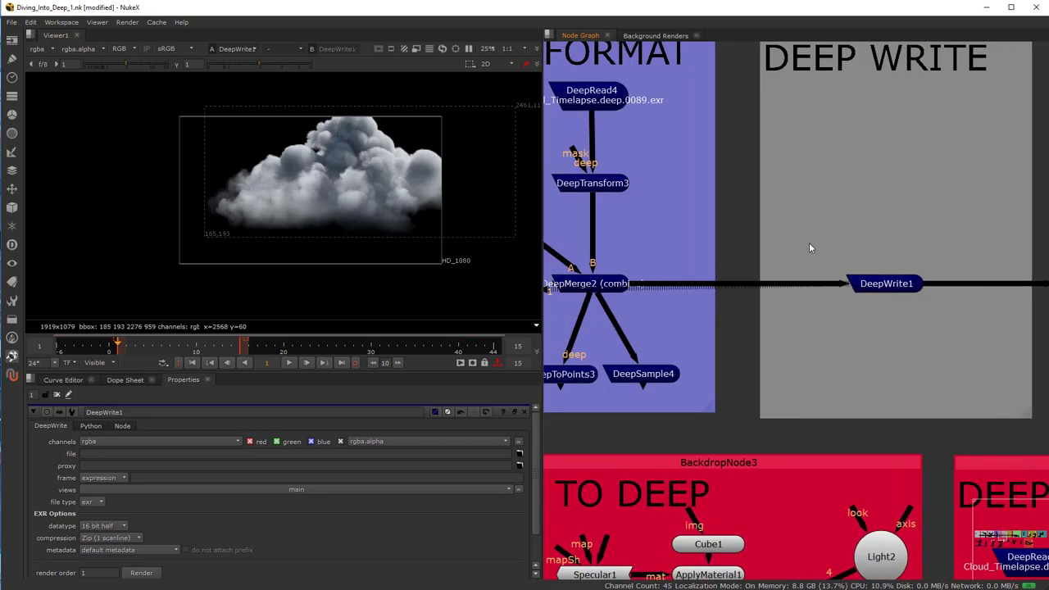
key(Tab)
Step: Insert a DeepReformat6 node on the DeepMerge2–DeepWrite1 pipe and move it up
text(dee)
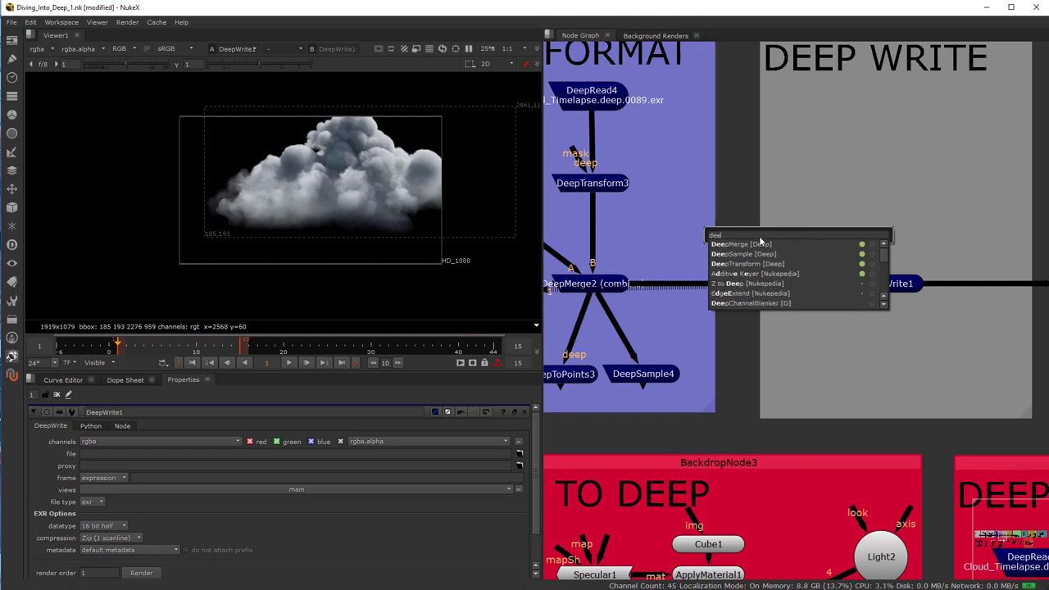
text(p)
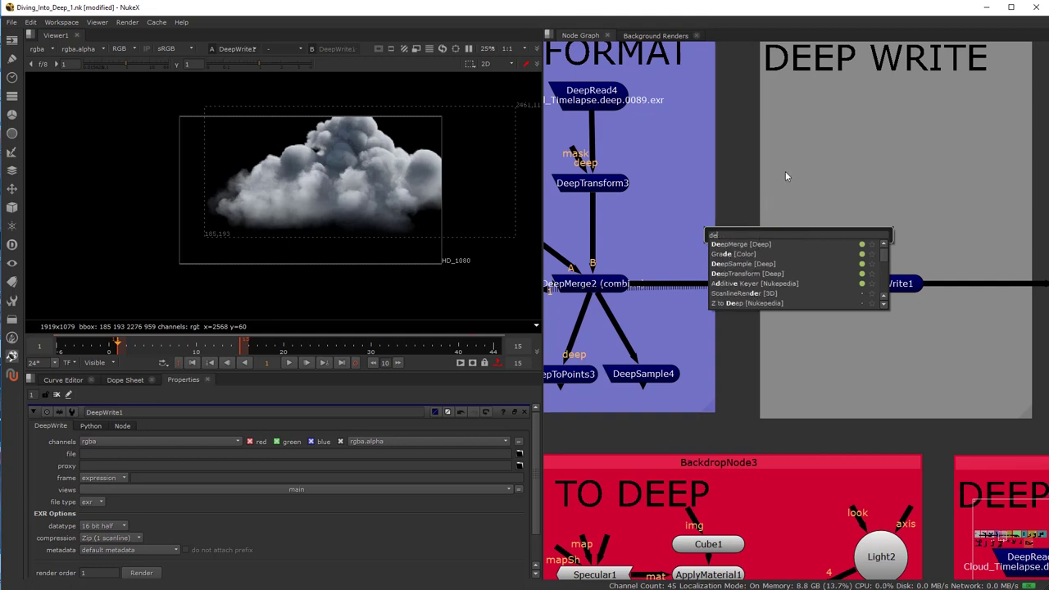
text(re)
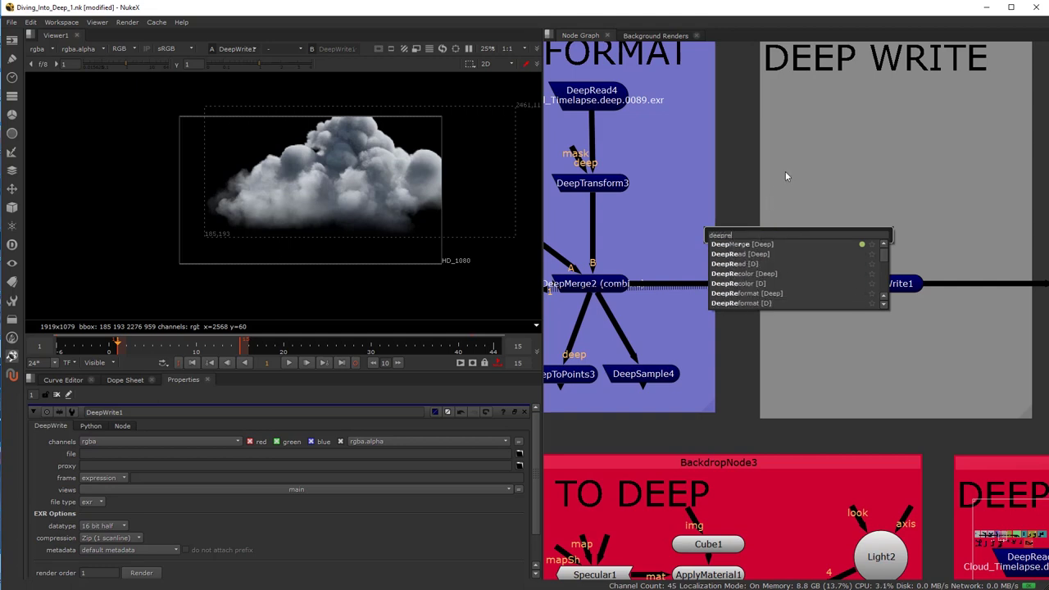
click(747, 299)
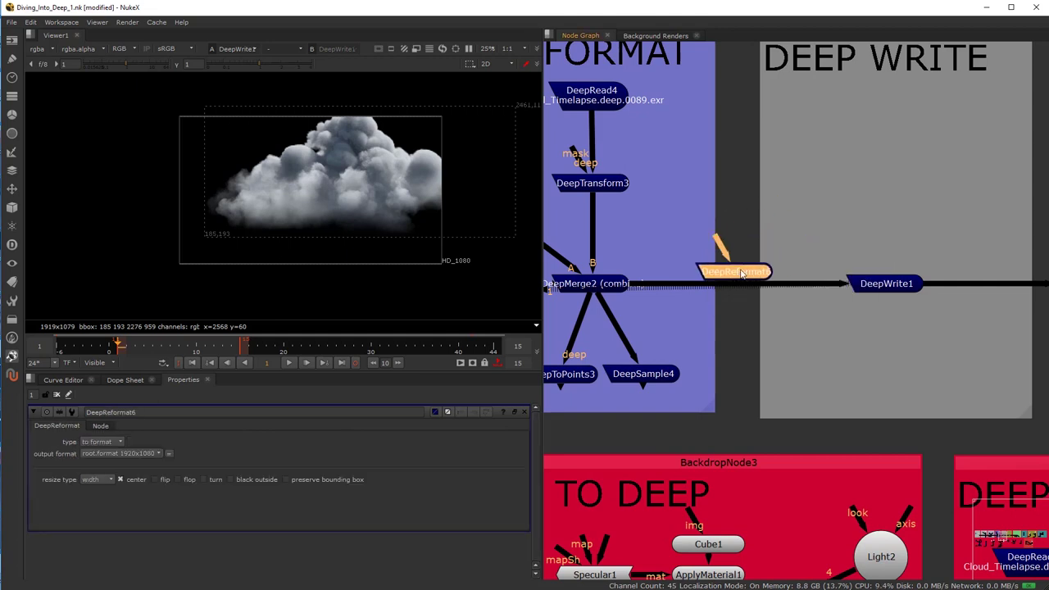
click(742, 281)
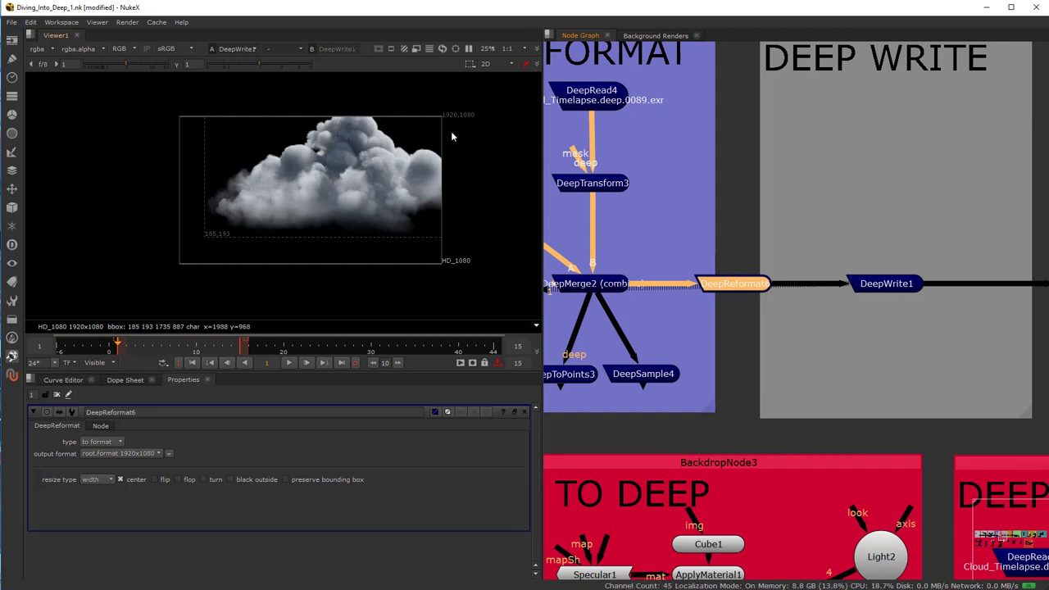
drag(734, 283, 729, 162)
Step: Paste a copy of DeepTransform3 into the DEEP WRITE area below DeepReformat6
key(Tab)
text(tra)
click(678, 141)
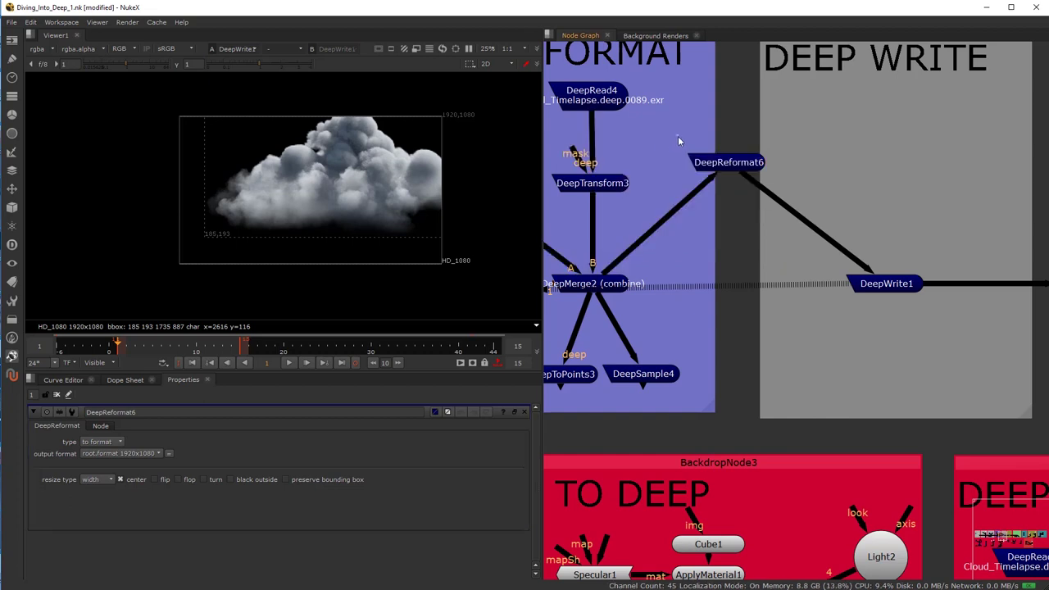
click(621, 191)
key(ctrl+c)
key(ctrl+v)
drag(867, 206, 801, 207)
double_click(801, 210)
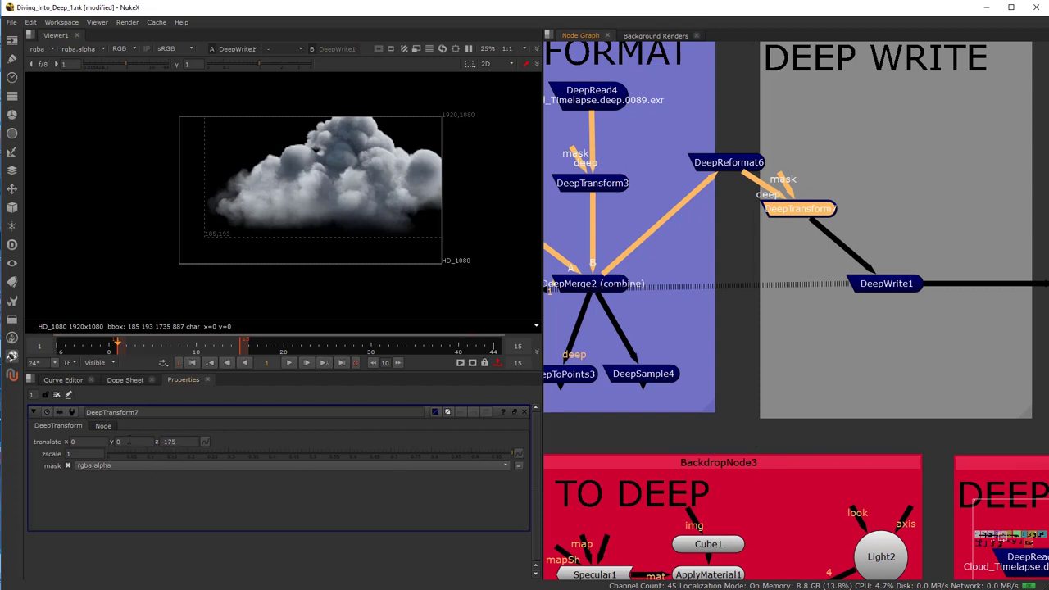
Step: Set the copied transform's x translation to 10
click(76, 441)
text(10)
scroll(75, 441, down, 20)
scroll(75, 442, down, 18)
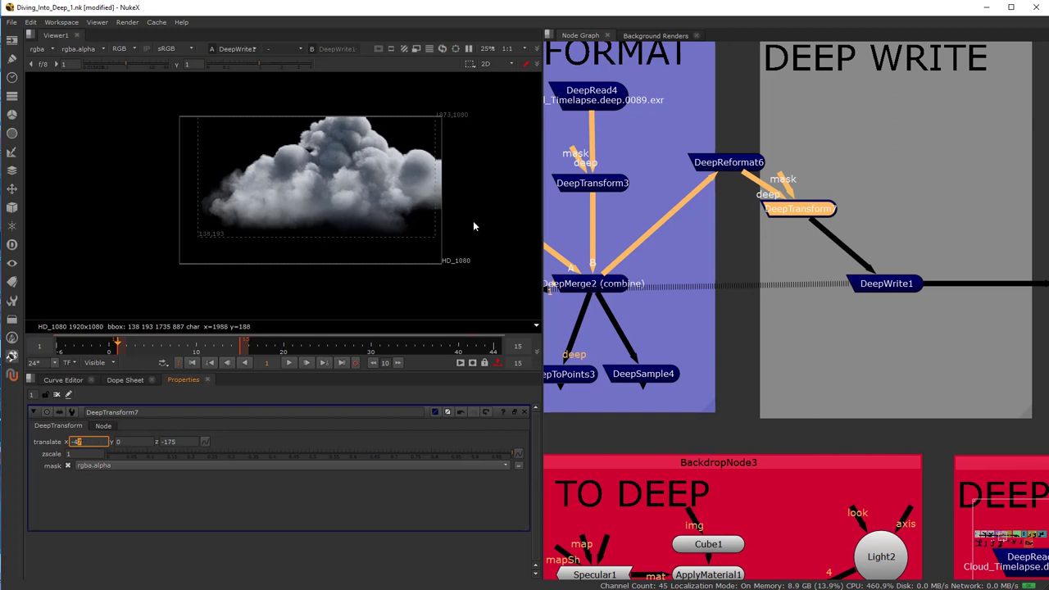
scroll(457, 238, up, 6)
scroll(391, 131, down, 2)
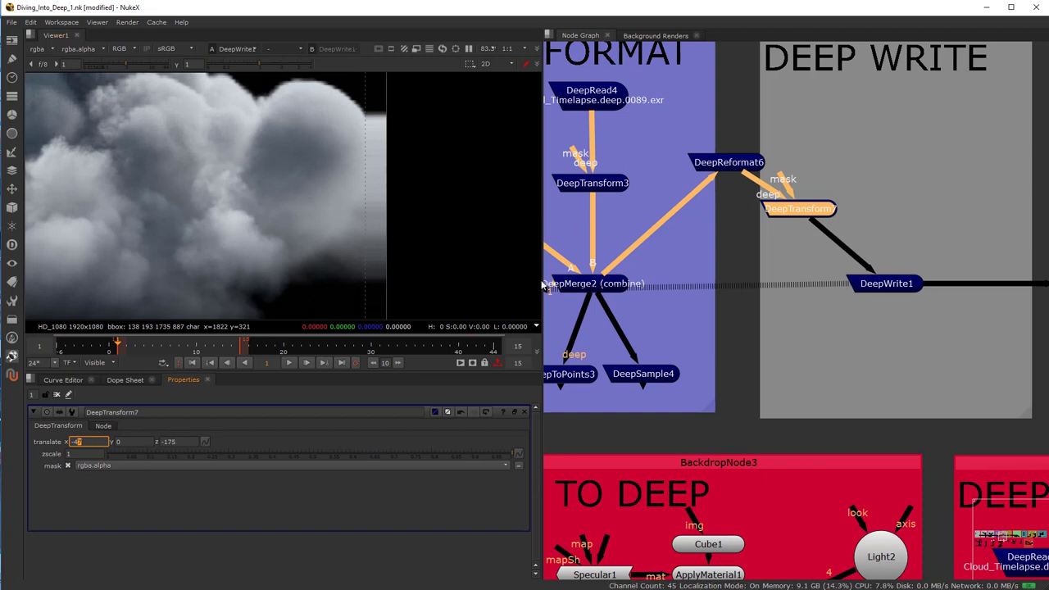
Step: Turn on black outside in DeepReformat6 and view its output
double_click(737, 163)
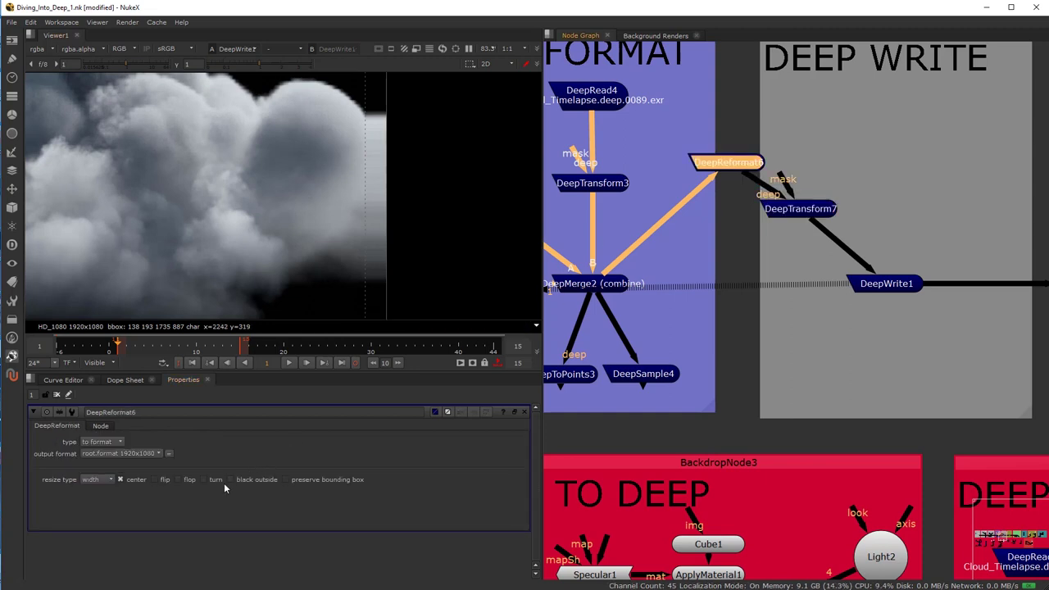
click(230, 480)
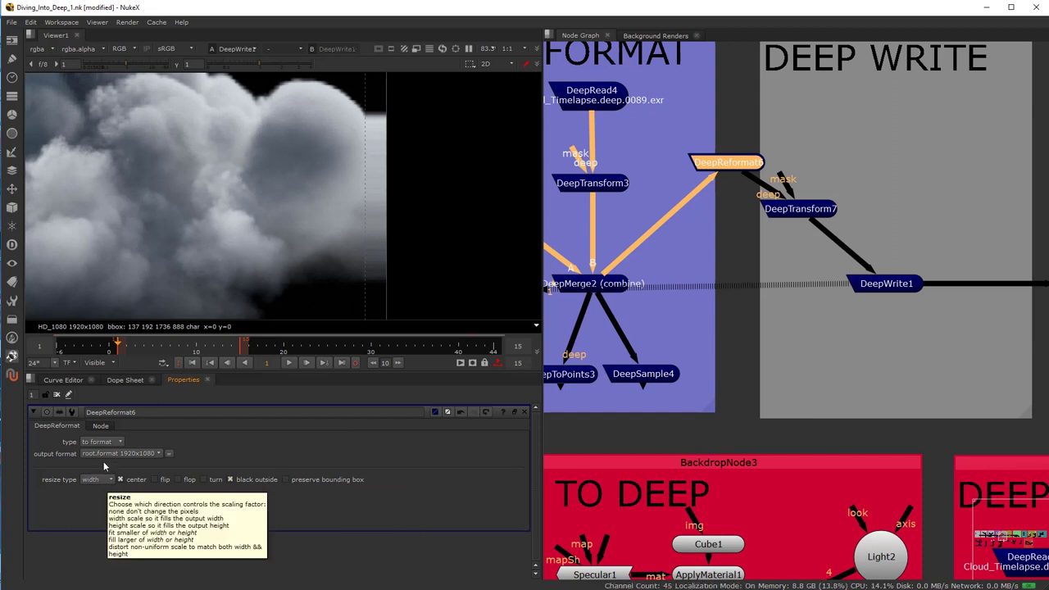
key(1)
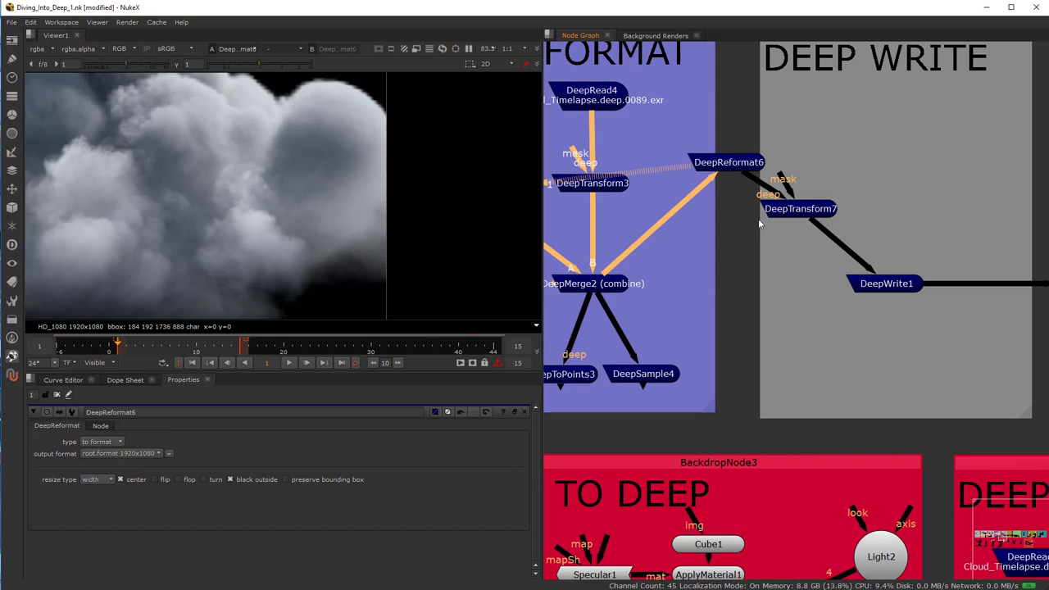
Step: View DeepTransform7 and review its settings, then delete it along with DeepReformat6
click(788, 210)
key(1)
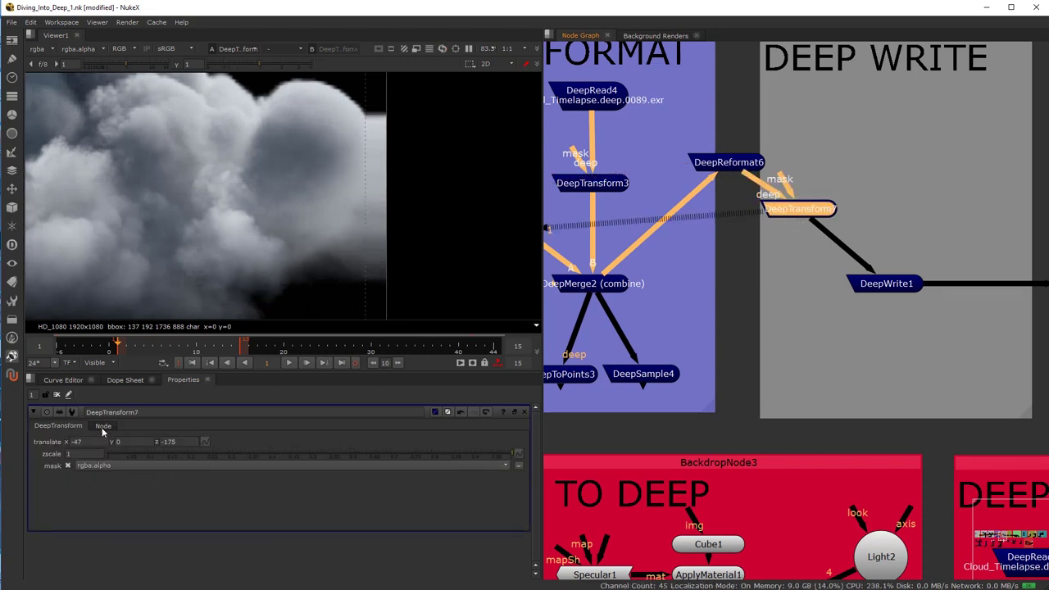
click(103, 426)
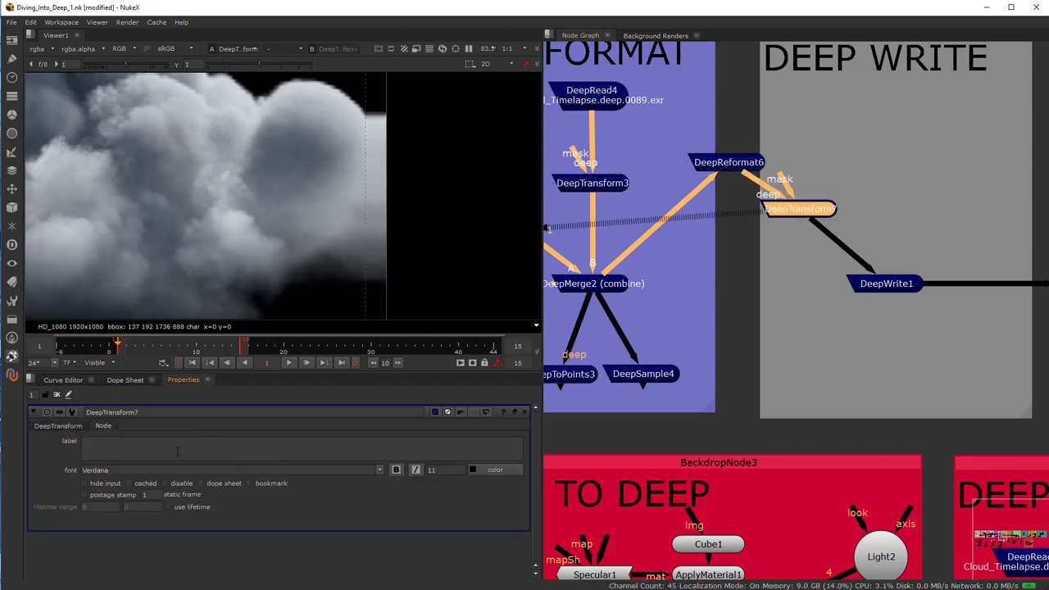
click(56, 426)
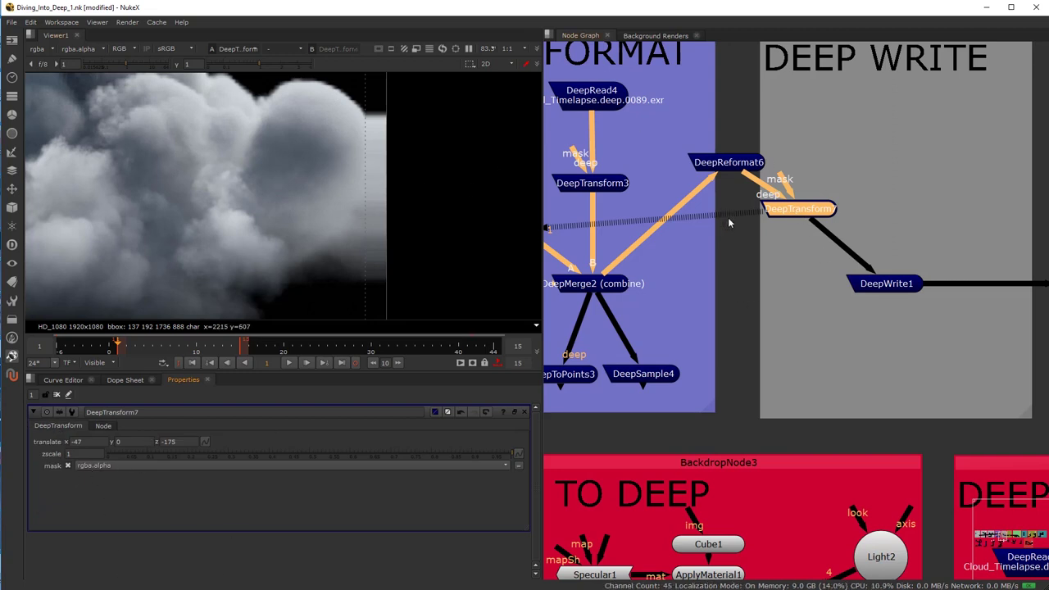
drag(679, 134, 856, 260)
key(Delete)
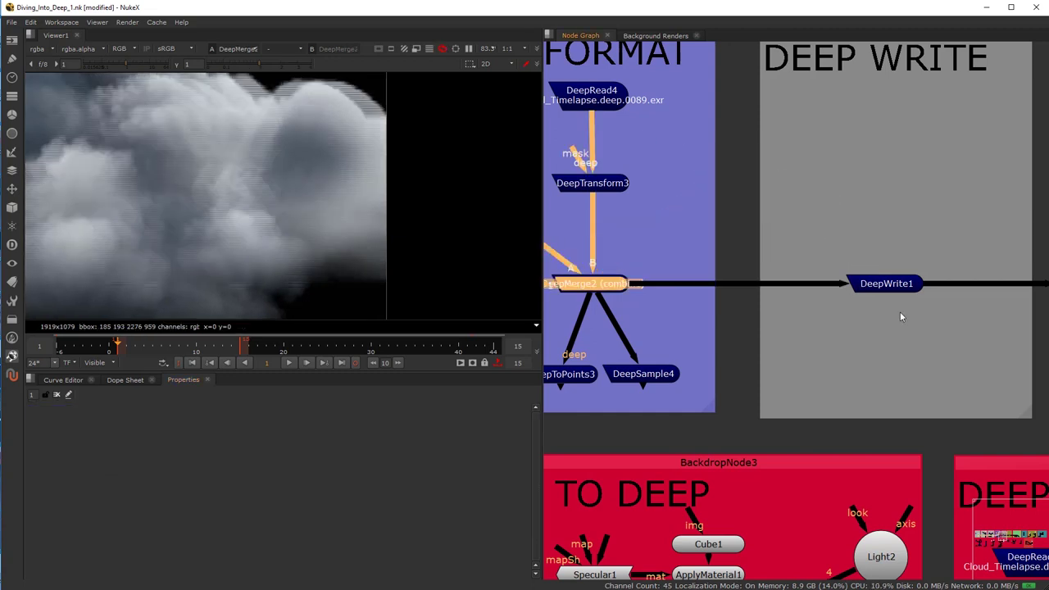
Step: Navigate to the DEEP EXPRESSION section, view DeepExpression1 and open its settings
scroll(917, 320, down, 3)
drag(926, 325, 548, 316)
drag(693, 314, 822, 312)
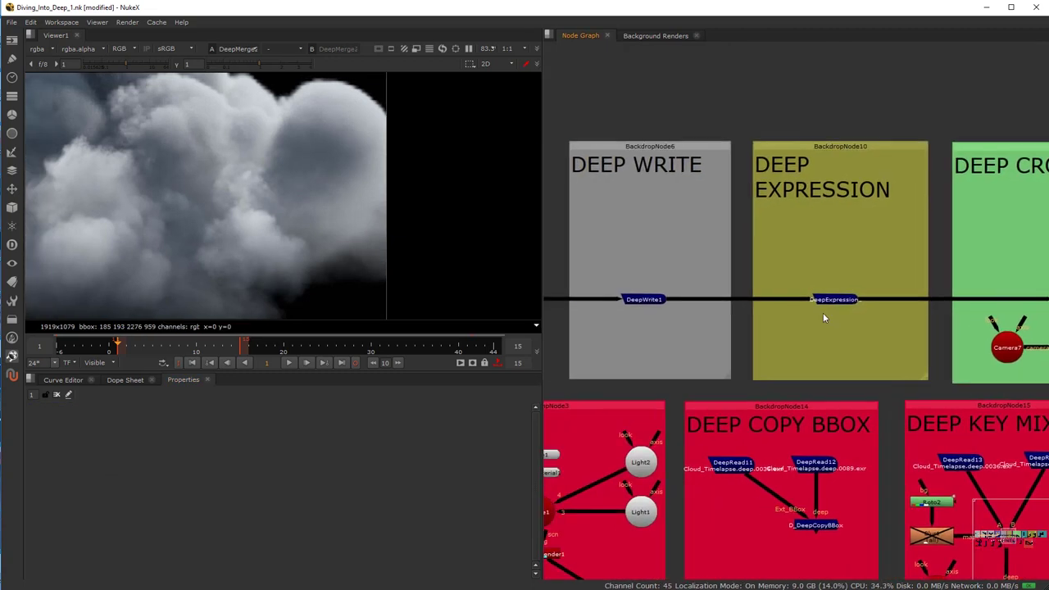
scroll(824, 308, up, 3)
click(840, 295)
key(1)
key(Return)
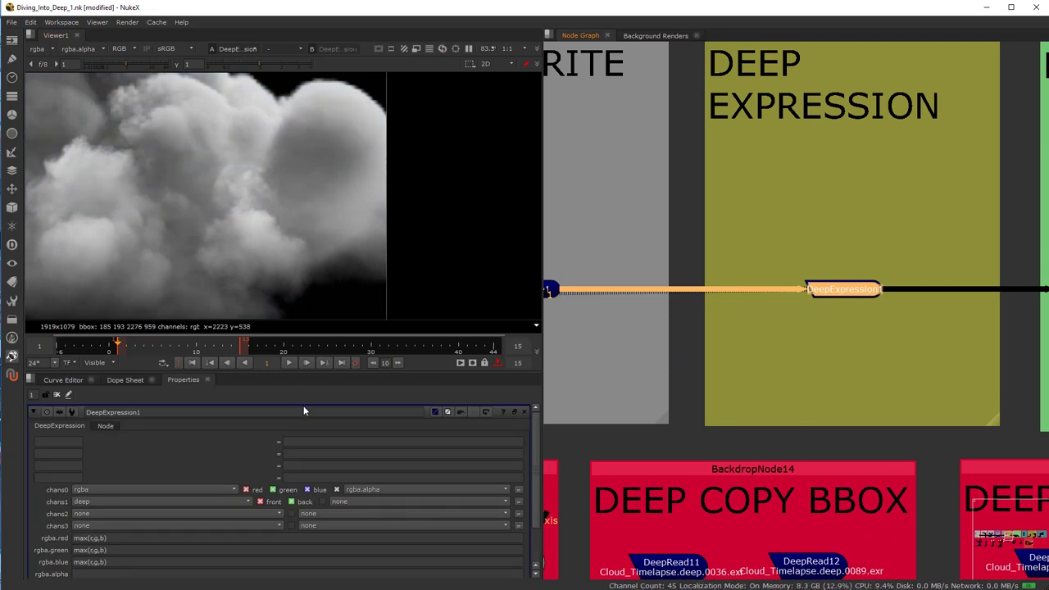
Step: Review the rgba red, green and blue expressions, each set to max(r,g,b)
drag(306, 374, 303, 293)
click(118, 454)
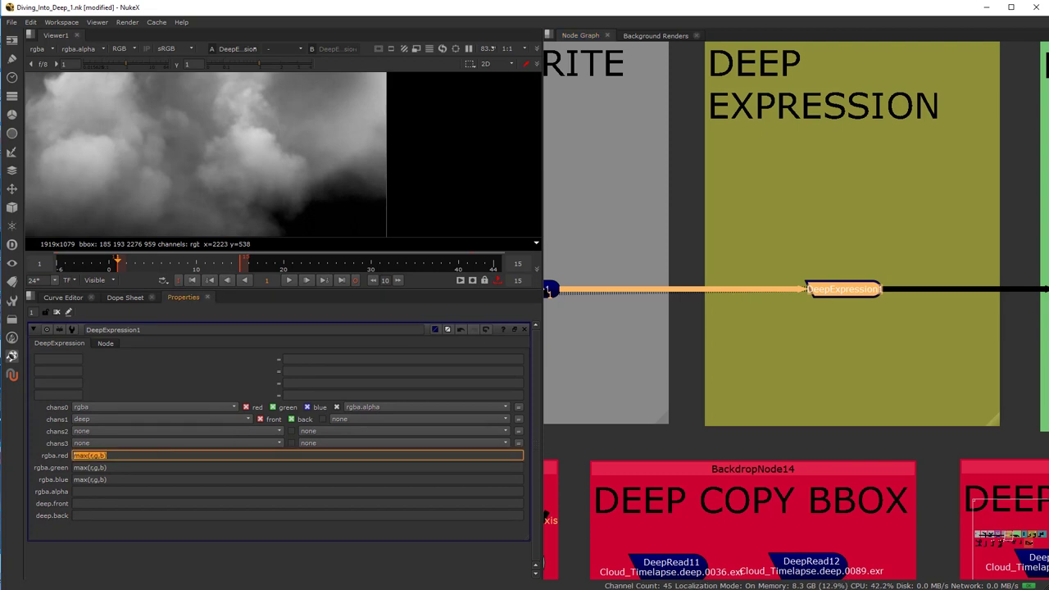
click(131, 468)
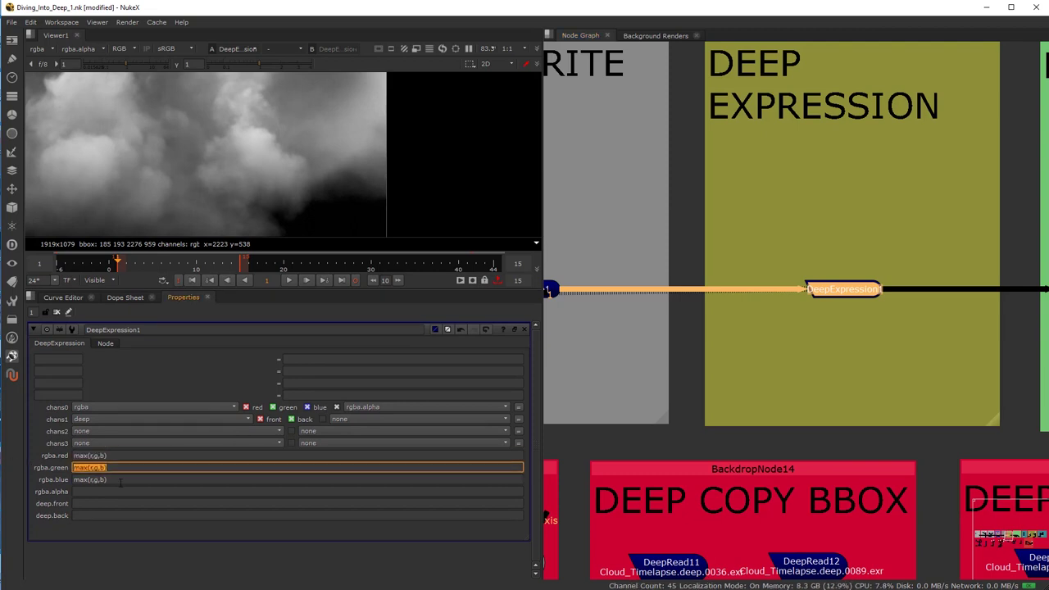
click(80, 478)
click(117, 467)
scroll(210, 144, down, 5)
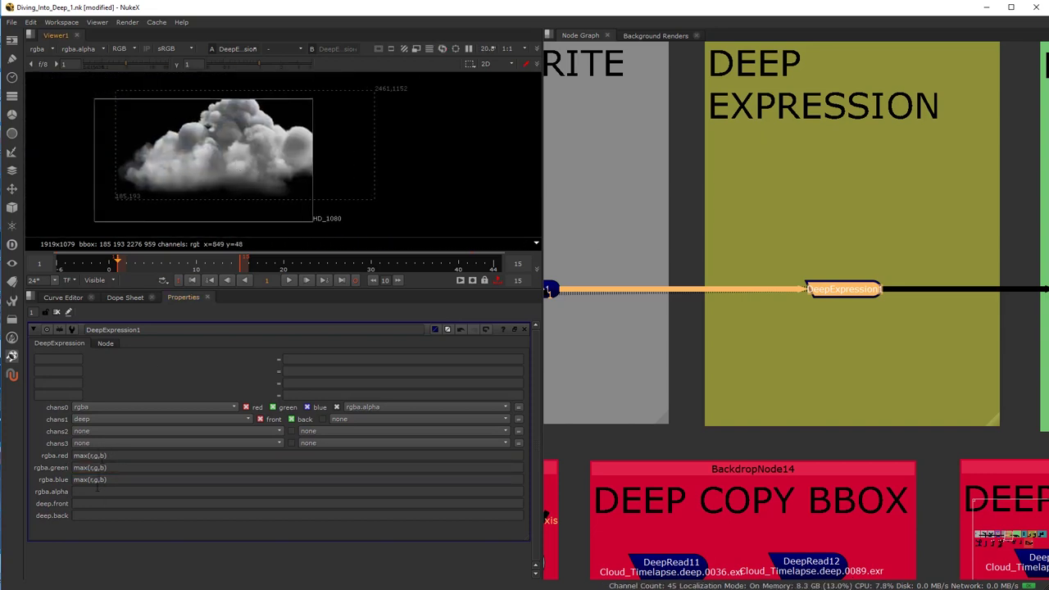
scroll(196, 154, up, 3)
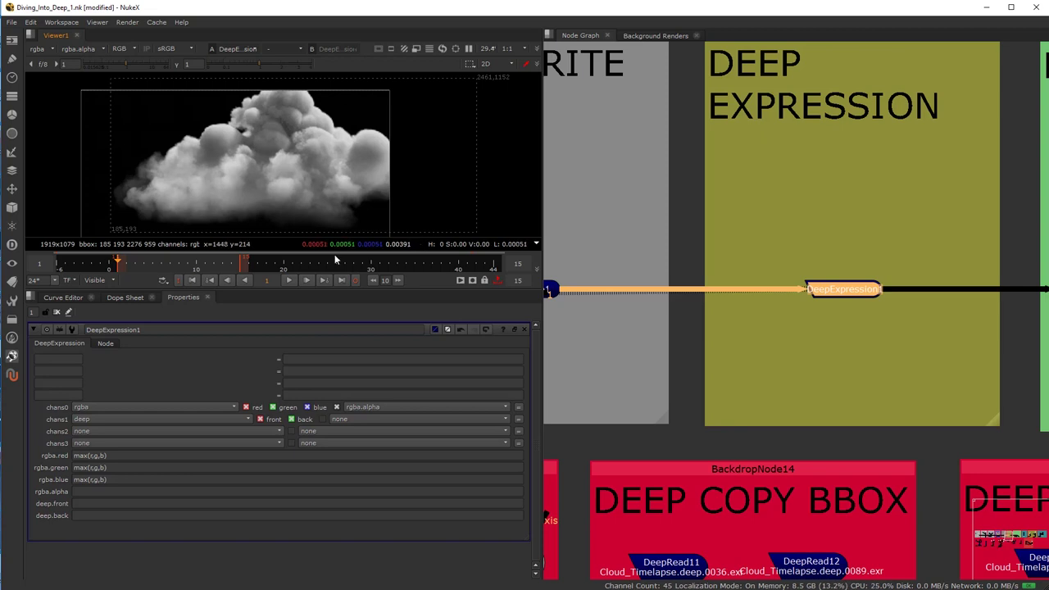
scroll(800, 252, down, 3)
drag(800, 252, 596, 252)
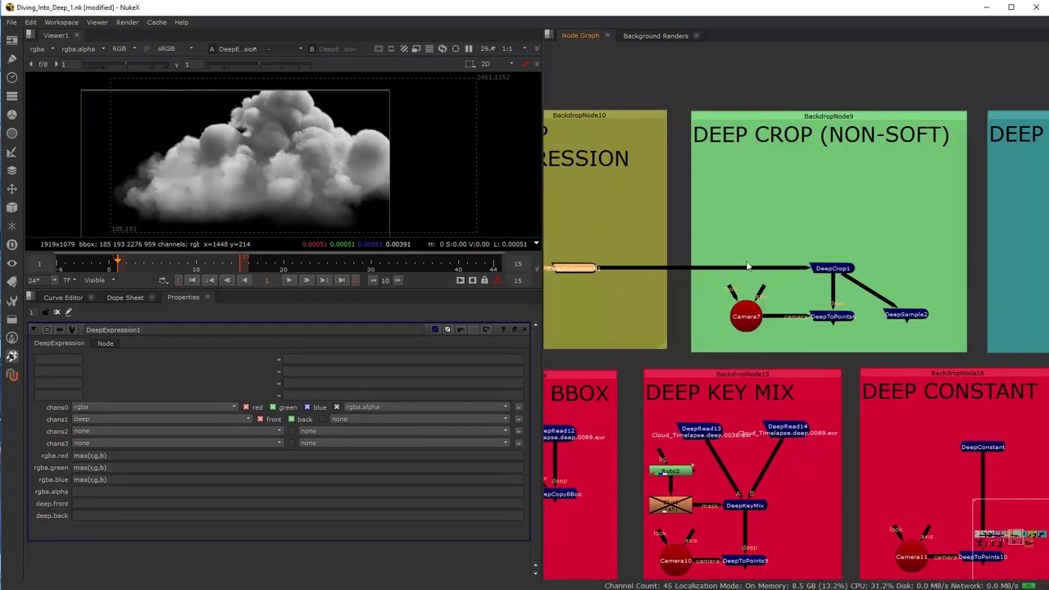
Step: View the DeepCrop1 output and open its settings
scroll(741, 268, up, 4)
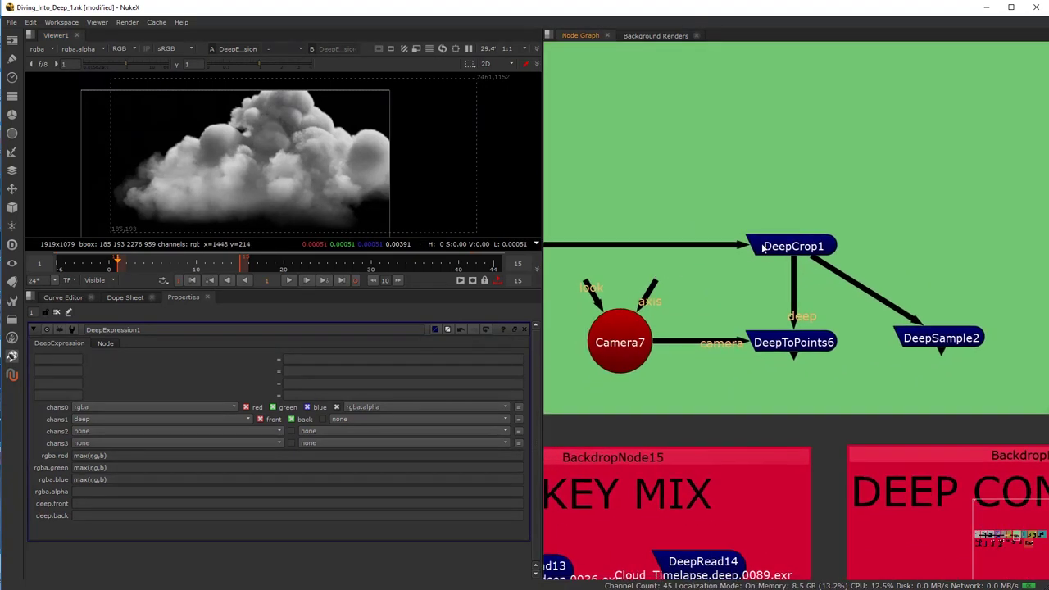
key(1)
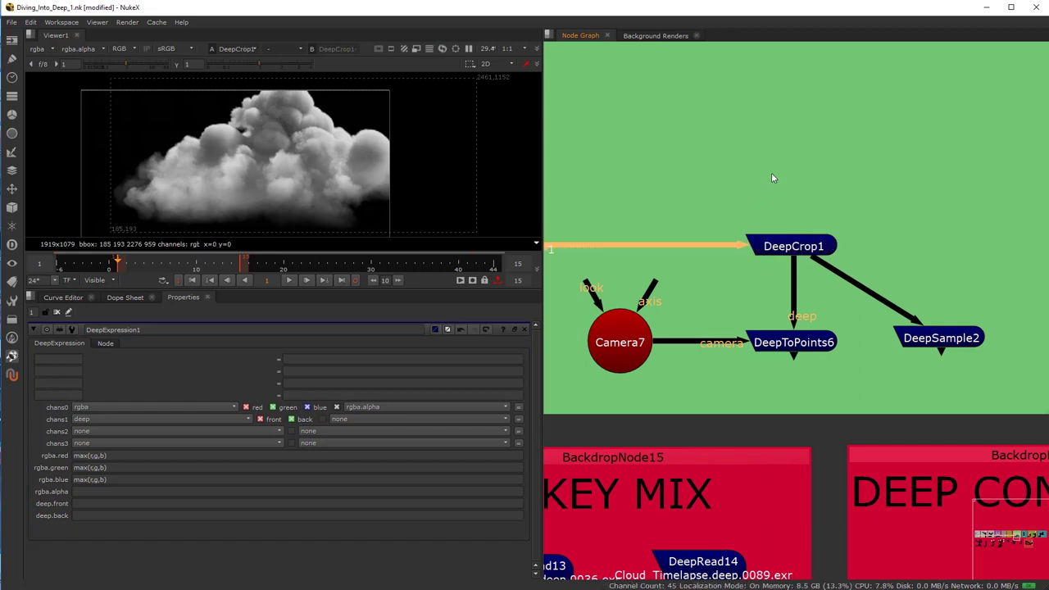
click(793, 245)
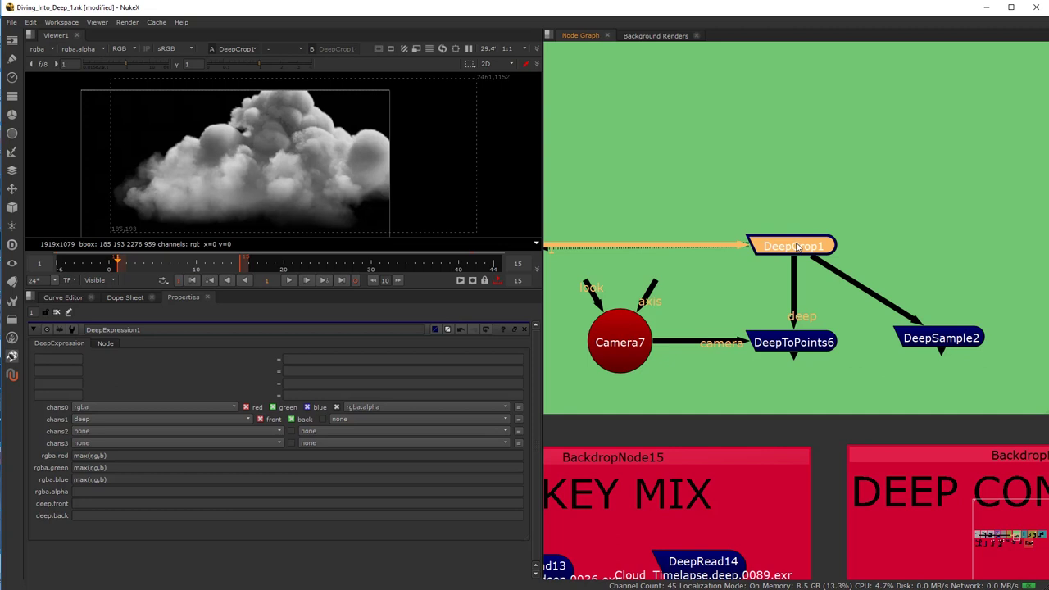
double_click(793, 246)
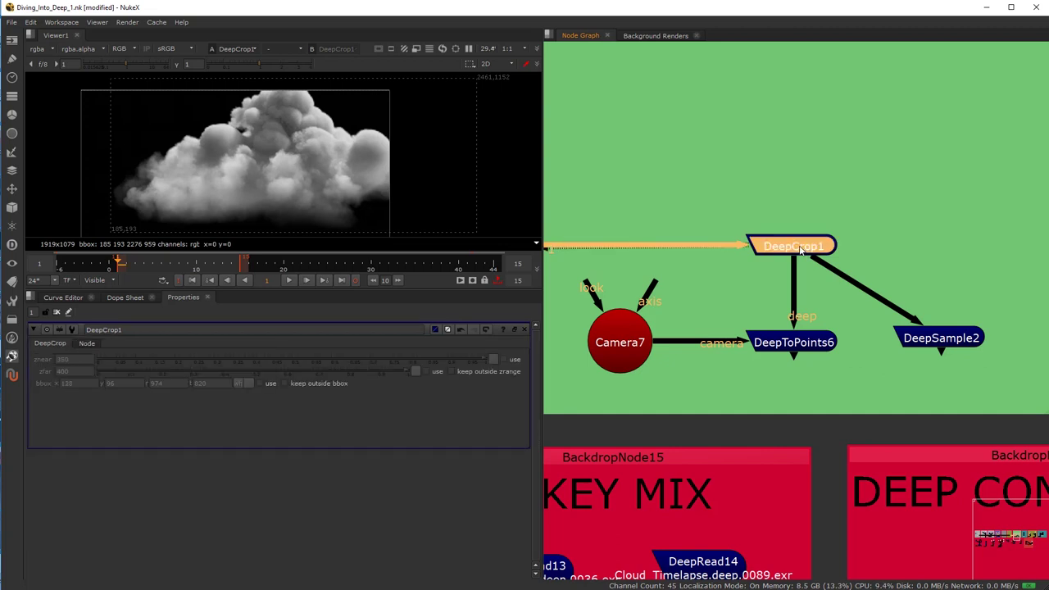
Step: Toggle the znear 350 crop on and off to compare, leaving it enabled
click(505, 360)
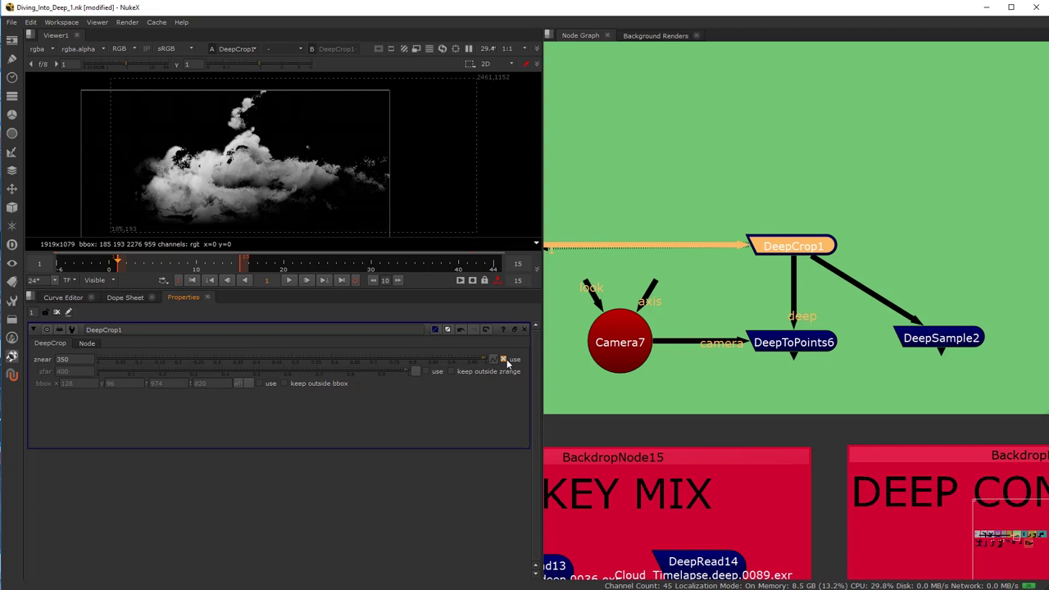
click(505, 360)
click(504, 361)
click(504, 361)
click(505, 360)
click(789, 349)
Step: View the DeepToPoints6 point cloud and orbit around it
key(1)
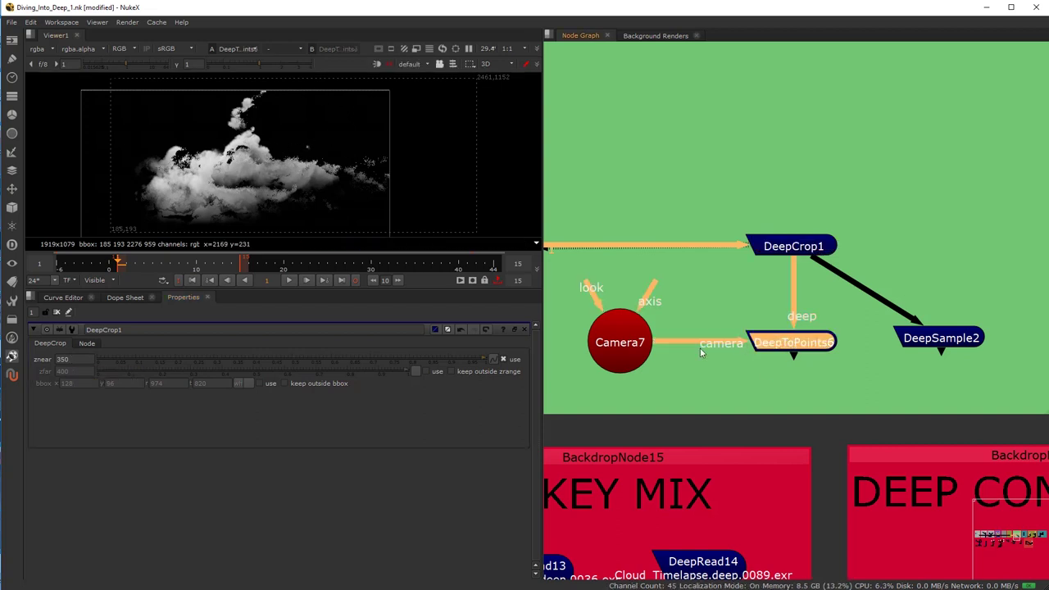
click(277, 217)
drag(183, 185, 305, 66)
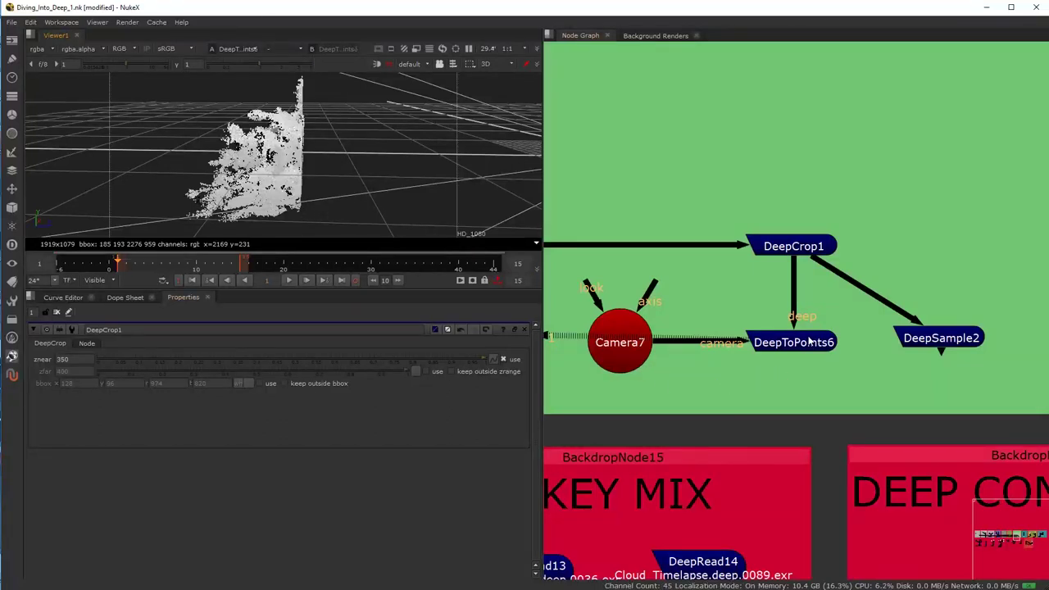
Step: Turn off the znear crop in DeepCrop1 and enable keep outside zrange
click(796, 249)
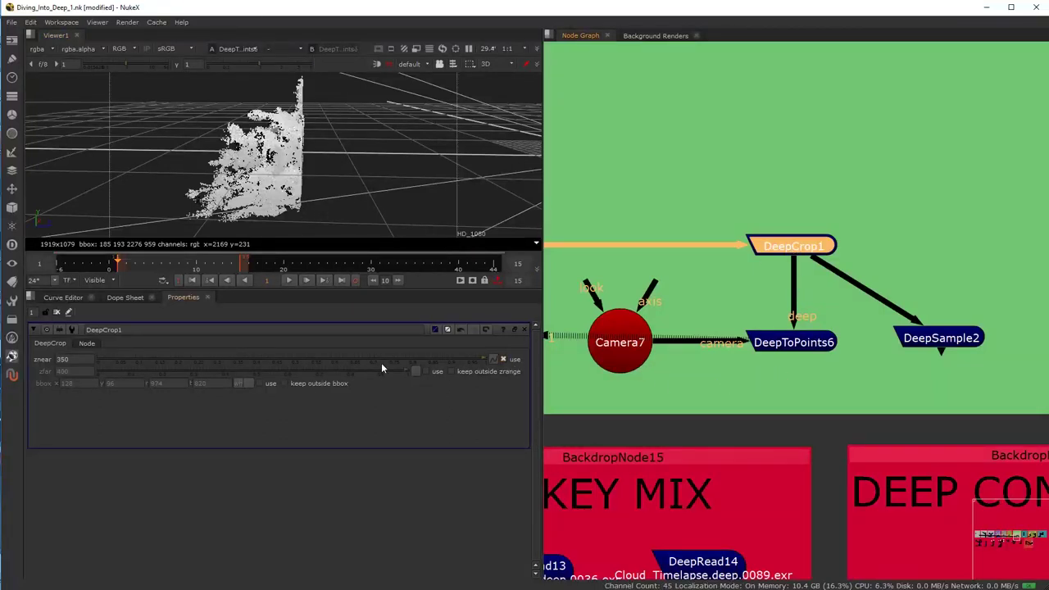
click(503, 360)
click(504, 360)
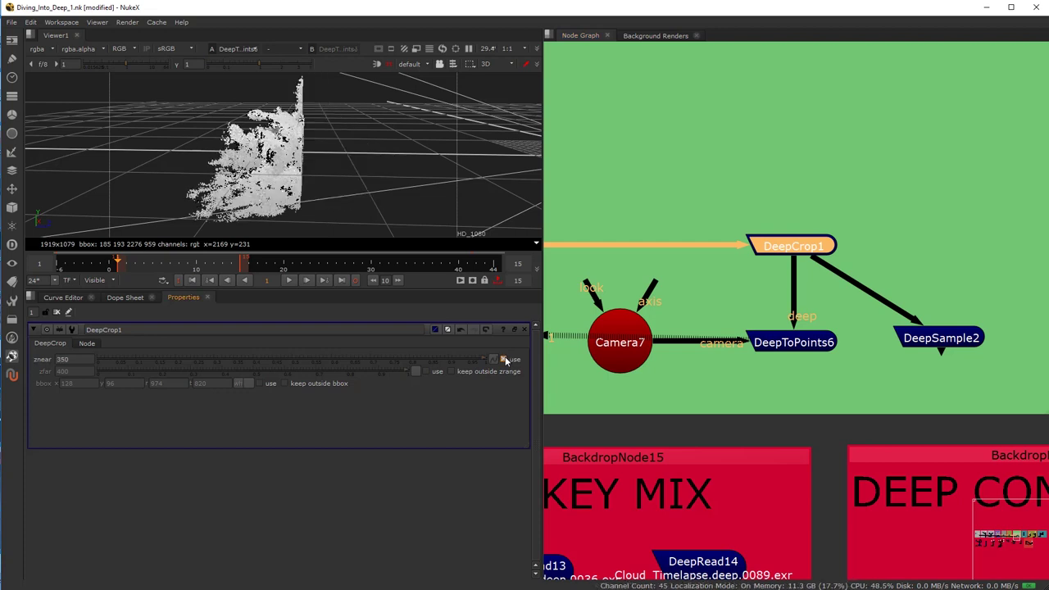
click(504, 359)
click(450, 372)
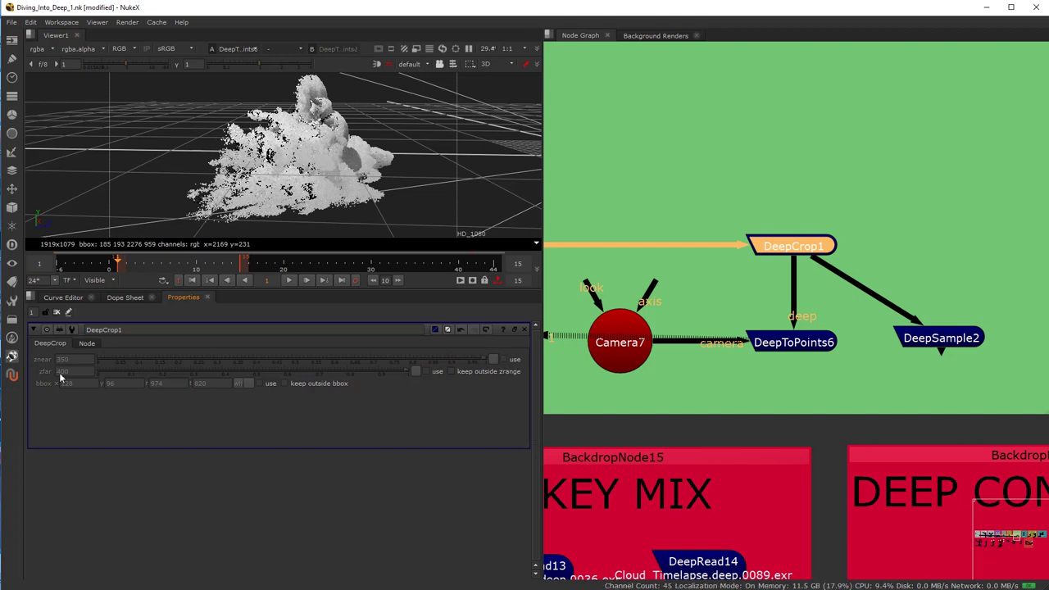
Step: Test the zfar 400 crop with keep outside, then disable zfar and view DeepCrop1 in 2D
click(426, 372)
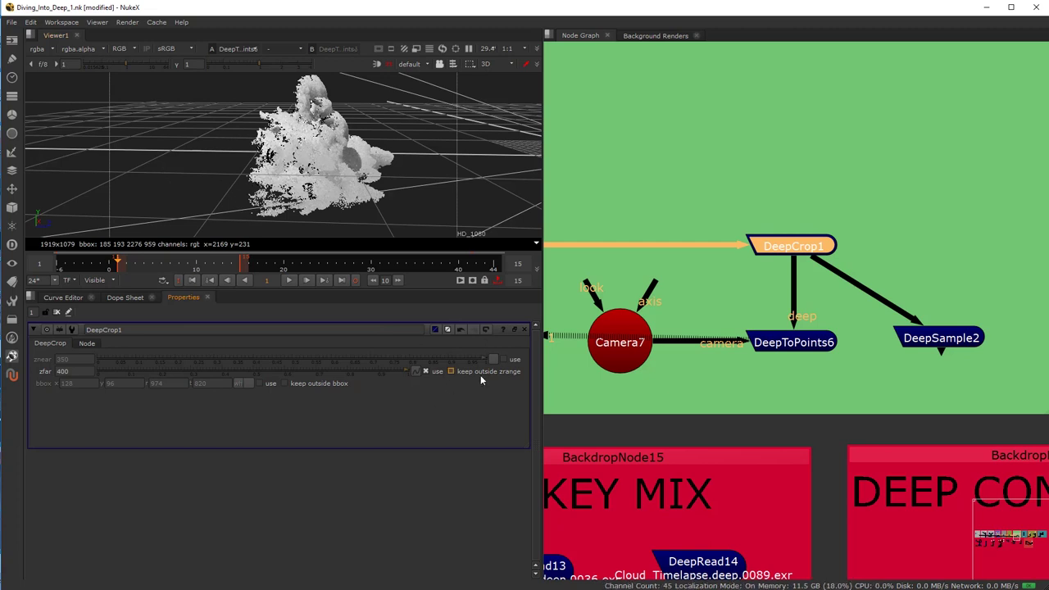
click(451, 372)
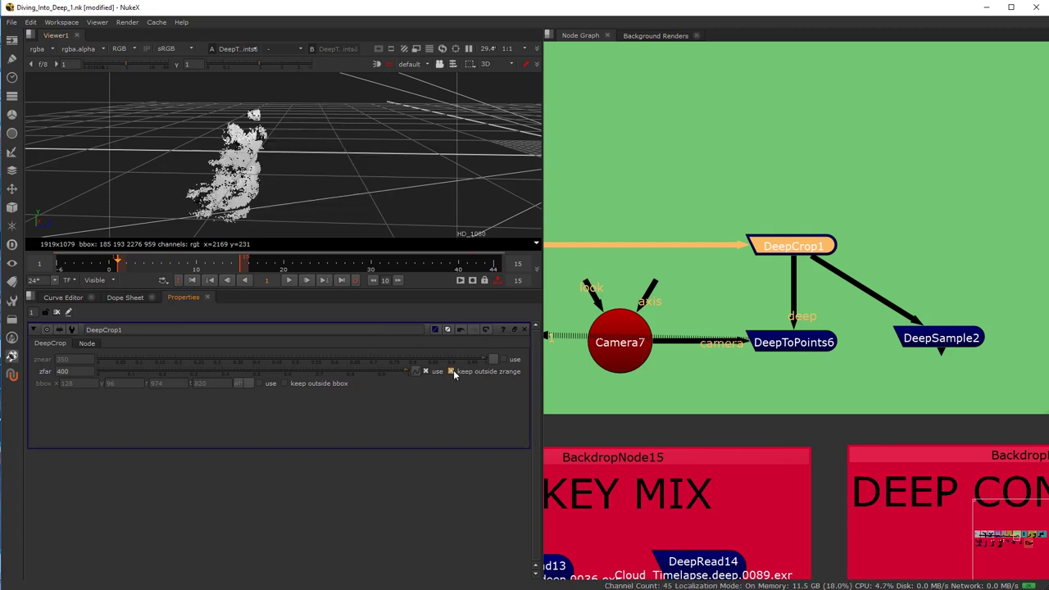
click(451, 372)
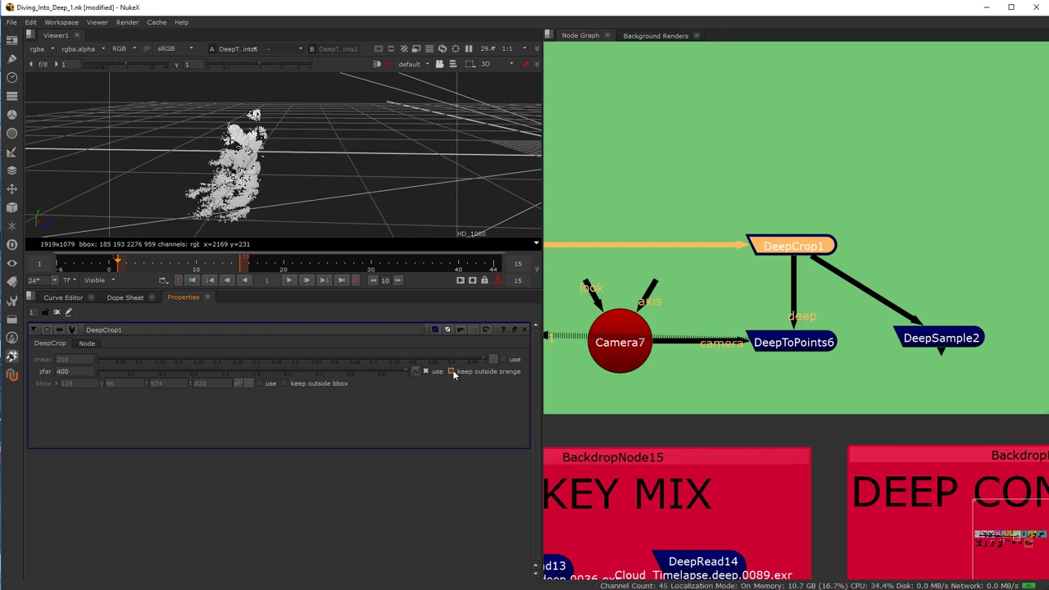
click(425, 371)
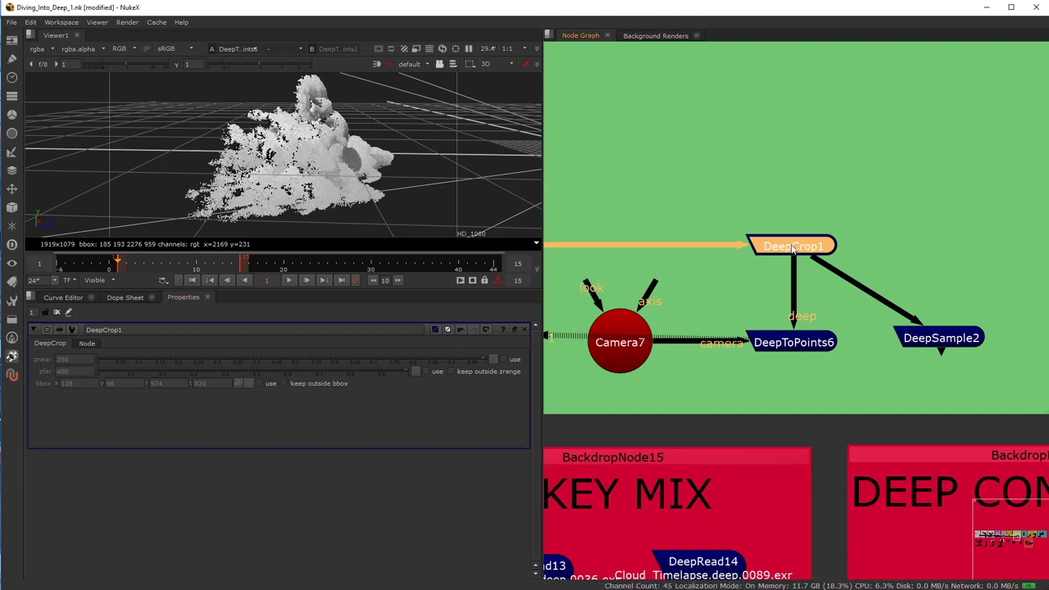
key(1)
click(631, 270)
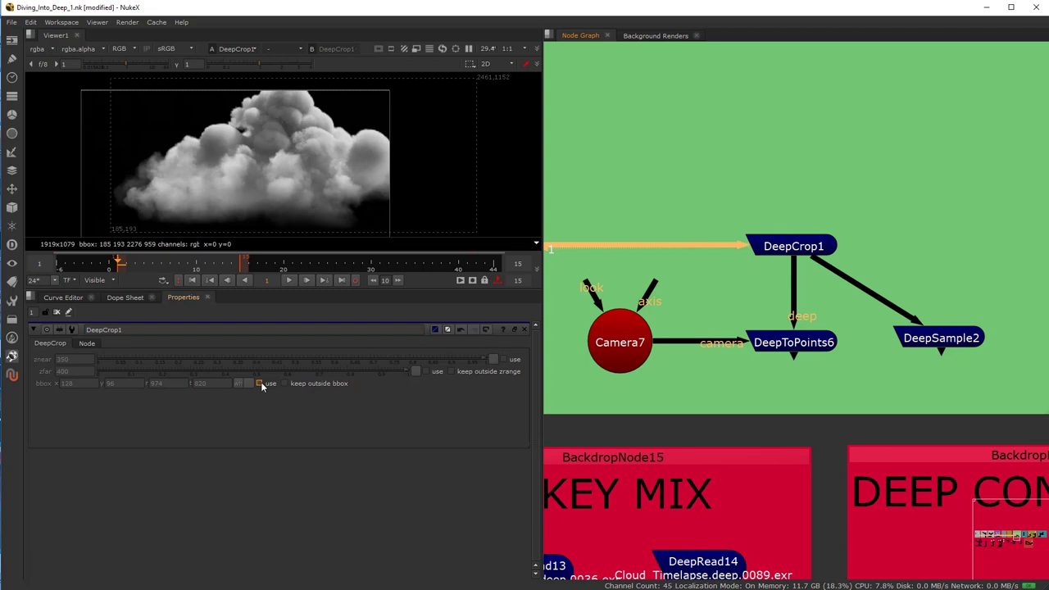
Step: Enable the 128, 96, 974, 820 bbox crop and orbit the DeepToPoints6 point cloud
click(260, 382)
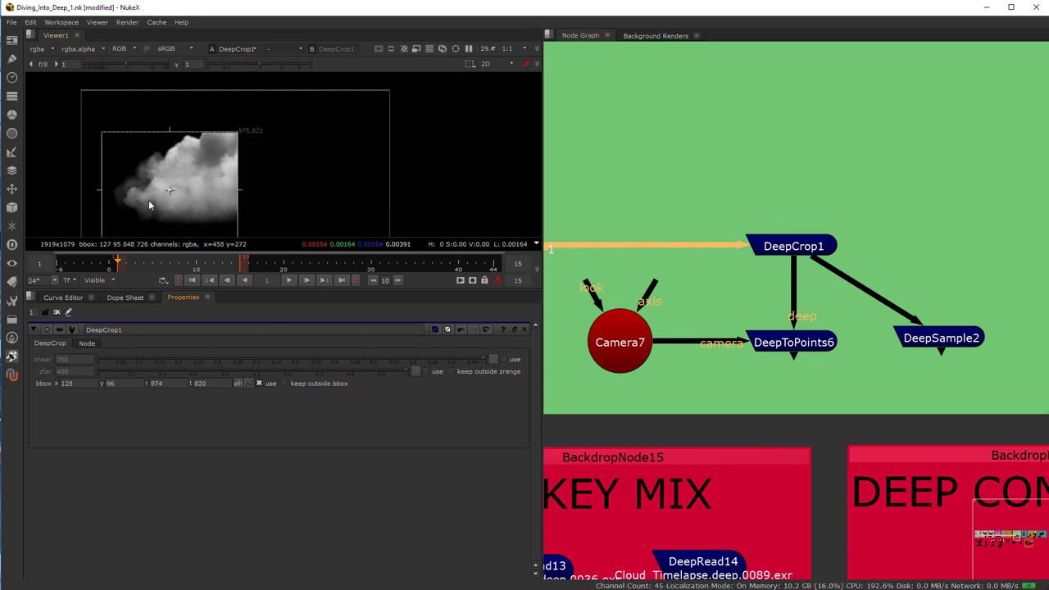
click(770, 350)
key(1)
drag(392, 215, 223, 121)
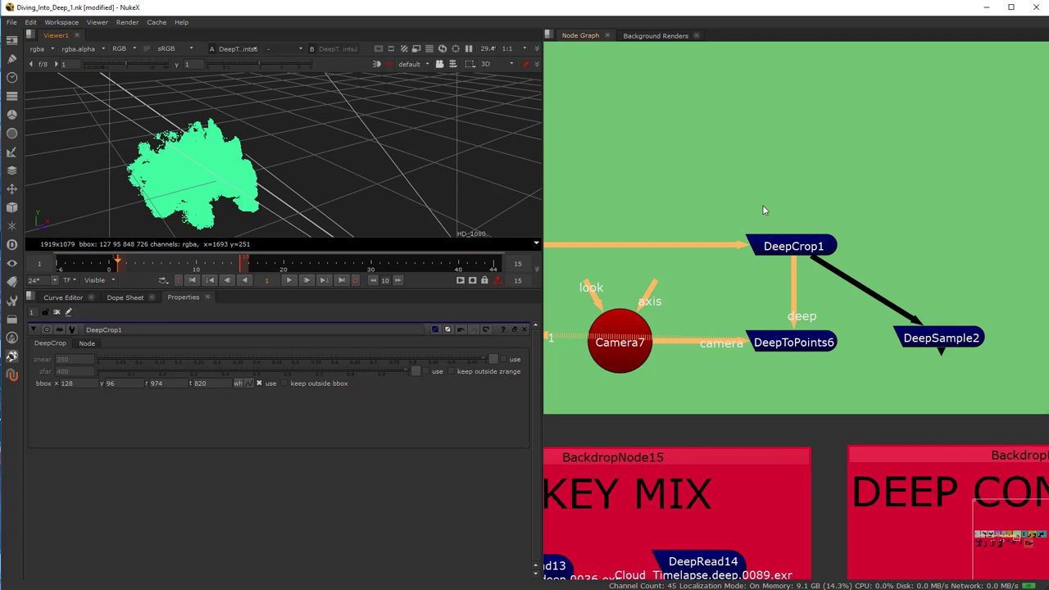
scroll(794, 185, down, 5)
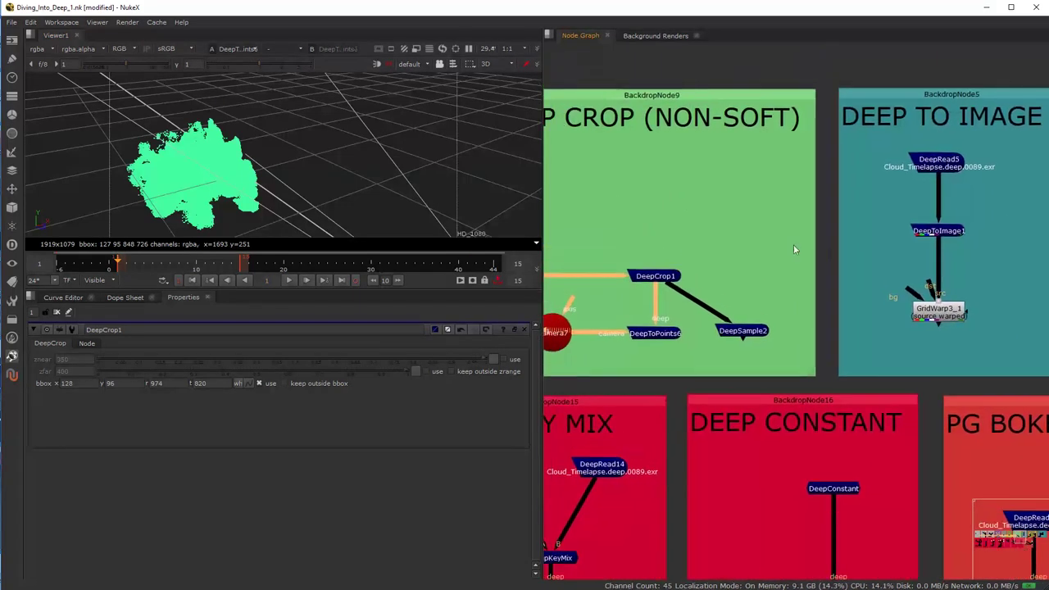
Step: Pan to the DEEP TO IMAGE backdrop, view DeepRead5 and open its settings
drag(768, 266, 699, 248)
scroll(742, 171, up, 3)
click(737, 143)
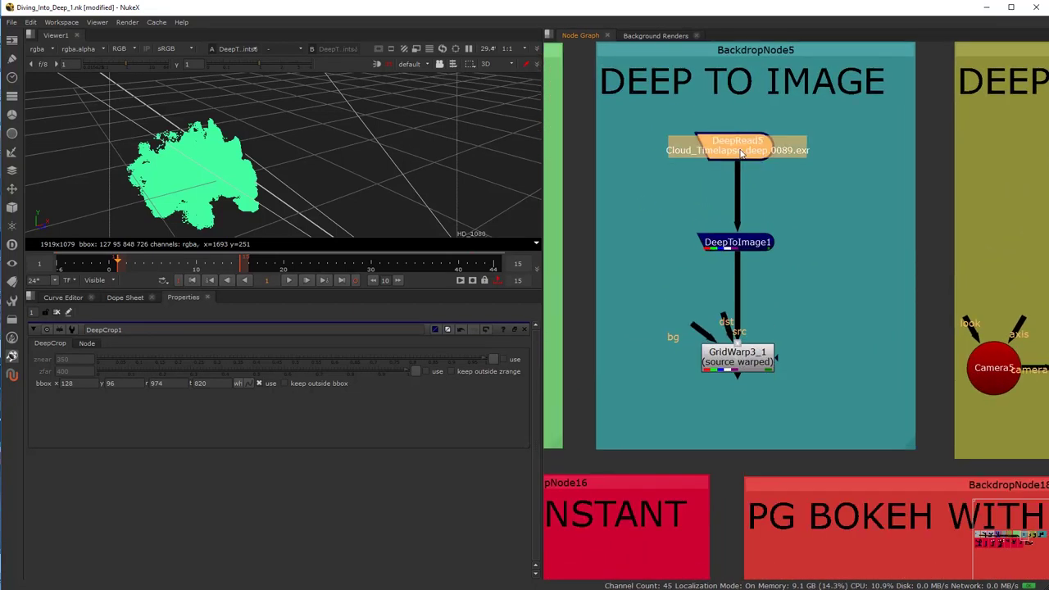
key(1)
double_click(737, 143)
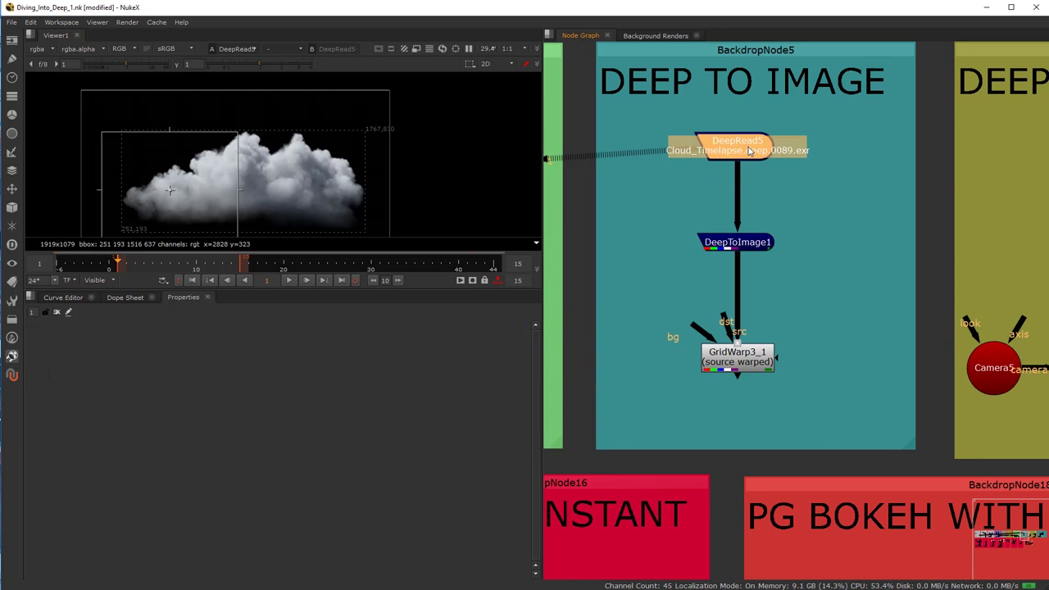
Step: View the DeepToImage1 output and open its settings
click(739, 244)
key(1)
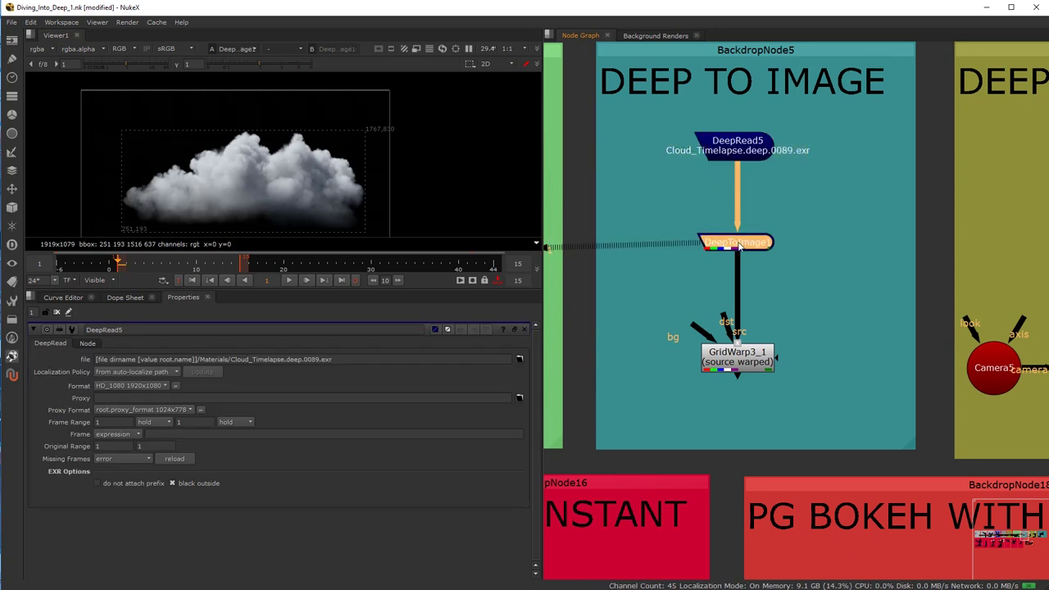
double_click(750, 241)
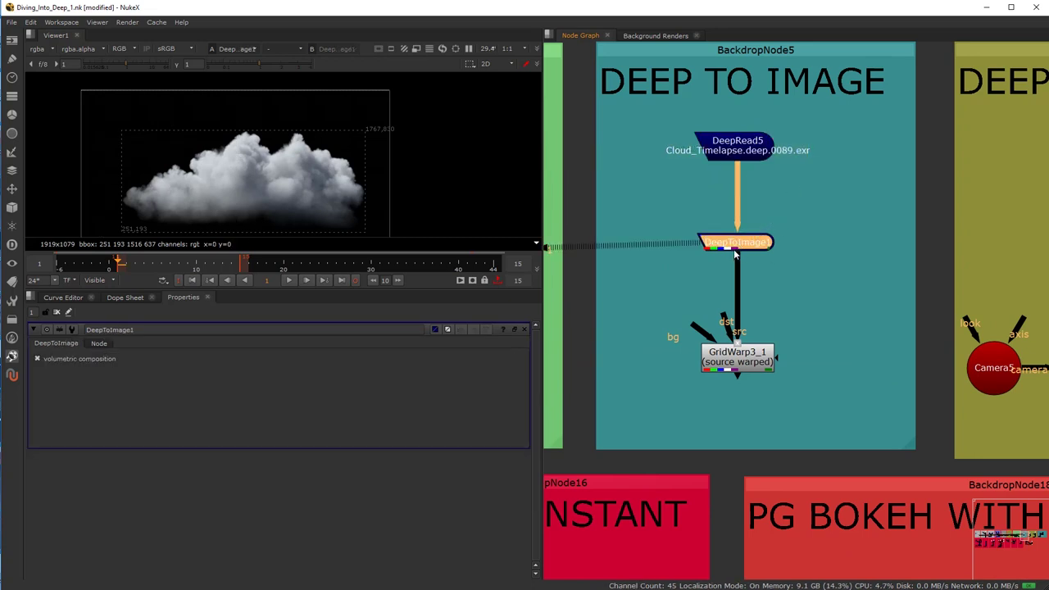
scroll(752, 266, up, 3)
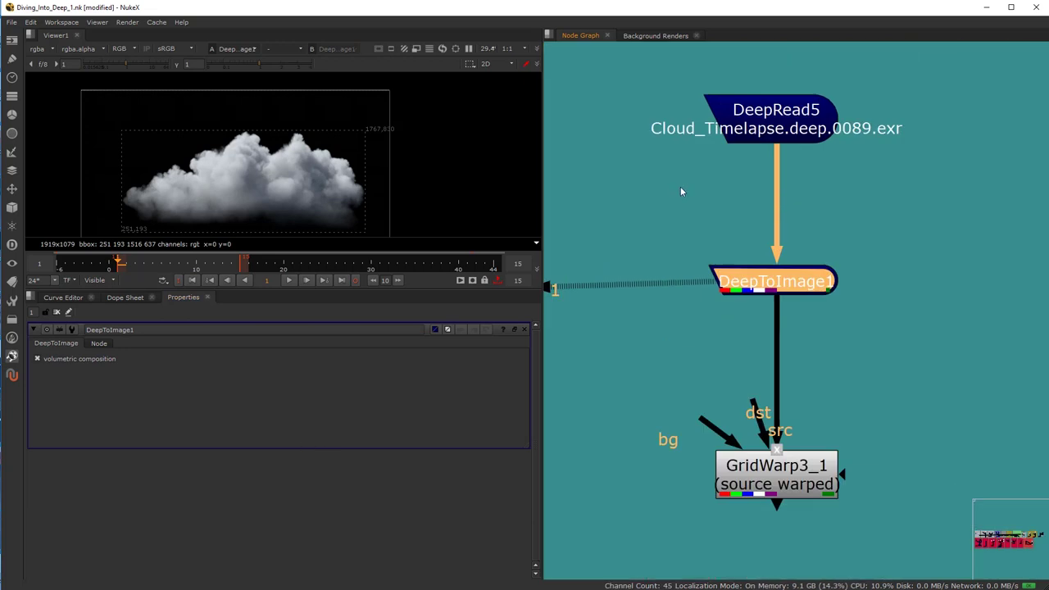
scroll(691, 230, down, 1)
Step: Nudge DeepToImage1 down, then box-select DeepRead5 and GridWarp3_1
click(746, 421)
click(766, 276)
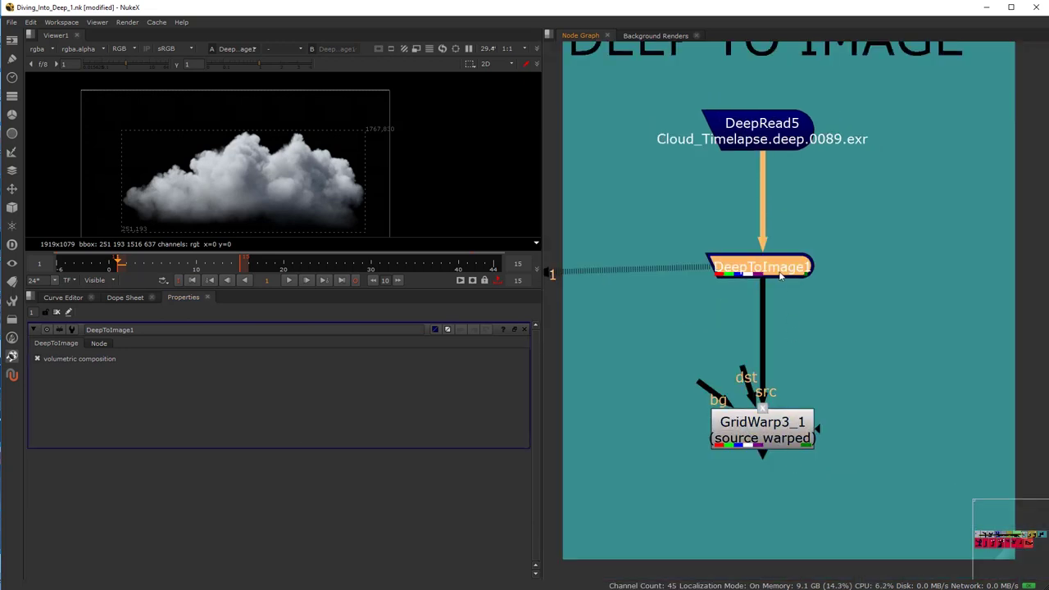
drag(780, 276, 780, 291)
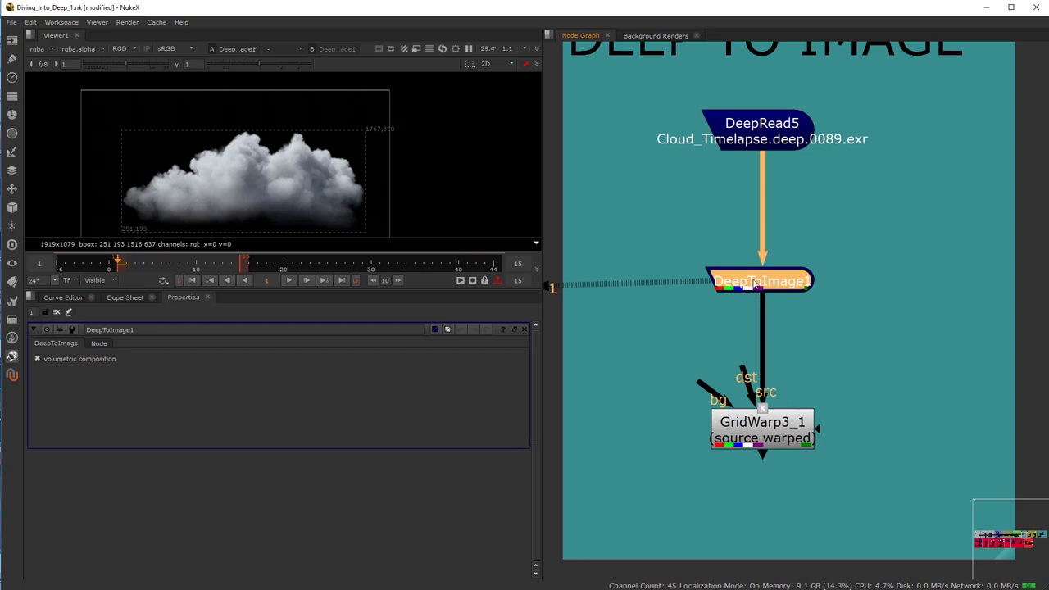
drag(683, 104, 865, 190)
drag(661, 343, 912, 483)
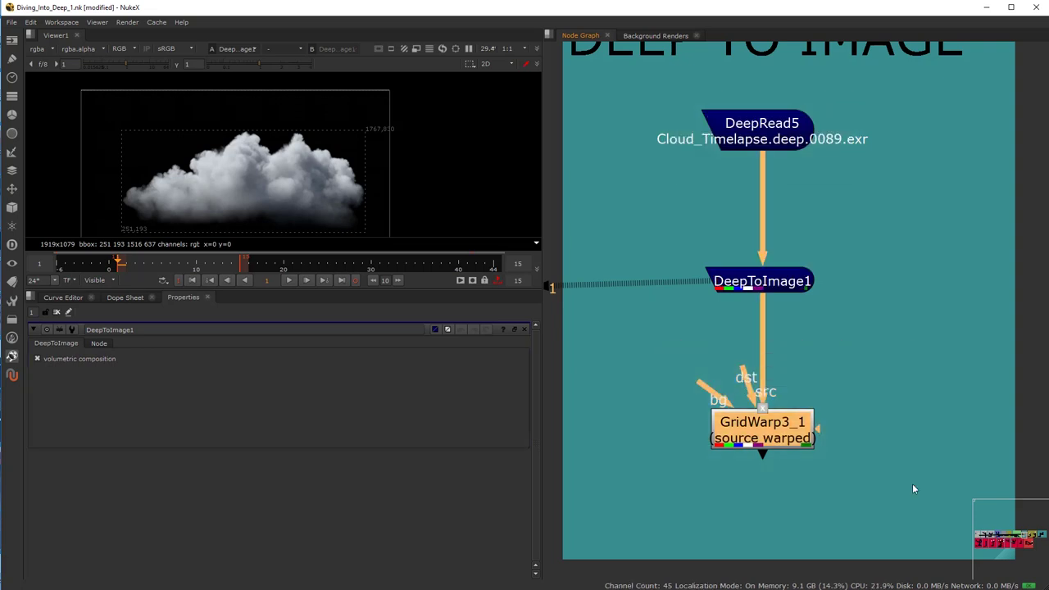
drag(661, 353, 852, 468)
drag(629, 352, 873, 488)
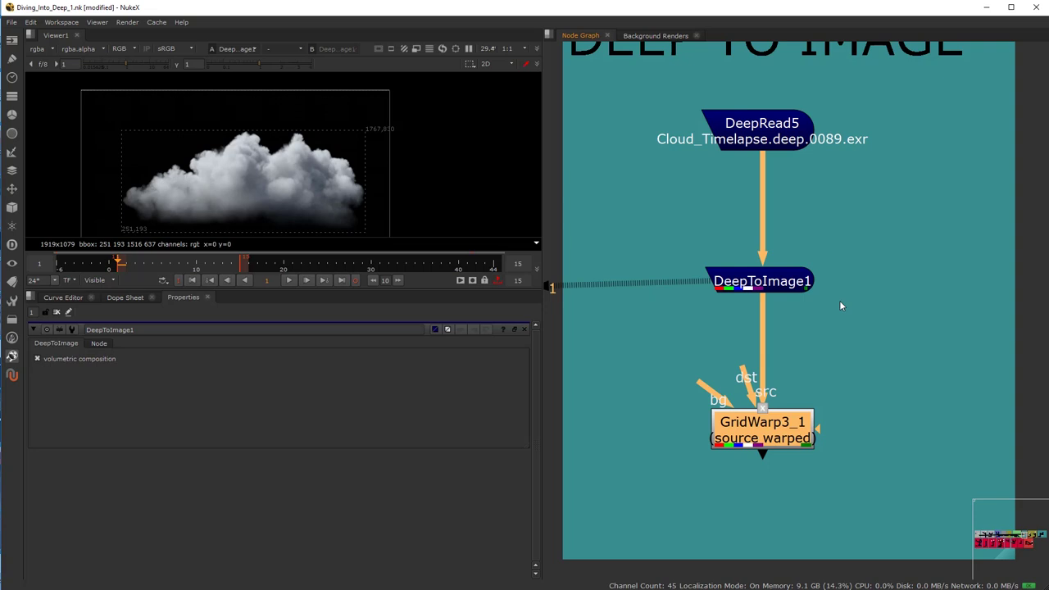
Step: Enable GridWarp3_1 with its warp settings open, checking the warped cloud's alpha and RGB
key(1)
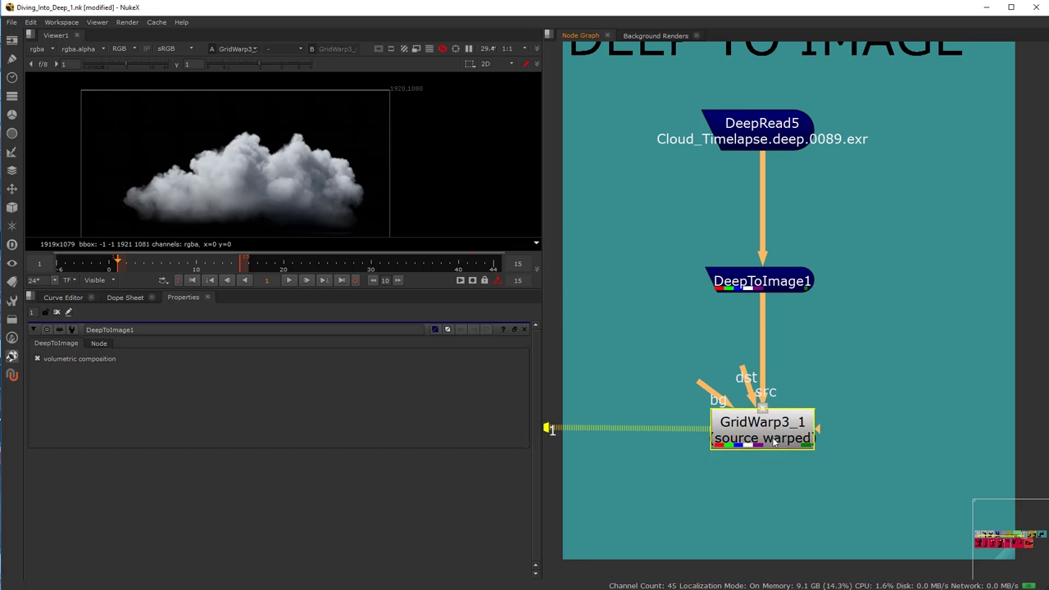
click(774, 441)
double_click(775, 441)
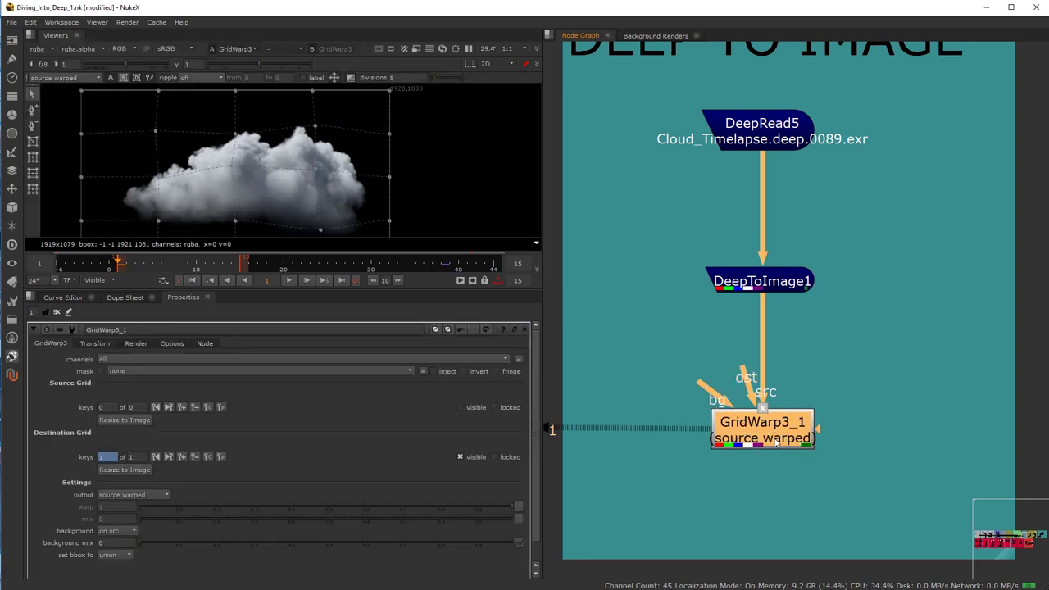
key(d)
key(a)
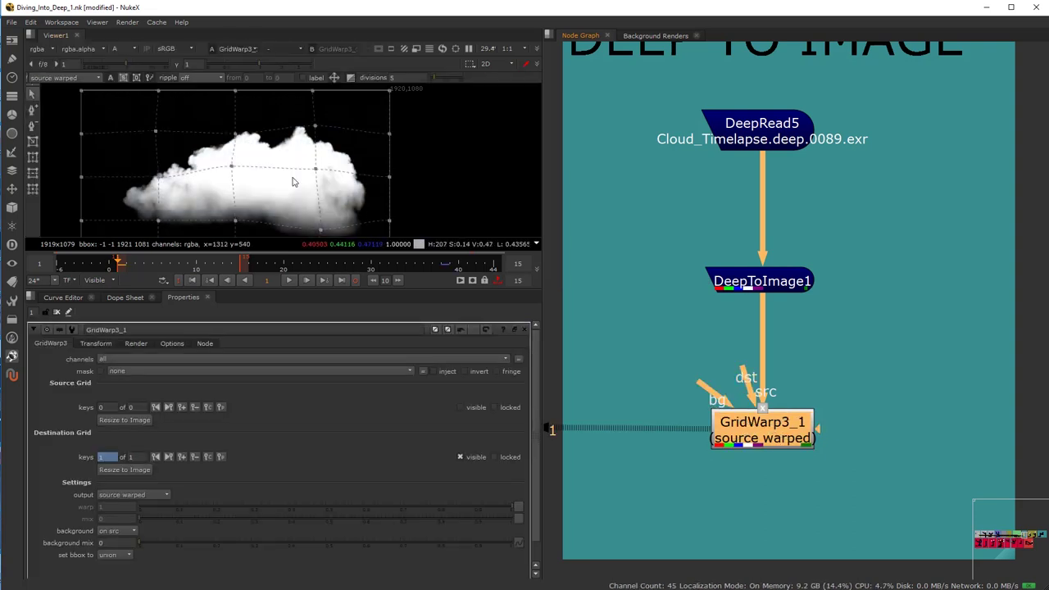
key(a)
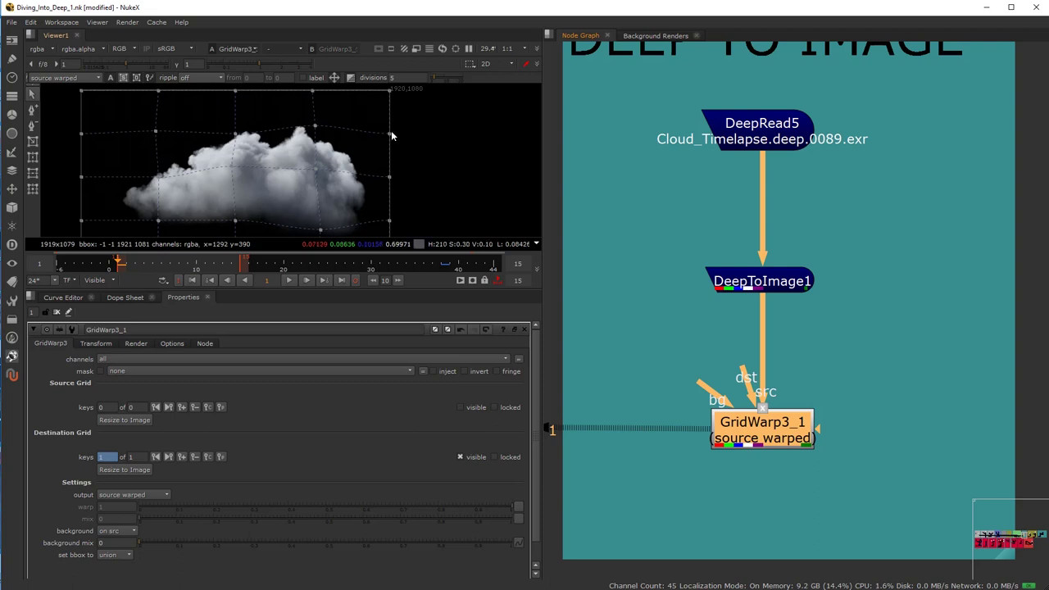
scroll(680, 307, down, 4)
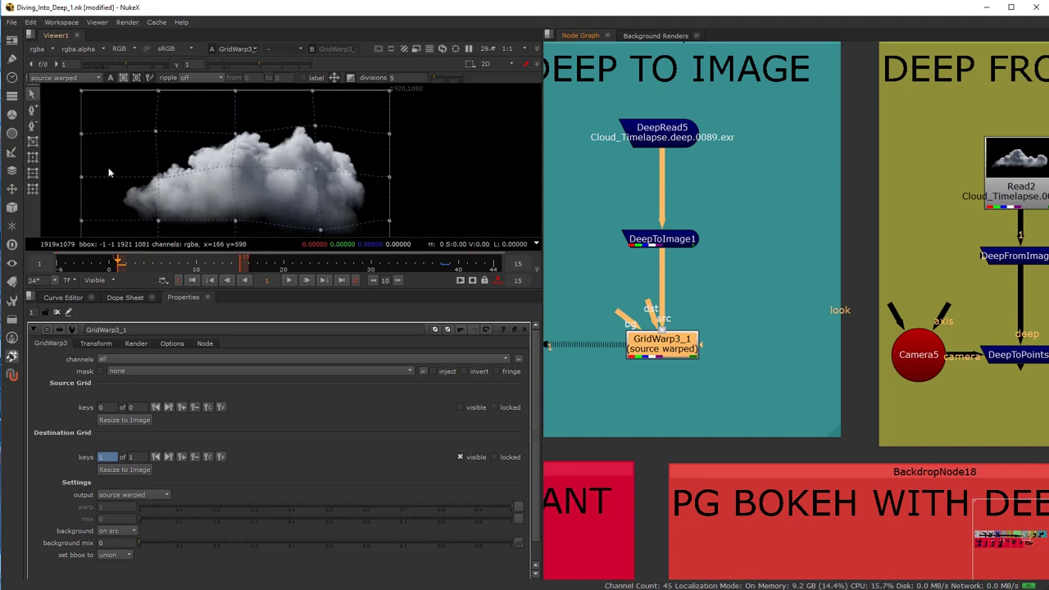
scroll(423, 165, up, 2)
scroll(441, 130, down, 2)
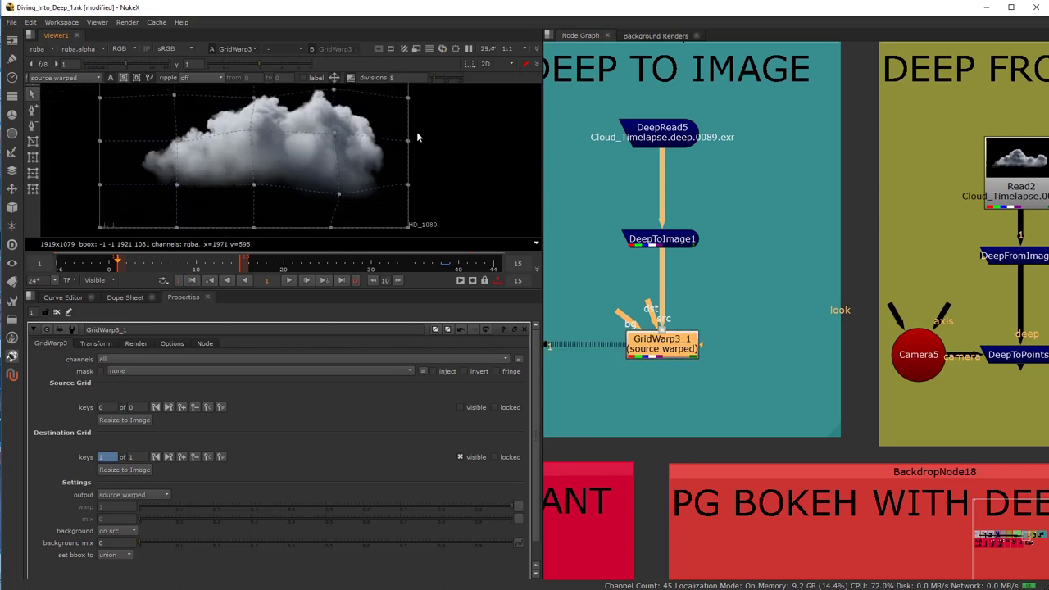
scroll(324, 152, up, 1)
scroll(205, 147, down, 1)
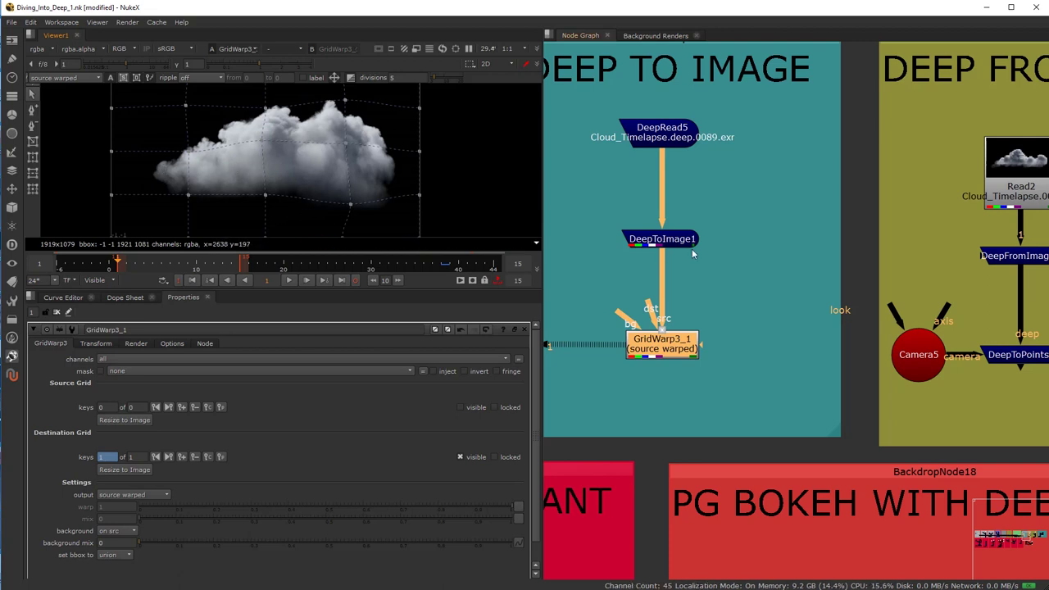
scroll(753, 226, down, 5)
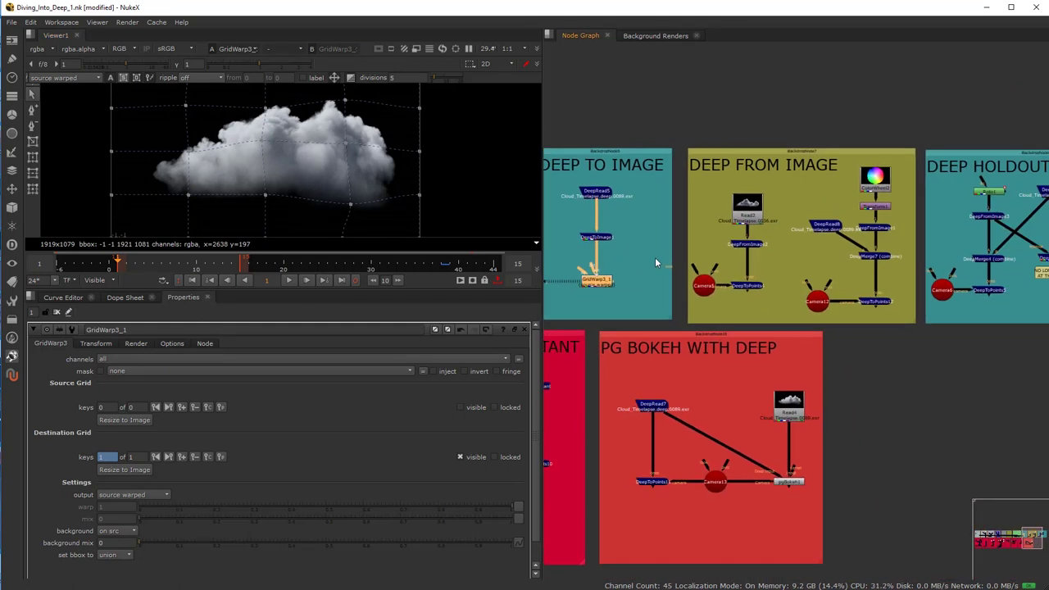
Step: Frame the DEEP FROM IMAGE backdrop and view Read2's cloud image with its settings open
scroll(768, 205, up, 3)
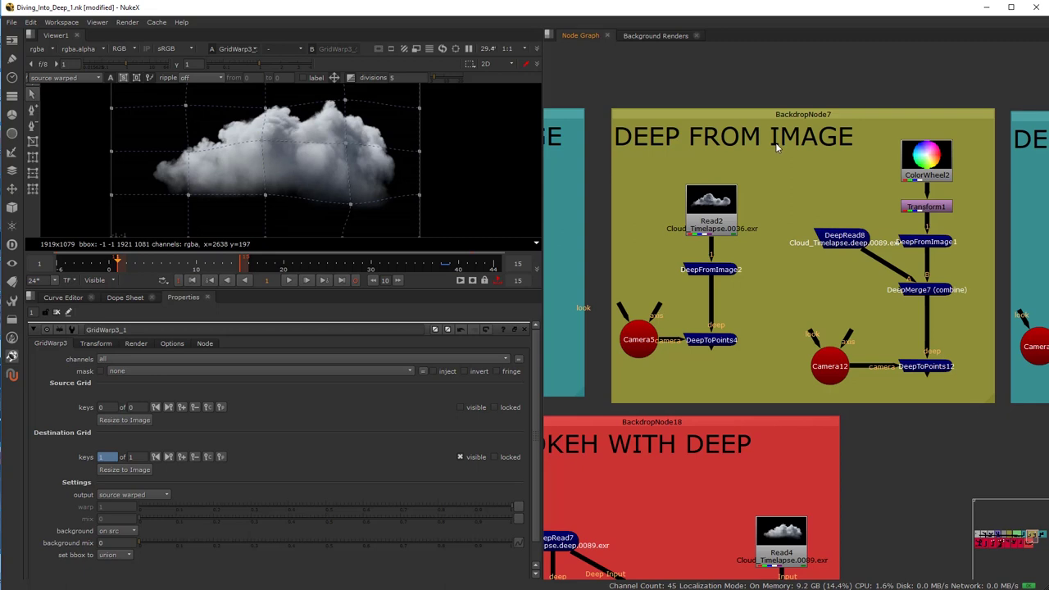
click(718, 211)
scroll(718, 212, down, 2)
scroll(715, 177, up, 2)
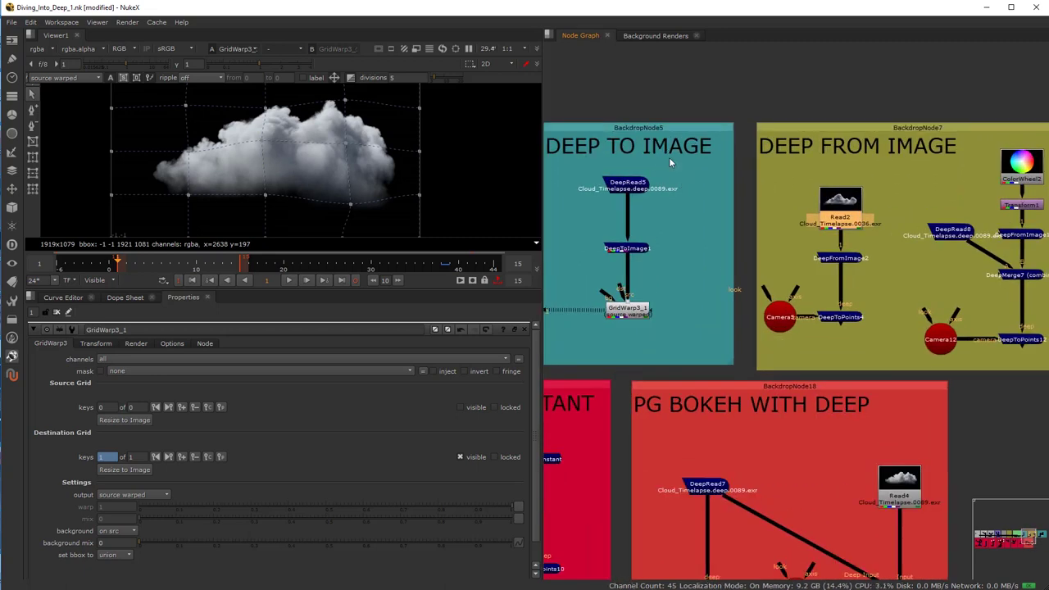
click(822, 154)
scroll(822, 154, up, 3)
drag(827, 154, 738, 141)
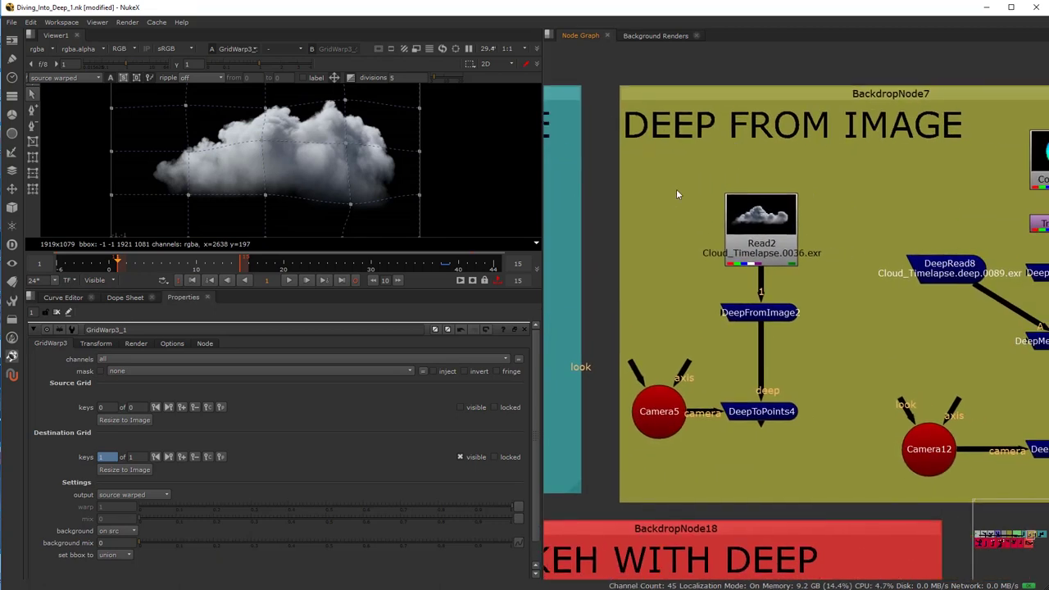
click(764, 228)
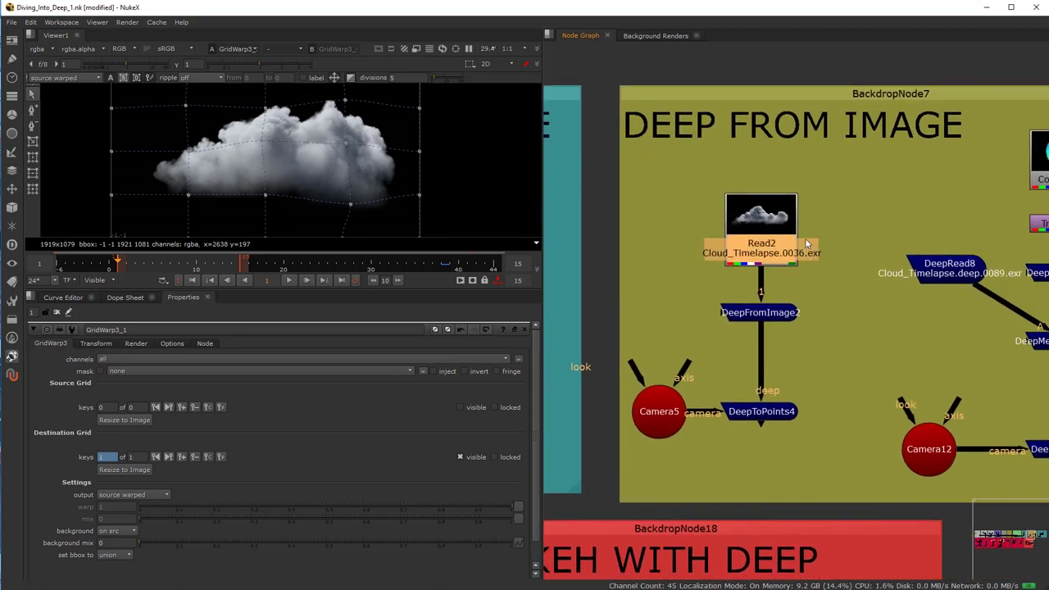
key(1)
double_click(771, 233)
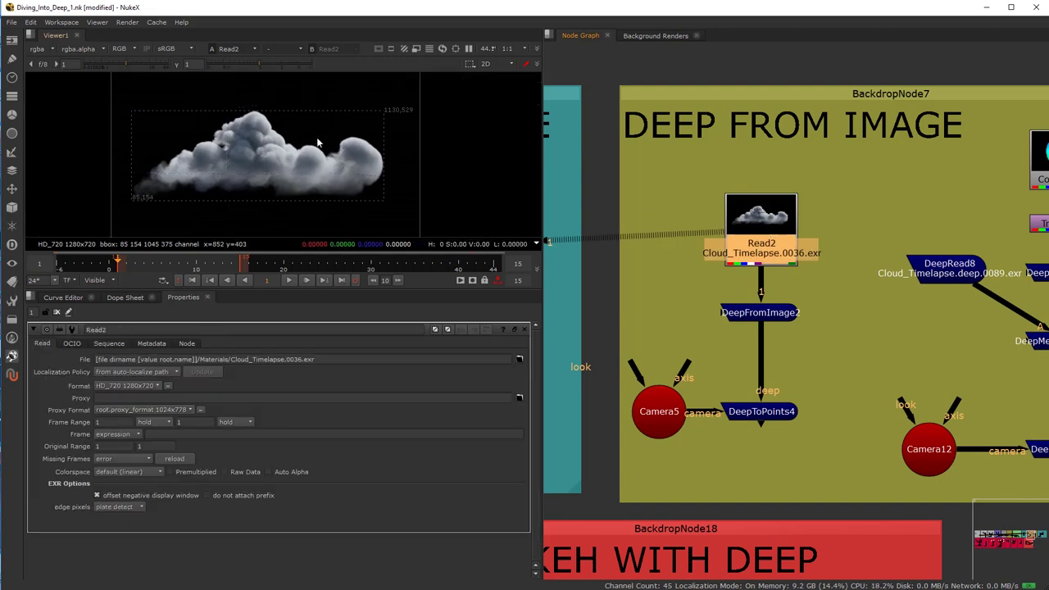
drag(780, 231, 781, 220)
Step: View the DeepFromImage2 output and open its settings
click(755, 315)
key(1)
double_click(754, 316)
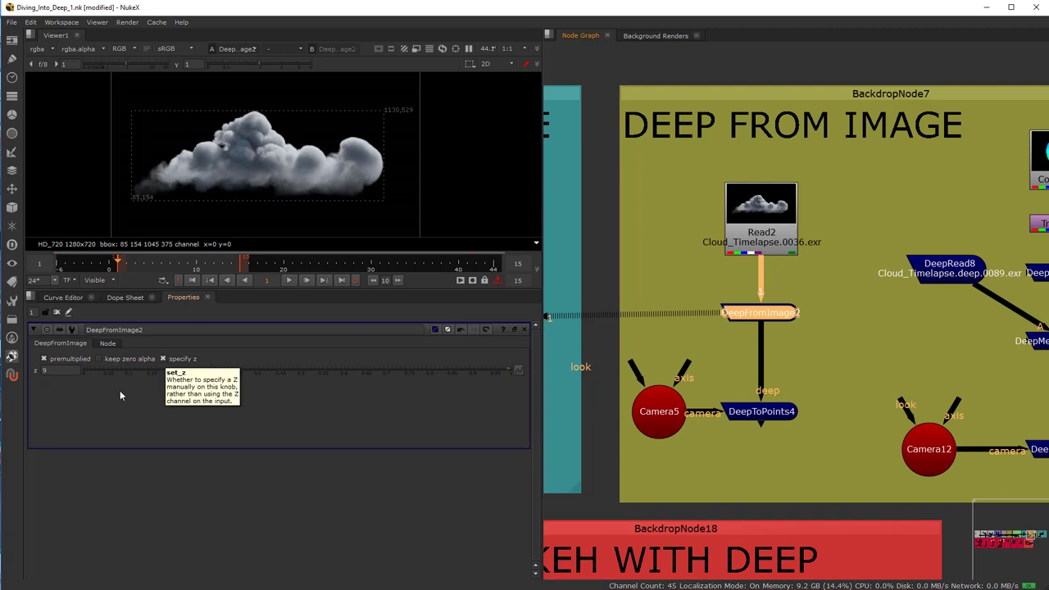
scroll(704, 314, down, 3)
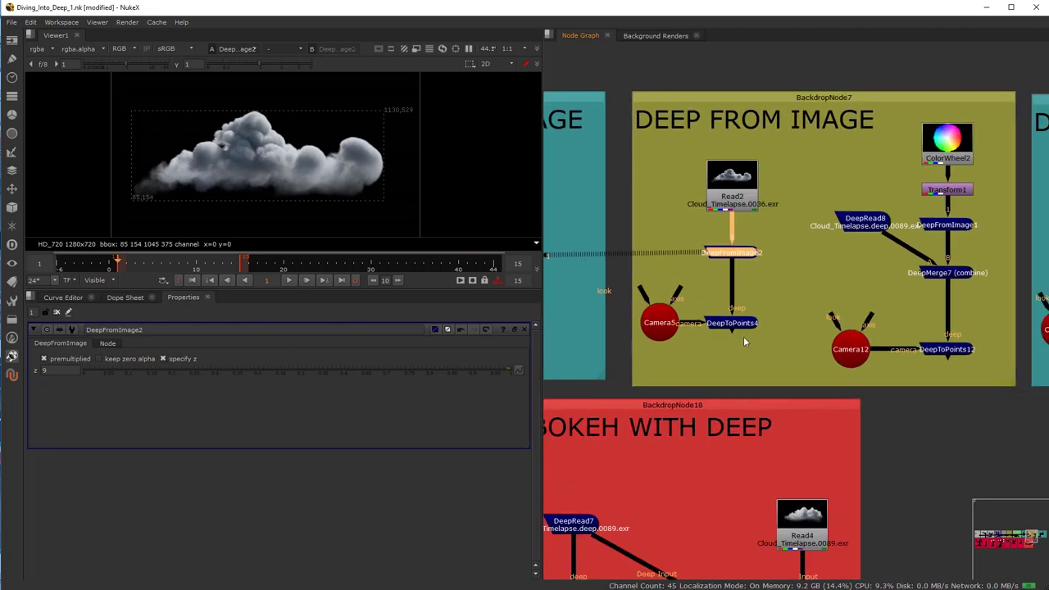
scroll(743, 336, up, 1)
Step: View DeepToPoints4 as a 3D point cloud, orbiting it and maximizing the viewer
click(735, 322)
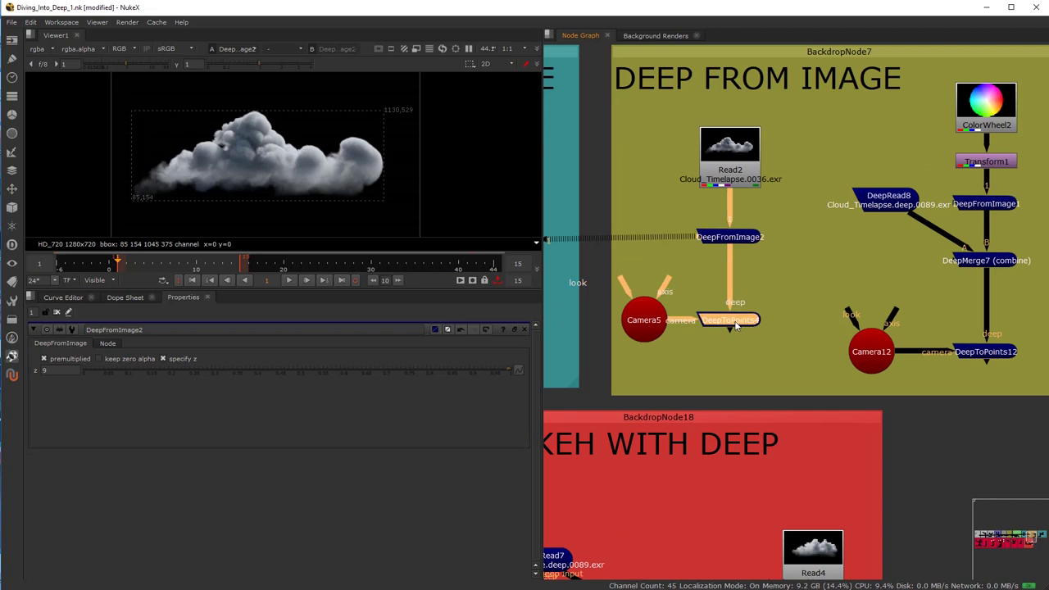
key(1)
scroll(246, 182, down, 5)
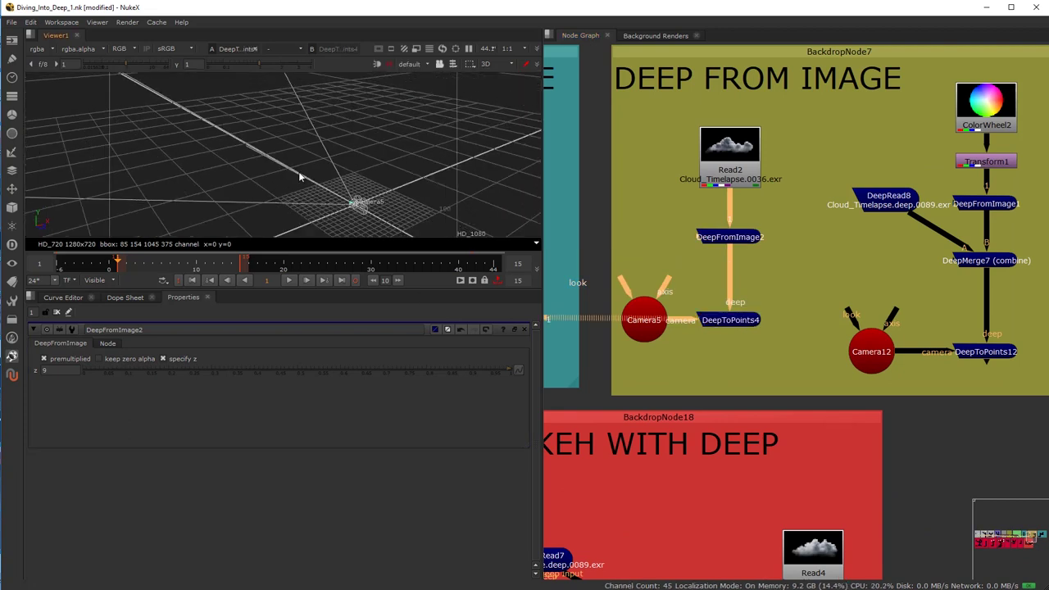
scroll(271, 156, up, 8)
scroll(278, 100, down, 5)
drag(303, 136, 319, 126)
scroll(369, 143, up, 6)
scroll(385, 160, down, 5)
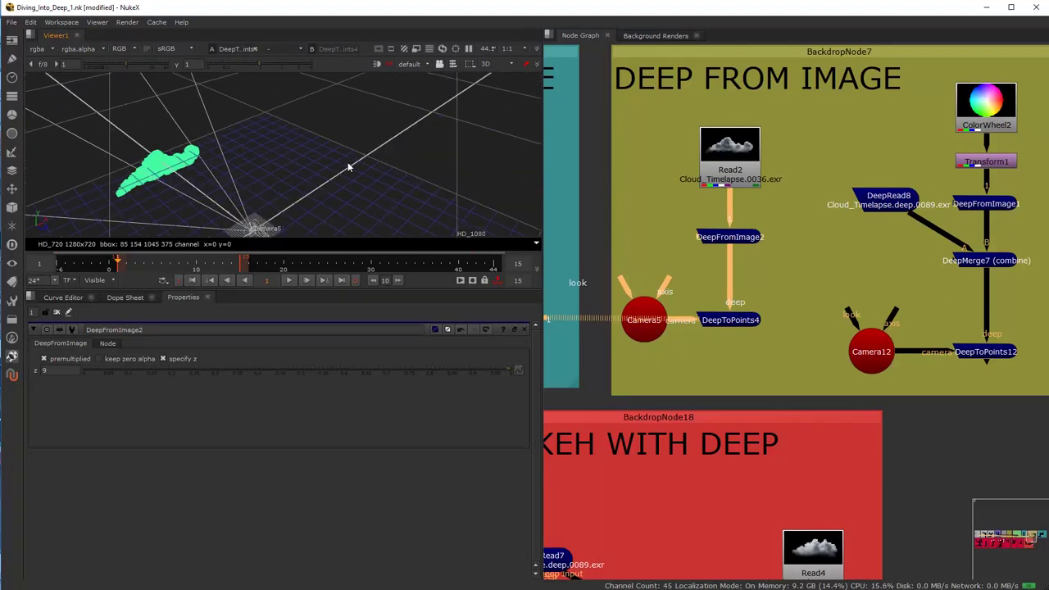
key(space)
Step: Orbit the green cloud to a tilted side view, then restore the split layout
scroll(443, 264, up, 5)
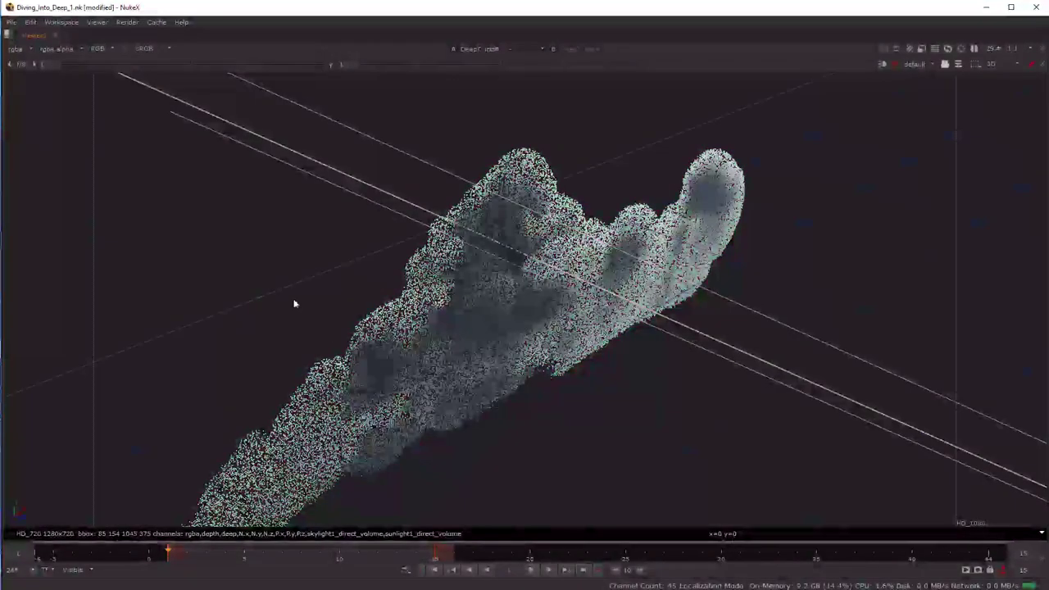
scroll(292, 300, down, 5)
drag(409, 303, 522, 292)
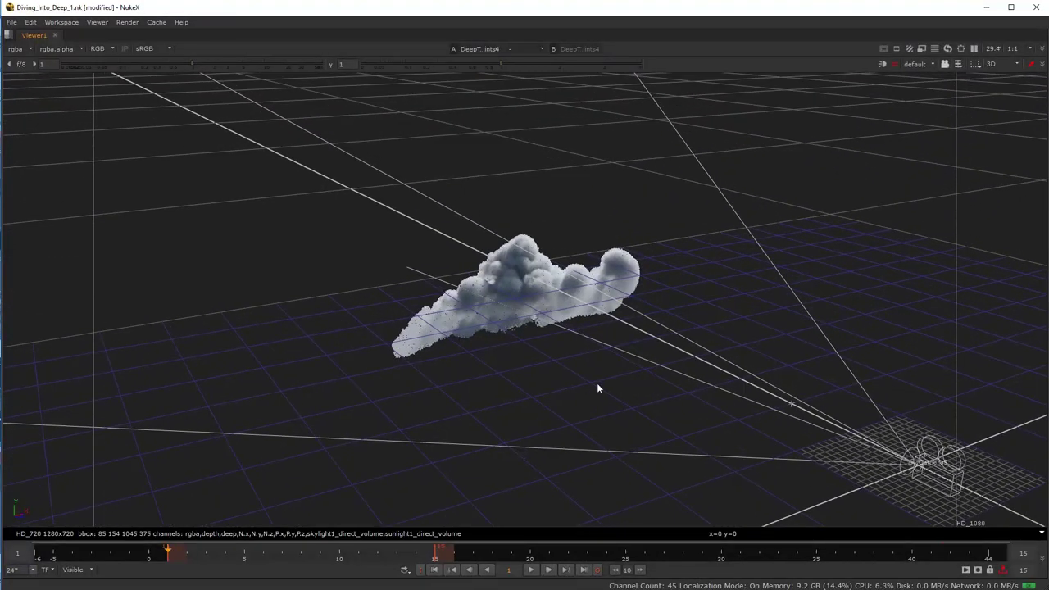
drag(543, 369, 555, 288)
key(space)
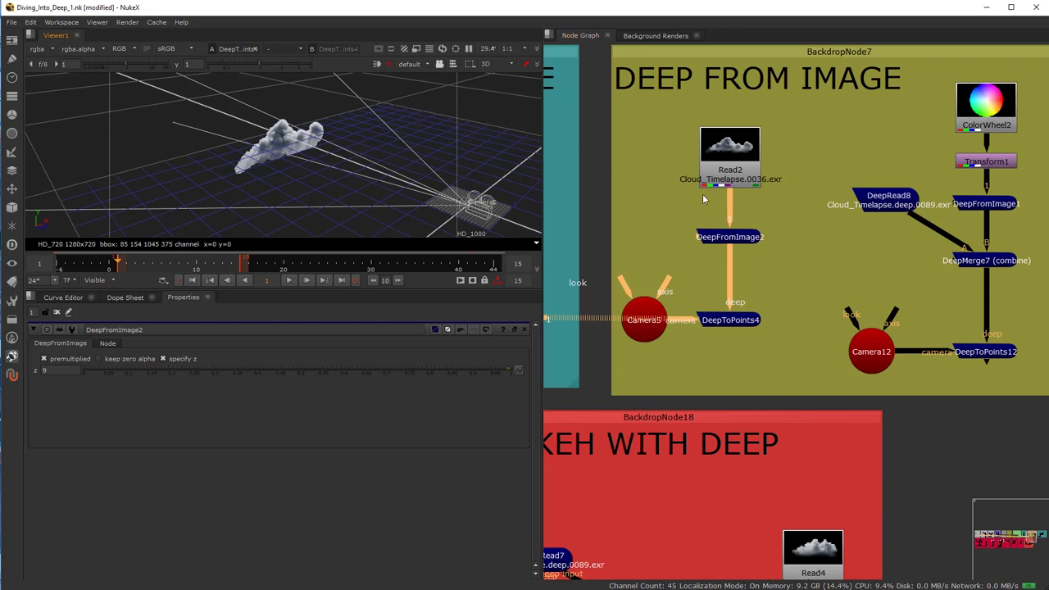
Step: Show the ColorWheel2 output in the viewer with its settings open
scroll(684, 196, down, 4)
scroll(668, 260, up, 4)
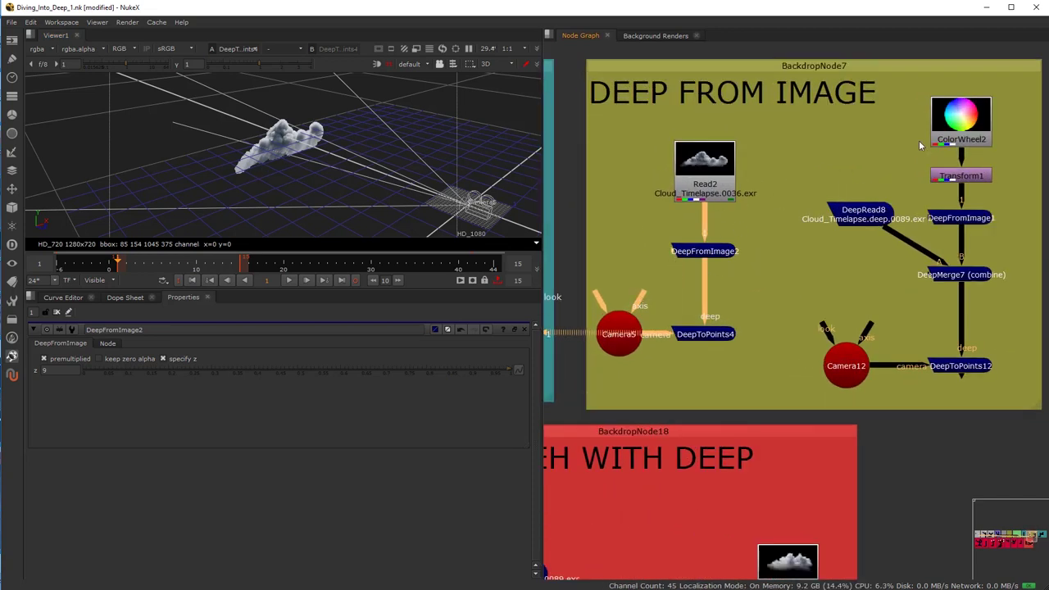
click(954, 122)
key(1)
double_click(955, 123)
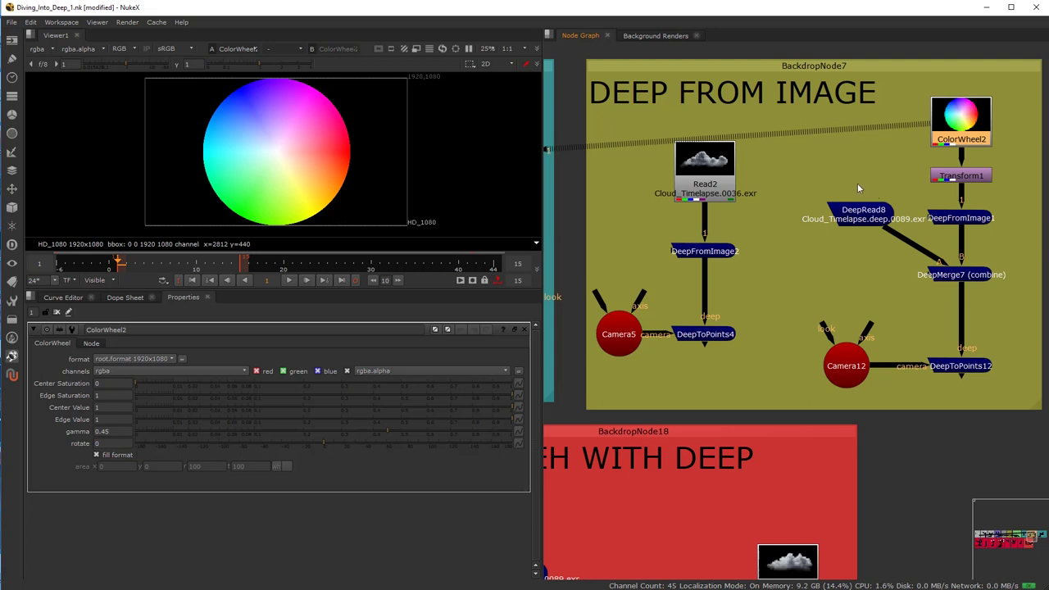
drag(870, 261, 851, 255)
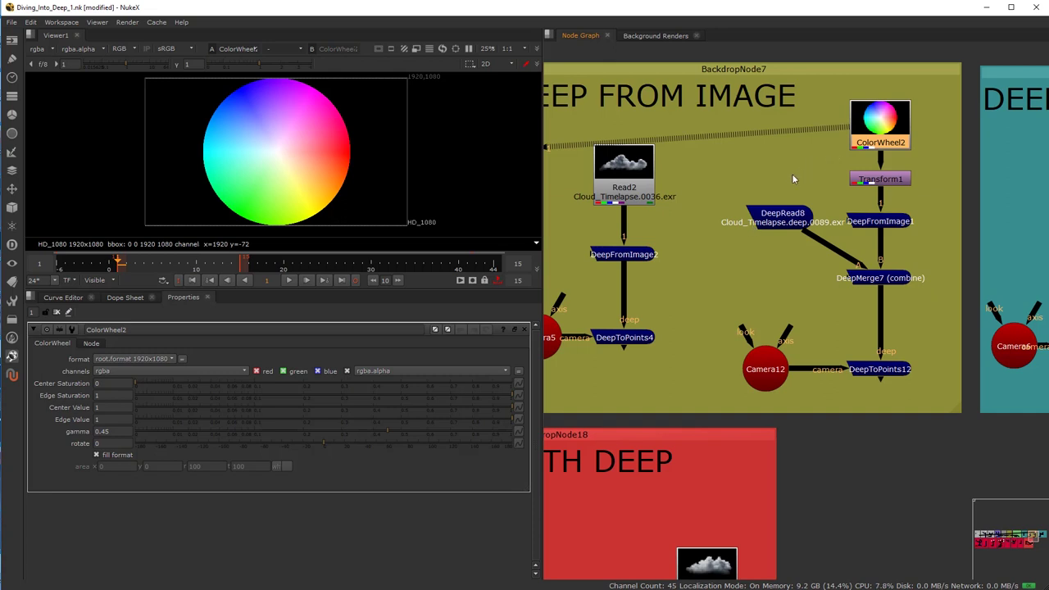
Step: Display the DeepMerge7 output combining the colour wheel with the cloud
drag(649, 186, 586, 161)
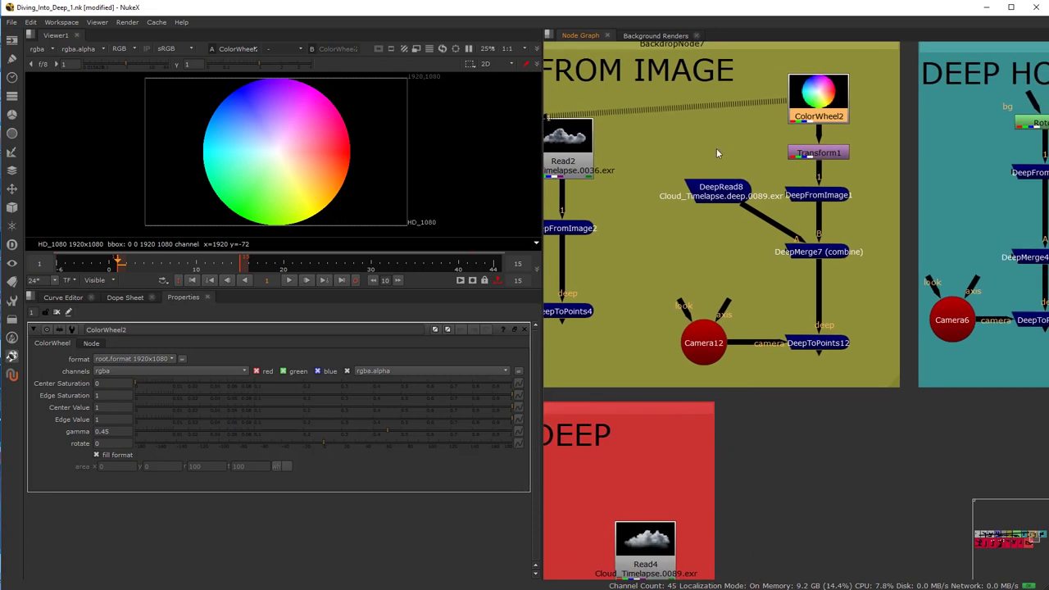
scroll(746, 135, up, 1)
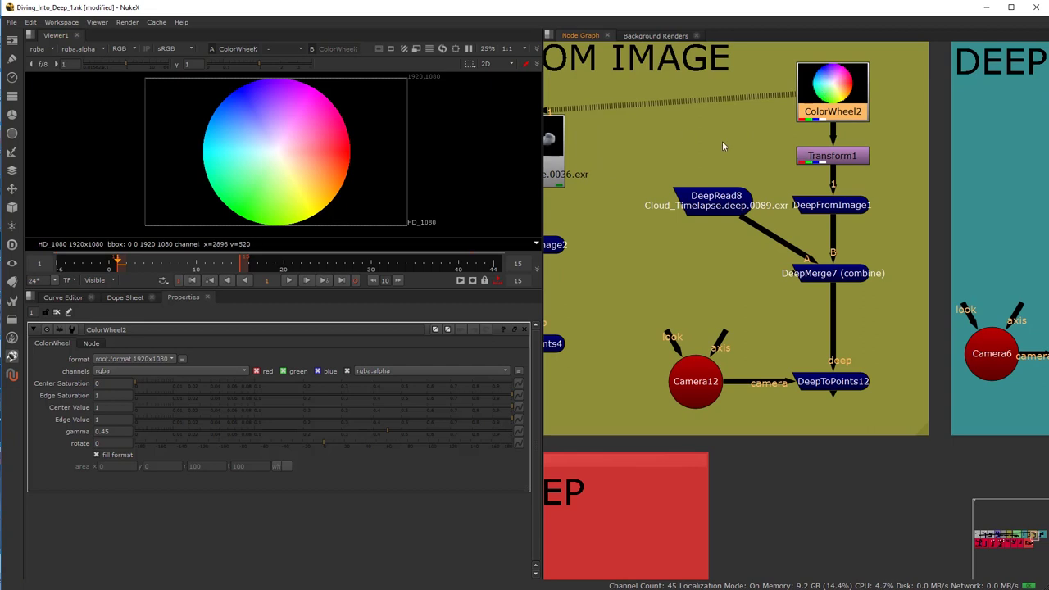
click(831, 381)
click(832, 273)
key(1)
scroll(263, 159, up, 2)
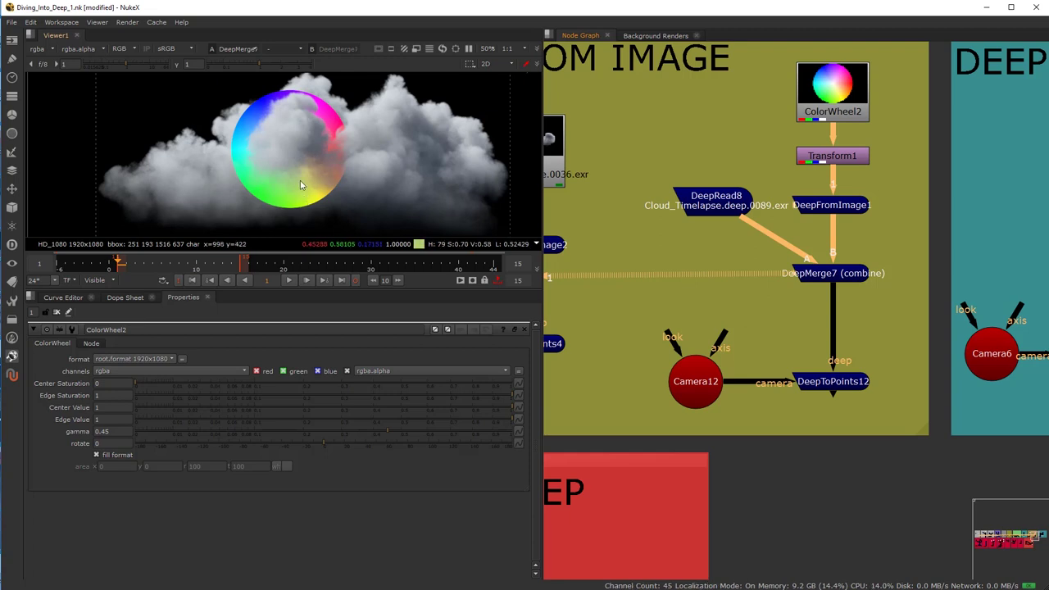
Step: Zoom in on the merged result, then bring up DeepFromImage1's settings showing z 500
scroll(270, 164, up, 10)
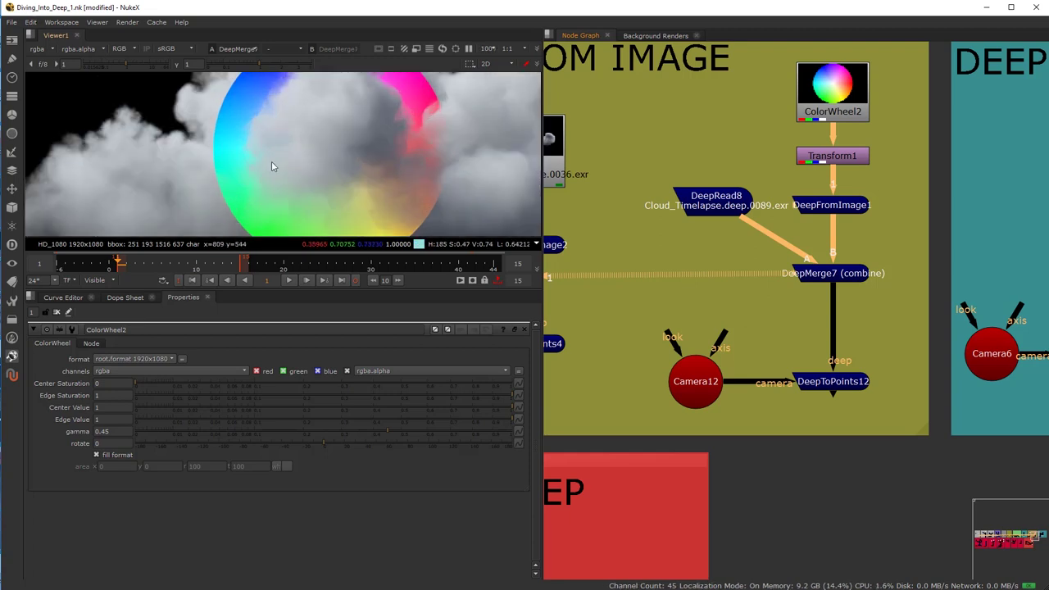
scroll(341, 170, down, 3)
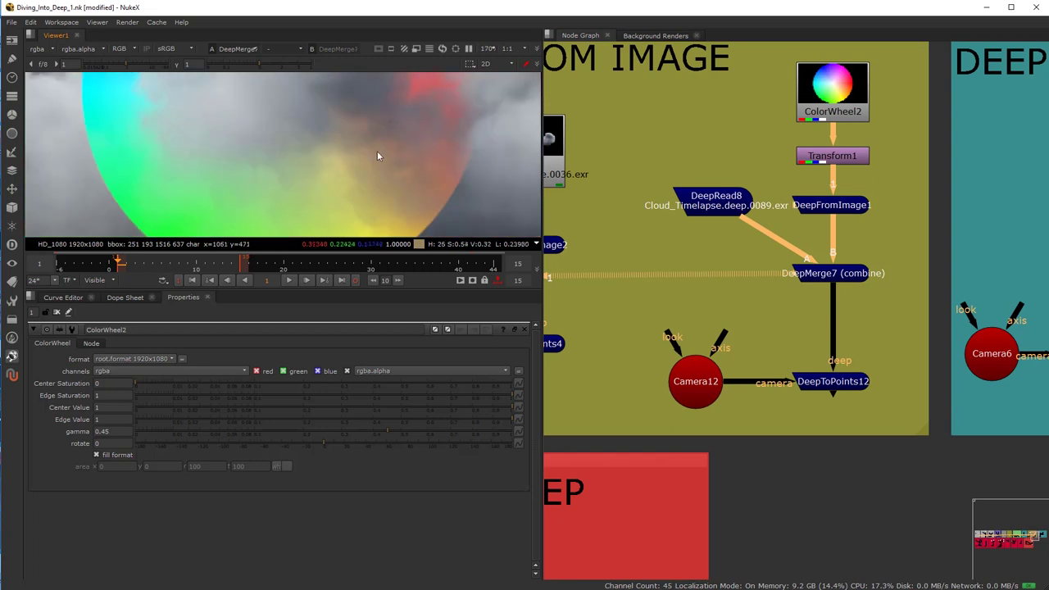
scroll(251, 146, up, 6)
scroll(263, 147, up, 3)
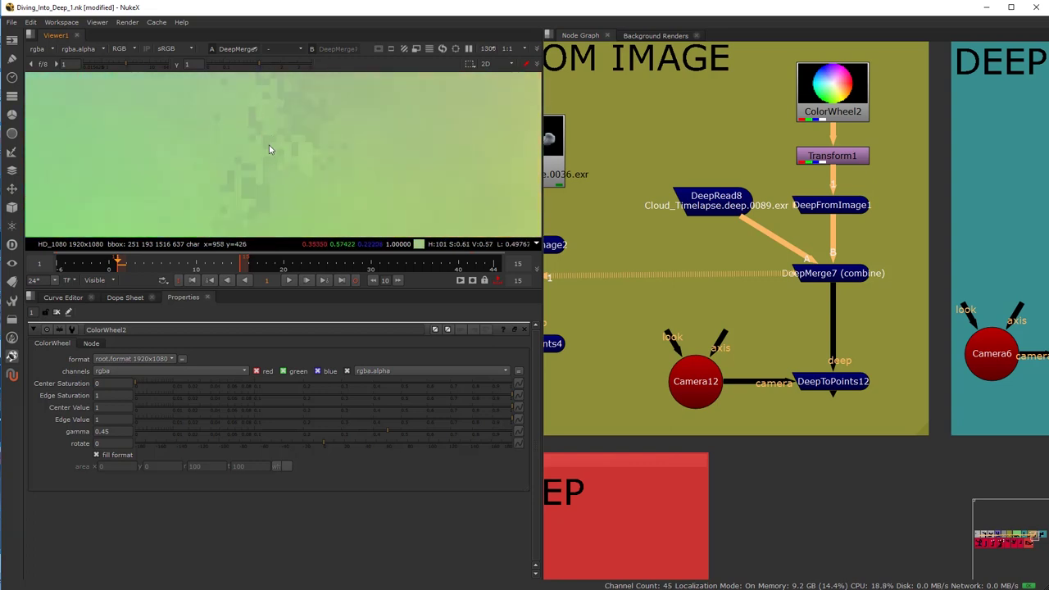
scroll(269, 139, down, 15)
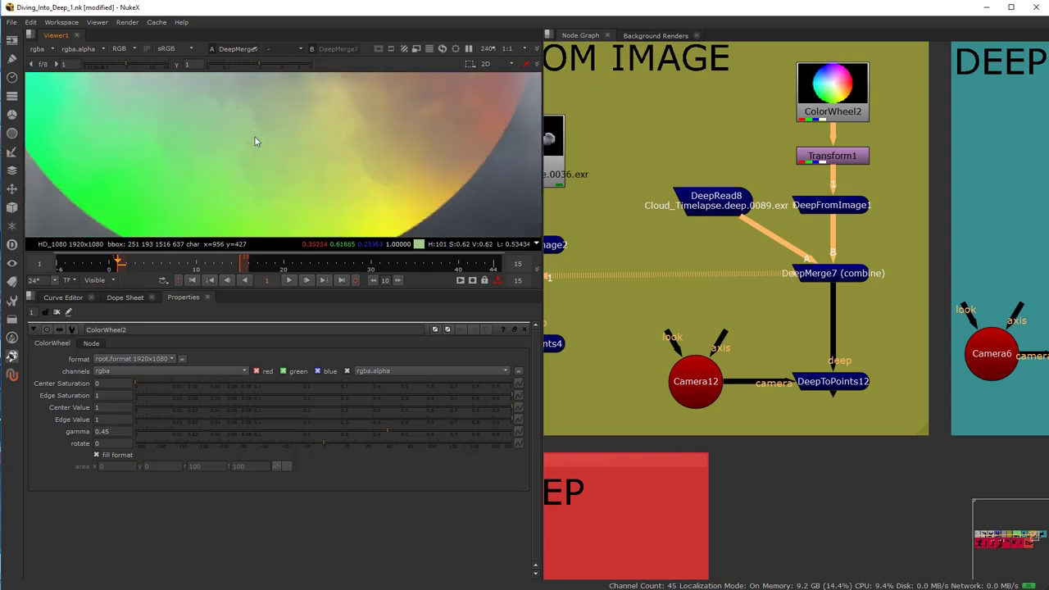
scroll(275, 156, up, 1)
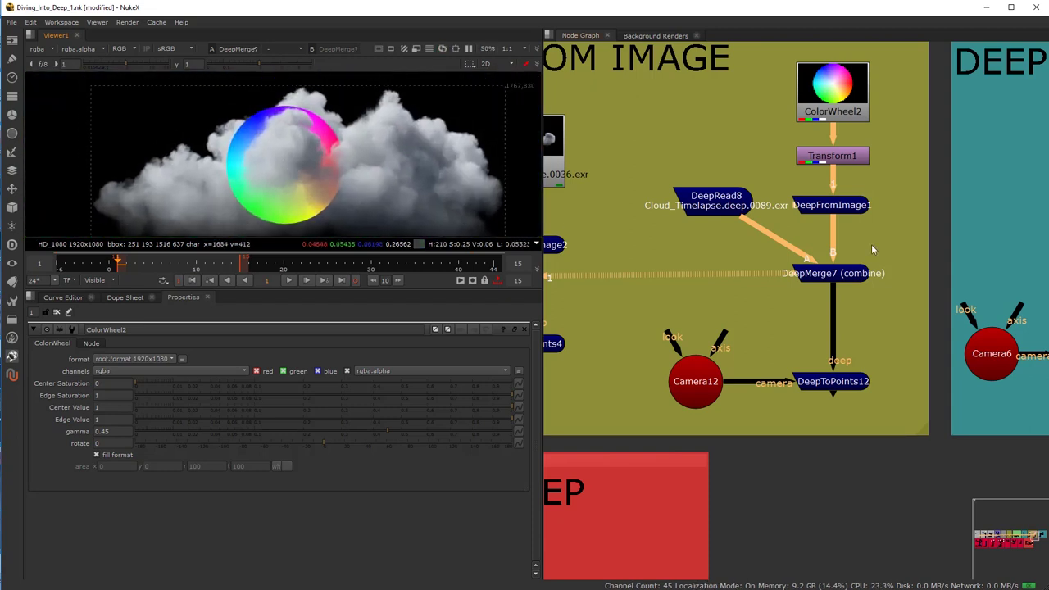
click(838, 161)
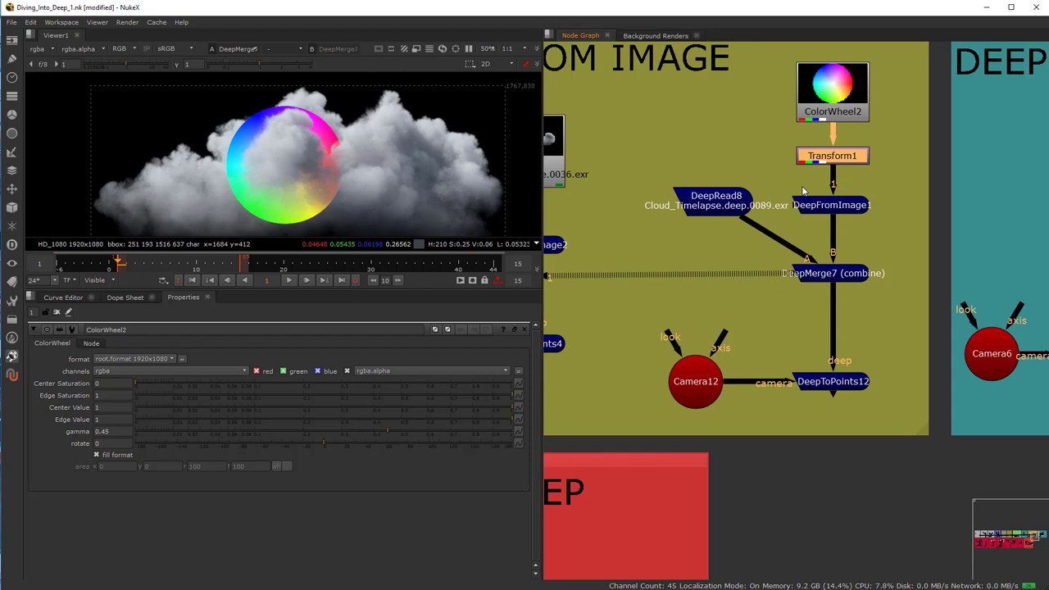
click(833, 209)
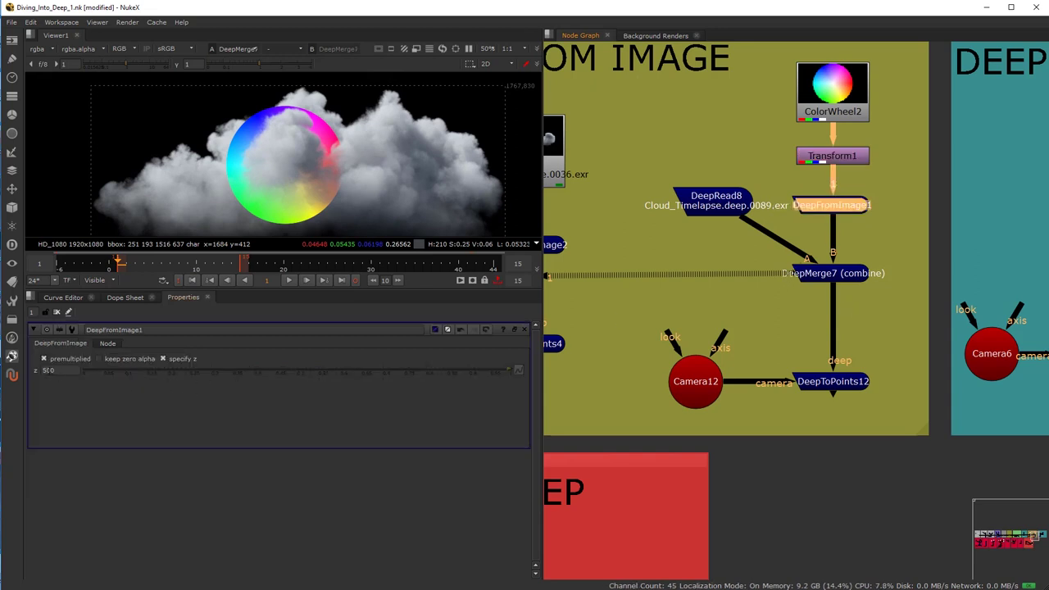
Step: Nudge DeepFromImage1's z depth to 520, placing the wheel partly behind the cloud
click(47, 371)
key(Down)
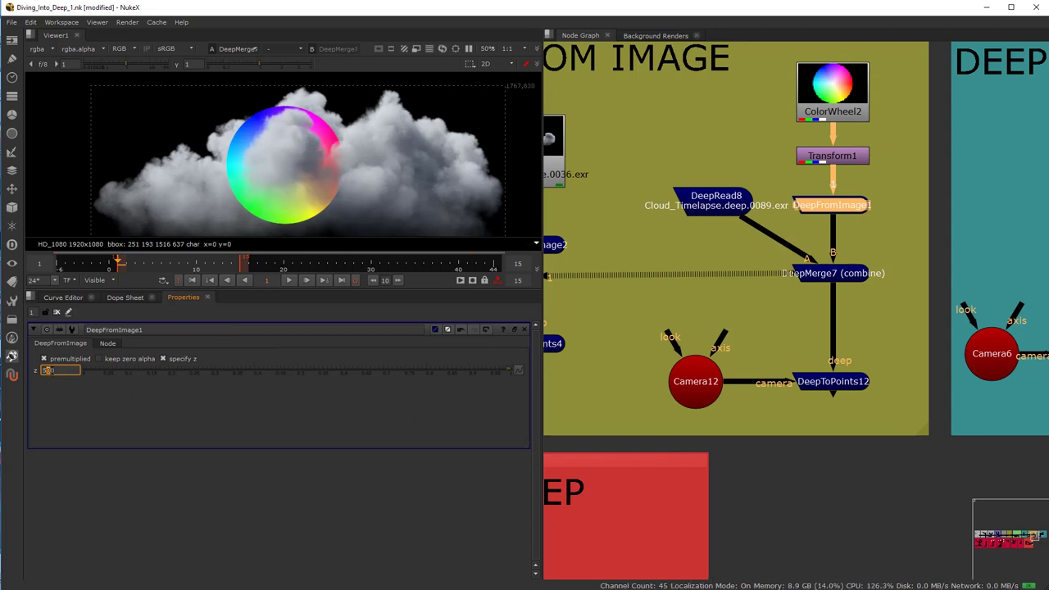
key(Up)
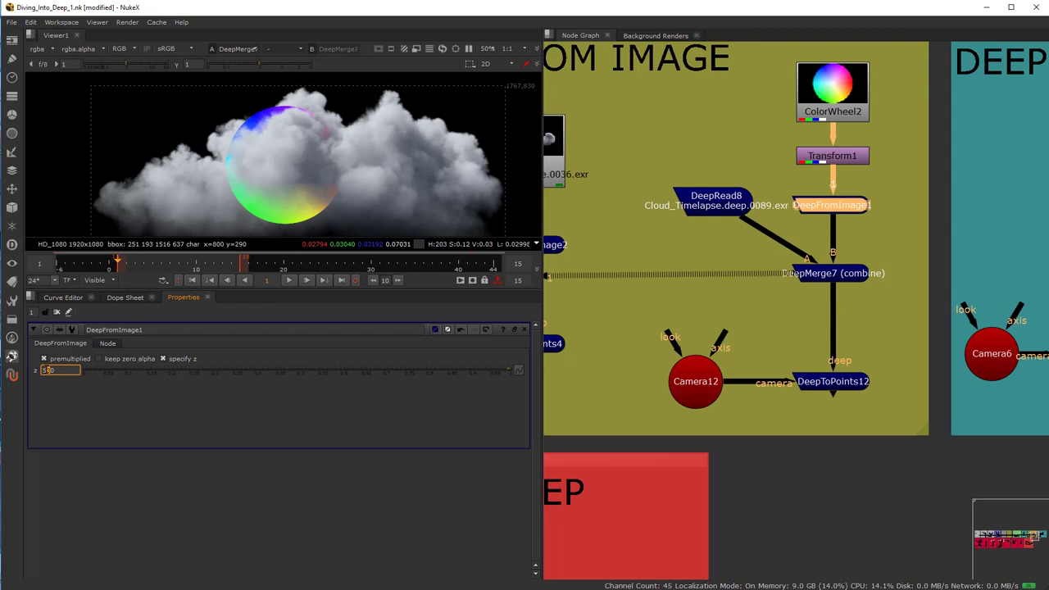
key(Down)
key(Up)
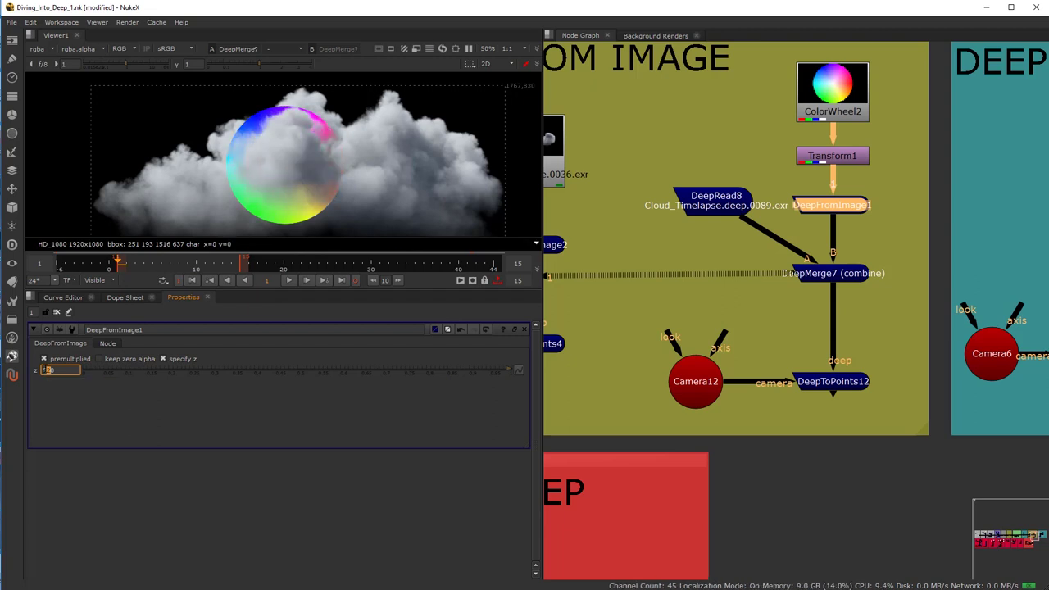
Step: Check the result at frame 4, then settle on frame 8
click(143, 264)
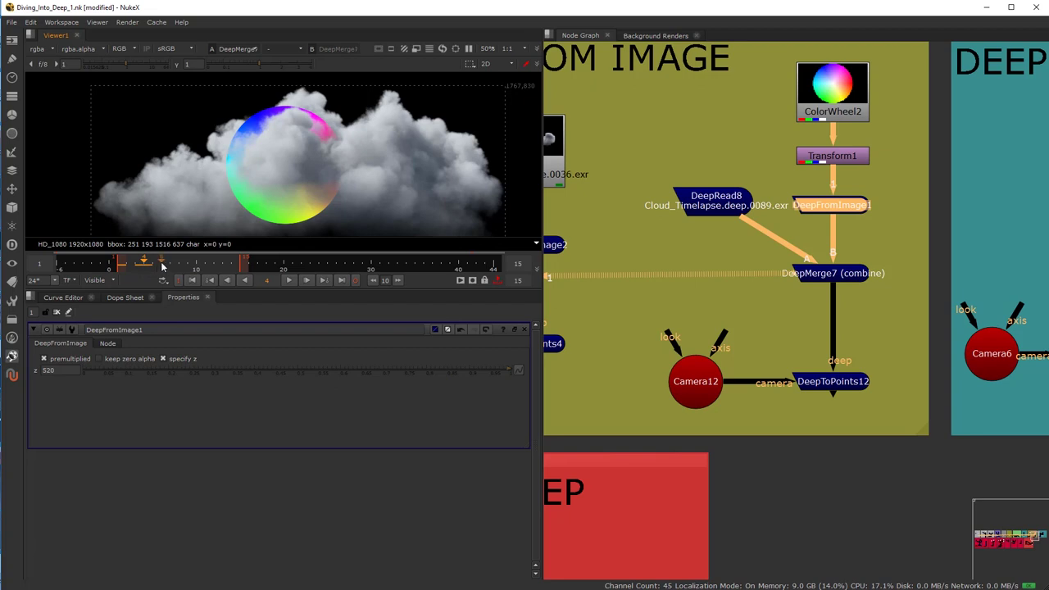
click(180, 269)
click(771, 150)
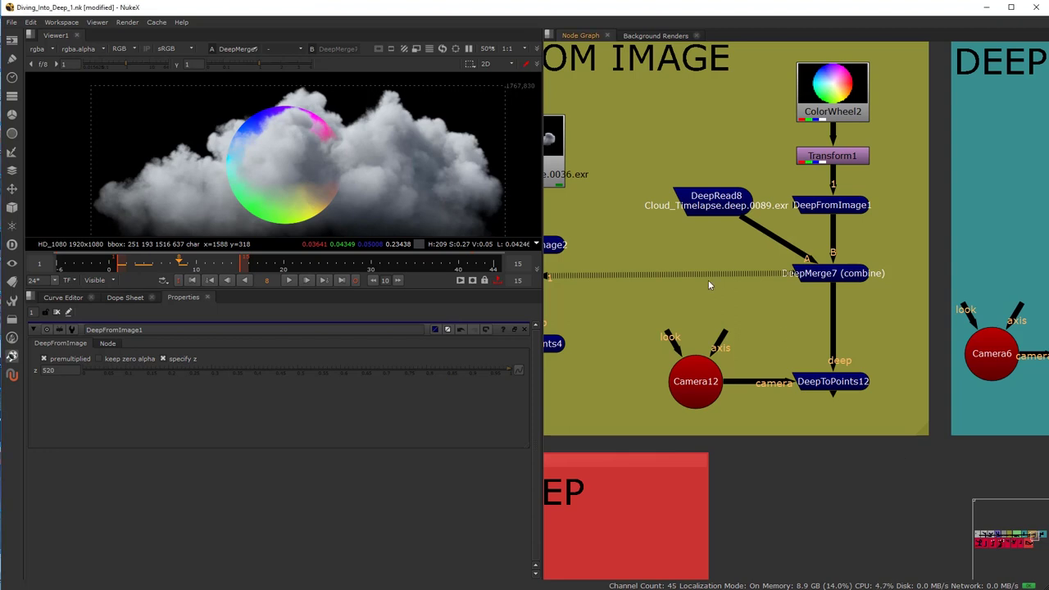
scroll(757, 321, down, 2)
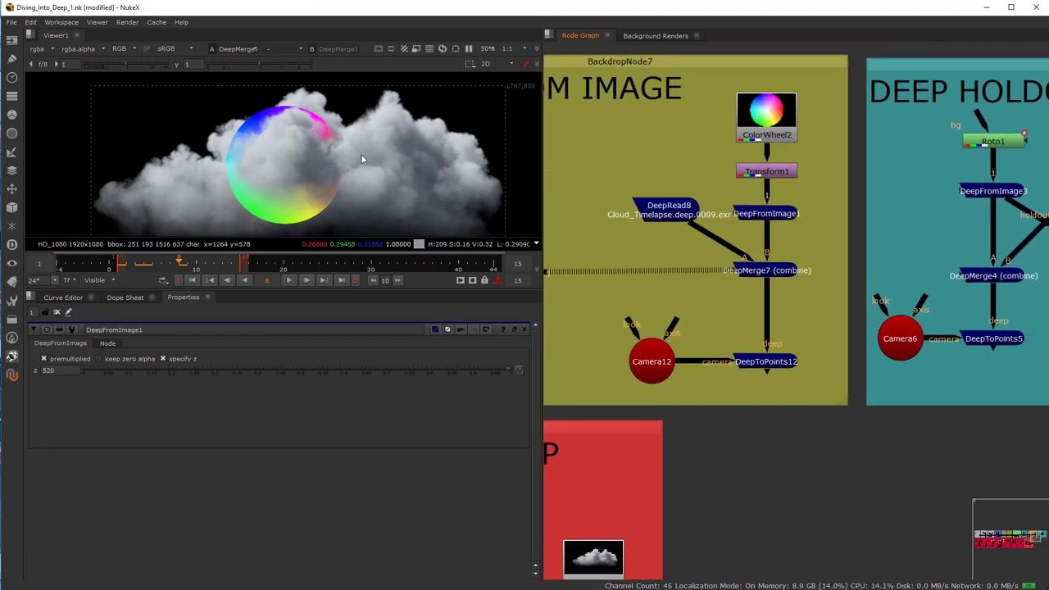
Step: Frame the DEEP HOLDOUT (NON-SOFT) setup, browse the deep node list, and select Roto1
key(f)
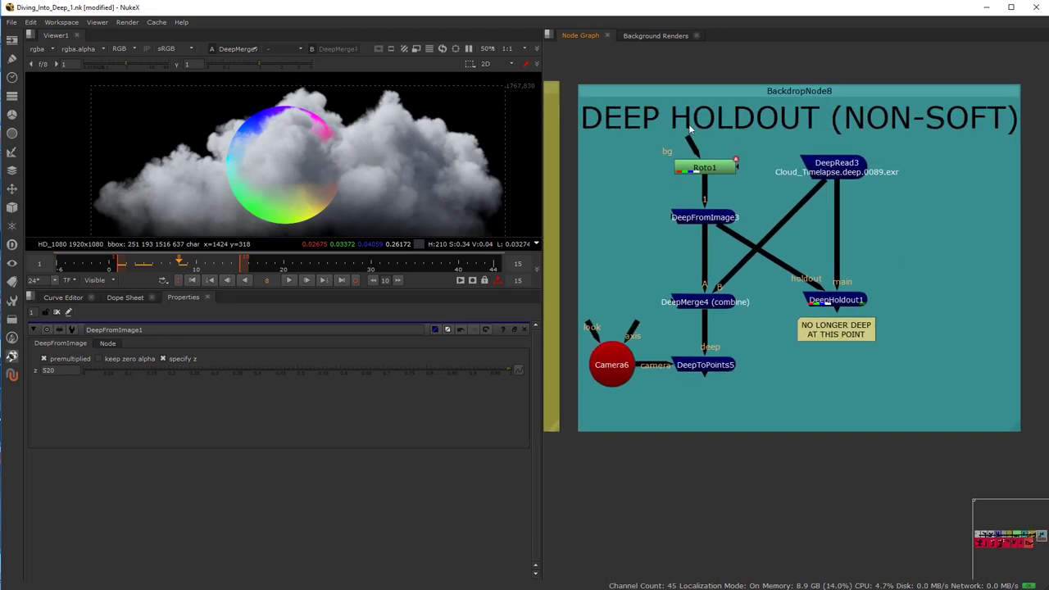
drag(573, 71, 894, 370)
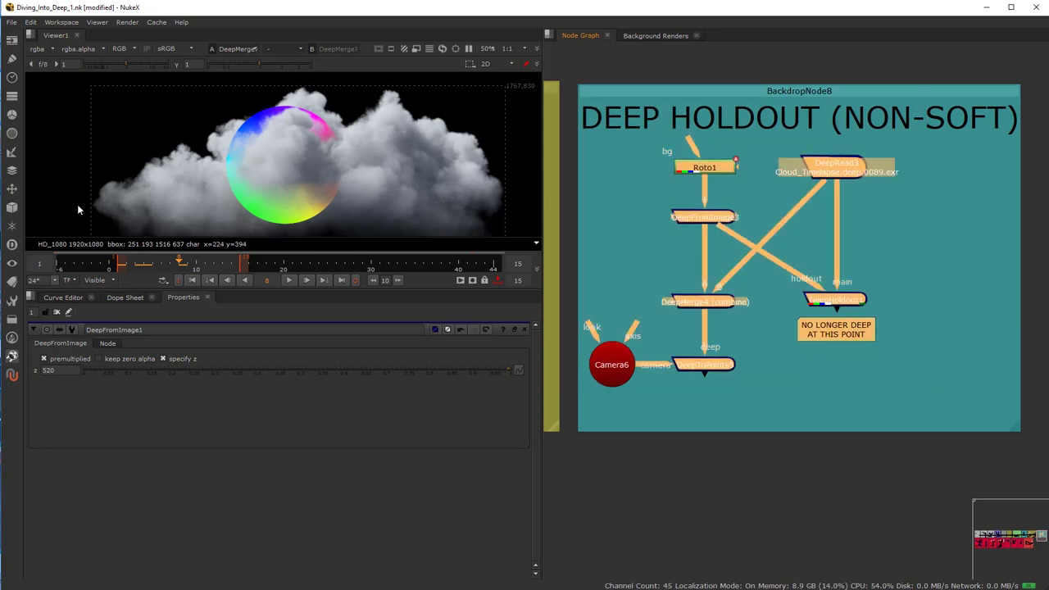
click(17, 250)
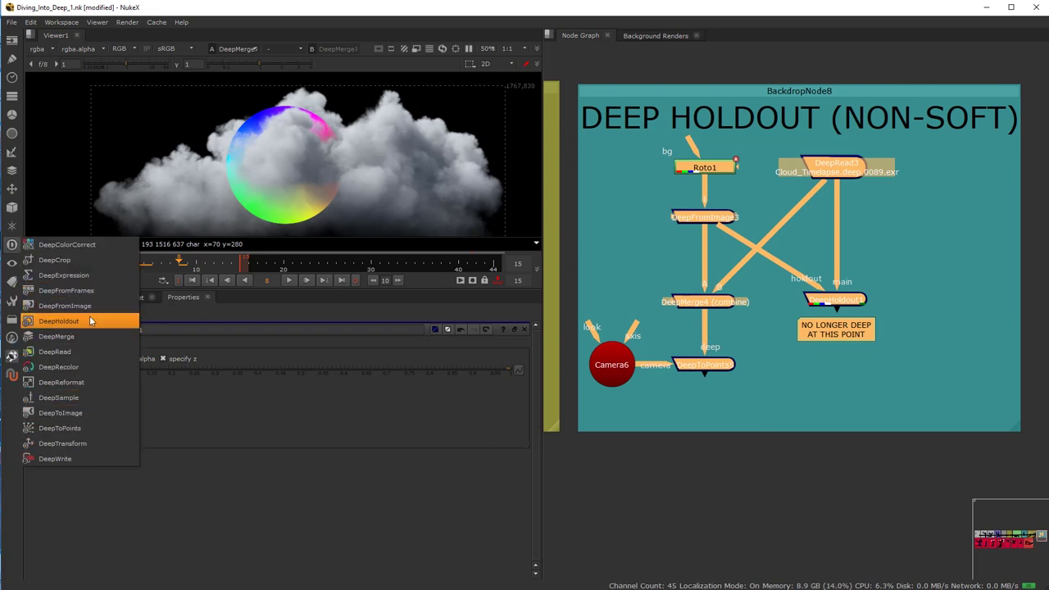
click(672, 234)
click(712, 169)
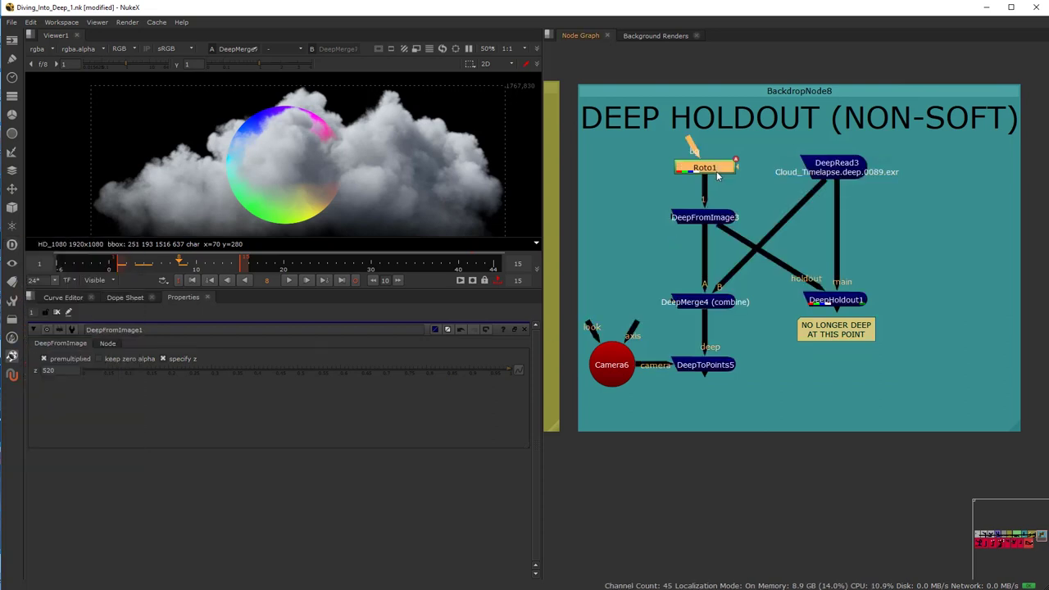
Step: View the Roto1 matte shape with its settings, then the DeepFromImage3 output
key(1)
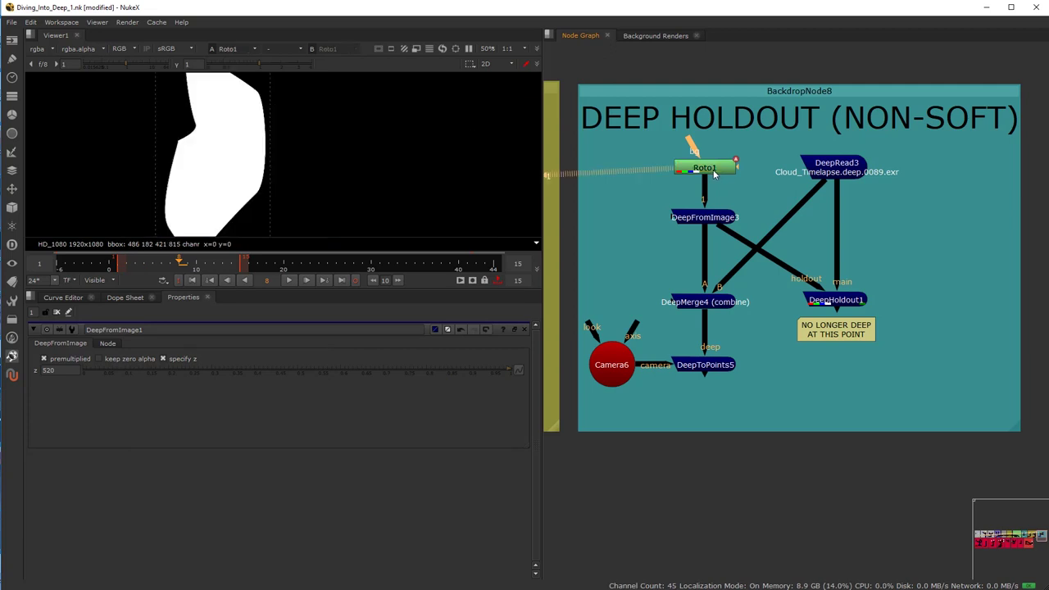
double_click(703, 168)
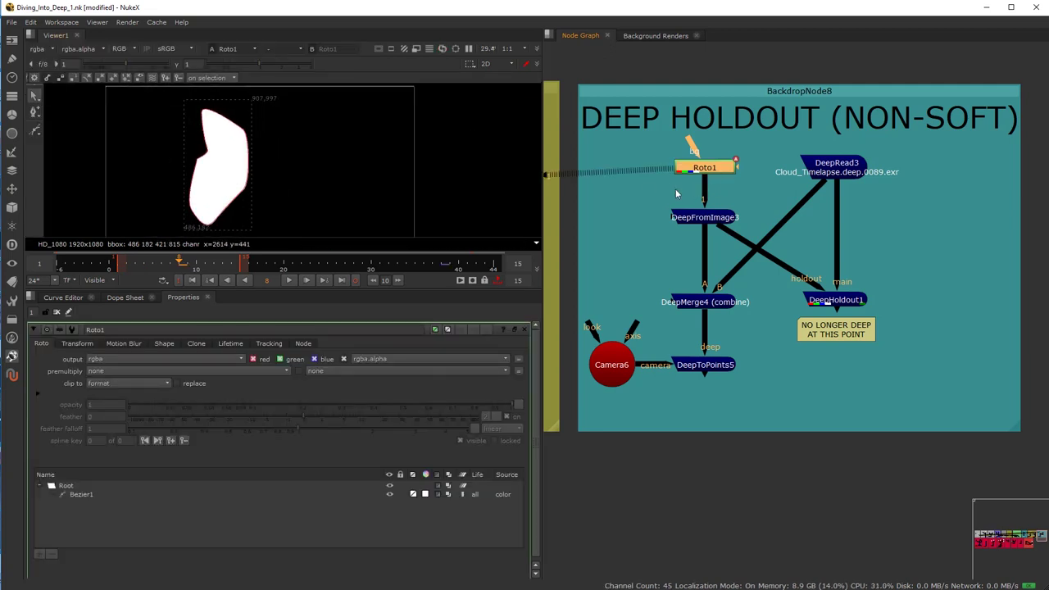
click(696, 217)
key(1)
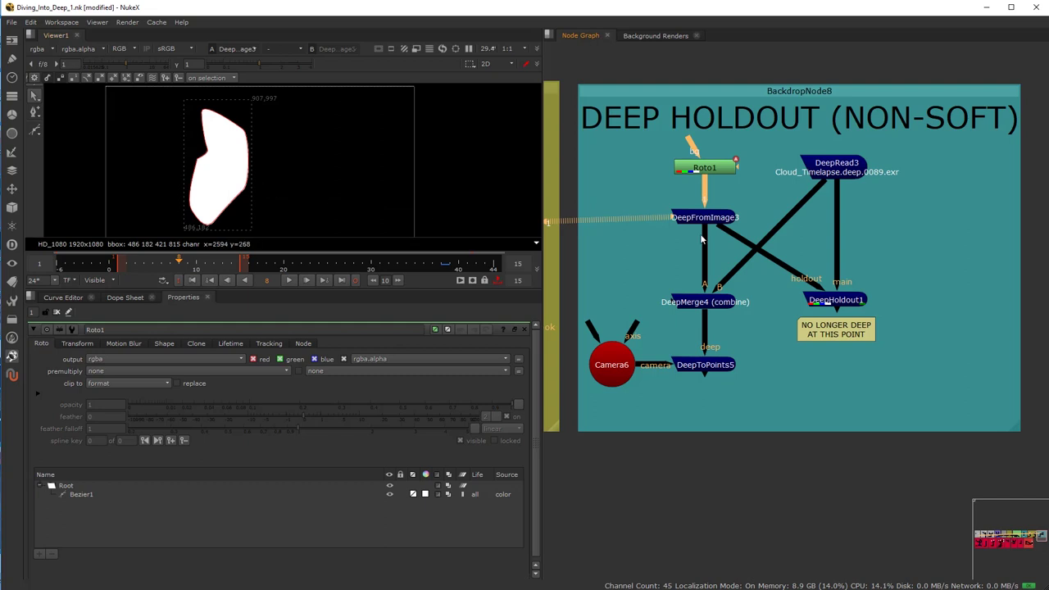
Step: Check DeepFromImage3's z of 500 with premultiplied on, then view the DeepMerge4 result
click(715, 303)
double_click(704, 221)
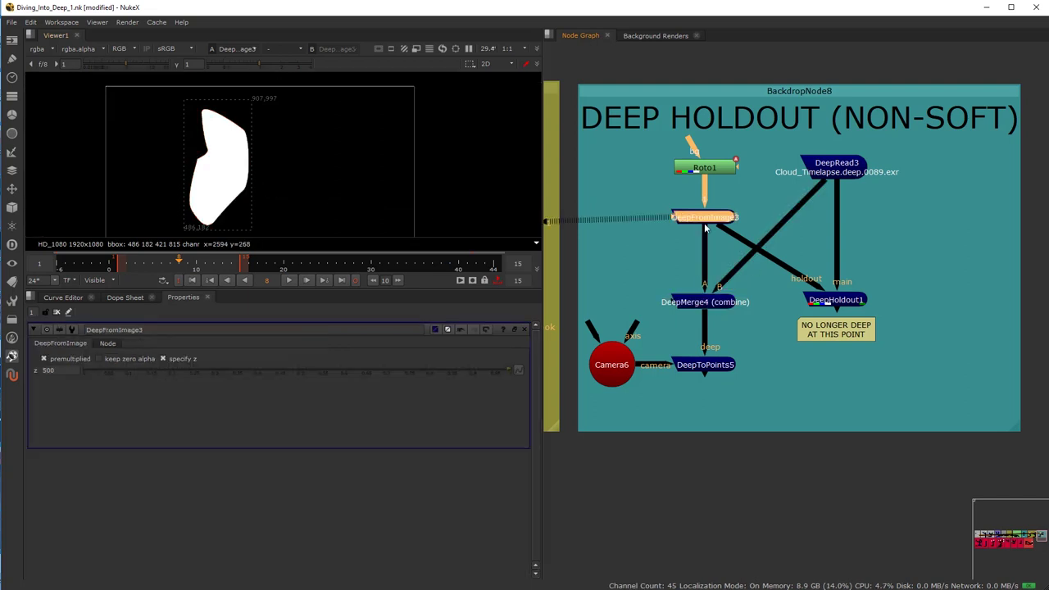
click(60, 371)
click(44, 359)
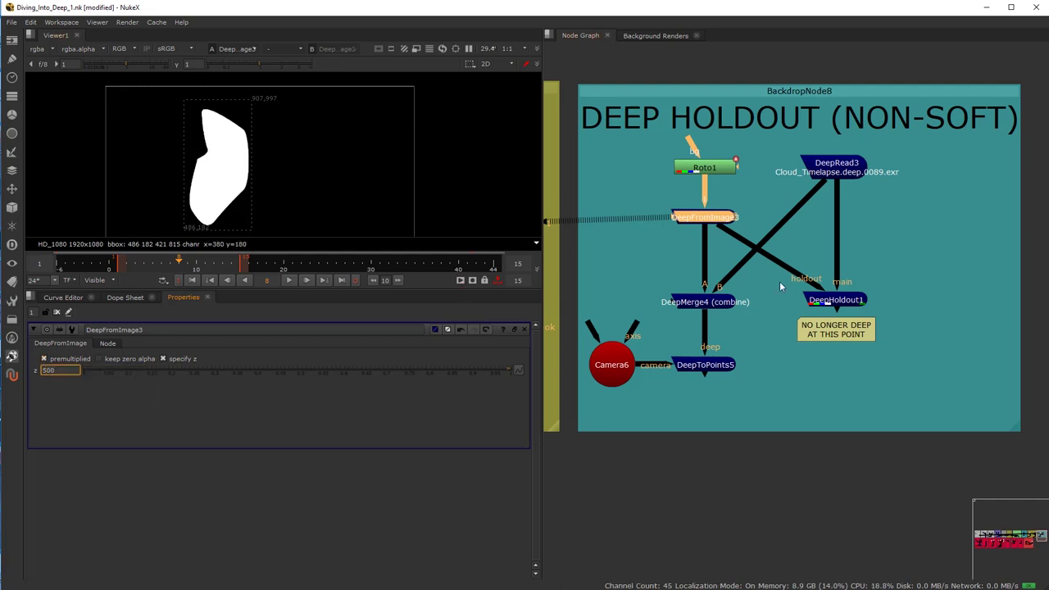
click(715, 303)
key(1)
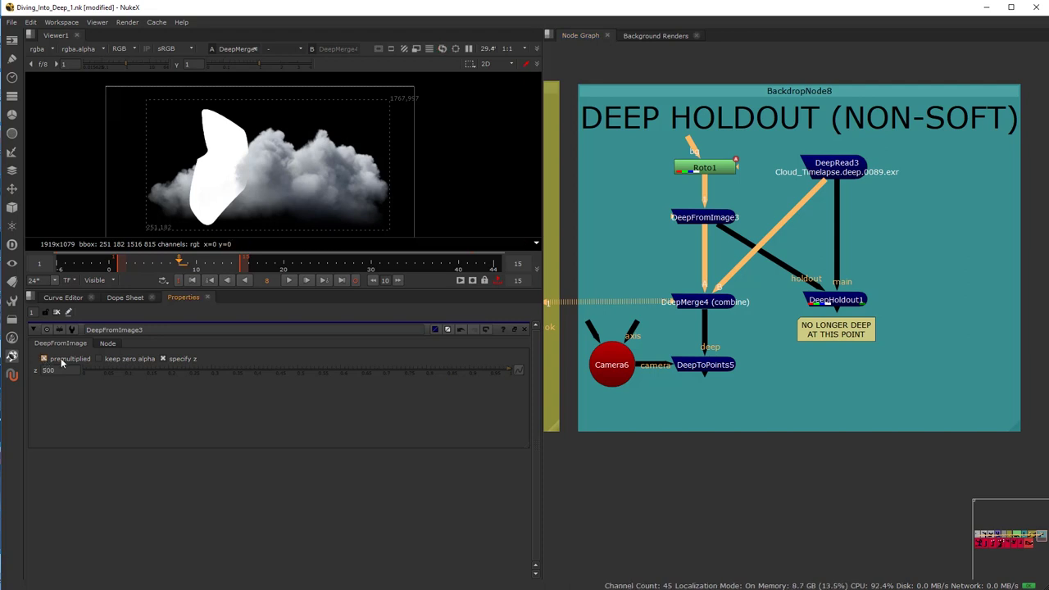
drag(751, 316, 706, 368)
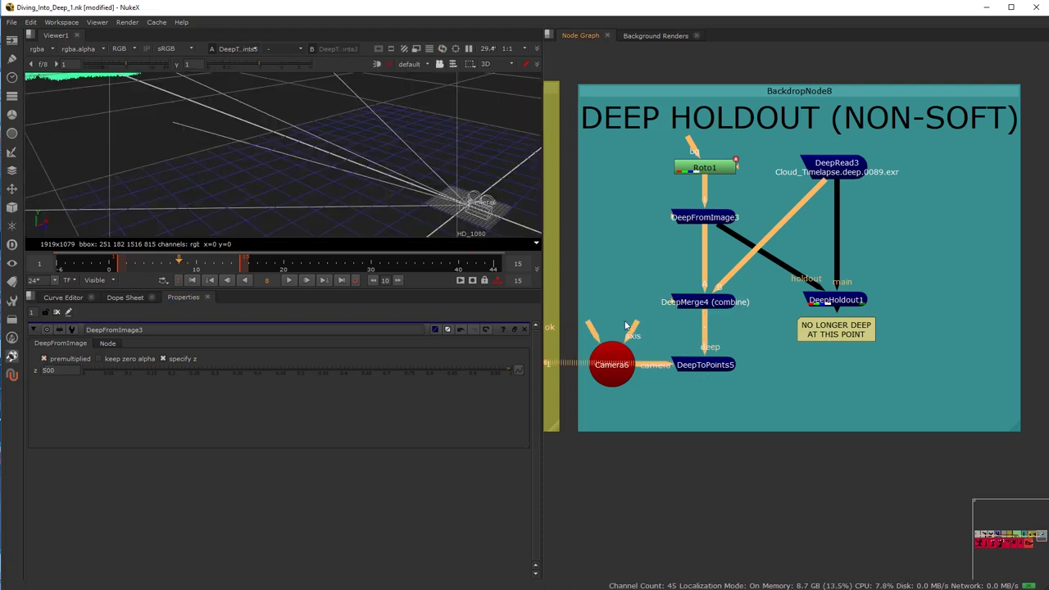
Step: Tumble the 3D view around the roto card, comparing premultiplied off and on
drag(277, 152, 246, 205)
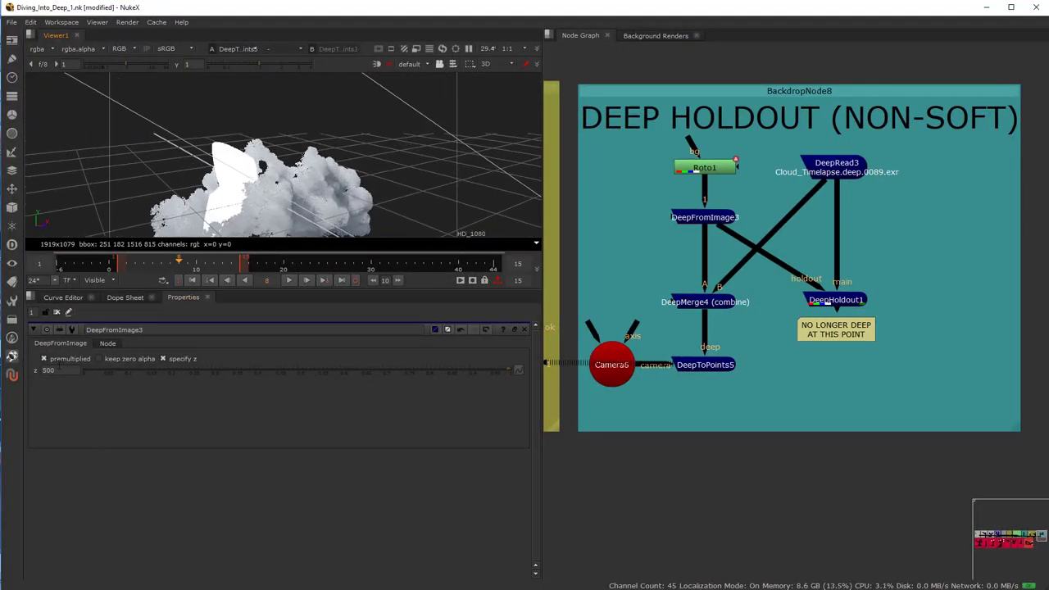
click(45, 360)
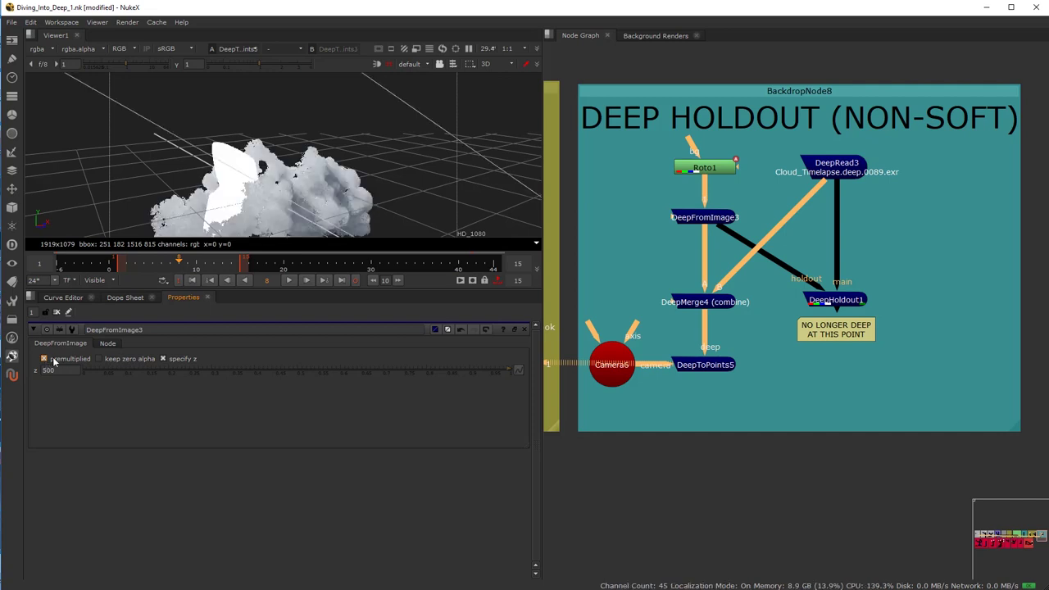
click(45, 360)
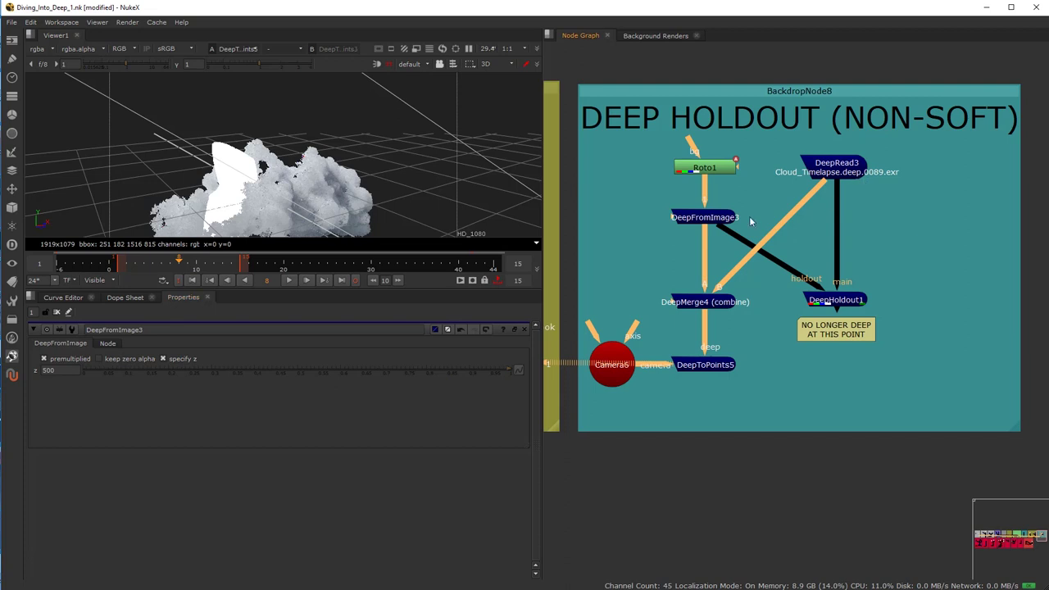
click(709, 302)
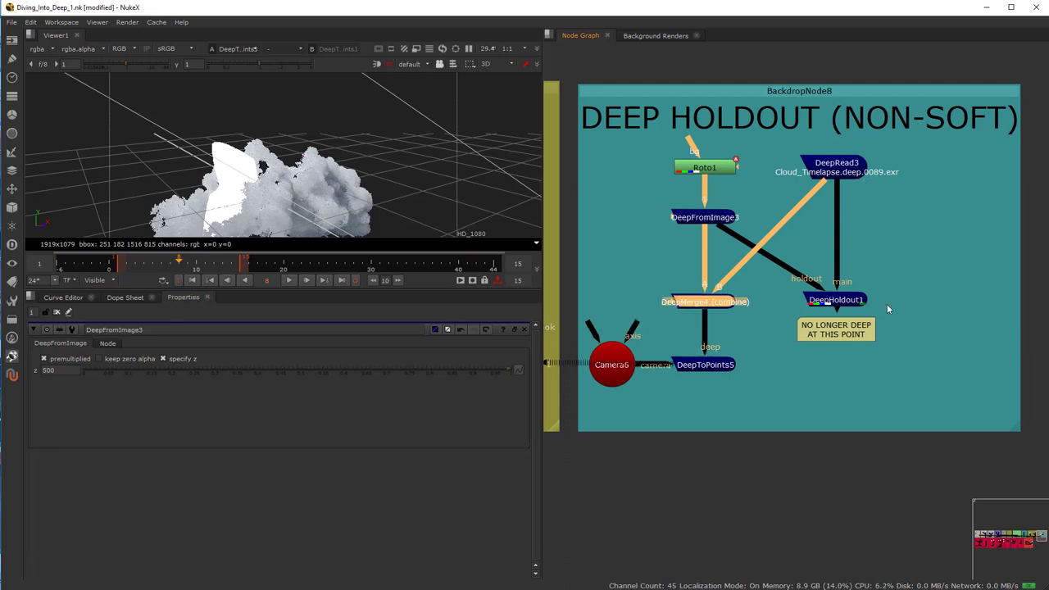
click(853, 304)
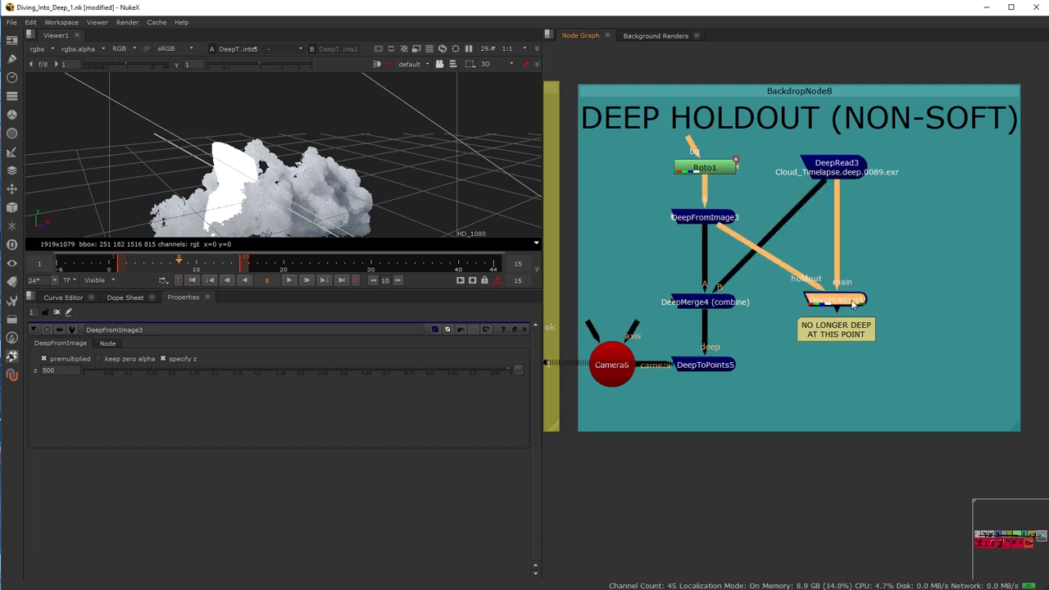
Step: View the DeepHoldout1 output, checking its alpha, and tidy the NO LONGER DEEP note
key(1)
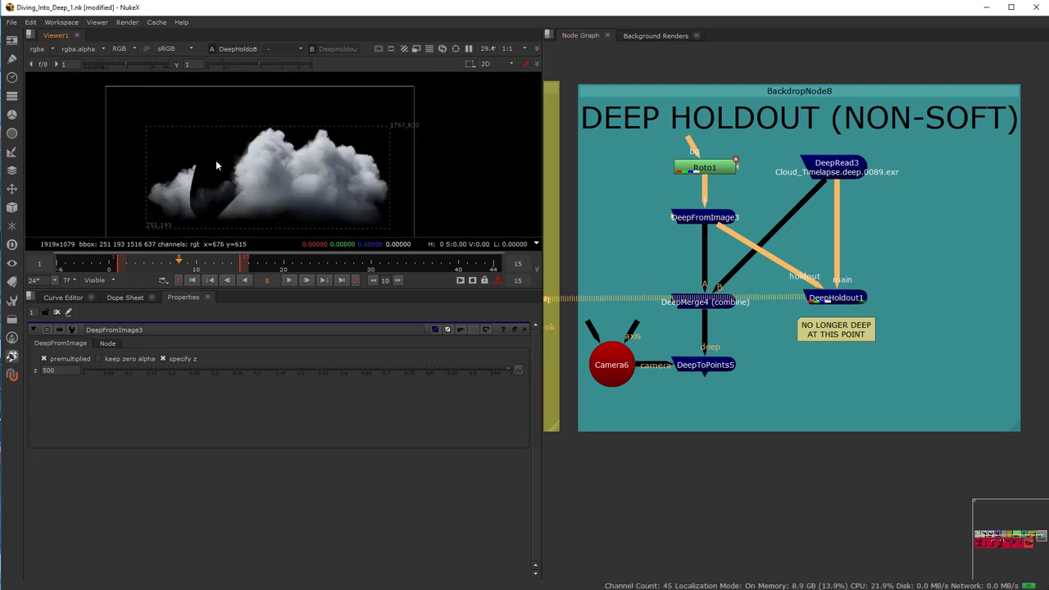
key(a)
key(a)
key(a)
scroll(194, 189, up, 4)
scroll(276, 176, down, 3)
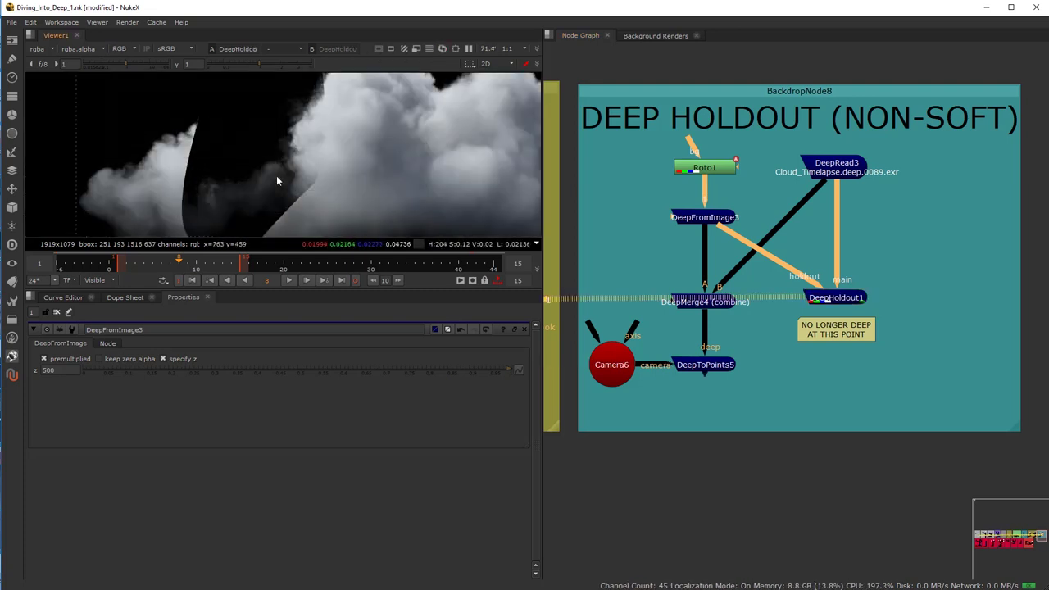
key(a)
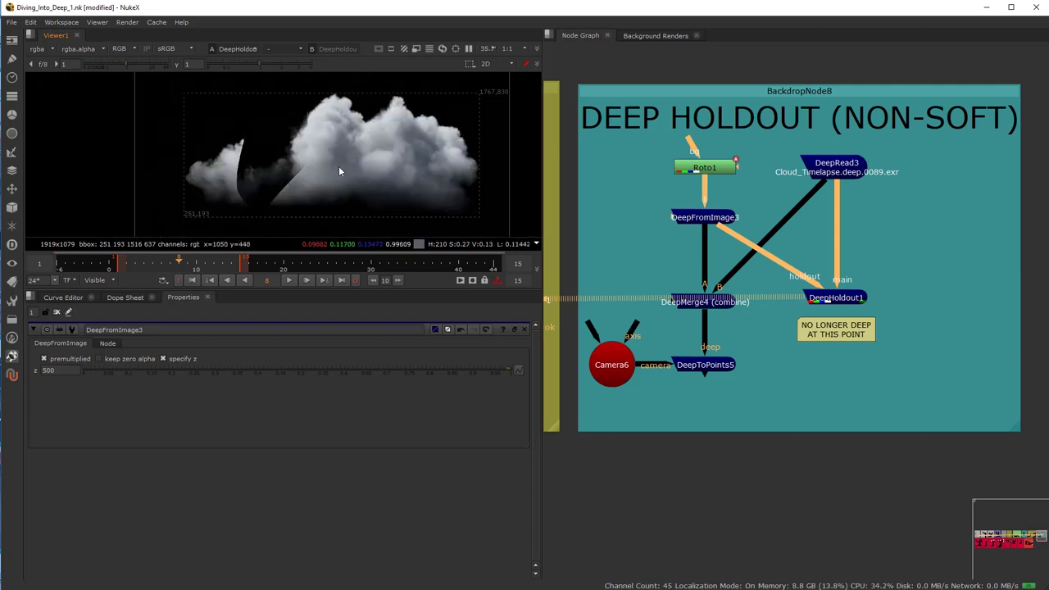
drag(824, 334, 820, 331)
click(839, 365)
scroll(841, 354, up, 3)
Step: Add a DeepMerge8 node via 'deepm' and place it below DeepHoldout1
key(Tab)
text(deepm)
key(Return)
drag(828, 377, 859, 423)
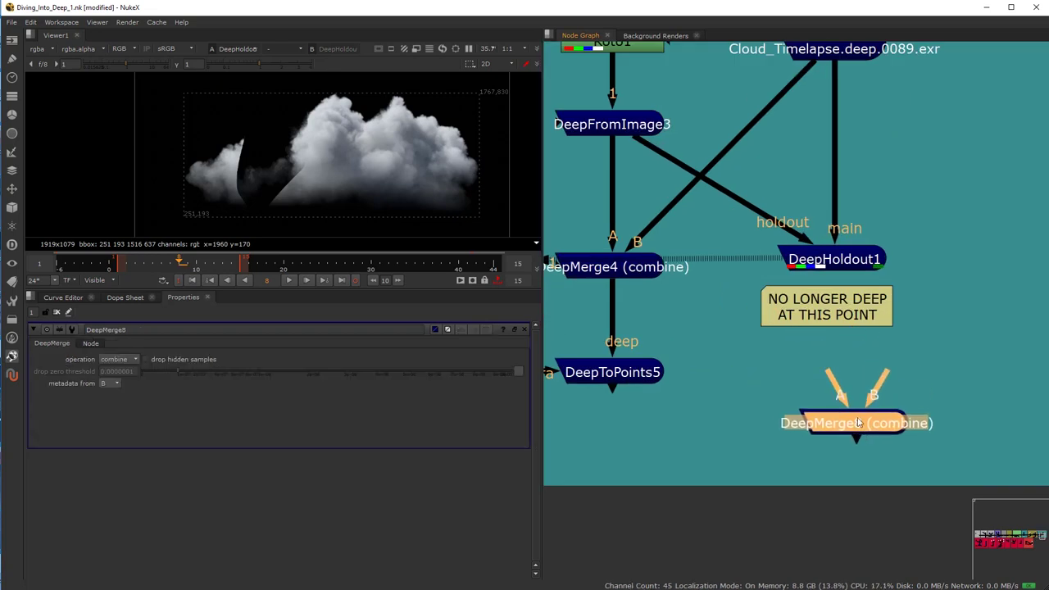
Step: Delete the stray DeepMerge8 node from the graph
click(816, 374)
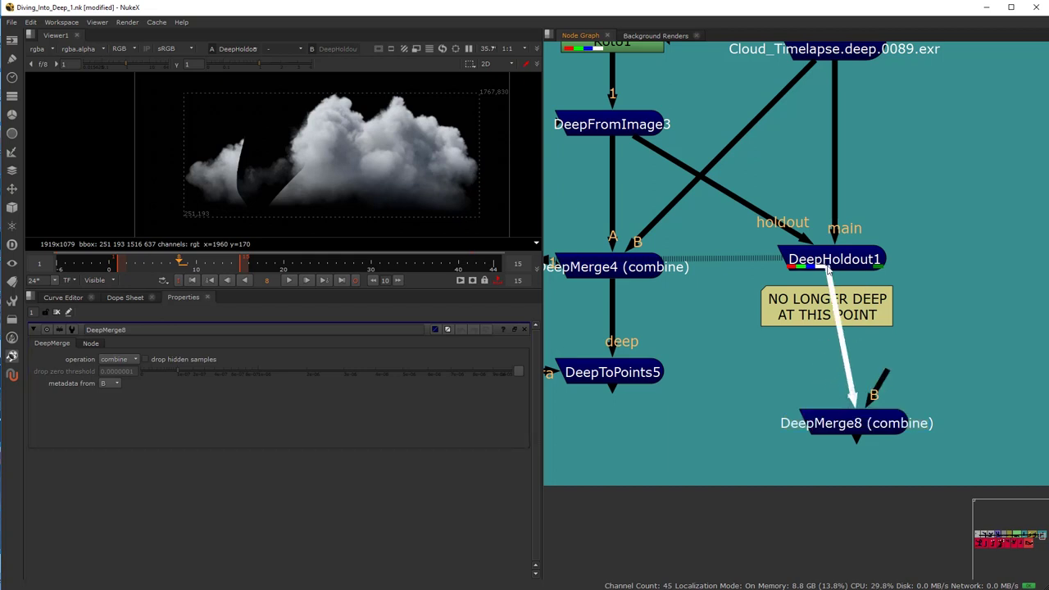
click(878, 423)
key(Delete)
Step: Add ColorCorrect1 under DeepHoldout1: saturation 0.425, shadows contrast 2.98, shadows offset 0.34
click(839, 263)
click(813, 397)
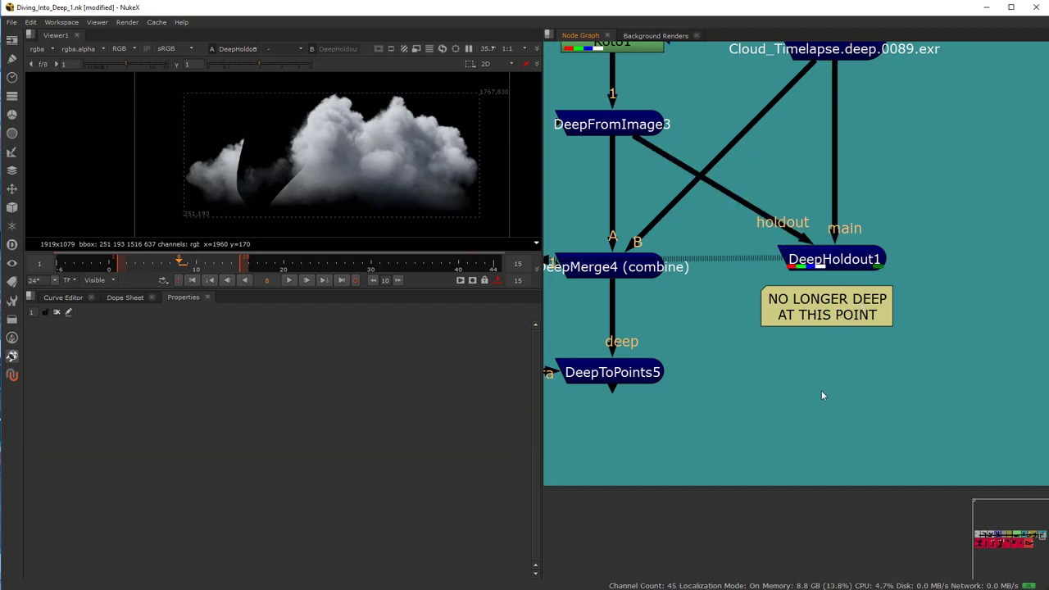
key(c)
drag(796, 339, 831, 260)
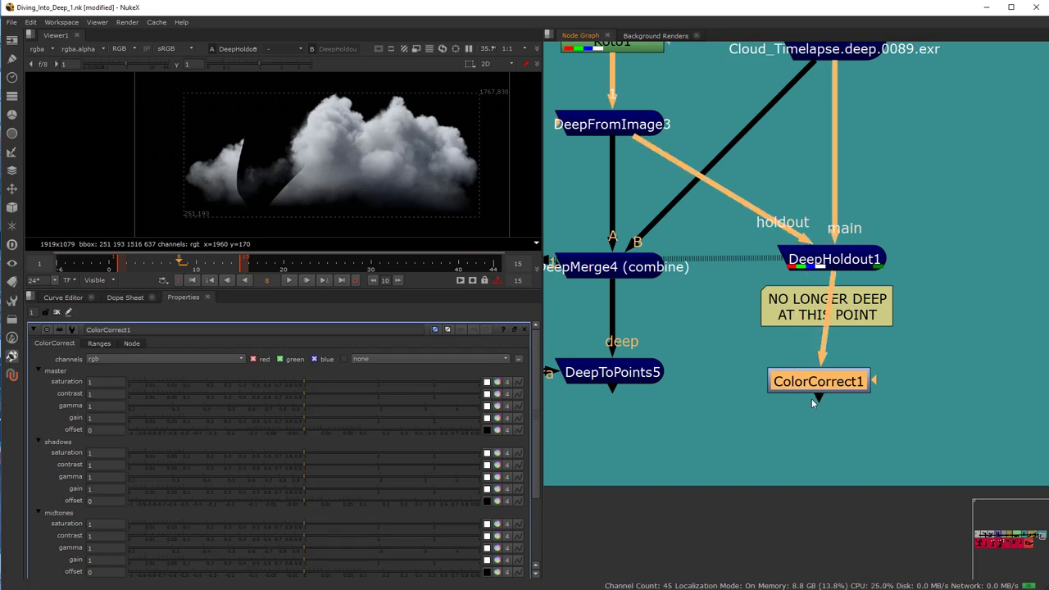
drag(822, 383, 829, 385)
click(243, 382)
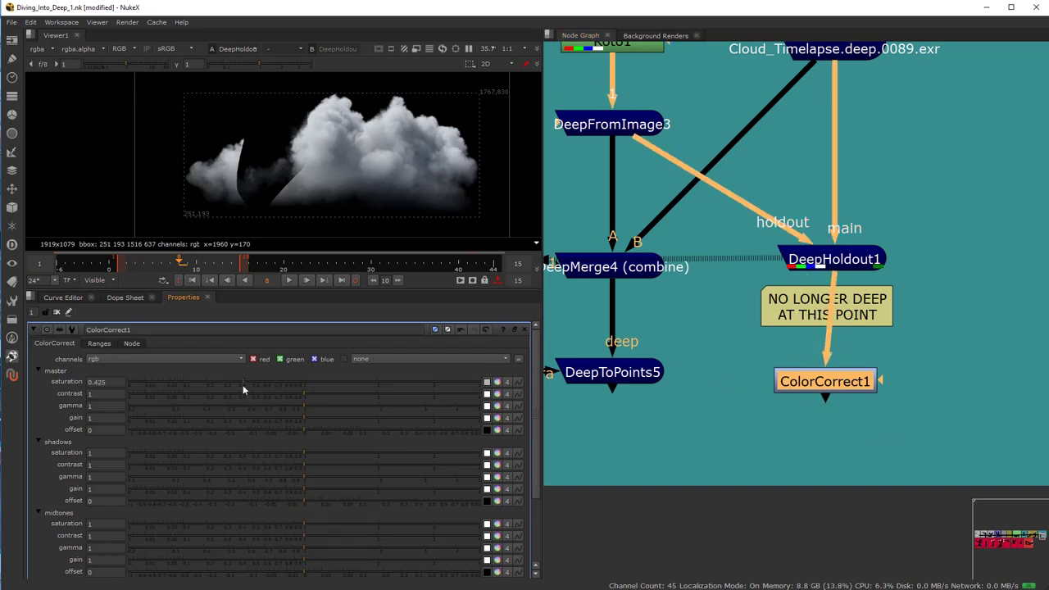
key(1)
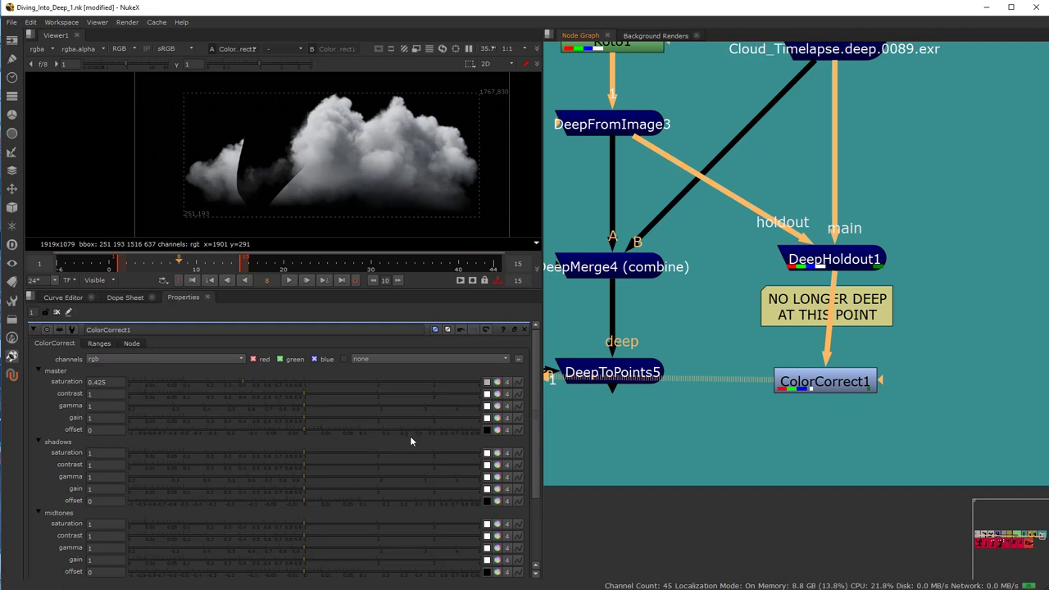
click(432, 464)
click(406, 500)
Step: Delete ColorCorrect1 again and fit the whole node graph in view
click(834, 390)
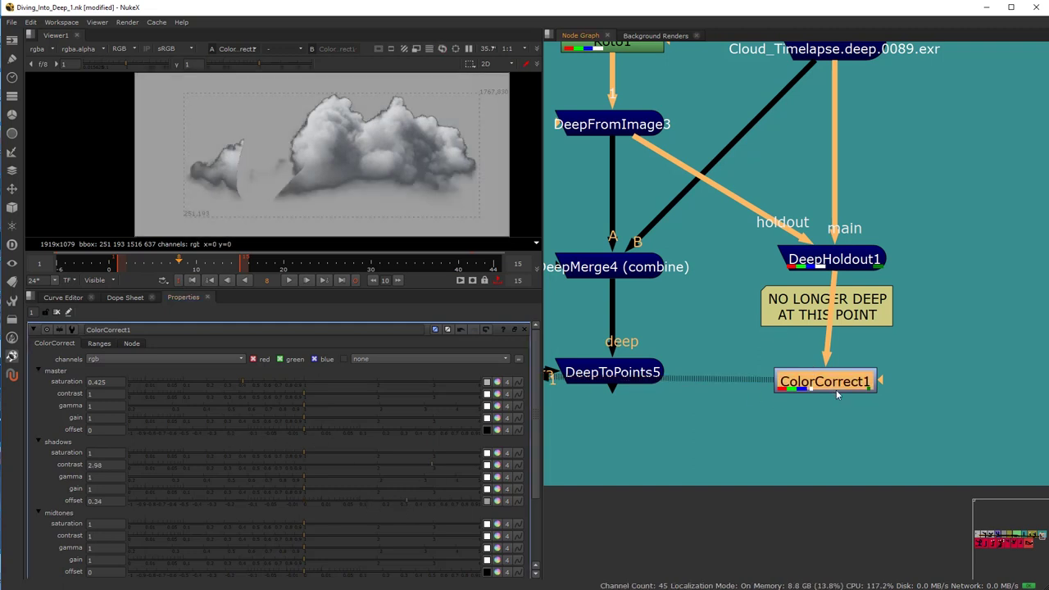
key(Delete)
middle_click(782, 367)
scroll(768, 363, up, 4)
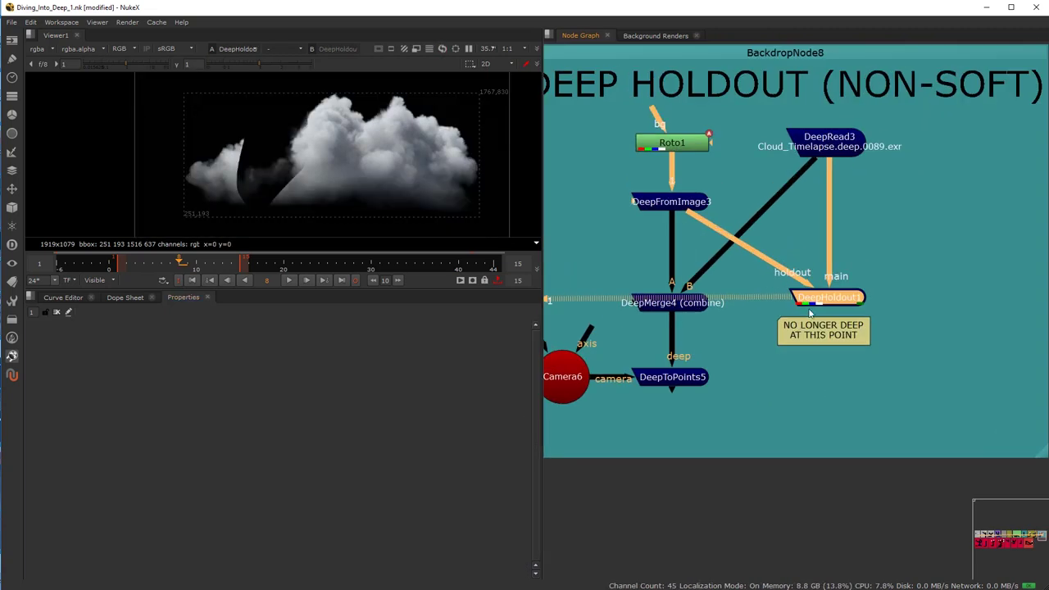
click(672, 206)
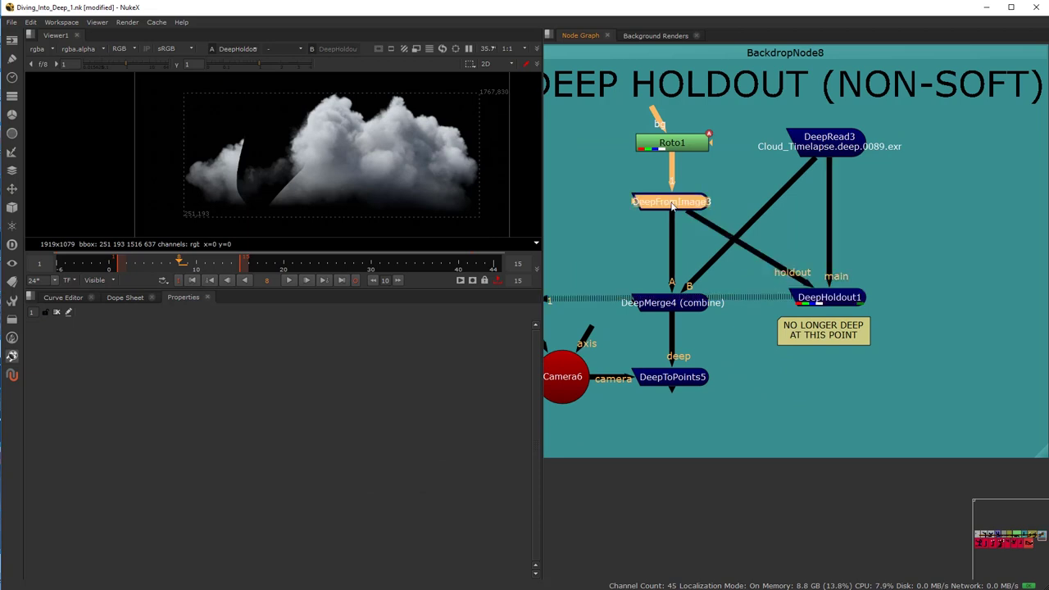
Step: View the merged roto-and-cloud result from DeepMerge4
click(685, 305)
key(1)
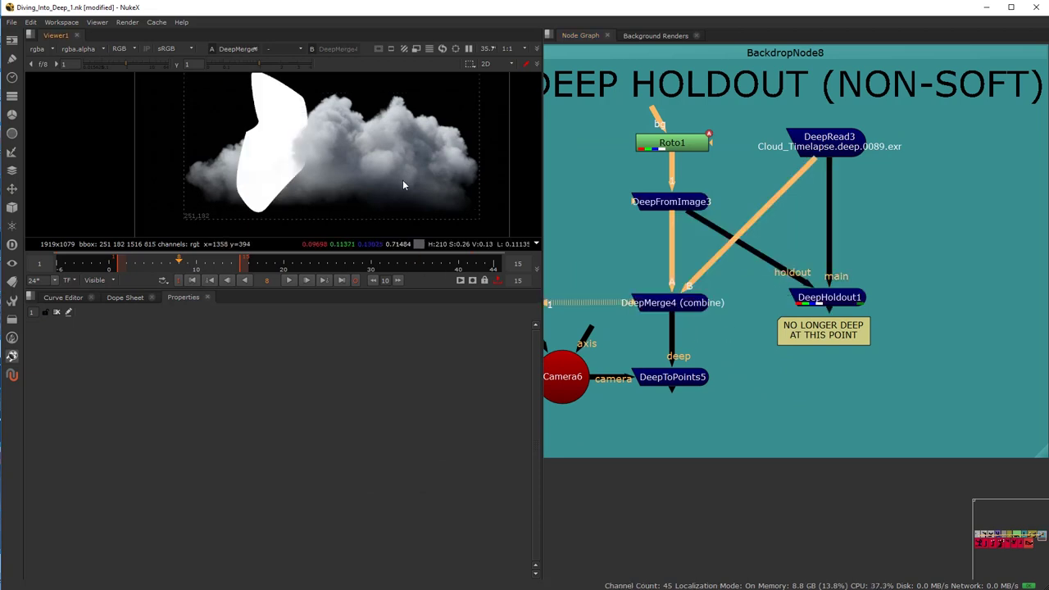
key(space)
key(space)
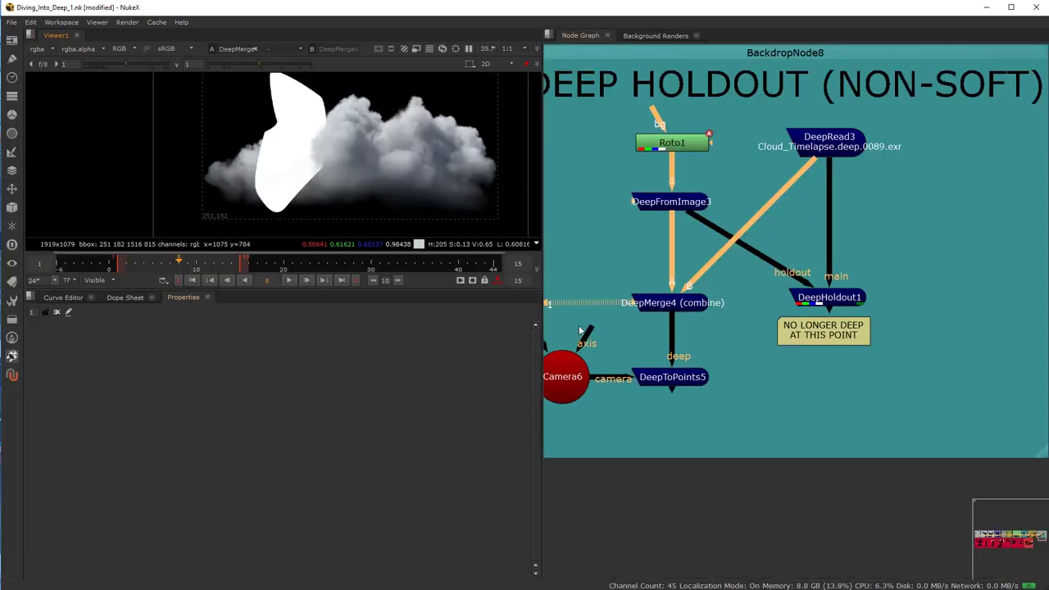
Step: Show DeepToPoints5 as a green 3D point cloud, orbit it, and zoom the graph out
click(690, 377)
key(1)
click(225, 133)
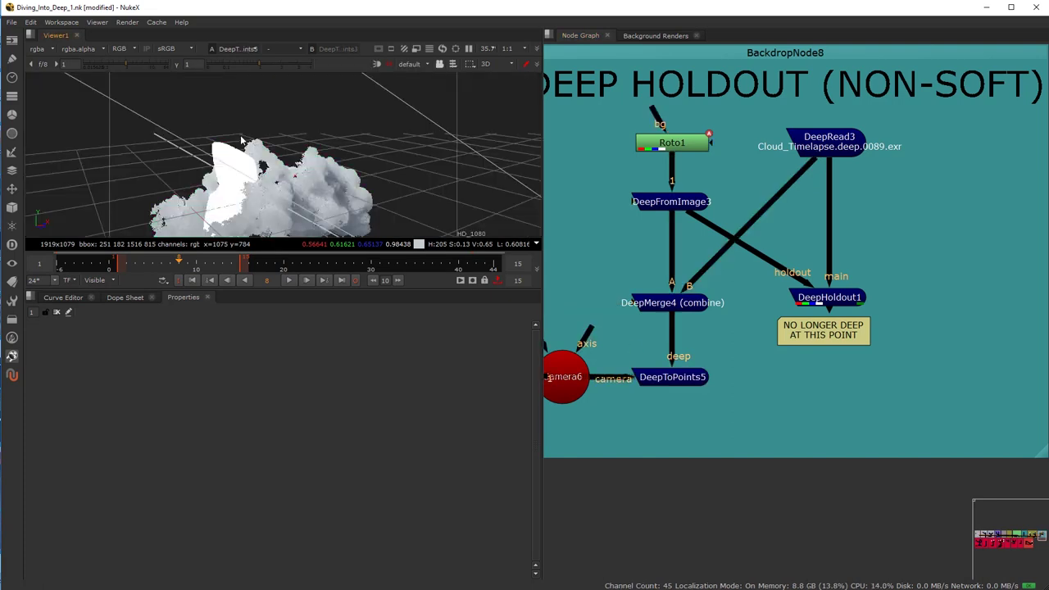
drag(366, 162, 245, 193)
click(670, 377)
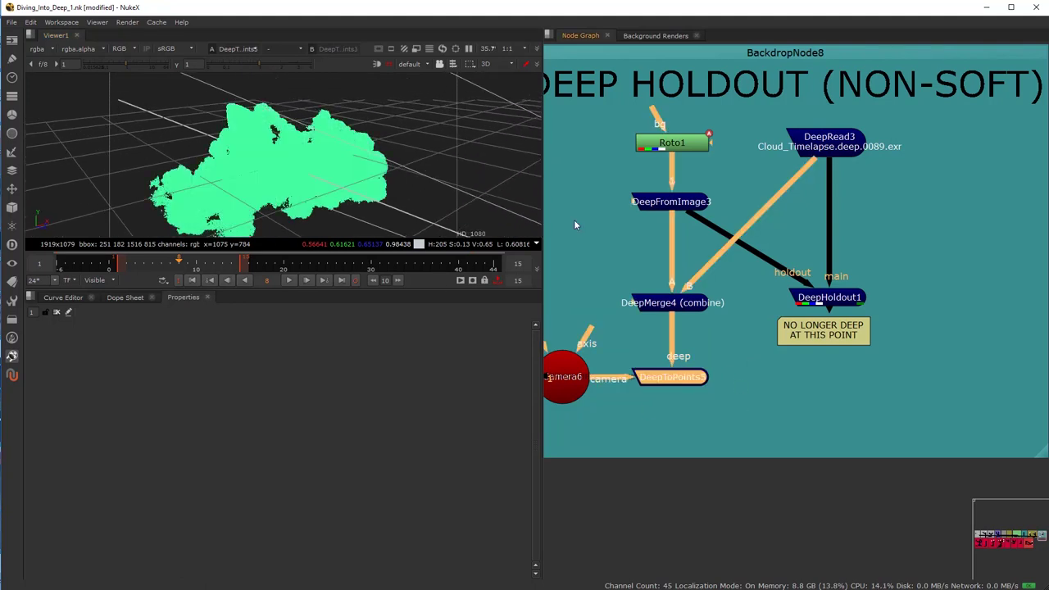
click(747, 349)
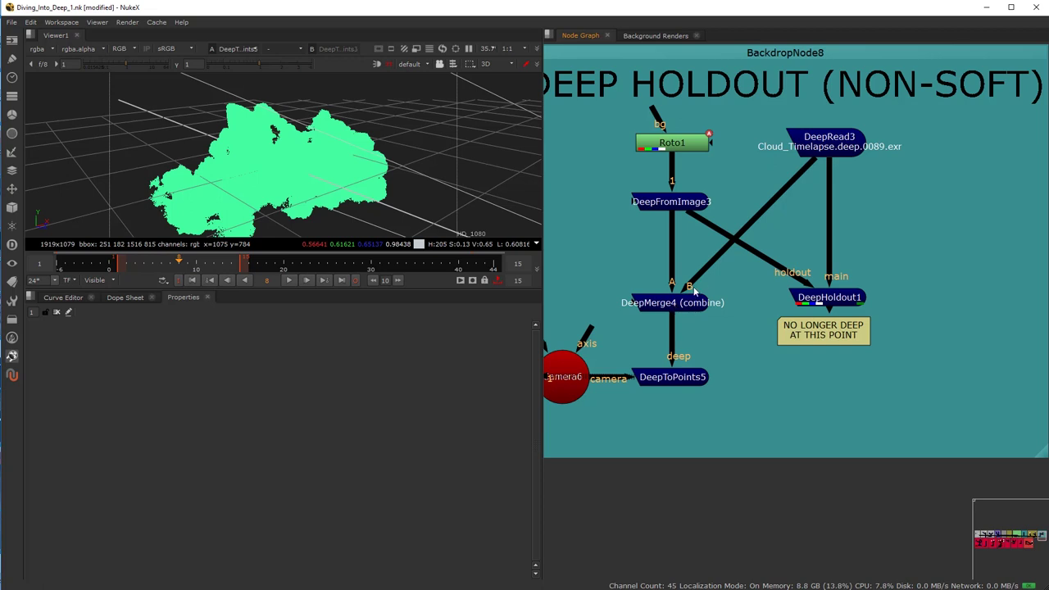
scroll(732, 376, down, 10)
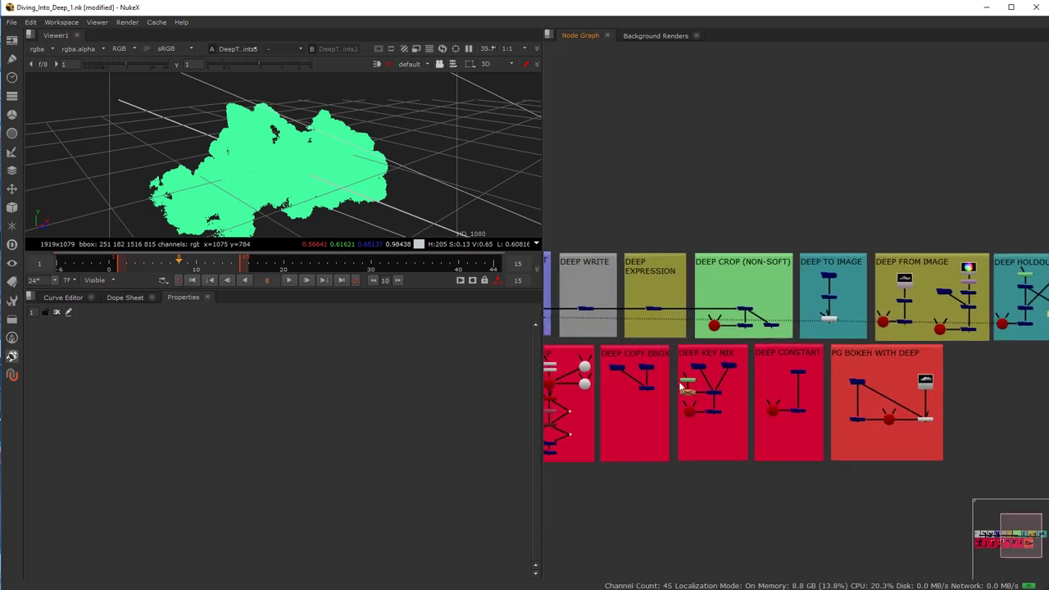
Step: Maximise the Node Graph and browse the deep backdrops overview, dismissing the Help menu
drag(740, 407, 761, 416)
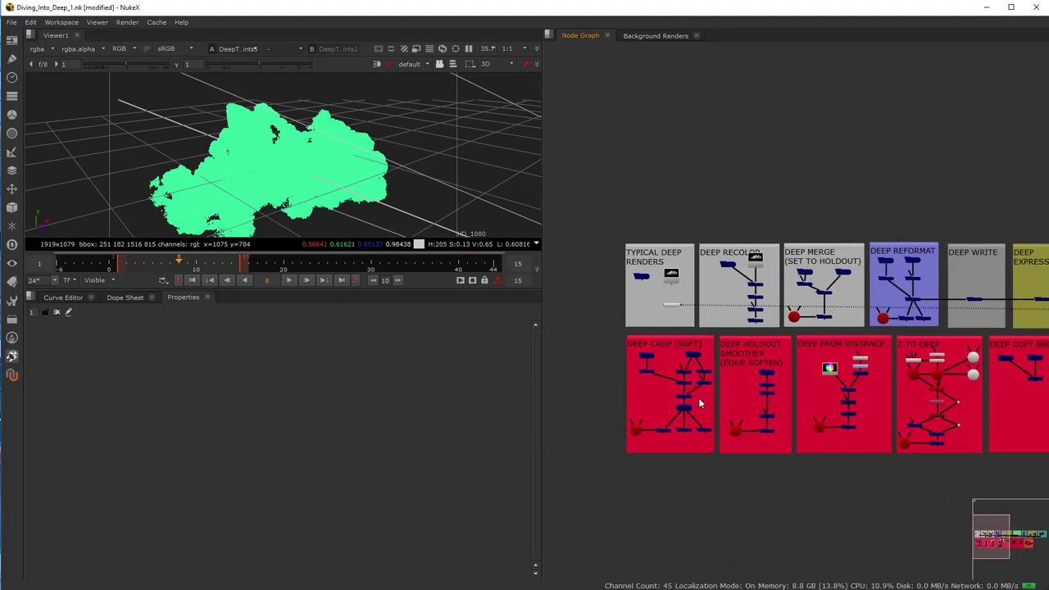
key(space)
scroll(236, 291, up, 8)
scroll(378, 336, down, 3)
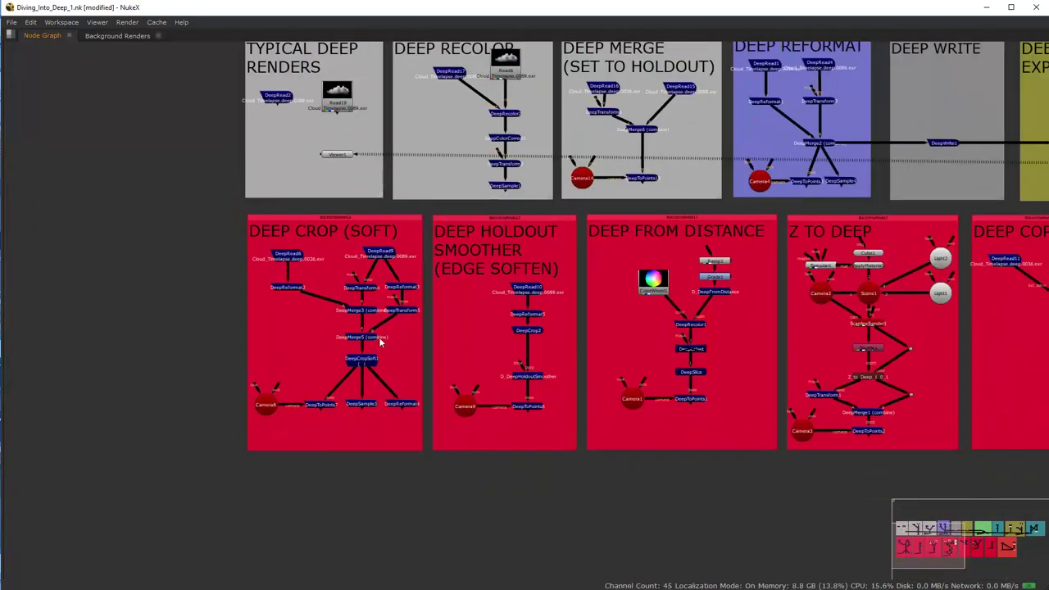
scroll(378, 337, up, 3)
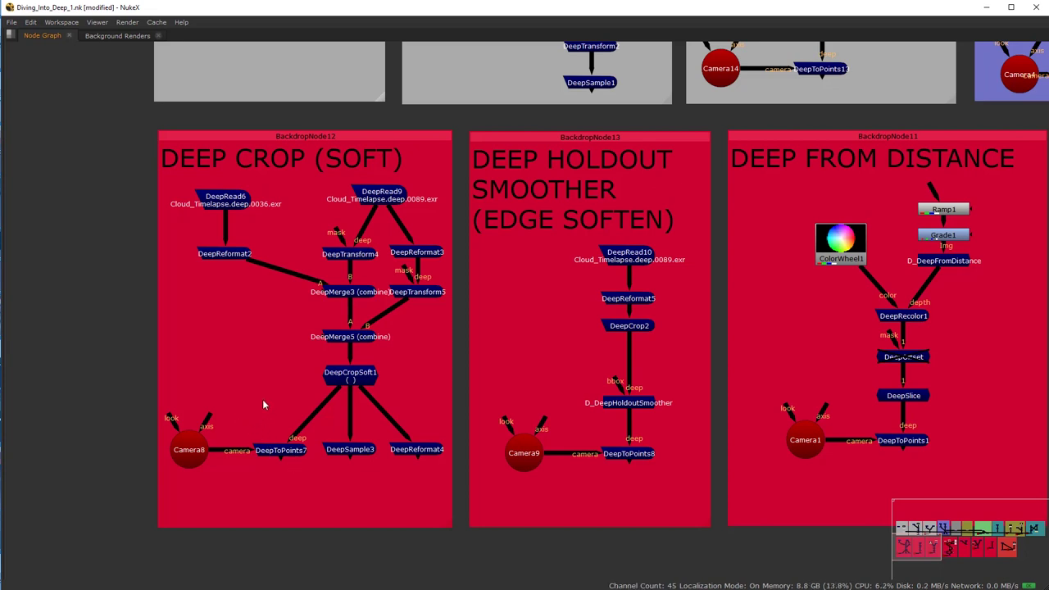
click(158, 23)
mouse_move(177, 24)
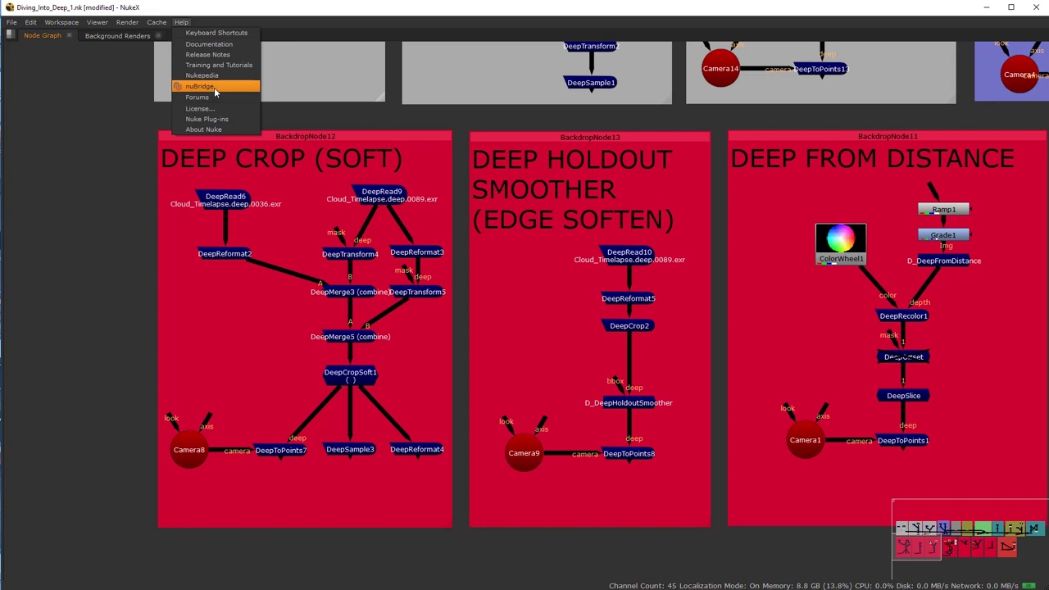
click(117, 192)
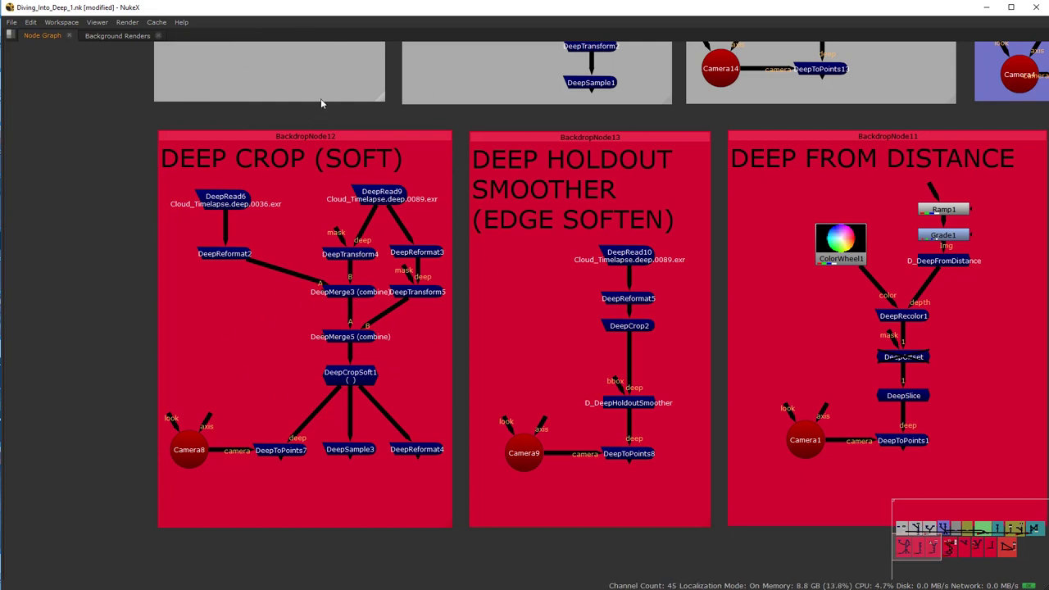
Step: Select DeepCropSoft1 and restore the layout with its znear 380 and falloff 40 settings
scroll(164, 291, down, 3)
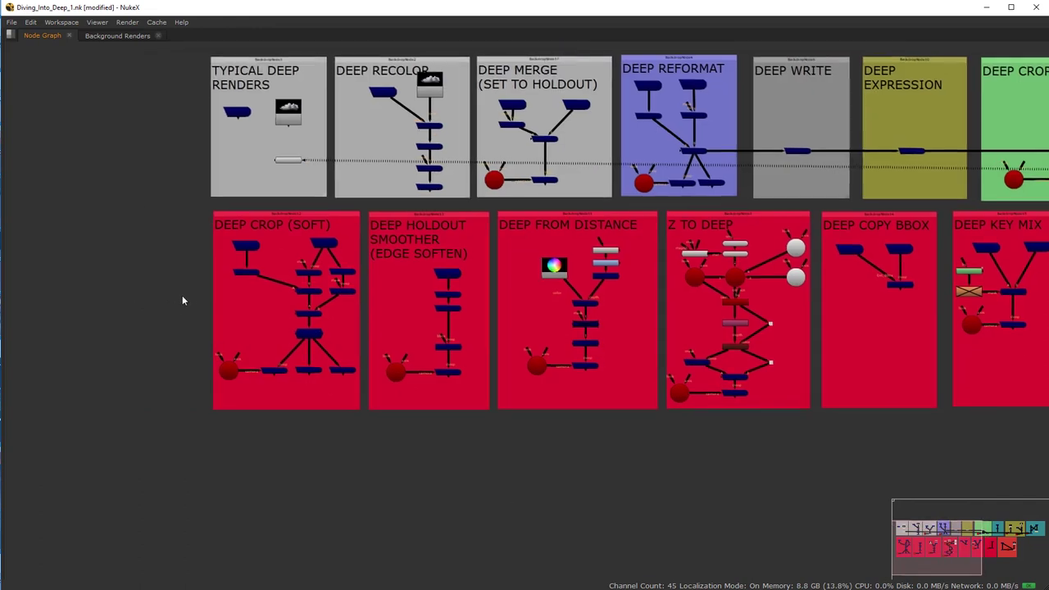
scroll(201, 287, up, 3)
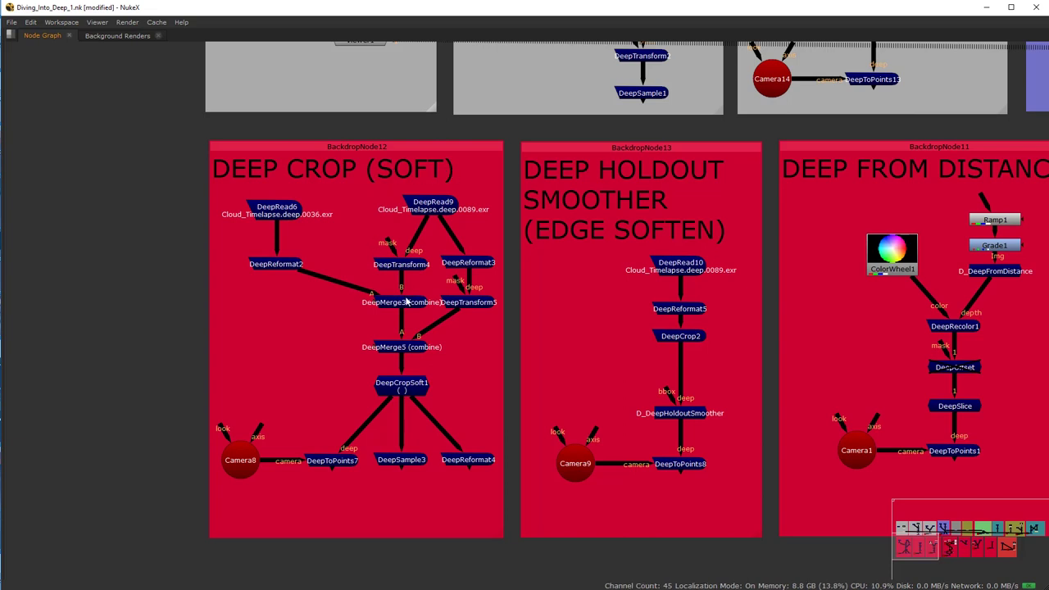
scroll(405, 301, up, 3)
click(375, 391)
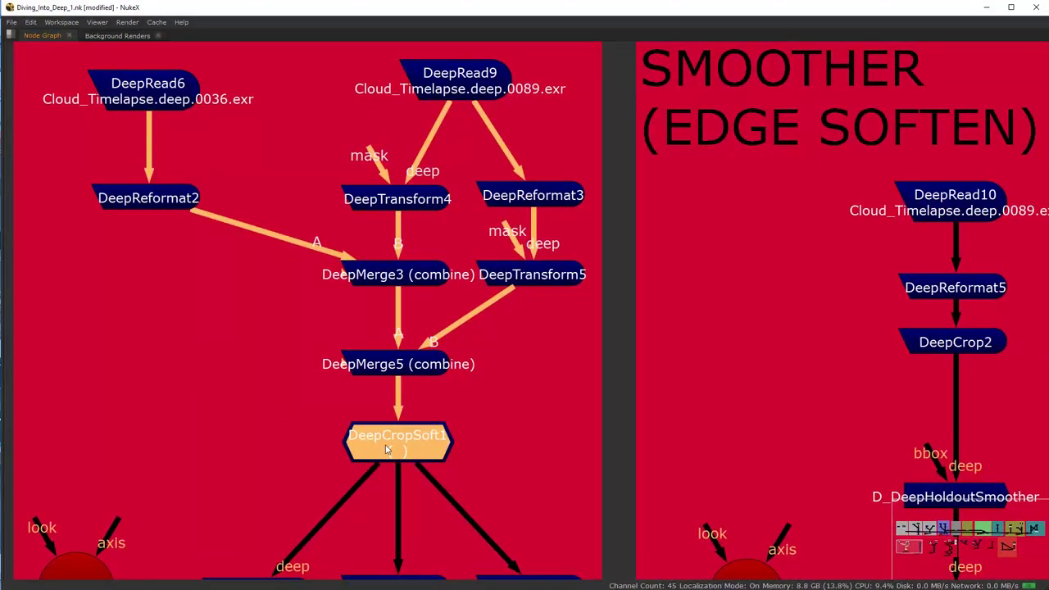
key(shift+F1)
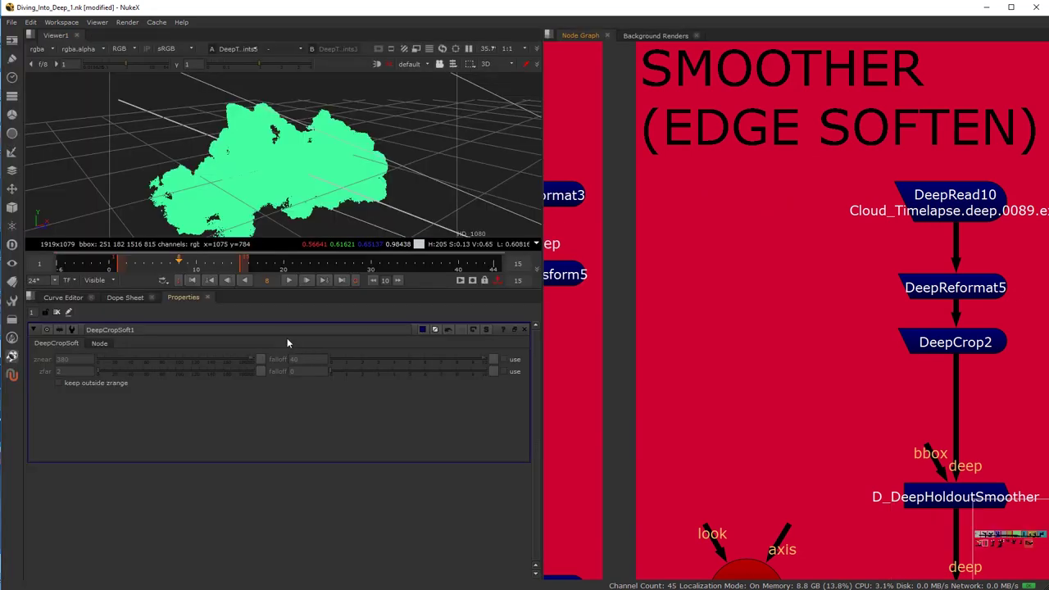
Step: Pan the Node Graph over to the DEEP CROP (SOFT) backdrop
scroll(682, 334, down, 5)
drag(660, 366, 833, 357)
scroll(811, 356, up, 4)
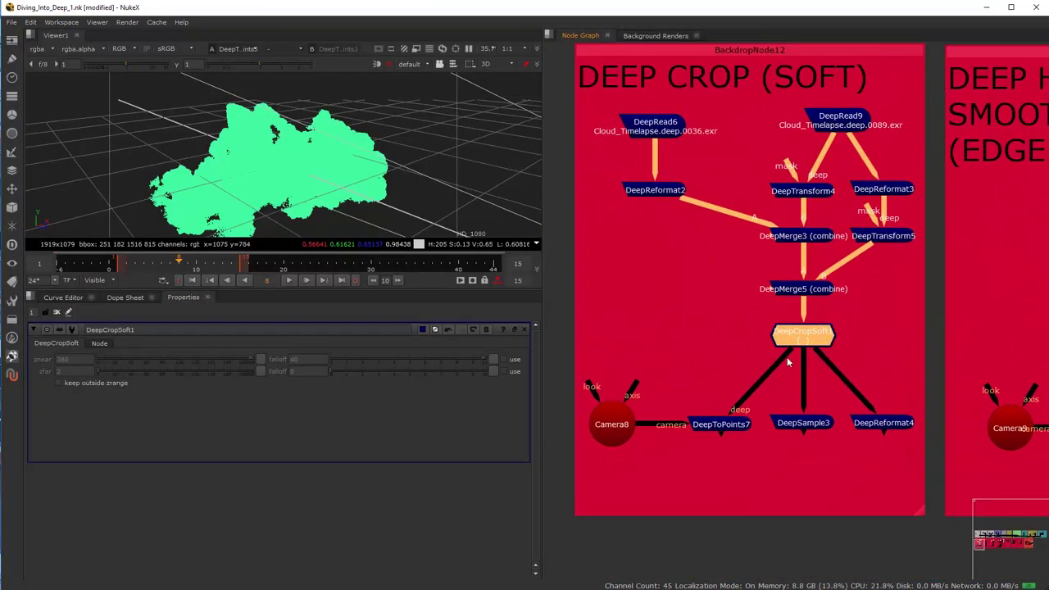
click(157, 22)
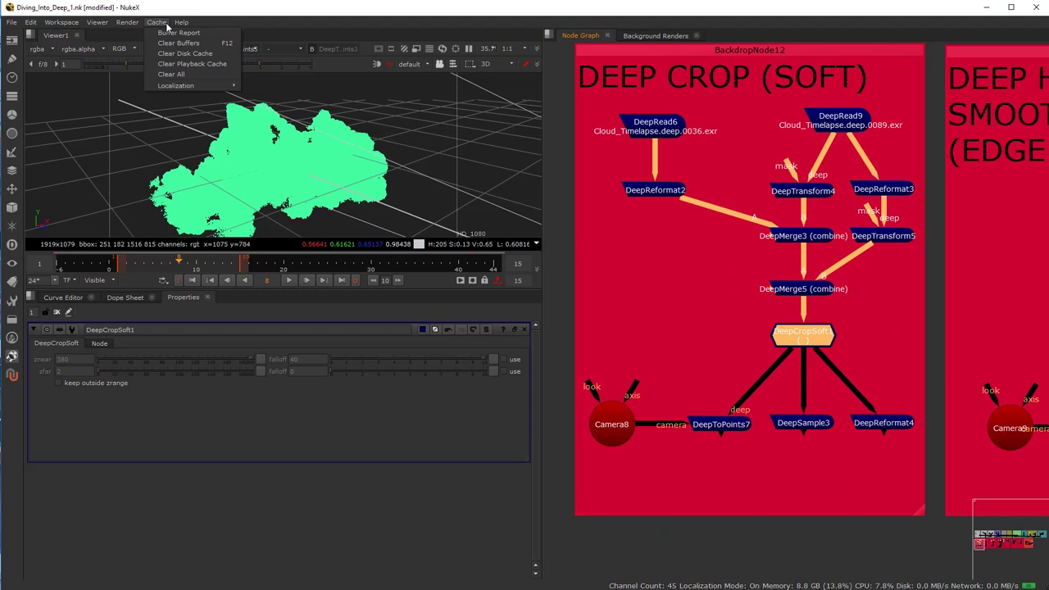
mouse_move(181, 23)
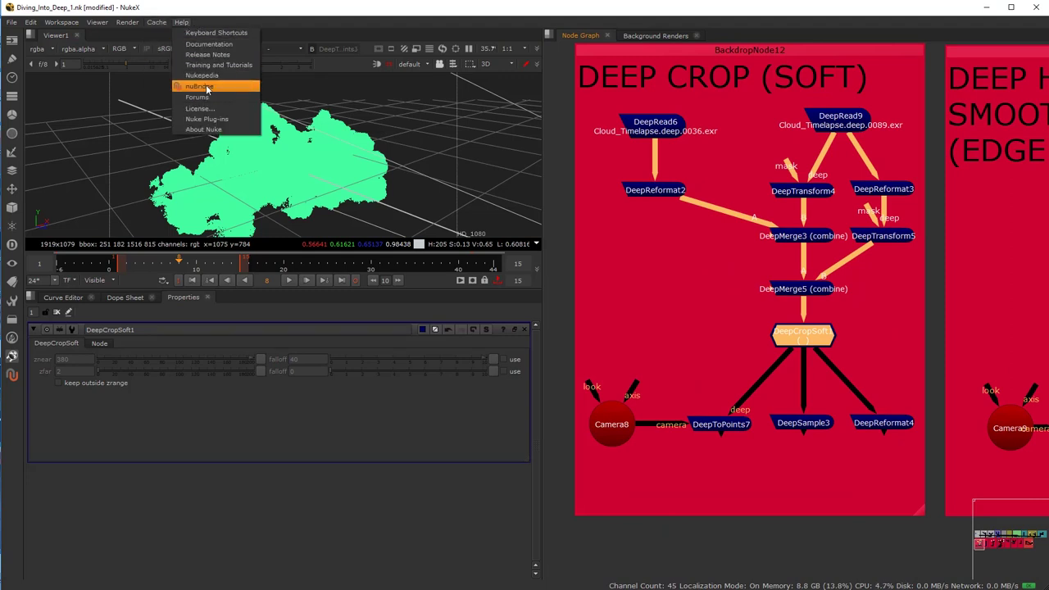
click(705, 338)
click(706, 338)
Step: View DeepRead6's cloud, then DeepReformat2's output with its 1920x1080 format settings open
scroll(810, 349, up, 2)
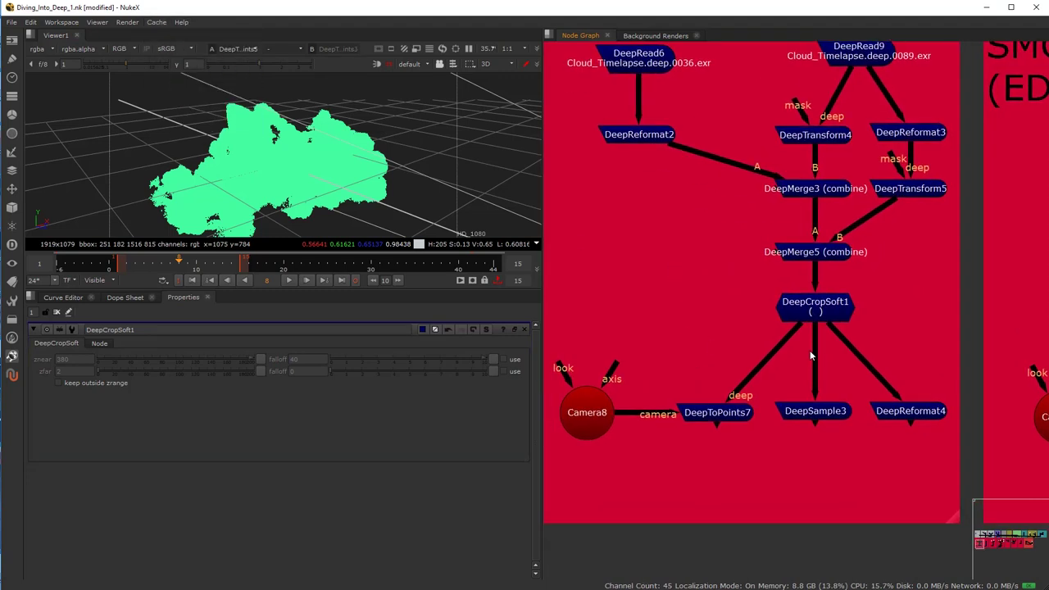
scroll(721, 328, up, 3)
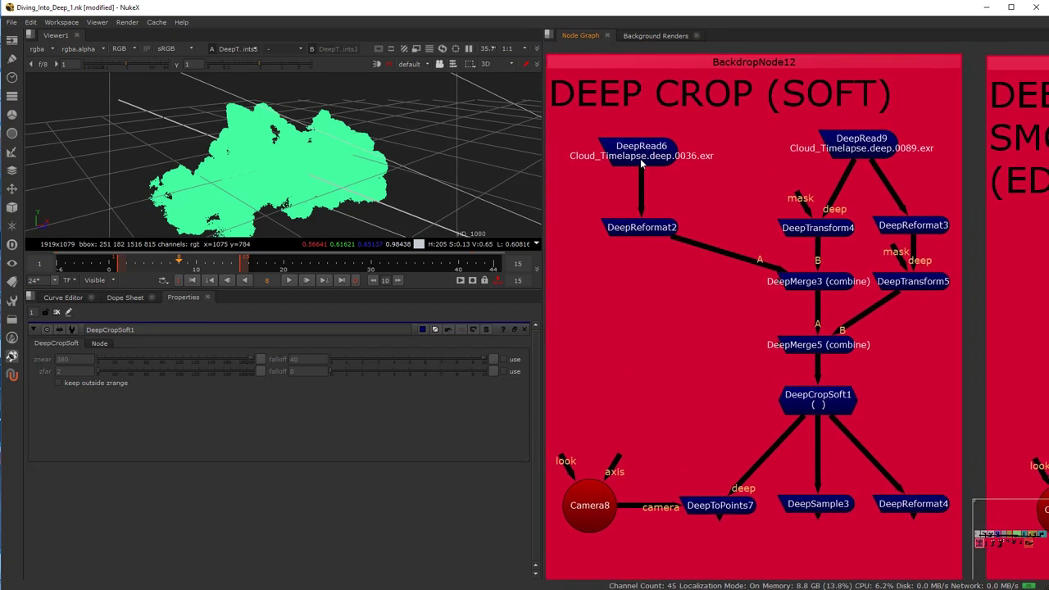
click(641, 162)
key(1)
click(644, 228)
key(1)
double_click(644, 229)
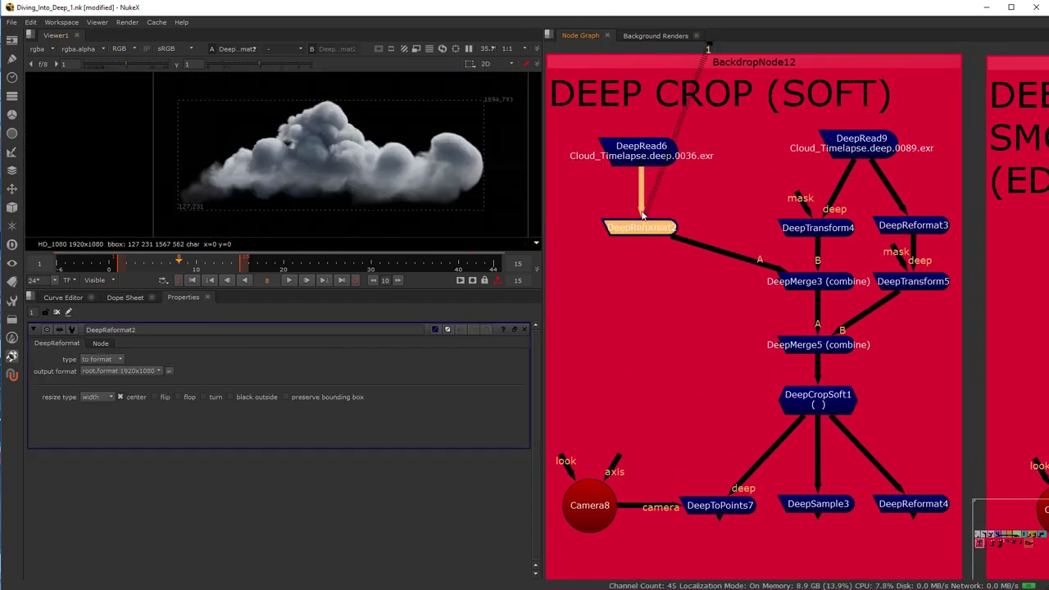
Step: View DeepRead6 and DeepReformat2 in turn with their settings open
double_click(647, 148)
key(1)
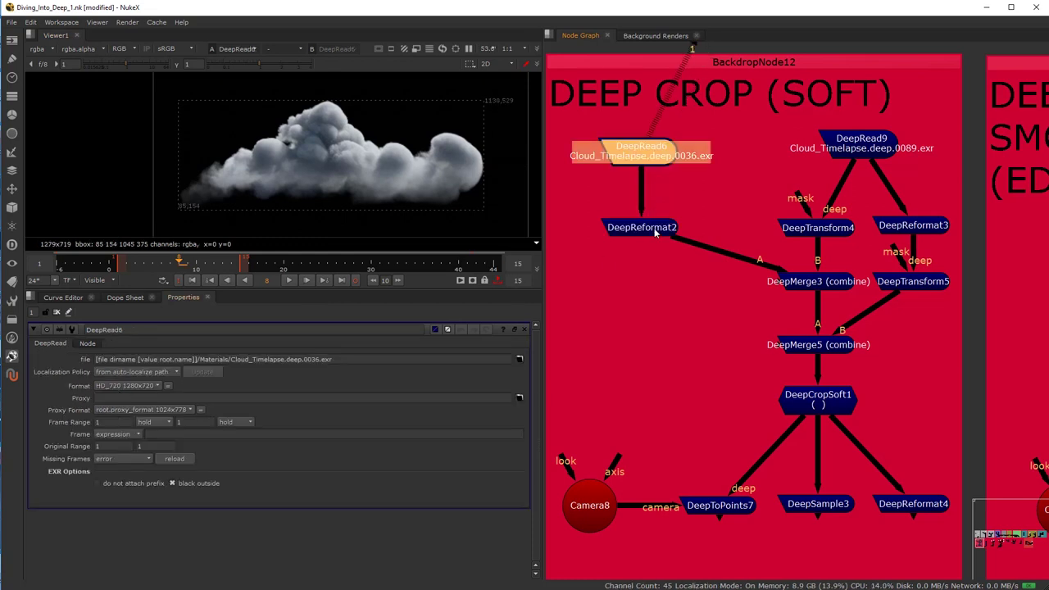
click(653, 230)
key(1)
double_click(647, 229)
Step: View DeepRead9's cloud, toggle its black outside off and back on, and fit
click(875, 152)
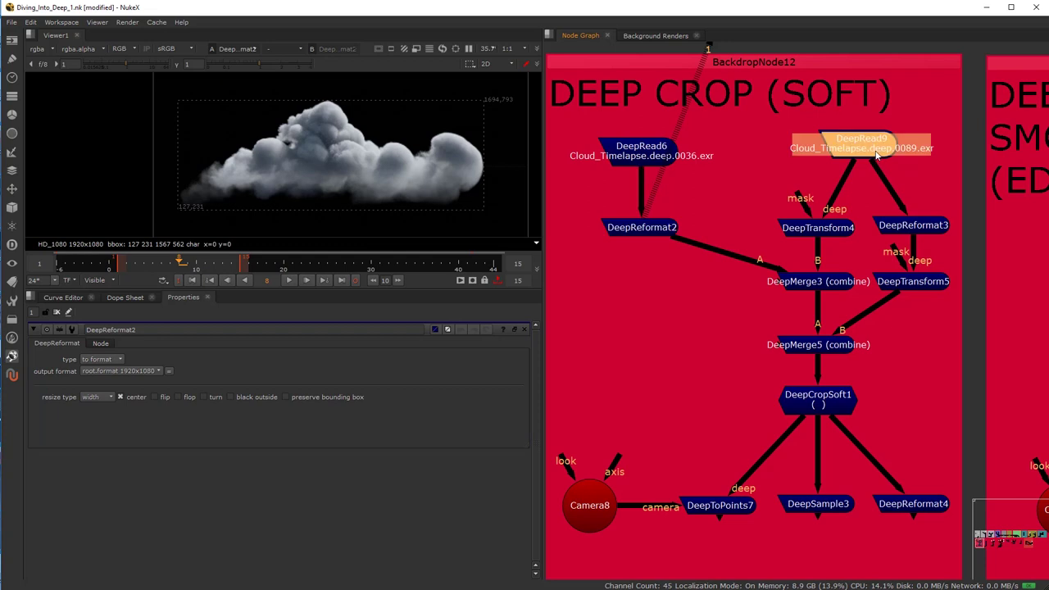
key(1)
double_click(874, 148)
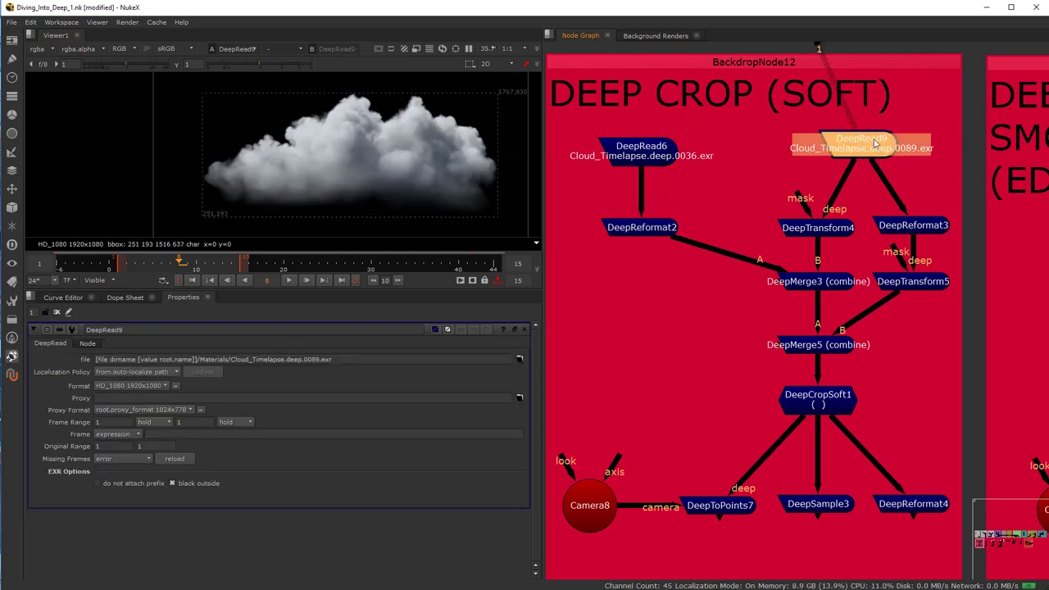
drag(382, 149, 318, 157)
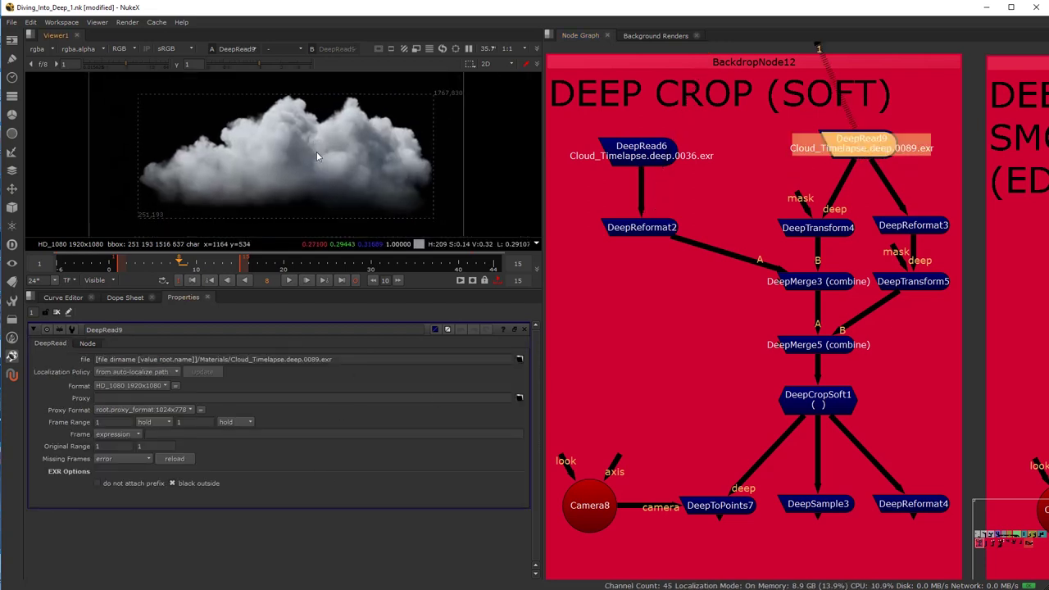
click(174, 482)
scroll(307, 168, up, 5)
scroll(288, 181, up, 10)
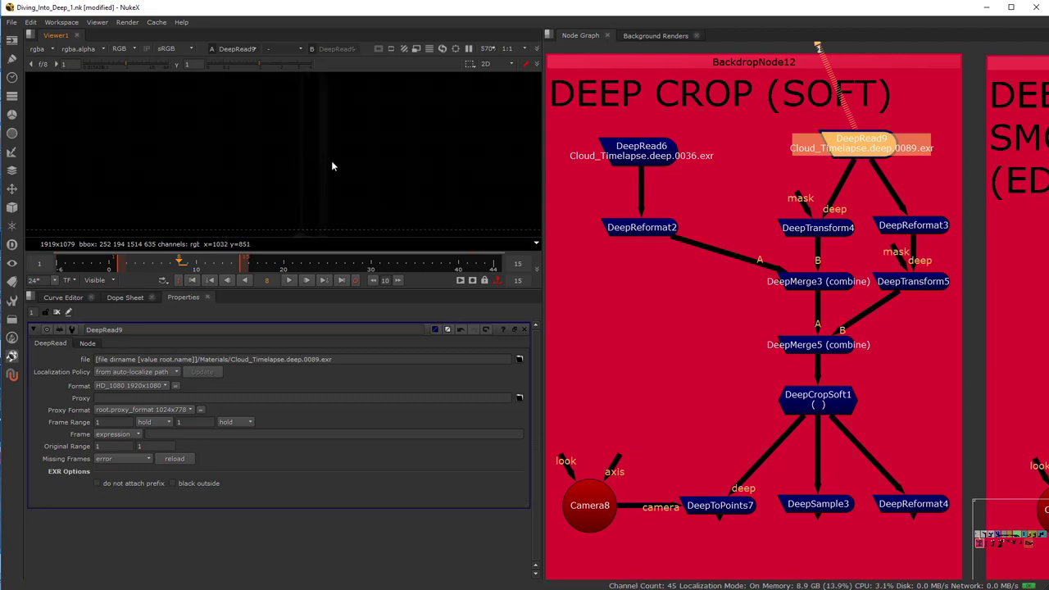
click(172, 483)
scroll(402, 180, down, 12)
key(f)
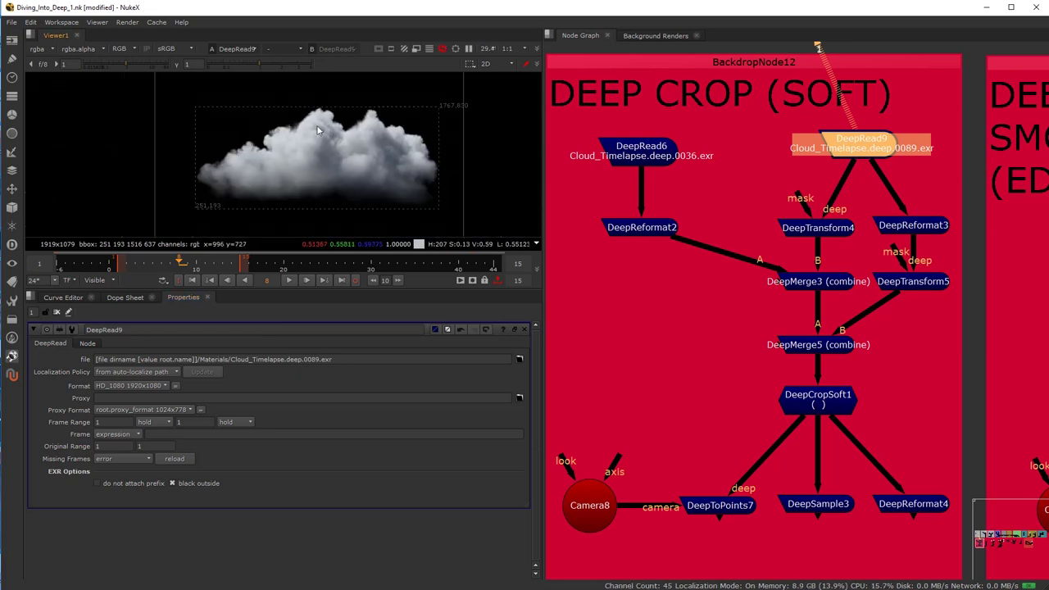
Step: Step through DeepTransform4, DeepReformat3, DeepMerge3 and DeepMerge5 in the viewer
click(813, 229)
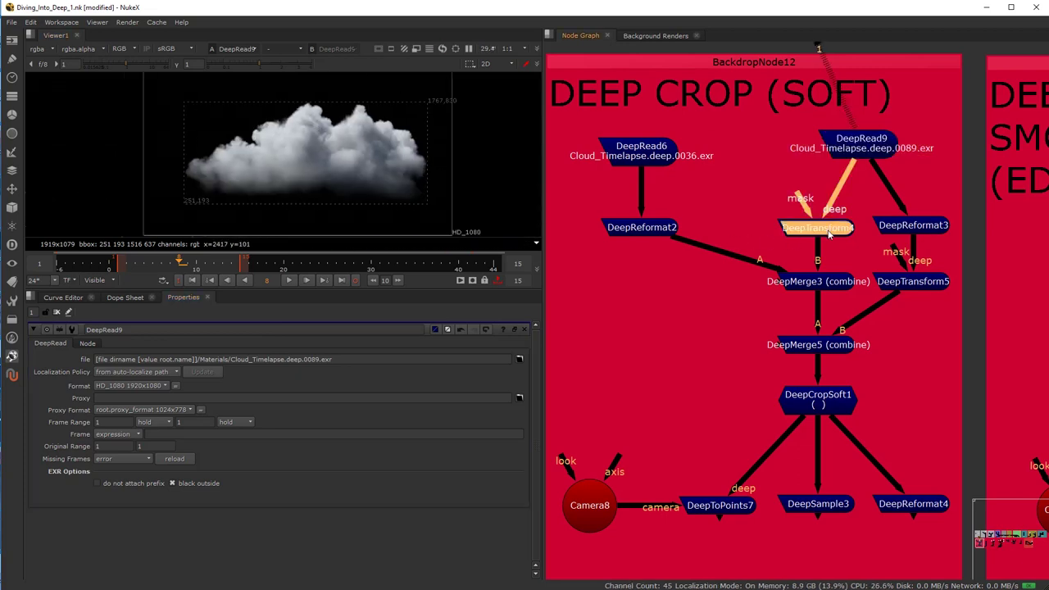
key(1)
click(907, 229)
key(1)
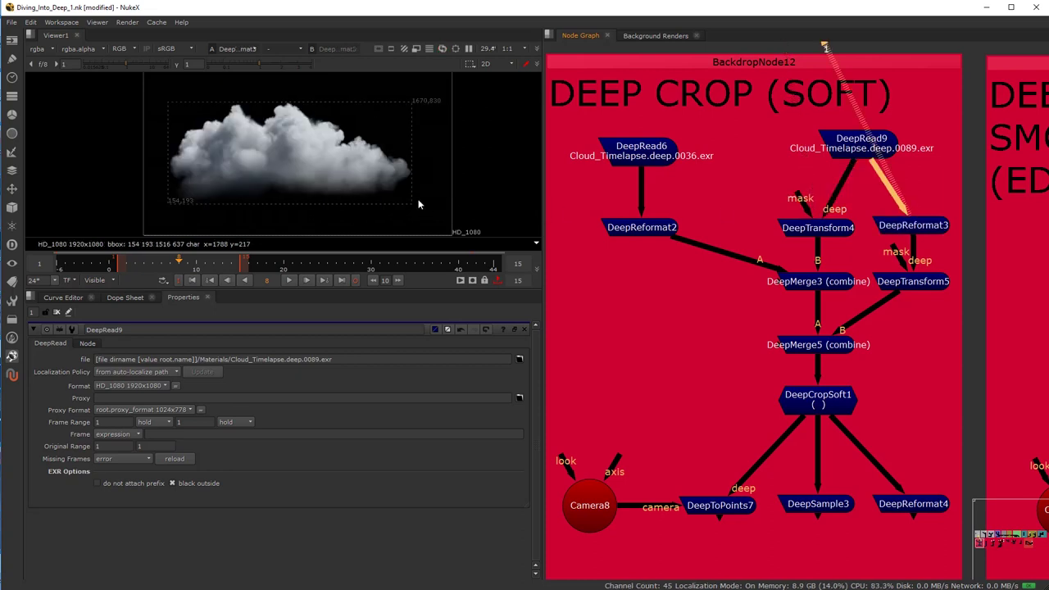
click(913, 227)
click(912, 281)
click(824, 281)
key(1)
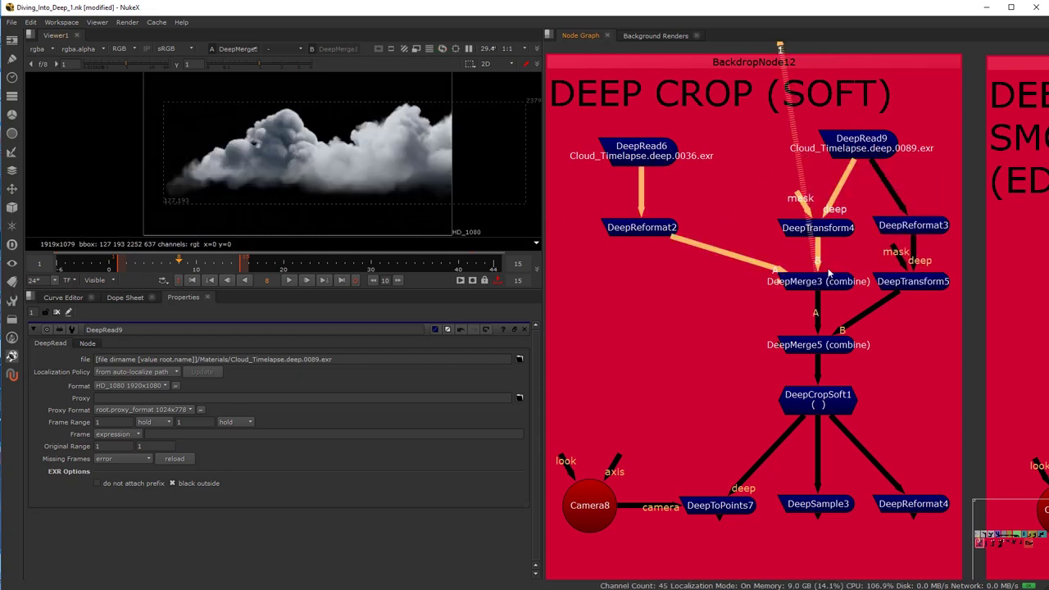
click(813, 345)
key(1)
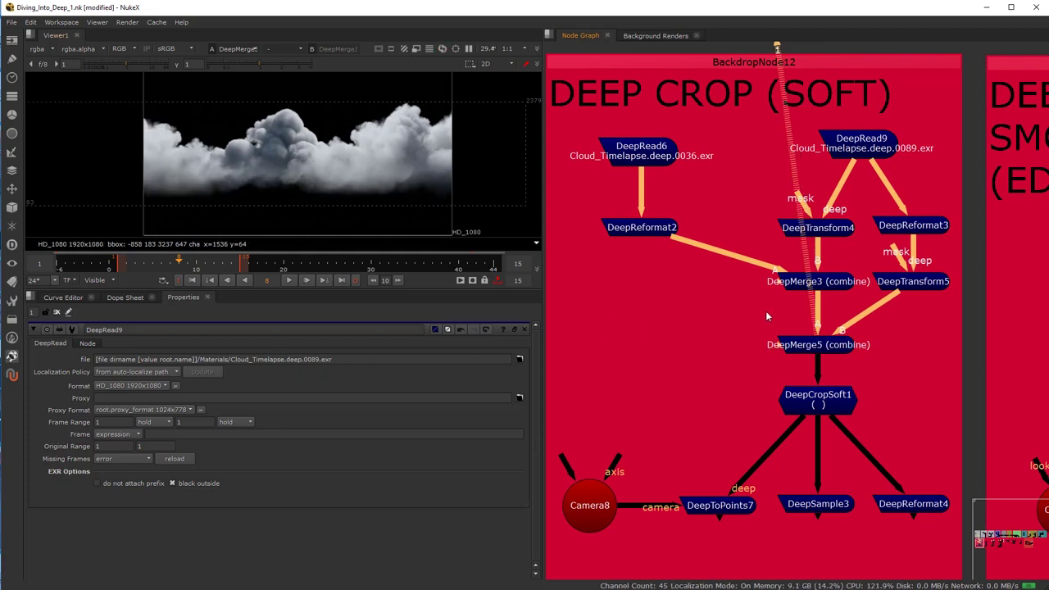
Step: Open DeepTransform5's settings showing translate -1012, -10, 875
scroll(913, 284, up, 3)
click(913, 285)
double_click(913, 284)
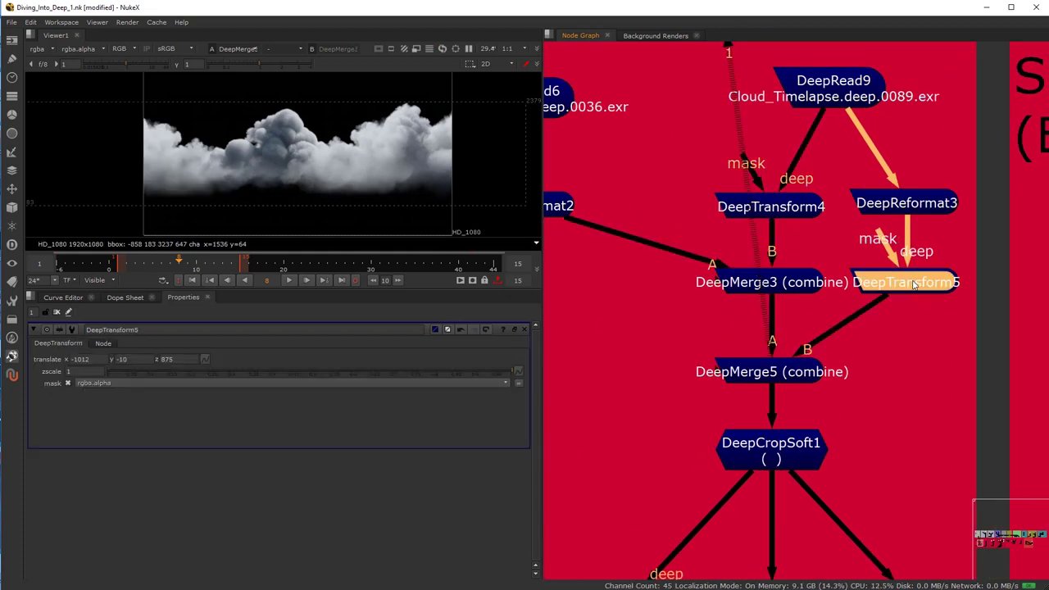
Step: View DeepReformat3 and test its mirror, 90-degree rotate and flip options
double_click(948, 207)
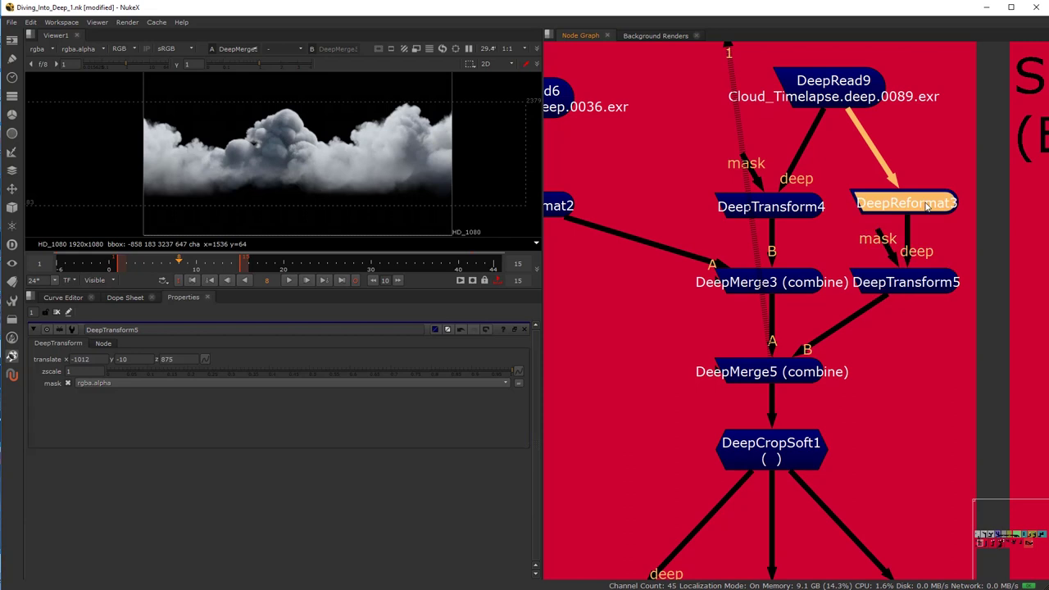
key(1)
click(915, 205)
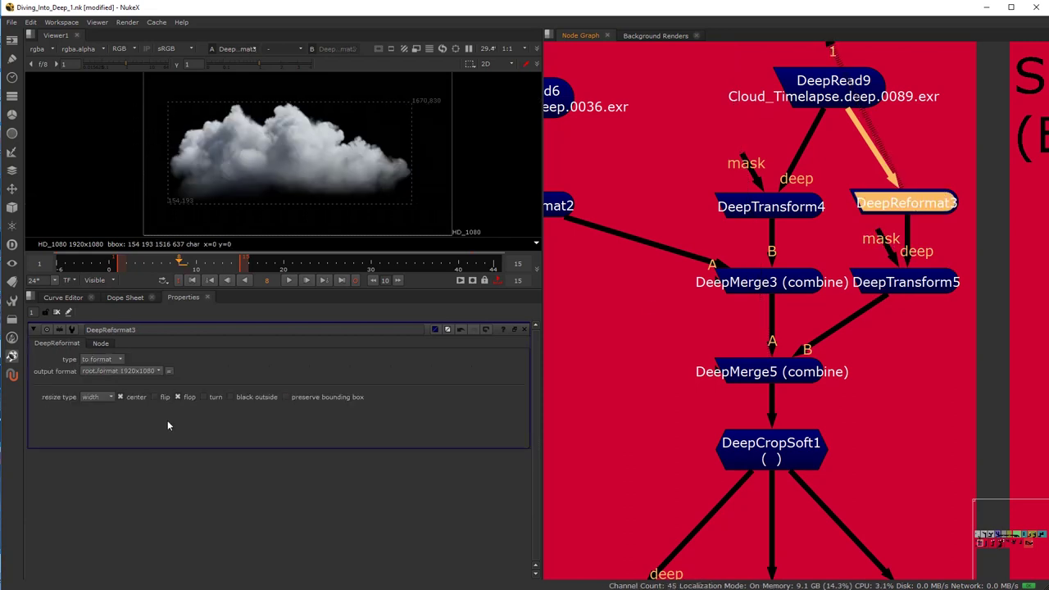
click(178, 397)
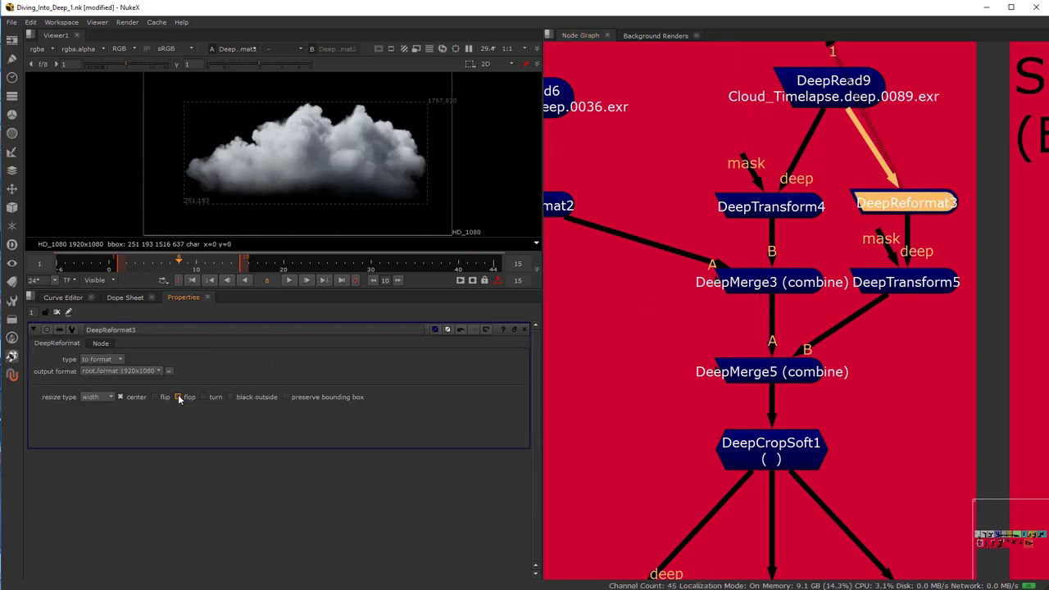
click(203, 397)
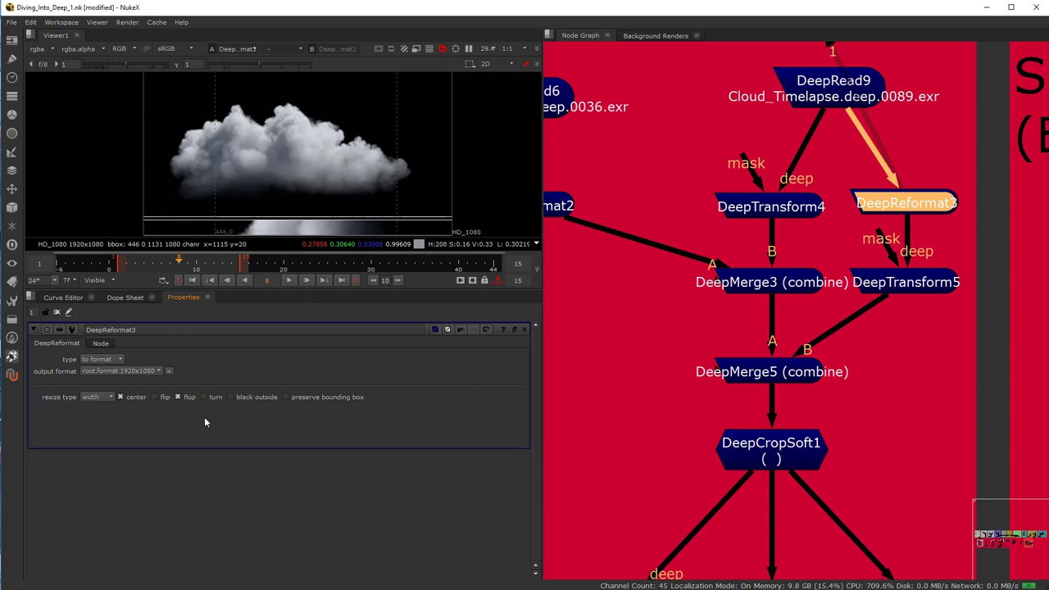
click(154, 398)
click(154, 398)
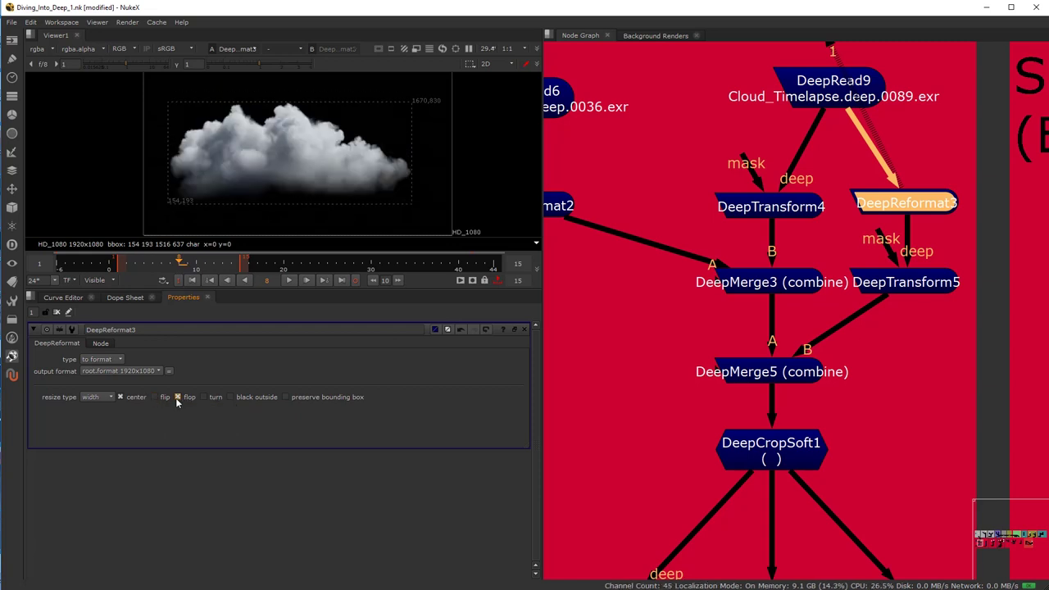
Step: View the merged clouds from DeepMerge3, then the combined DeepMerge5 result
click(905, 281)
click(842, 97)
click(885, 200)
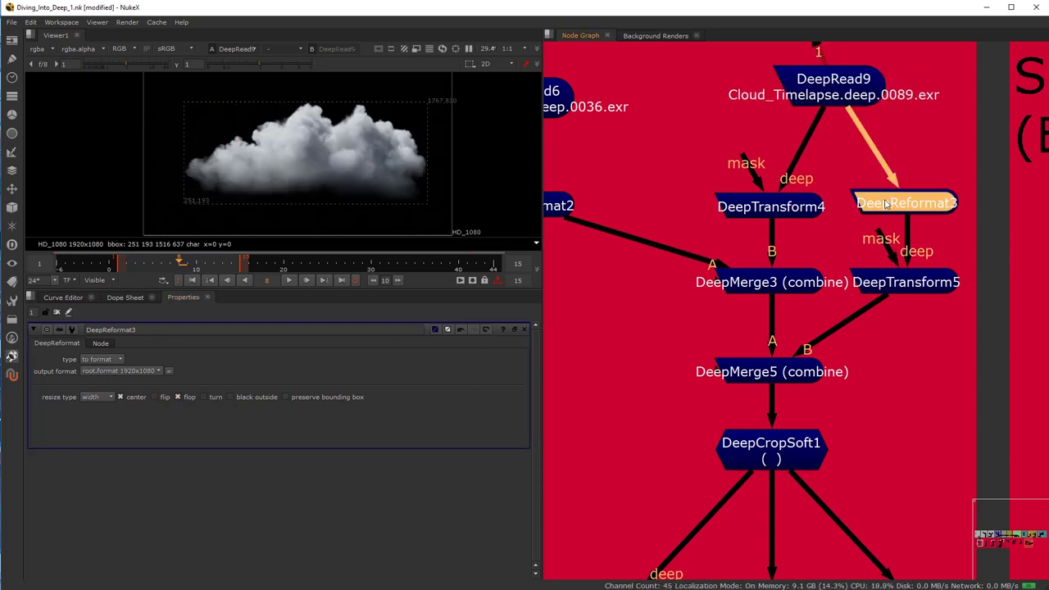
click(889, 284)
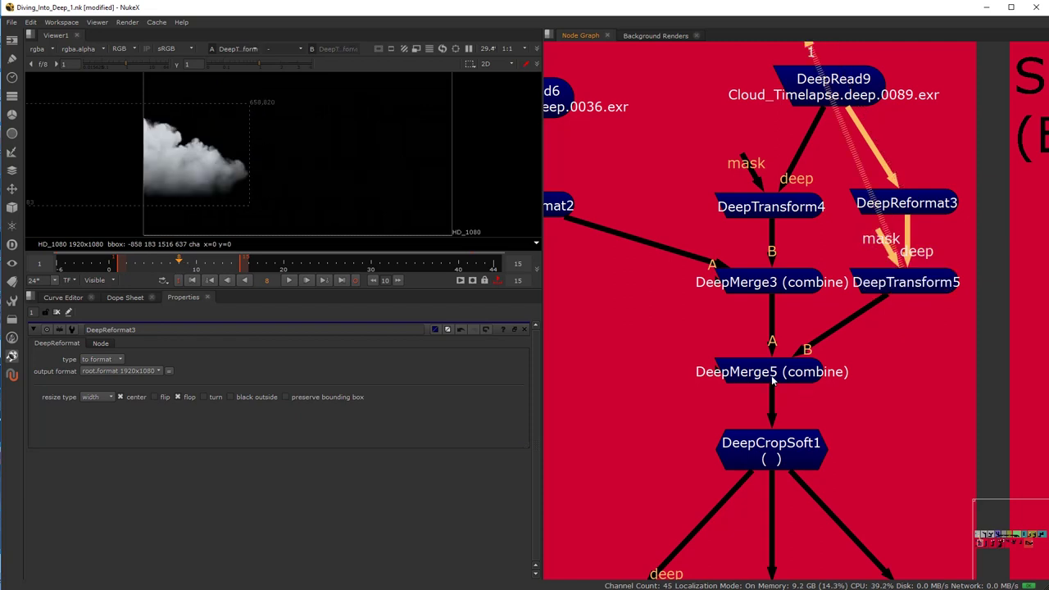
click(771, 281)
key(1)
click(768, 373)
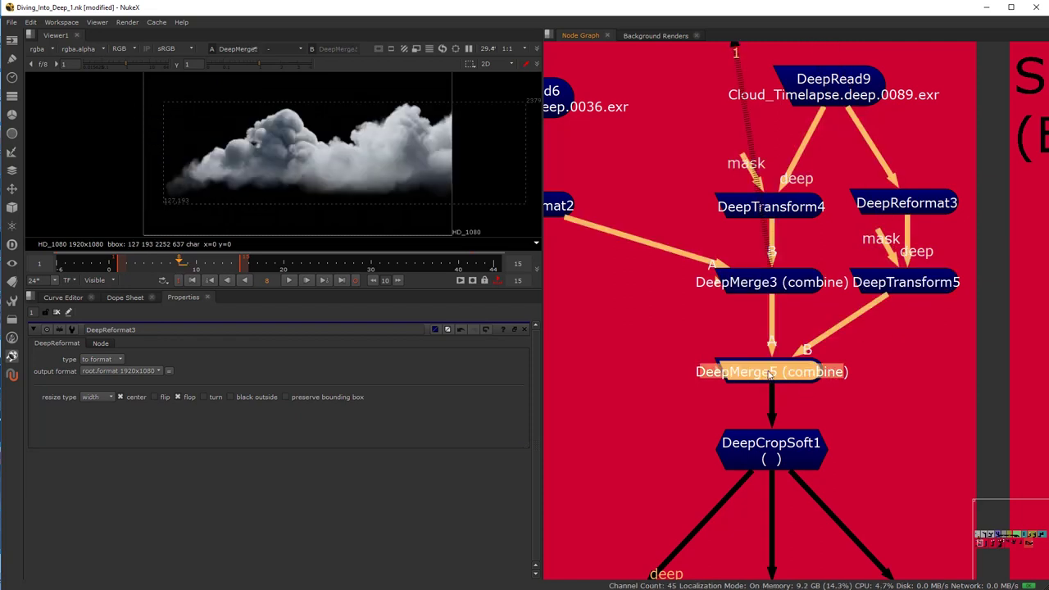
key(1)
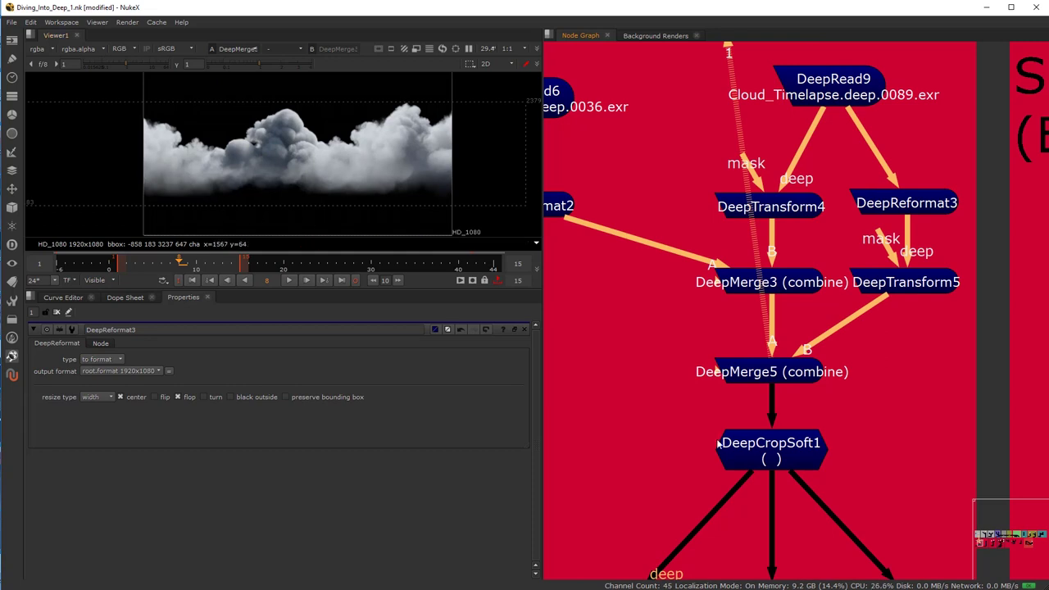
scroll(717, 411, down, 3)
scroll(852, 403, up, 2)
Step: View DeepCropSoft1's output, disabling and re-enabling it to compare
click(854, 400)
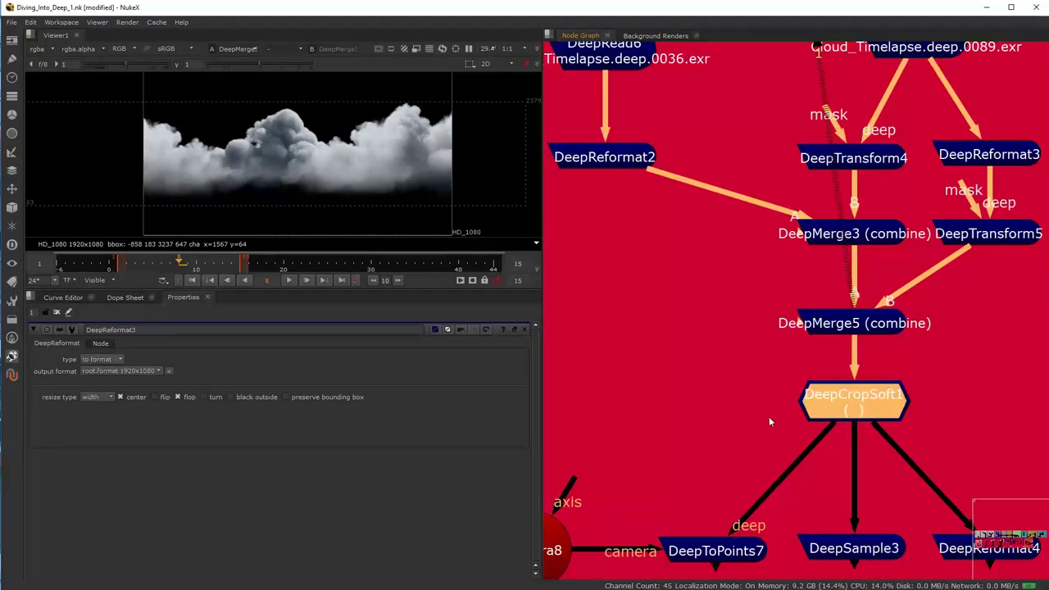
drag(768, 416, 638, 352)
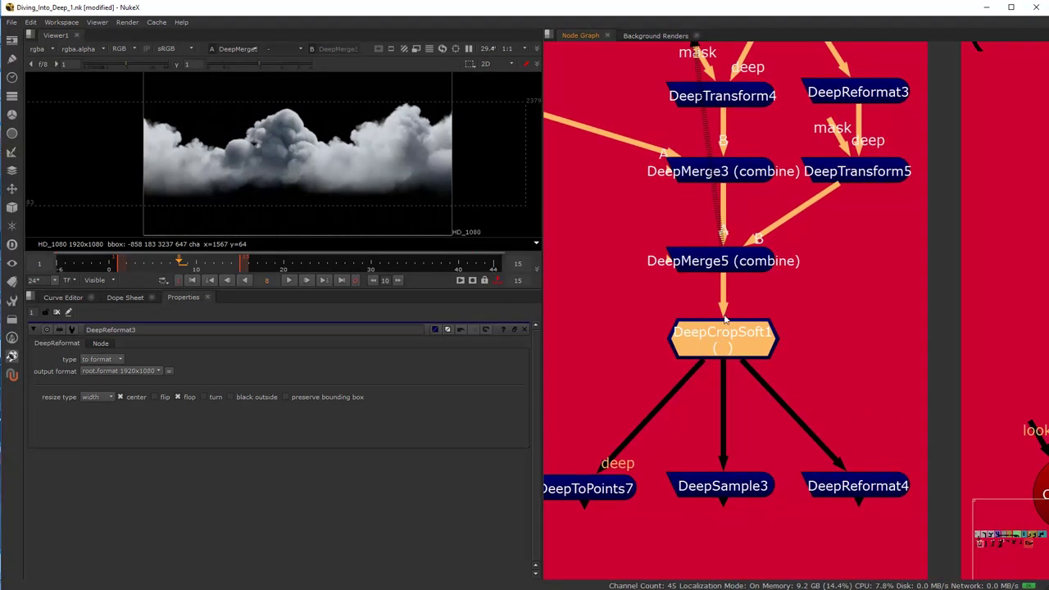
key(1)
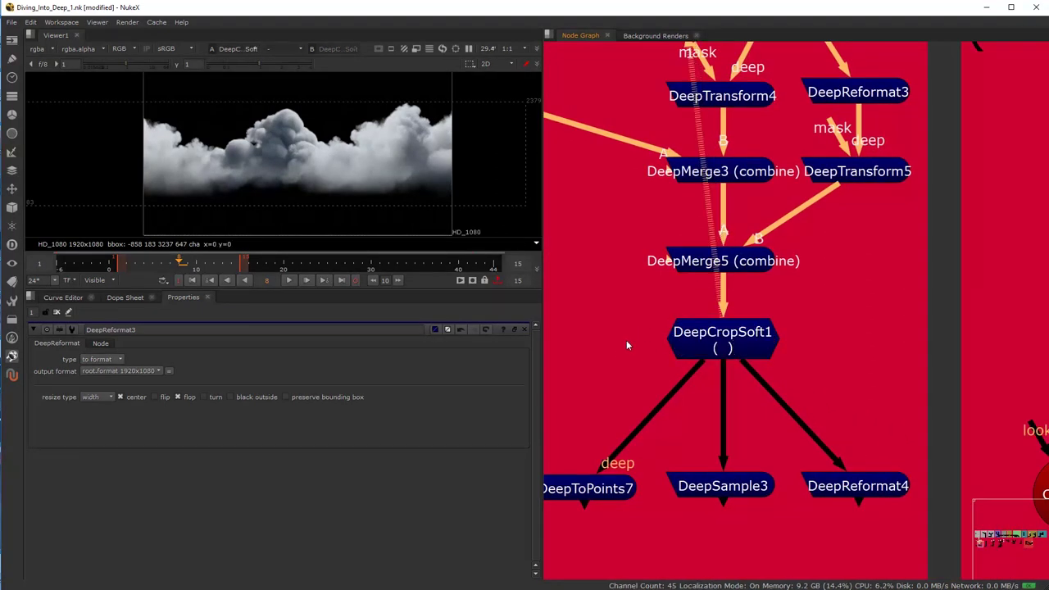
scroll(632, 318, down, 4)
scroll(628, 338, up, 2)
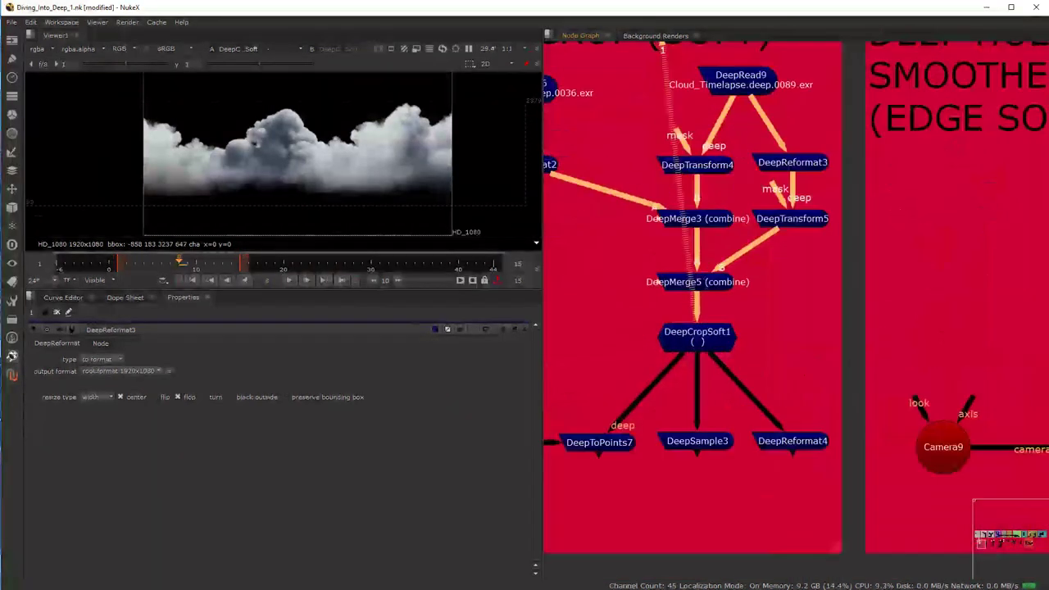
scroll(685, 334, up, 2)
scroll(692, 353, down, 2)
click(761, 318)
scroll(389, 168, up, 8)
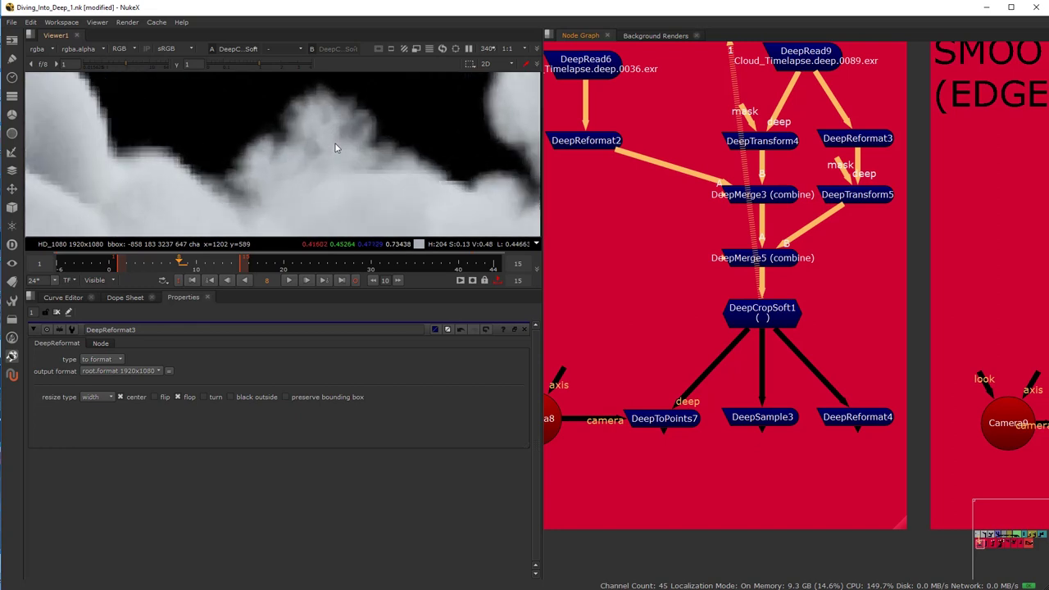
click(780, 321)
key(d)
key(d)
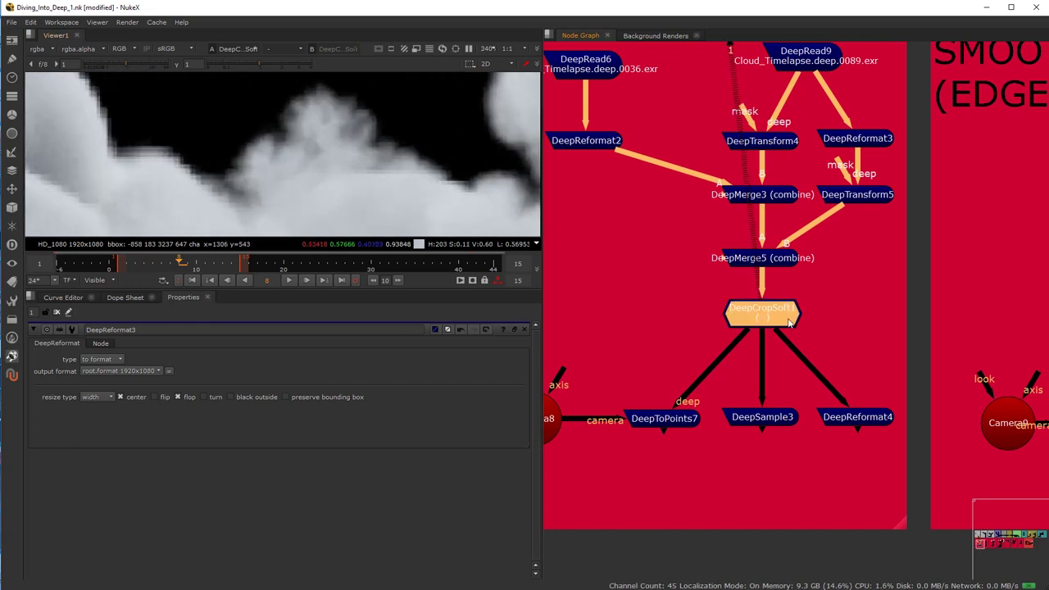
key(d)
key(d)
click(697, 312)
scroll(696, 312, down, 5)
Step: Move Viewer1 below DeepCropSoft1, view and fit DeepReformat4, and open its properties
drag(718, 83, 709, 442)
scroll(717, 386, up, 5)
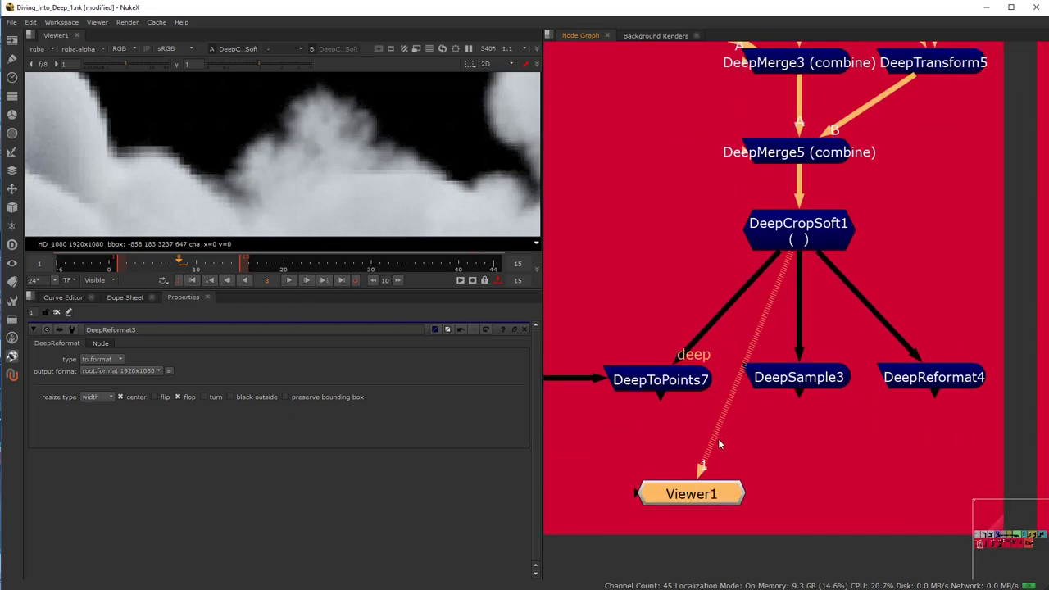
click(688, 385)
click(795, 381)
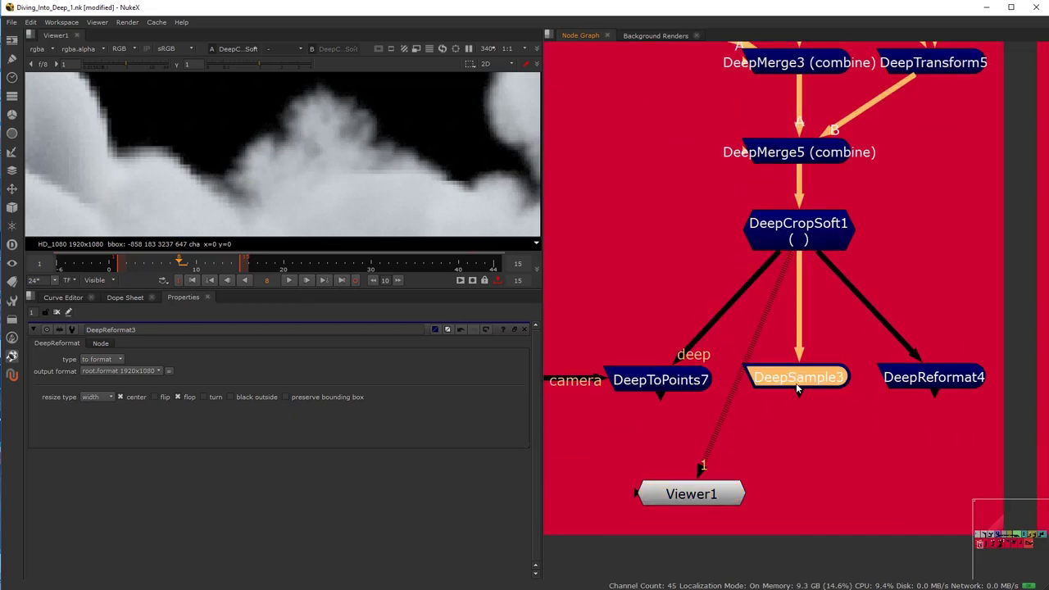
click(925, 382)
key(1)
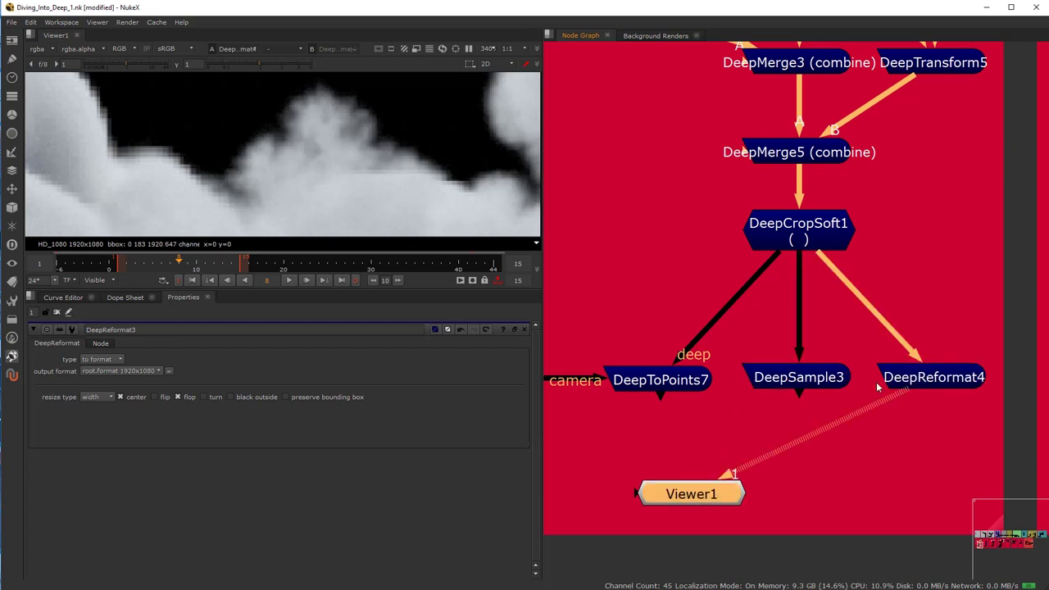
drag(738, 481, 930, 472)
key(f)
double_click(926, 379)
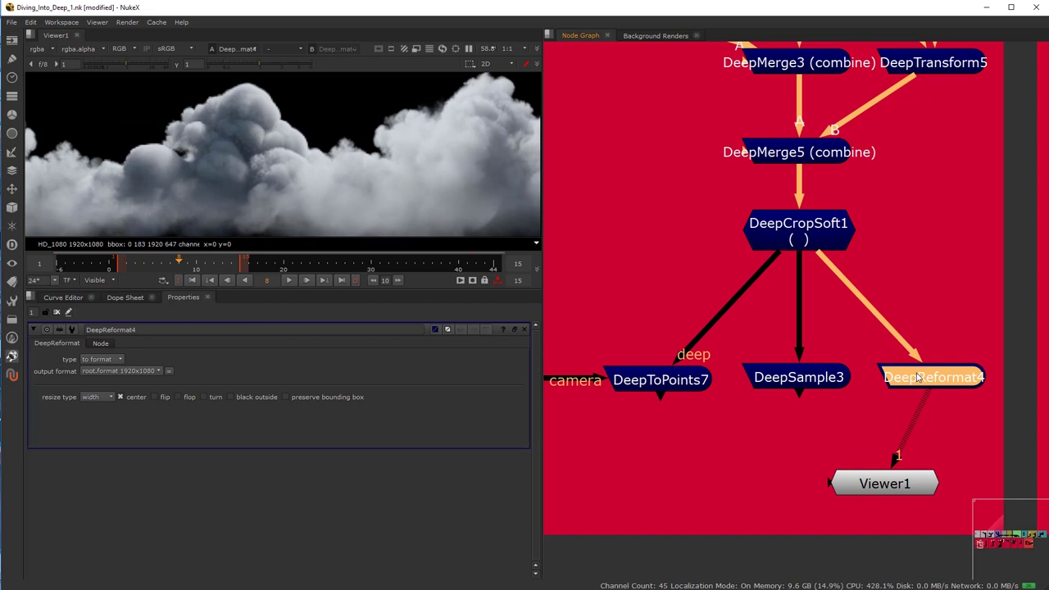
double_click(798, 231)
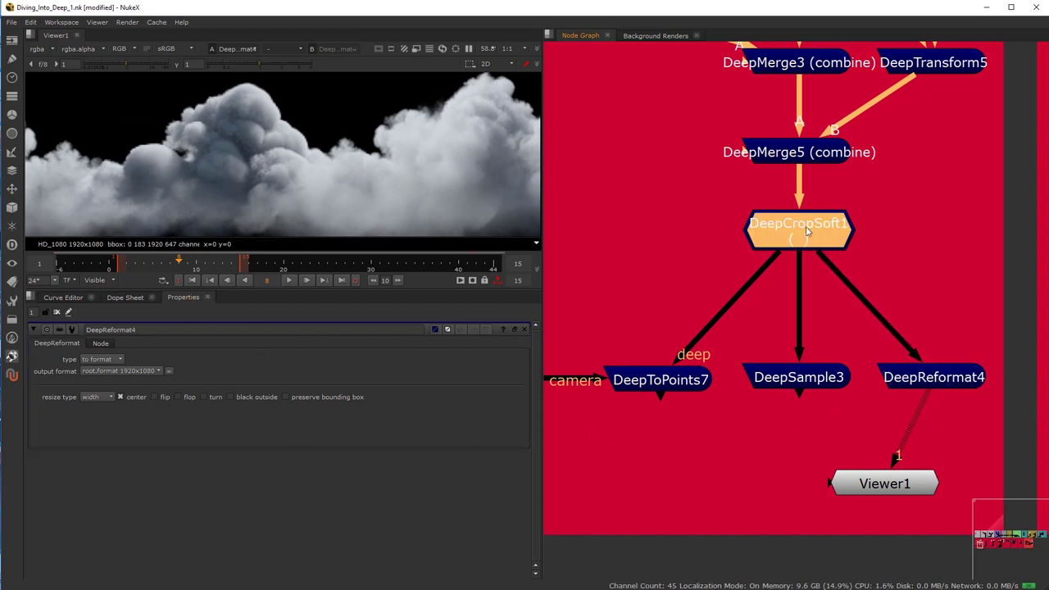
scroll(829, 406, down, 4)
scroll(789, 421, up, 3)
click(726, 388)
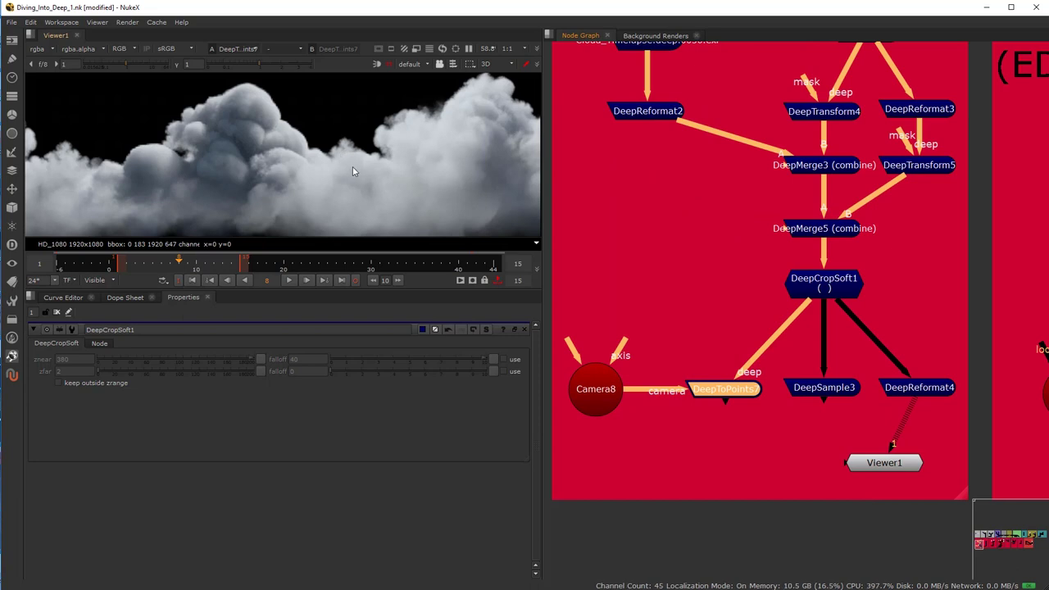
key(1)
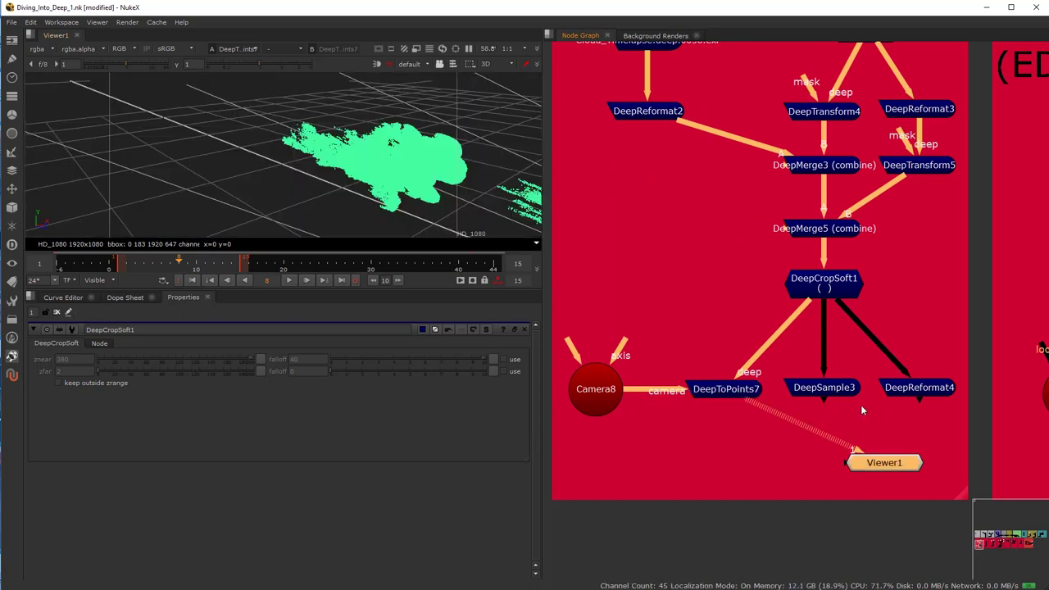
click(917, 388)
key(1)
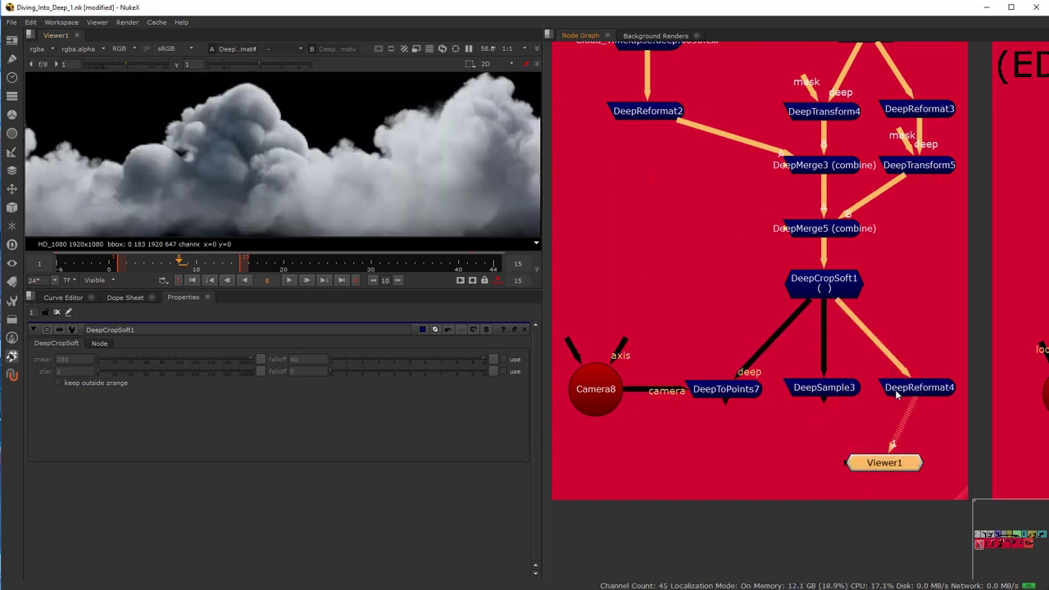
click(897, 393)
scroll(288, 202, down, 3)
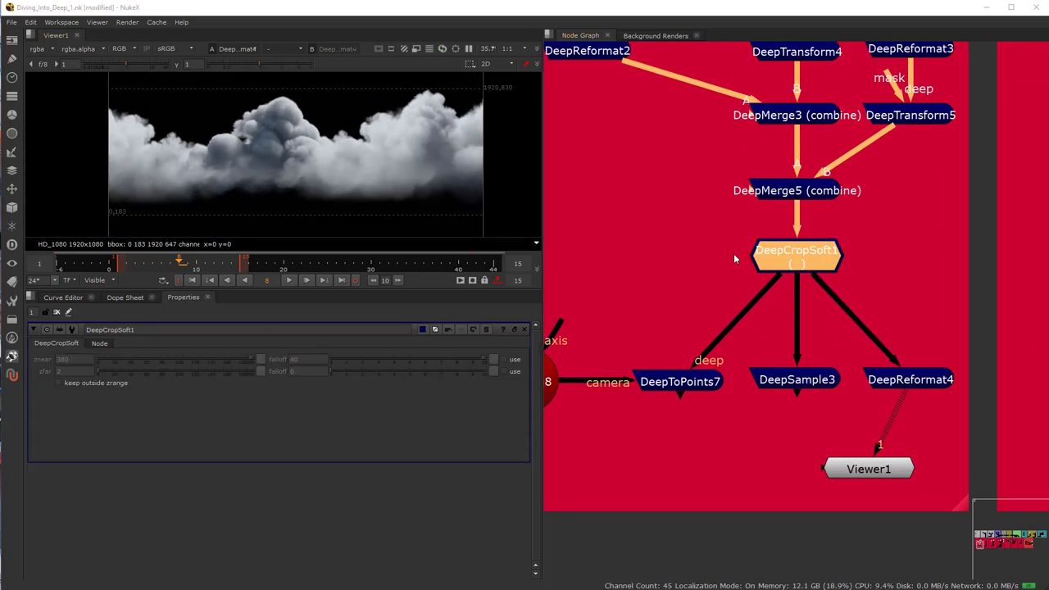
click(733, 259)
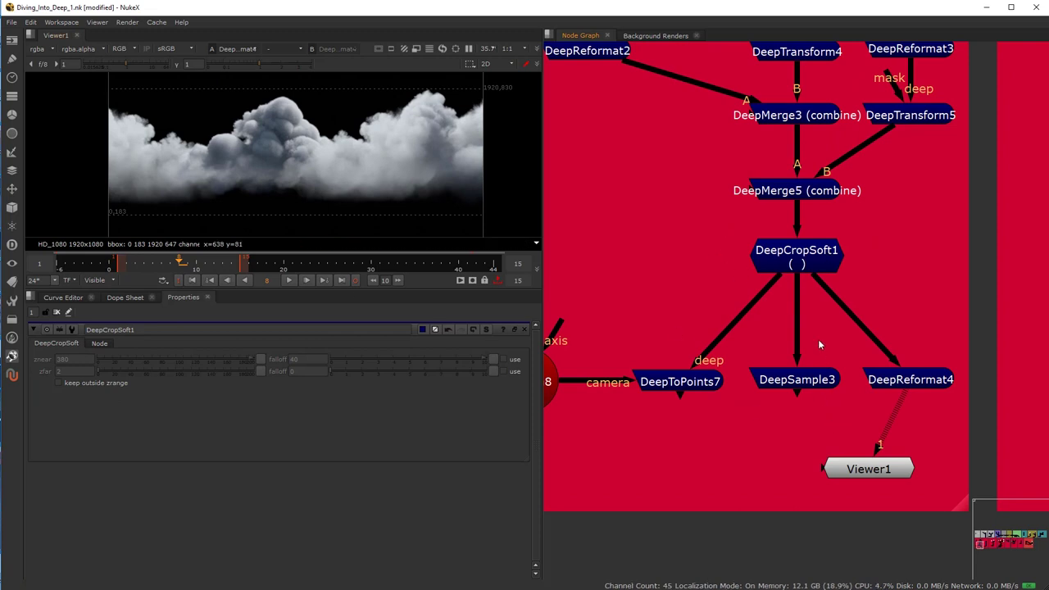
click(803, 263)
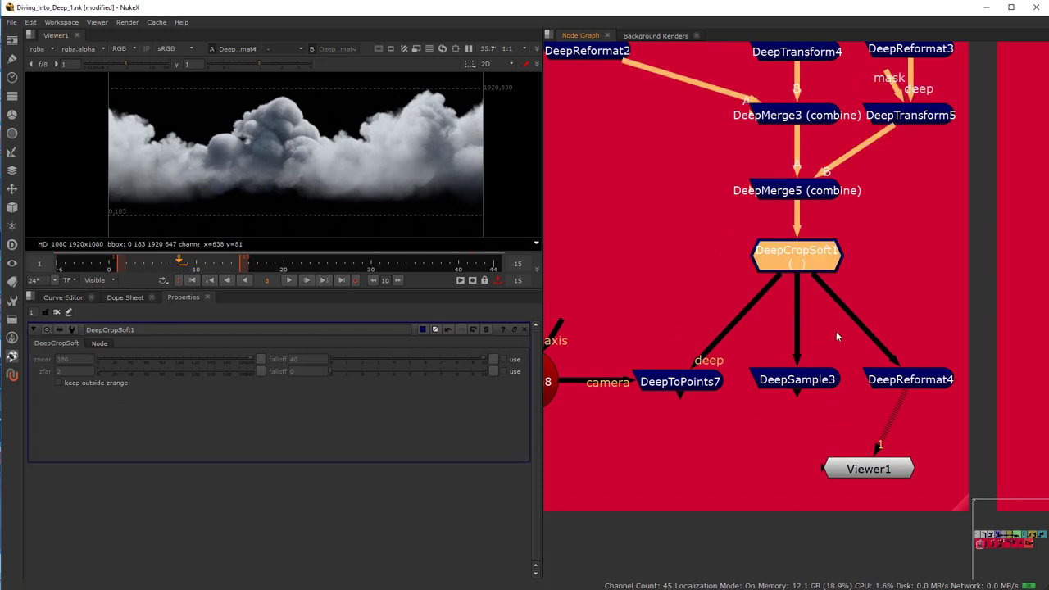
scroll(256, 173, up, 2)
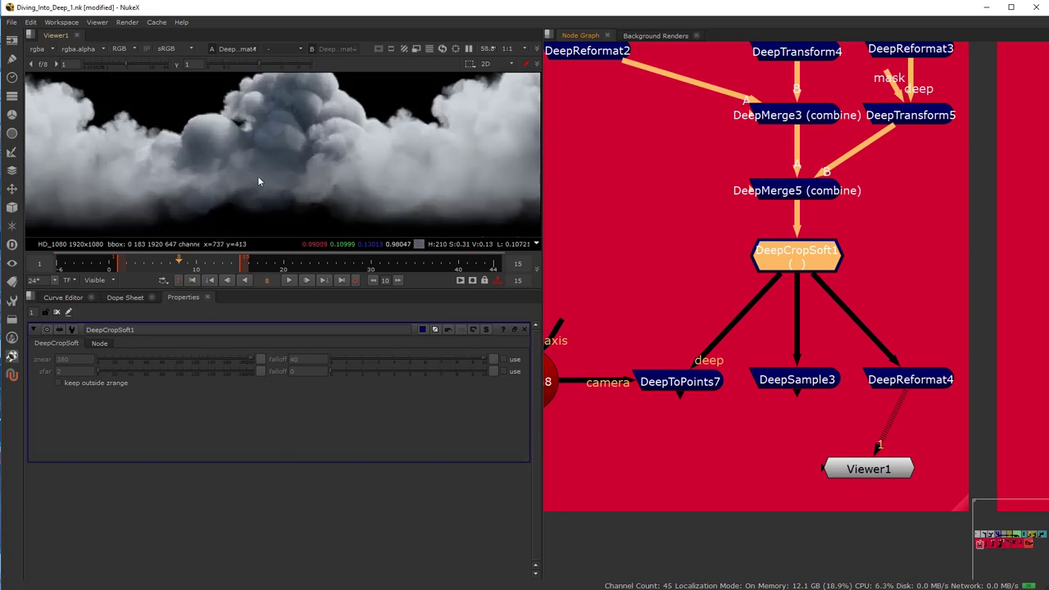
scroll(313, 169, down, 1)
scroll(363, 142, up, 5)
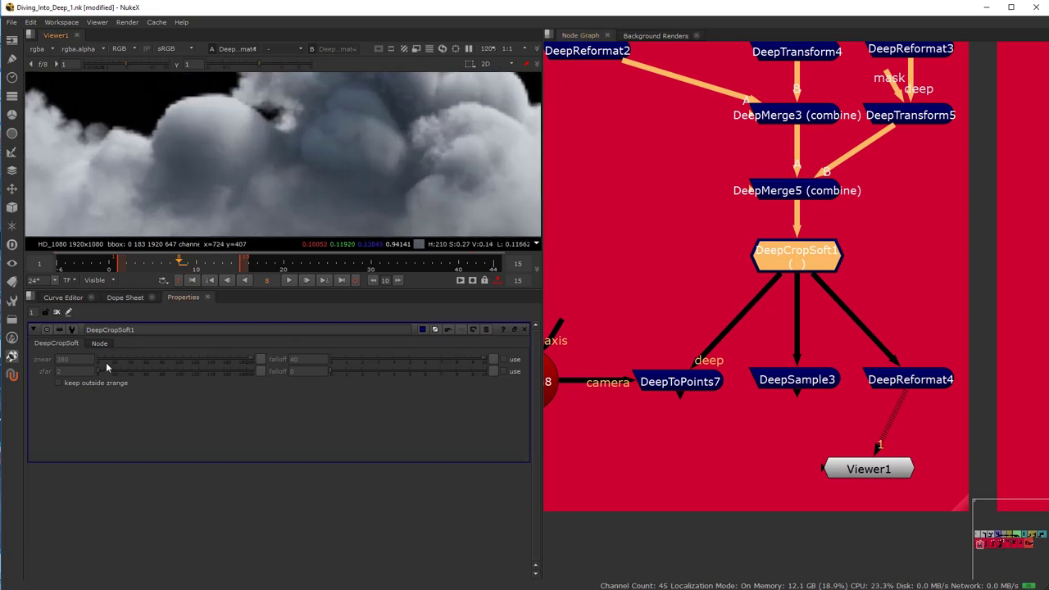
click(504, 360)
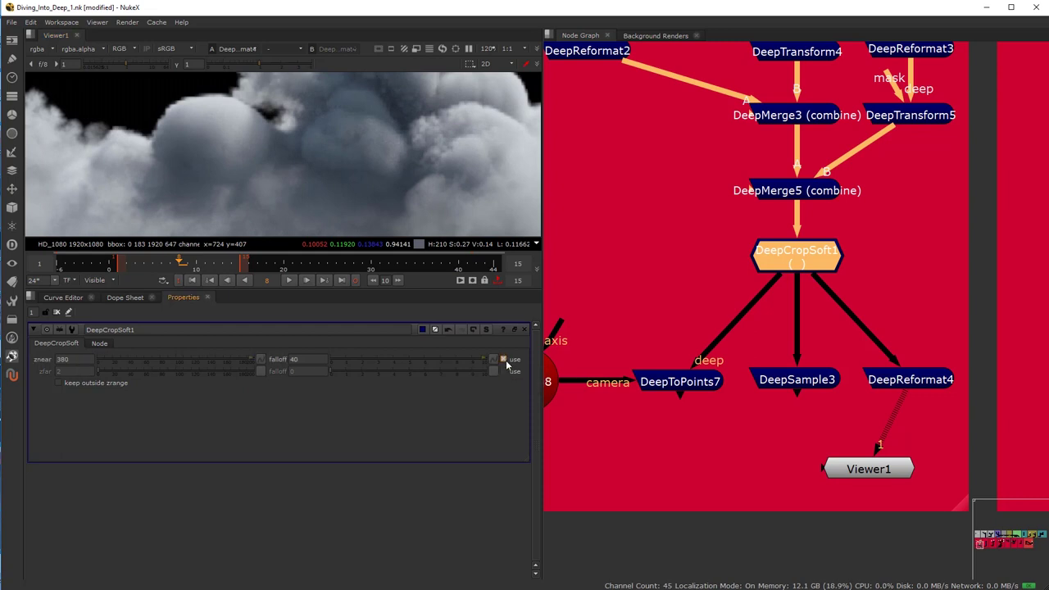
scroll(331, 150, down, 3)
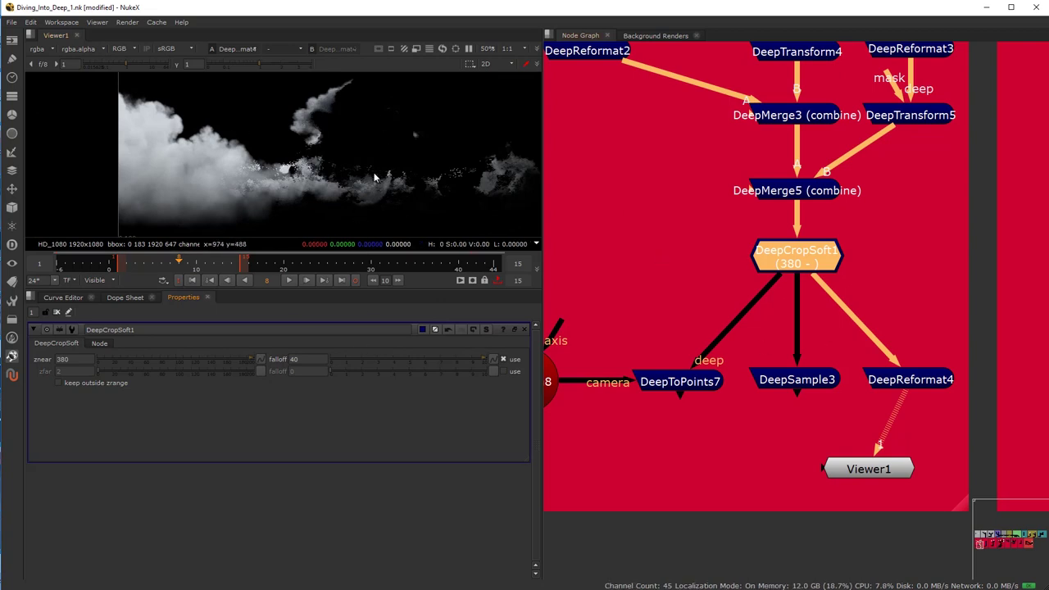
scroll(718, 264, down, 6)
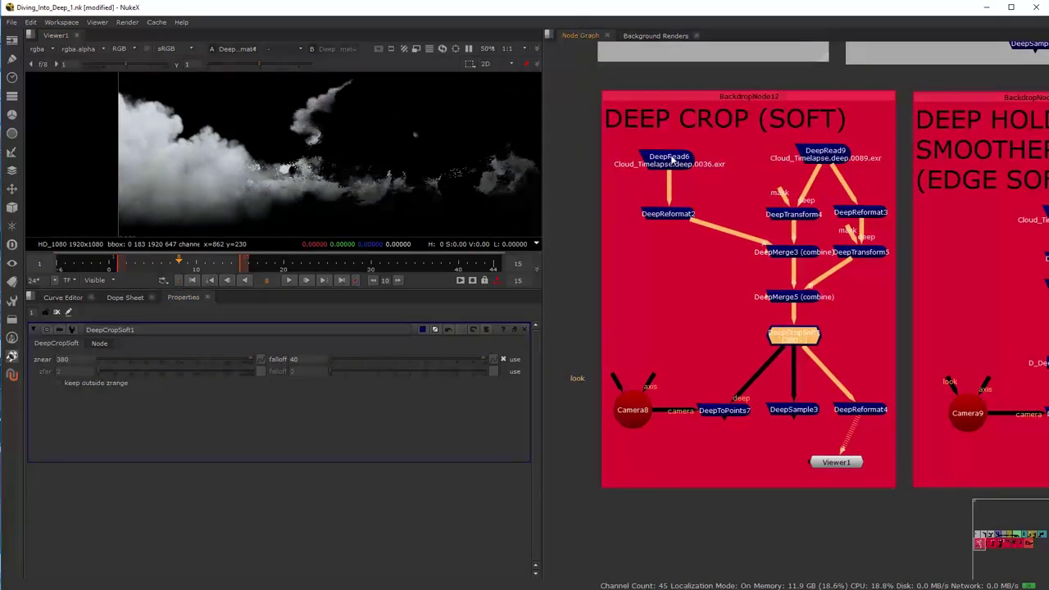
drag(817, 271, 543, 334)
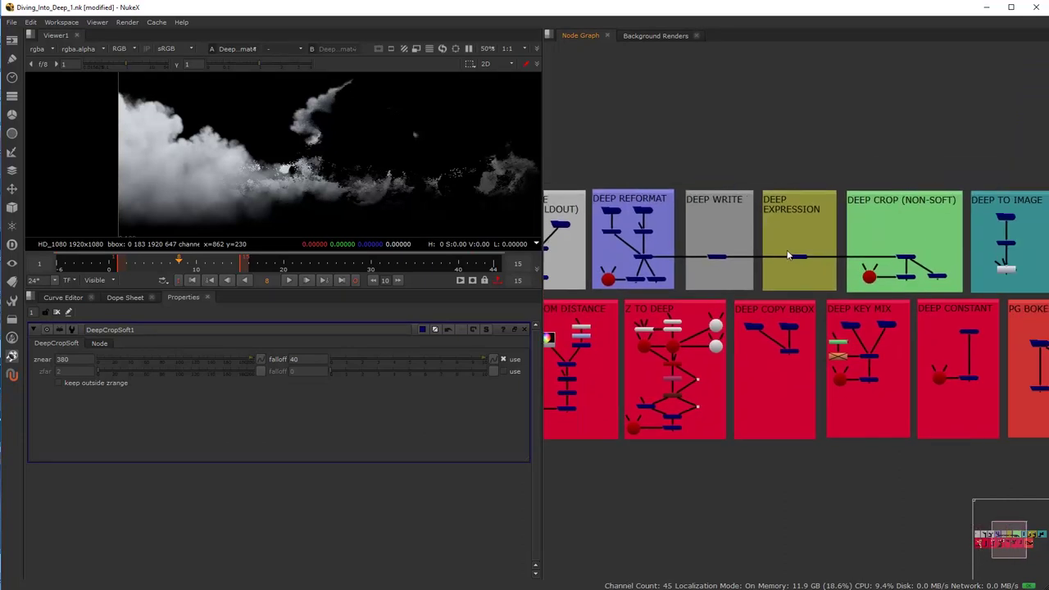
scroll(868, 229, up, 3)
scroll(808, 313, down, 3)
drag(574, 369, 786, 392)
scroll(701, 434, up, 4)
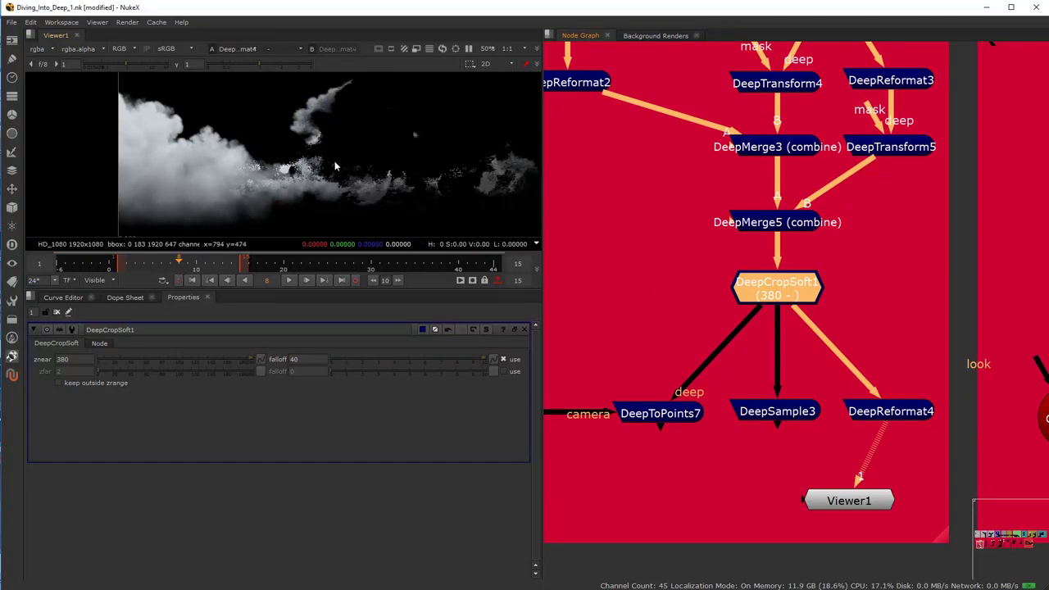
scroll(333, 159, up, 5)
scroll(341, 160, up, 3)
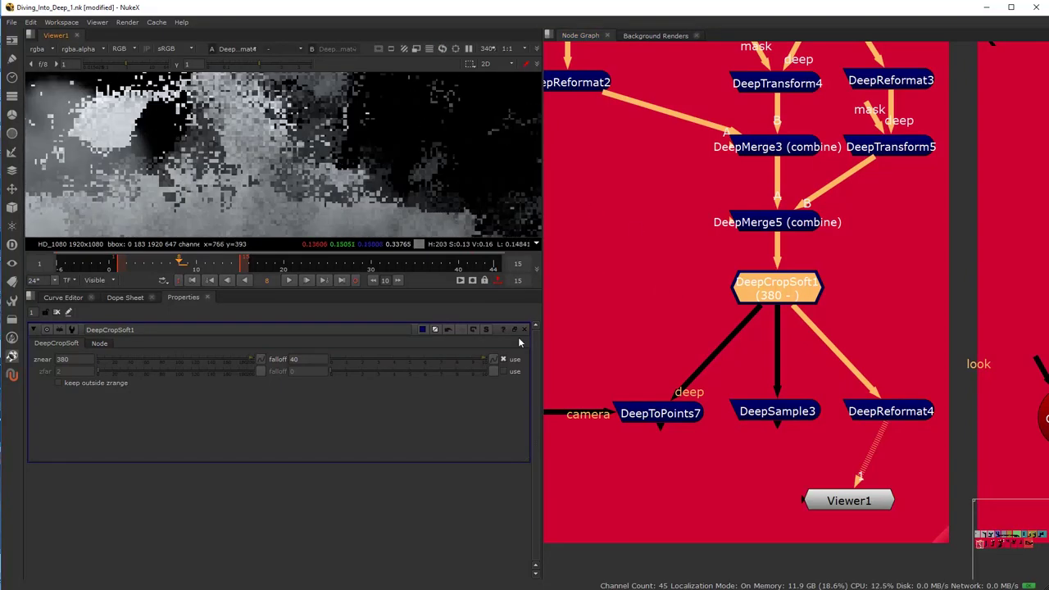
Step: Set znear falloff to 0 for comparison, then back to 40
click(289, 360)
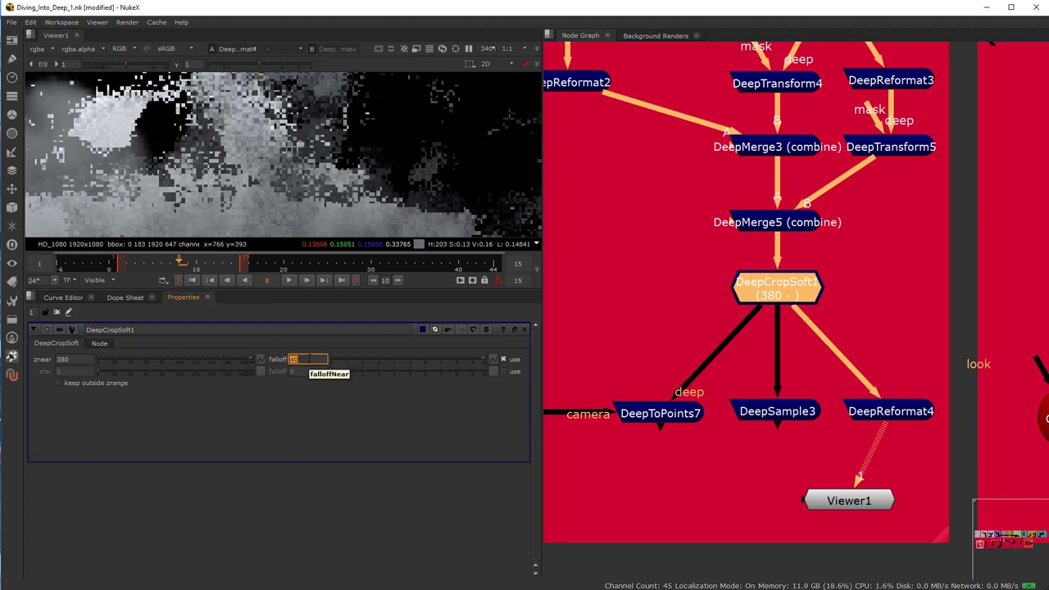
text(0)
key(Return)
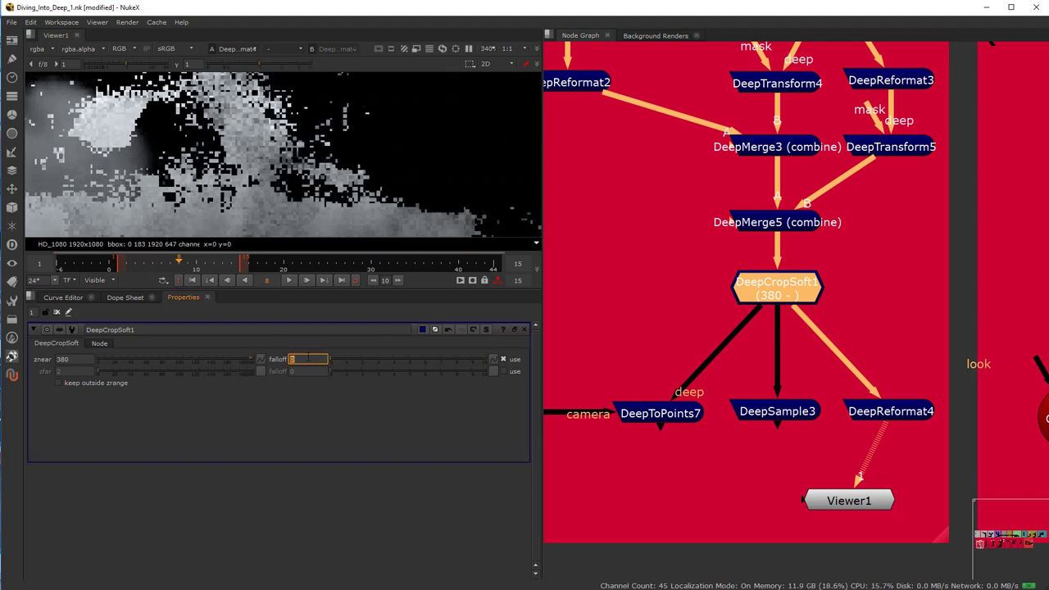
text(40)
key(Return)
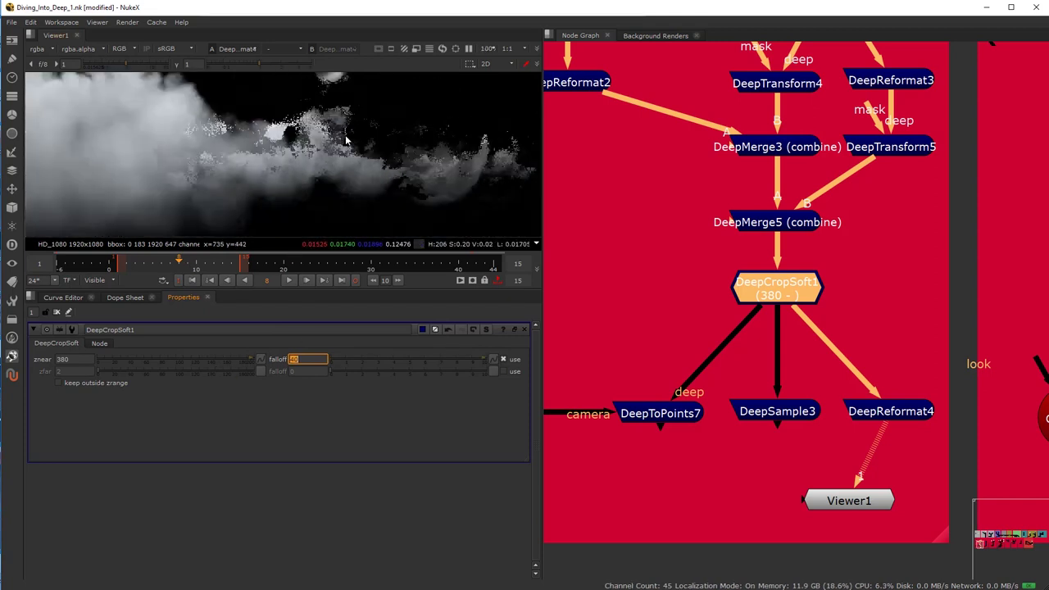
Step: Send DeepCropSoft1's output directly to Viewer1 instead of through DeepReformat4
scroll(331, 156, down, 3)
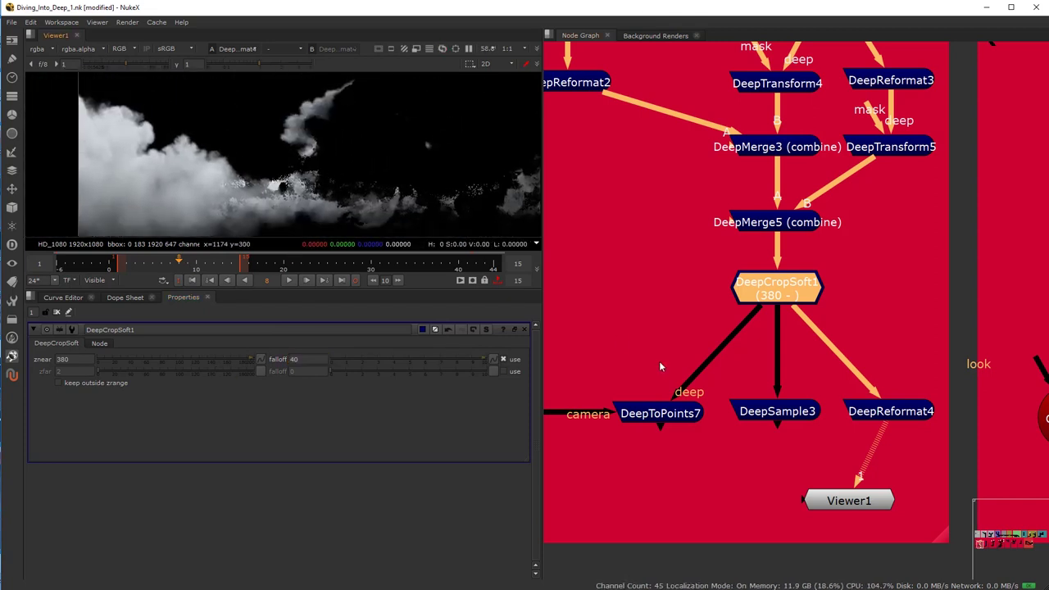
click(667, 410)
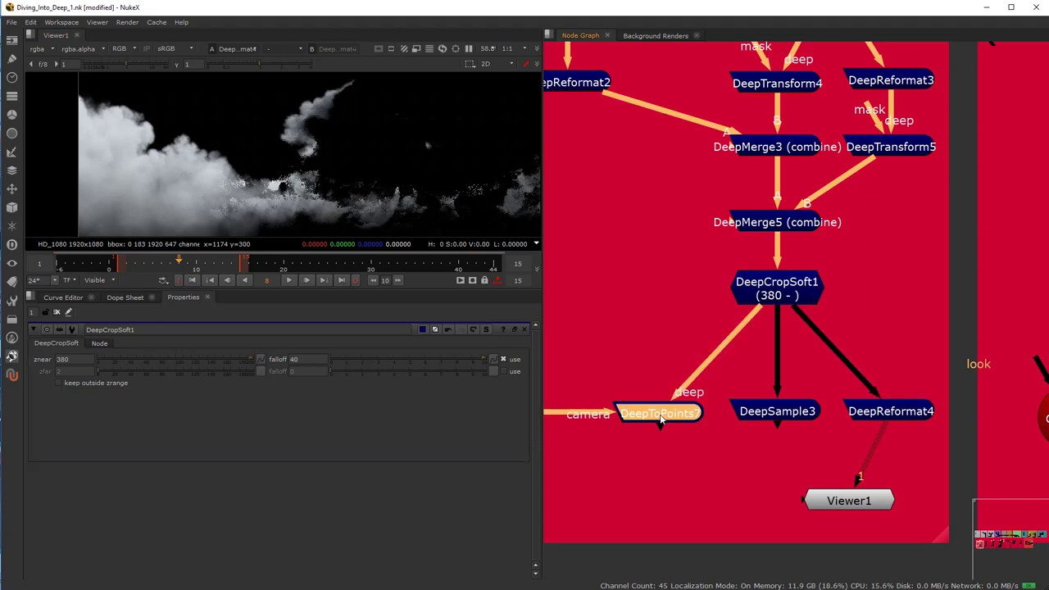
click(789, 416)
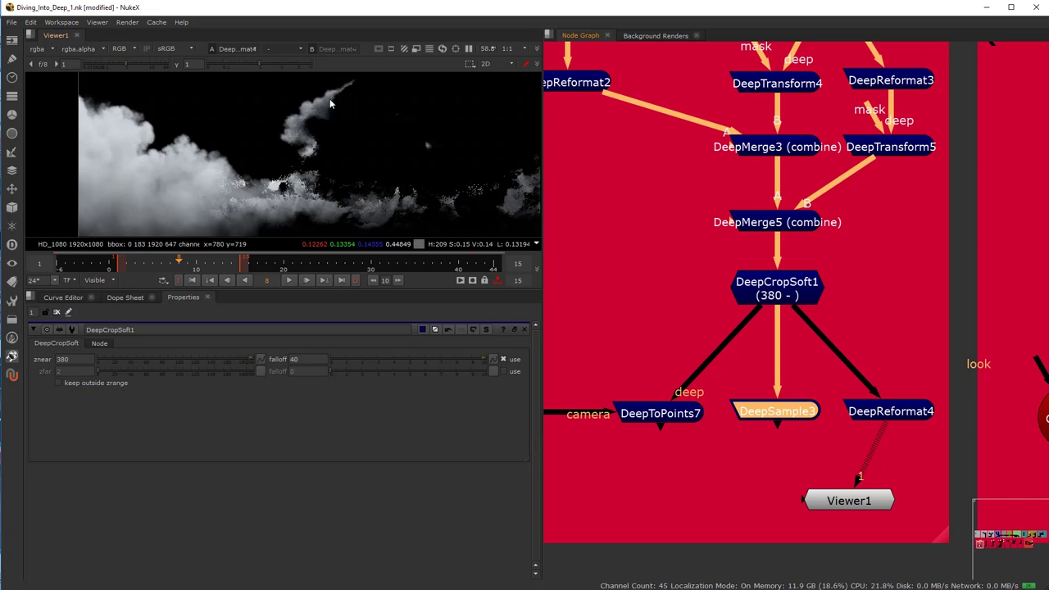
click(804, 387)
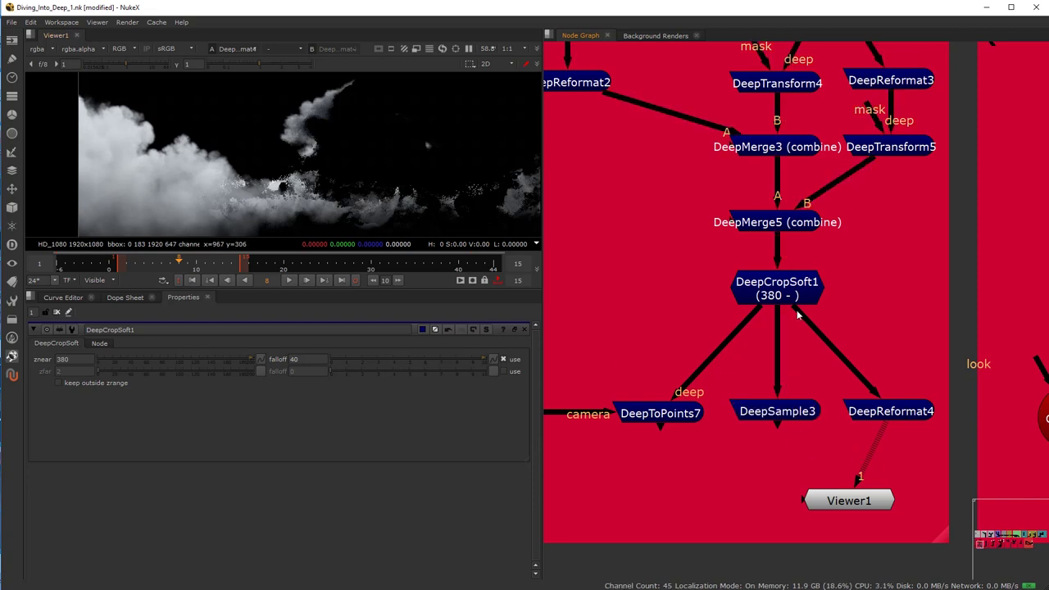
click(789, 285)
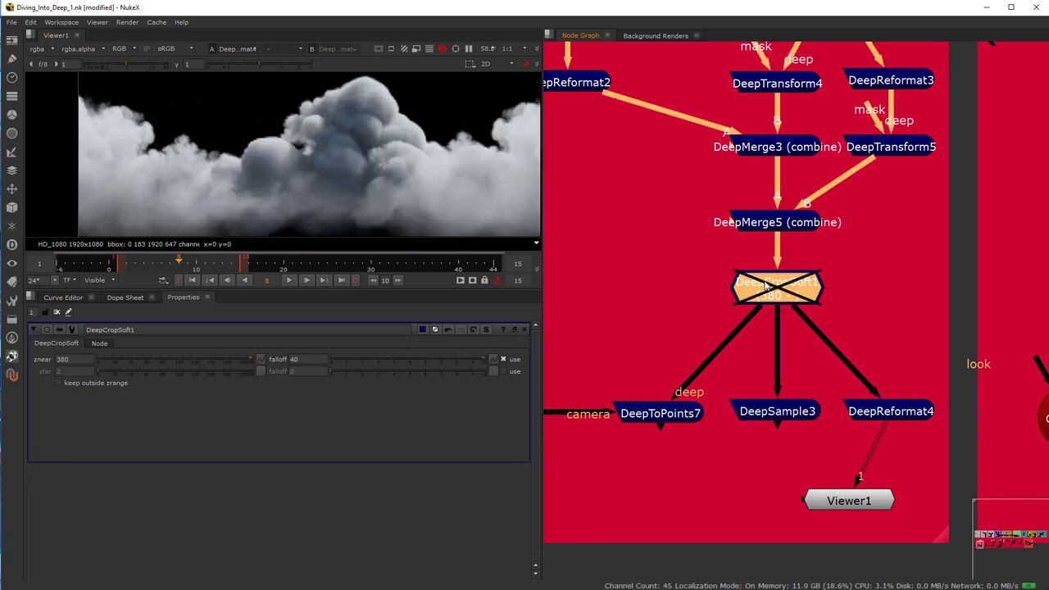
click(897, 418)
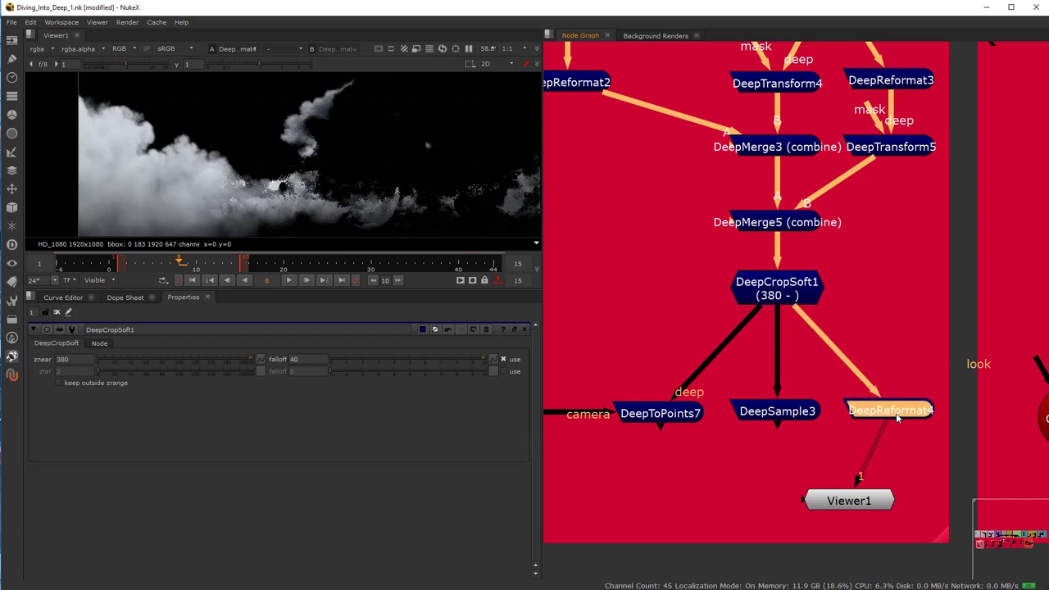
click(847, 434)
click(874, 414)
click(772, 295)
key(1)
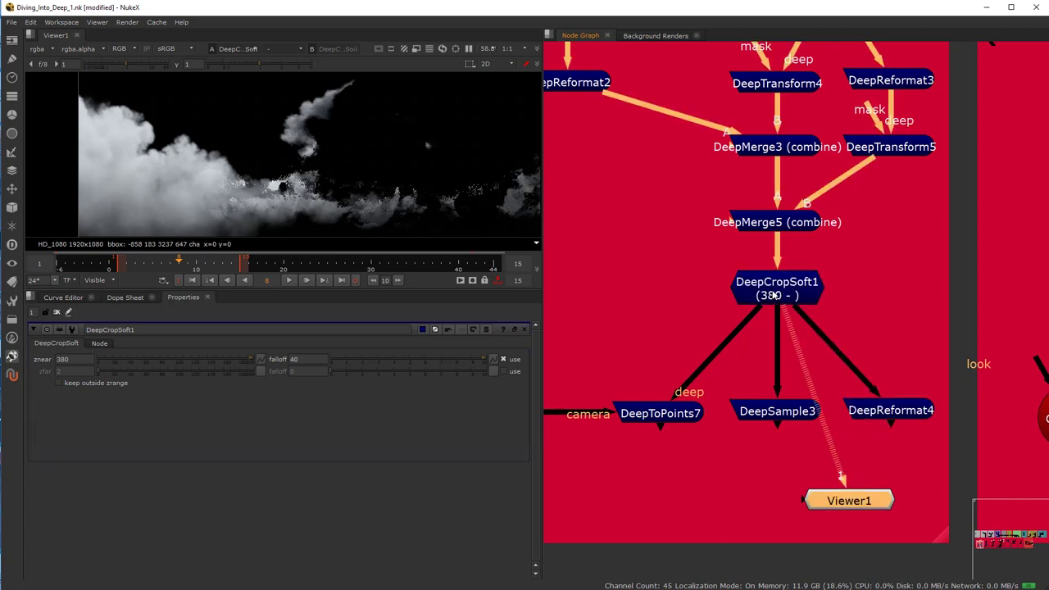
Step: Switch DeepCropSoft1 from the znear limit to a zfar of 380, toggling zfar off and on to compare
click(503, 372)
click(502, 359)
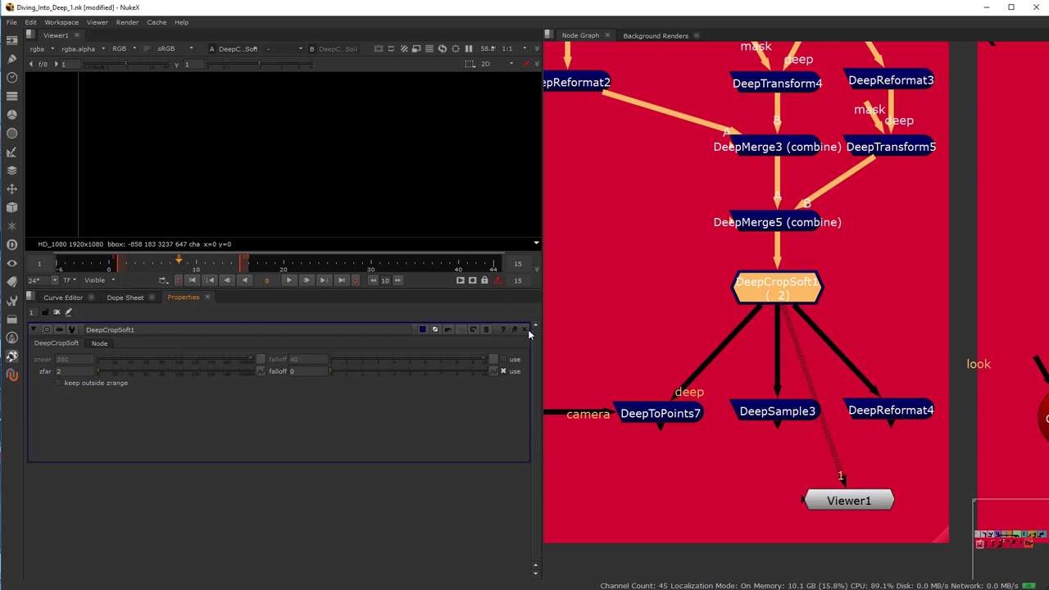
click(74, 371)
text(380)
key(Return)
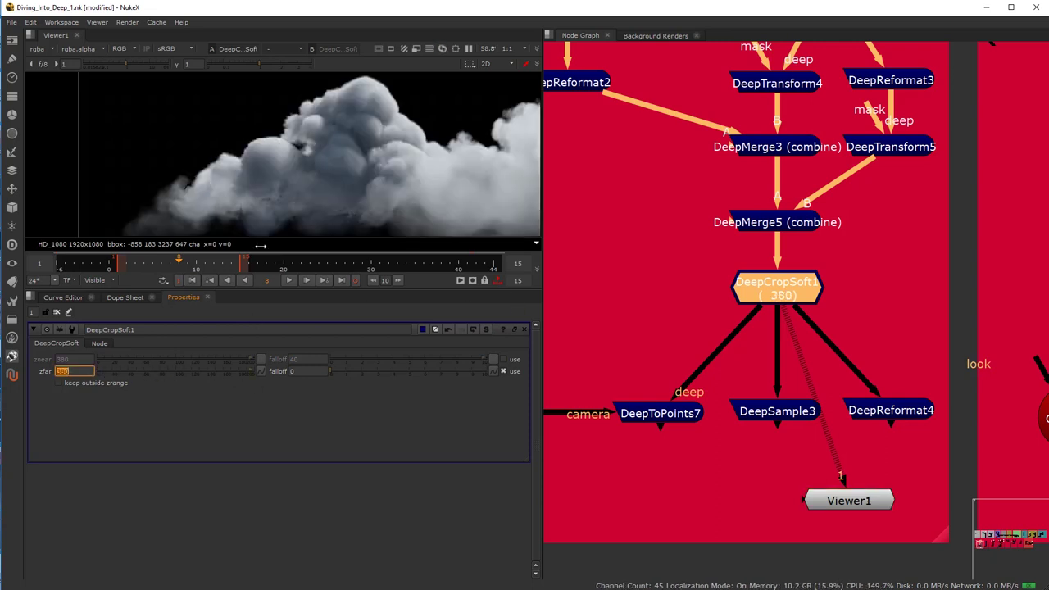
click(504, 372)
click(503, 371)
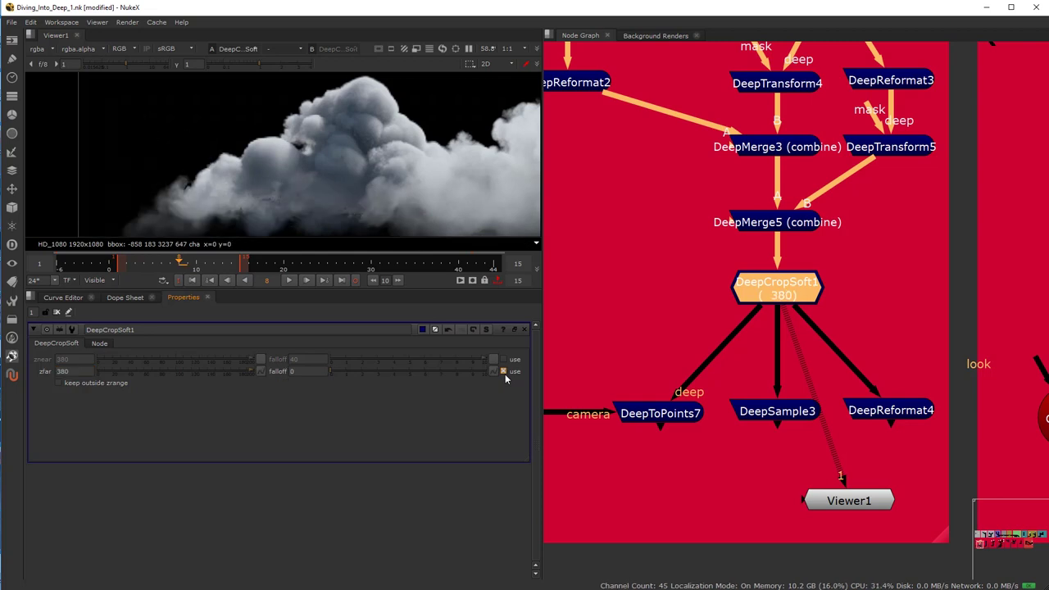
Step: Try a far falloff of 40, then 100
scroll(216, 192, up, 6)
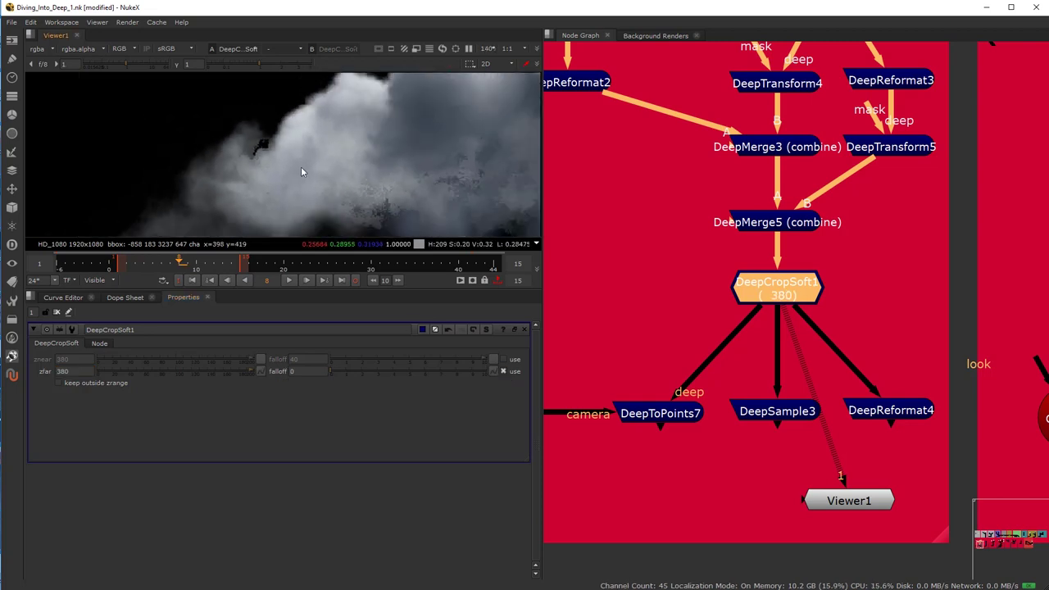
scroll(365, 157, up, 5)
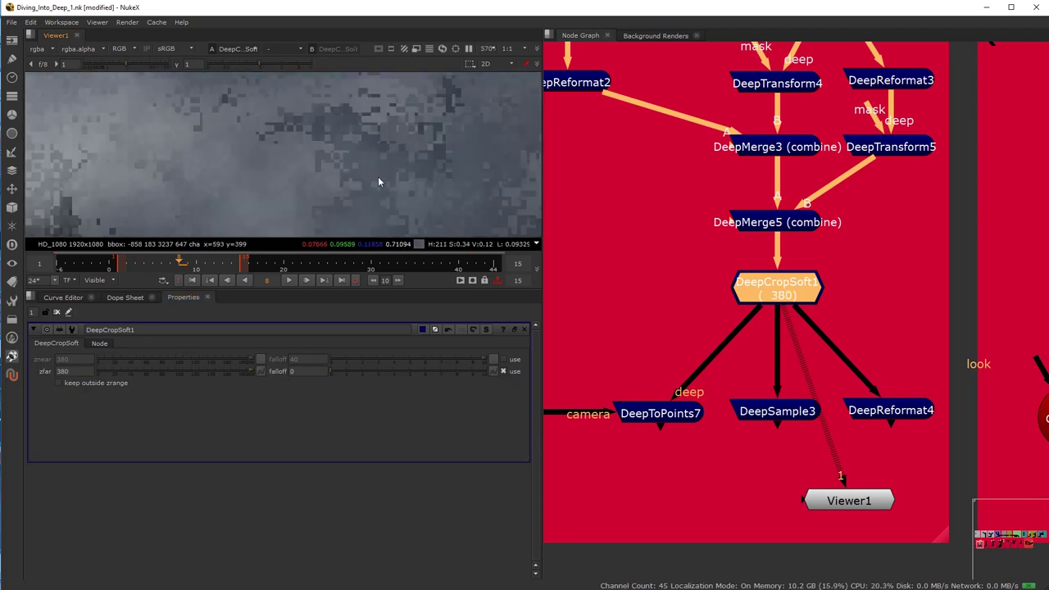
click(293, 371)
text(40)
key(Return)
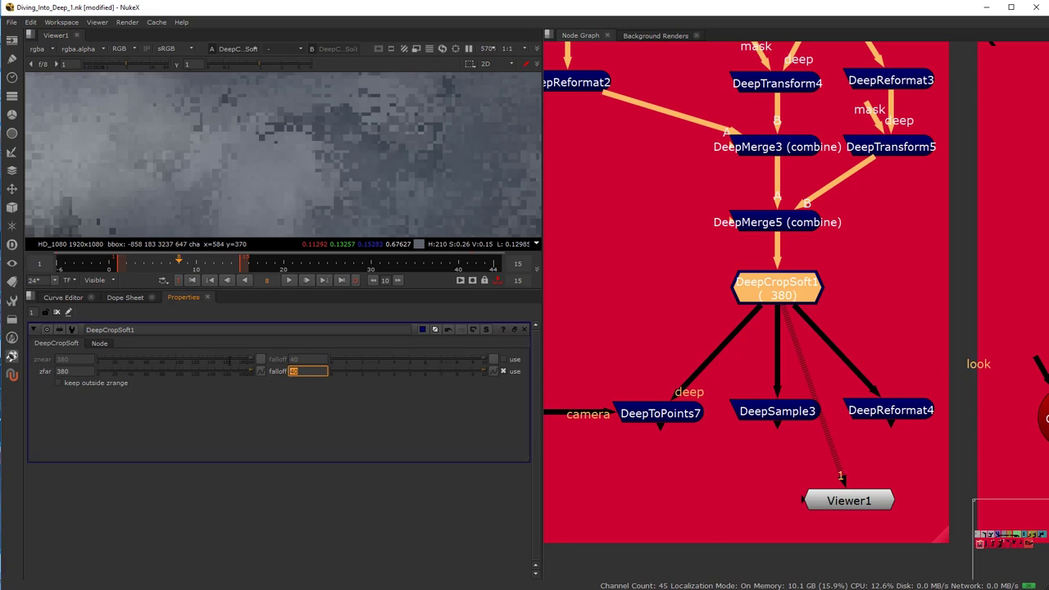
text(100)
key(Return)
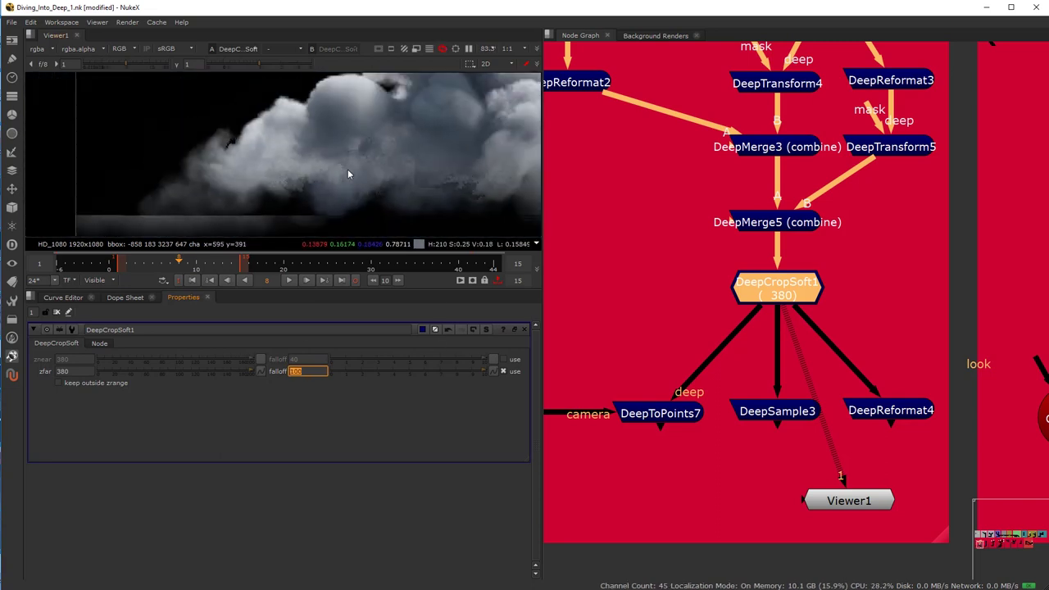
scroll(335, 156, up, 2)
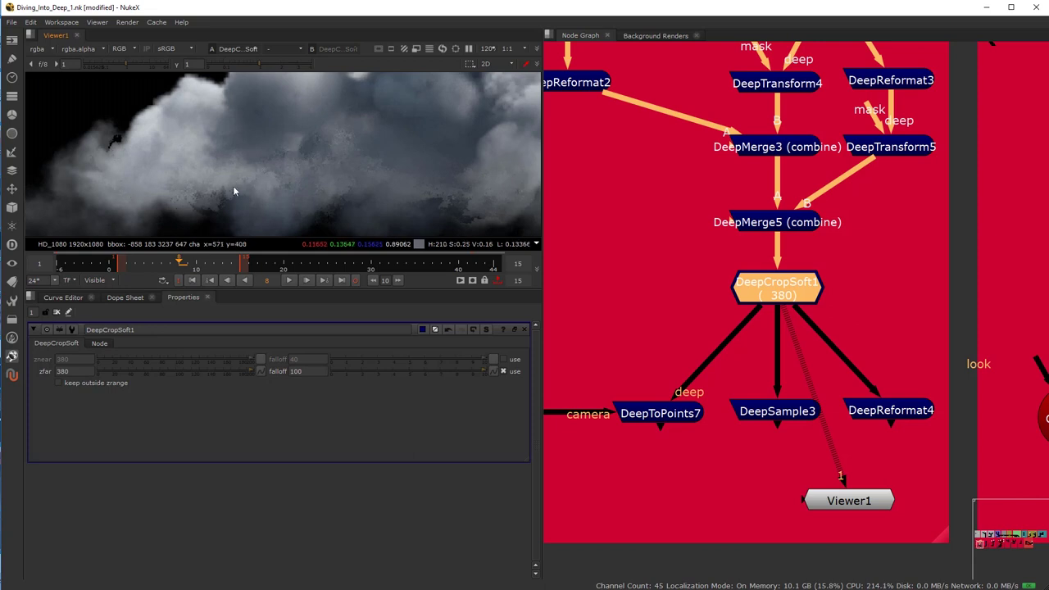
scroll(303, 177, down, 2)
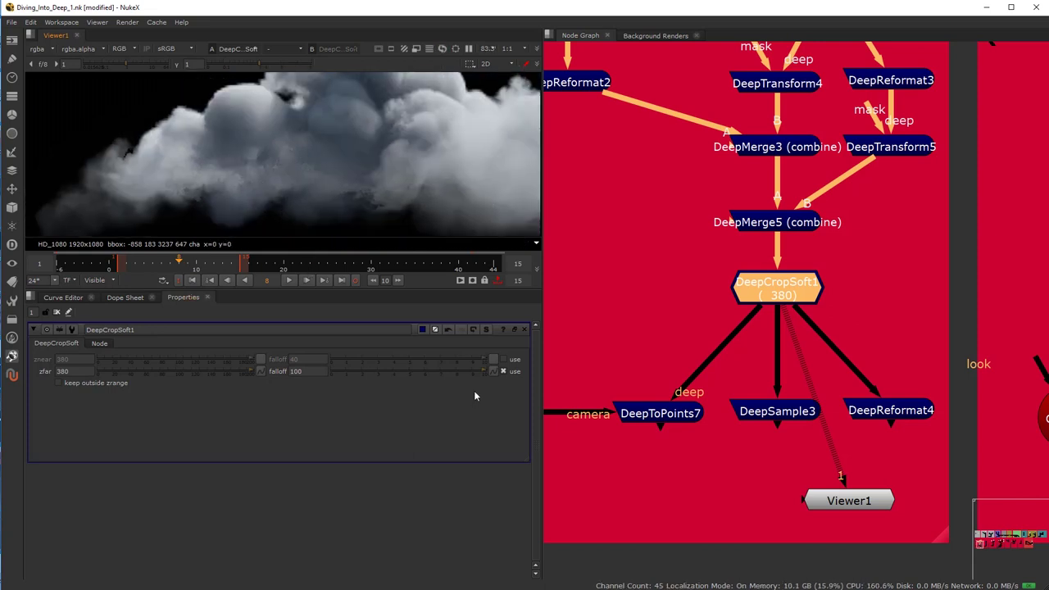
Step: Compare far falloff values of 200 and 0, settling on 200
double_click(310, 372)
text(200)
key(Return)
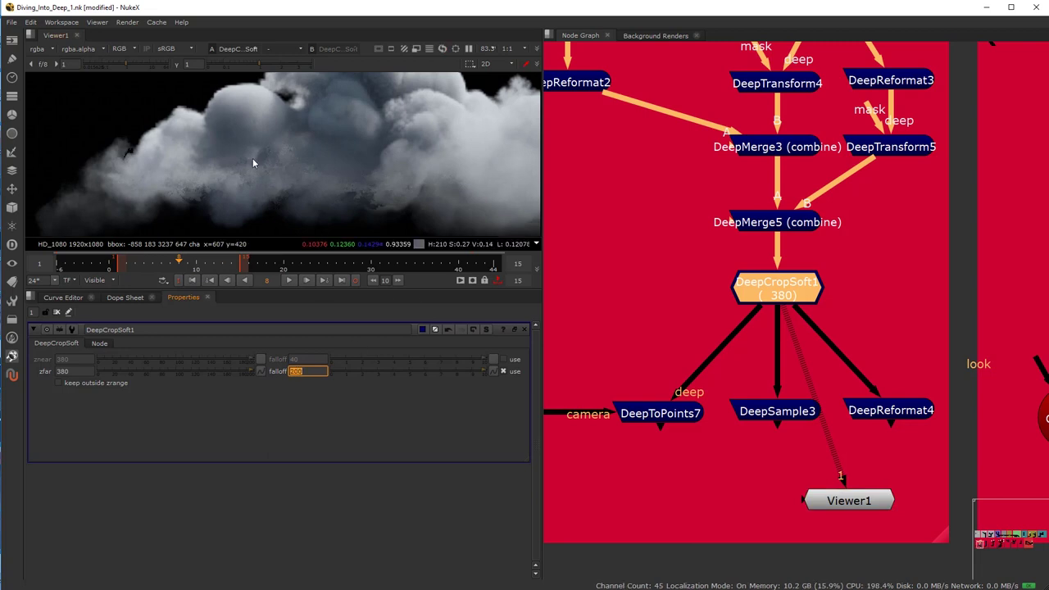
scroll(253, 159, up, 4)
scroll(253, 175, up, 1)
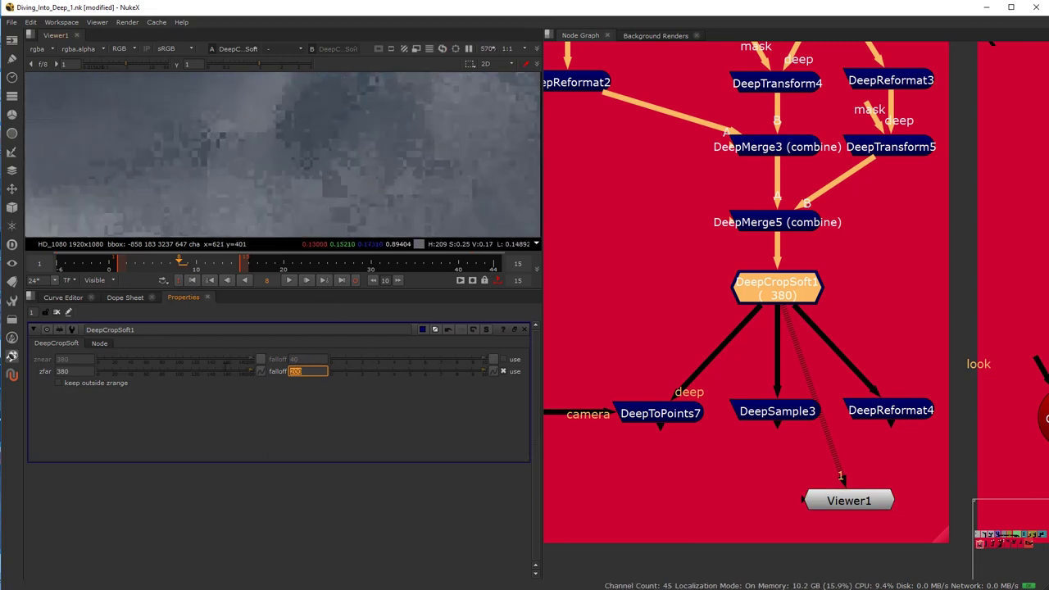
text(0)
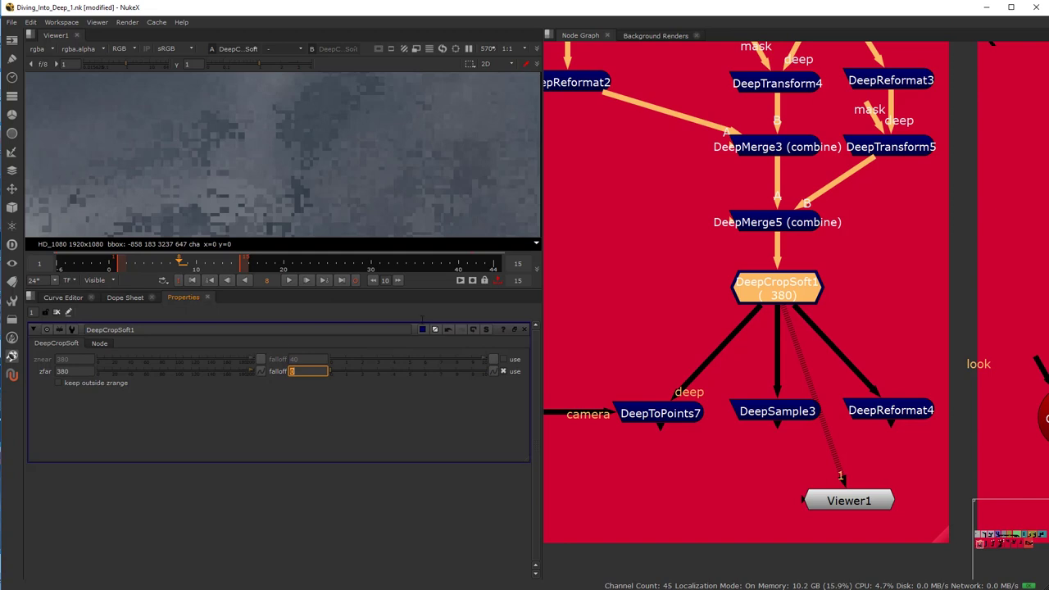
scroll(358, 210, down, 1)
scroll(357, 210, down, 2)
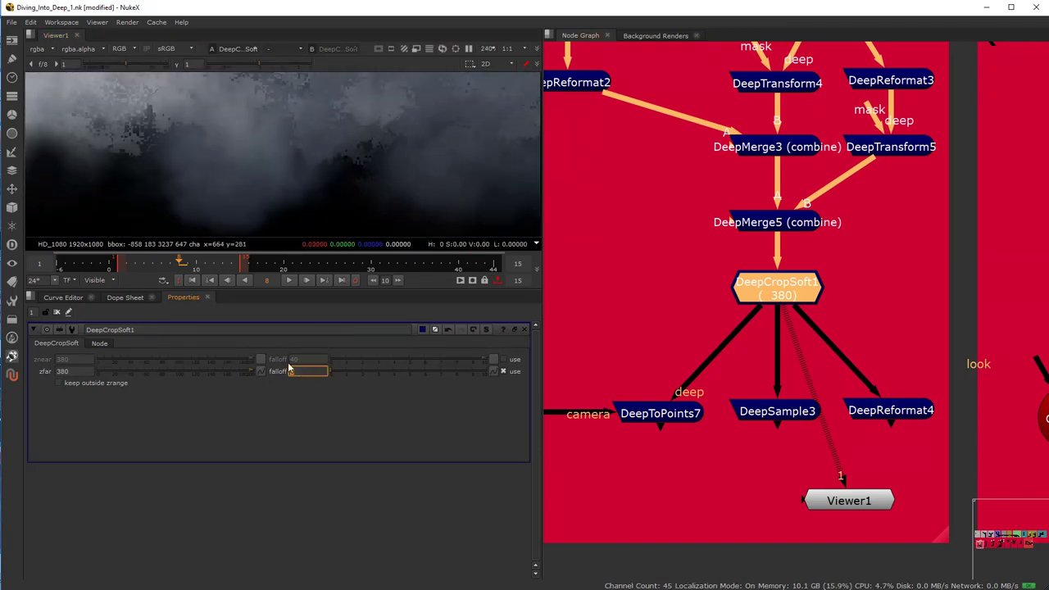
key(Return)
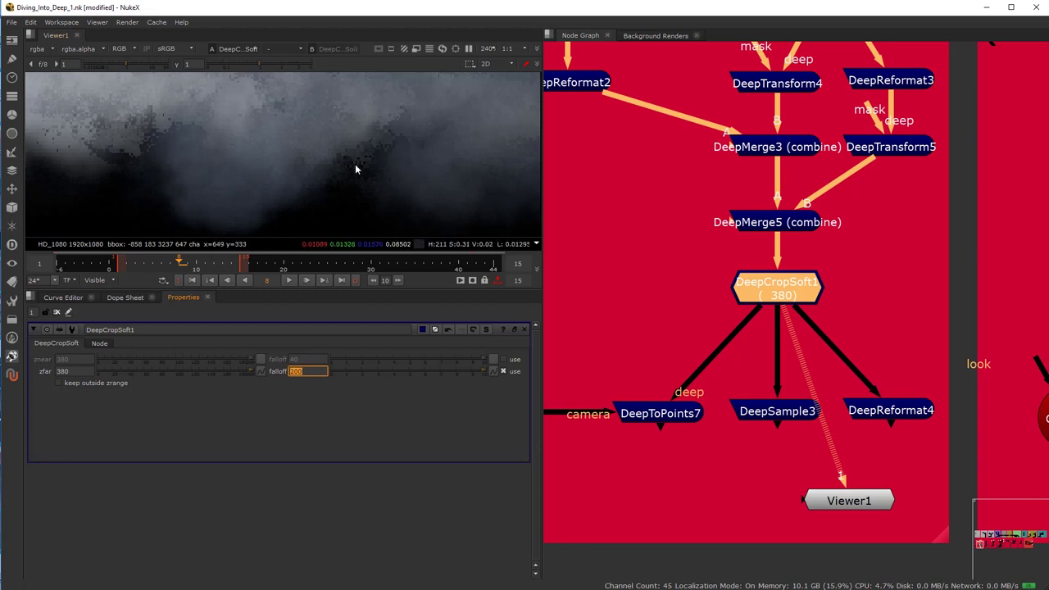
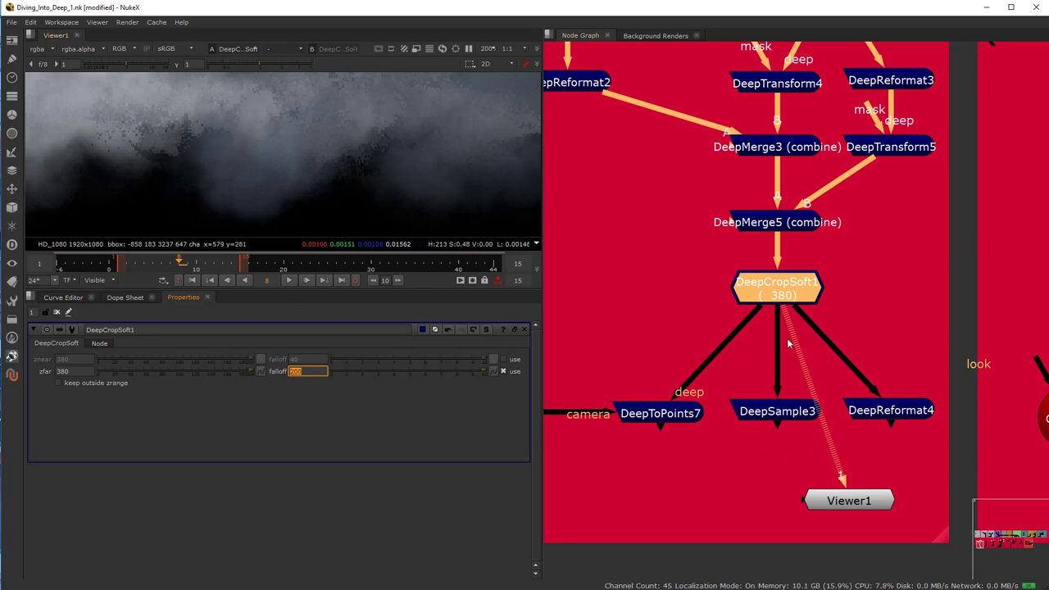
Step: Unplug Viewer1 from DeepCropSoft1 and park it under DeepToPoints8 in the Deep Holdout Smoother backdrop
scroll(788, 344, down, 4)
drag(712, 432, 946, 440)
drag(902, 150, 766, 149)
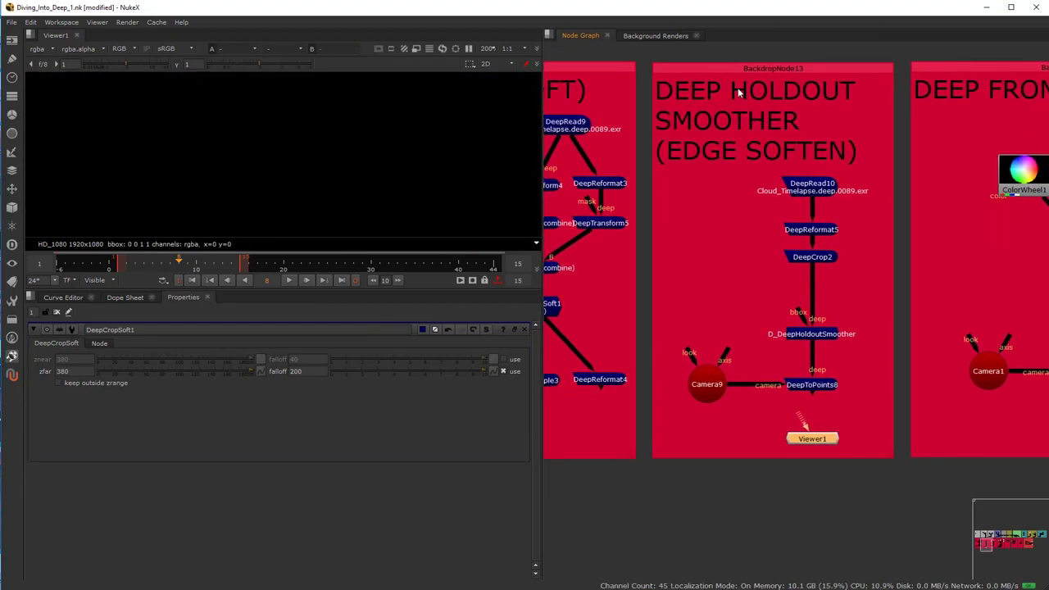
Step: View DeepRead10's raw cloud, then the D_DeepHoldoutSmoother output, with Viewer1 moved aside
drag(807, 439, 812, 435)
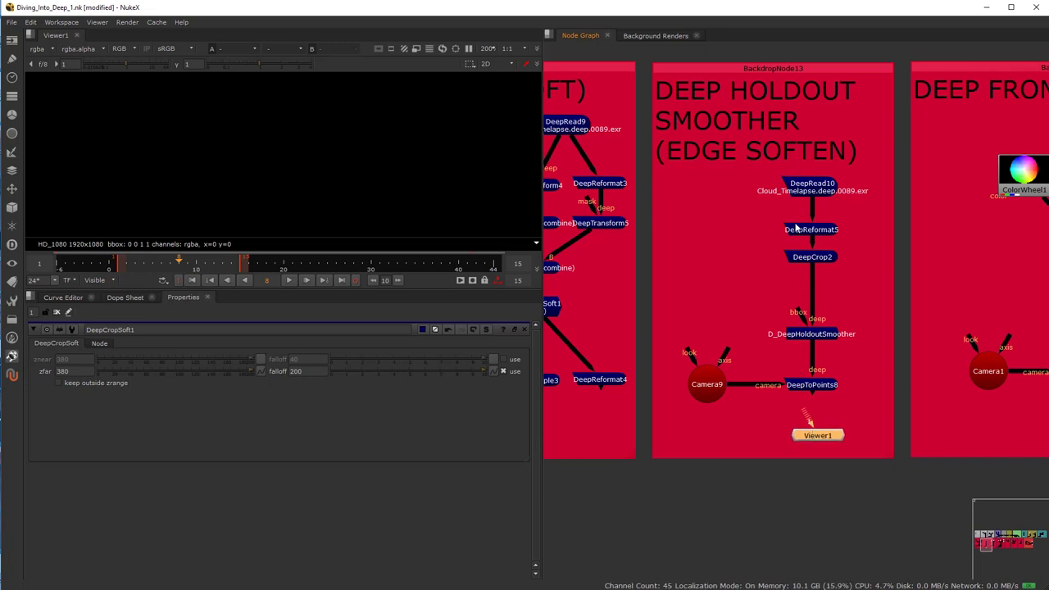
click(793, 194)
key(1)
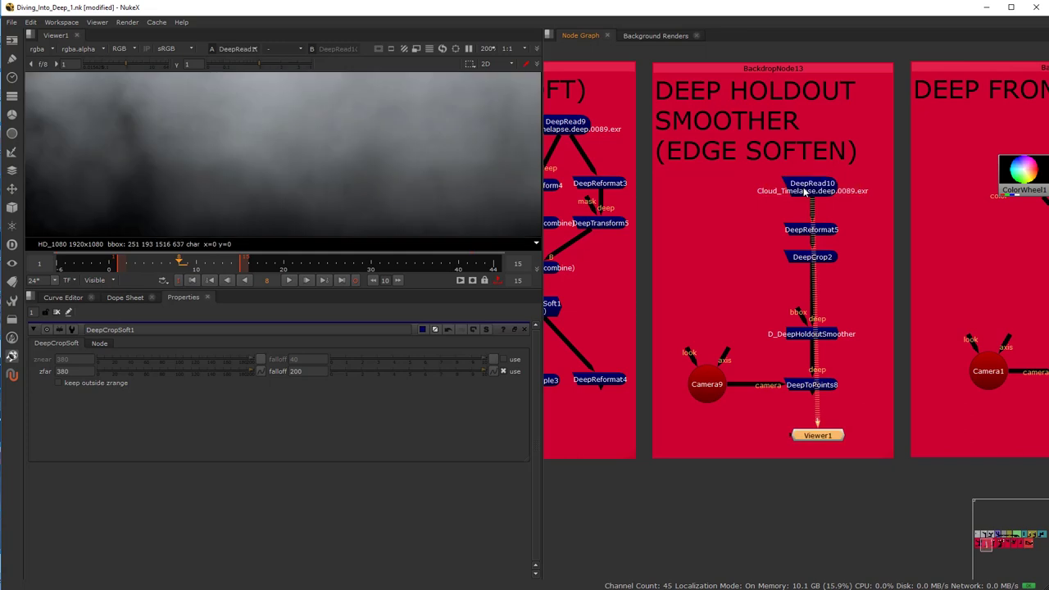
scroll(809, 393, up, 2)
drag(839, 453, 915, 440)
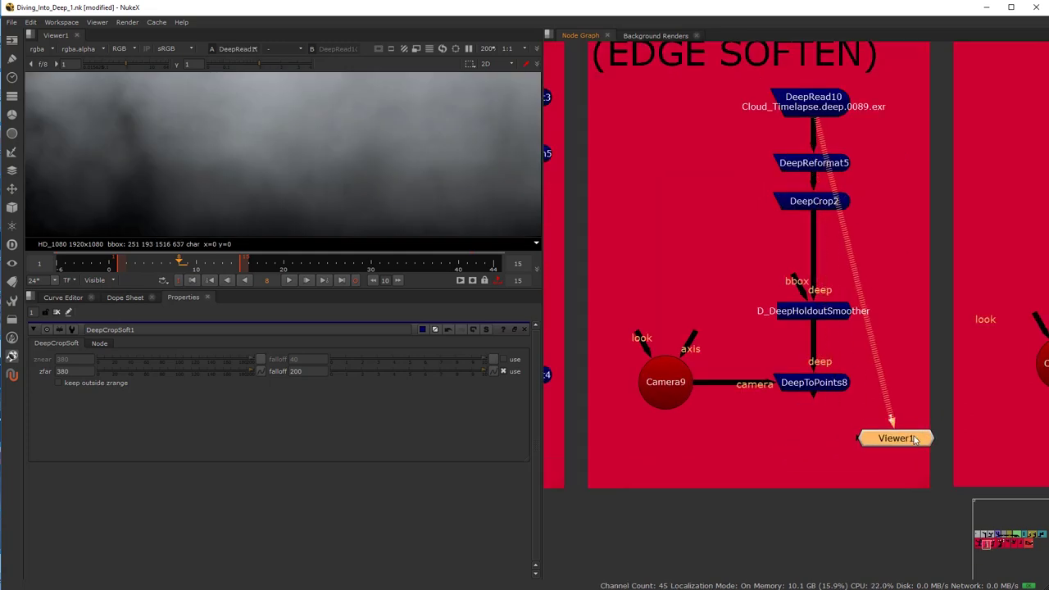
click(815, 392)
click(824, 315)
key(1)
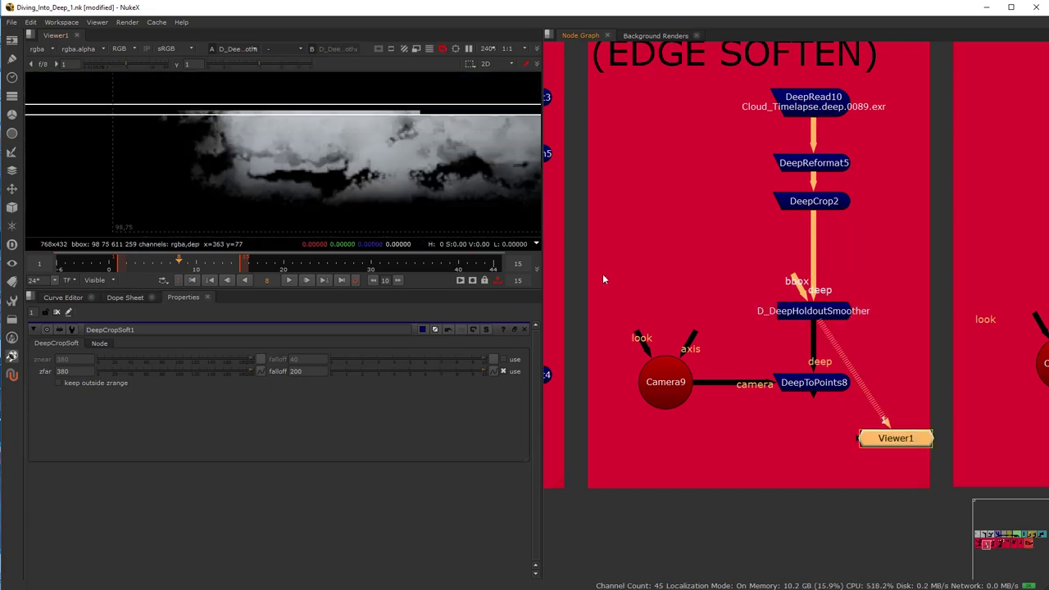
Step: View DeepCrop2's cropped cloud and bring up its settings
click(821, 216)
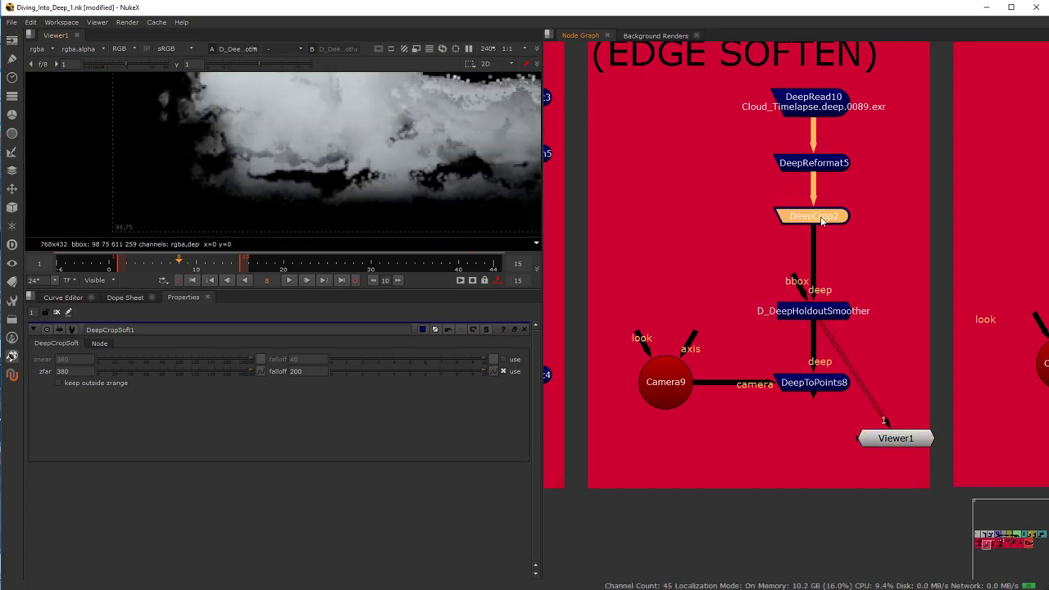
key(1)
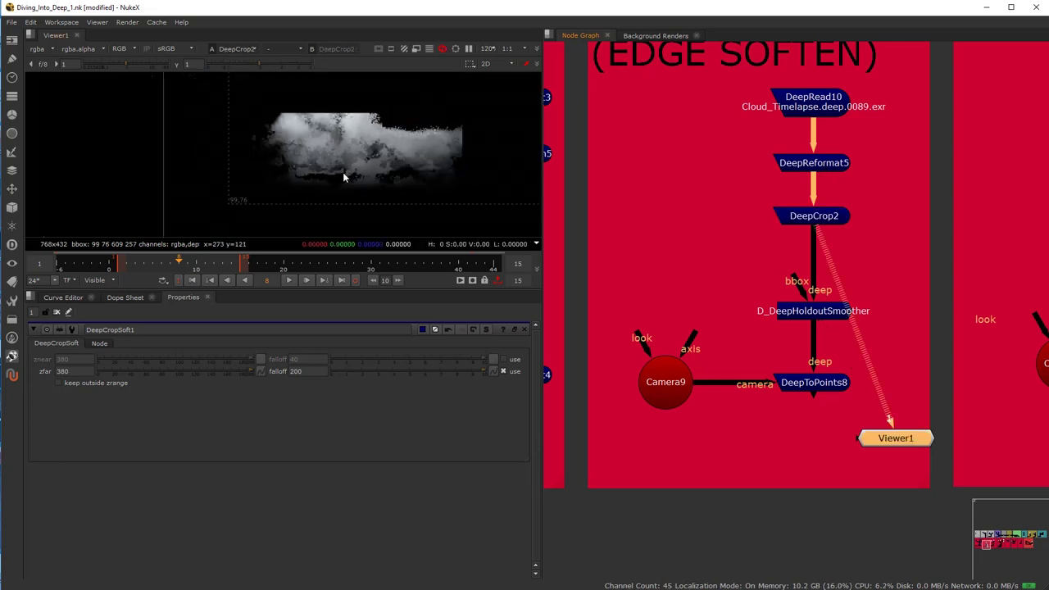
click(811, 222)
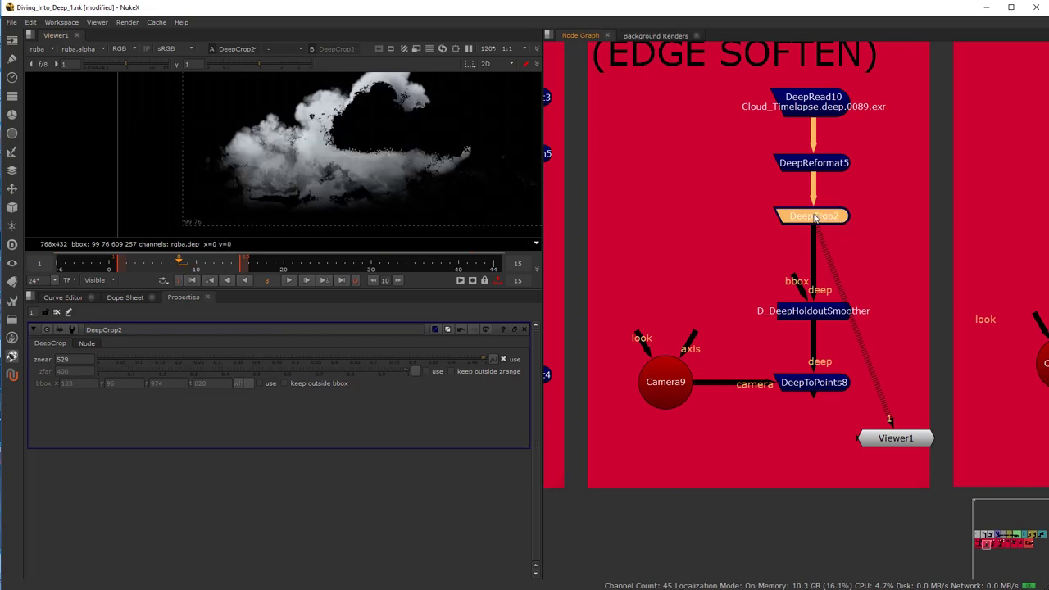
Step: Return to D_DeepHoldoutSmoother's output and toggle it on and off to compare cloud edges
click(817, 318)
key(1)
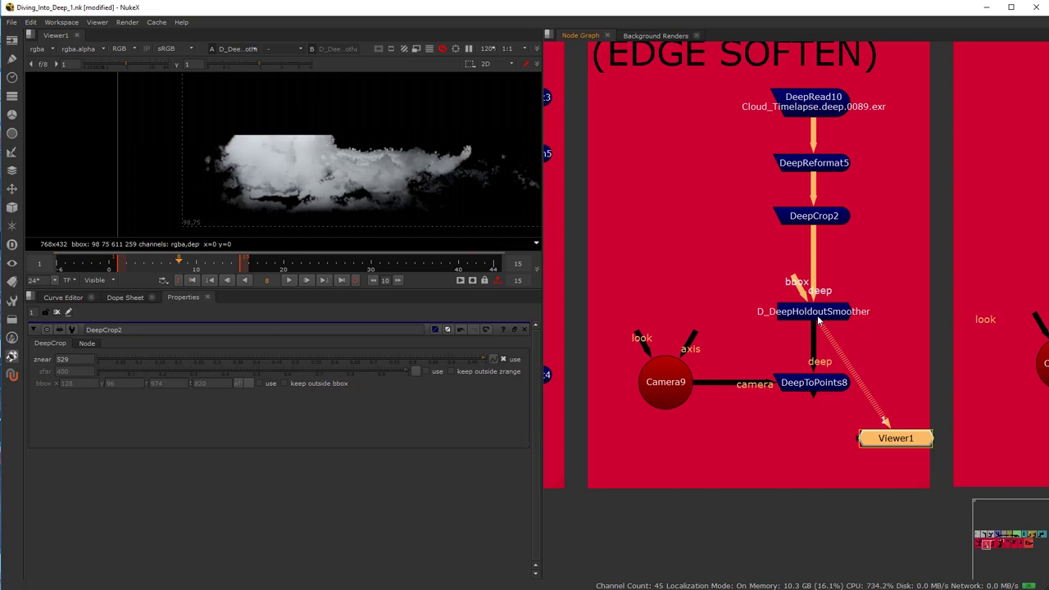
click(816, 318)
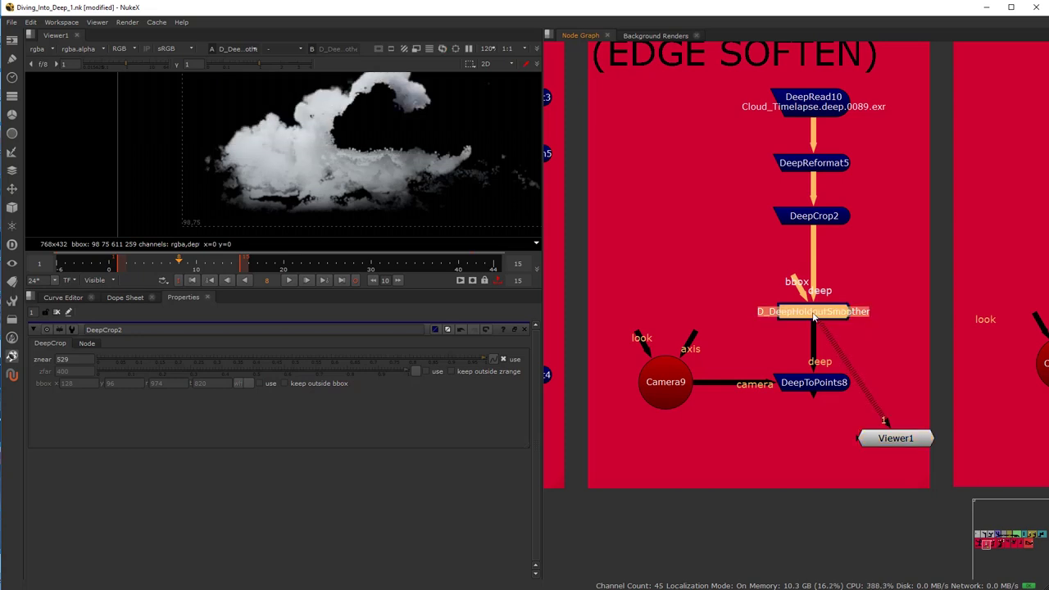
key(d)
key(d)
scroll(294, 152, up, 8)
key(d)
key(d)
key(d)
key(d)
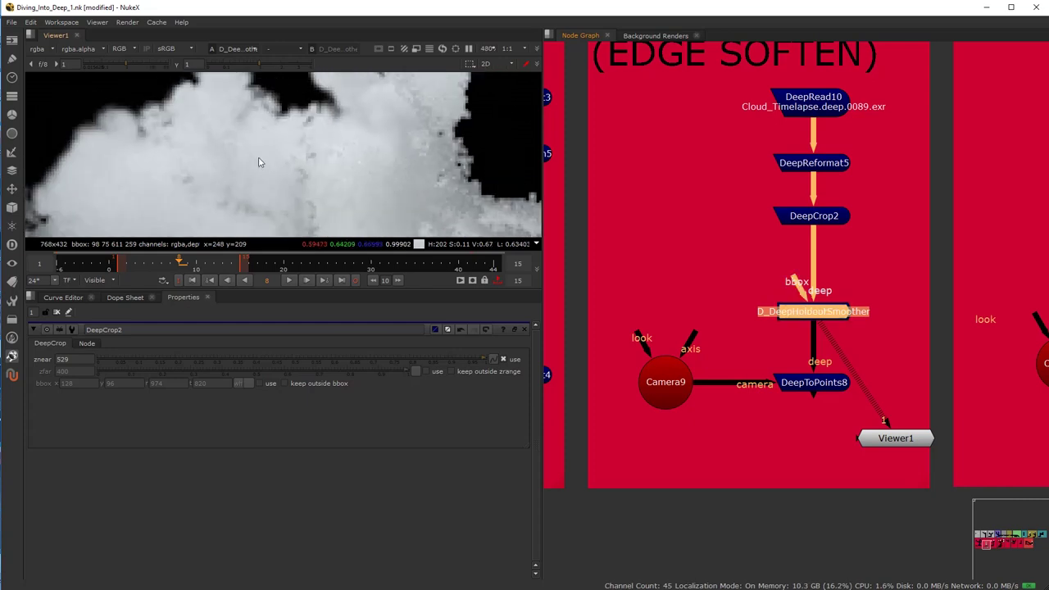
scroll(252, 196, down, 3)
key(d)
key(d)
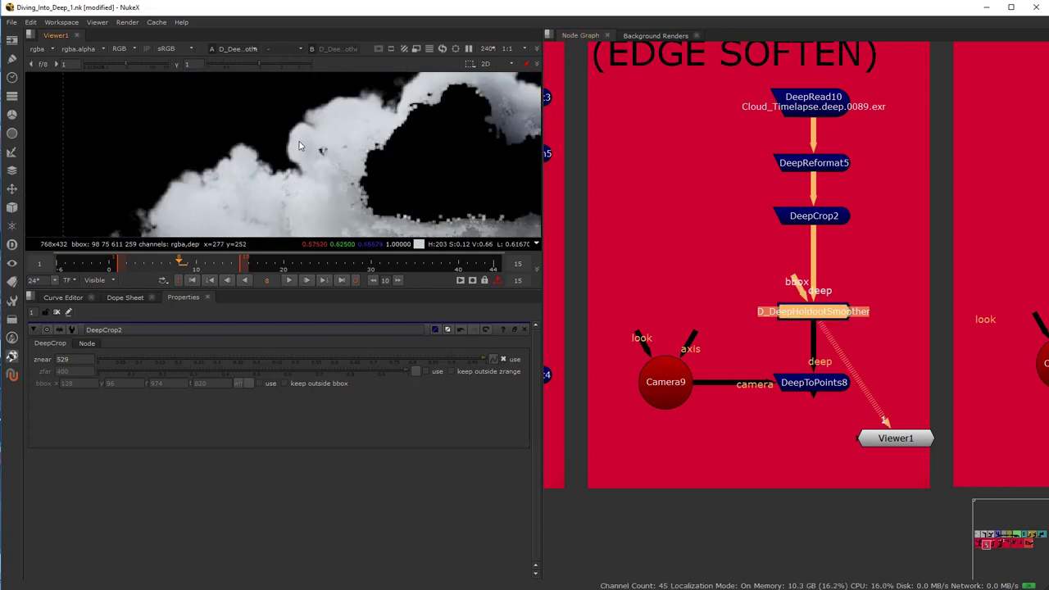
key(d)
scroll(336, 177, down, 4)
key(d)
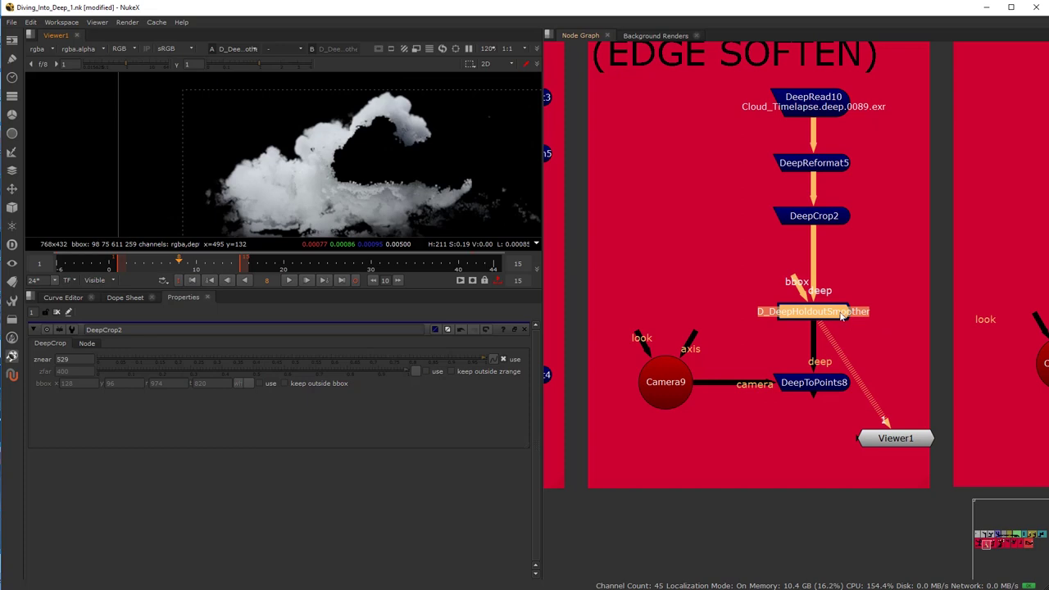
Step: Try D_DeepHoldoutSmoother opacity at 0 and 1, then settle on 0.5
double_click(825, 317)
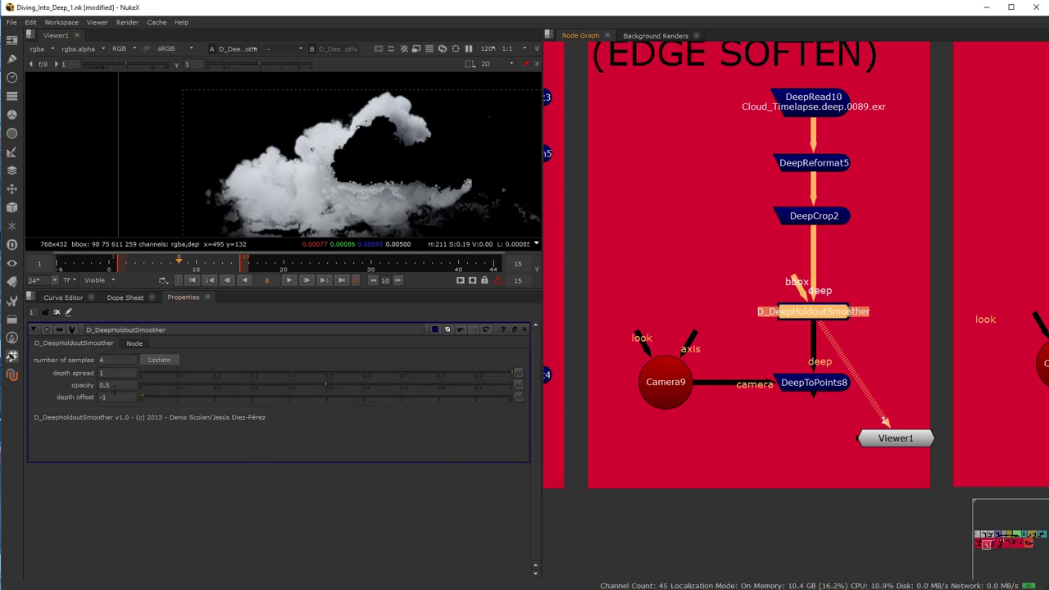
drag(324, 382, 141, 382)
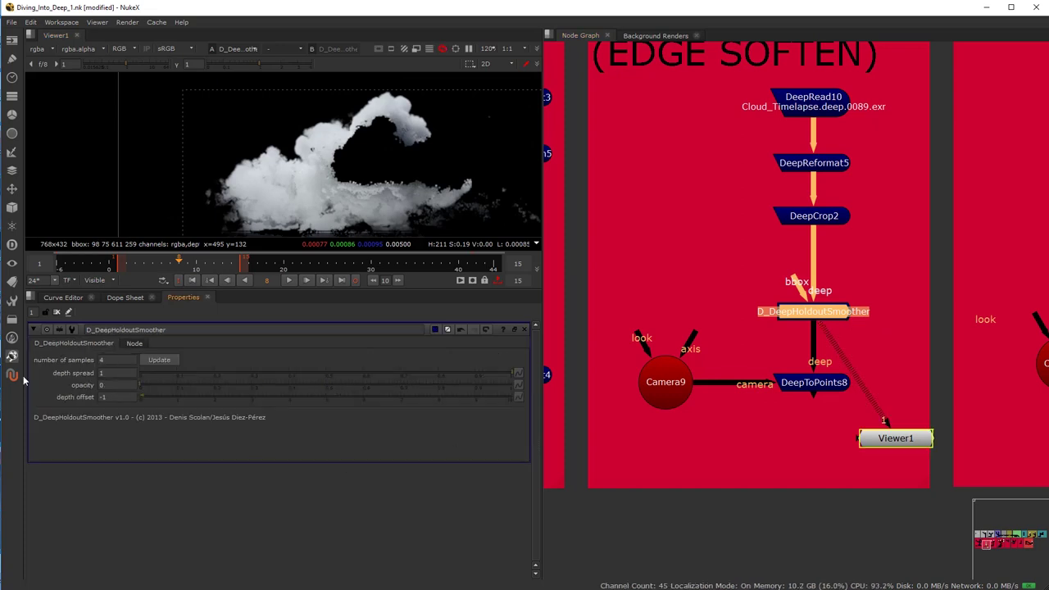
key(d)
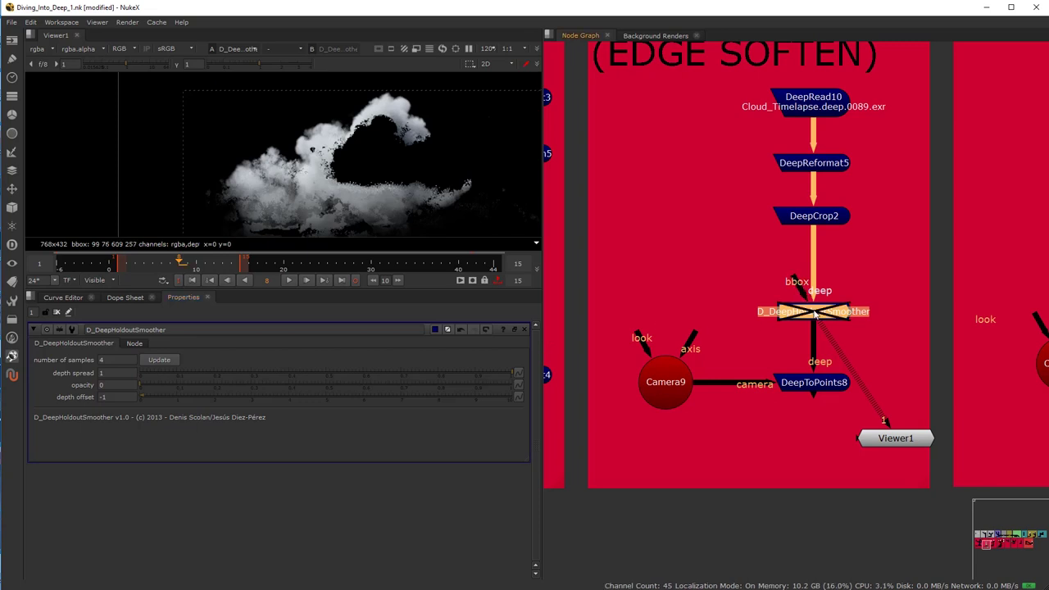
key(d)
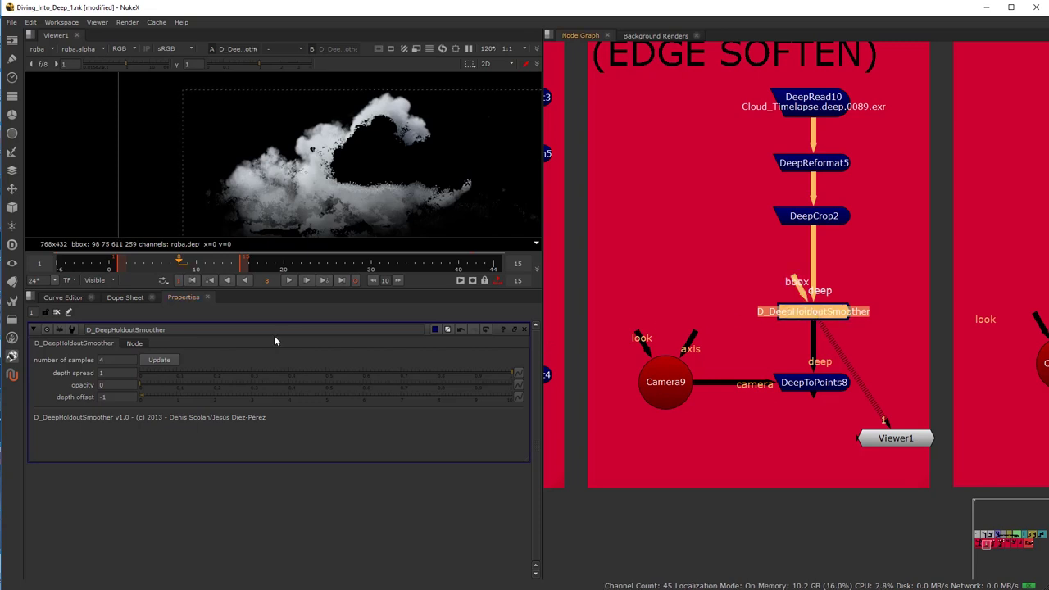
drag(148, 387, 513, 386)
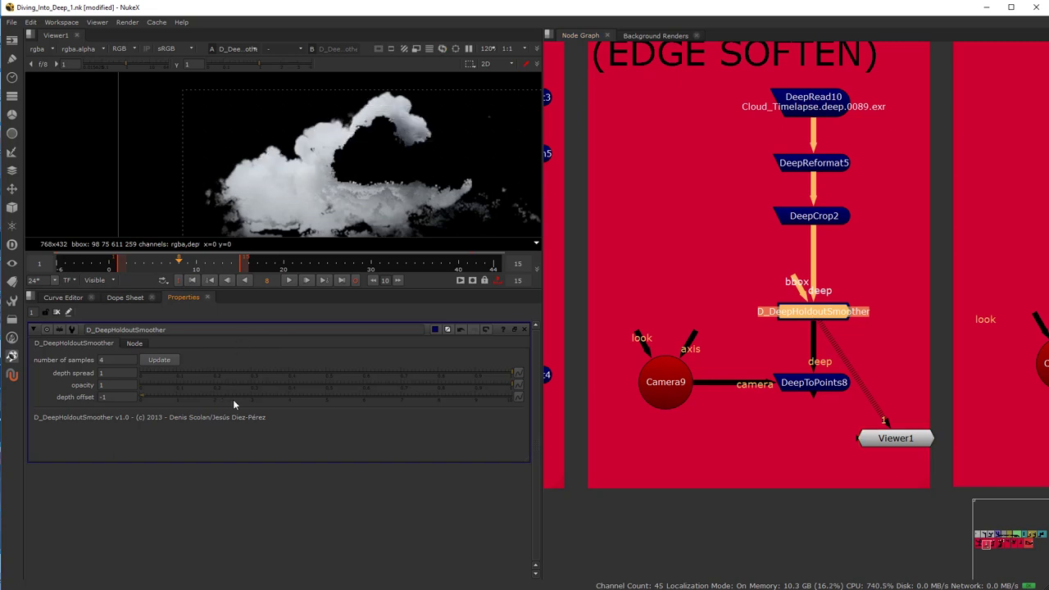
mouse_move(333, 383)
mouse_down()
mouse_move(300, 382)
mouse_move(314, 385)
mouse_up()
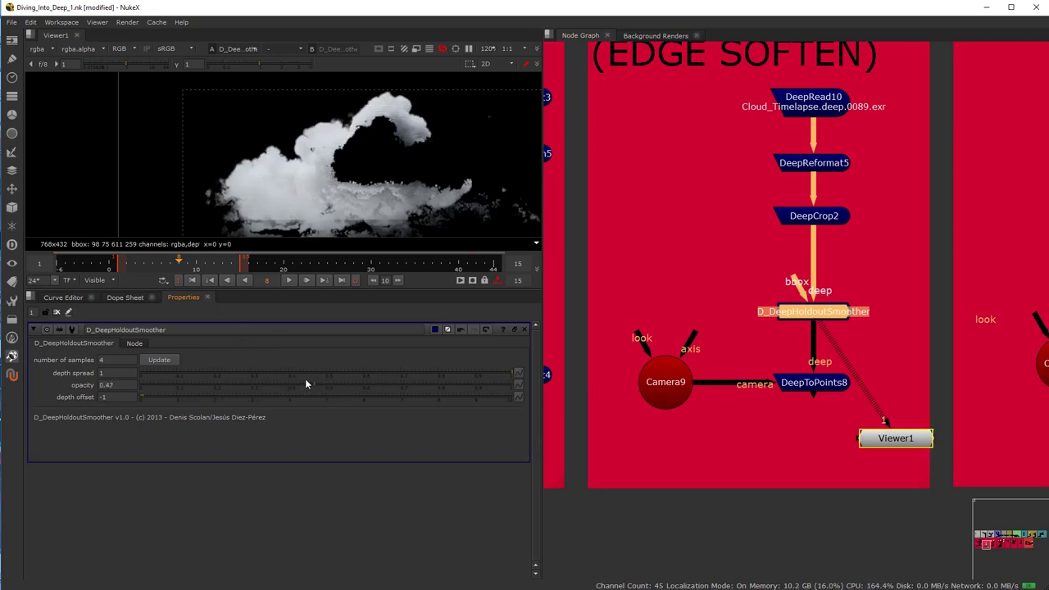
text(0.5)
key(Return)
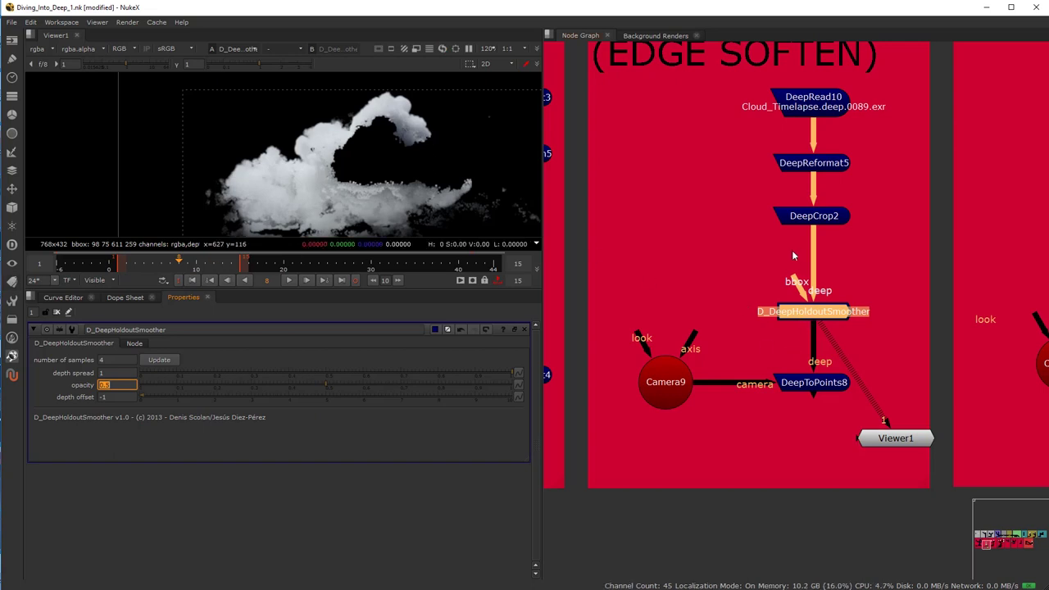
Step: Set depth spread to 0.708 and samples to 4, then pan to Deep From Distance
click(116, 397)
click(111, 374)
click(403, 374)
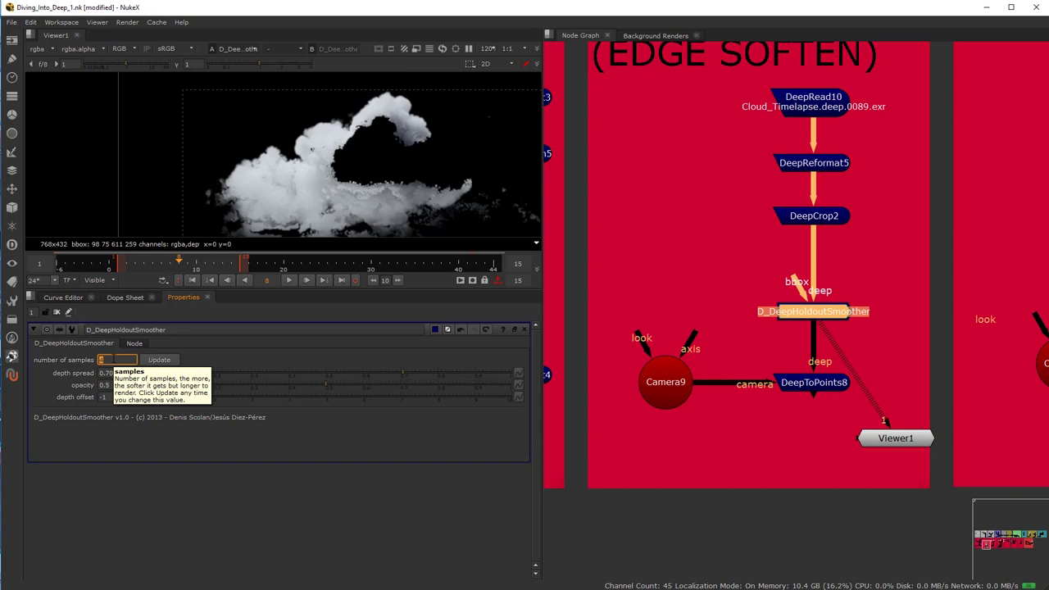
text(4)
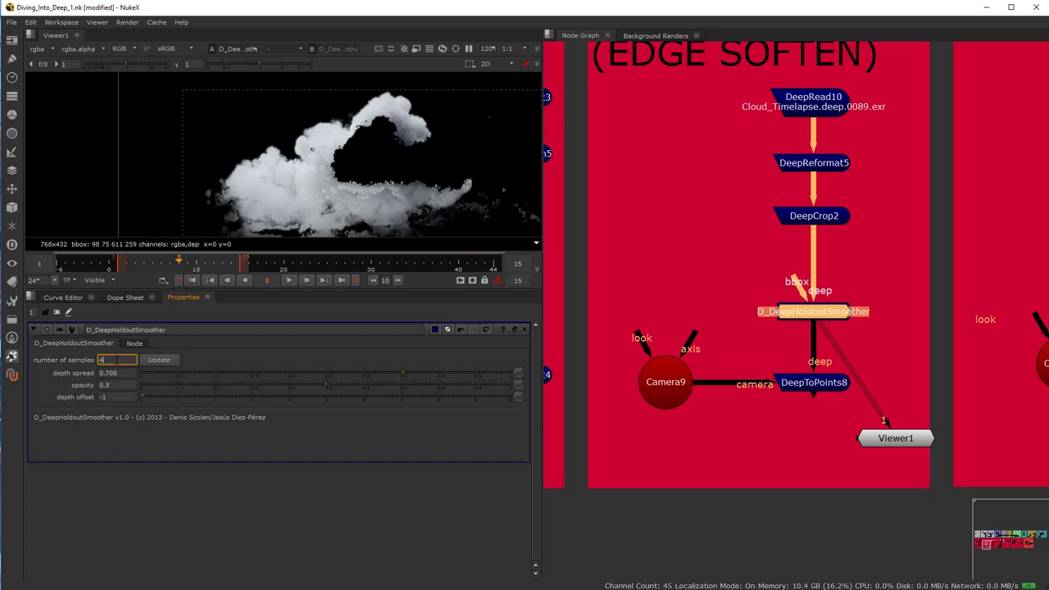
scroll(577, 368, down, 3)
drag(877, 348, 734, 357)
scroll(733, 360, up, 2)
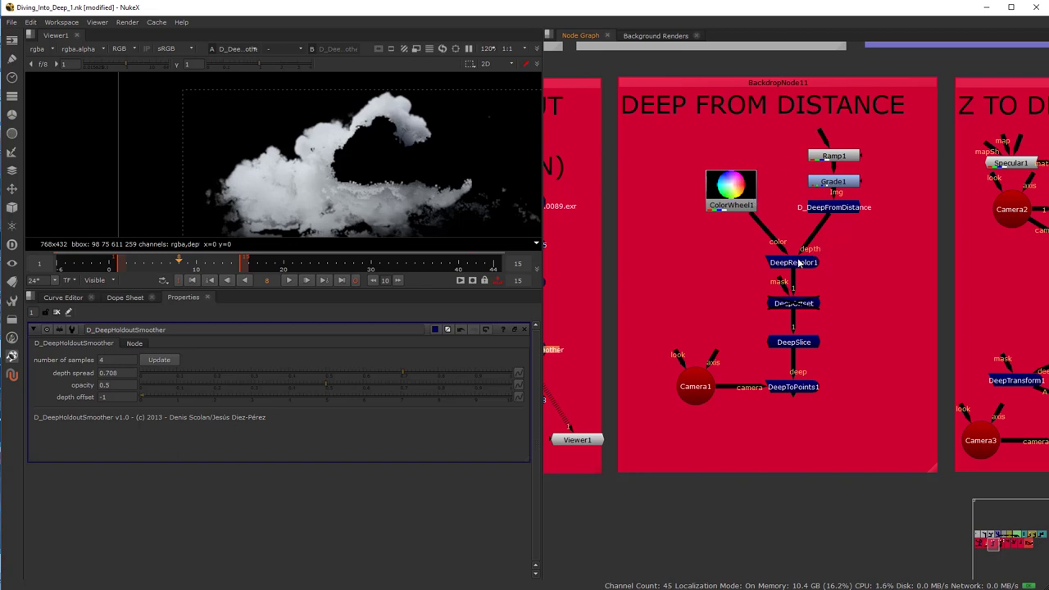
Step: View Ramp1's output and inspect its colour values, leaving them unchanged
click(793, 263)
click(833, 155)
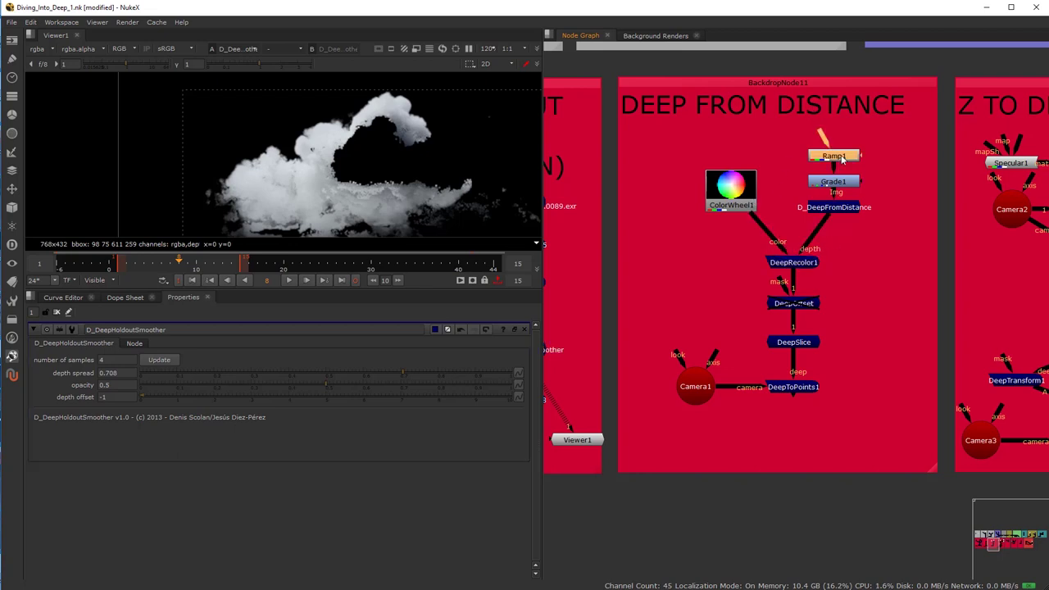
key(1)
scroll(382, 183, down, 5)
scroll(366, 154, up, 3)
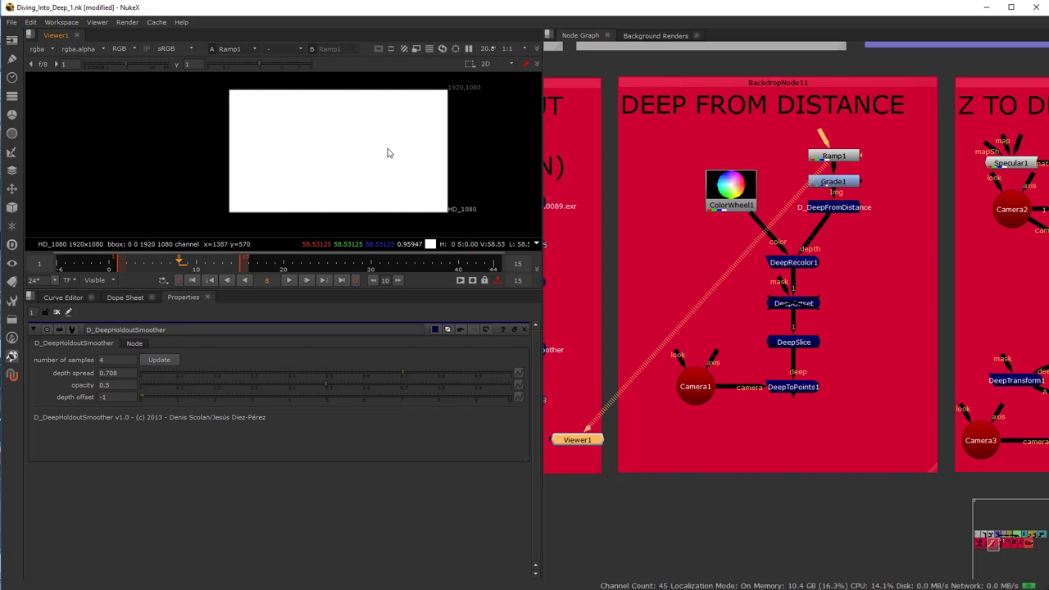
double_click(833, 155)
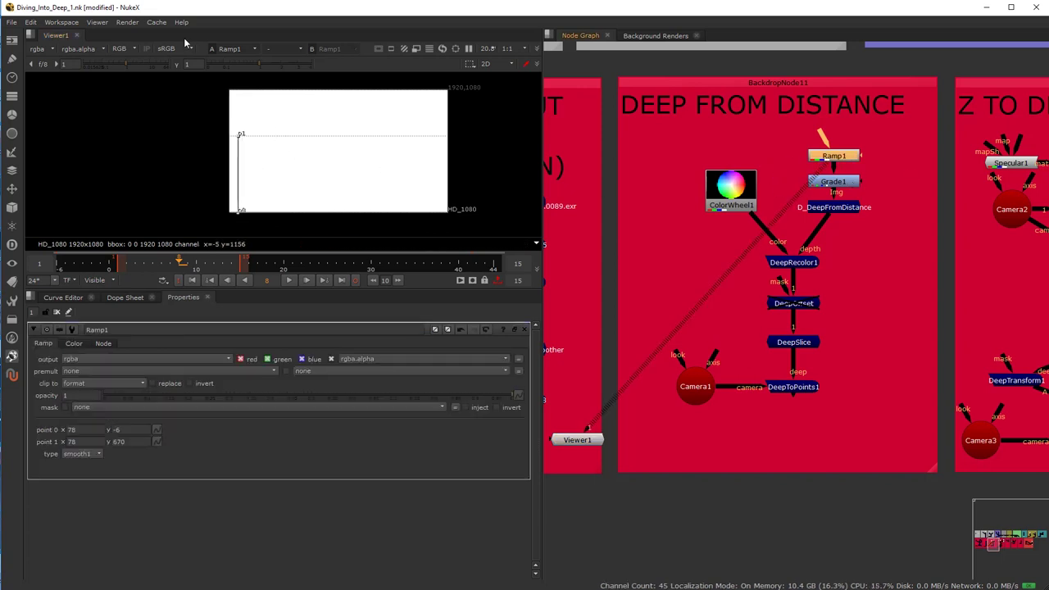
scroll(220, 162, up, 1)
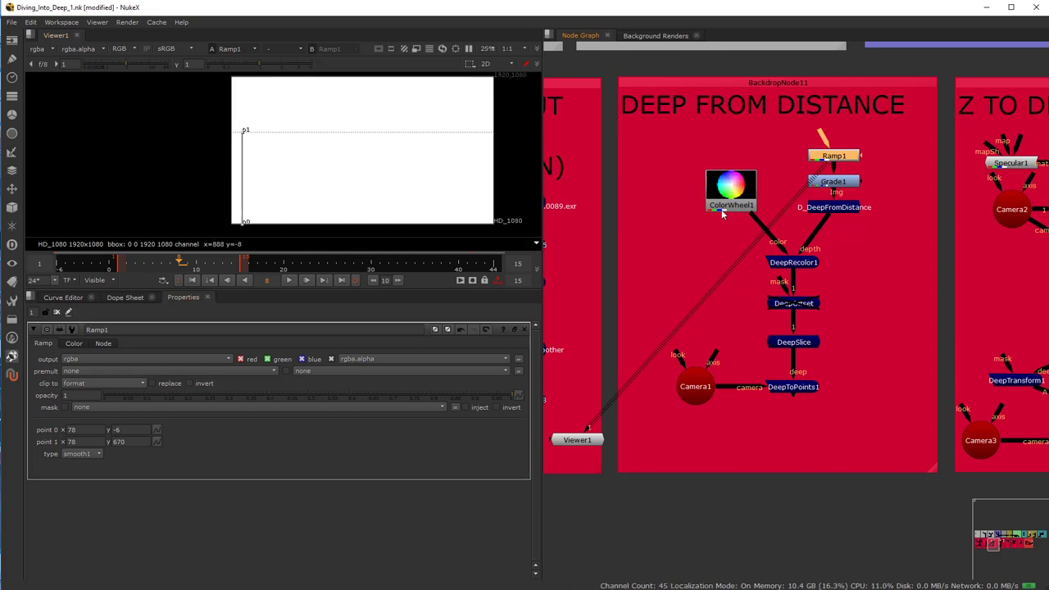
click(74, 343)
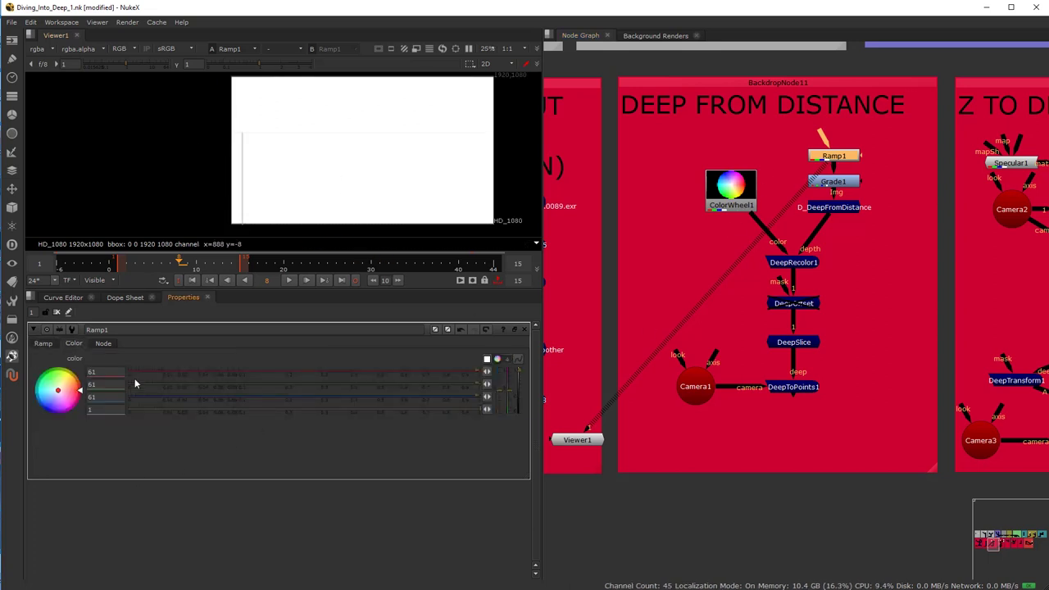
click(99, 371)
key(Tab)
key(Tab)
key(Tab)
click(97, 397)
click(843, 157)
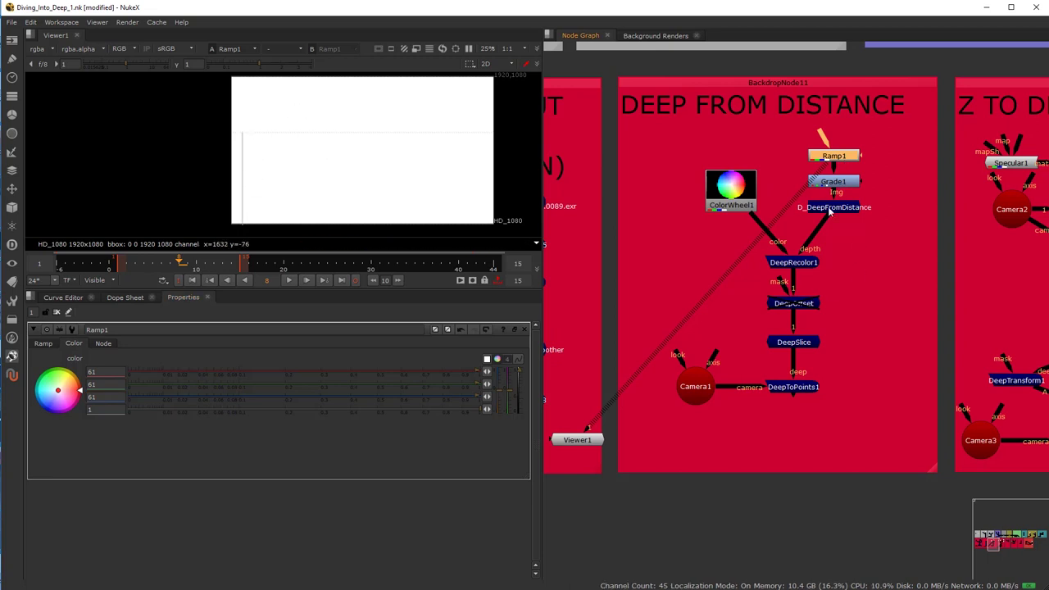
Step: View Grade1's output, then D_DeepFromDistance's depth output, opening each one's settings
click(833, 182)
key(1)
double_click(832, 182)
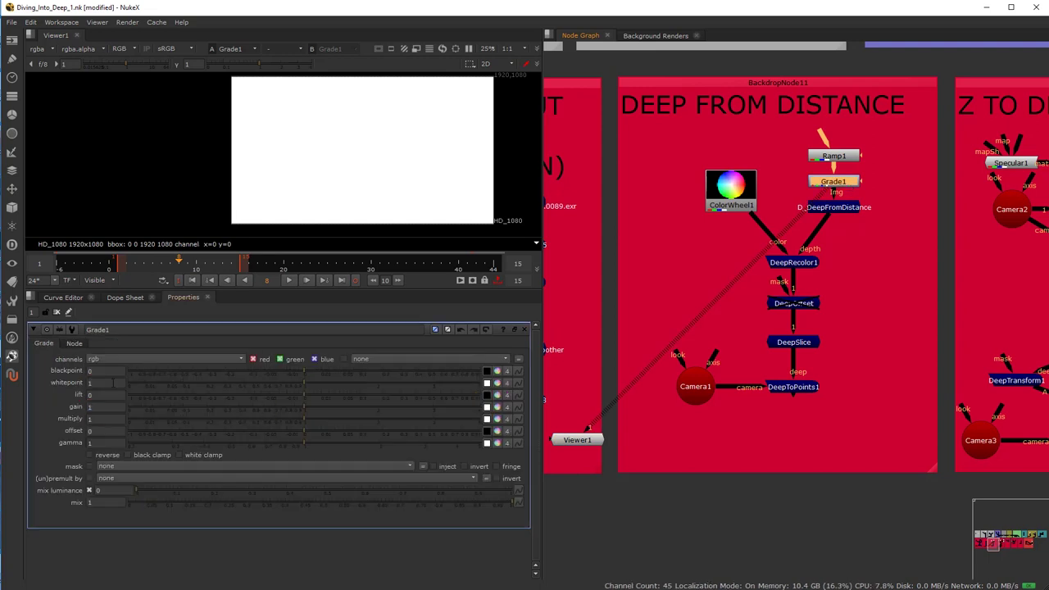
click(834, 209)
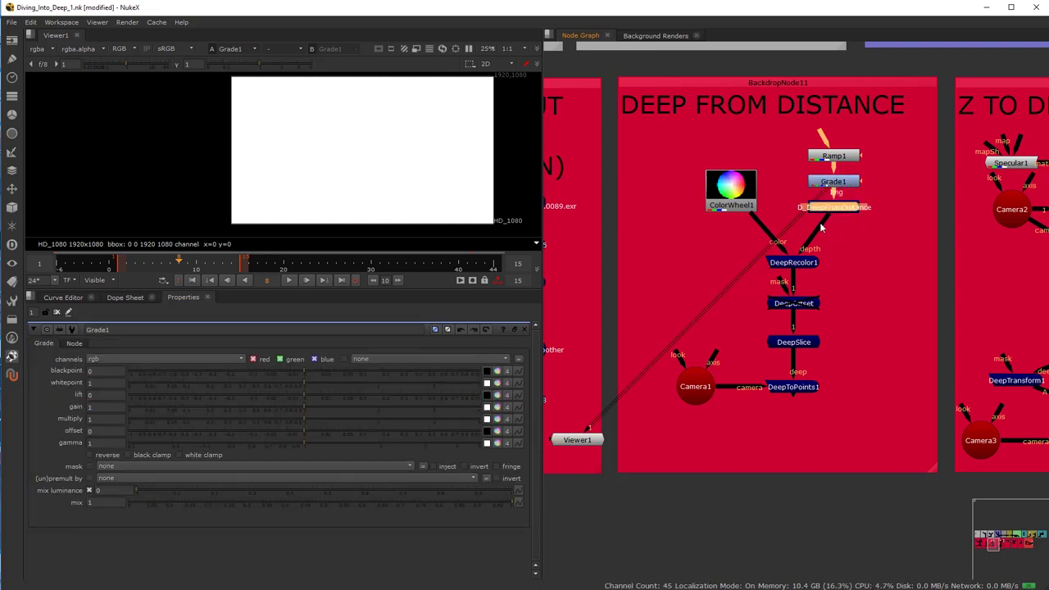
key(1)
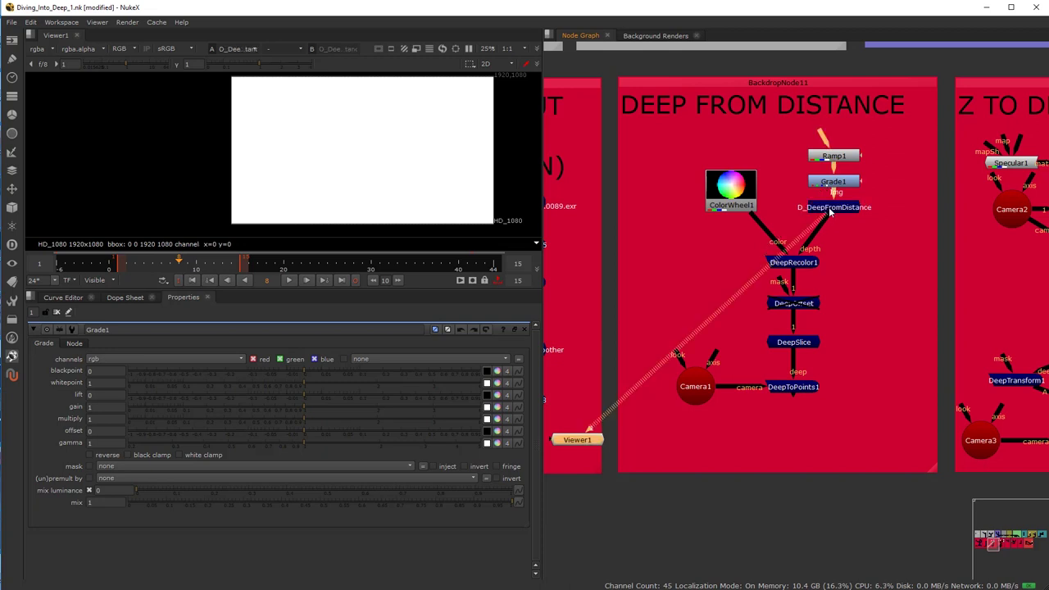
double_click(826, 210)
scroll(380, 145, down, 3)
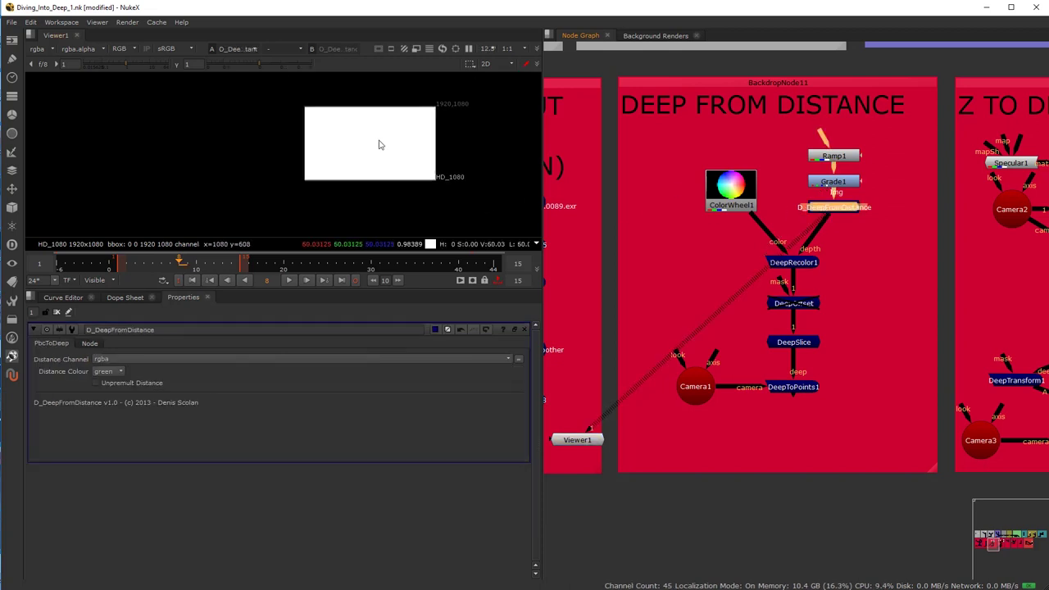
Step: Show DeepRecolor1's colour wheel in the viewer and select the DeepOffset node
click(801, 262)
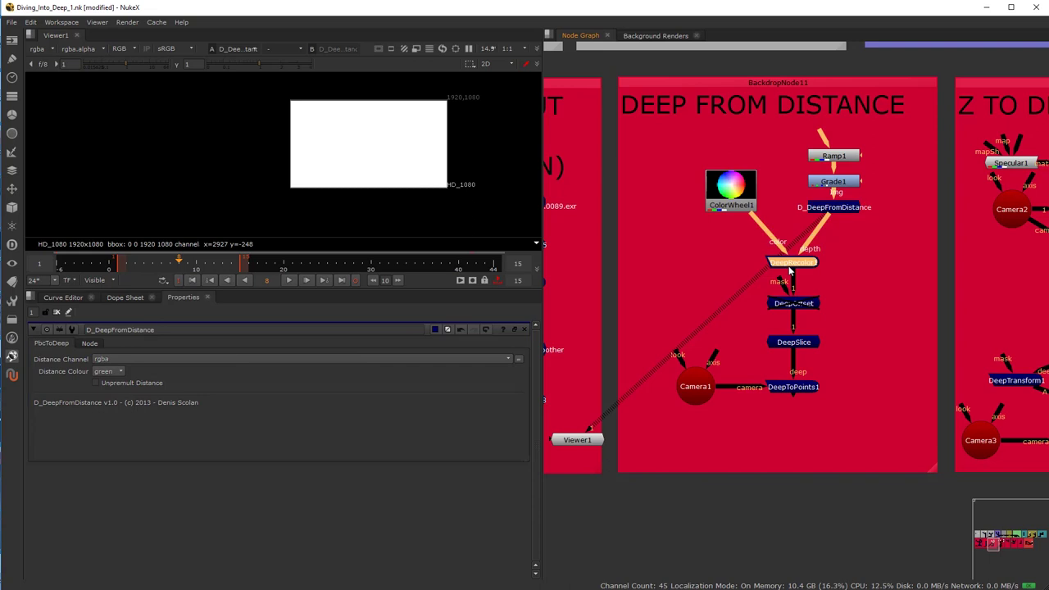
key(1)
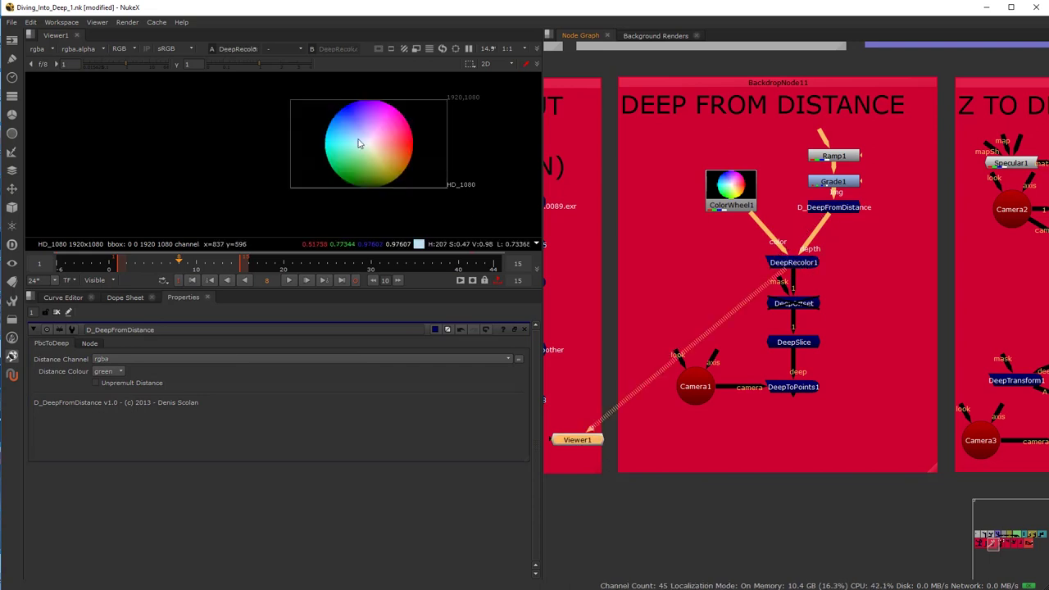
scroll(795, 303, up, 2)
click(793, 303)
Step: Disable DeepOffset and view DeepToPoints1's points in the 3D viewer
key(d)
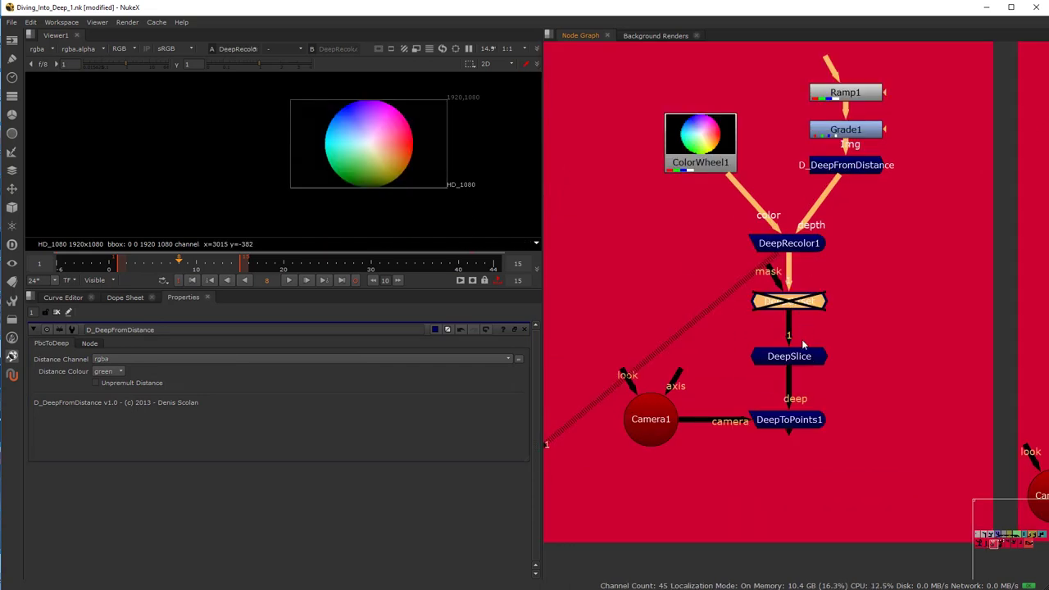
scroll(787, 327, up, 1)
click(706, 324)
click(807, 373)
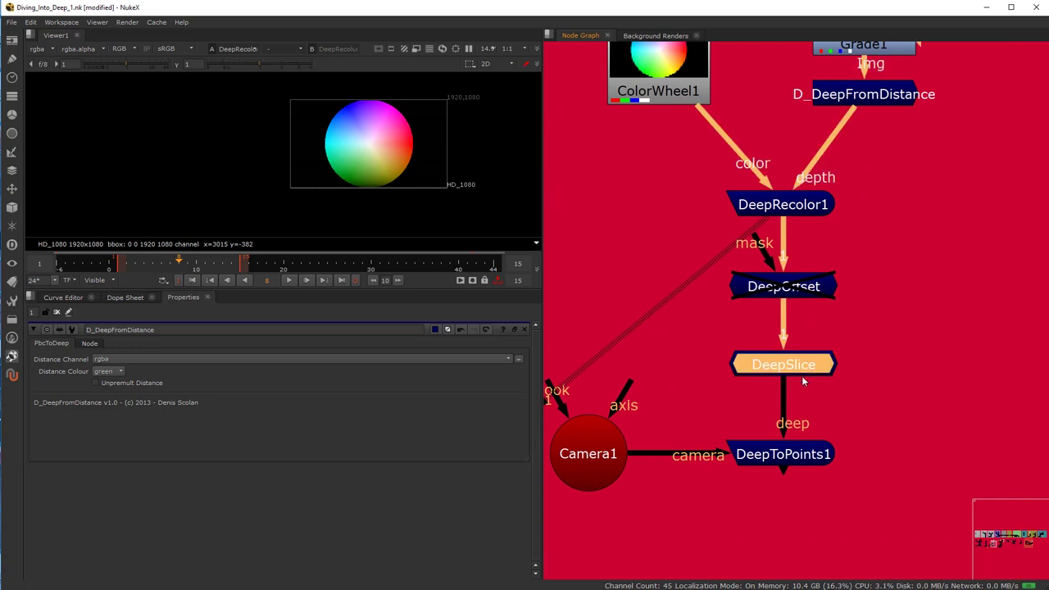
click(794, 456)
key(1)
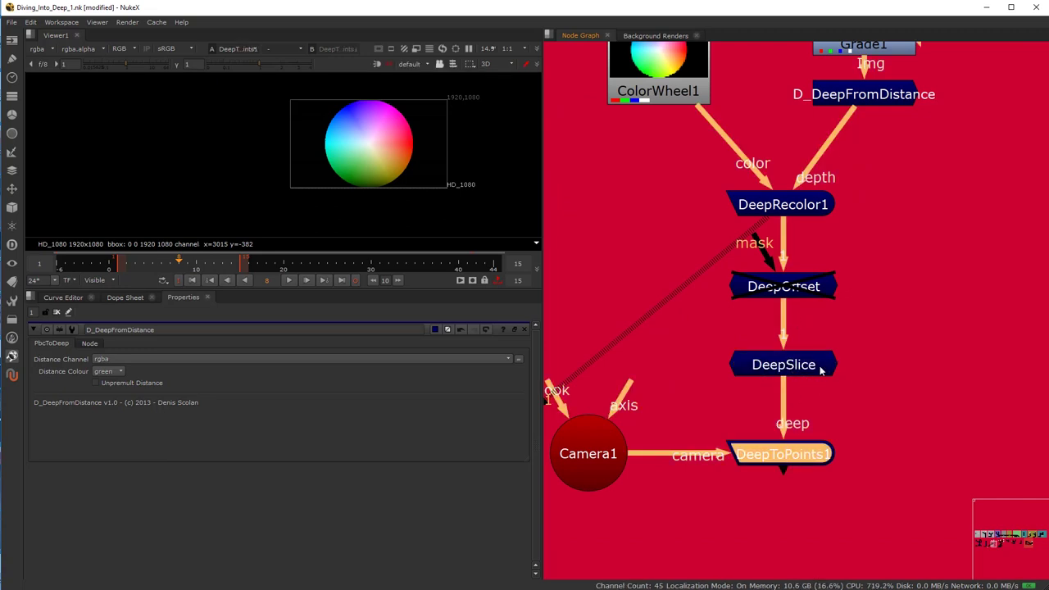
Step: Disable DeepSlice and orbit and zoom the full-window 3D view around the point cloud
click(798, 367)
key(d)
key(ctrl+z)
key(ctrl+z)
key(ctrl+z)
scroll(331, 140, down, 10)
drag(371, 167, 323, 181)
key(space)
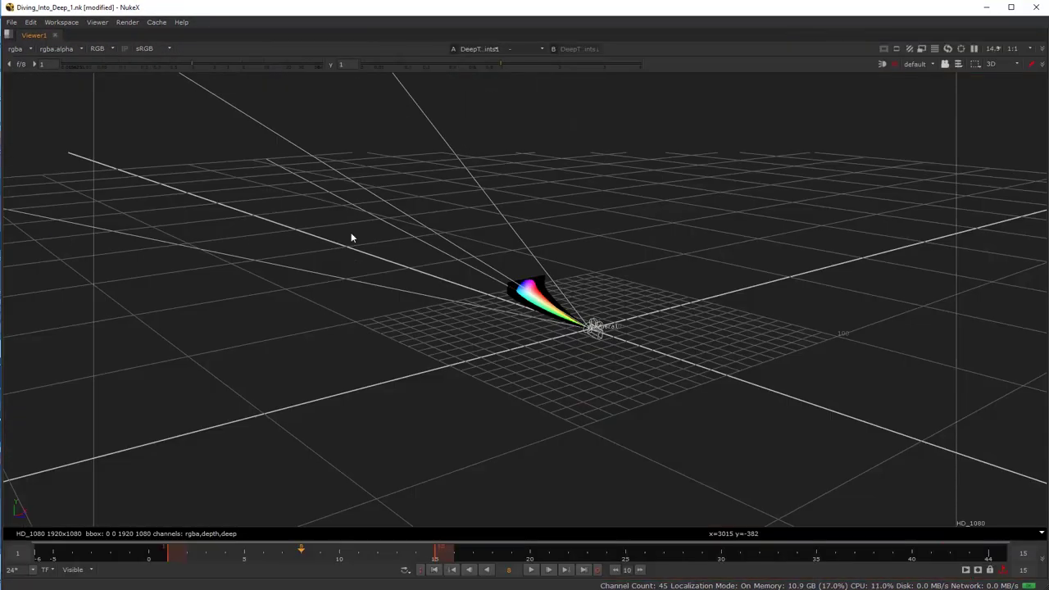
drag(445, 277, 458, 286)
drag(548, 338, 257, 459)
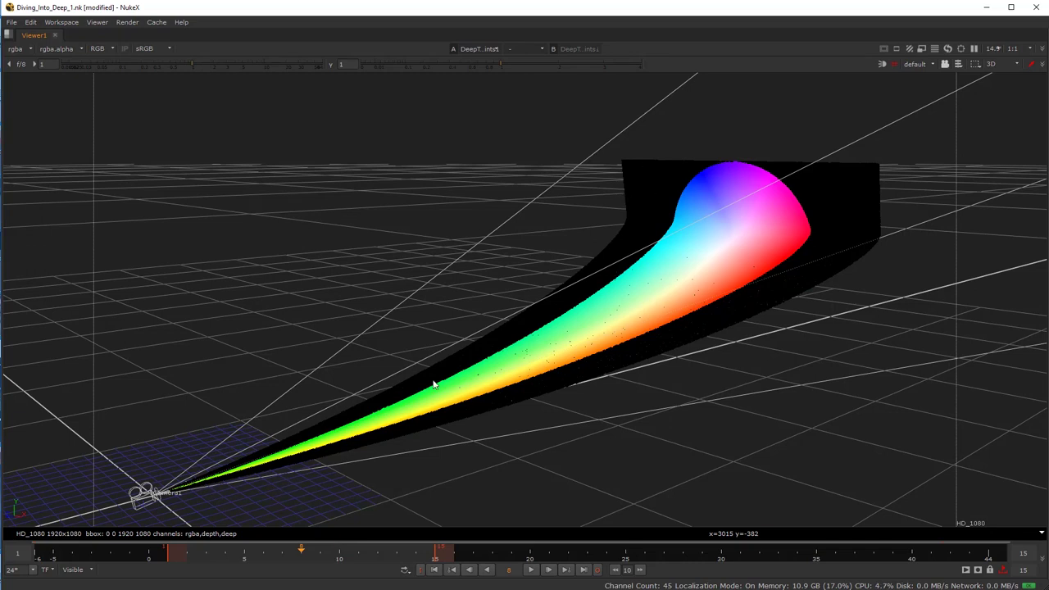
Step: Restore the side-by-side layout and reselect DeepToPoints1 among the Deep From Distance nodes
key(space)
scroll(677, 404, down, 3)
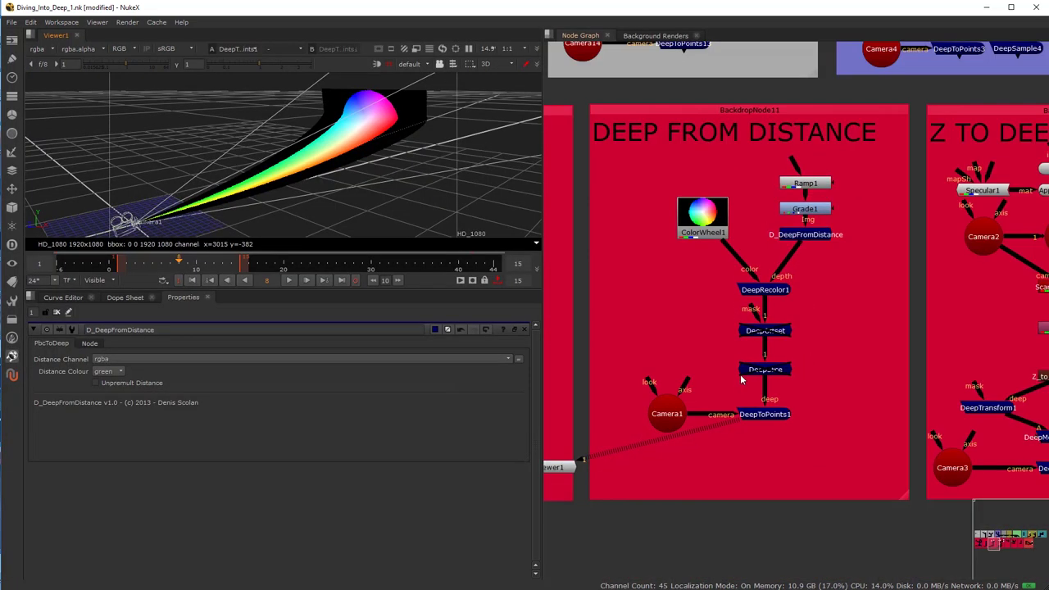
drag(752, 413, 784, 423)
scroll(785, 424, up, 3)
click(814, 434)
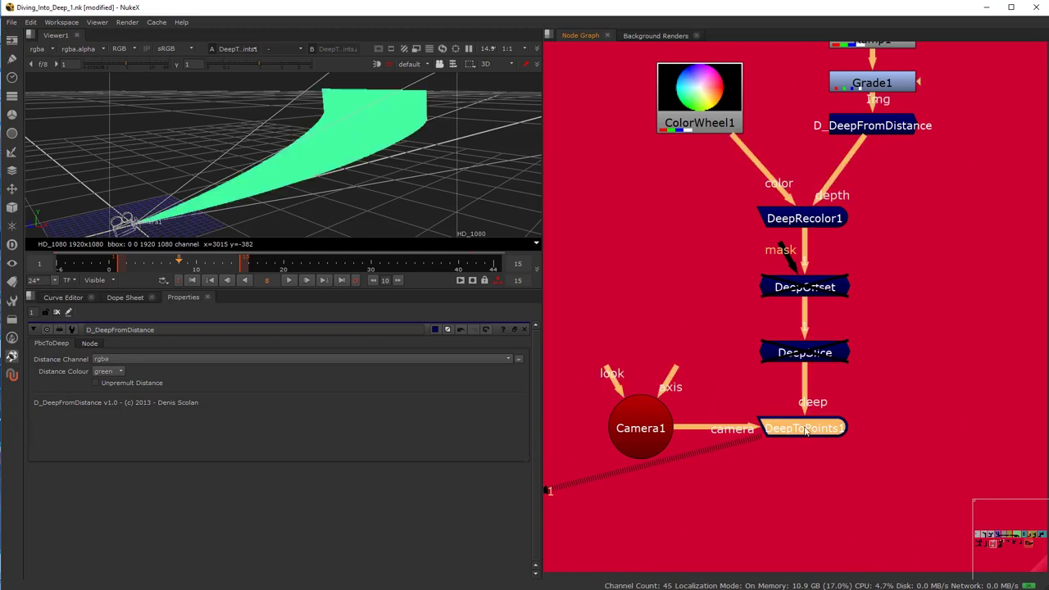
Step: Add a DeepSample5 node from the Deep toolbar, fed by DeepSlice, and view it
click(888, 400)
key(Tab)
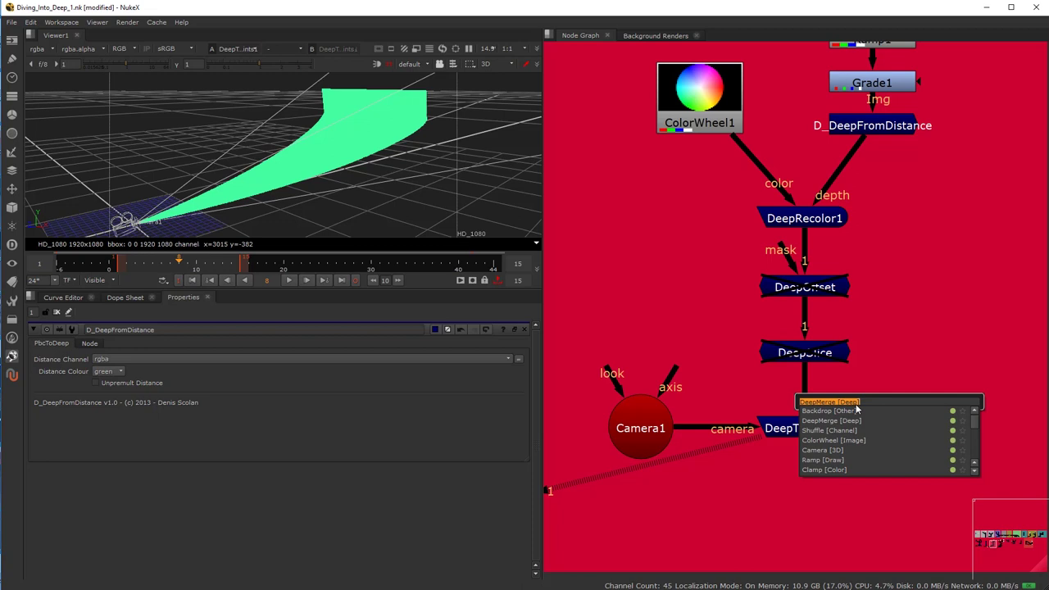
key(Escape)
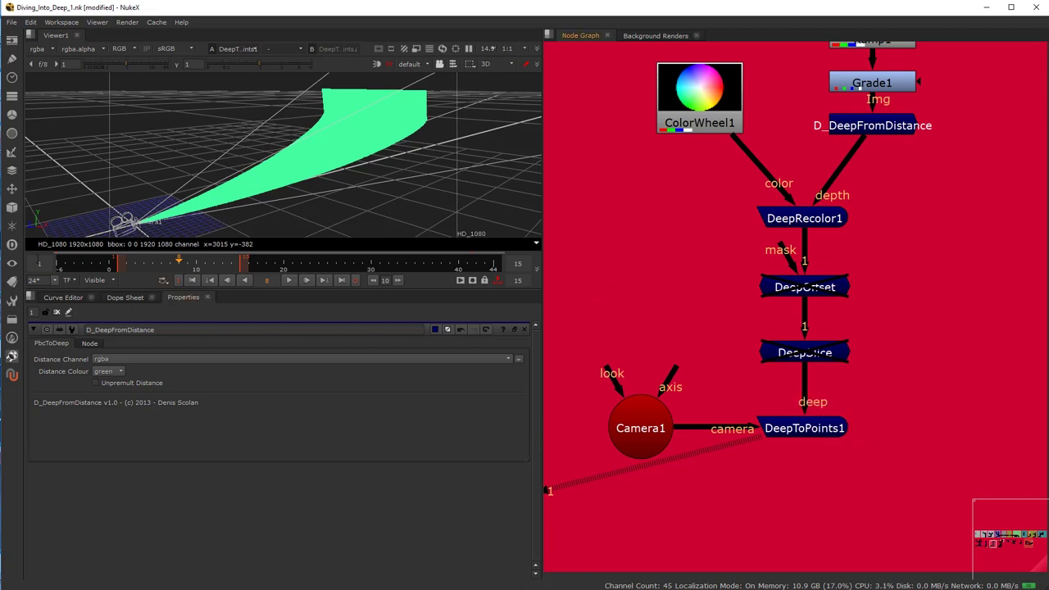
click(12, 244)
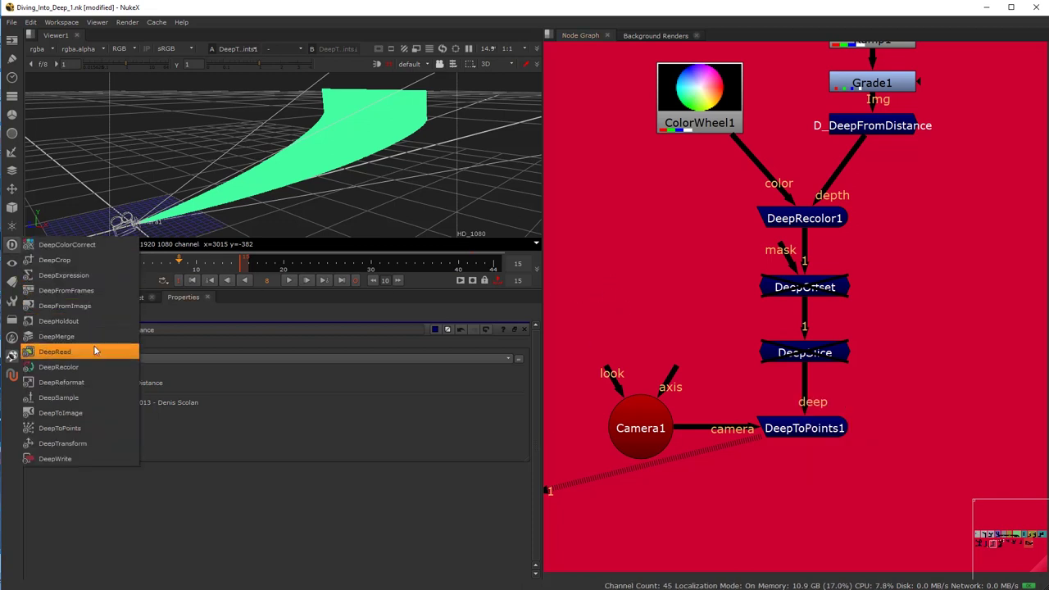
click(82, 398)
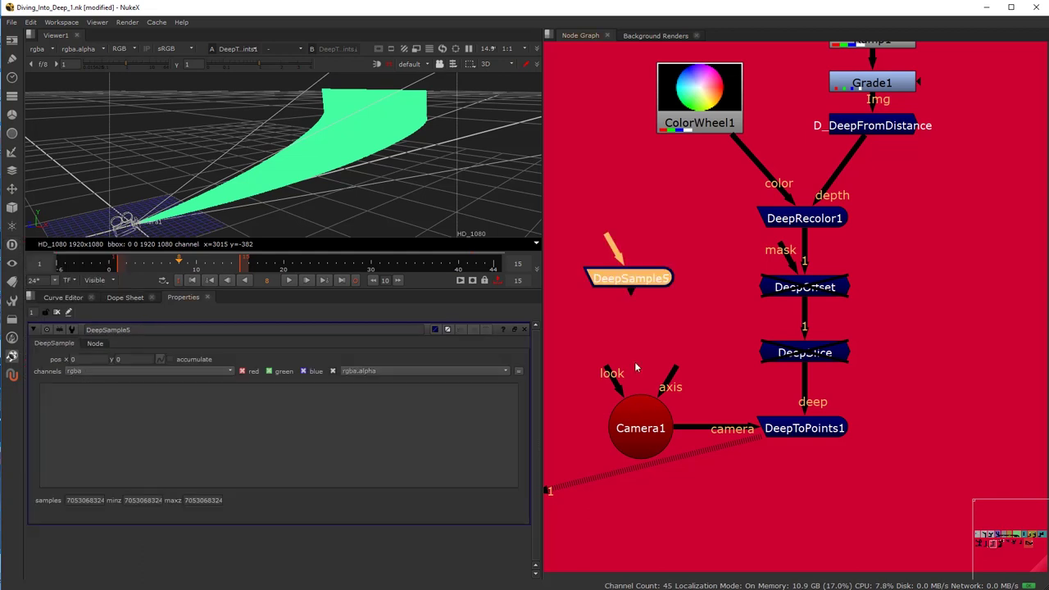
drag(627, 280, 820, 354)
key(1)
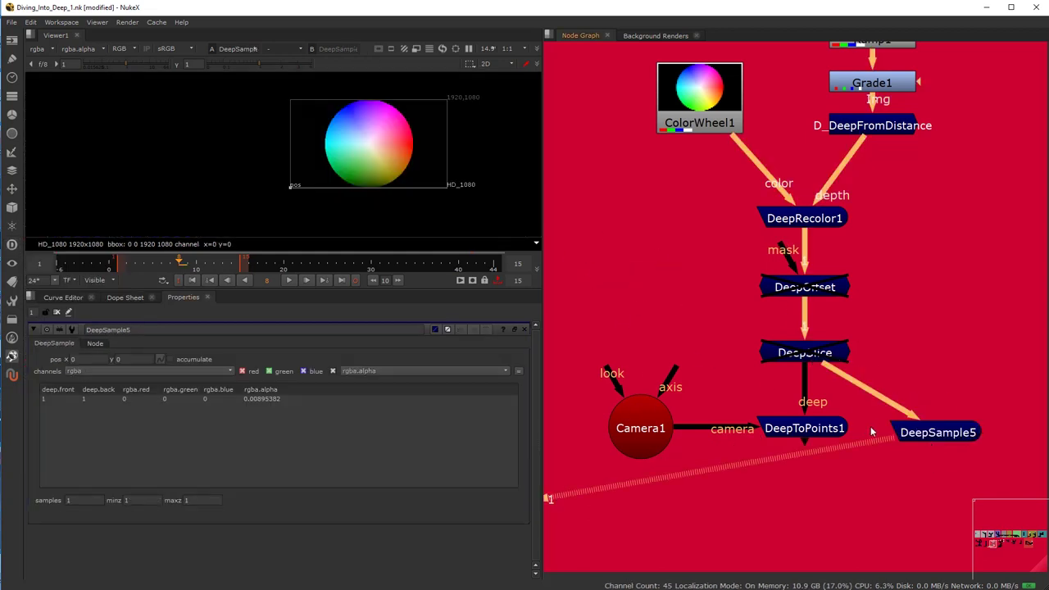
Step: Move DeepSample5's sample position onto the colour wheel's top edge
click(901, 439)
scroll(281, 144, up, 1)
drag(295, 219, 286, 178)
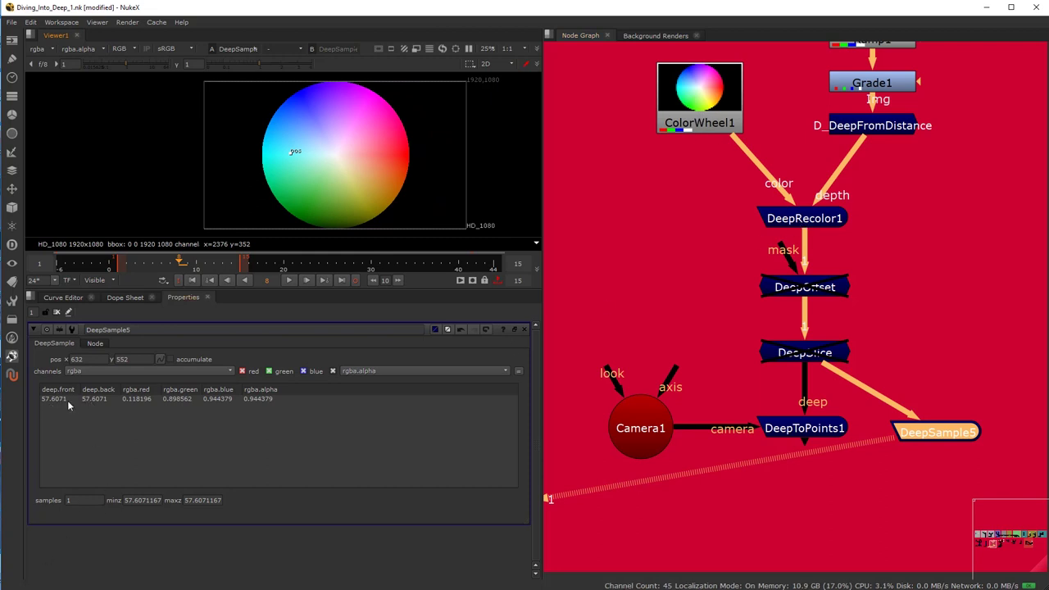
drag(292, 152, 296, 98)
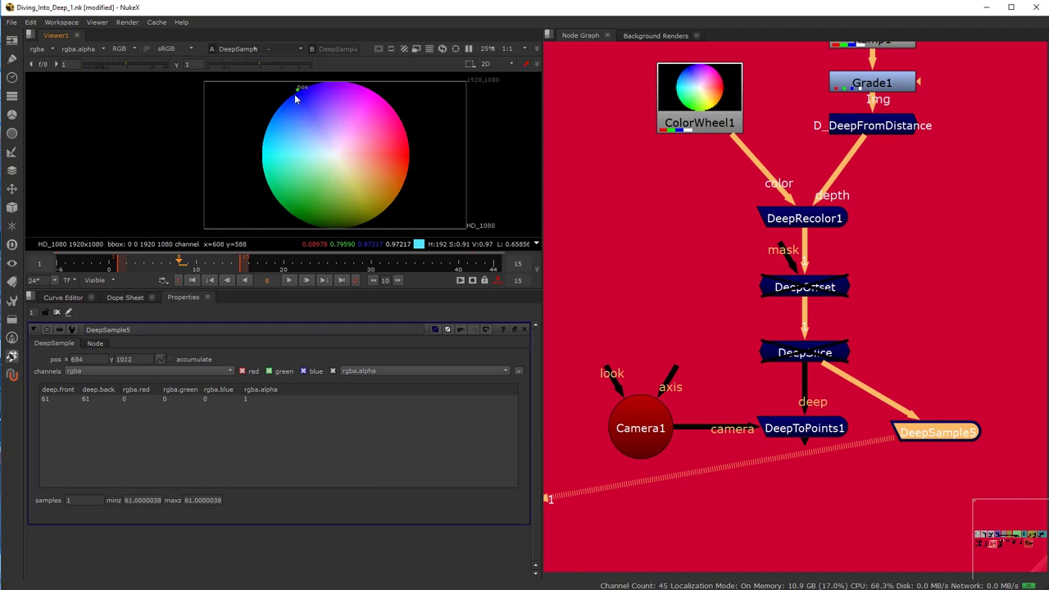
Step: Switch the viewer back to DeepToPoints1's 3D point cloud and orbit around it
click(798, 455)
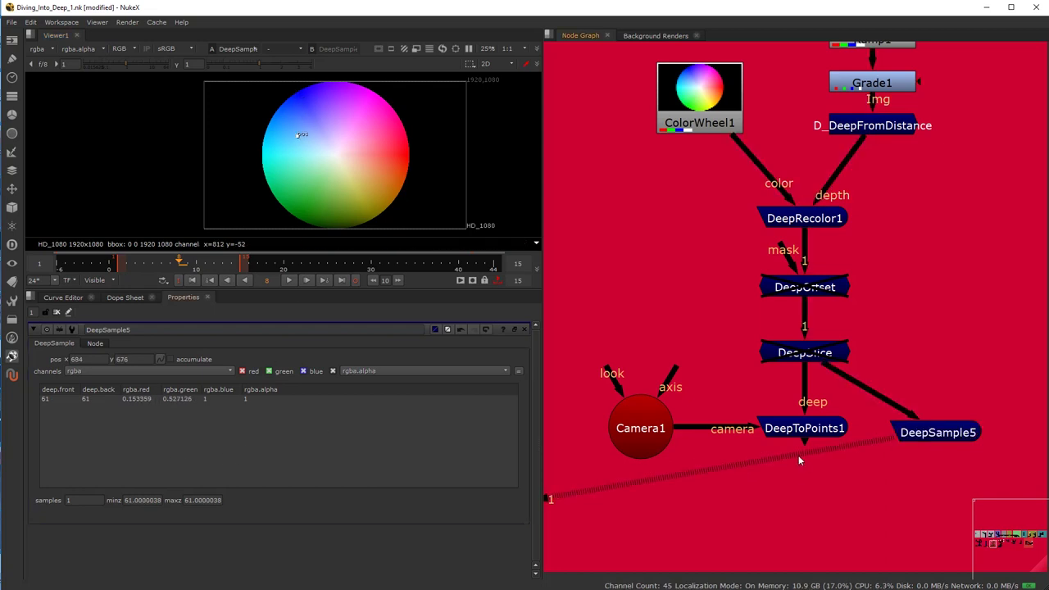
drag(846, 437, 797, 426)
click(880, 425)
scroll(757, 426, up, 3)
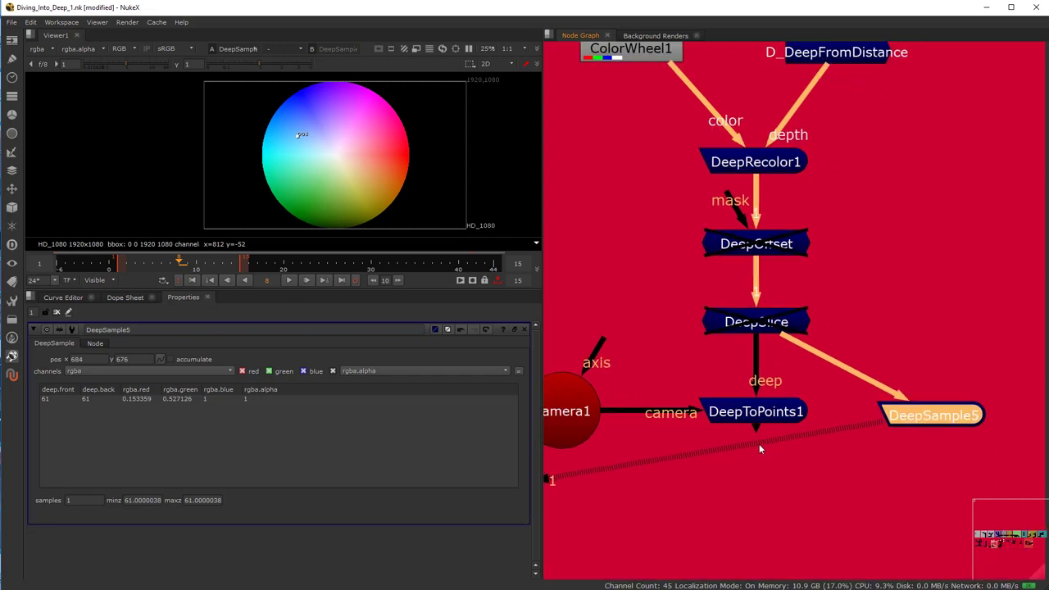
click(753, 407)
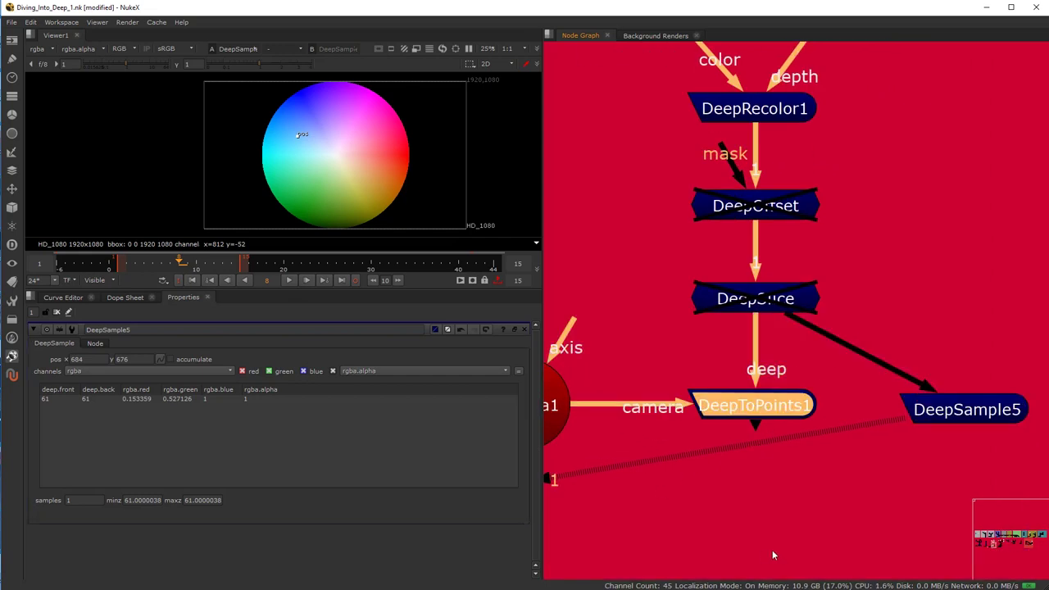
scroll(752, 413, down, 3)
scroll(752, 413, up, 3)
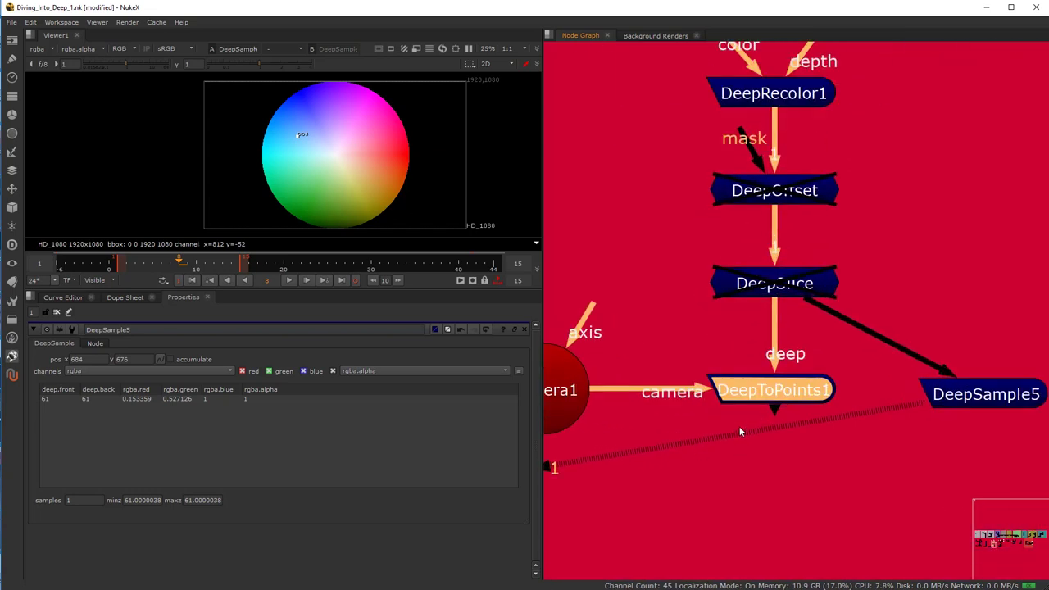
scroll(750, 383, down, 3)
scroll(729, 368, up, 3)
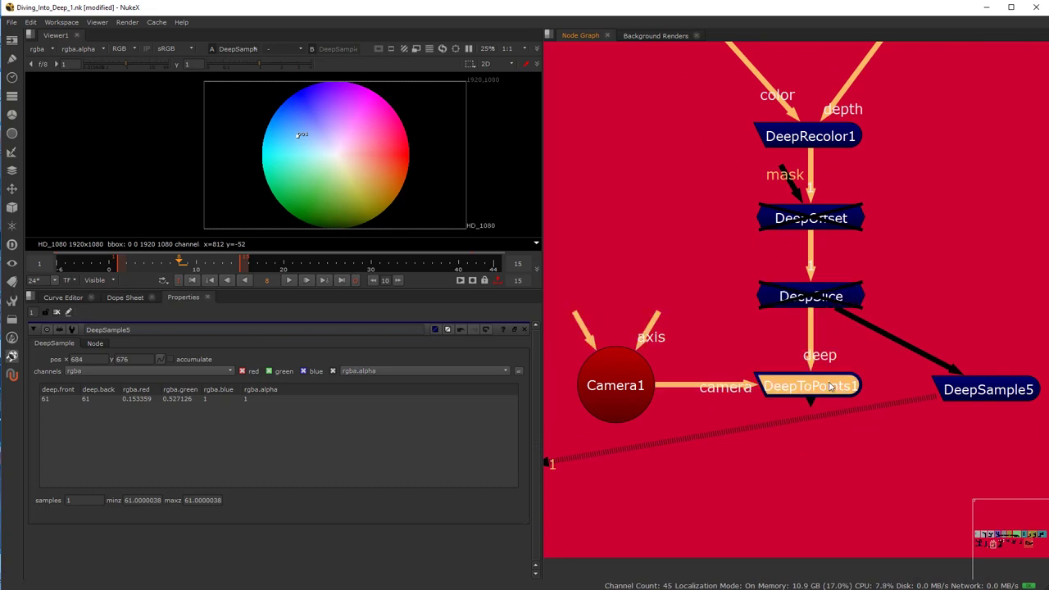
key(1)
drag(210, 133, 281, 170)
scroll(281, 171, up, 5)
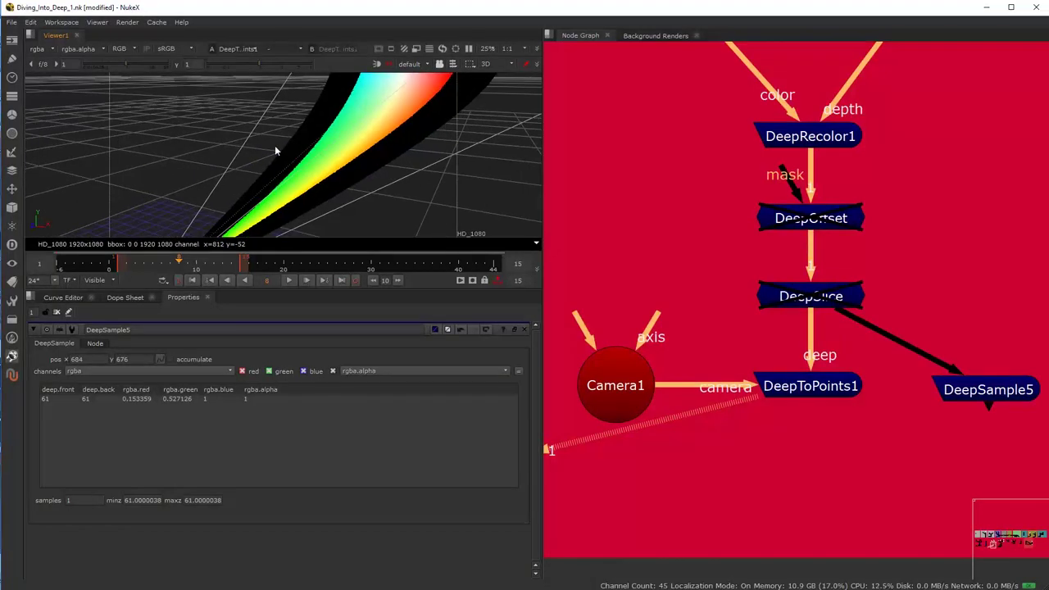
Step: Frame the point frustum, re-enable DeepOffset, and open its settings showing Offset 120
key(f)
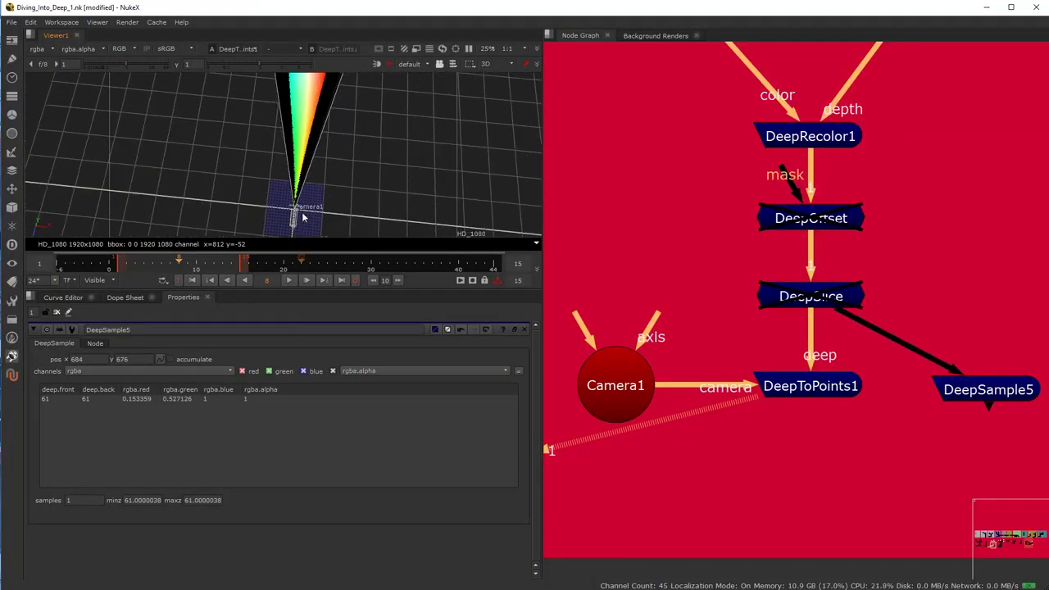
drag(308, 176, 352, 168)
click(830, 229)
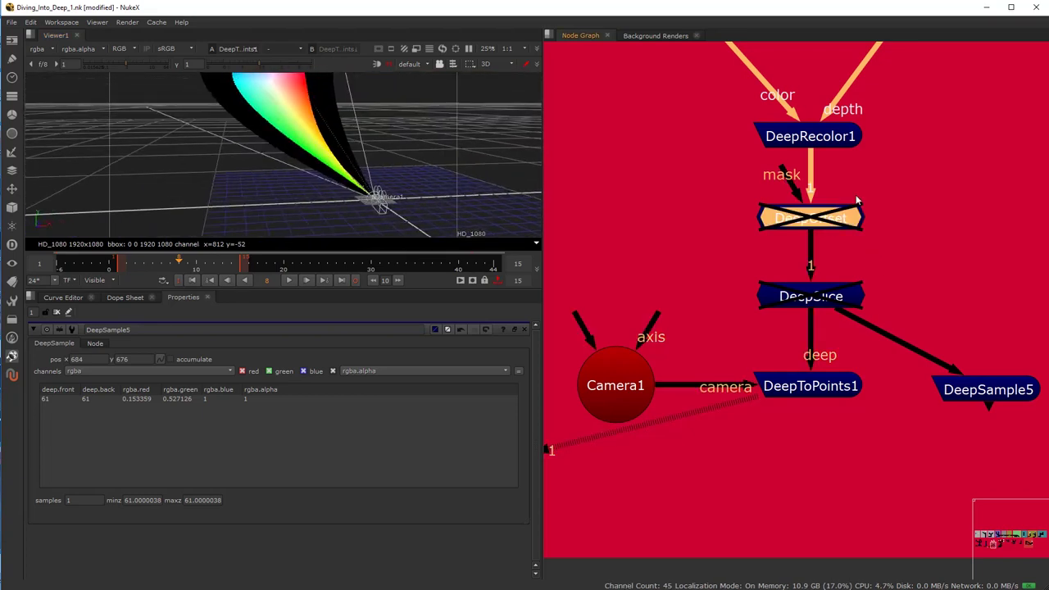
key(d)
double_click(804, 226)
drag(202, 150, 310, 164)
click(73, 370)
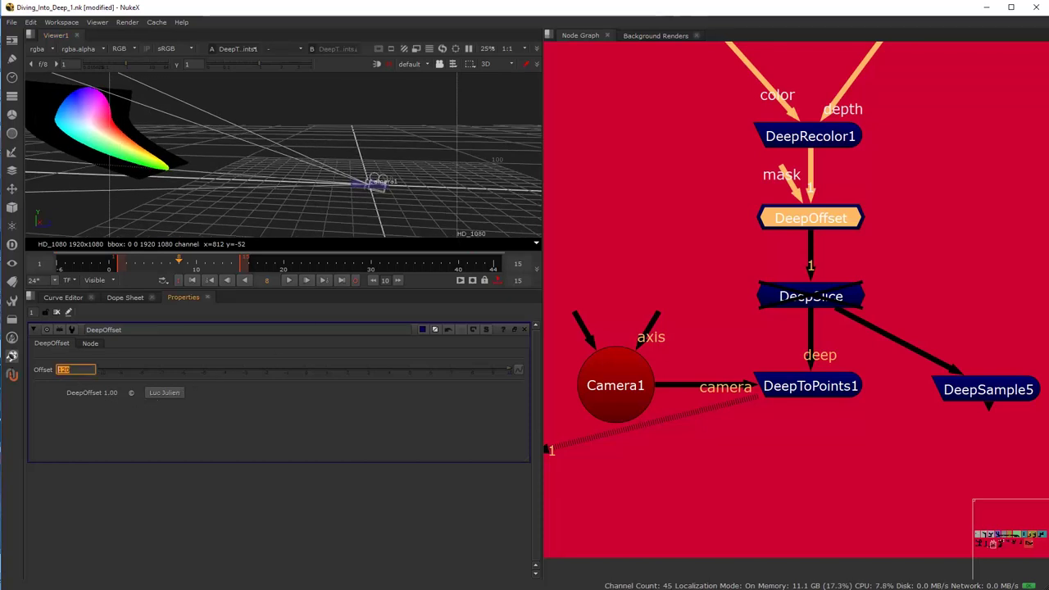
Step: Re-enable DeepSlice and disable DeepOffset, orbiting to check the 3D point cloud
click(725, 252)
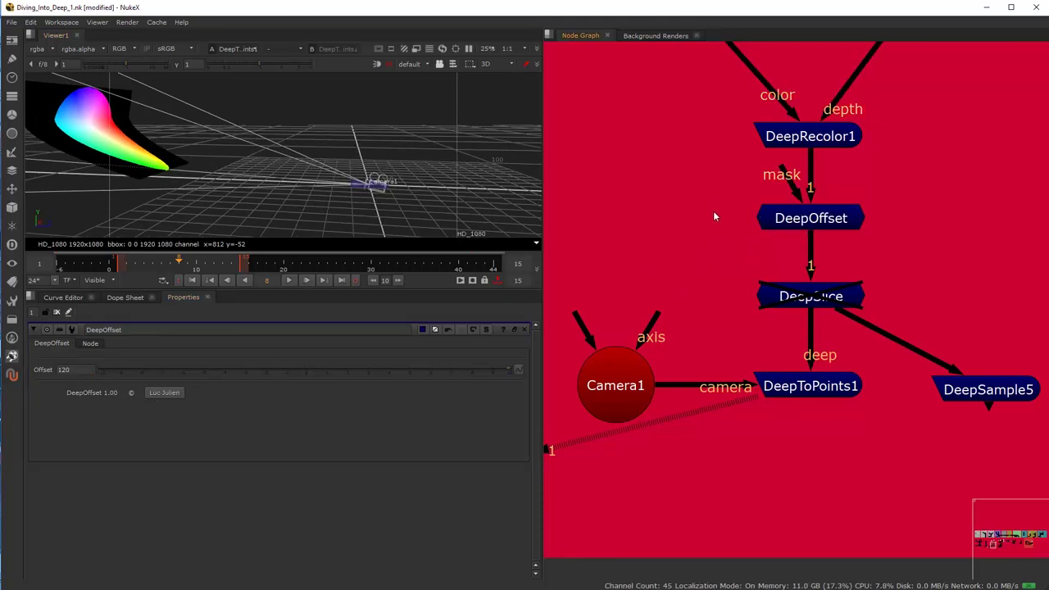
scroll(715, 225, down, 1)
scroll(737, 287, up, 2)
scroll(748, 310, right, 3)
click(726, 276)
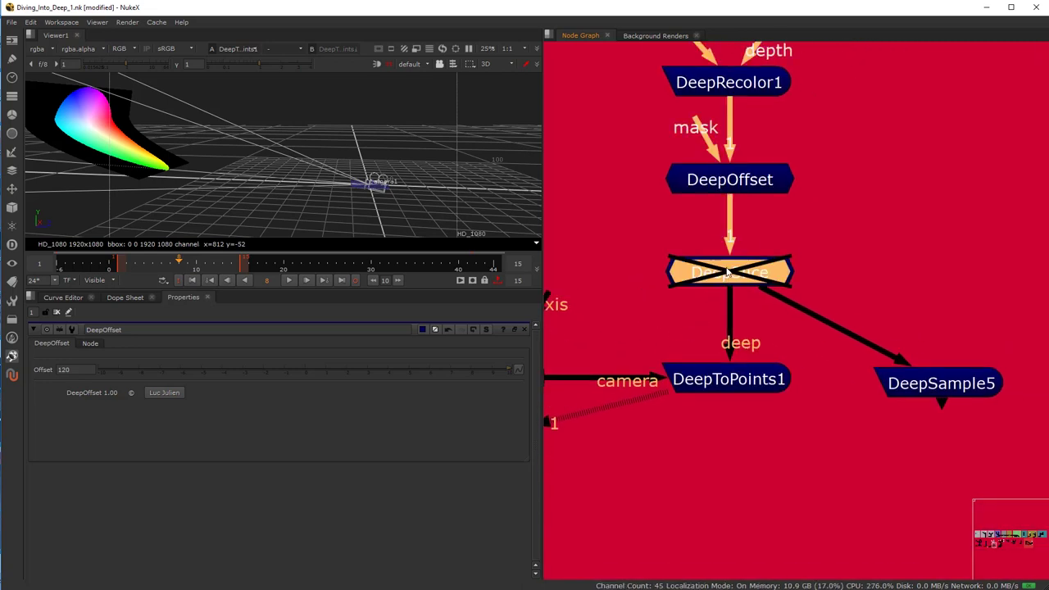
key(d)
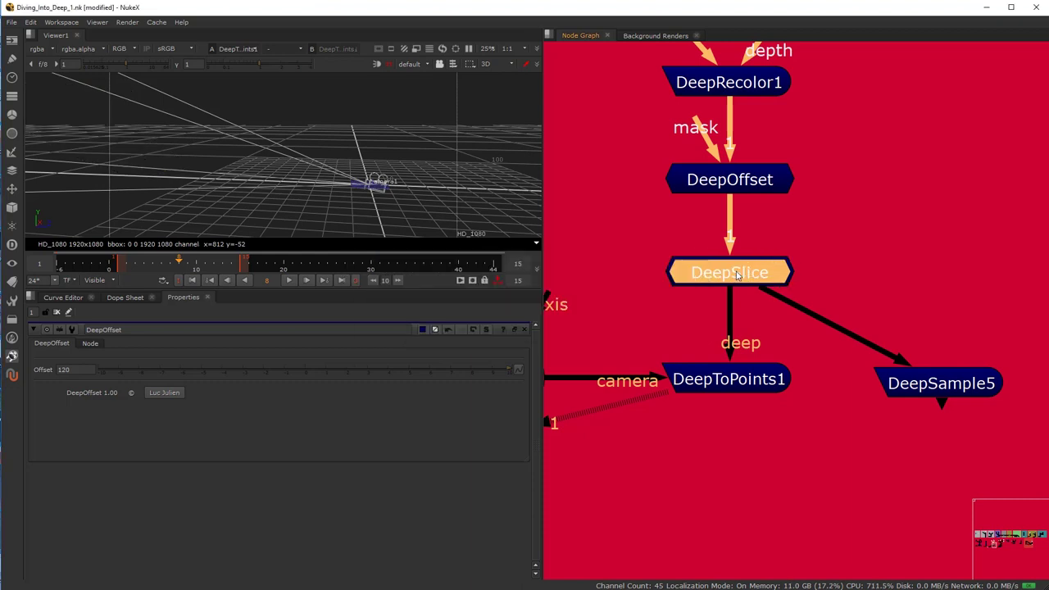
drag(389, 219, 243, 188)
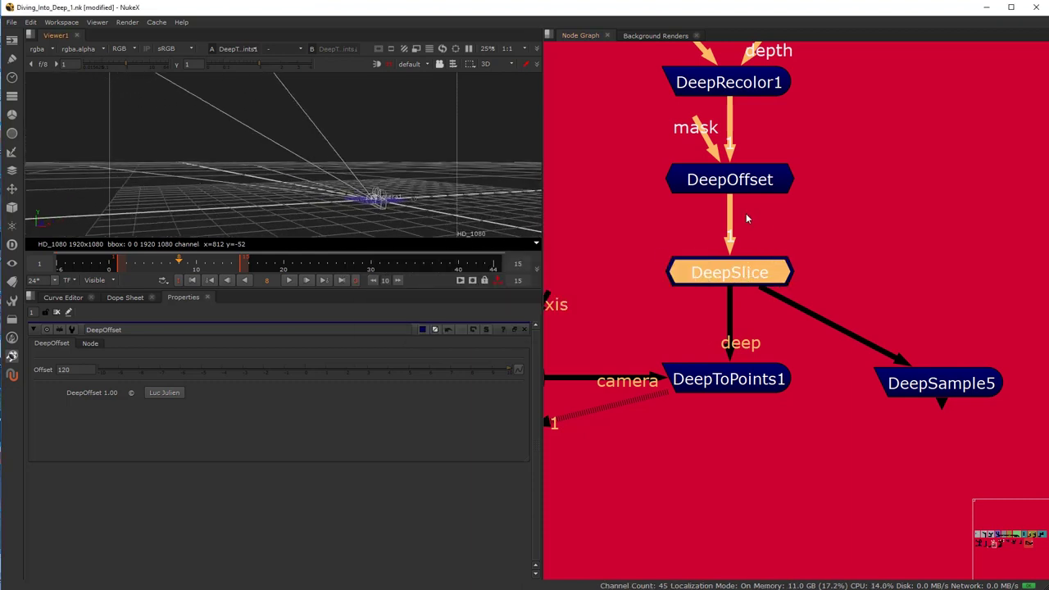
click(743, 188)
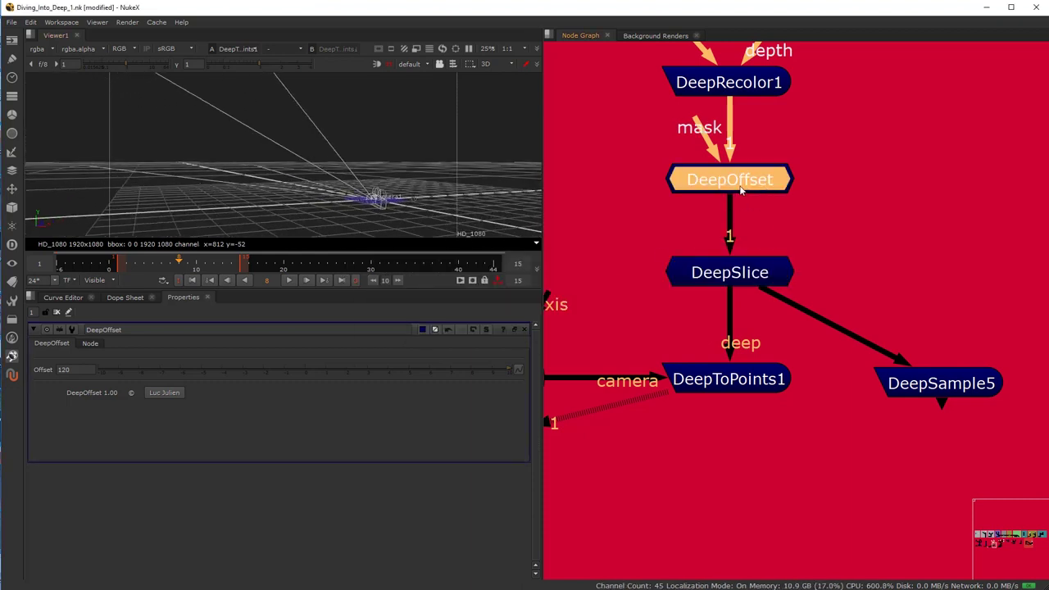
key(d)
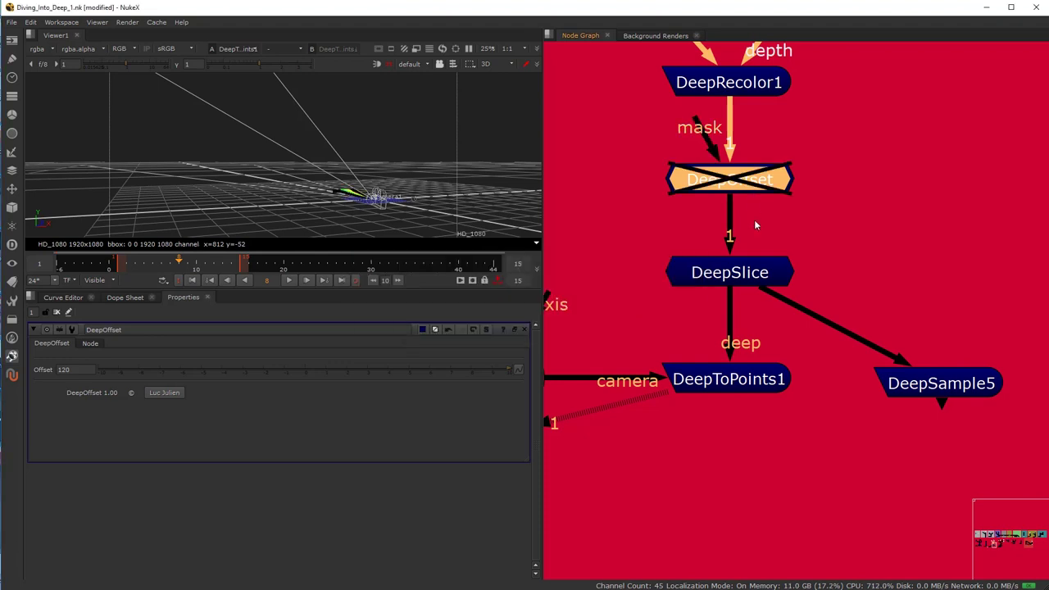
drag(282, 208, 335, 212)
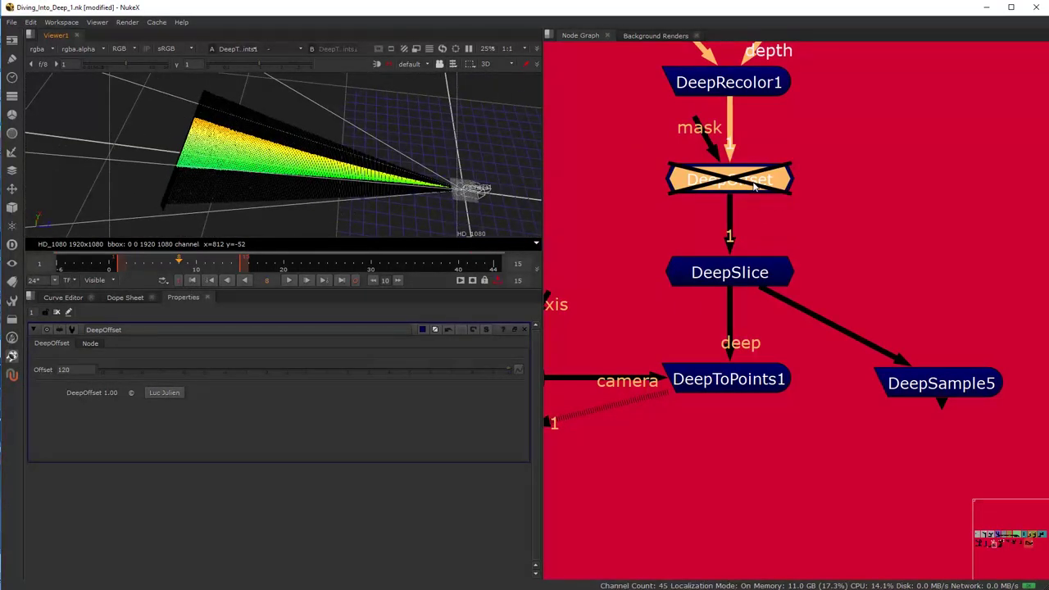
Step: Lower DeepSlice's Near Plane to 11.8 and orbit to view the shortened wedge
click(754, 281)
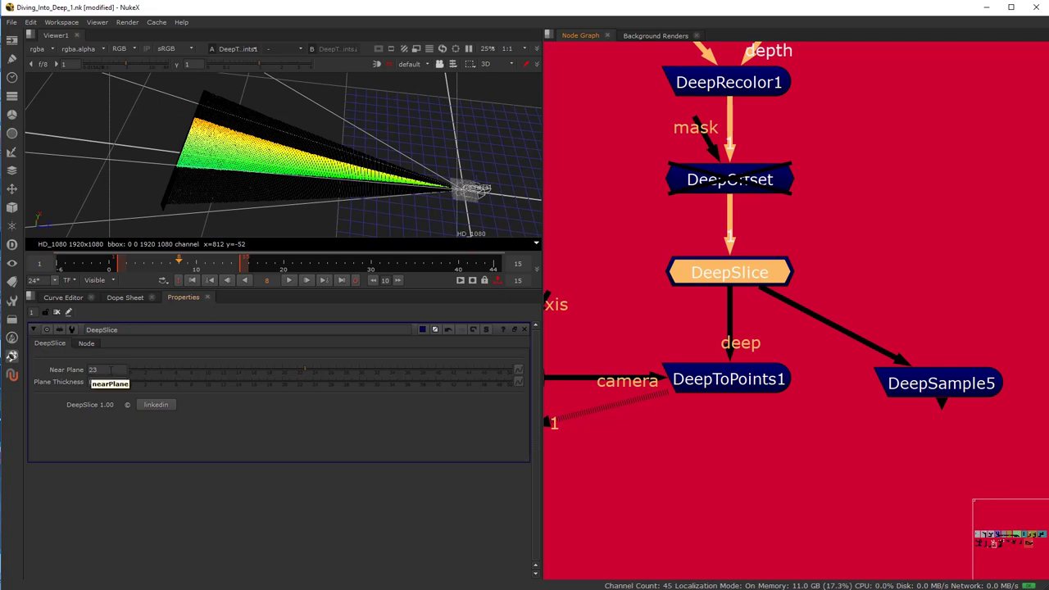
drag(304, 372, 298, 373)
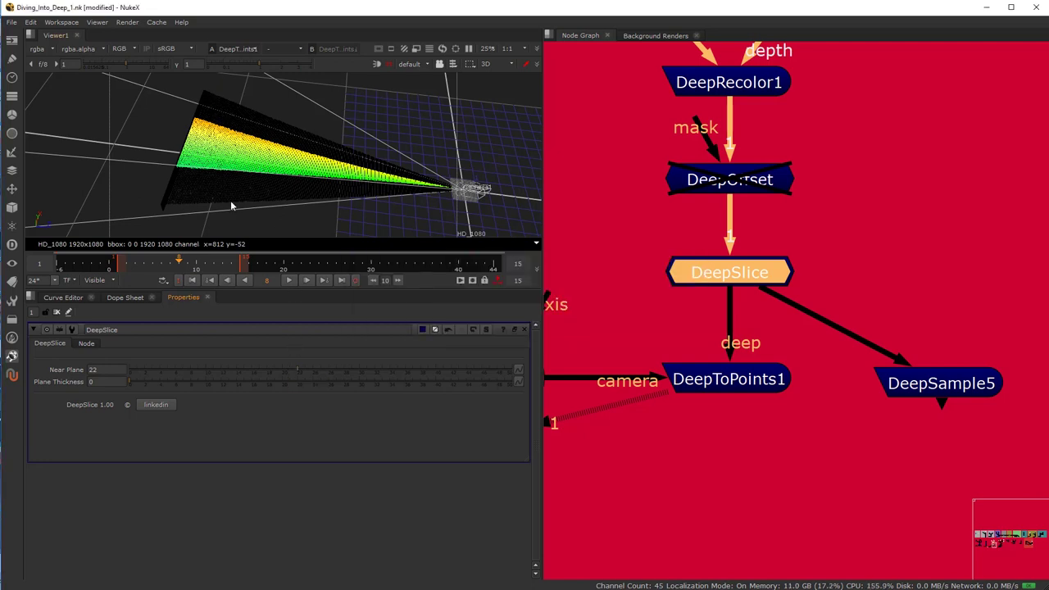
click(221, 377)
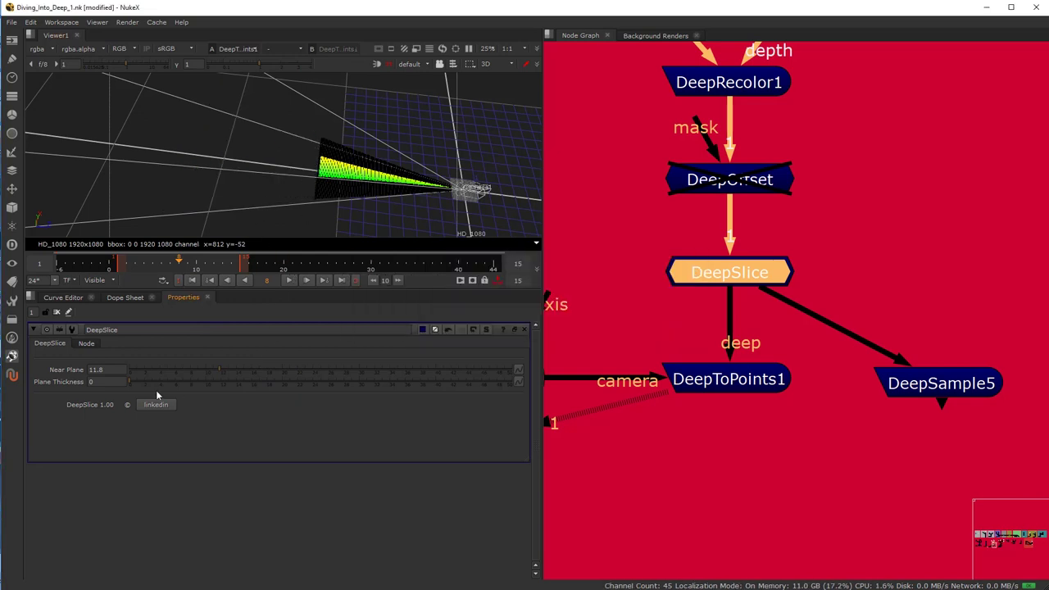
drag(288, 200, 190, 59)
scroll(735, 408, down, 5)
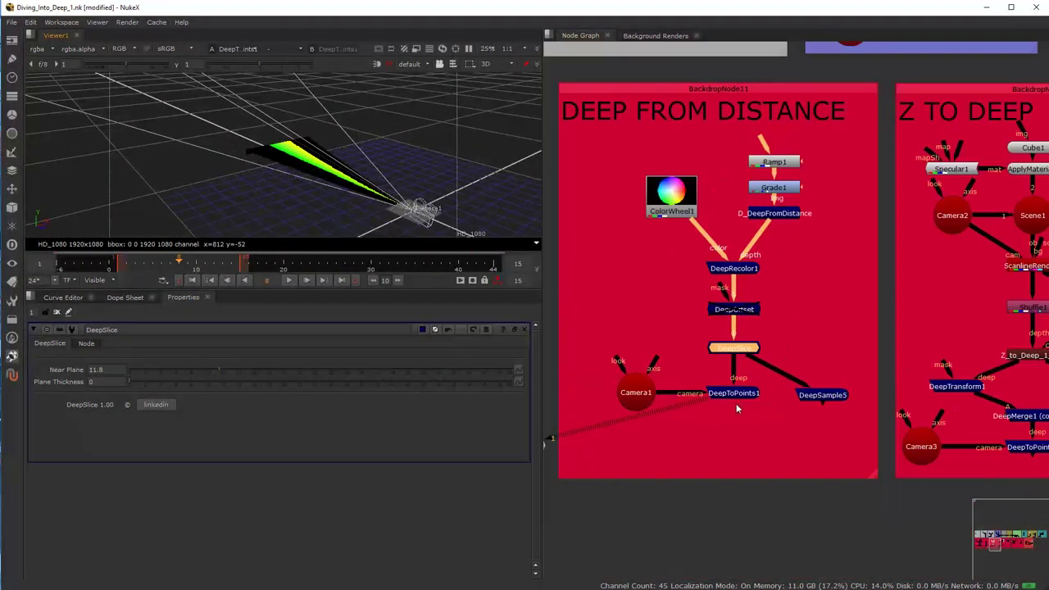
Step: Pan across the DEEP FROM DISTANCE backdrop's nodes toward Z TO DEEP
drag(962, 119, 805, 242)
scroll(803, 251, down, 3)
scroll(805, 250, up, 2)
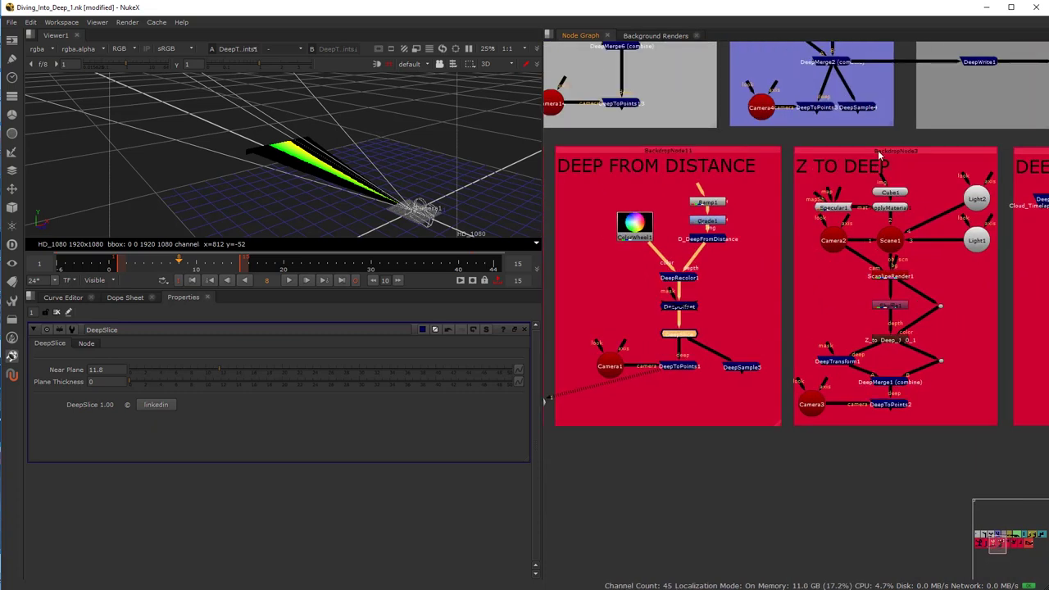
click(605, 154)
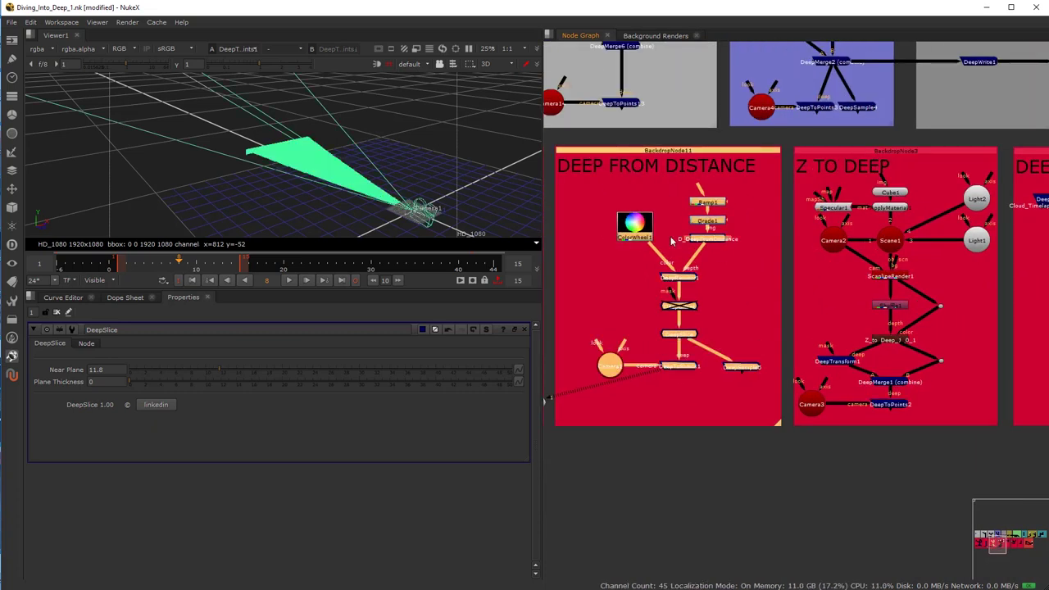
scroll(690, 410, up, 3)
click(654, 376)
drag(654, 377, 721, 390)
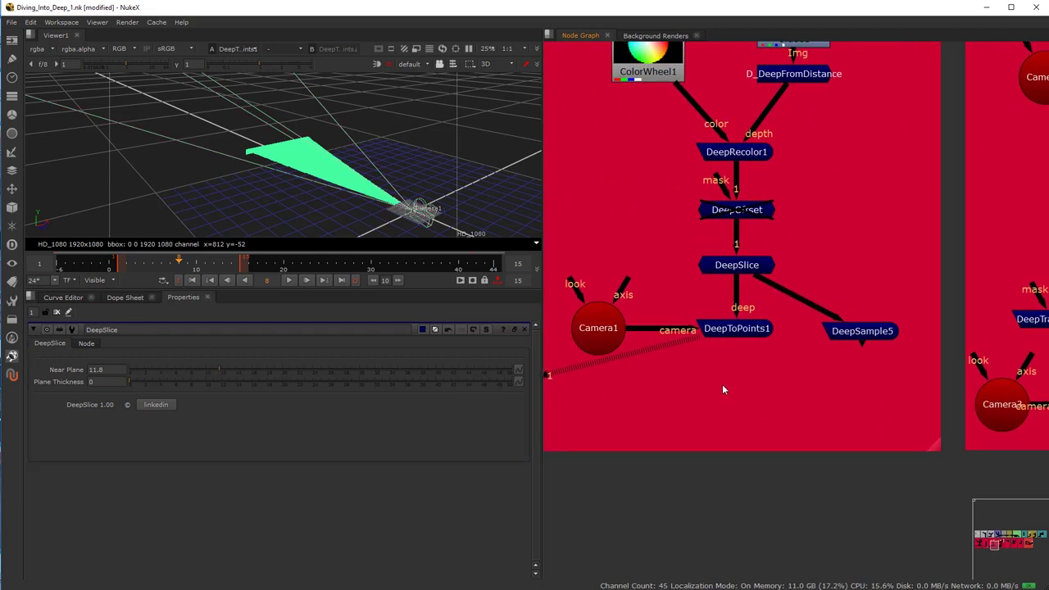
click(737, 265)
click(822, 254)
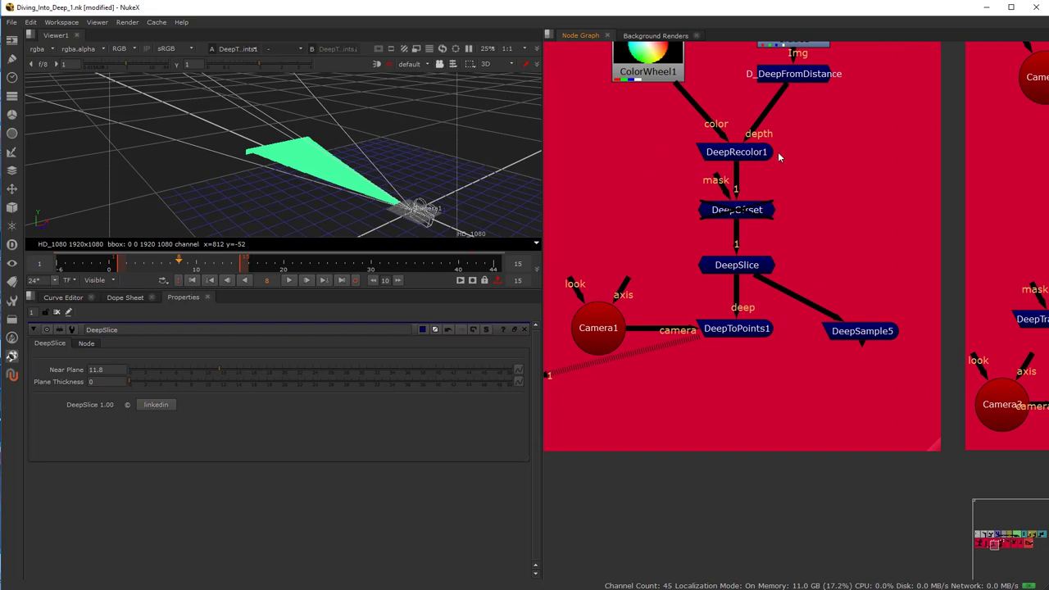
Step: Centre and zoom in on the Z TO DEEP tree, then select Scene1
scroll(752, 160, up, 1)
scroll(784, 219, up, 3)
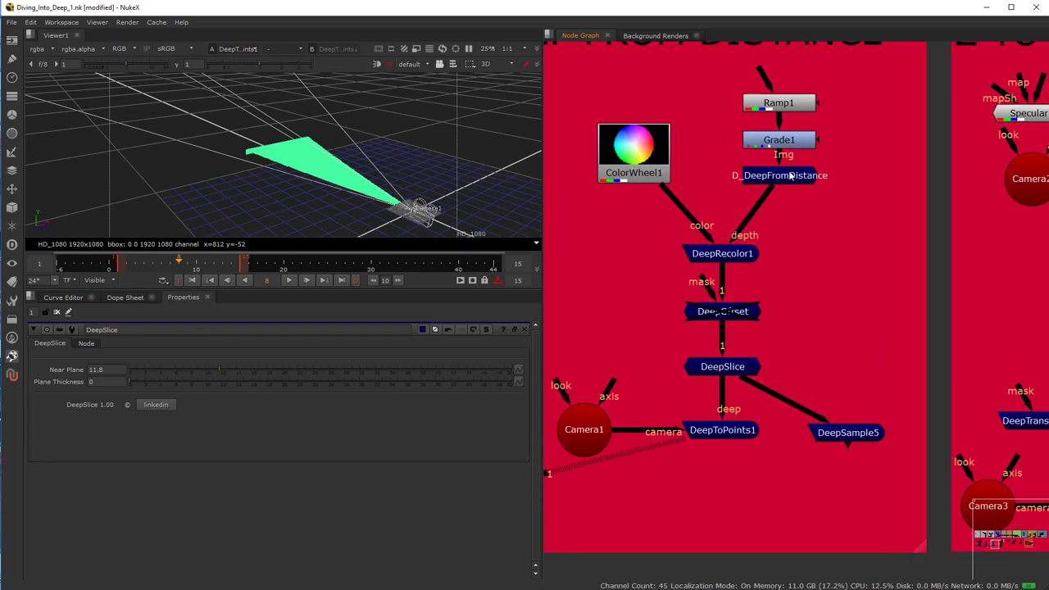
scroll(790, 175, down, 5)
drag(875, 292, 674, 279)
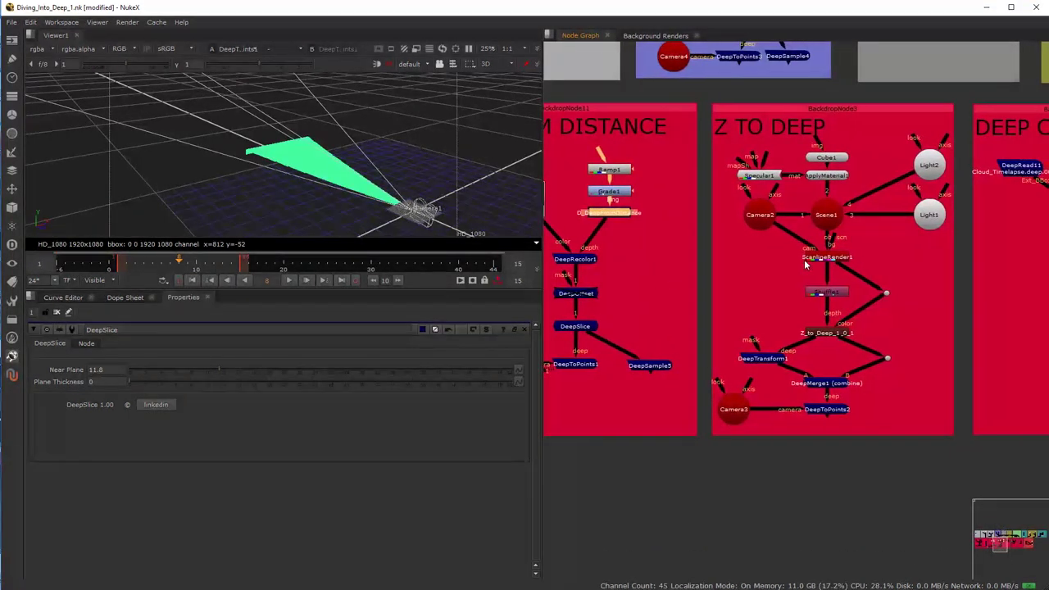
scroll(811, 254, up, 2)
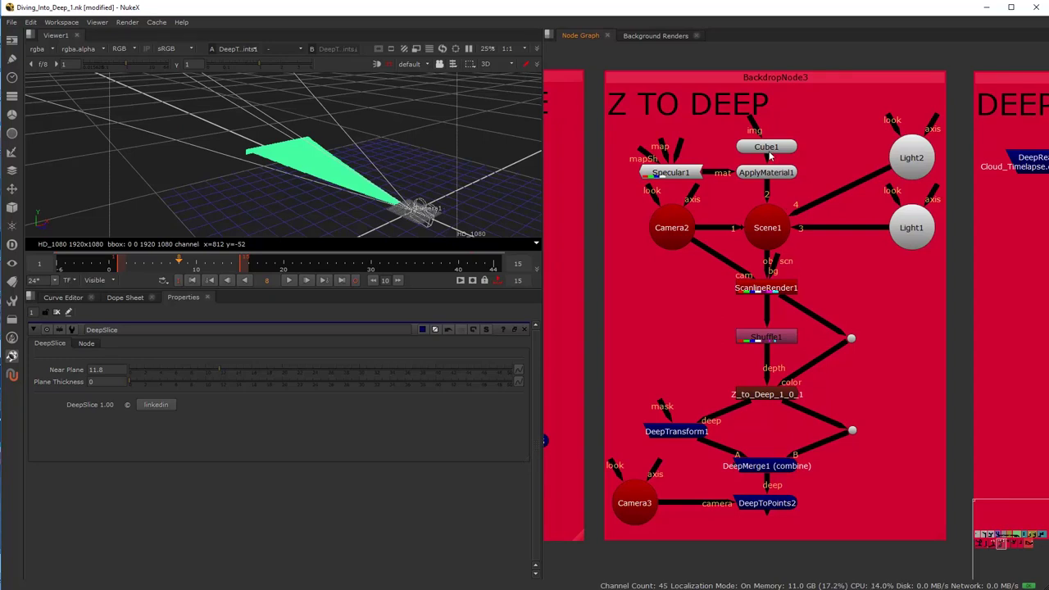
click(767, 223)
Step: View Scene1 and orbit the 3D view around the cube and lights
key(1)
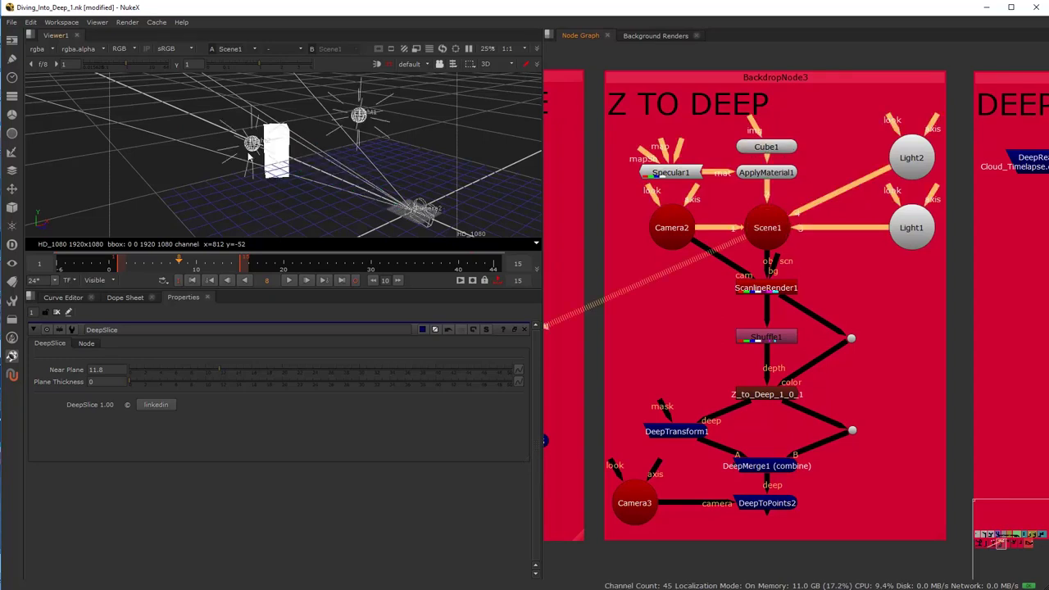
drag(294, 127, 318, 178)
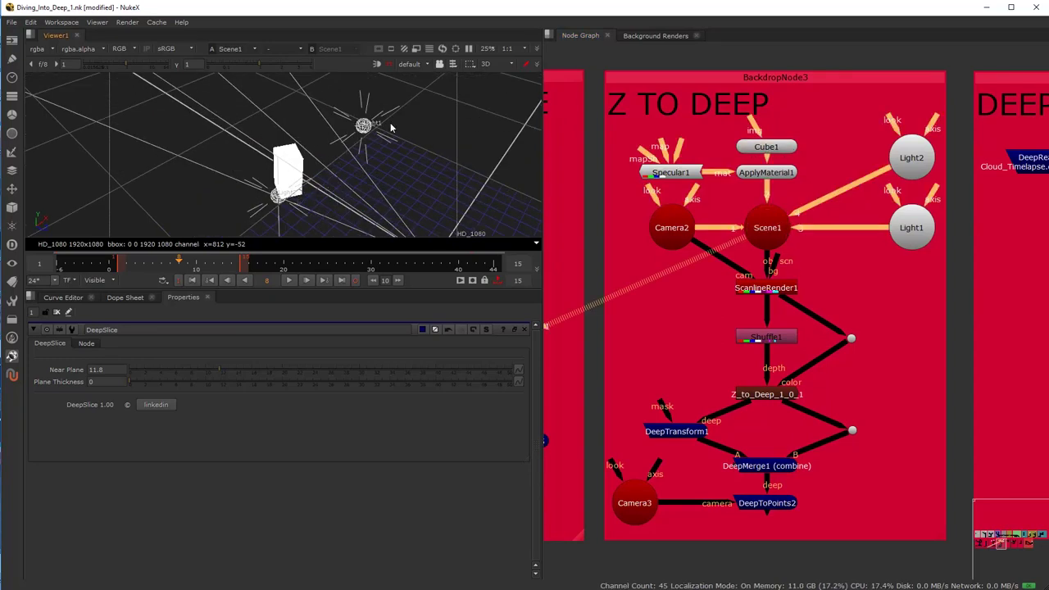
click(763, 232)
scroll(766, 237, up, 2)
Step: View ScanlineRender1's output with its settings open and check the viewer channels
click(770, 285)
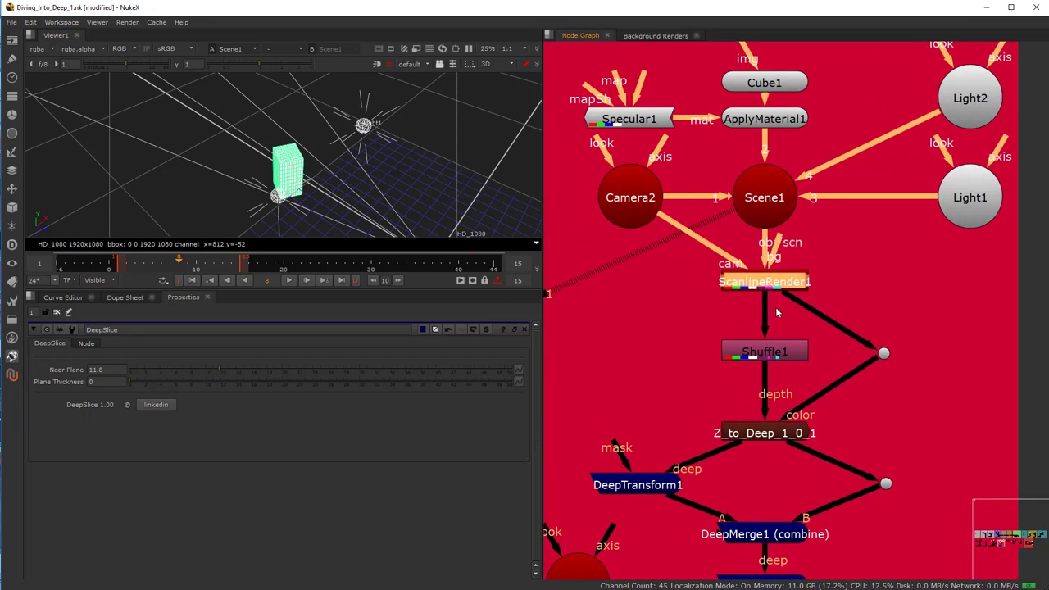
key(1)
double_click(768, 286)
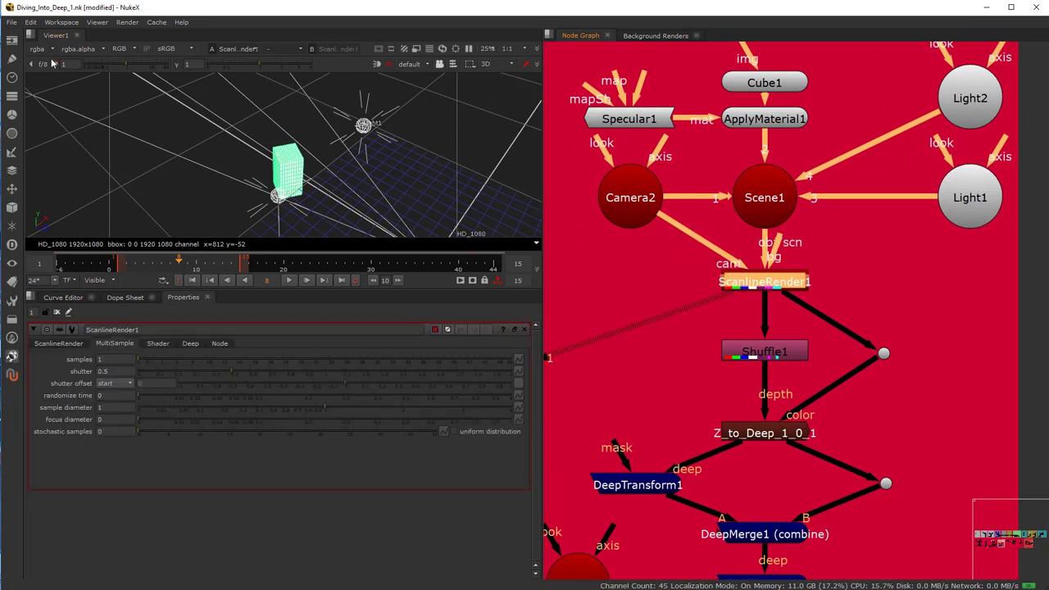
click(49, 50)
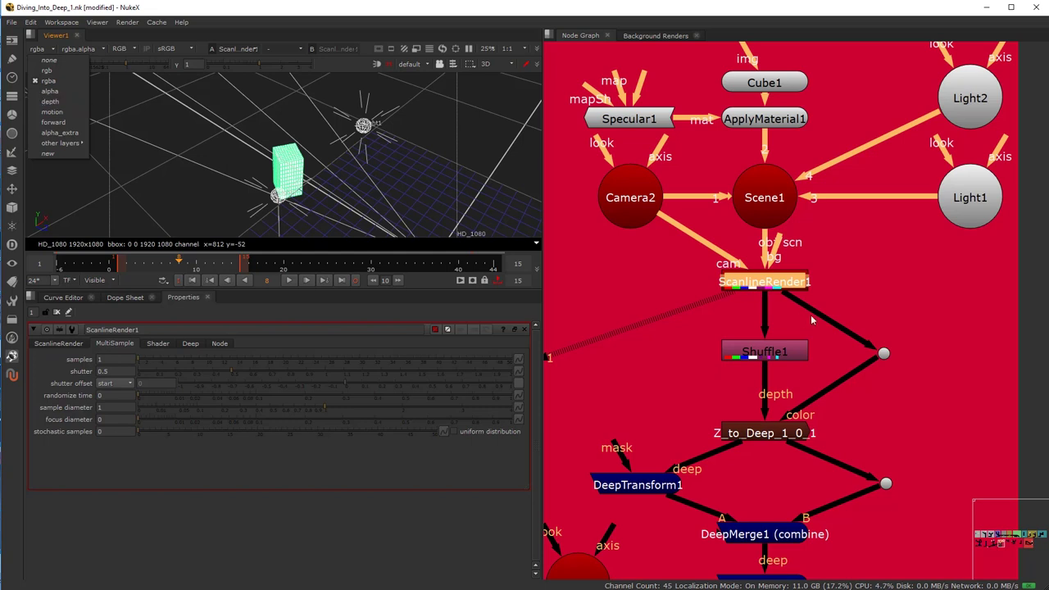
click(662, 252)
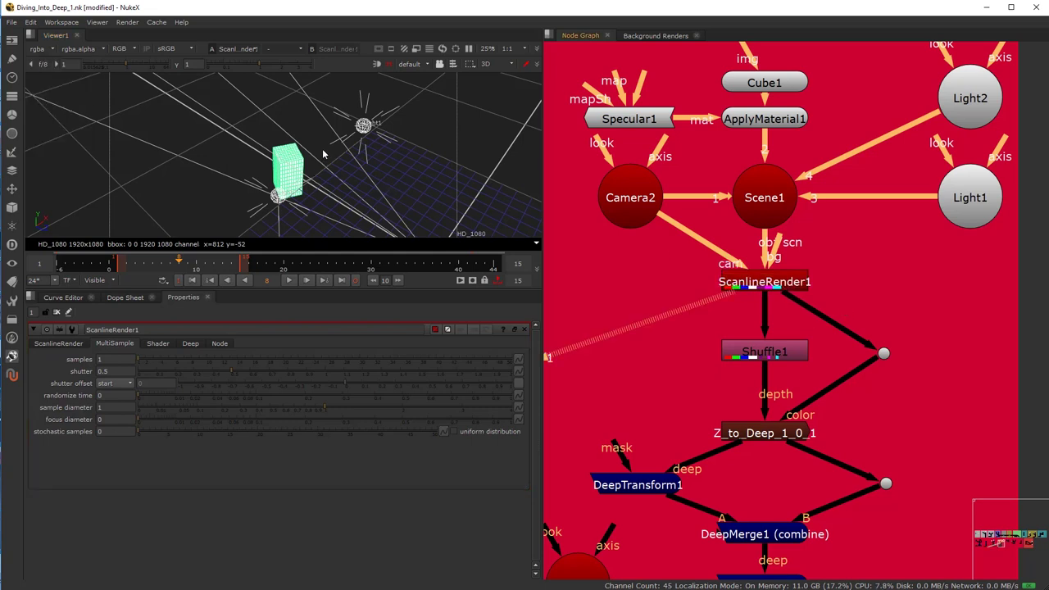
Step: Show the 2D render's depth channel in the viewer, then return to rgba
click(765, 287)
key(Tab)
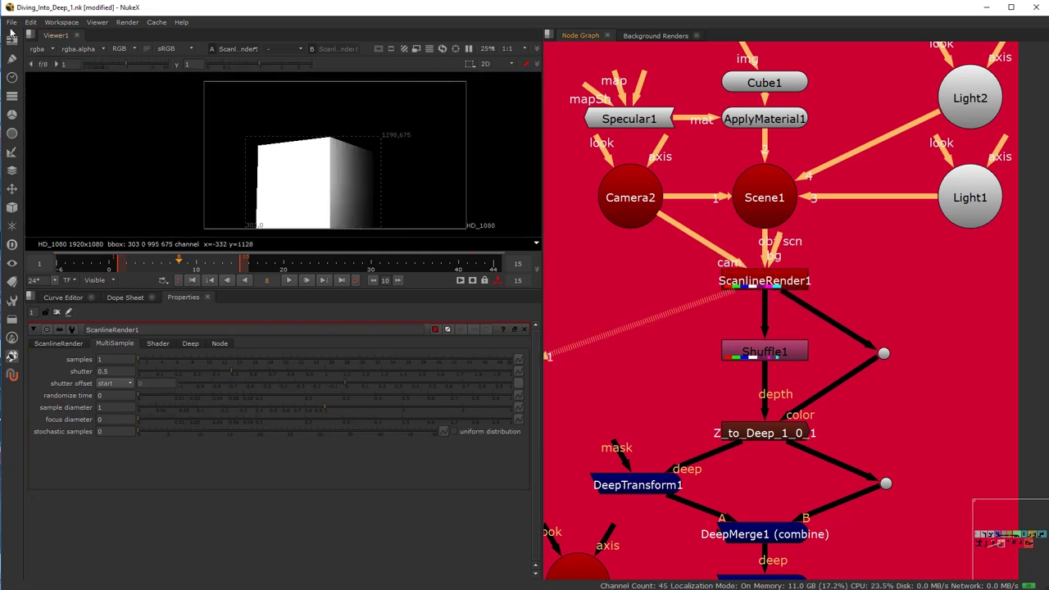
click(46, 51)
click(50, 98)
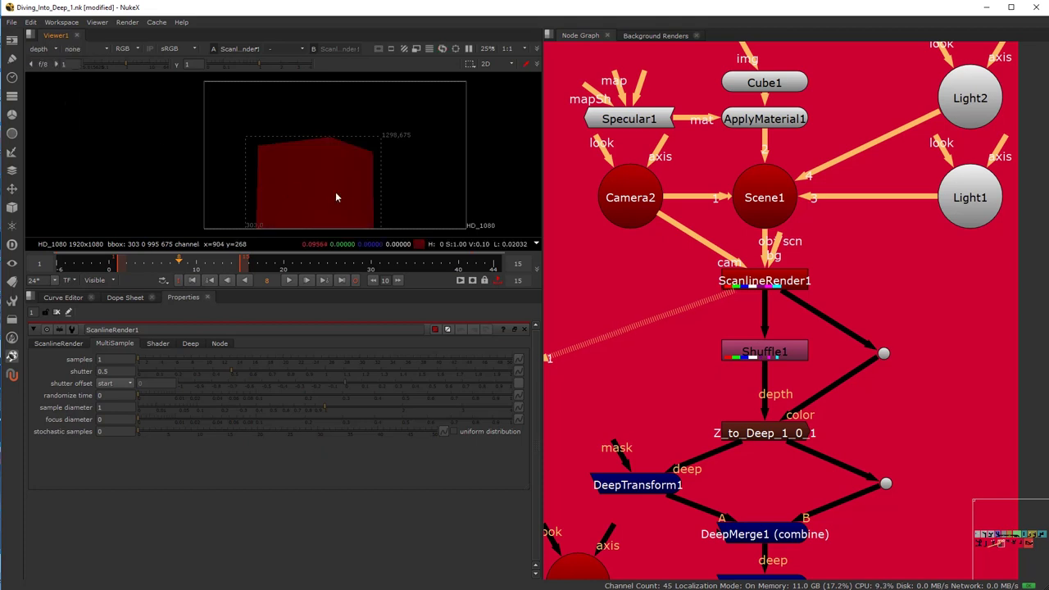
click(50, 50)
click(68, 79)
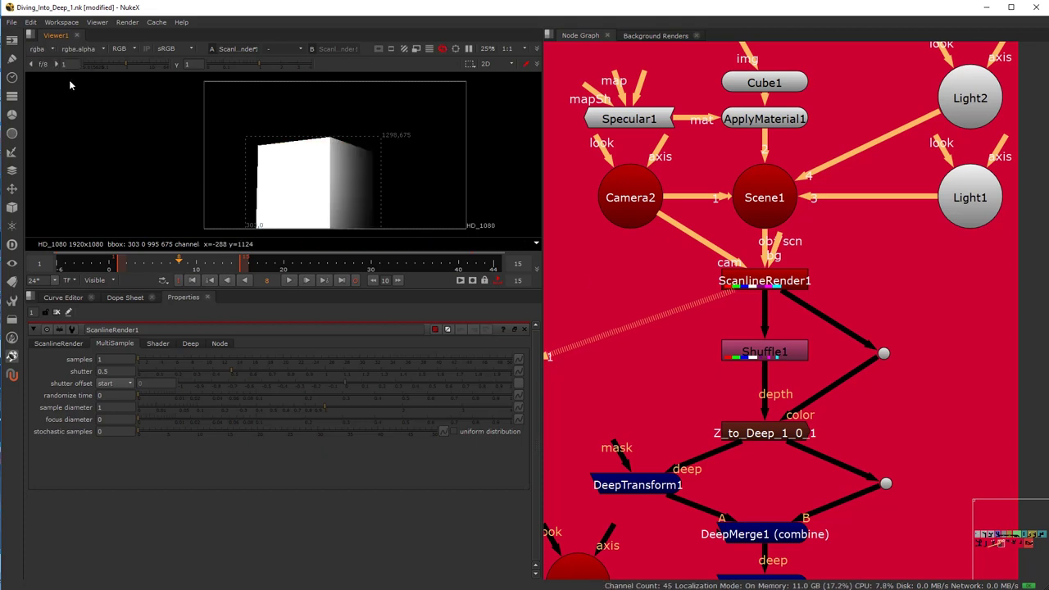
Step: View Shuffle1's output with its settings open
scroll(768, 368, down, 3)
scroll(801, 332, up, 3)
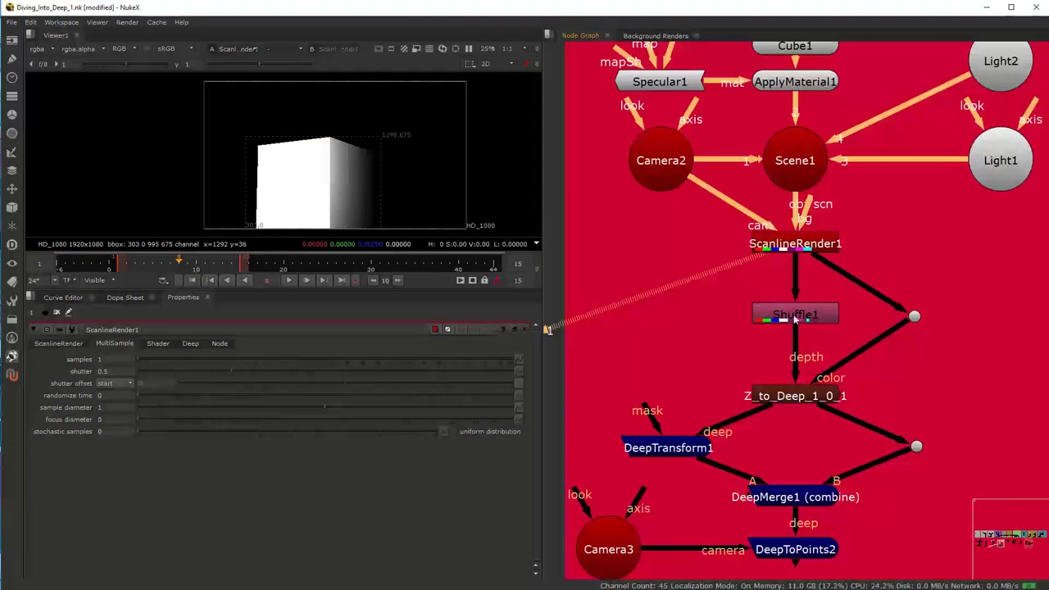
click(793, 315)
key(1)
double_click(793, 315)
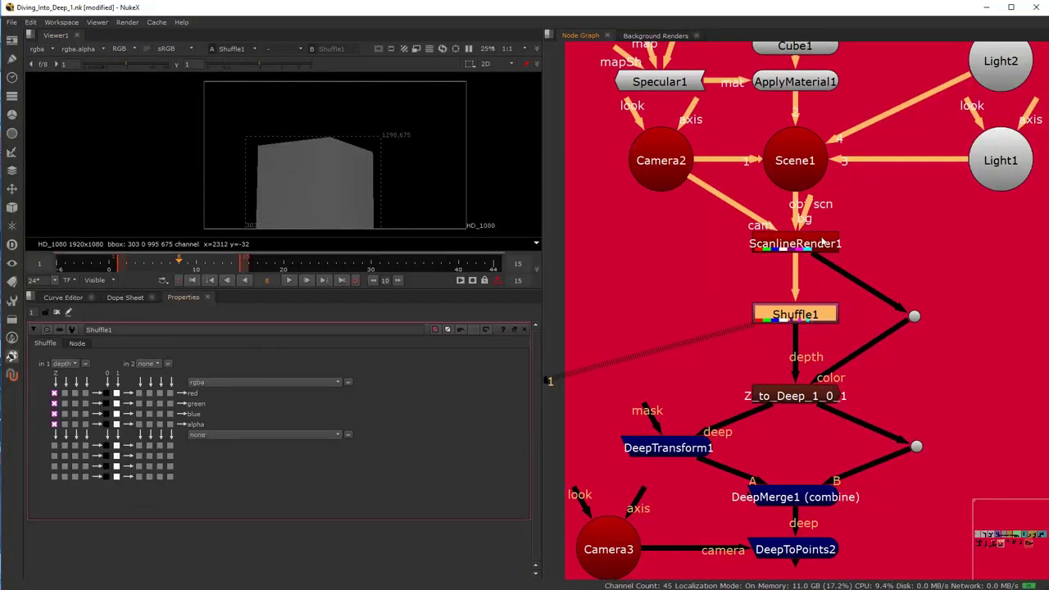
scroll(824, 393, up, 2)
Step: View Z_to_Deep_1_0_1's output with its settings open
click(779, 361)
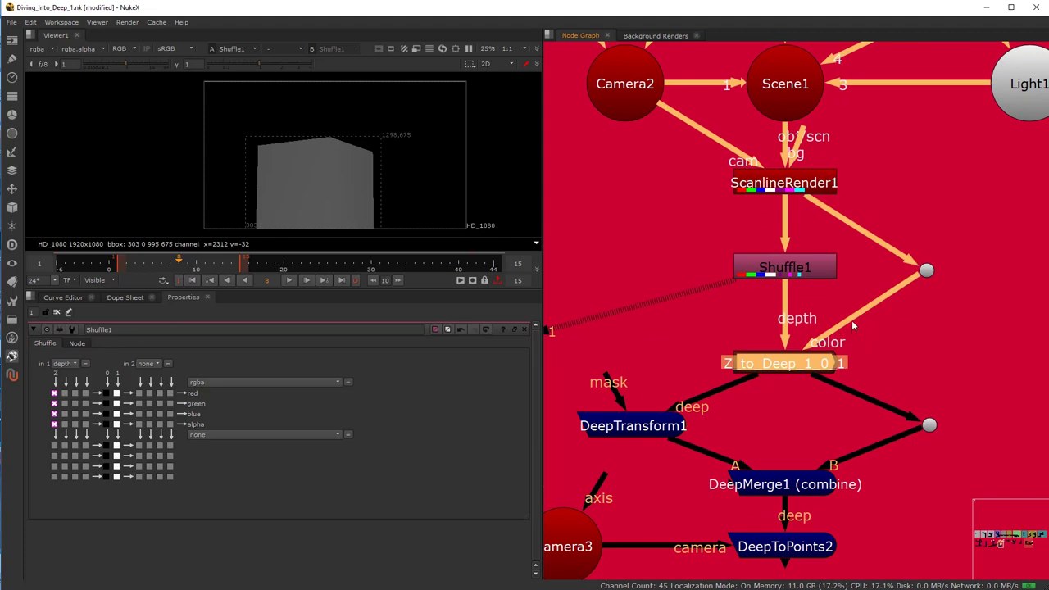
scroll(780, 361, up, 1)
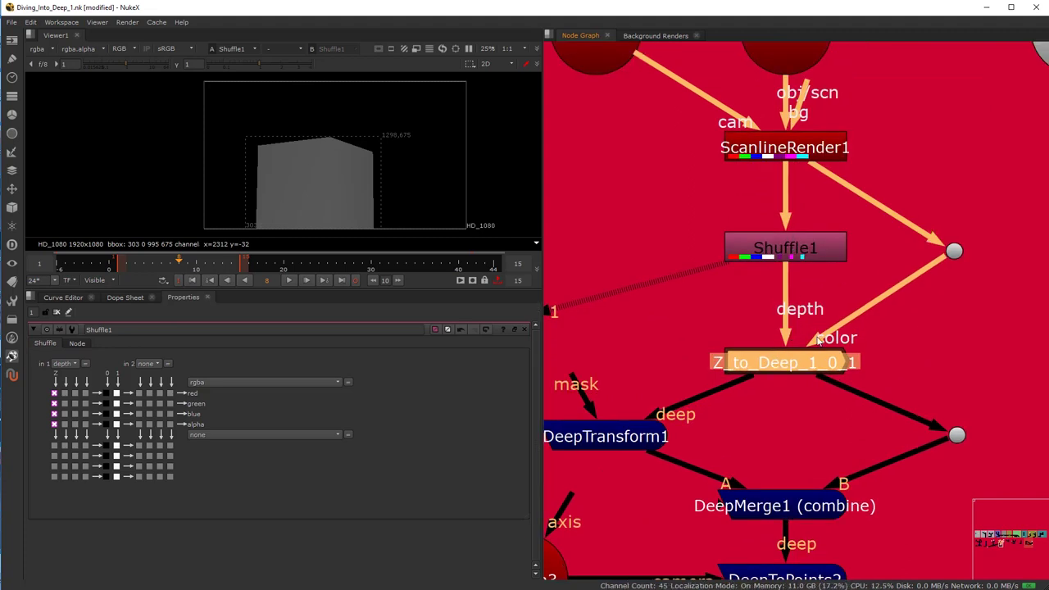
click(825, 162)
click(784, 363)
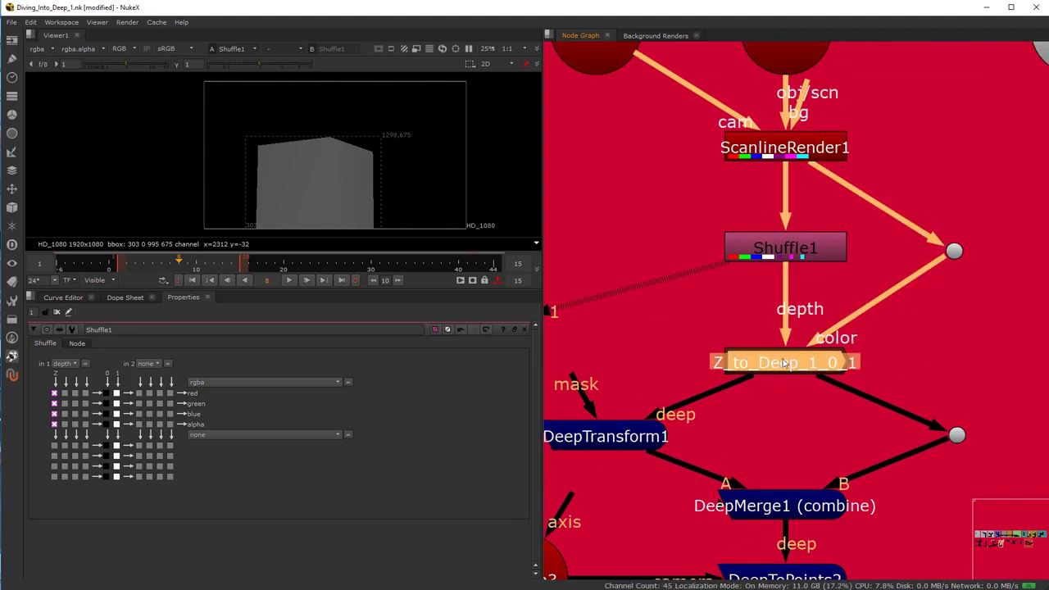
click(684, 356)
click(738, 362)
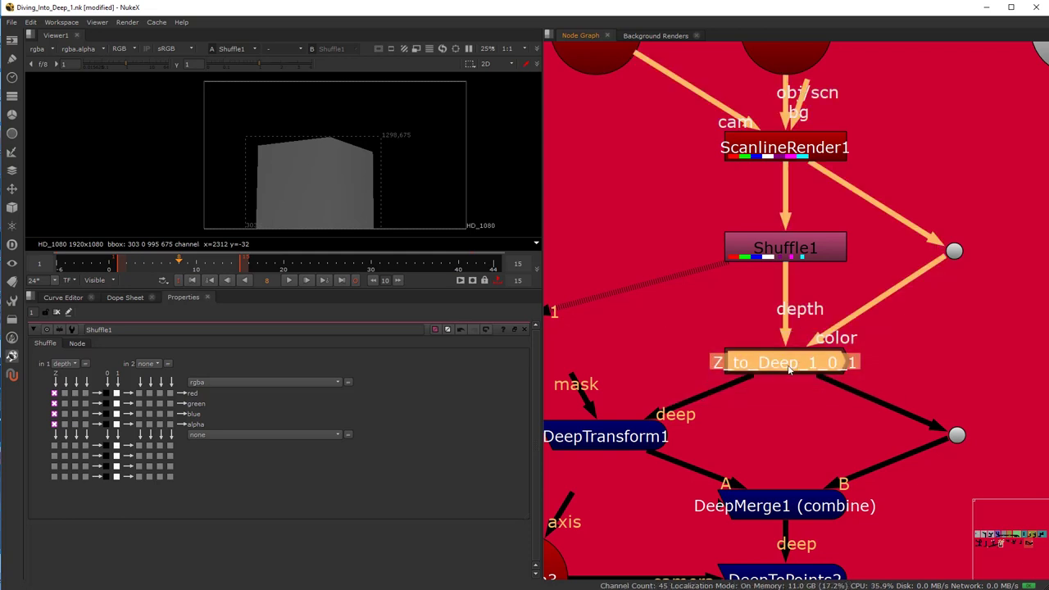
key(1)
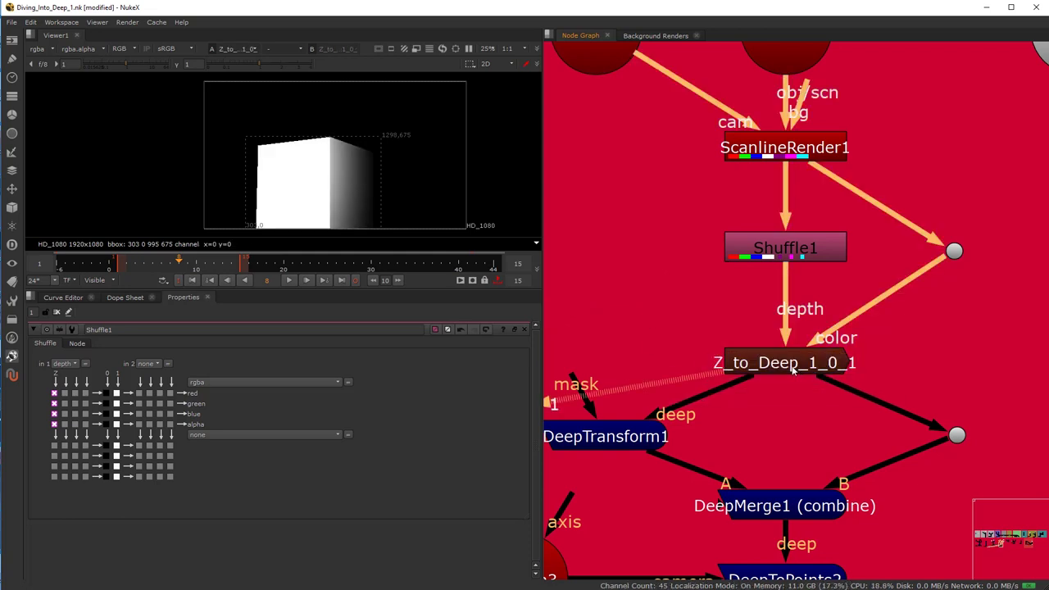
double_click(795, 367)
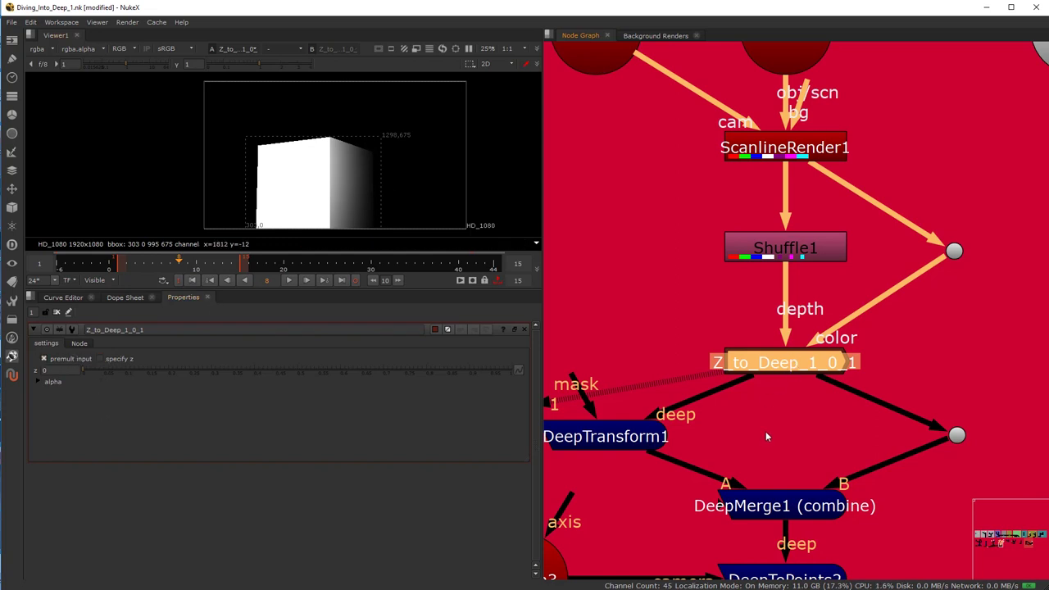
Step: View DeepTransform1's shifted cube, then DeepMerge1's two-cube result
drag(765, 436, 834, 401)
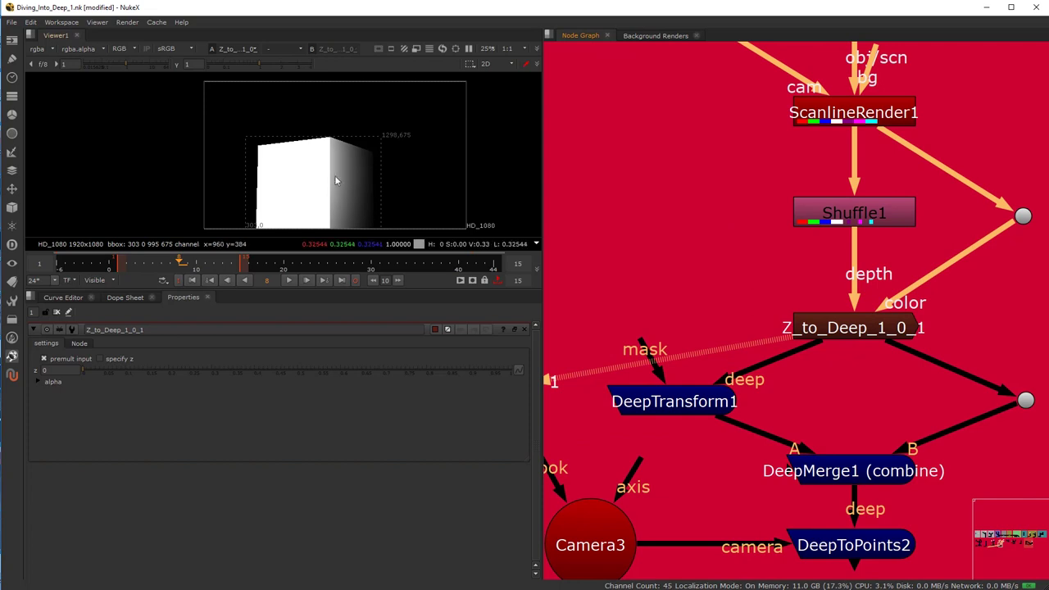
scroll(818, 395, down, 3)
scroll(704, 399, up, 1)
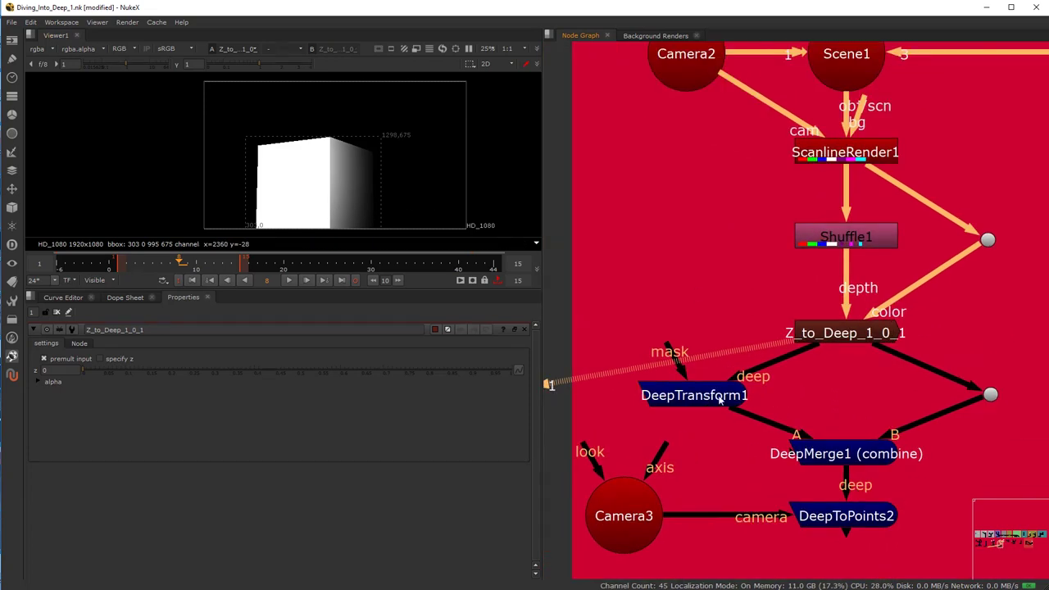
click(852, 331)
click(857, 452)
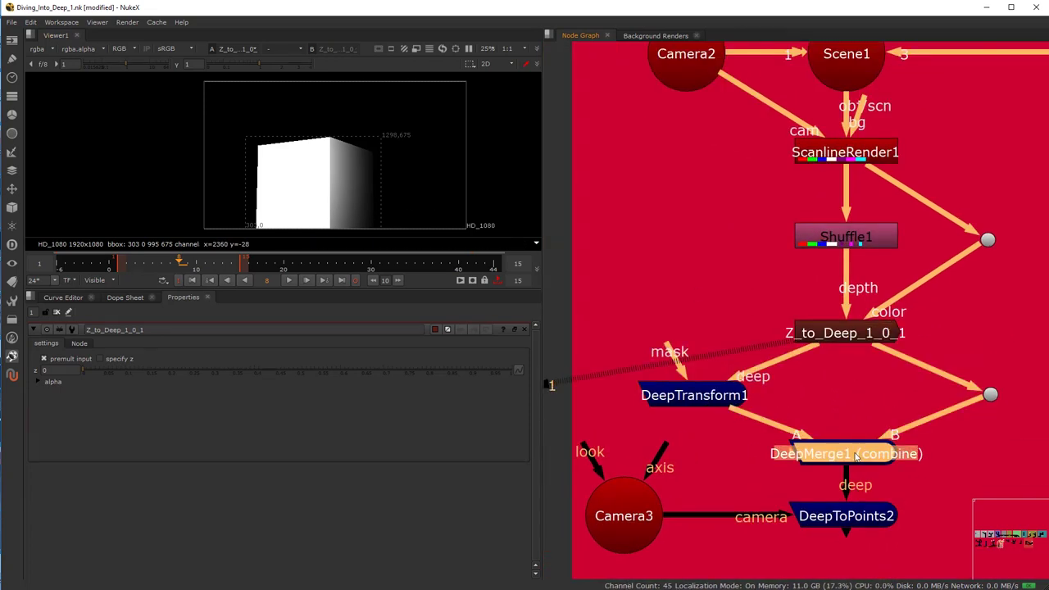
click(697, 403)
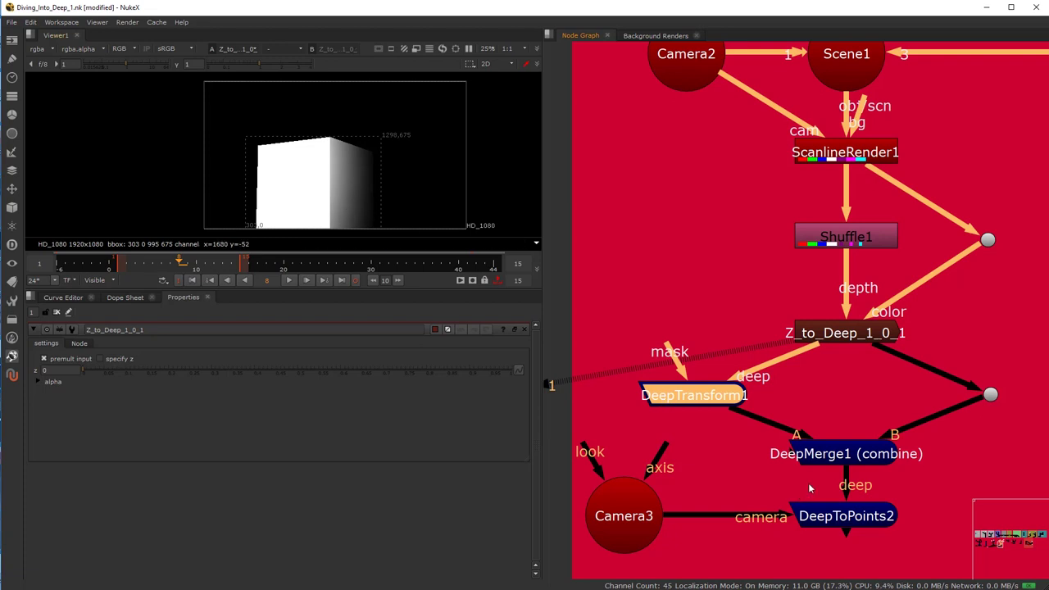
key(1)
click(850, 456)
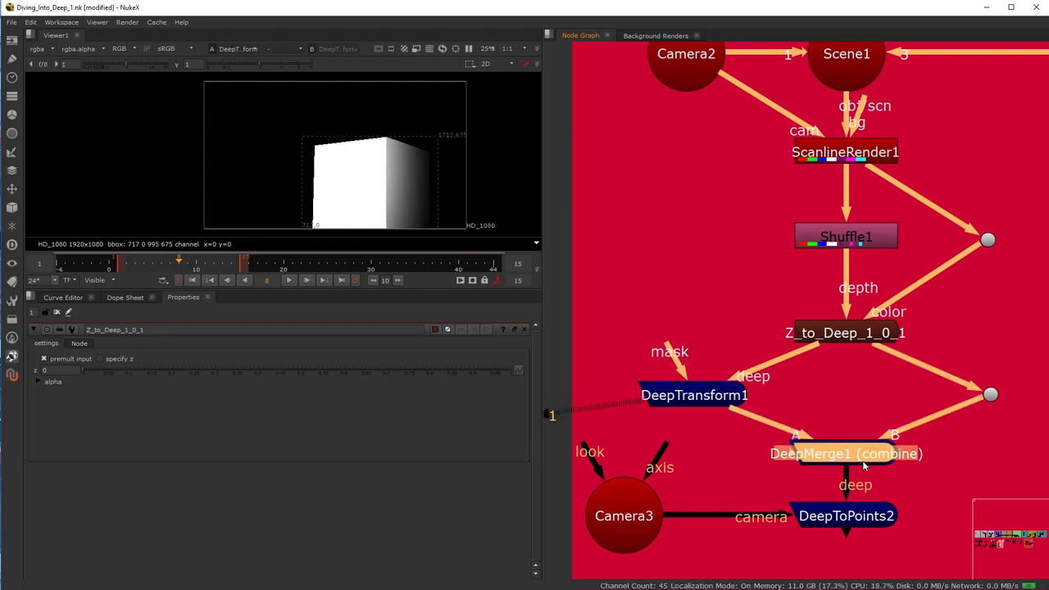
key(1)
click(834, 514)
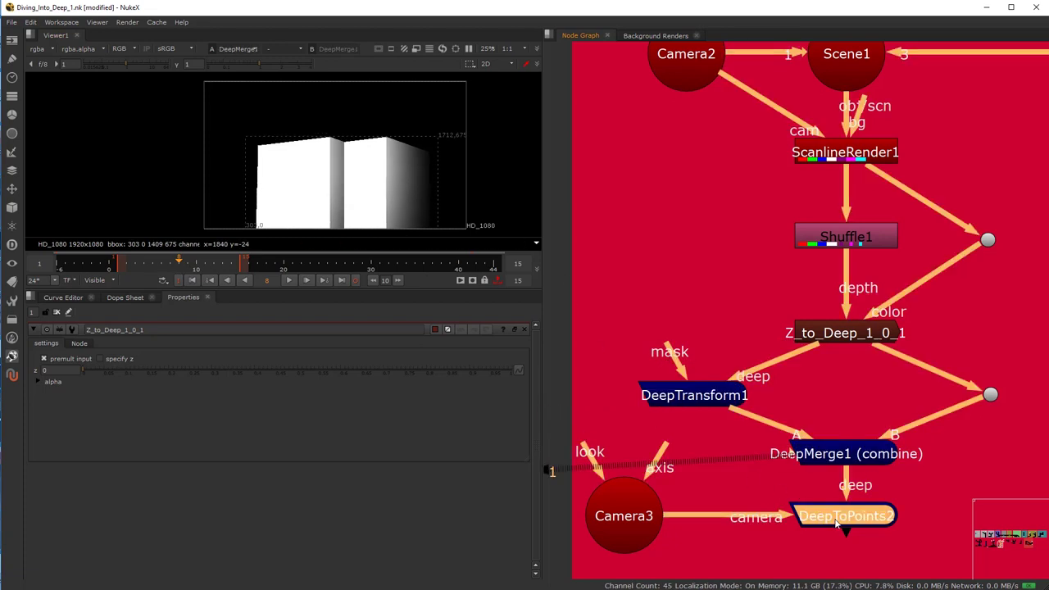
Step: View DeepToPoints2's point cloud and orbit around both merged cubes
key(1)
drag(316, 119, 208, 163)
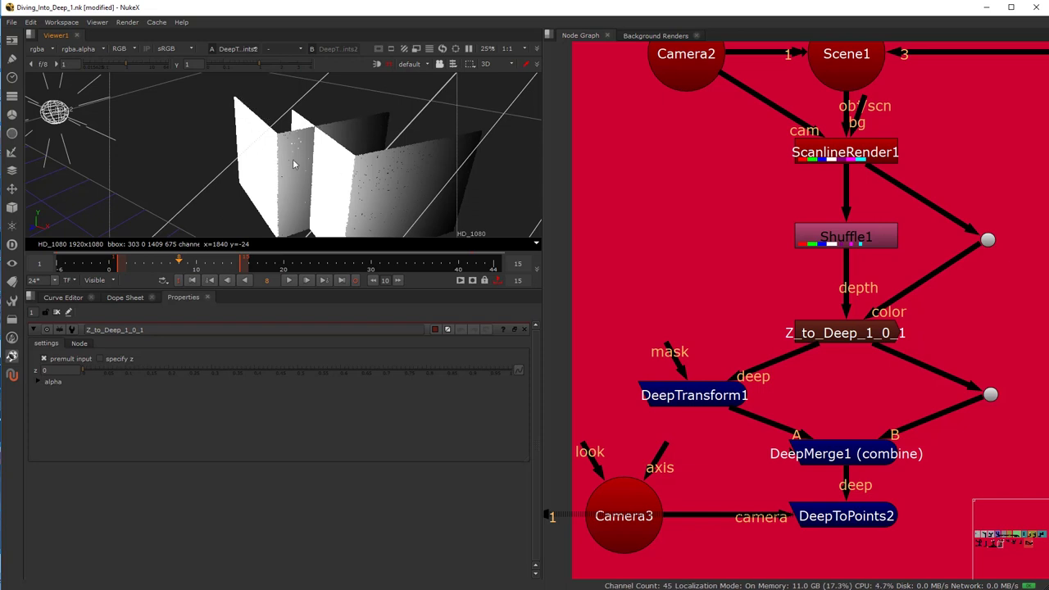
drag(389, 183, 285, 180)
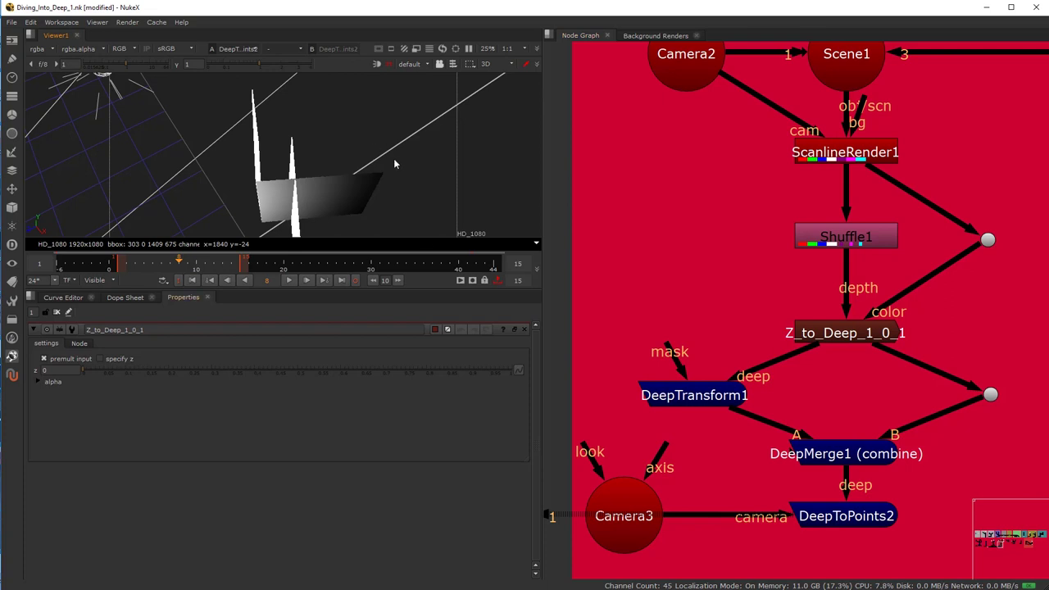
scroll(305, 190, up, 3)
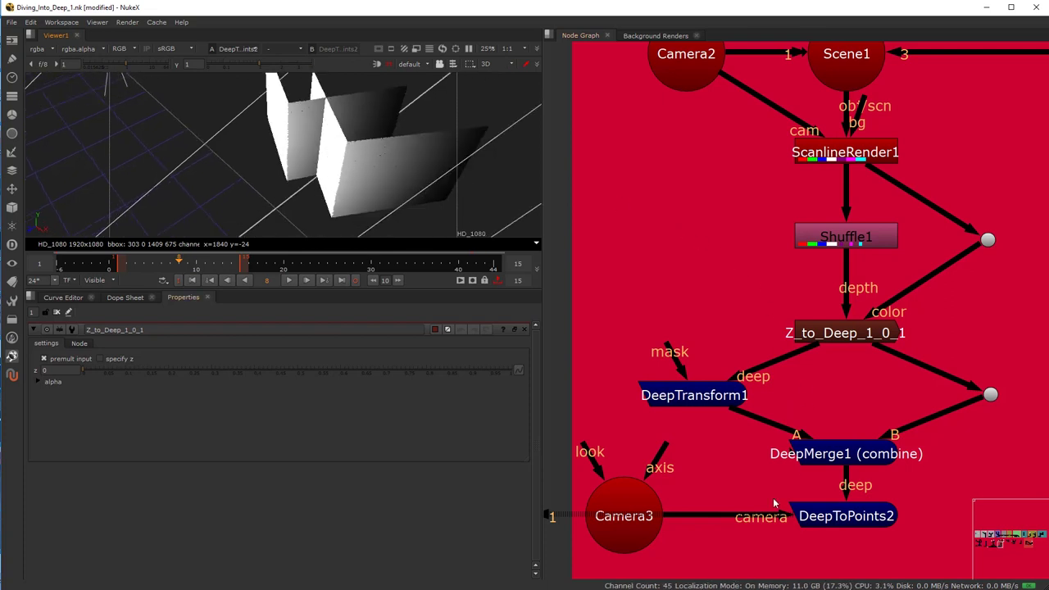
scroll(773, 497, down, 4)
scroll(698, 425, up, 4)
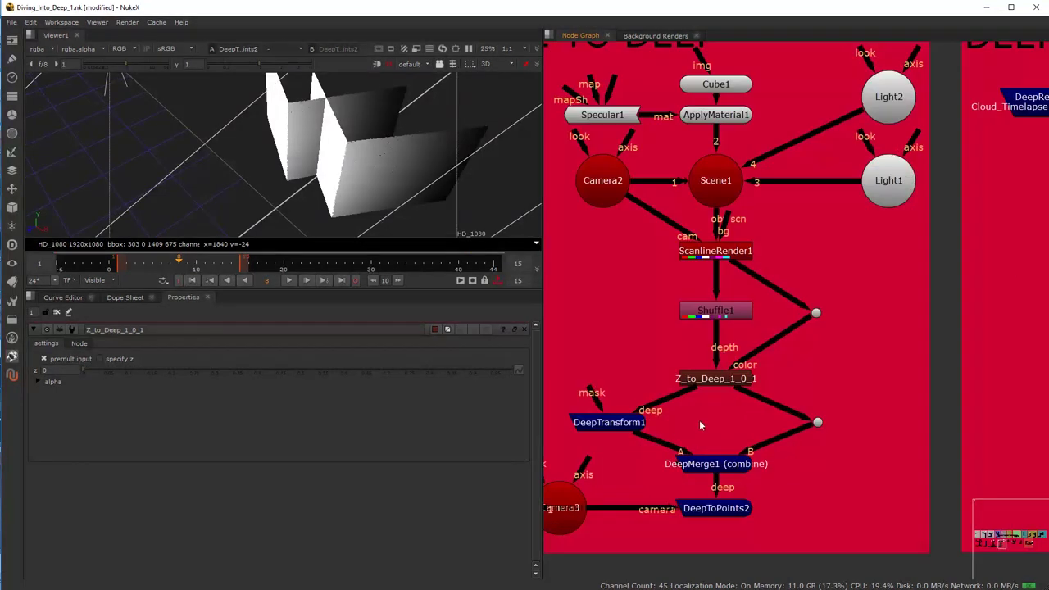
Step: Turn on specify z in Z_to_Deep_1_0_1 and raise z to 0.77
scroll(698, 420, up, 2)
ctrl+click(716, 377)
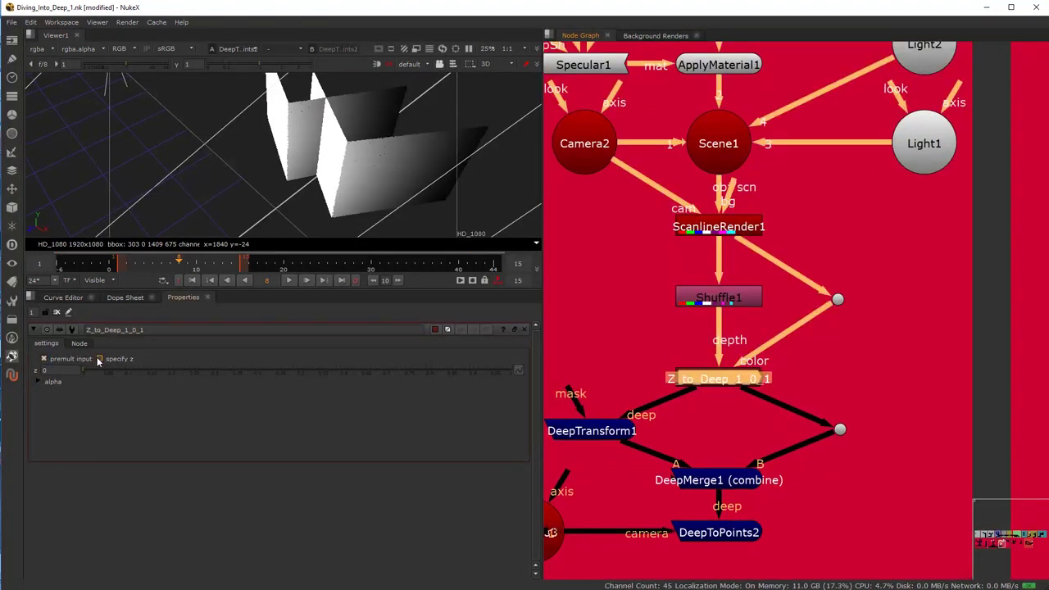
click(99, 360)
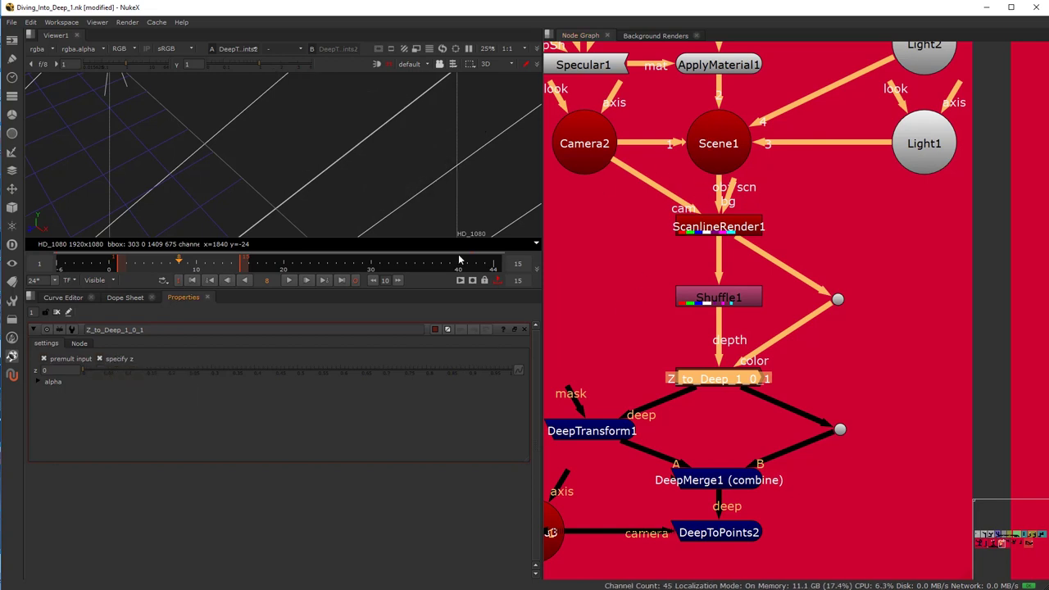
drag(164, 377, 413, 379)
drag(337, 227, 286, 248)
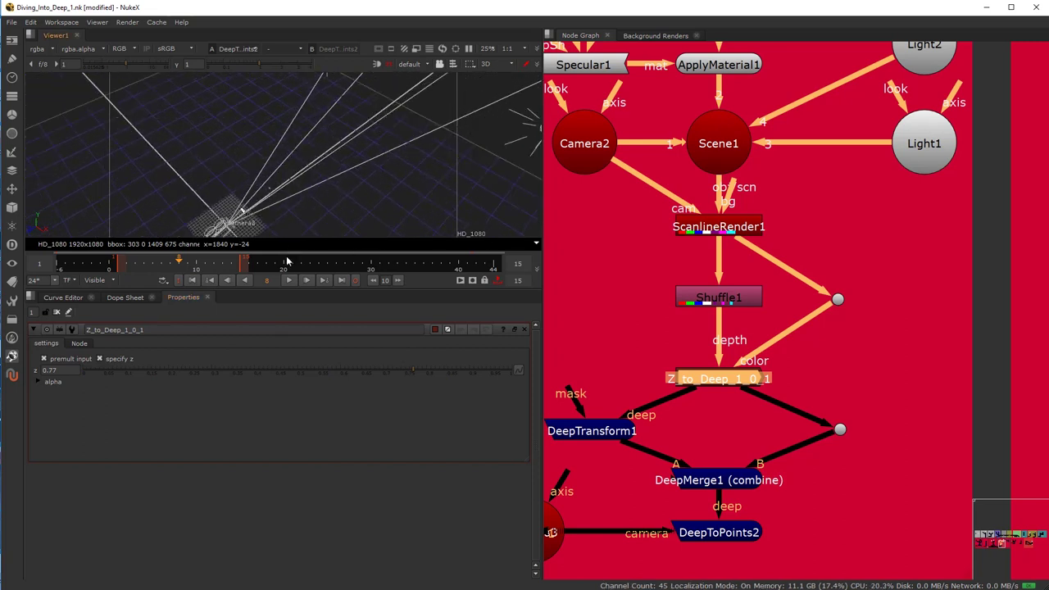
Step: Set the fixed z depth to 300 and orbit to check the card
click(53, 371)
text(300)
key(Return)
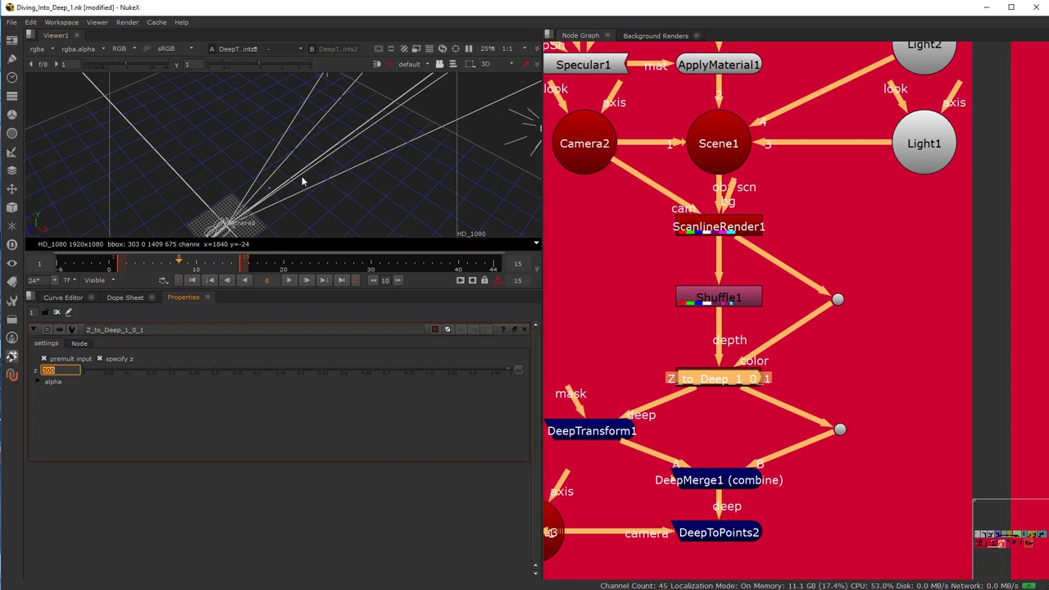
scroll(304, 179, down, 5)
drag(295, 259, 304, 81)
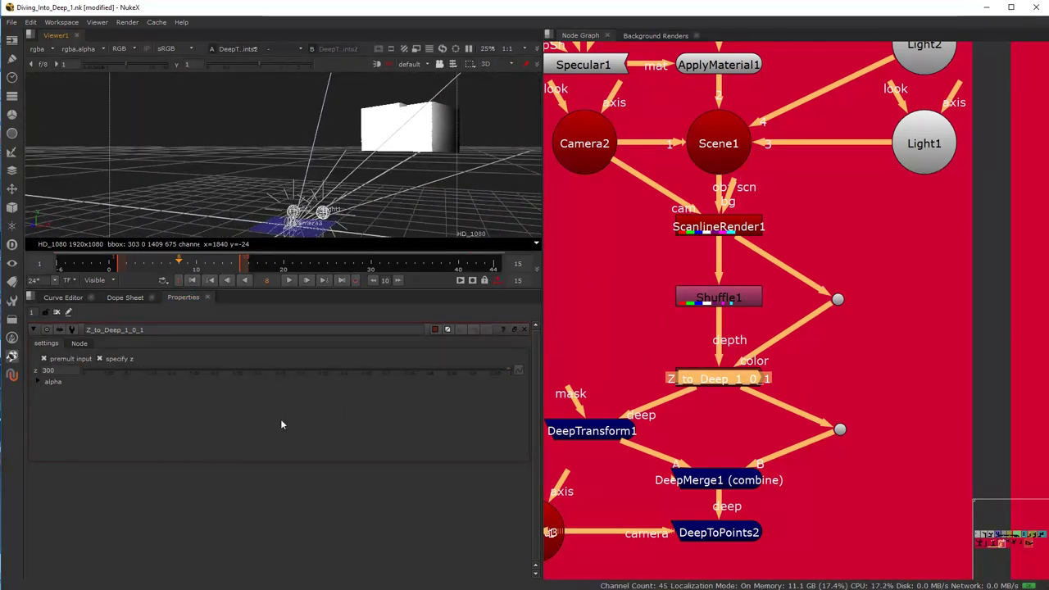
Step: Change z to 200, then untick specify z to use the depth channel again
click(59, 370)
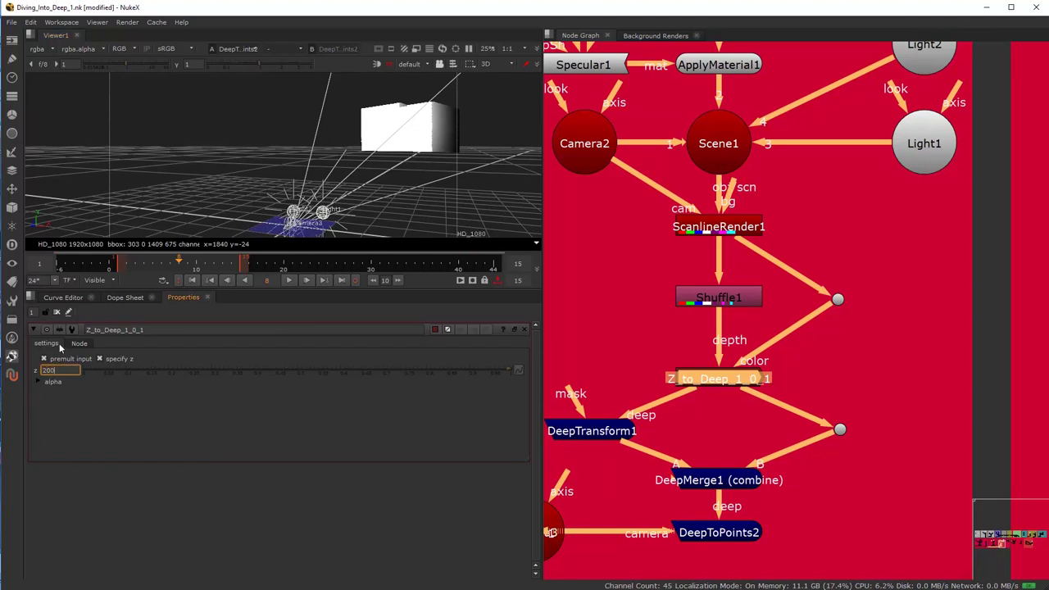
key(Return)
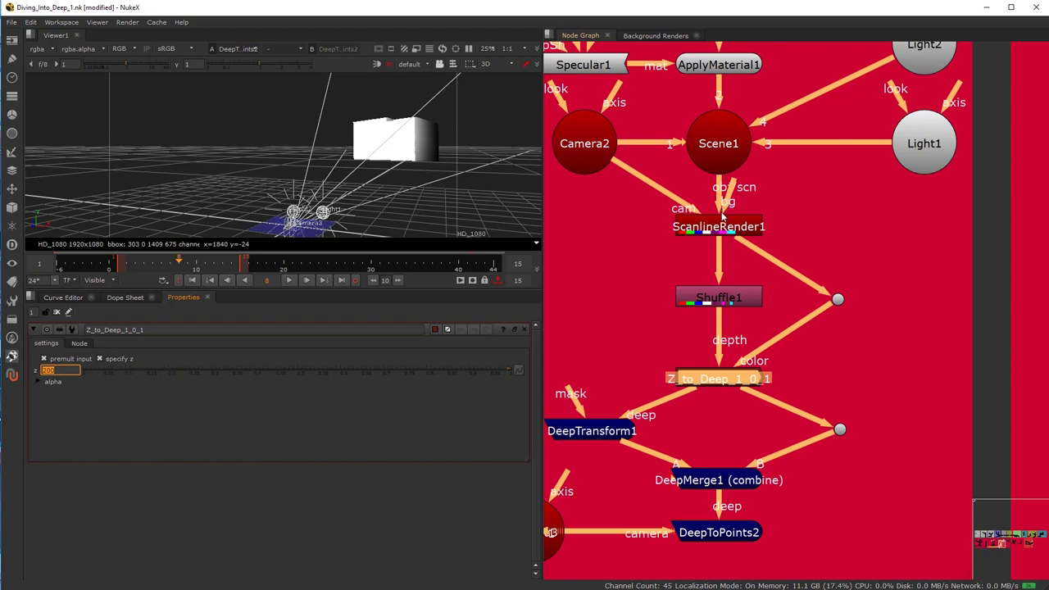
click(100, 359)
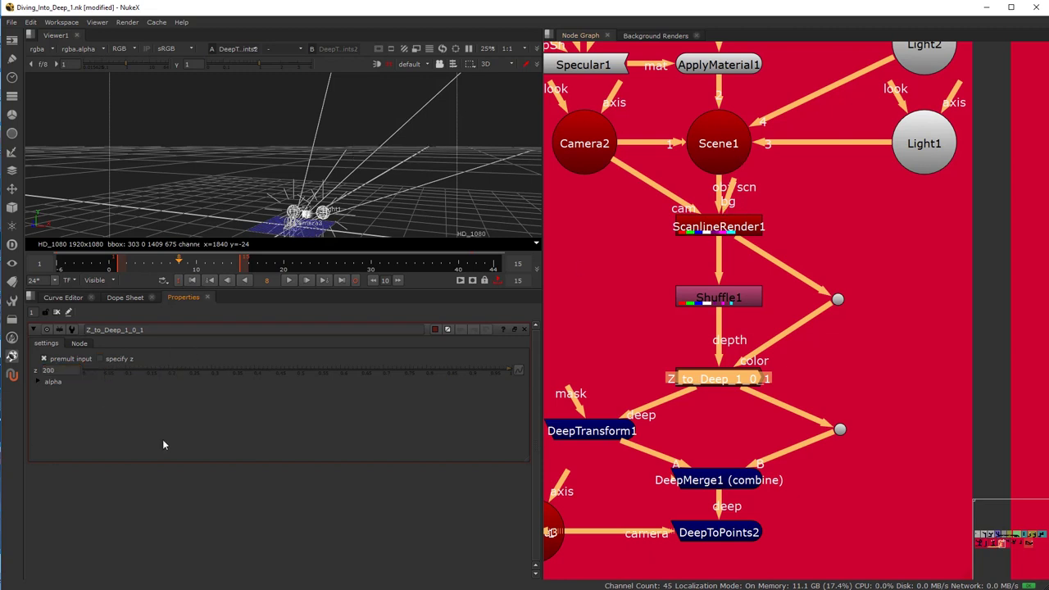
drag(271, 188, 377, 176)
scroll(800, 401, down, 5)
Step: View DeepRead11, DeepRead12 and then D_DeepCopyBBox's cropped cloud in turn
scroll(769, 405, up, 3)
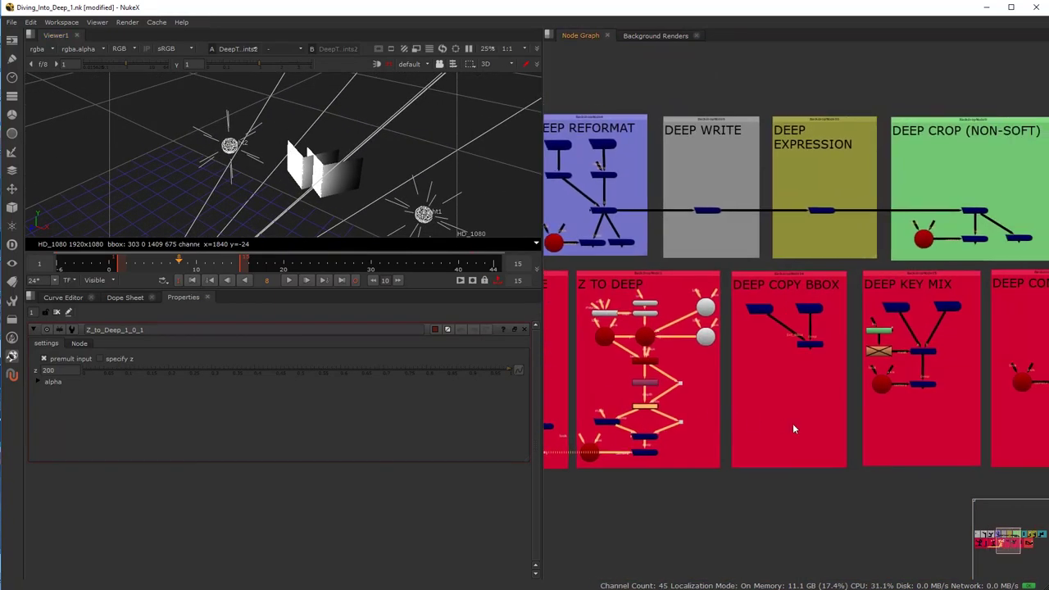
scroll(788, 400, up, 1)
scroll(808, 296, up, 3)
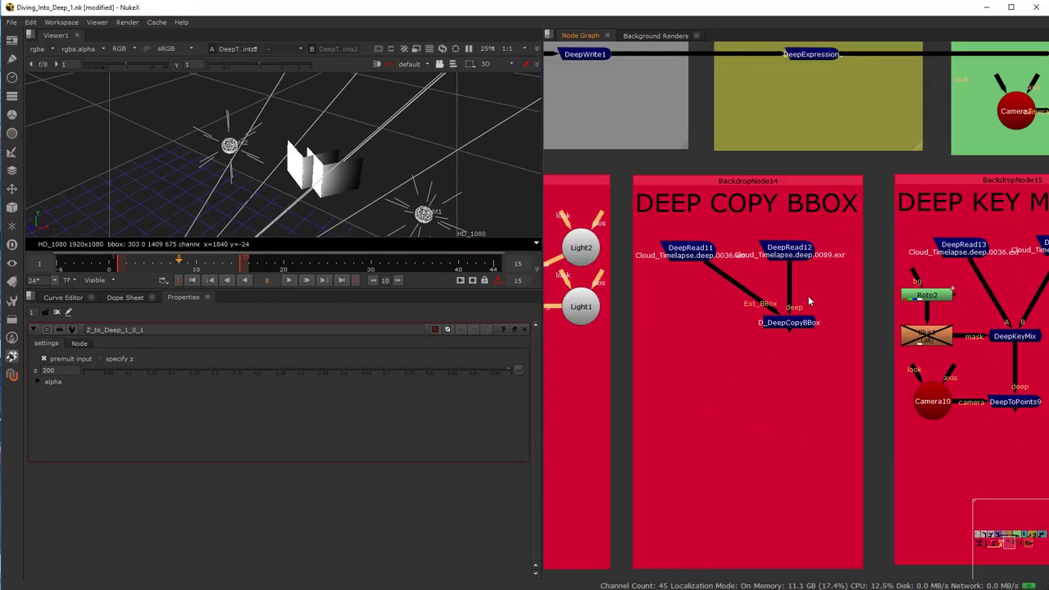
scroll(753, 252, up, 2)
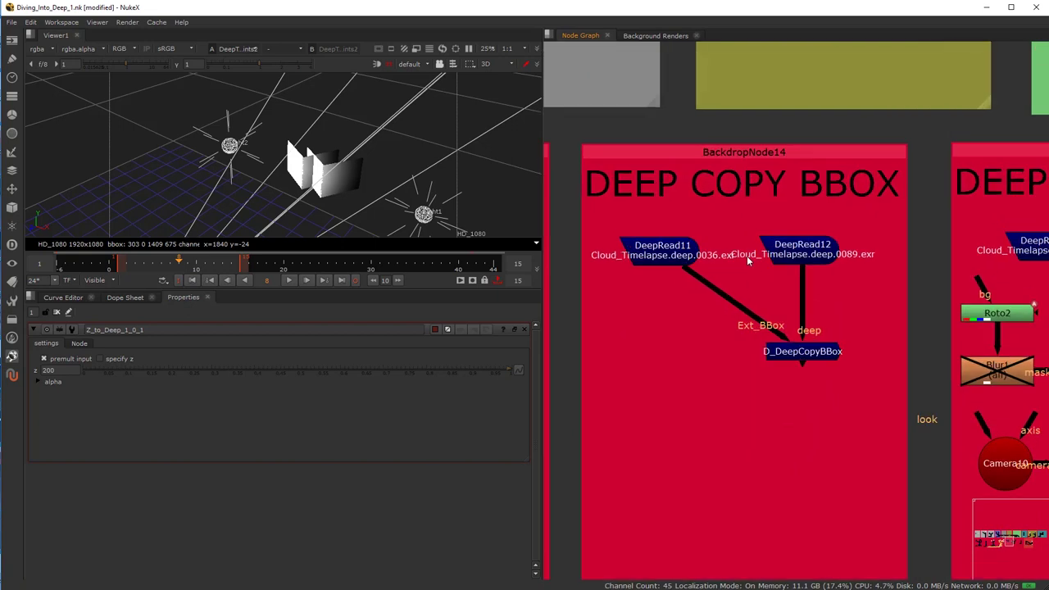
click(659, 260)
key(1)
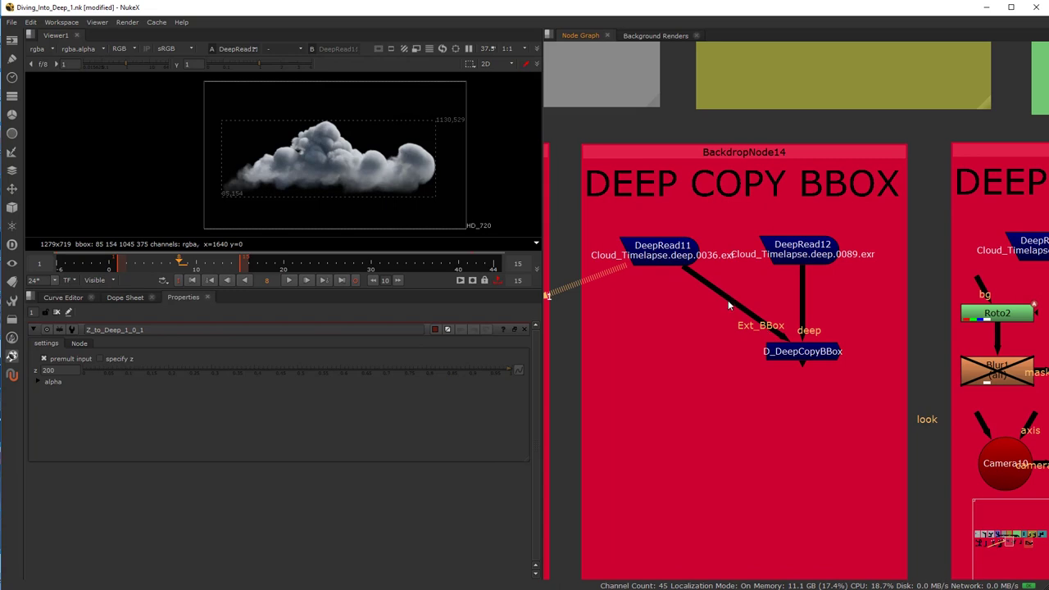
click(803, 260)
key(1)
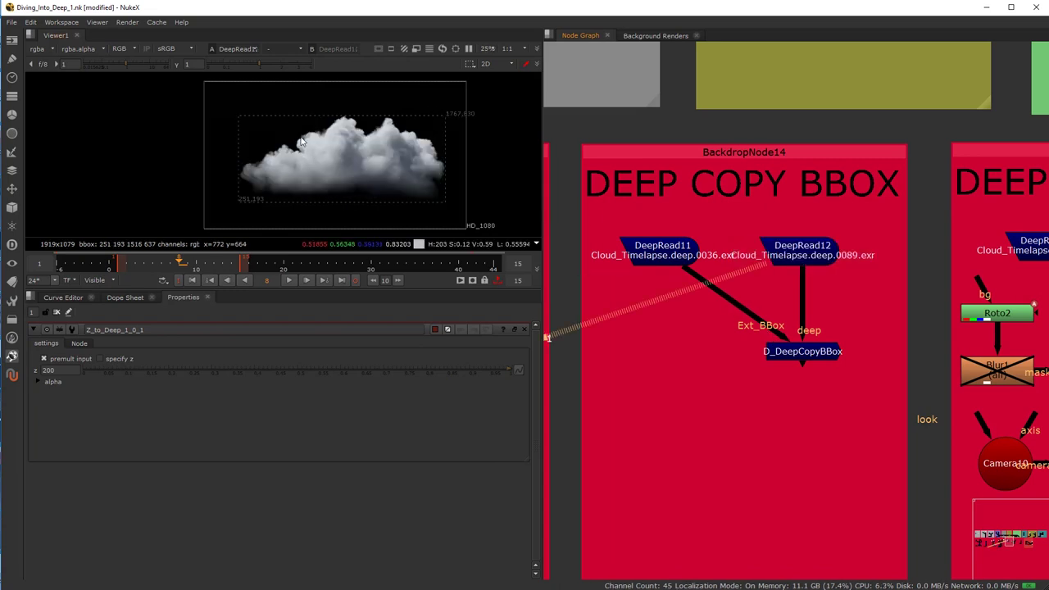
click(817, 357)
key(1)
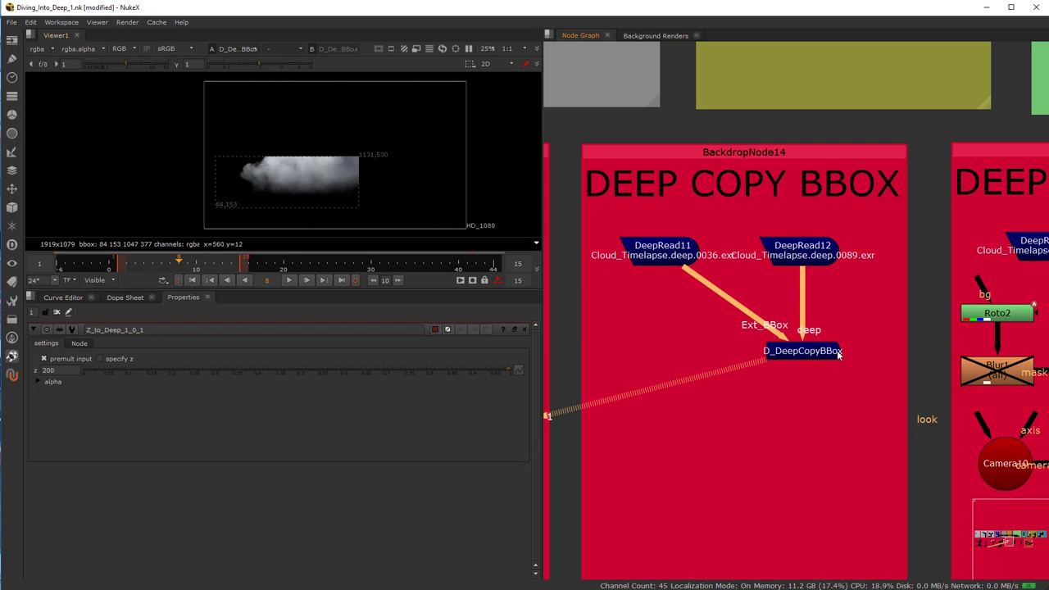
scroll(787, 447, down, 1)
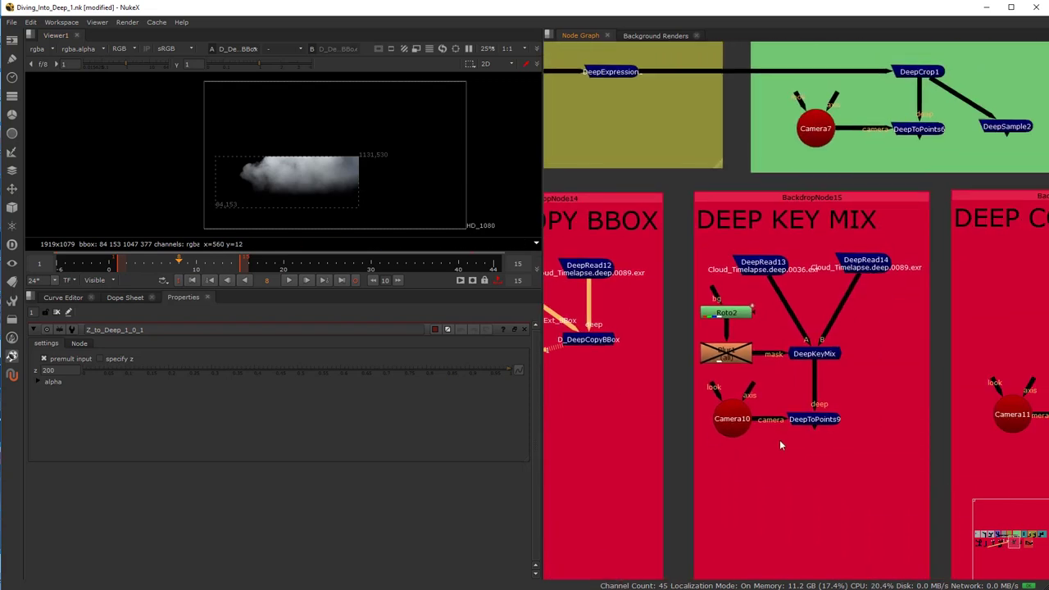
Step: View DeepRead13, DeepRead14 and the DeepKeyMix result in turn
scroll(809, 442, up, 3)
scroll(834, 245, up, 1)
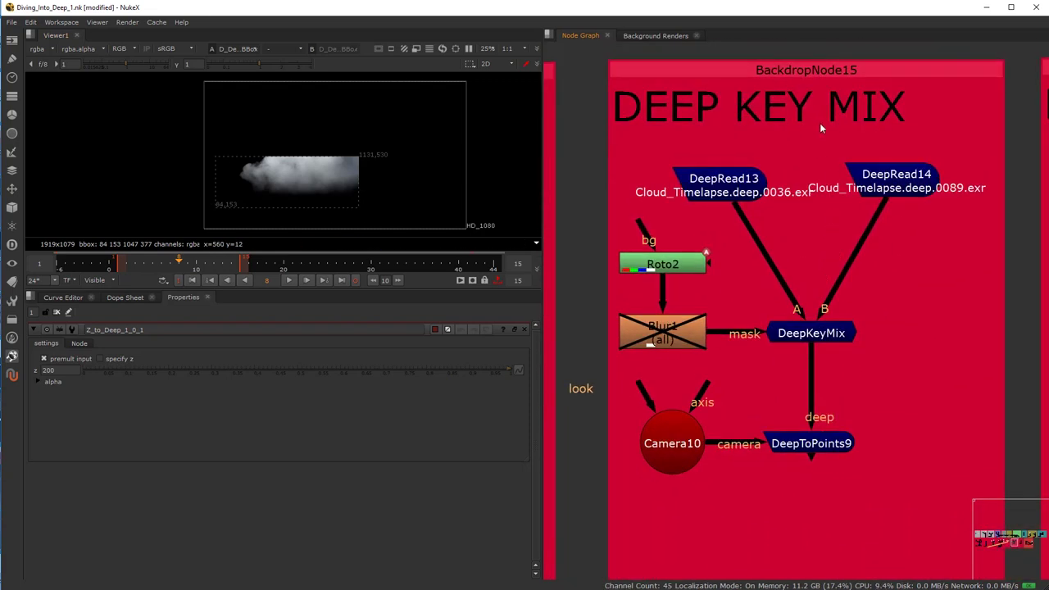
key(1)
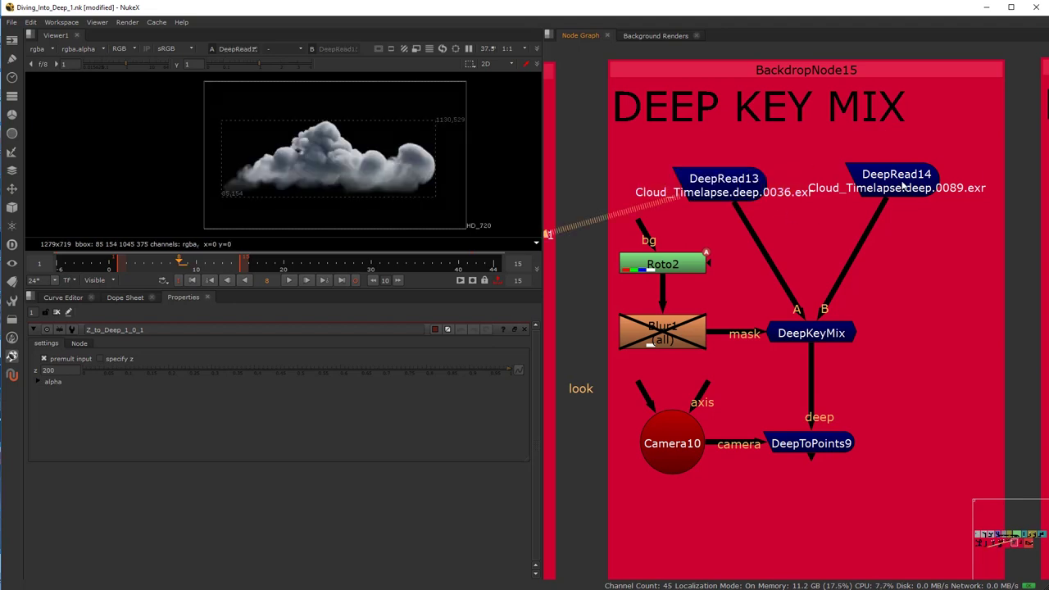
click(902, 187)
key(1)
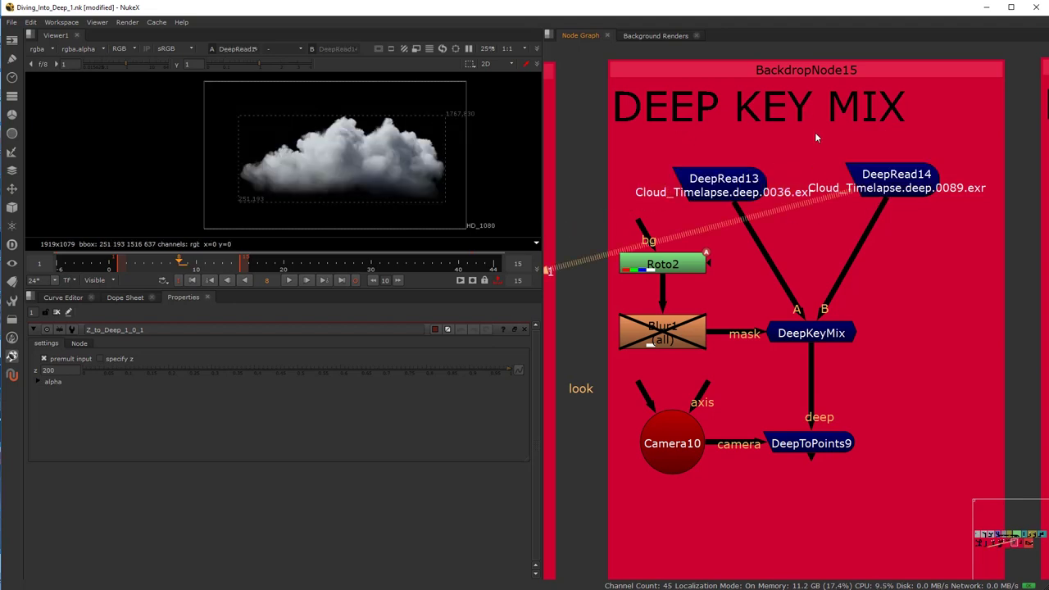
click(814, 341)
key(1)
Step: Orbit DeepToPoints9's 3D point cloud, maximising the viewer to reveal Camera10
click(668, 268)
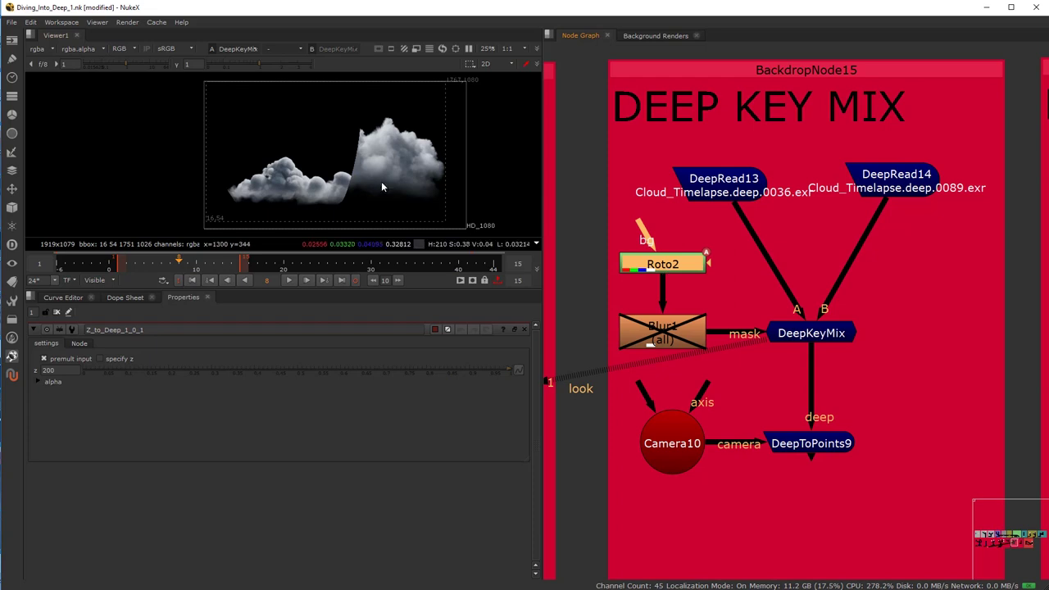
click(807, 450)
key(1)
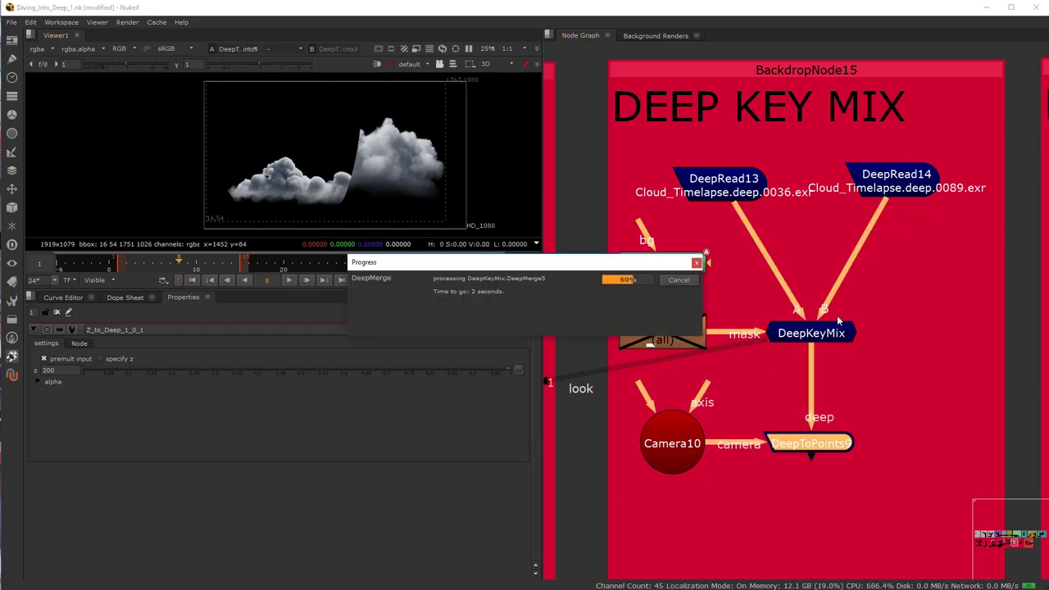
drag(319, 215, 283, 203)
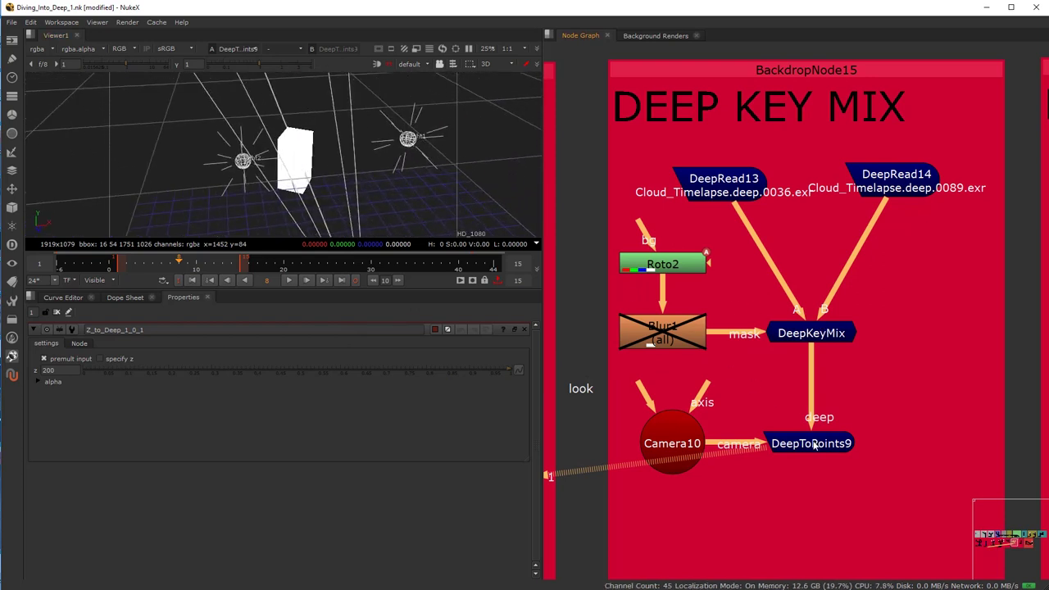
mouse_move(379, 205)
mouse_down()
mouse_move(377, 175)
mouse_move(369, 211)
mouse_move(365, 197)
mouse_up()
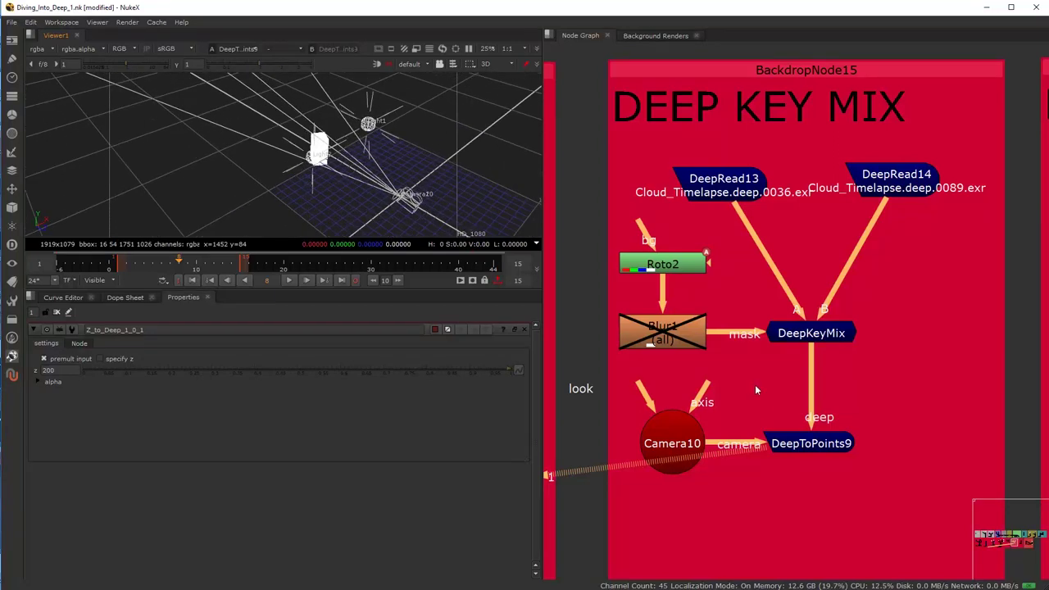
double_click(819, 446)
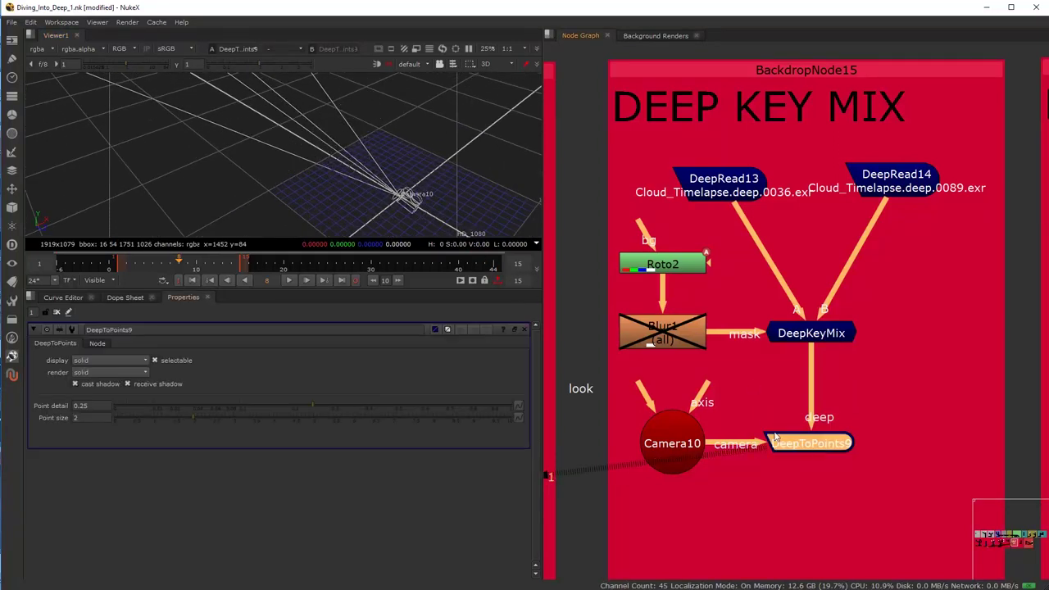
scroll(235, 157, down, 5)
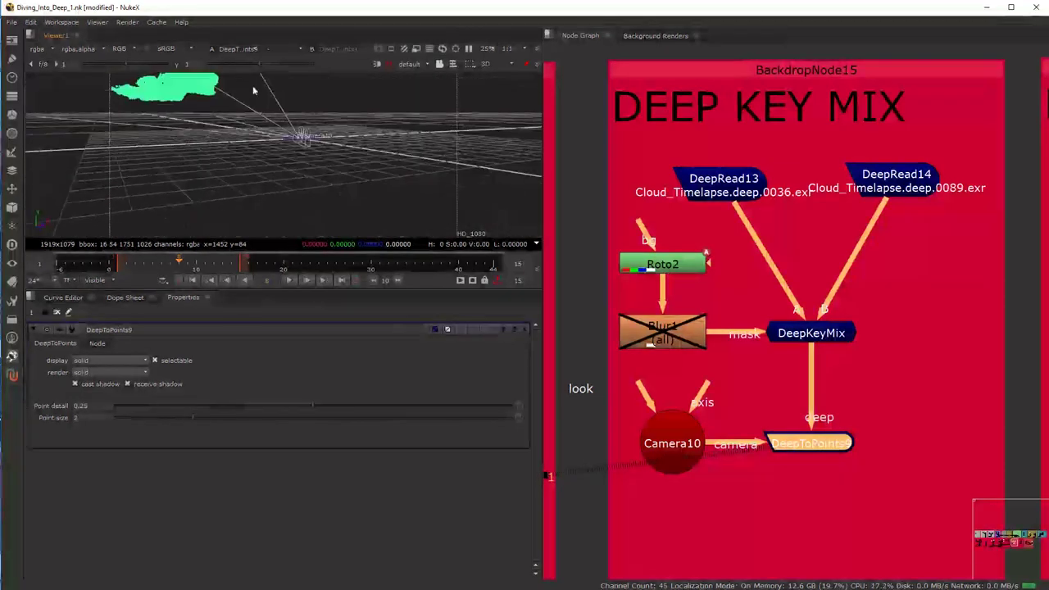
drag(237, 164, 307, 127)
click(244, 207)
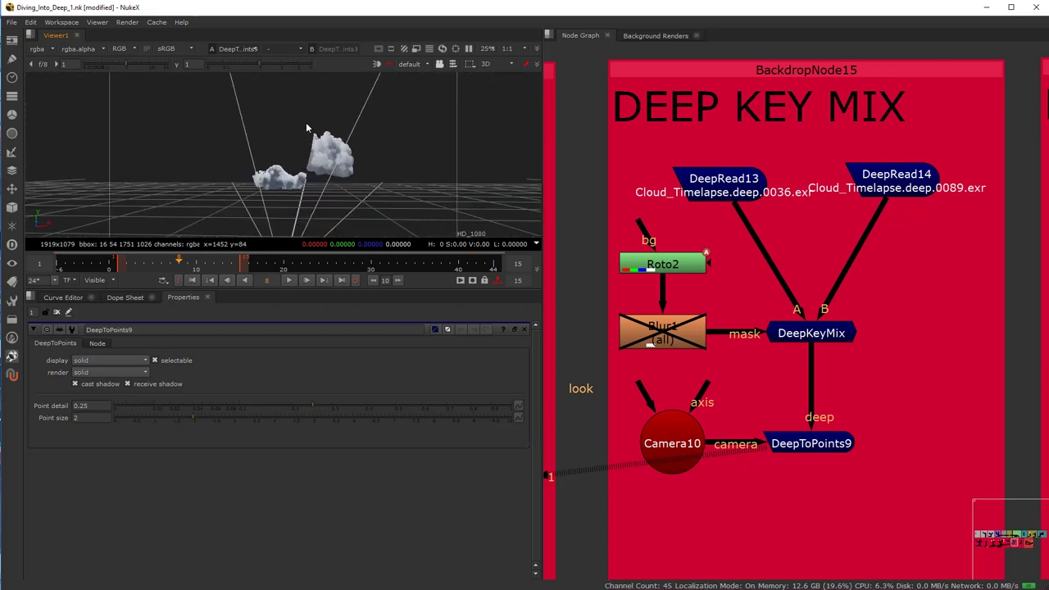
key(space)
drag(318, 197, 469, 332)
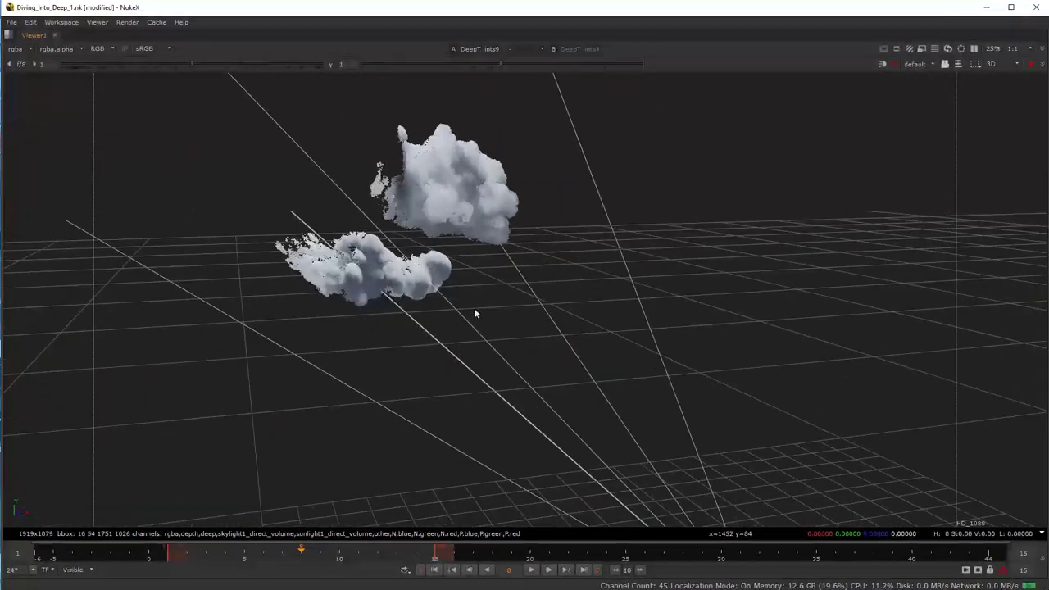
key(space)
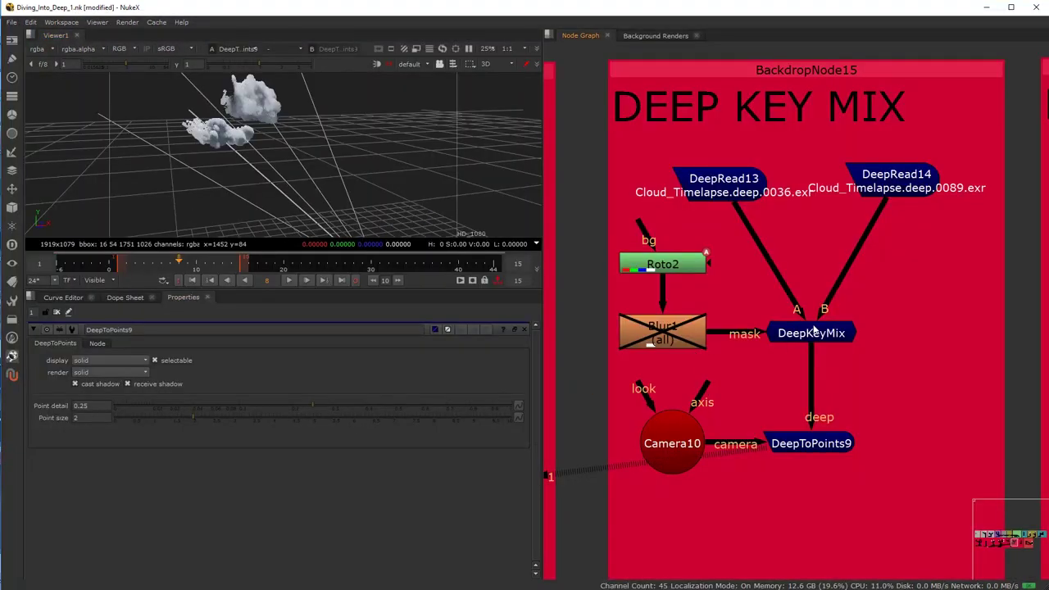
Step: View DeepKeyMix in 2D, then view Roto2's mask shape with its settings open
click(782, 332)
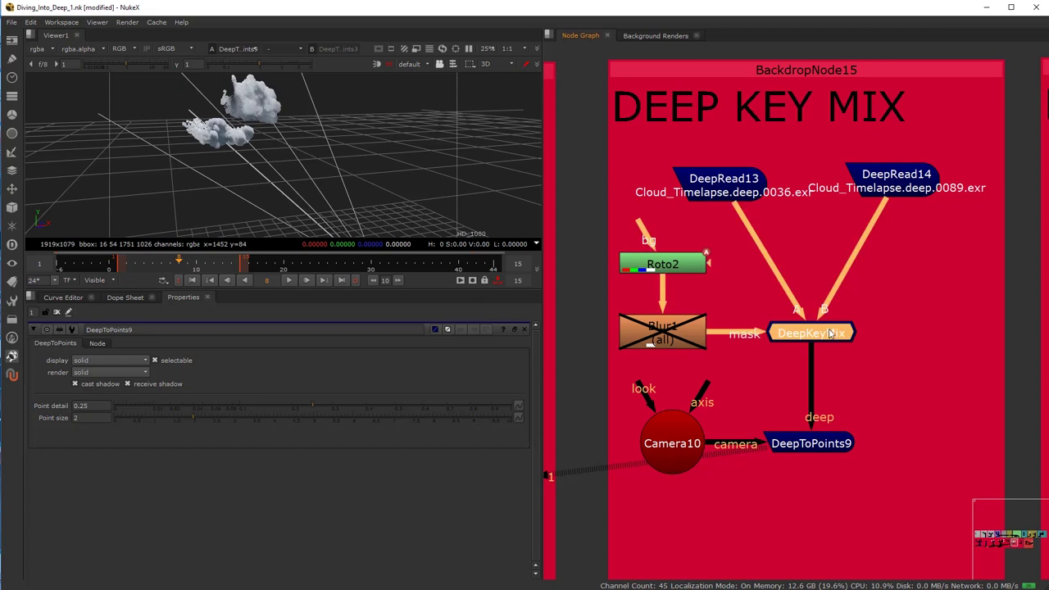
key(1)
click(682, 336)
click(676, 274)
double_click(676, 274)
key(1)
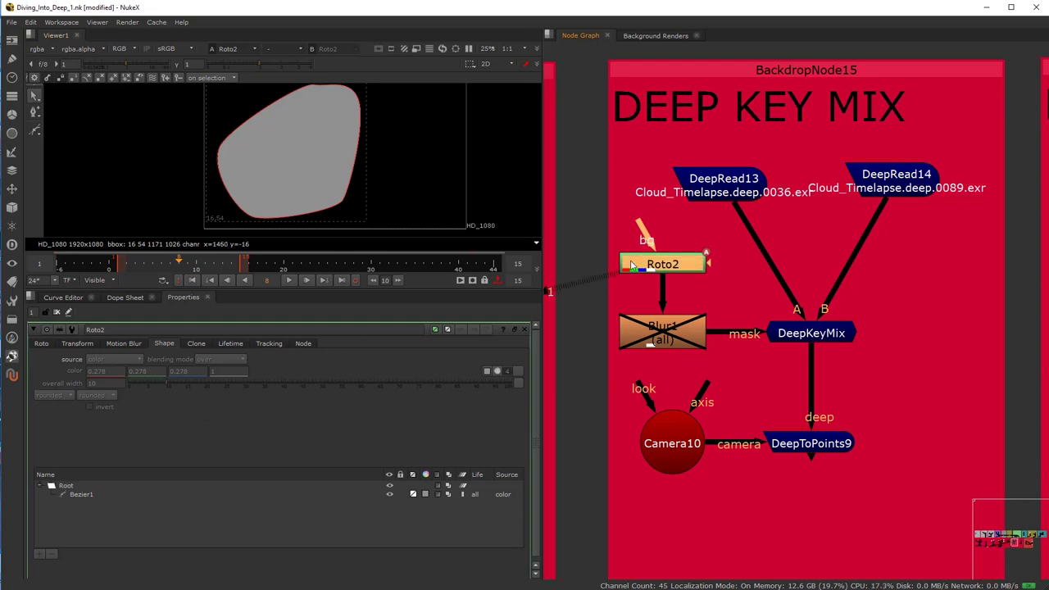
Step: Check Bezier1's colour and alpha in Roto2, then view DeepKeyMix with its settings open
click(45, 345)
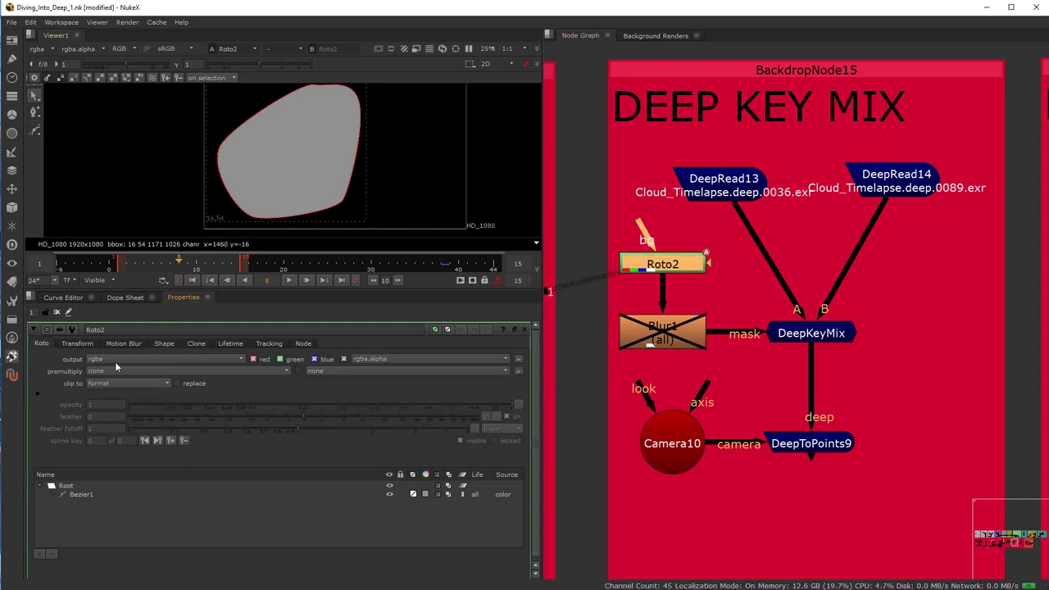
click(164, 343)
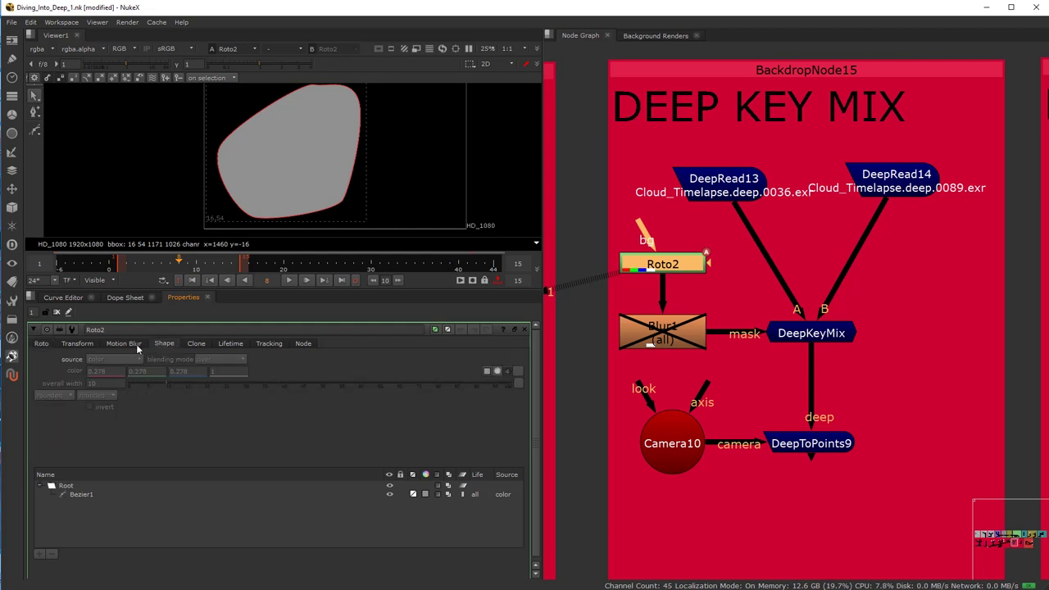
click(79, 494)
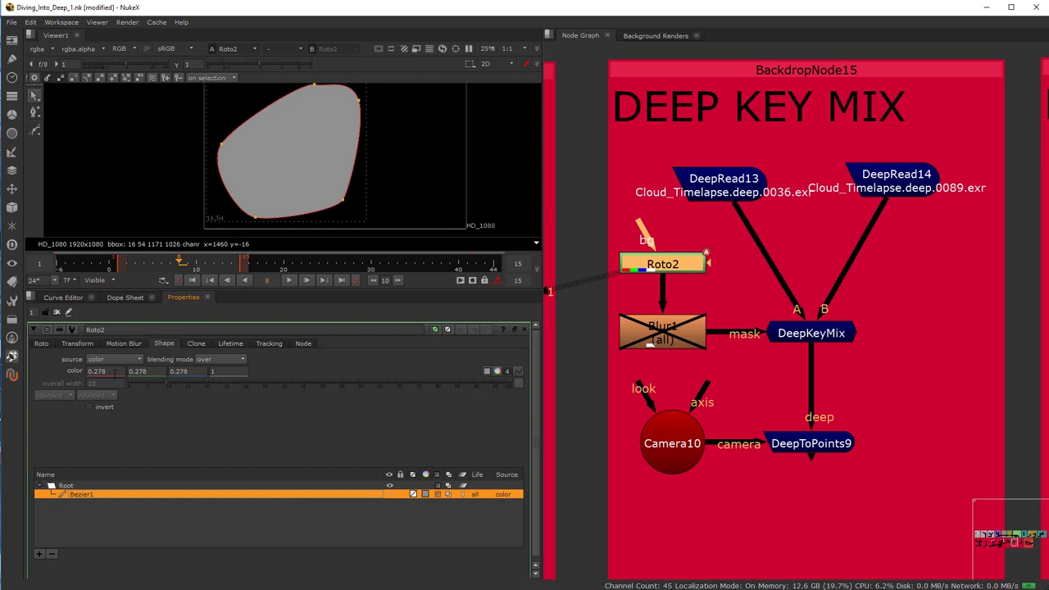
click(225, 371)
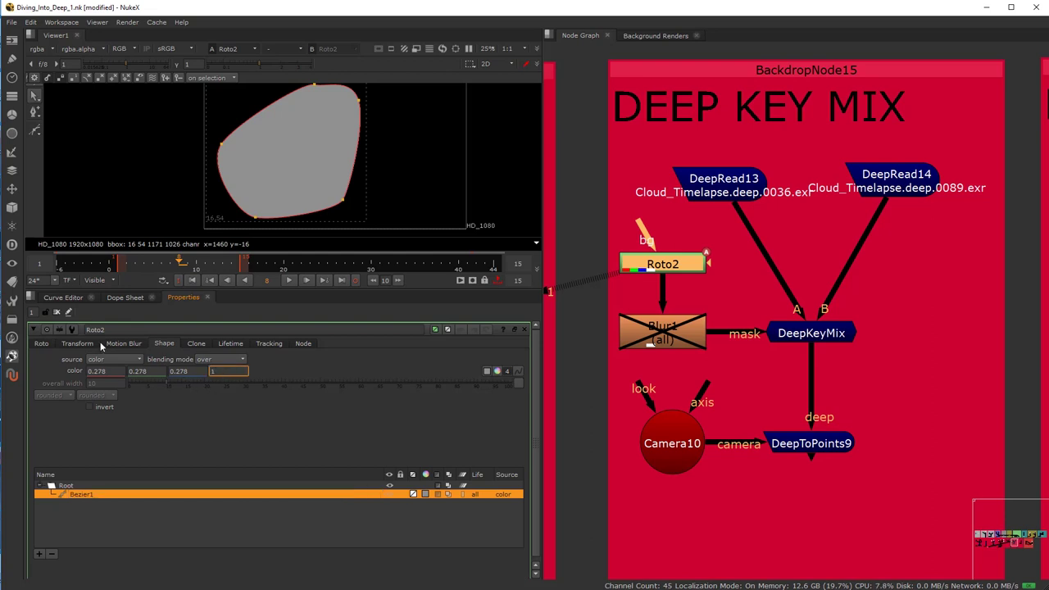
click(41, 344)
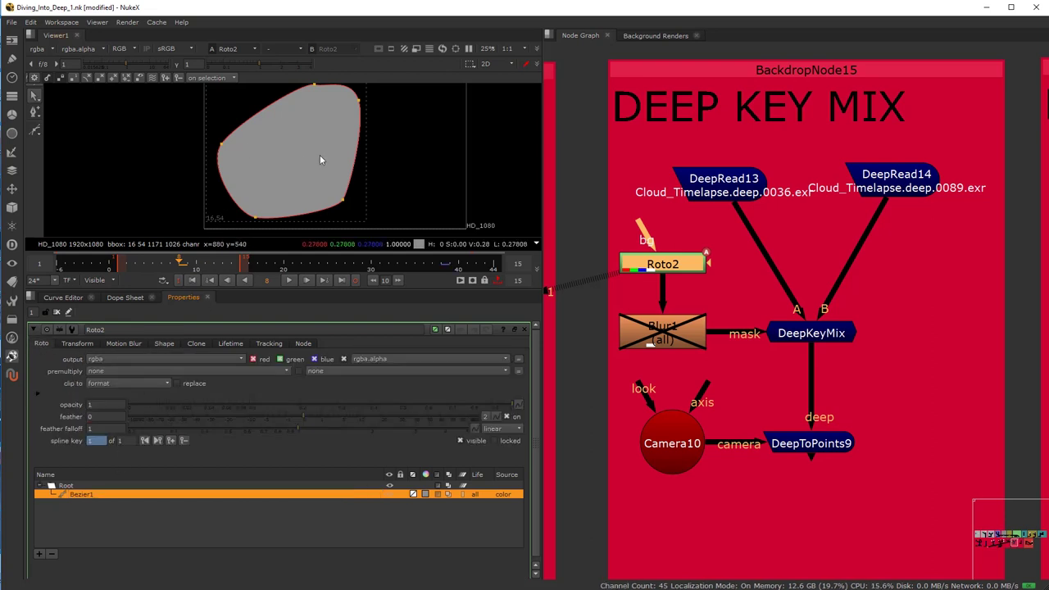
click(280, 159)
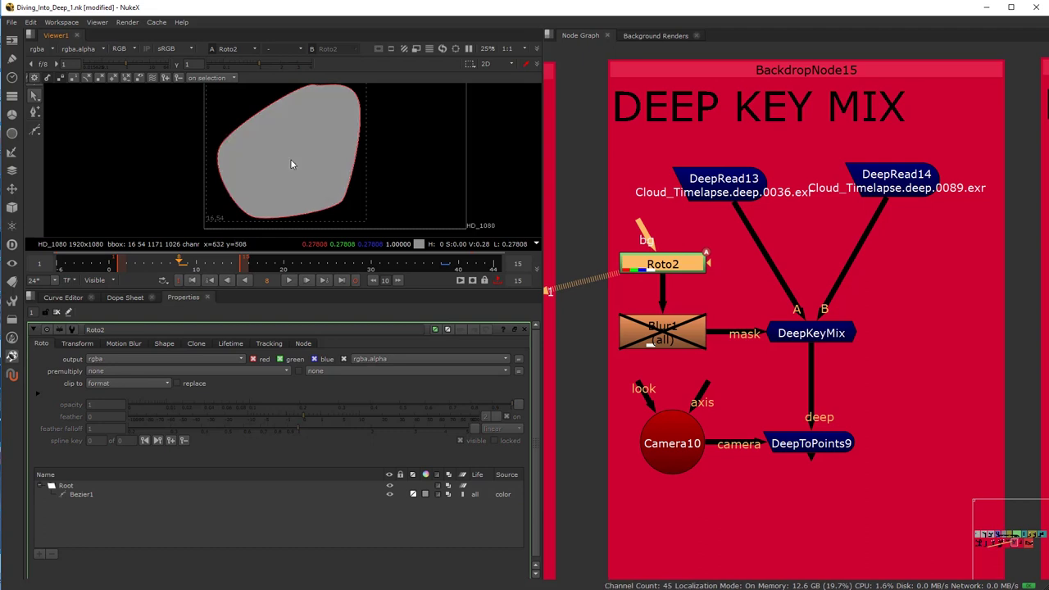
double_click(806, 336)
key(1)
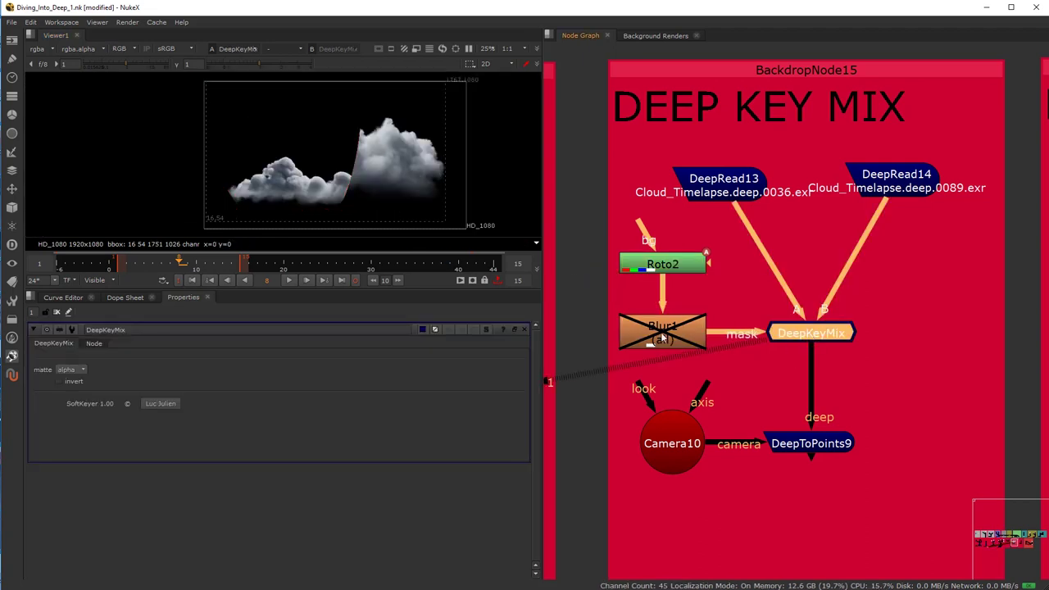
Step: Switch DeepKeyMix's matte to luma, then back to alpha
click(70, 370)
click(71, 375)
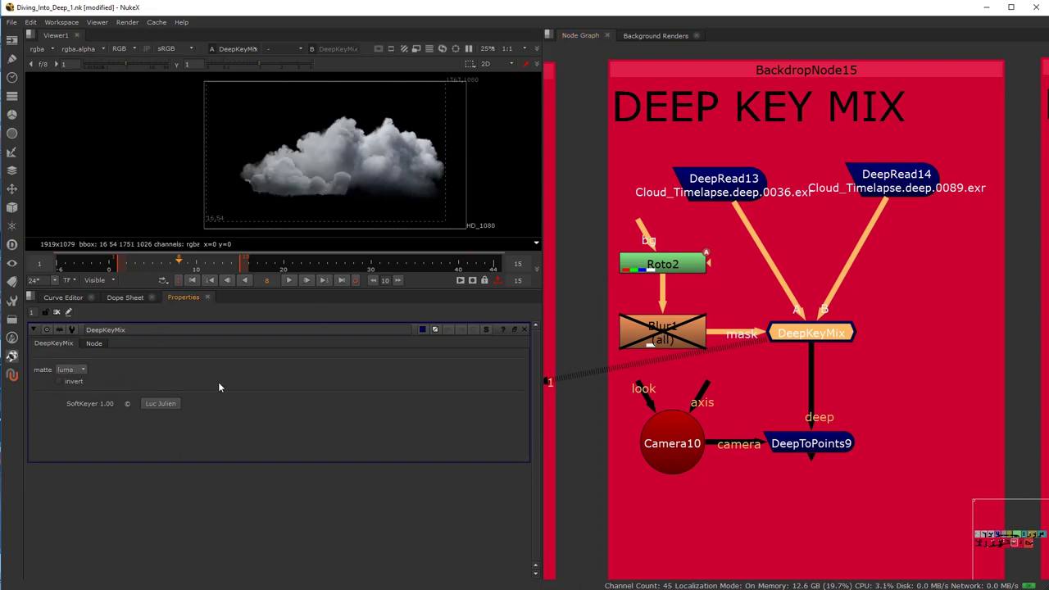
scroll(325, 180, up, 4)
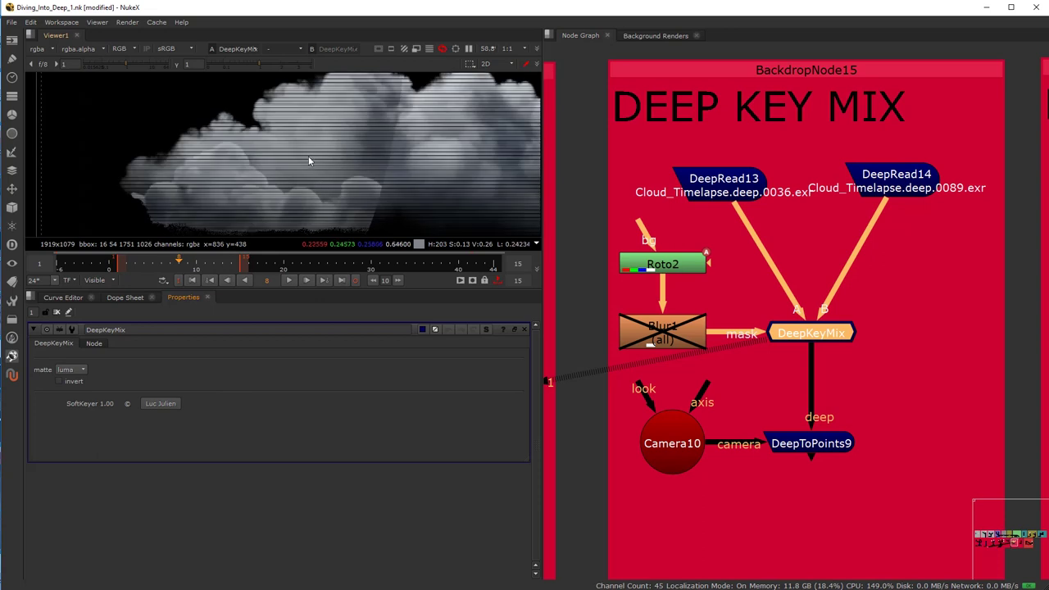
click(71, 369)
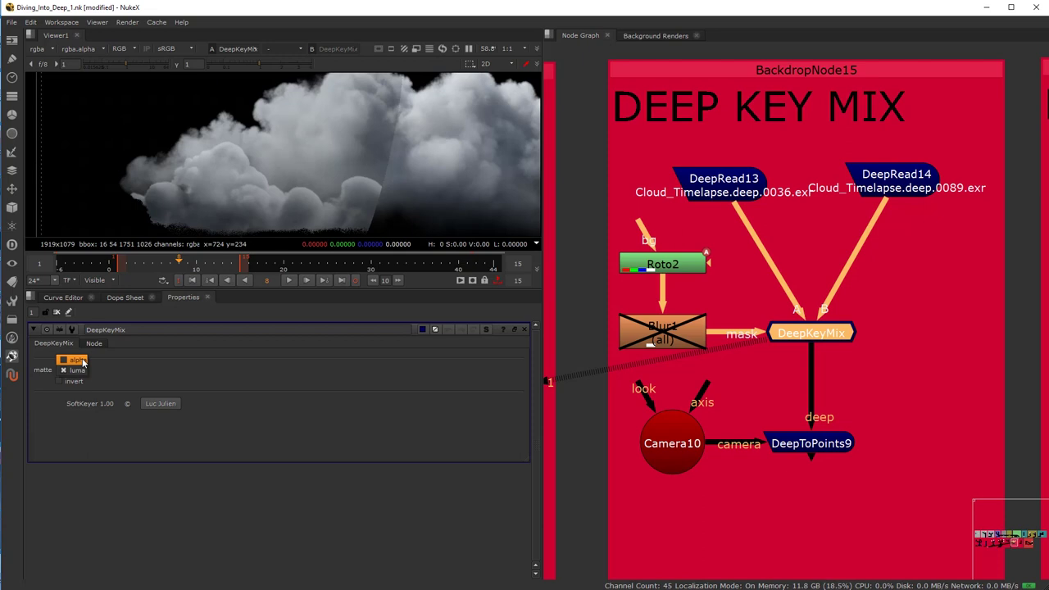
click(82, 362)
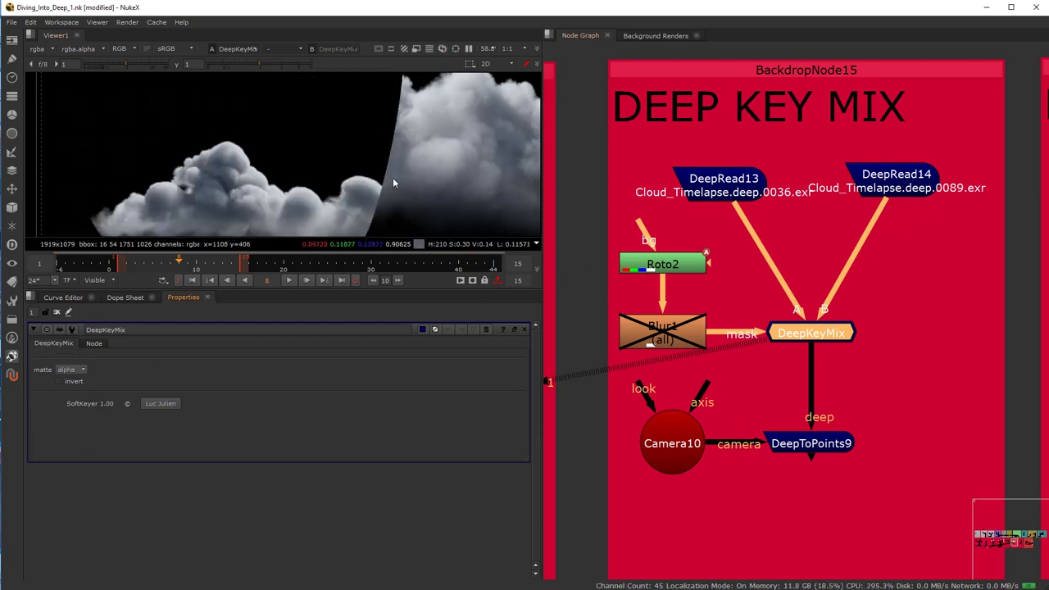
Step: Enable Blur1 with D to soften the mask and nudge Roto2 upward
click(674, 347)
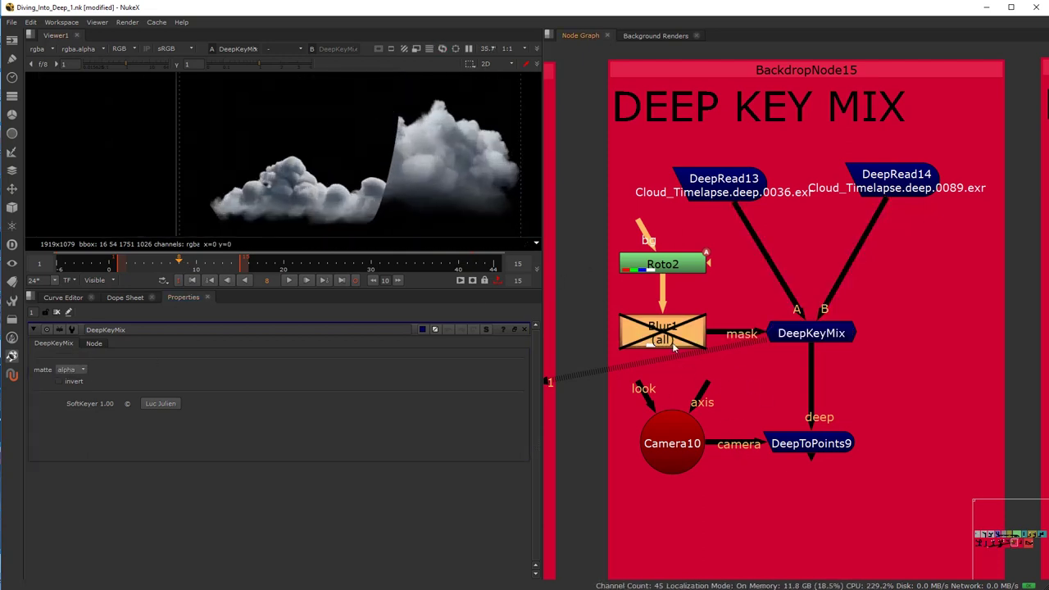
key(d)
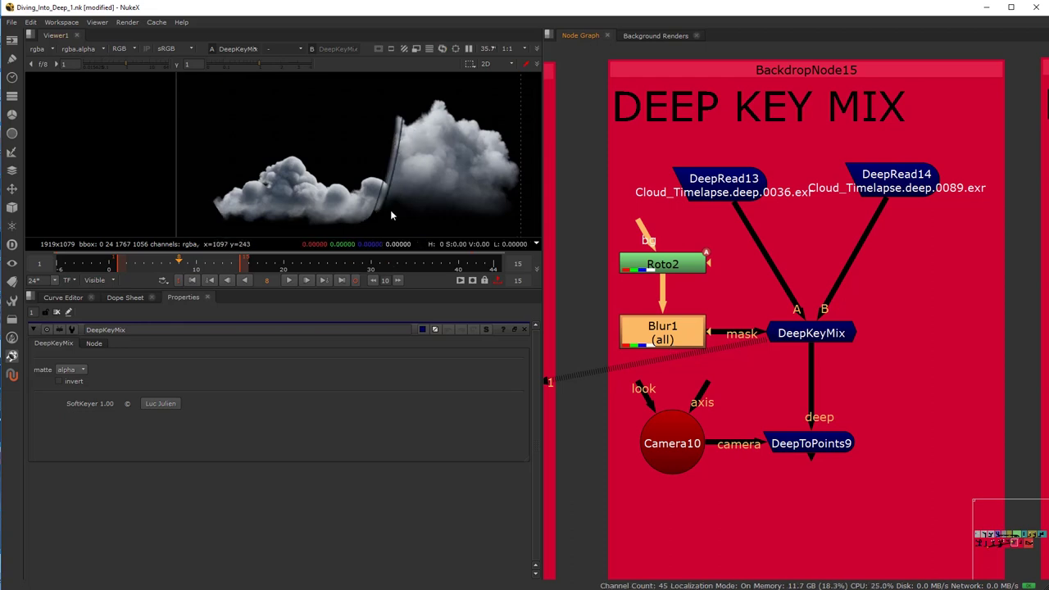
scroll(390, 216, up, 9)
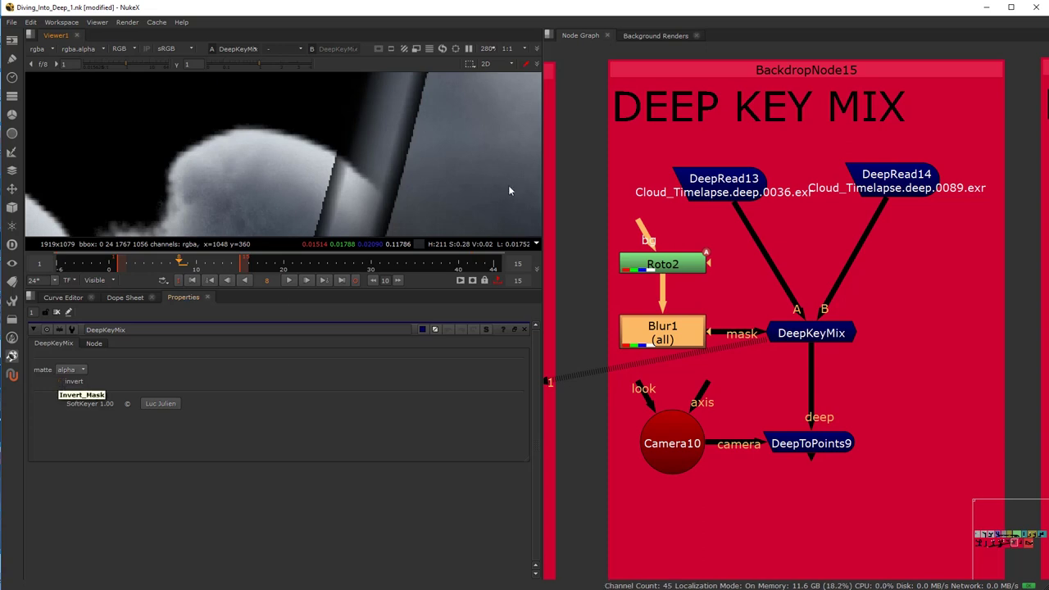
click(661, 269)
drag(660, 268, 661, 256)
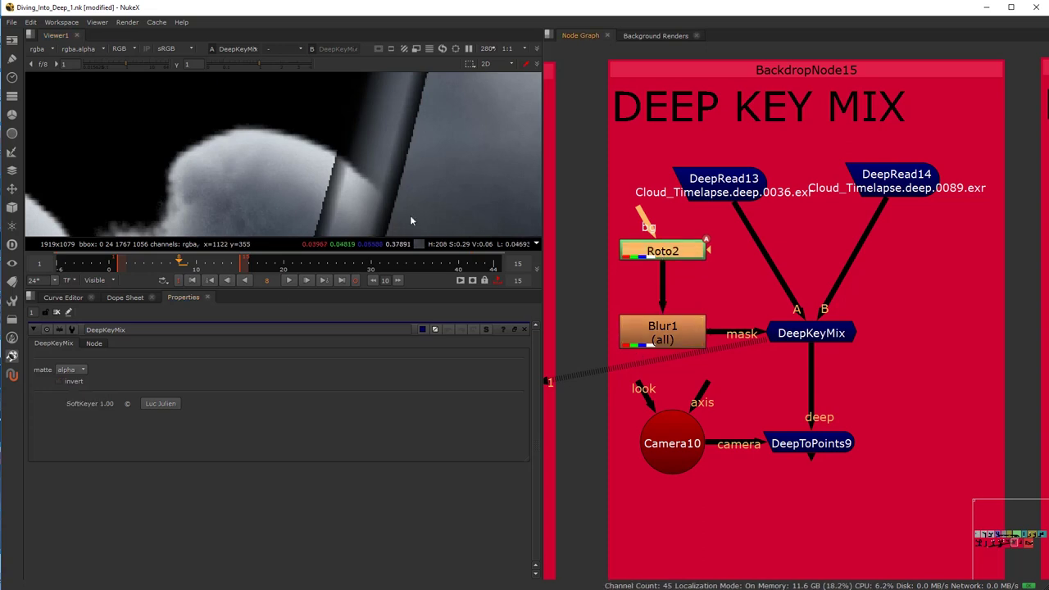
Step: Insert an Unpremult node between Roto2 and Blur1, then delete it
click(694, 282)
key(Tab)
text(unpr)
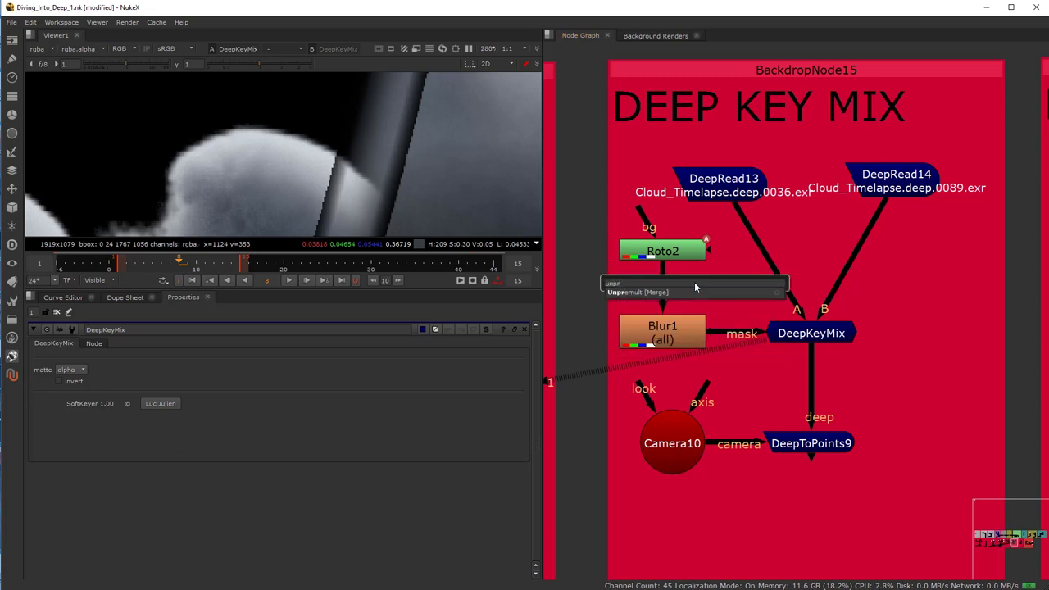
key(Return)
drag(693, 295, 679, 297)
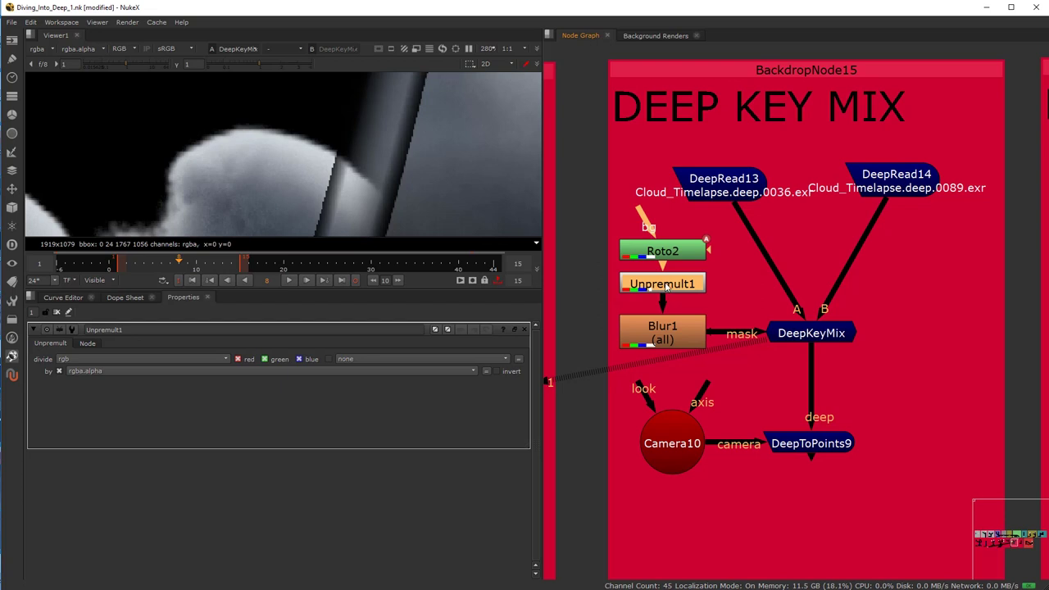
scroll(682, 294, up, 3)
key(Delete)
Step: Insert a Premult node below Blur1, then delete it
click(675, 340)
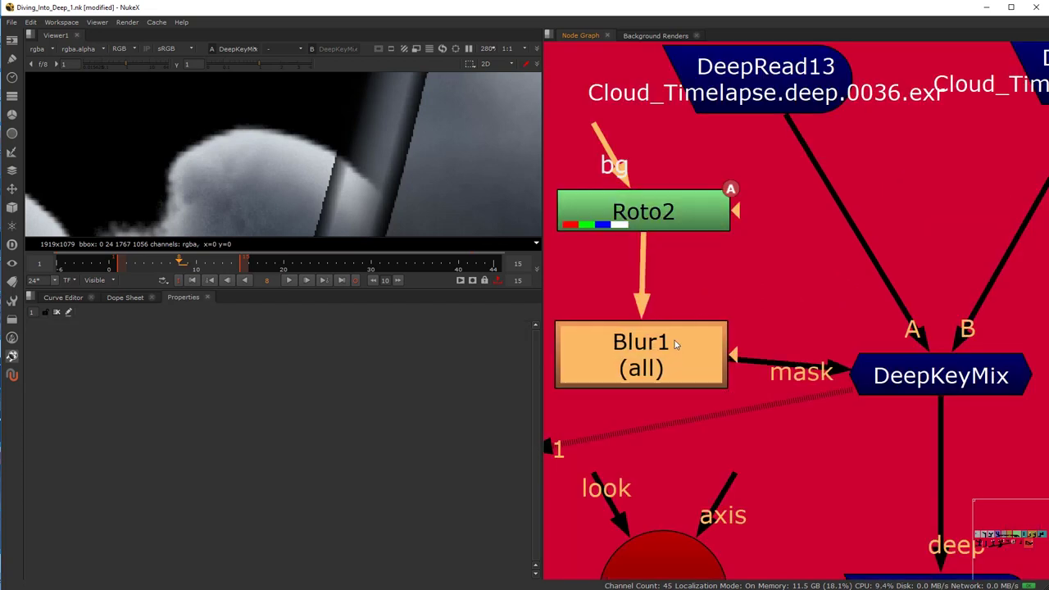
key(Tab)
text(pre)
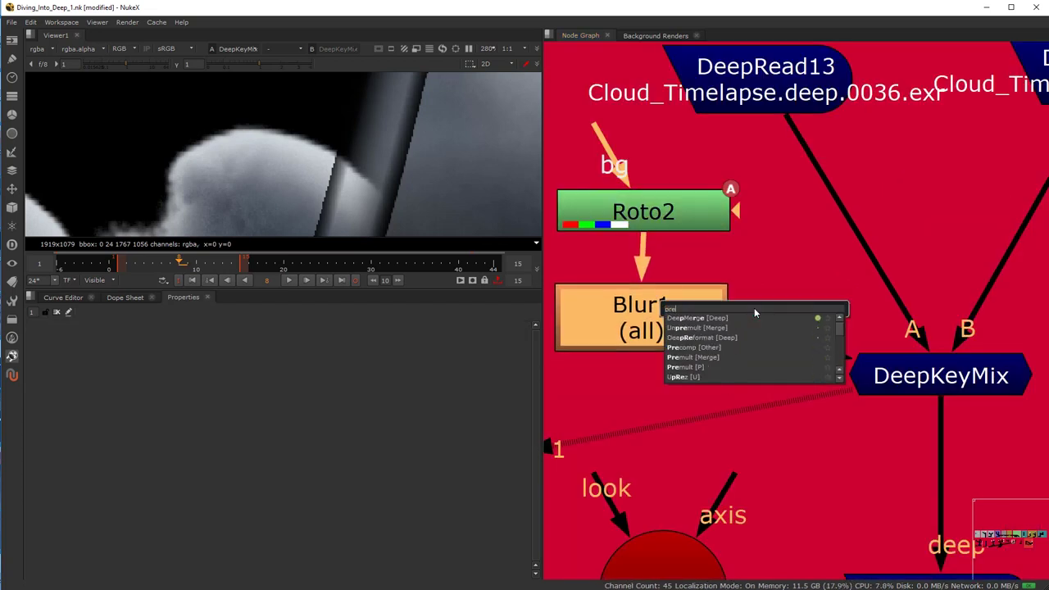
click(696, 358)
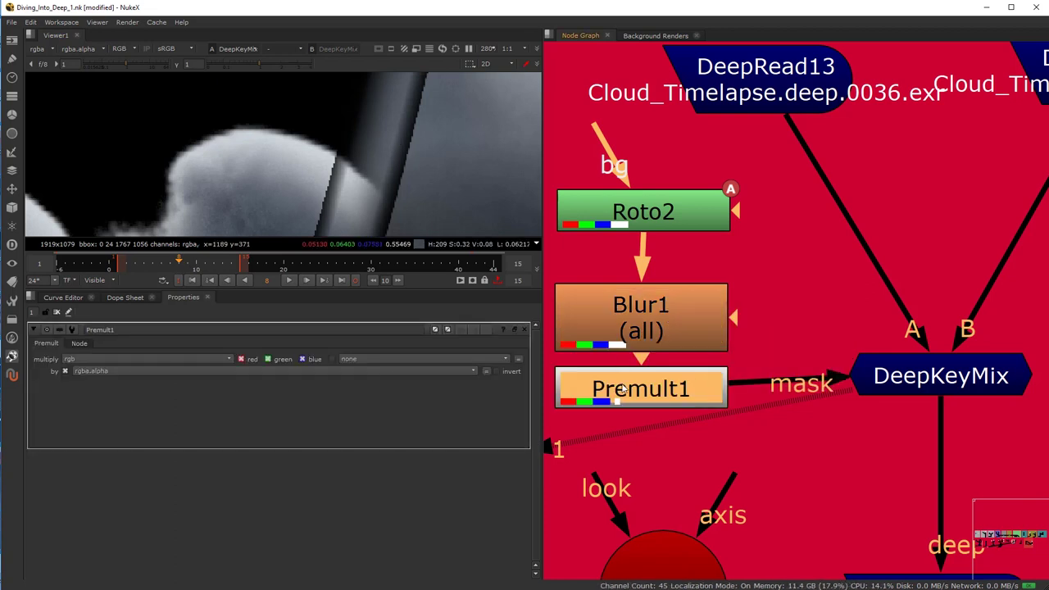
key(Delete)
Step: Move Blur1 level with DeepKeyMix and fit the cloud image in the viewer
drag(645, 331, 645, 377)
key(f)
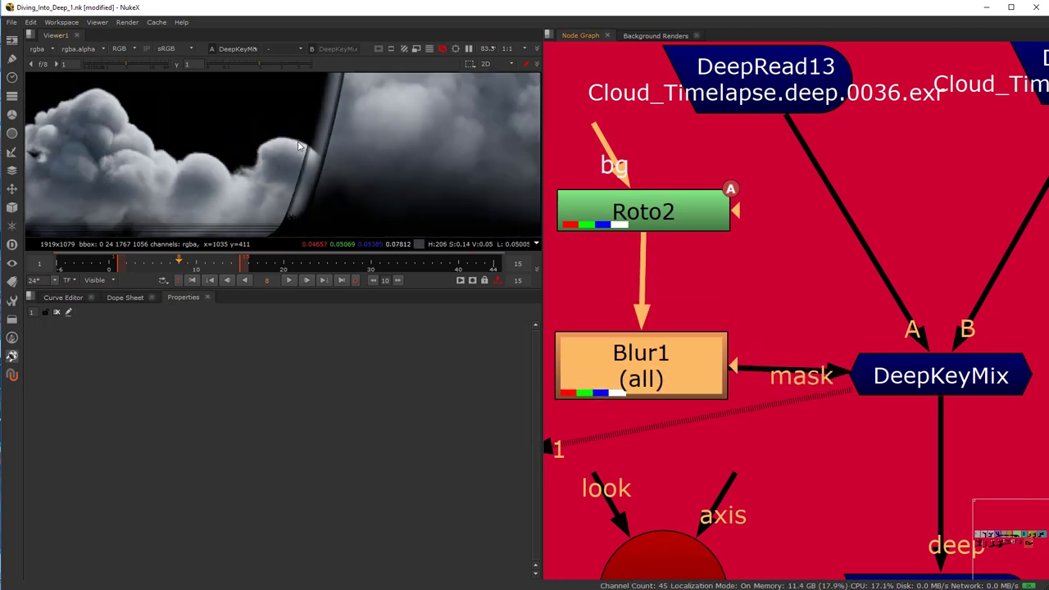
click(893, 379)
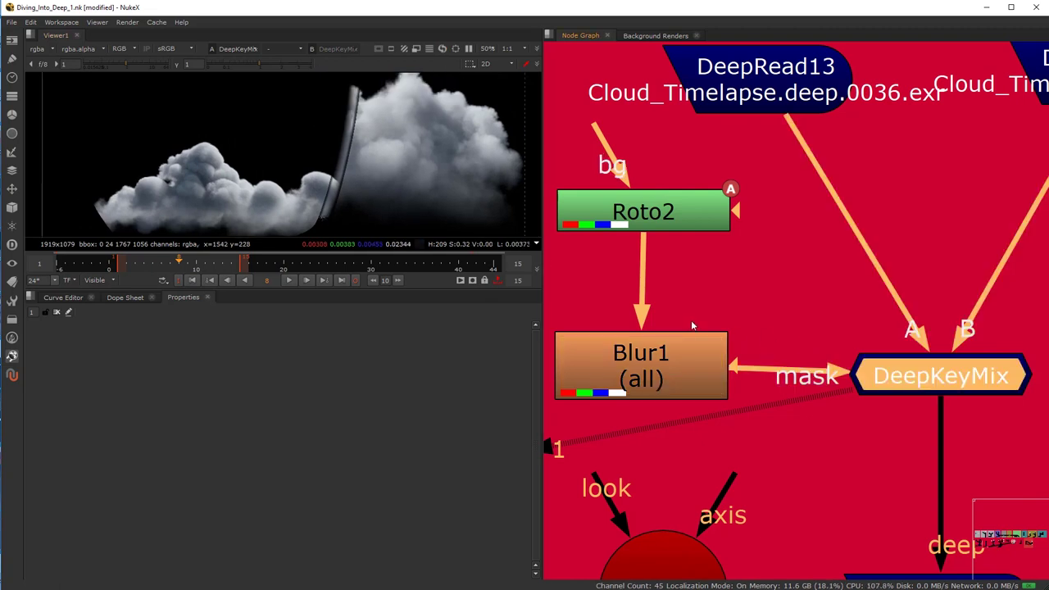
scroll(765, 323, down, 5)
scroll(787, 336, up, 4)
scroll(795, 340, down, 3)
scroll(811, 347, up, 3)
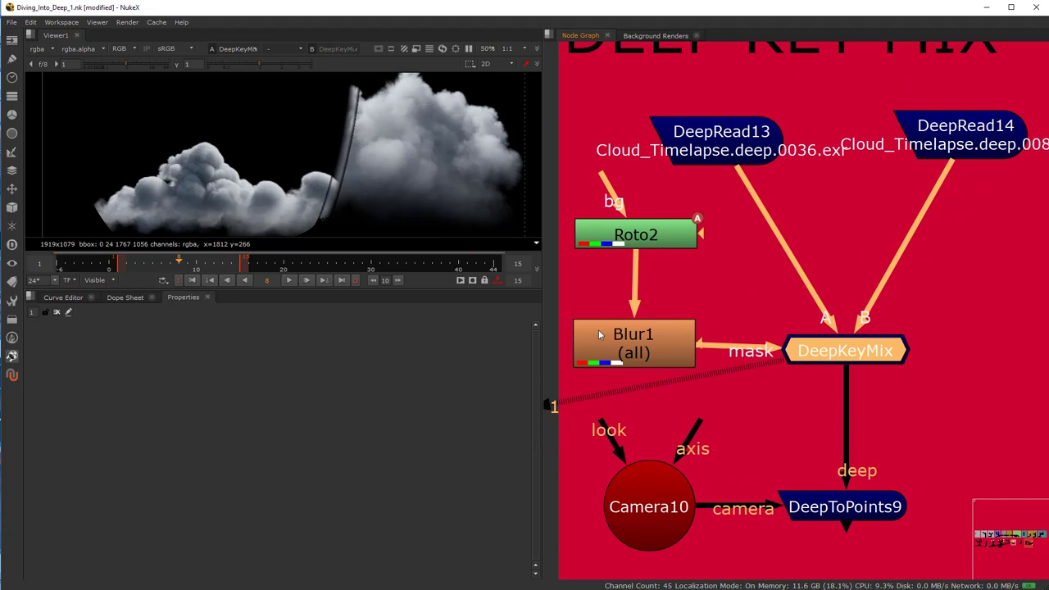
drag(599, 334, 597, 340)
Step: Check the DeepKeyMix and Roto2 settings, then disable Blur1 for a hard mask edge
double_click(868, 362)
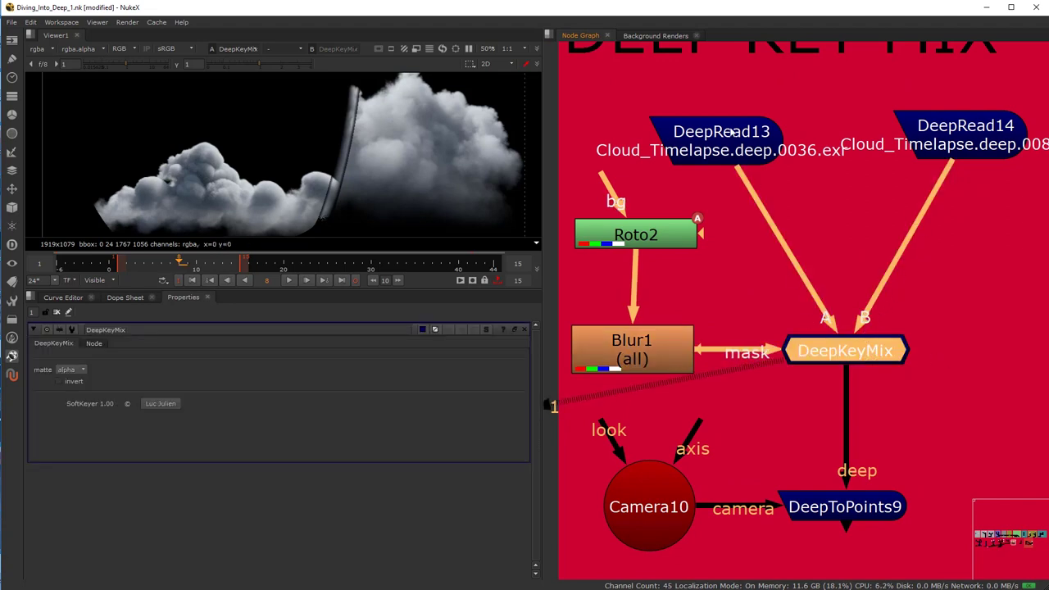
double_click(628, 239)
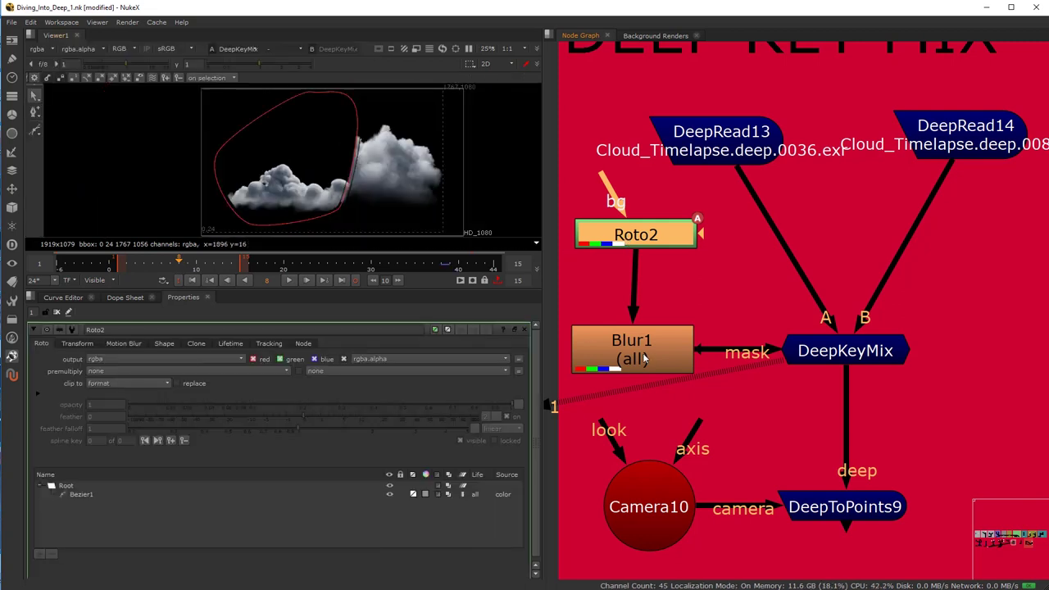
click(604, 349)
key(d)
drag(638, 361, 644, 361)
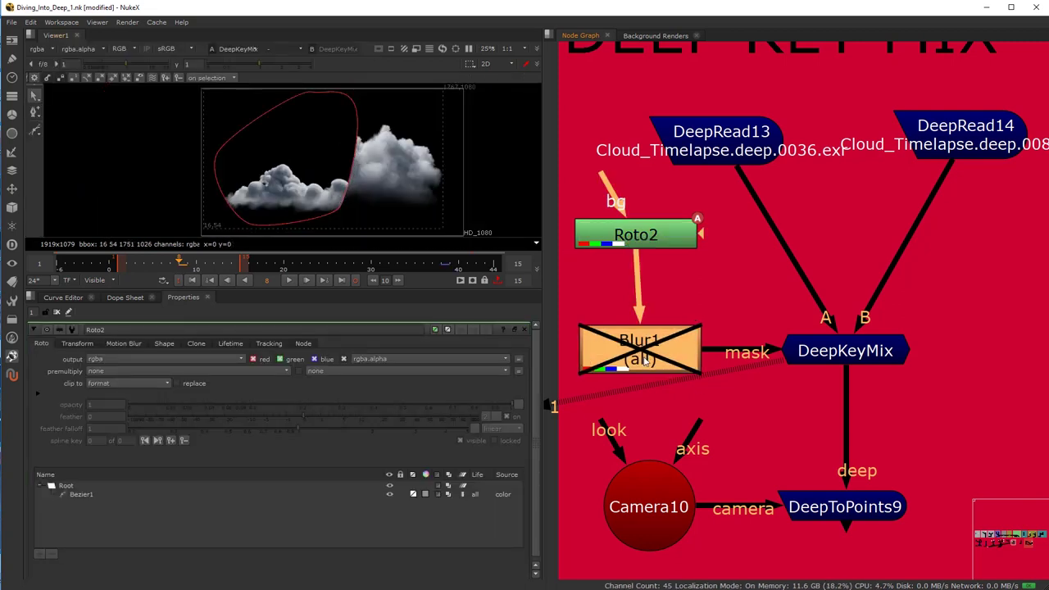
Step: Pan the Node Graph over to the DEEP CONSTANT backdrop
scroll(644, 361, down, 5)
scroll(734, 377, down, 2)
drag(846, 409, 623, 414)
scroll(678, 415, up, 5)
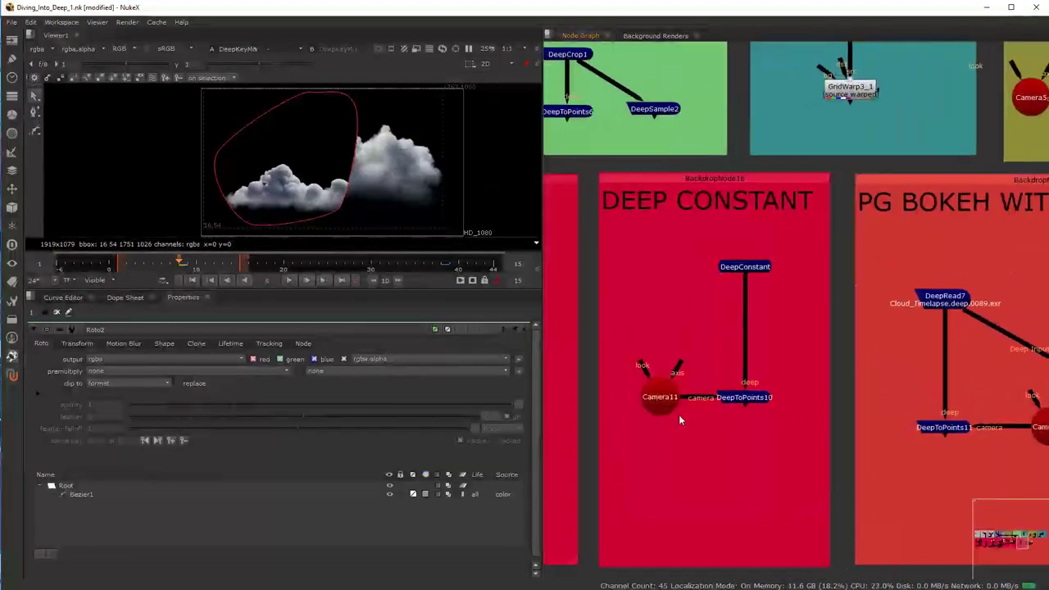
Step: View DeepConstant and edit its colour to red (1, 0, 0, 1)
scroll(678, 420, up, 3)
click(782, 165)
key(1)
double_click(780, 163)
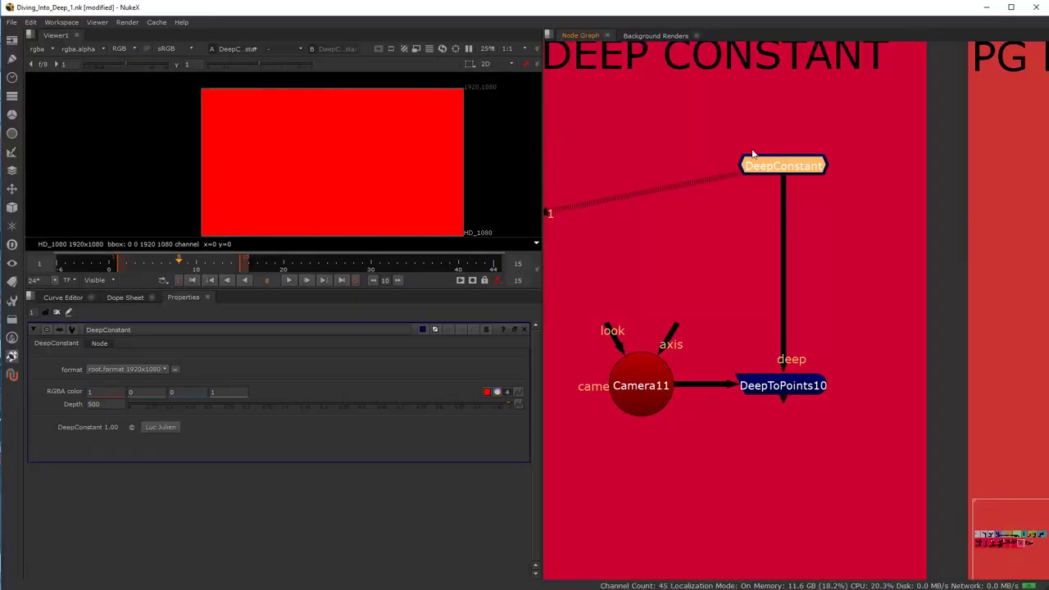
scroll(421, 155, down, 3)
scroll(421, 155, up, 2)
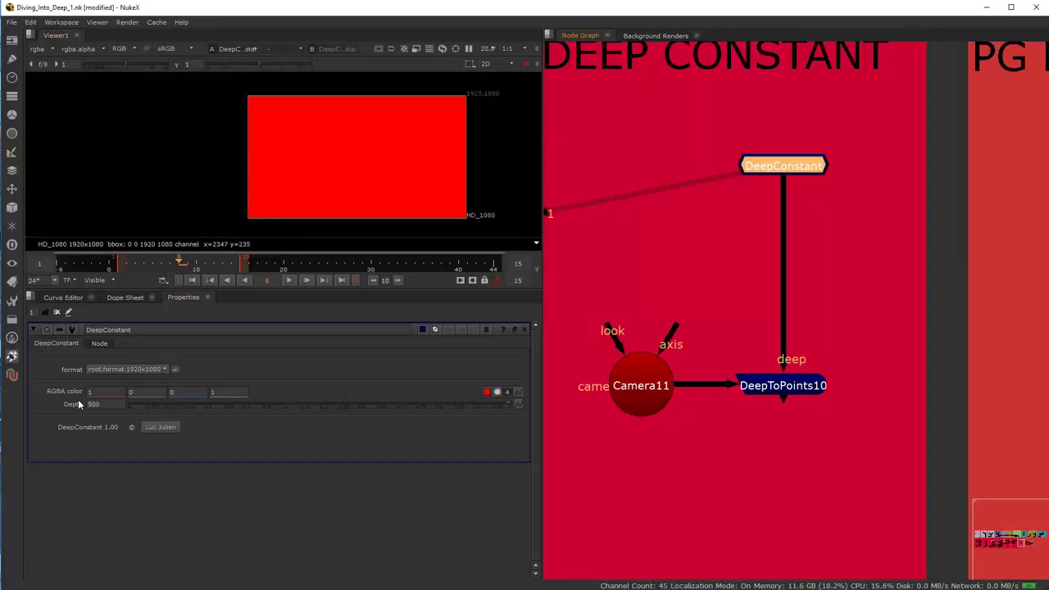
click(130, 393)
key(Tab)
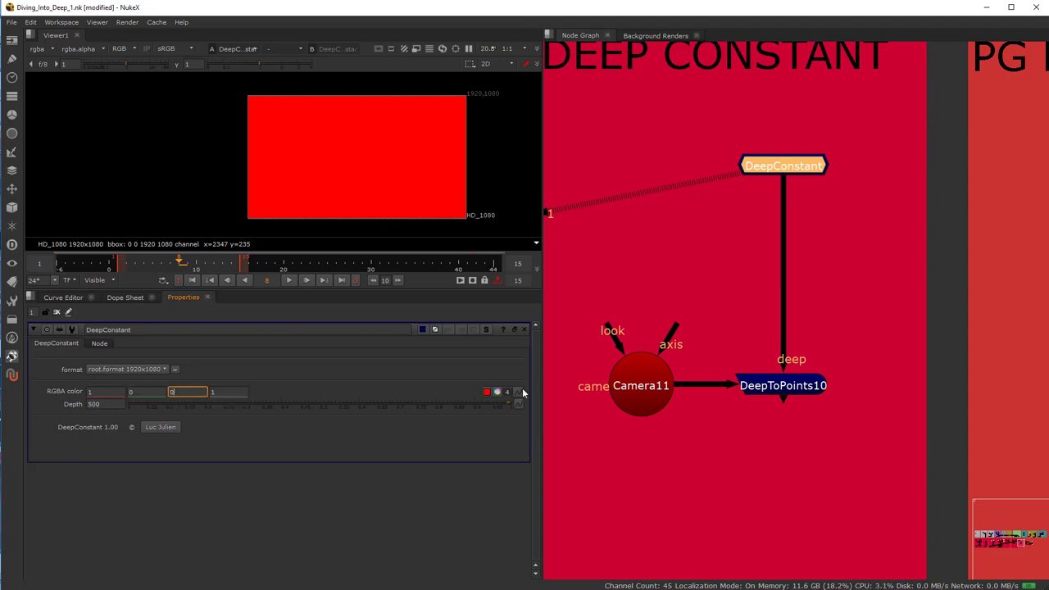
Step: View DeepToPoints10 in 3D and orbit around the red card
click(781, 400)
key(1)
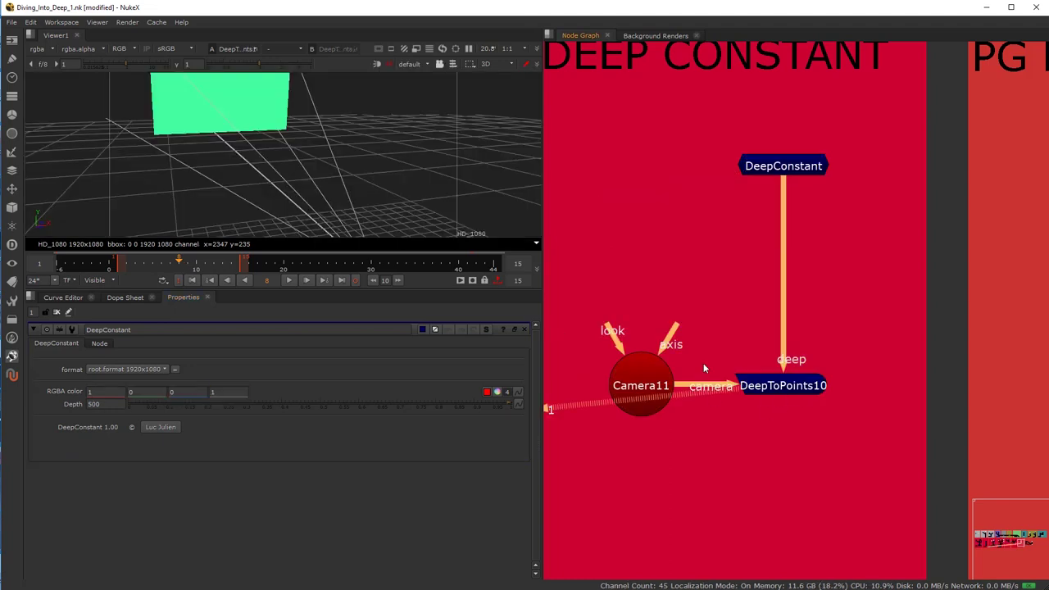
drag(105, 150, 245, 181)
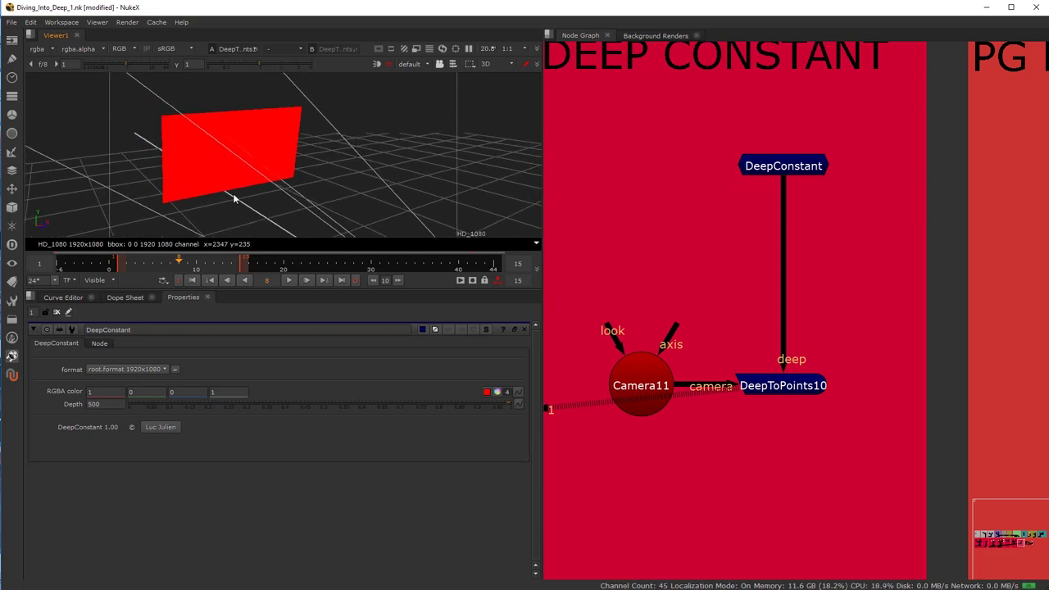
click(776, 393)
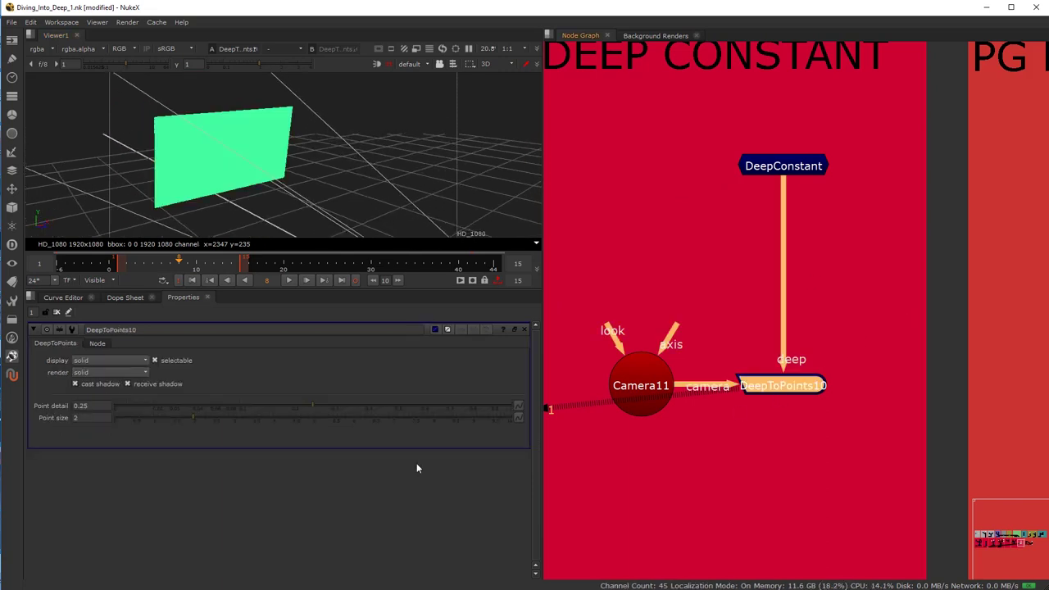
click(778, 166)
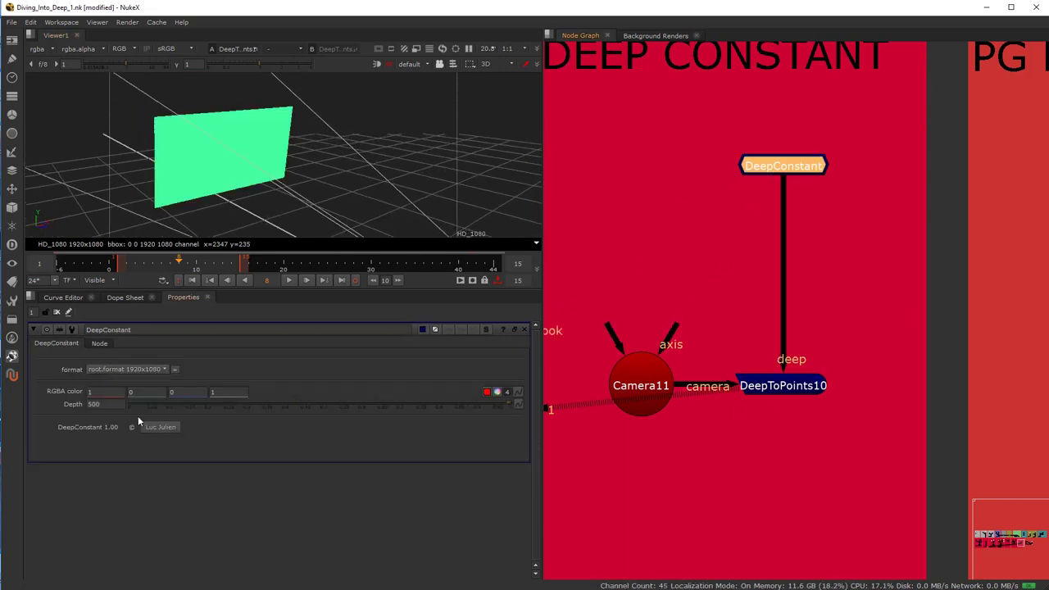
Step: Change the DeepConstant depth from 500 to 300
click(380, 405)
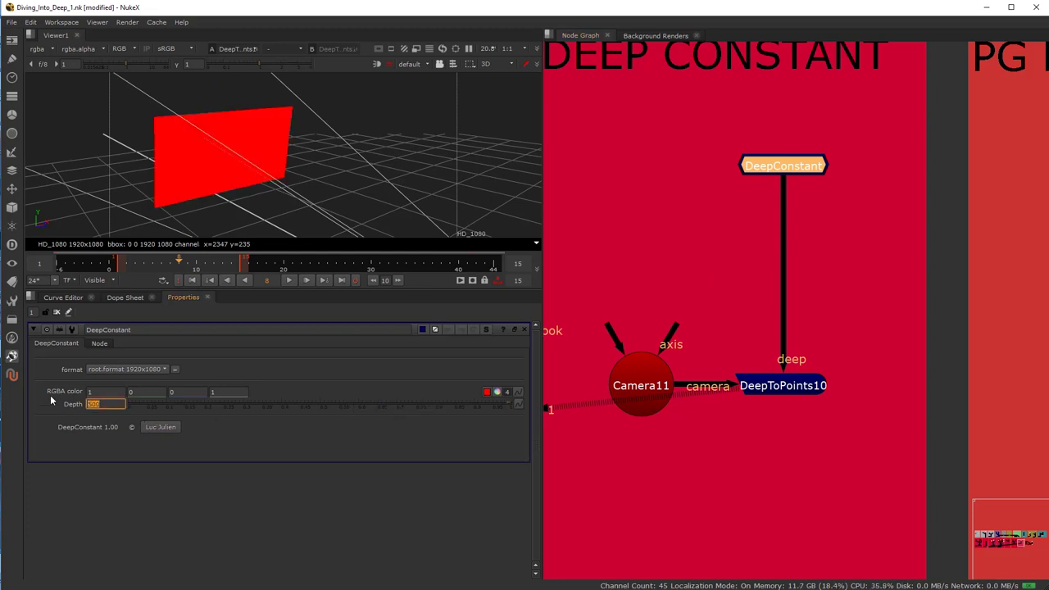
double_click(92, 404)
text(100)
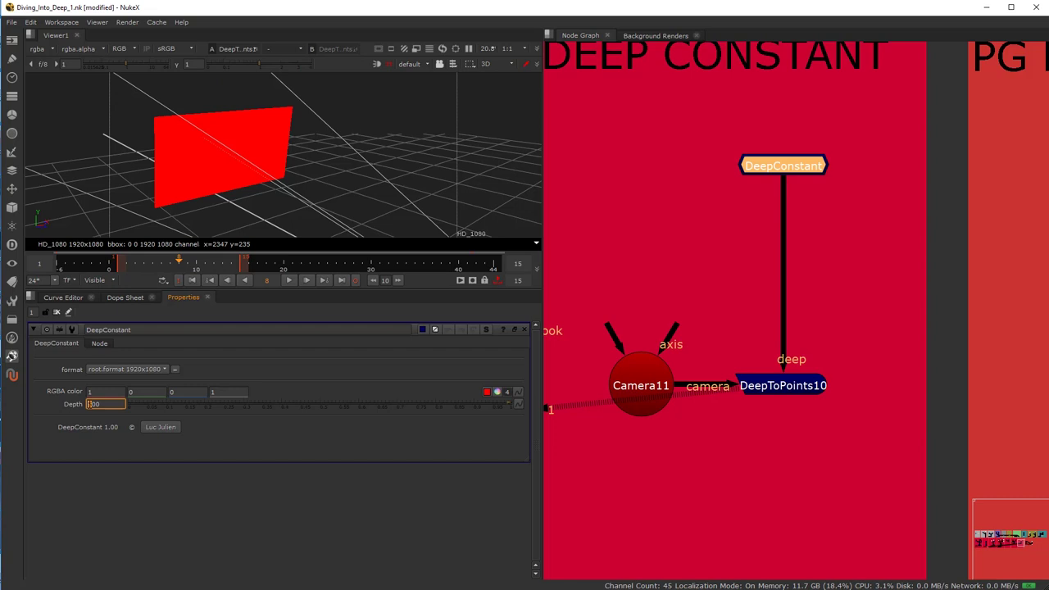
text(3)
drag(270, 147, 243, 170)
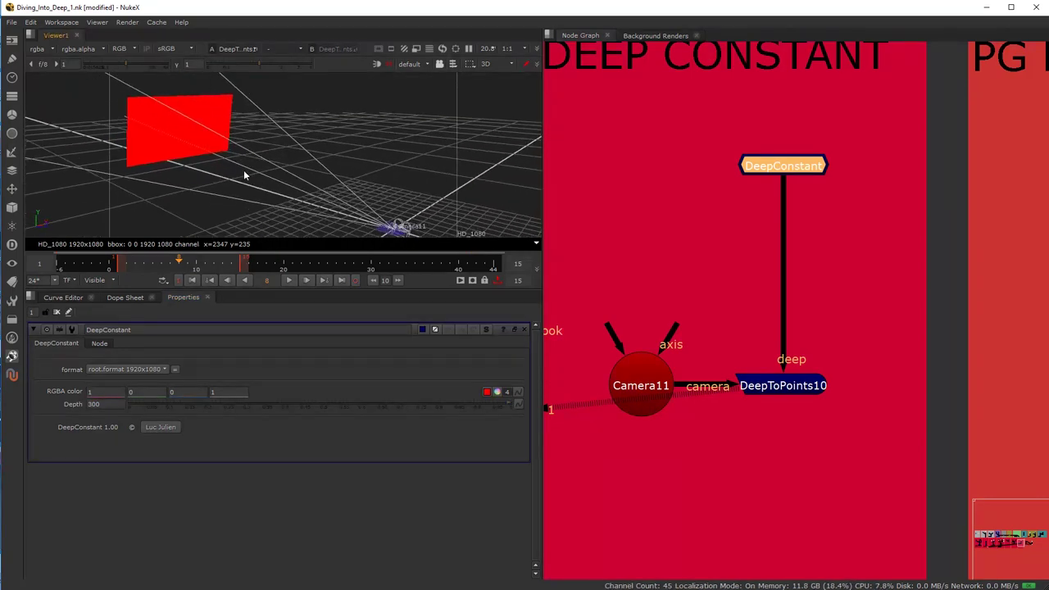
scroll(712, 285, down, 2)
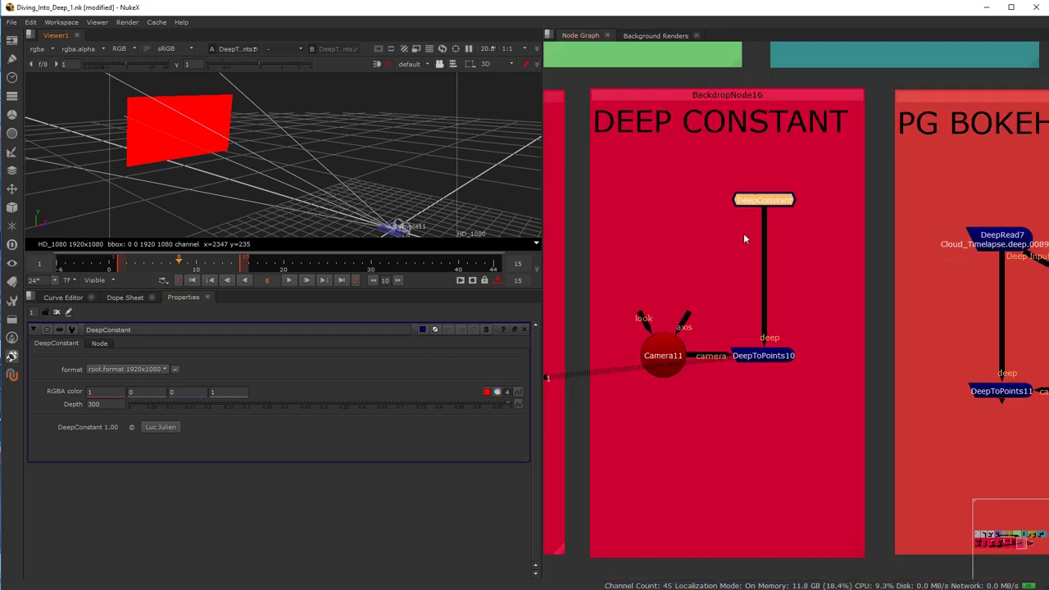
scroll(698, 317, down, 2)
Step: Pan and zoom the Node Graph to show DeepRead7, Read4, Camera13 and pgBokeh1
drag(698, 318, 777, 334)
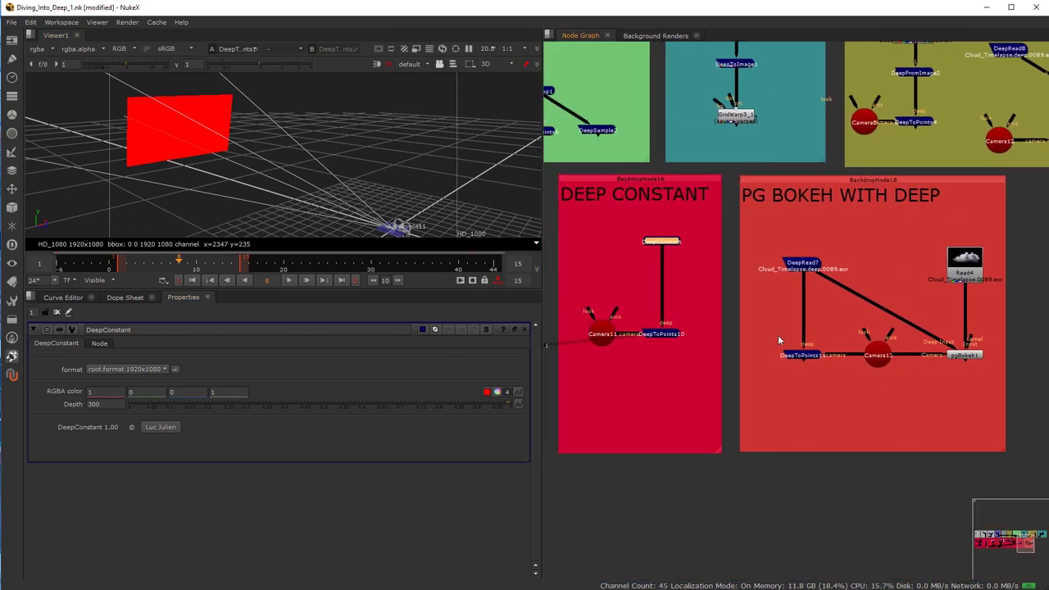
scroll(813, 236, up, 2)
drag(813, 242, 720, 227)
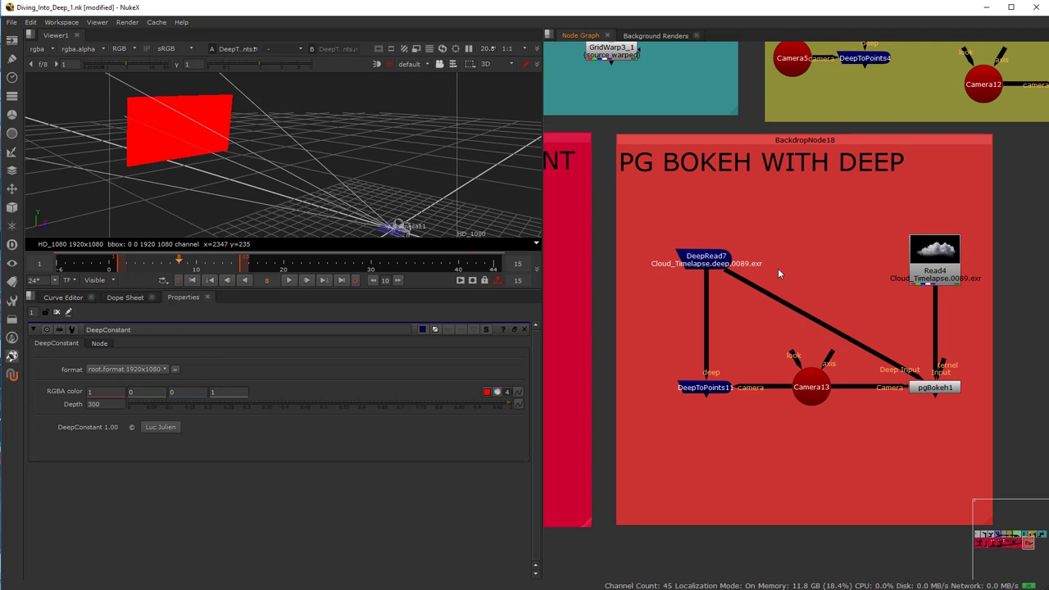
scroll(791, 295, up, 3)
scroll(770, 323, down, 2)
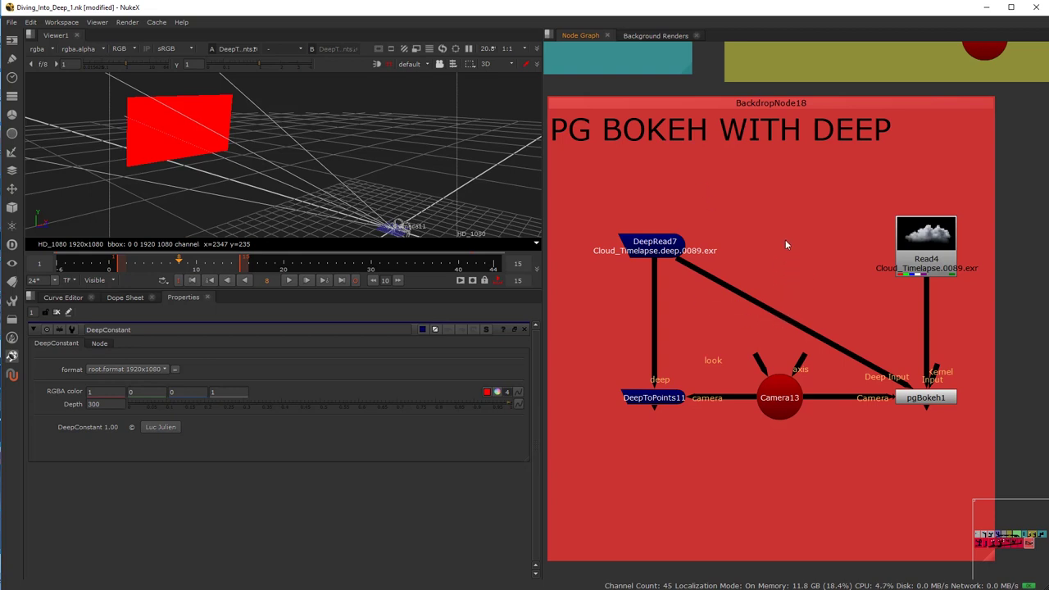
scroll(785, 239, down, 3)
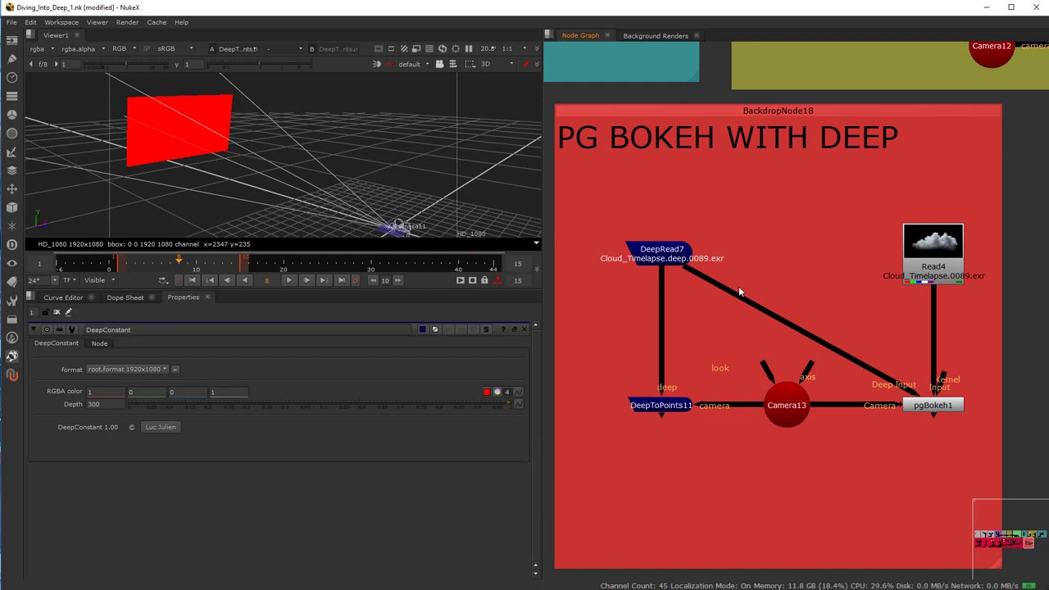
scroll(738, 290, up, 1)
scroll(884, 346, down, 1)
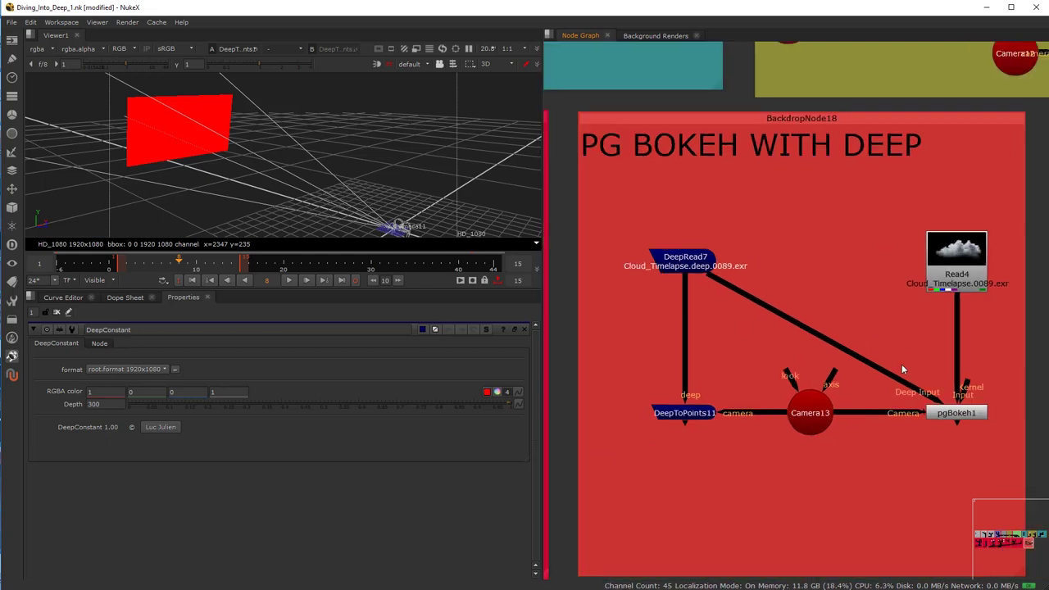
Step: Open pgBokeh1's settings: depth.Z channel, Defocused Image output, Focus Region Size 22
double_click(960, 413)
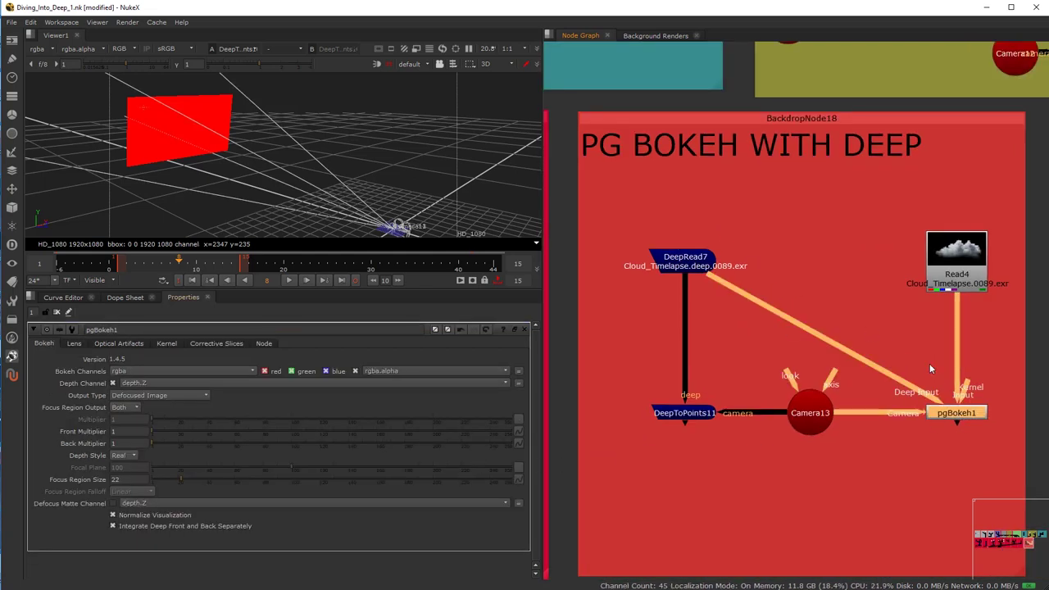
click(851, 297)
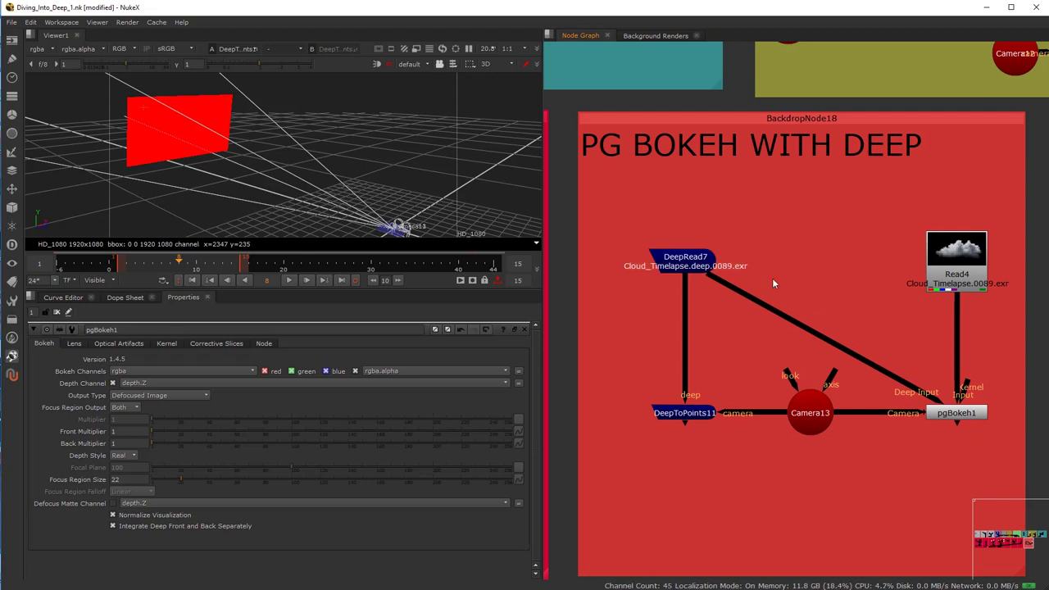
scroll(799, 288, up, 3)
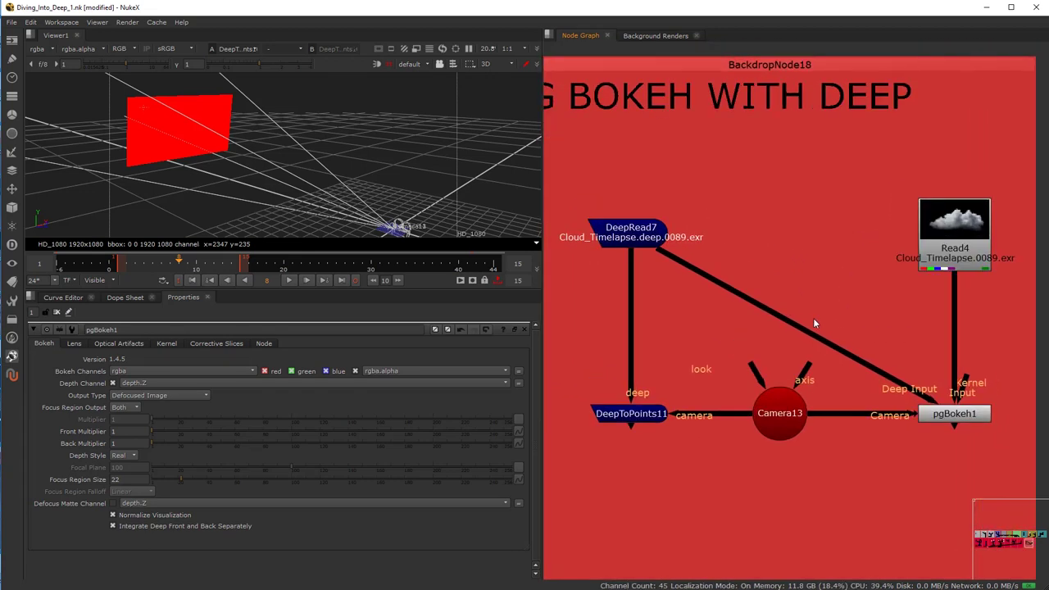
click(960, 418)
Step: Inspect DeepRead7 and Camera13 in the graph and open DeepRead7's settings
click(640, 239)
click(809, 261)
drag(811, 258, 845, 260)
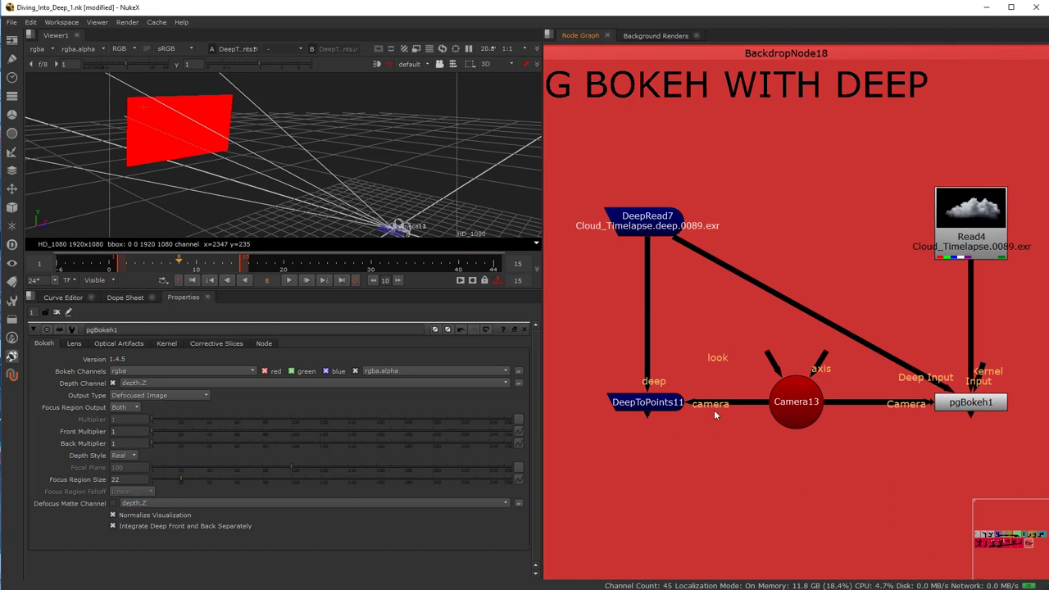
click(787, 404)
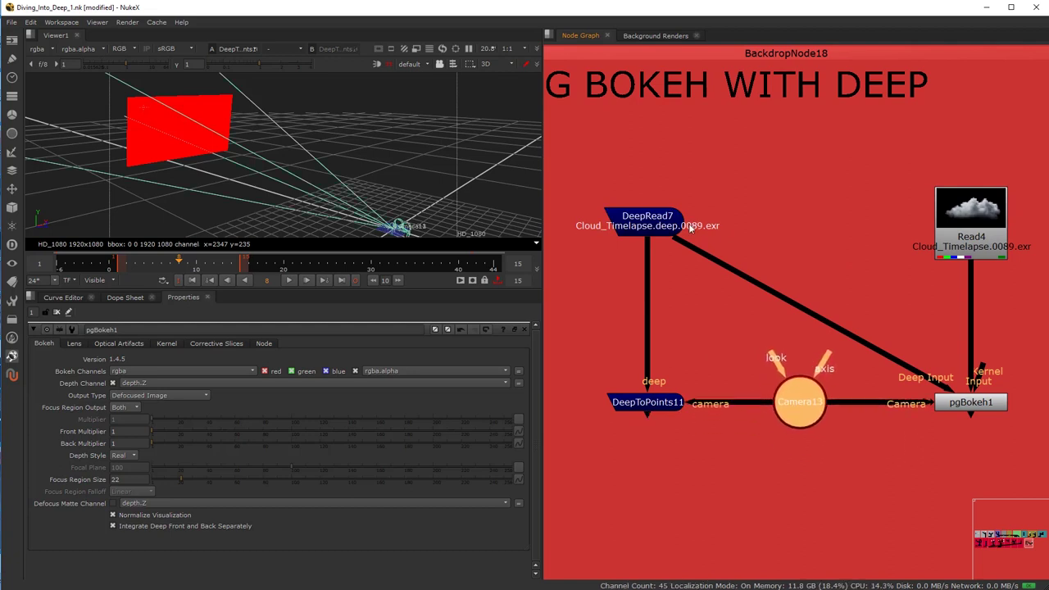
scroll(690, 258, down, 2)
scroll(690, 258, up, 1)
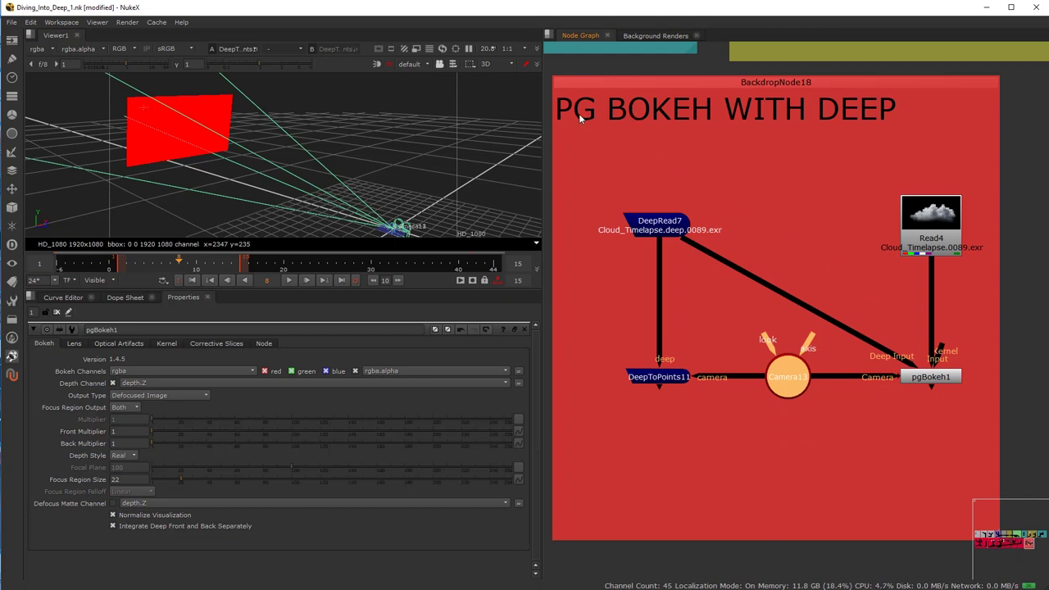
double_click(662, 222)
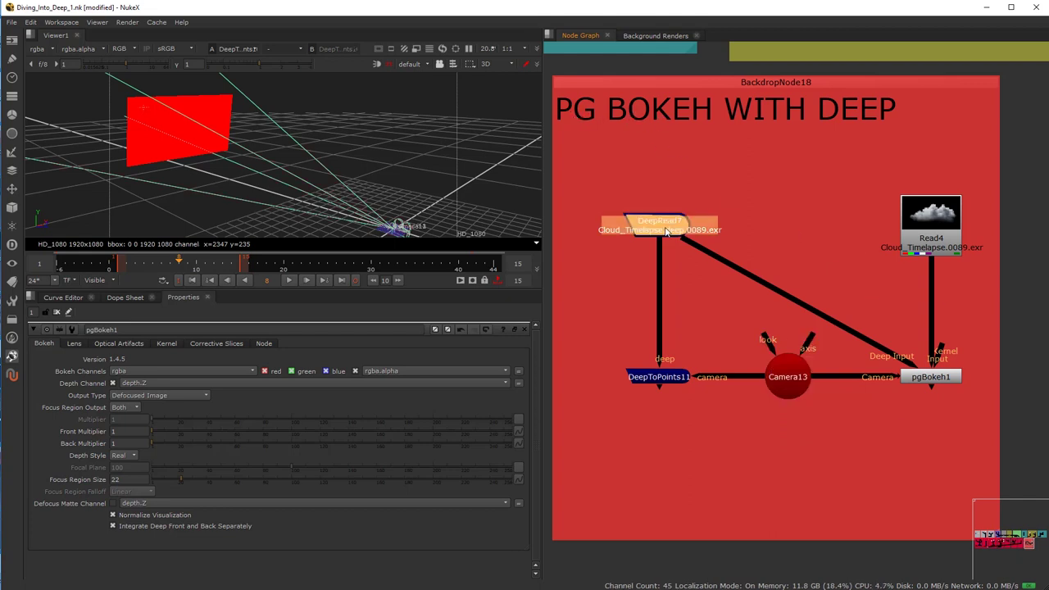
Step: View the deep cloud, then pgBokeh1's defocused result
key(1)
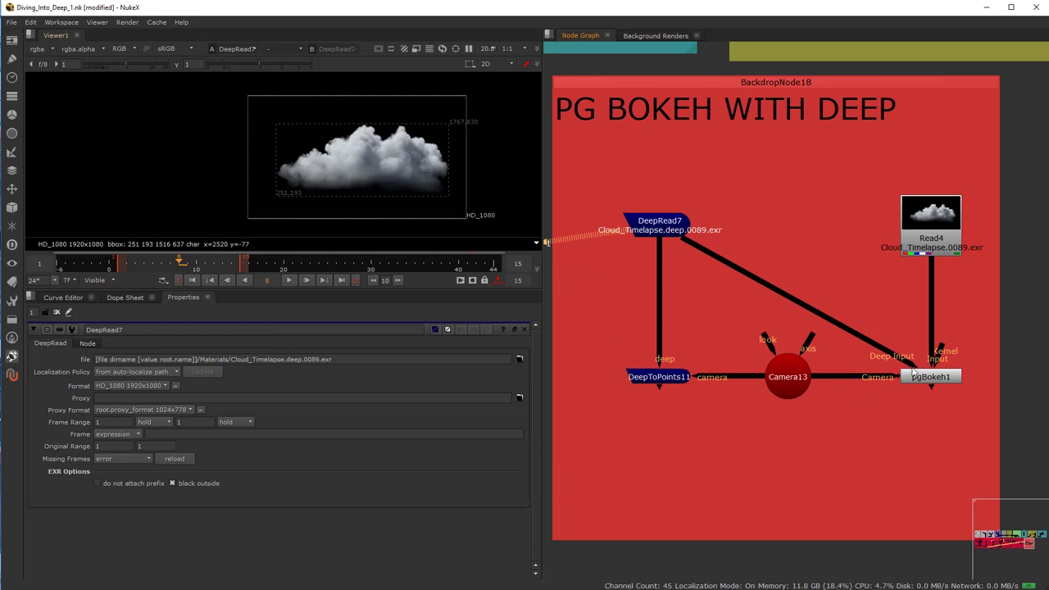
scroll(930, 382, up, 3)
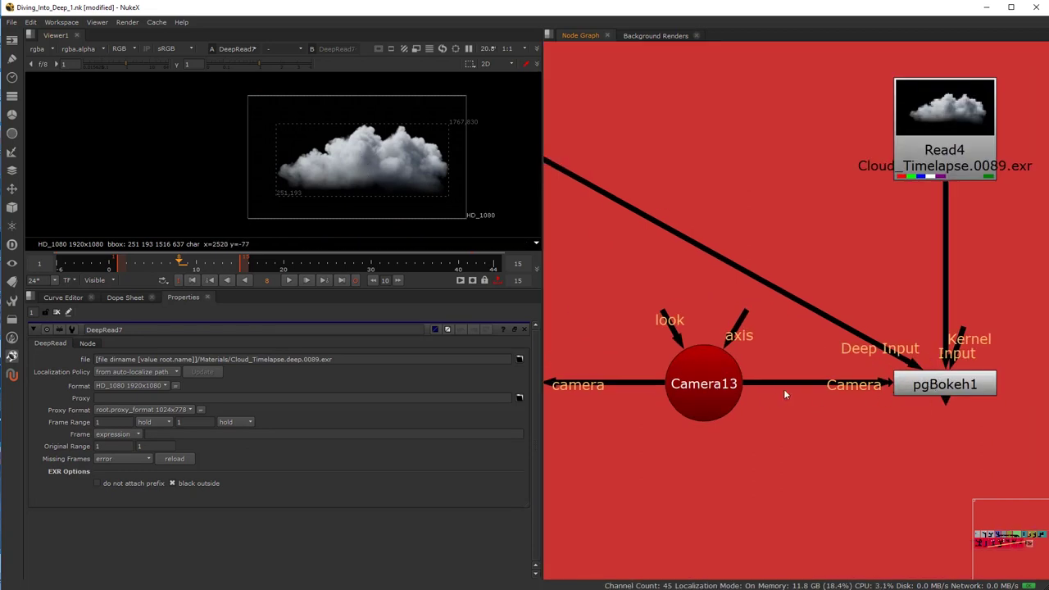
drag(942, 152, 944, 143)
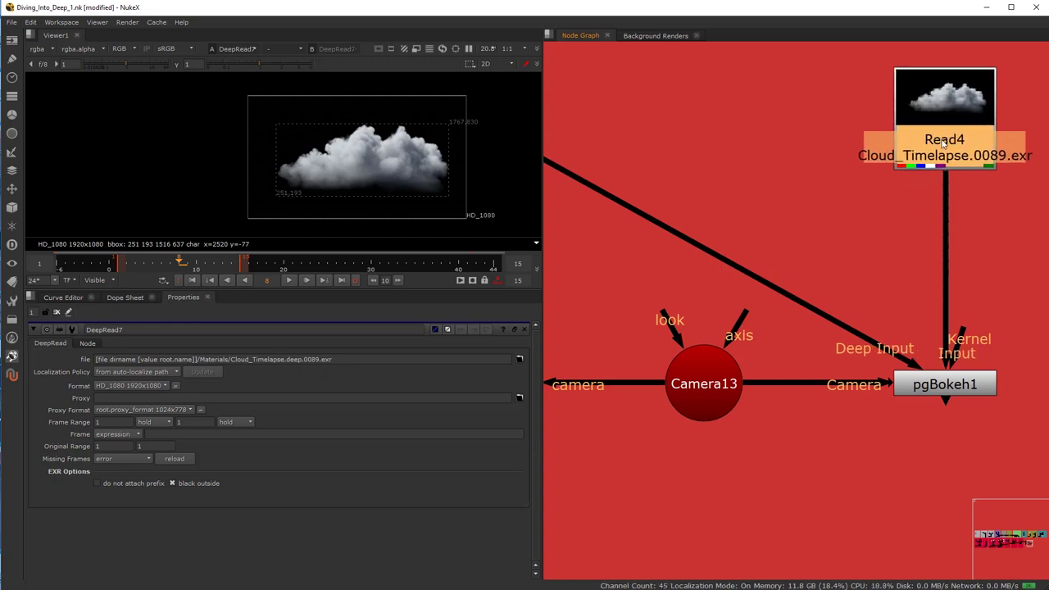
click(941, 385)
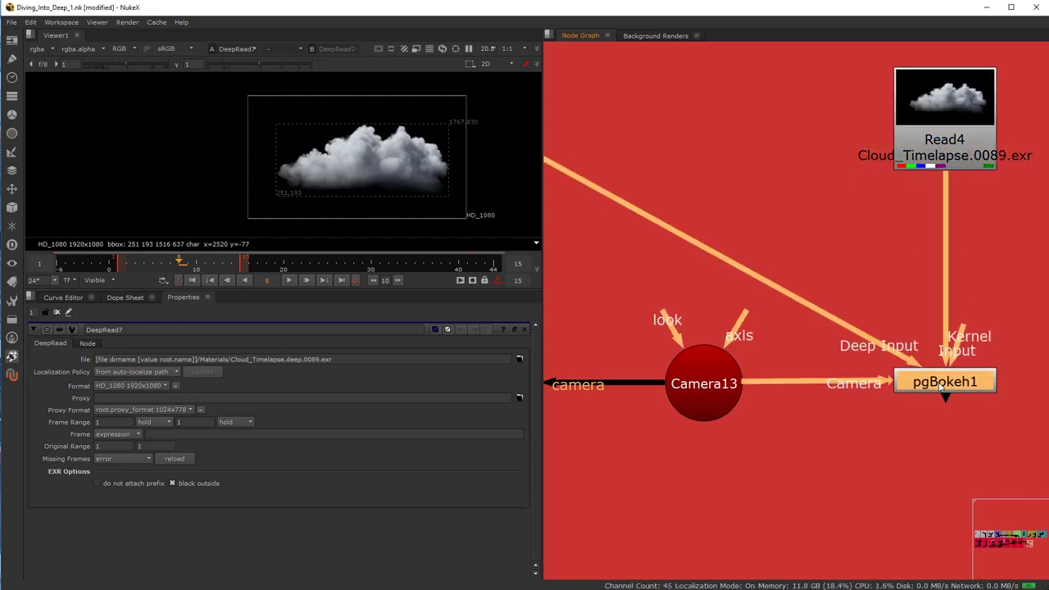
key(1)
drag(941, 387, 940, 396)
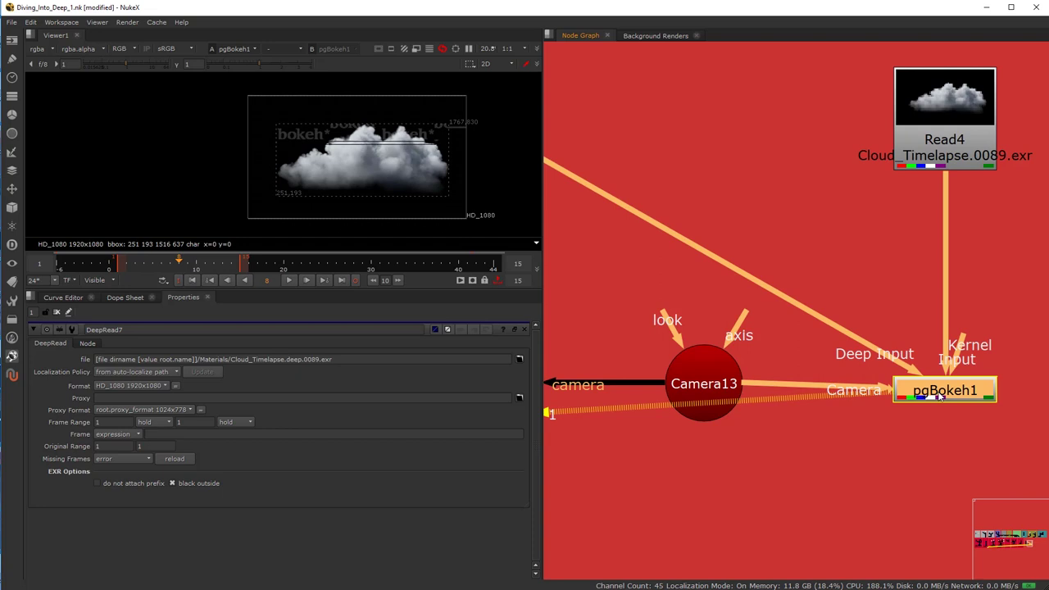
Step: Detach and restore pgBokeh1's Deep Input, then view Camera13 (focal distance 420, f-stop 1.4)
double_click(923, 388)
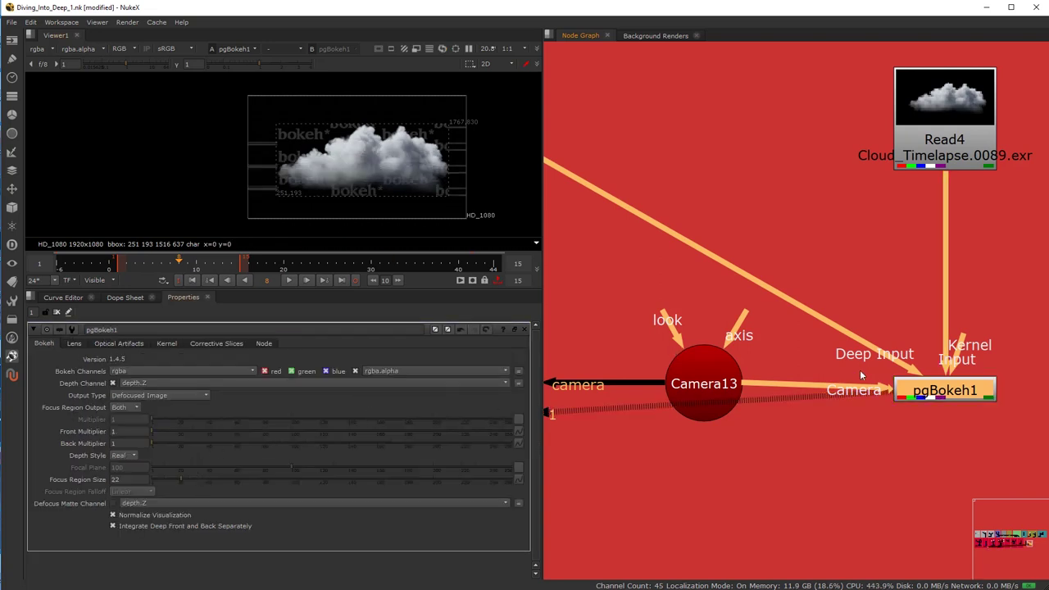
drag(909, 368, 871, 320)
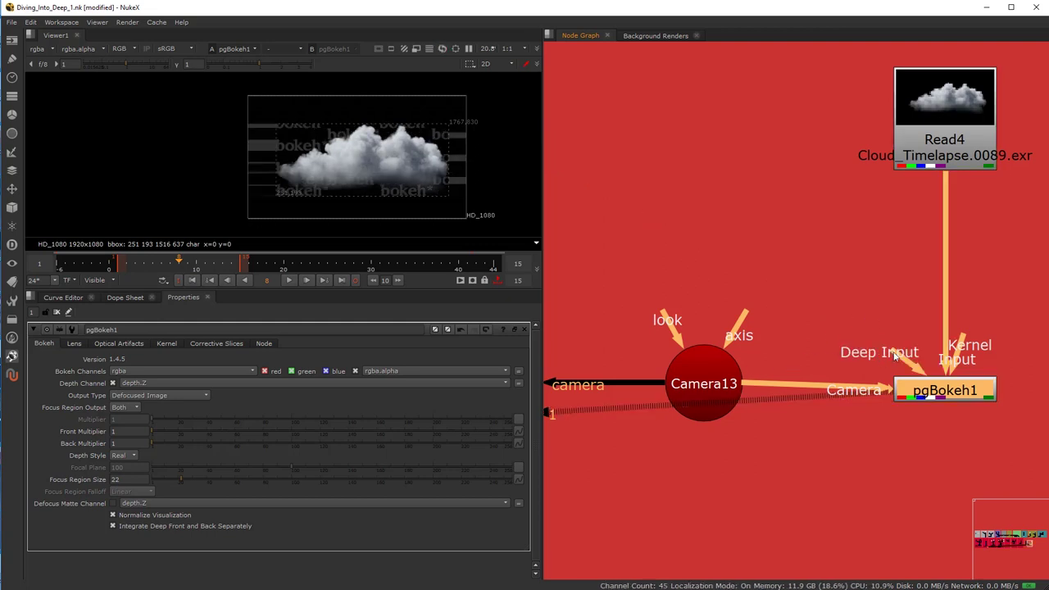
key(ctrl+z)
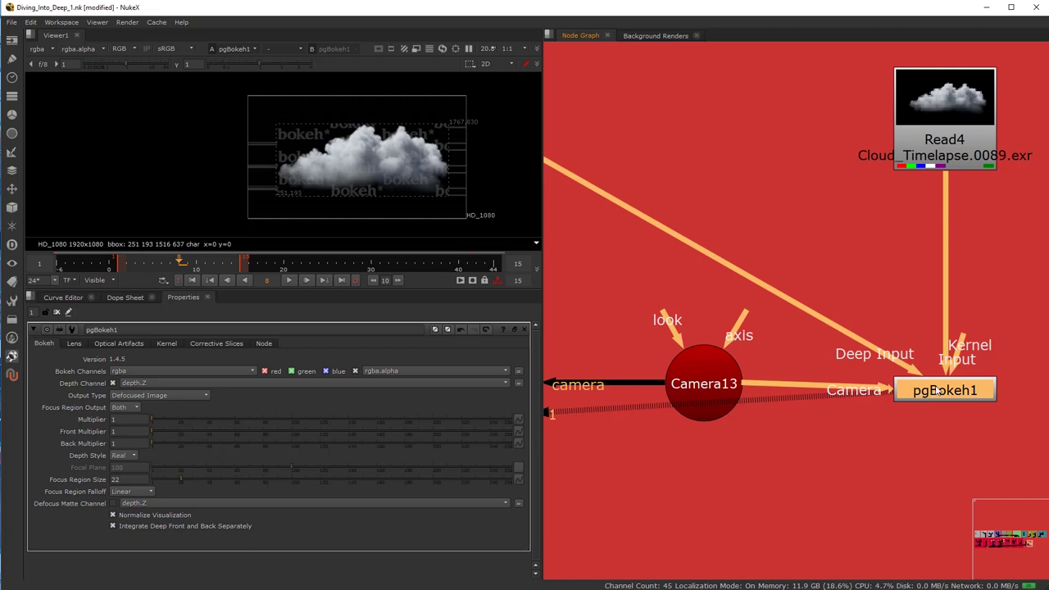
drag(936, 390, 933, 384)
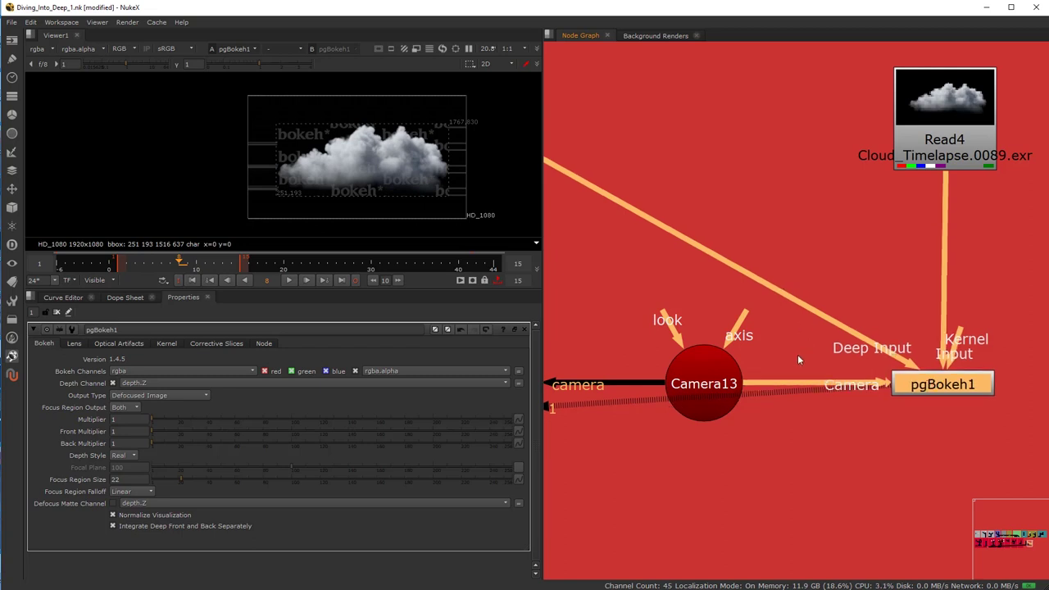
drag(727, 390, 703, 386)
key(1)
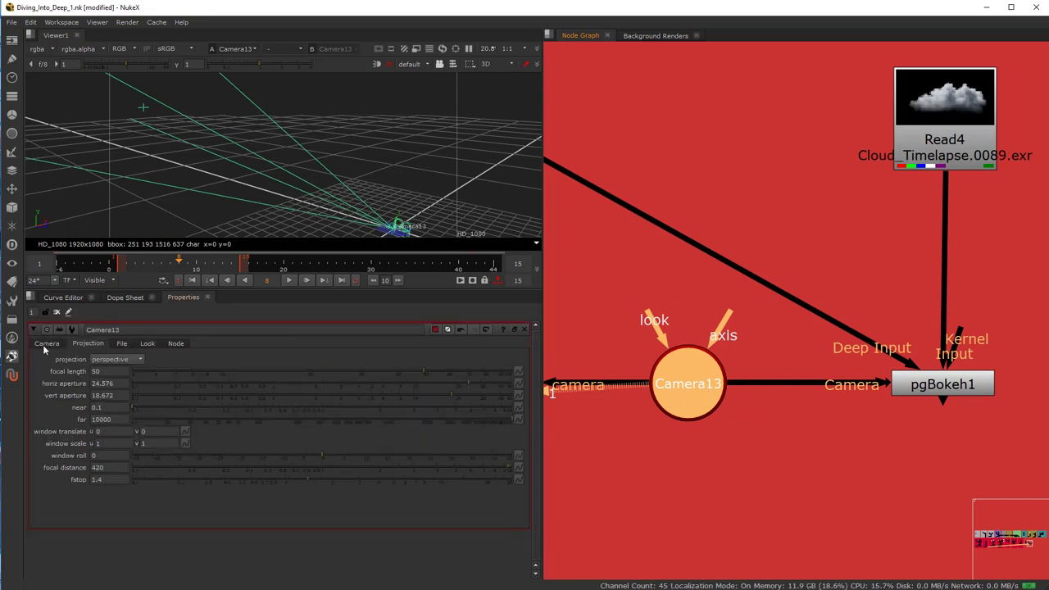
click(92, 372)
click(102, 419)
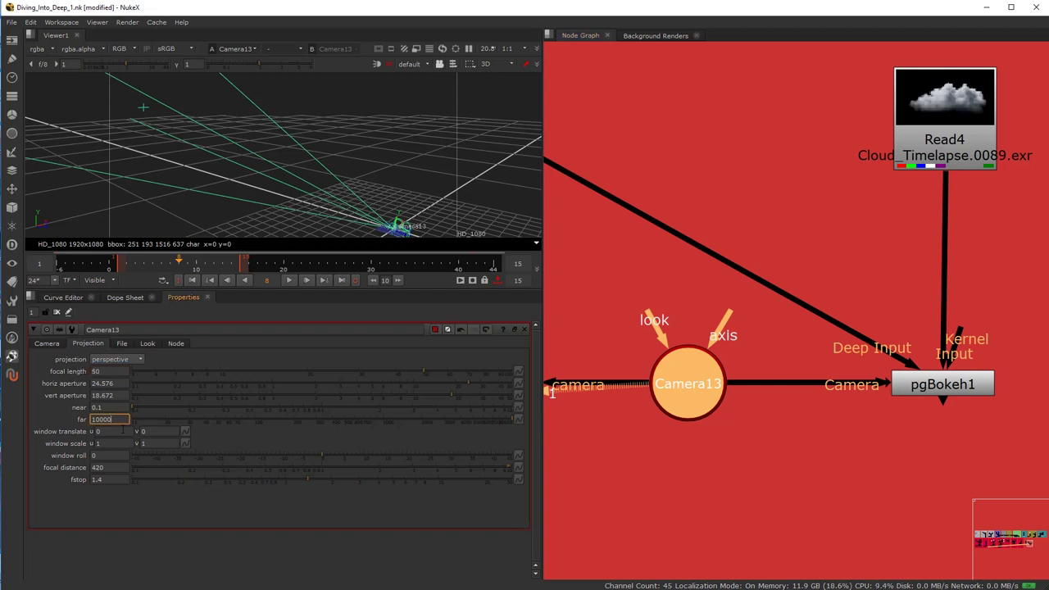
click(106, 457)
click(121, 481)
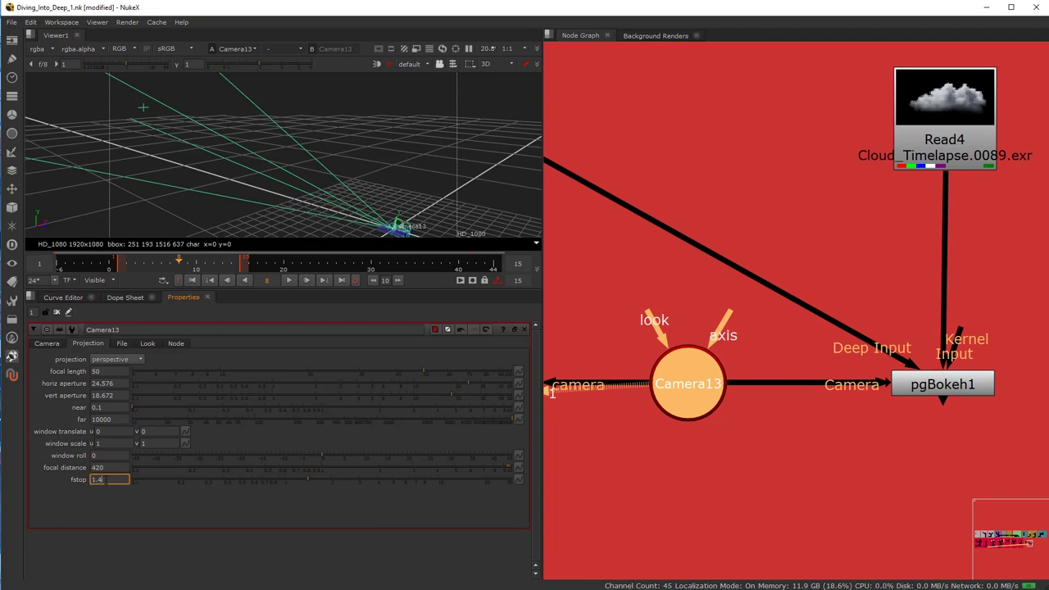
drag(111, 480, 57, 484)
click(120, 483)
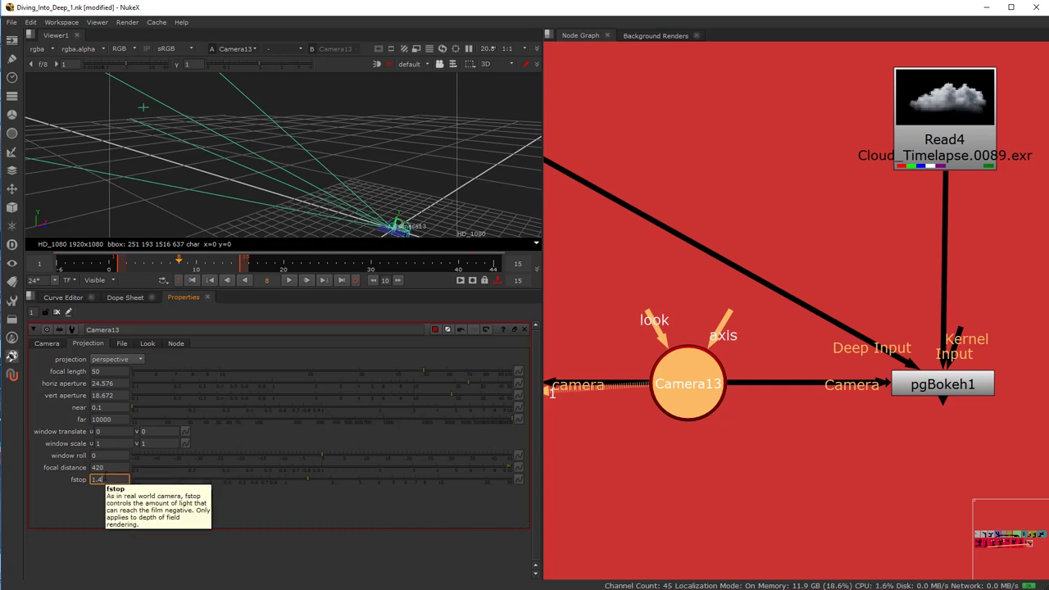
key(shift+Tab)
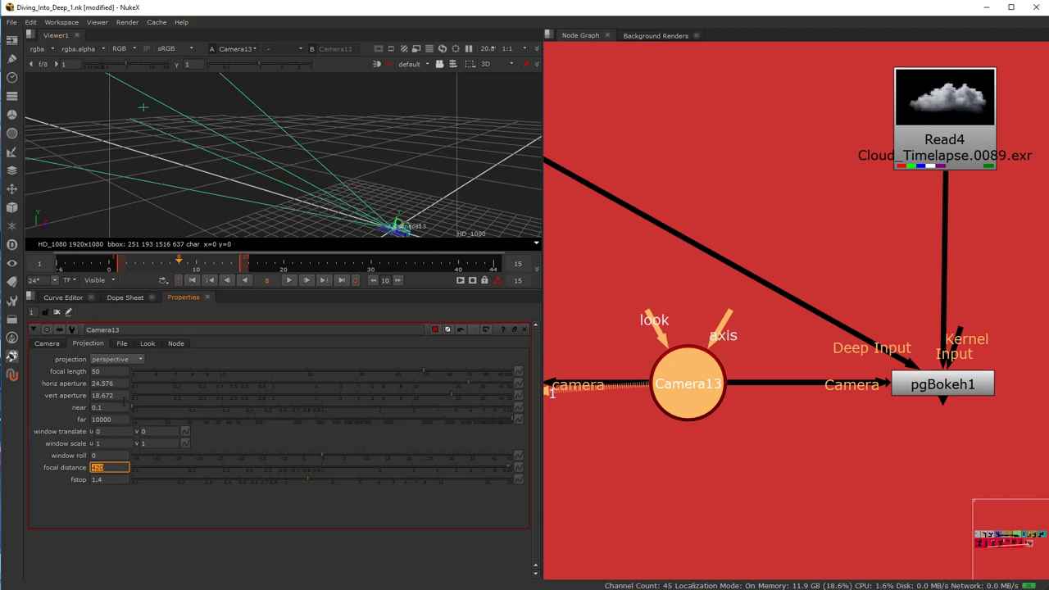
key(Right)
key(Up)
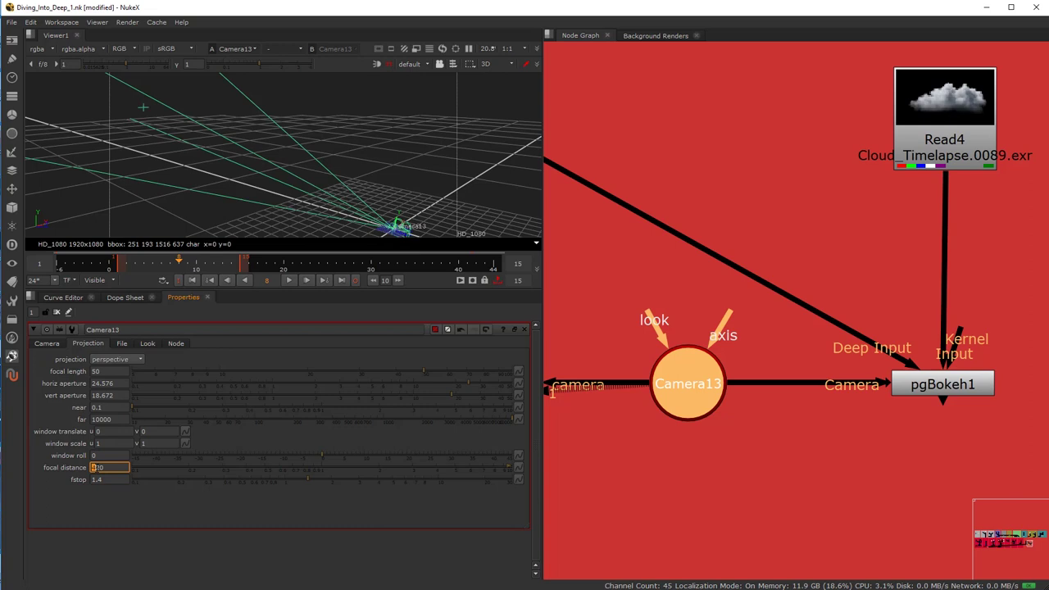
key(Up)
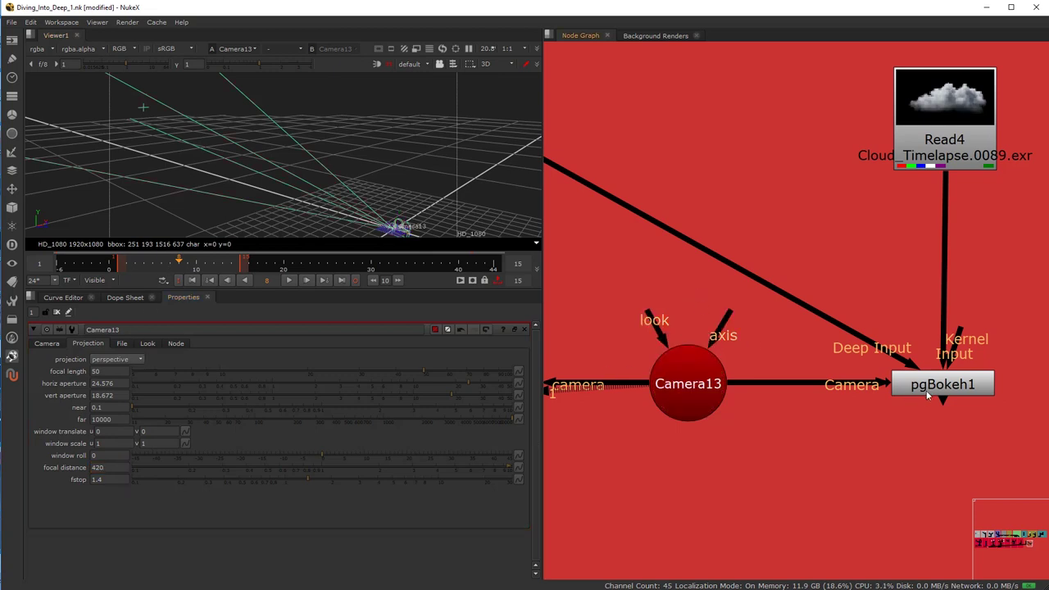
Step: Check pgBokeh1's Lens settings, keeping the 35mm film format
click(942, 388)
click(128, 344)
click(80, 345)
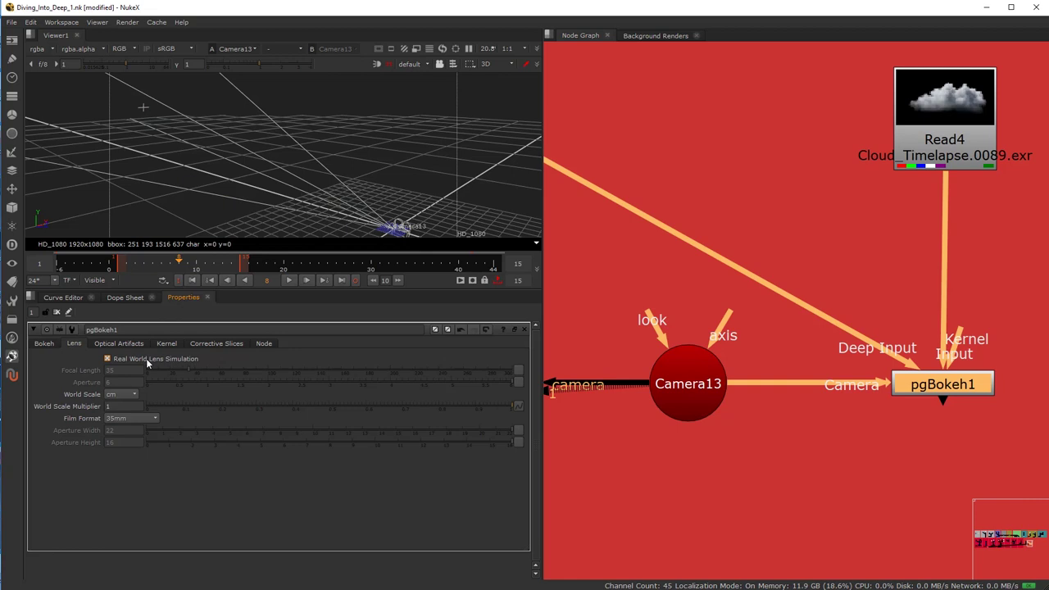
click(134, 420)
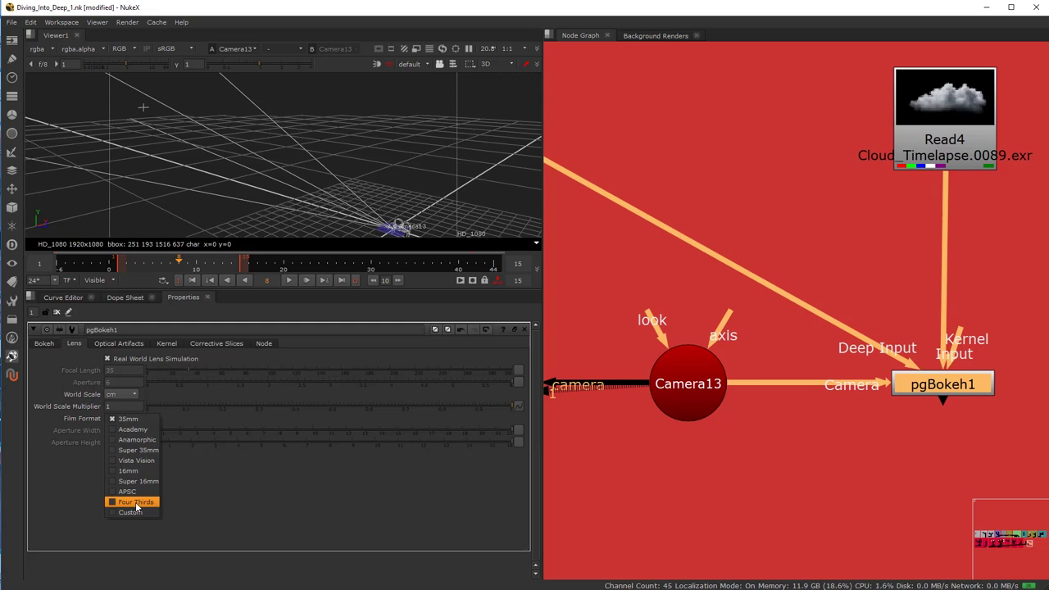
click(79, 461)
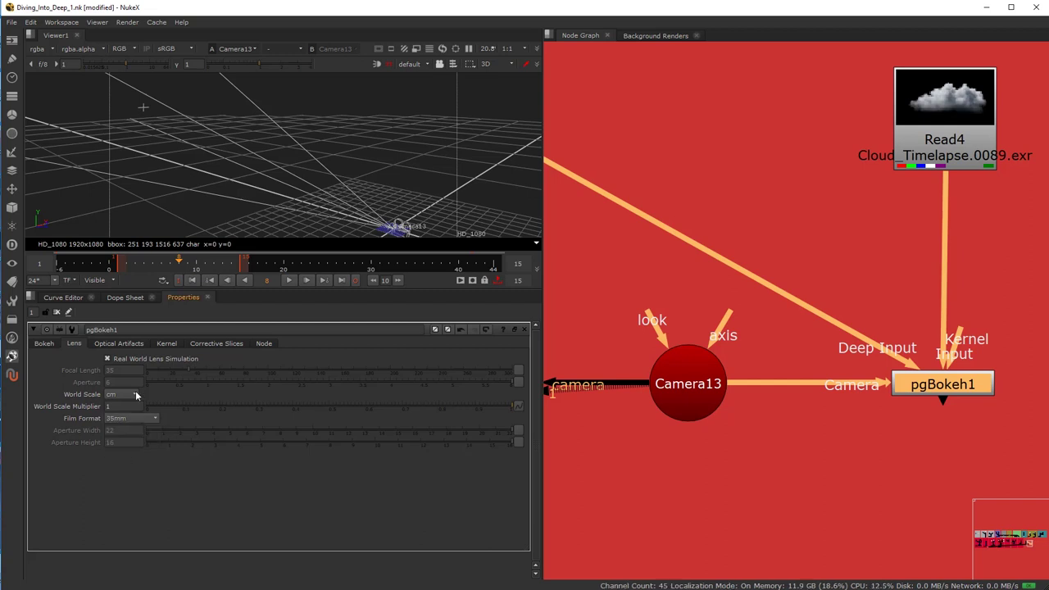
click(125, 425)
click(58, 469)
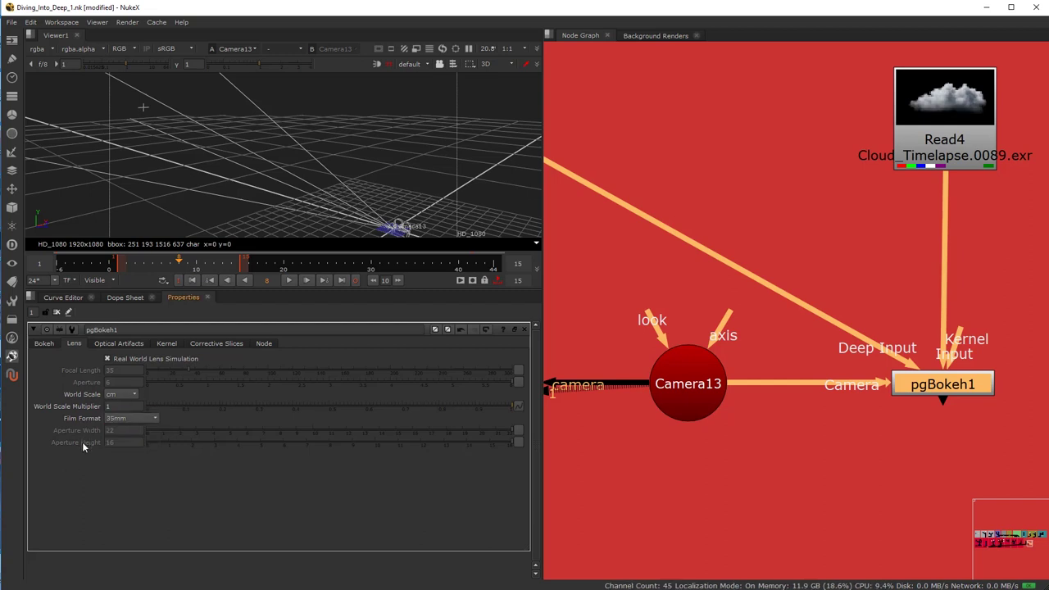
Step: Toggle Real World Lens Simulation and show the Circular, 6-blade kernel settings
click(108, 360)
click(144, 345)
click(166, 343)
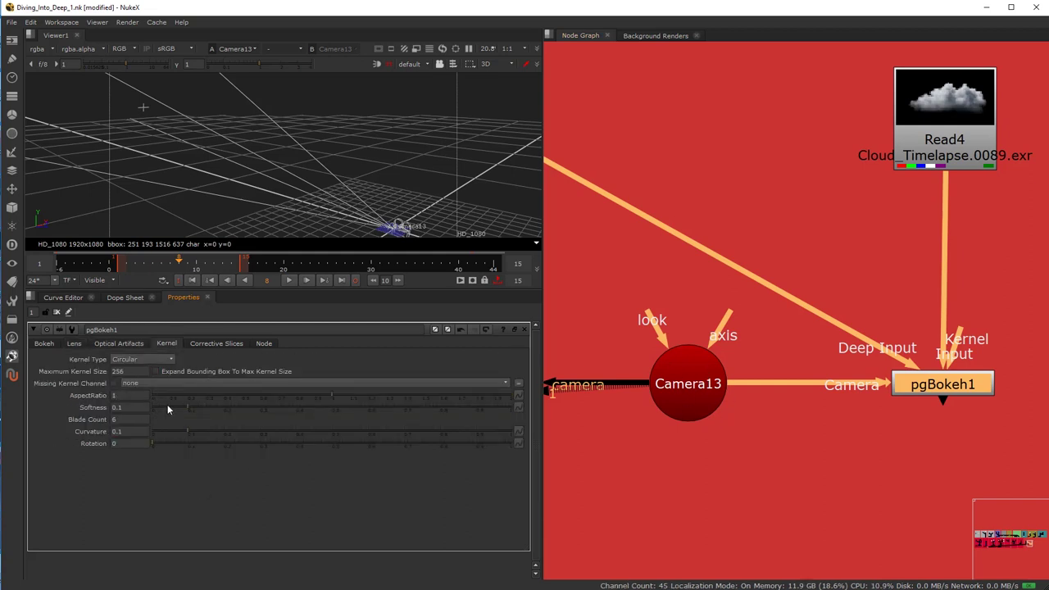
Step: View pgBokeh1's output in the viewer switched to 2D
click(44, 345)
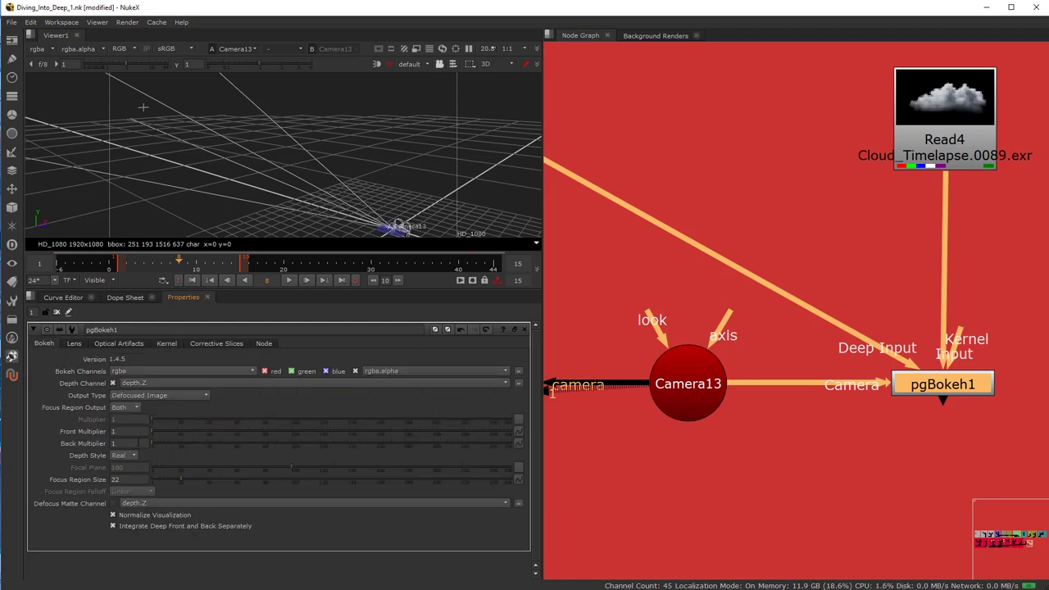
click(159, 398)
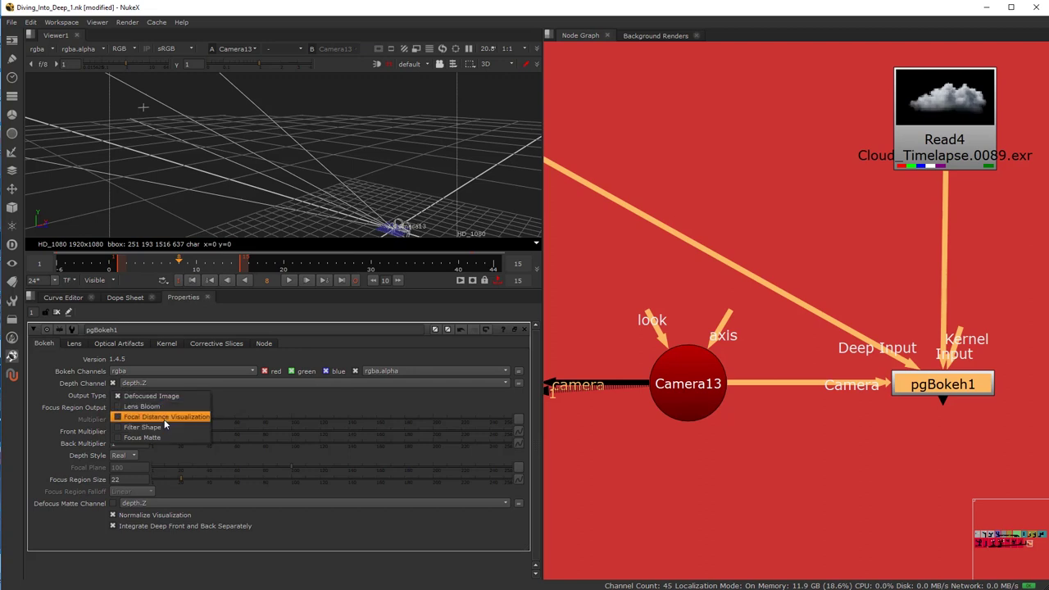
click(773, 326)
key(1)
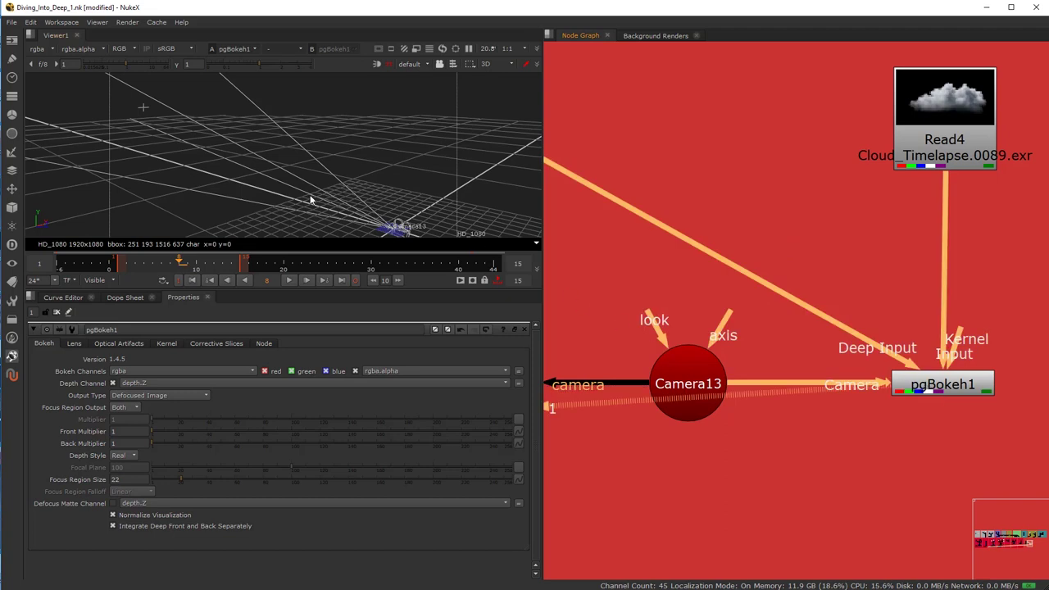
key(Tab)
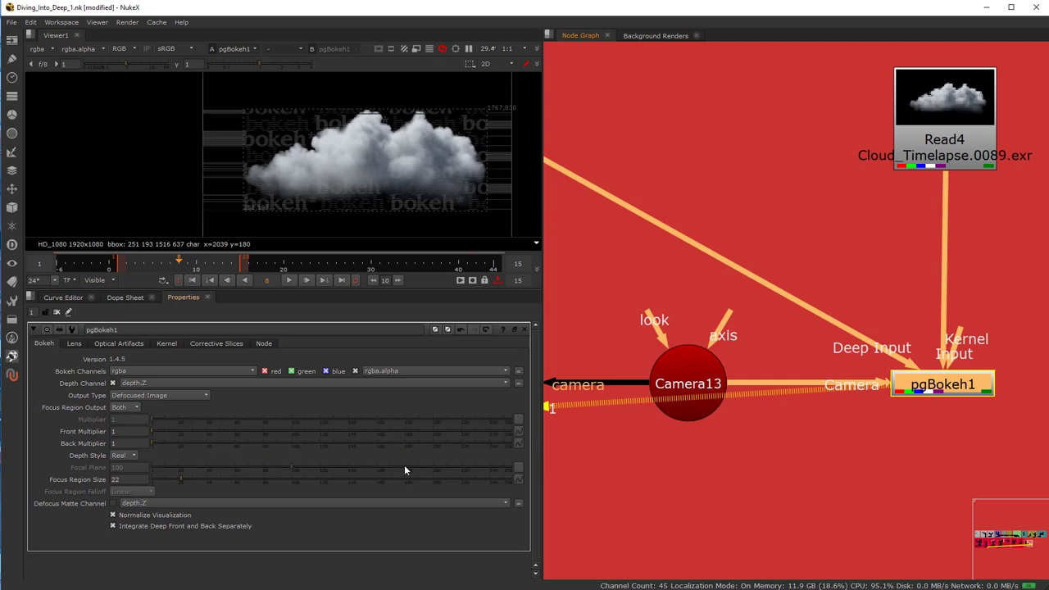
Step: Set pgBokeh1's Output Type to Focal Distance Visualization and fit the frame
click(158, 395)
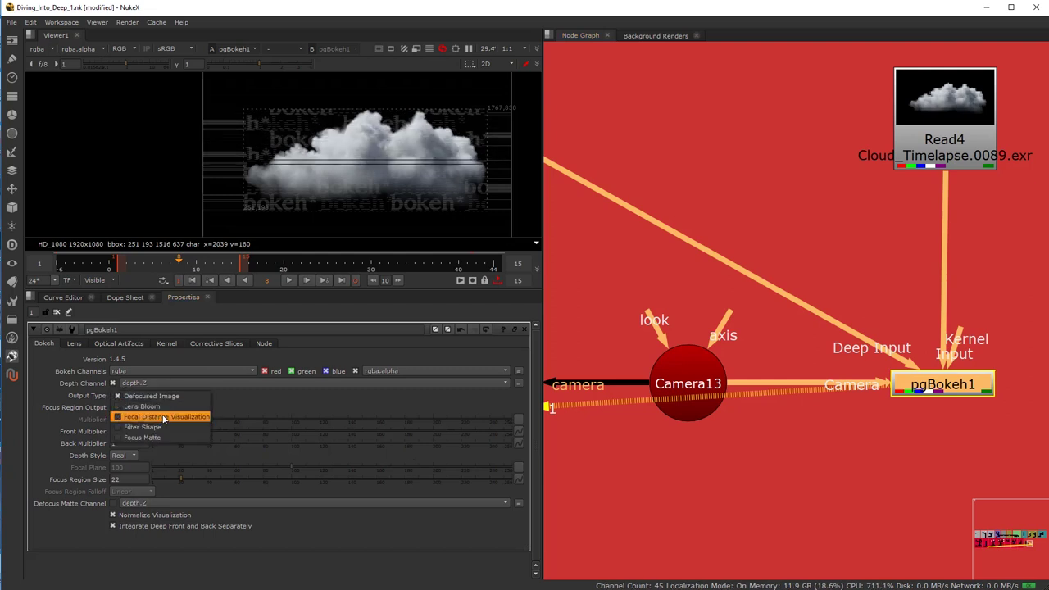
click(178, 416)
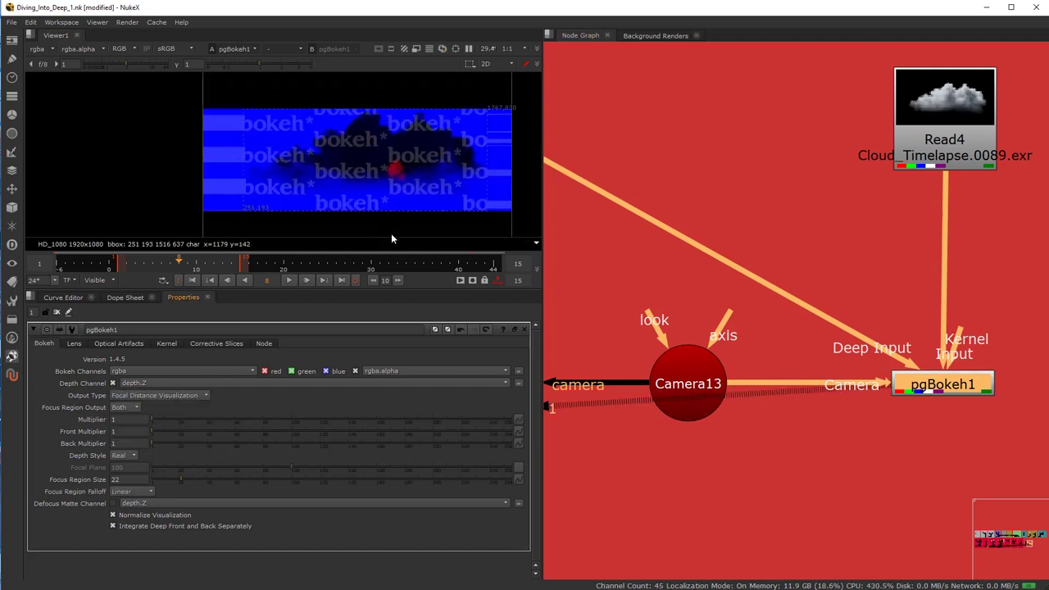
scroll(410, 185, up, 2)
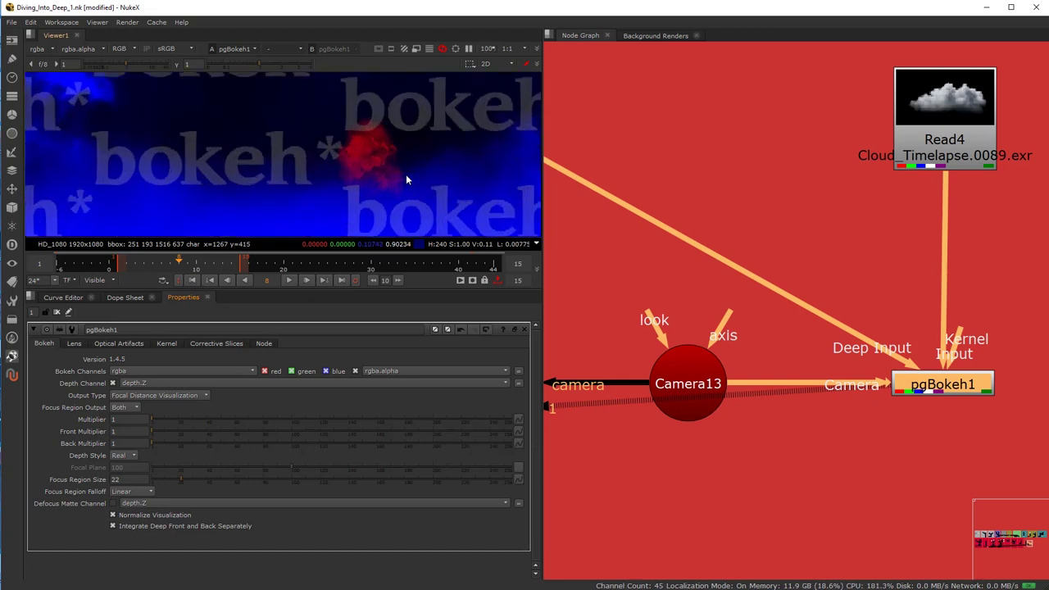
scroll(403, 176, down, 1)
drag(344, 187, 349, 194)
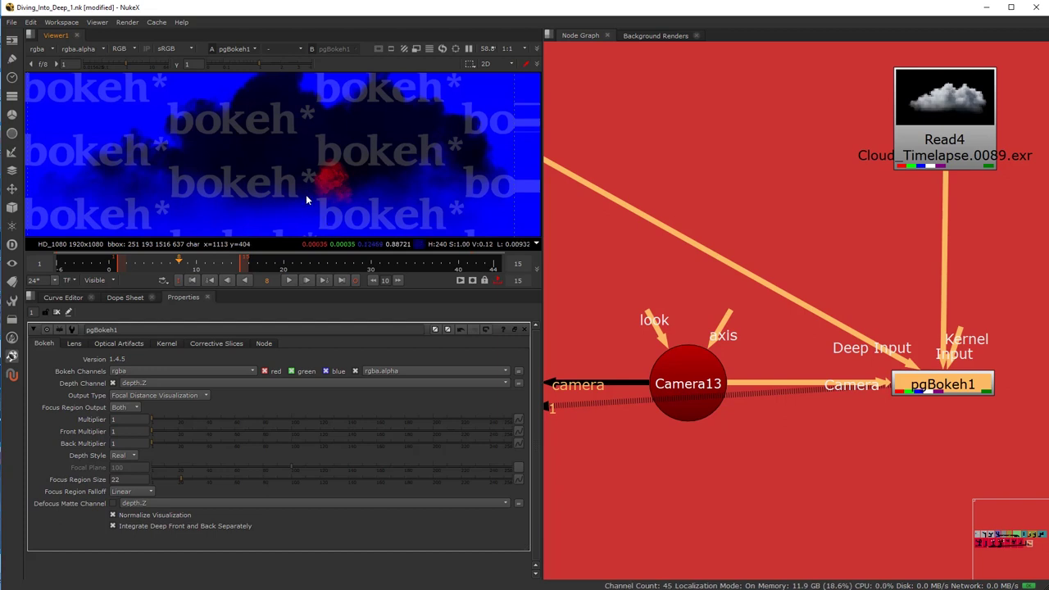
key(f)
scroll(297, 162, up, 3)
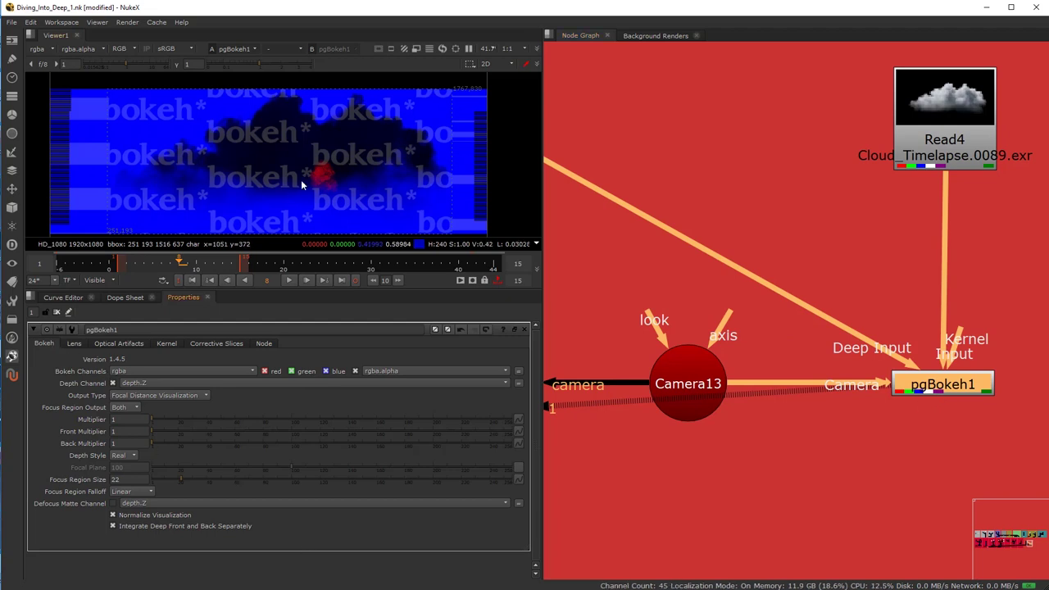
scroll(696, 339, down, 3)
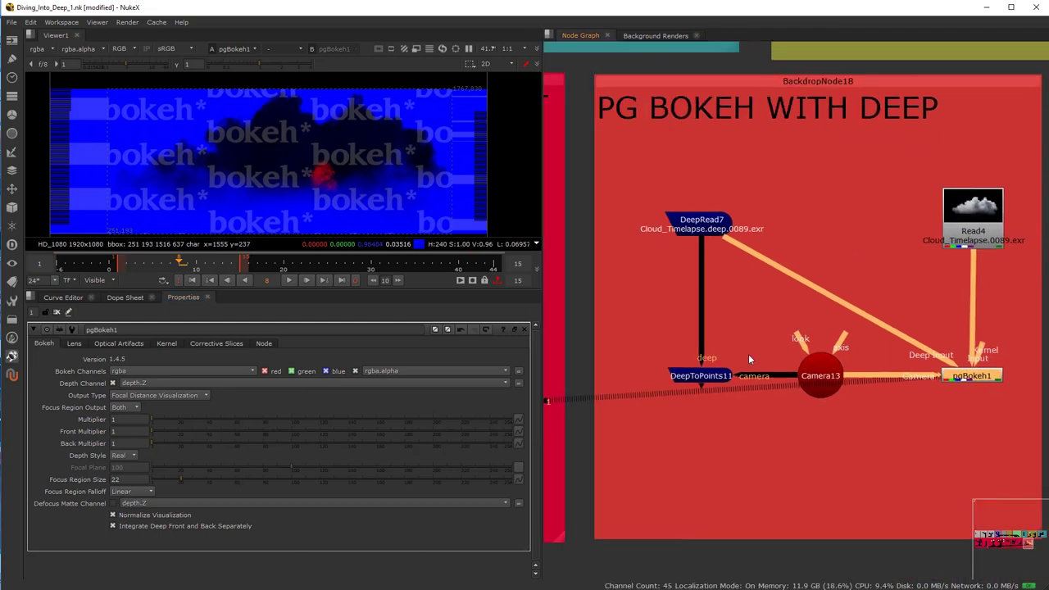
scroll(757, 347, up, 4)
click(851, 384)
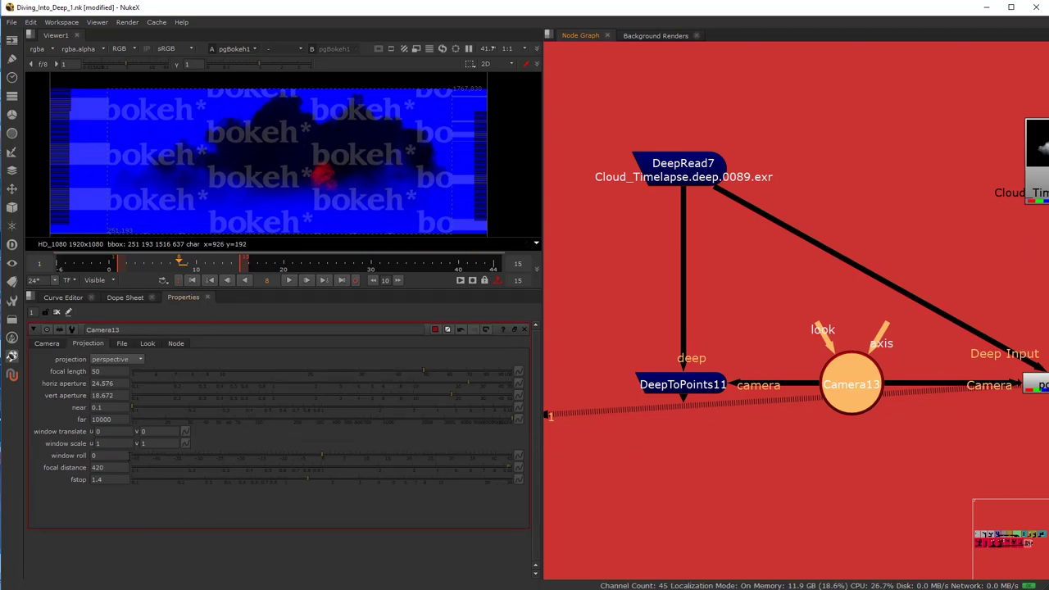
click(102, 480)
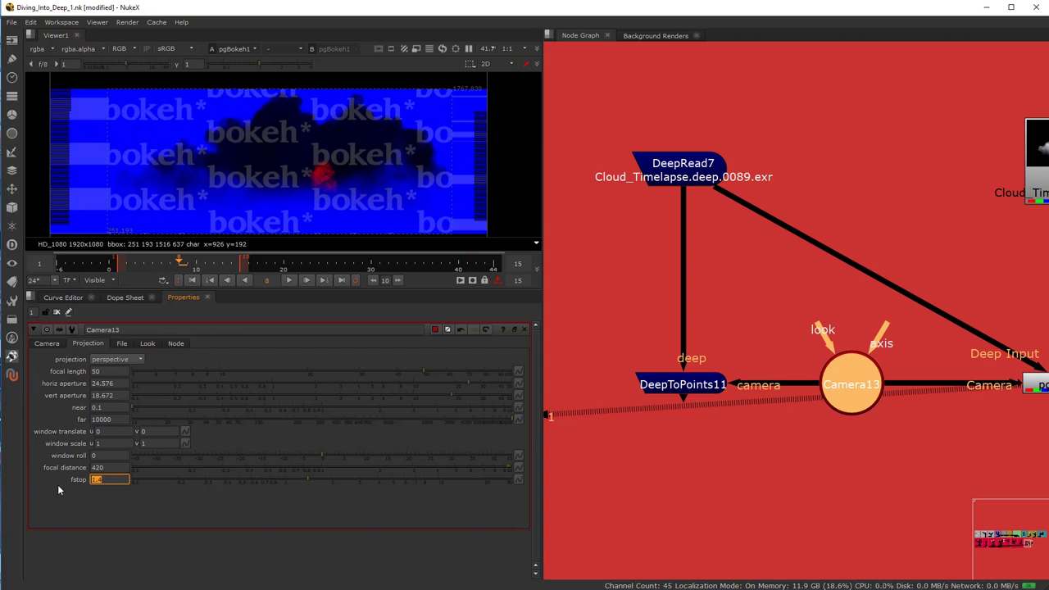
text(5.6)
key(Return)
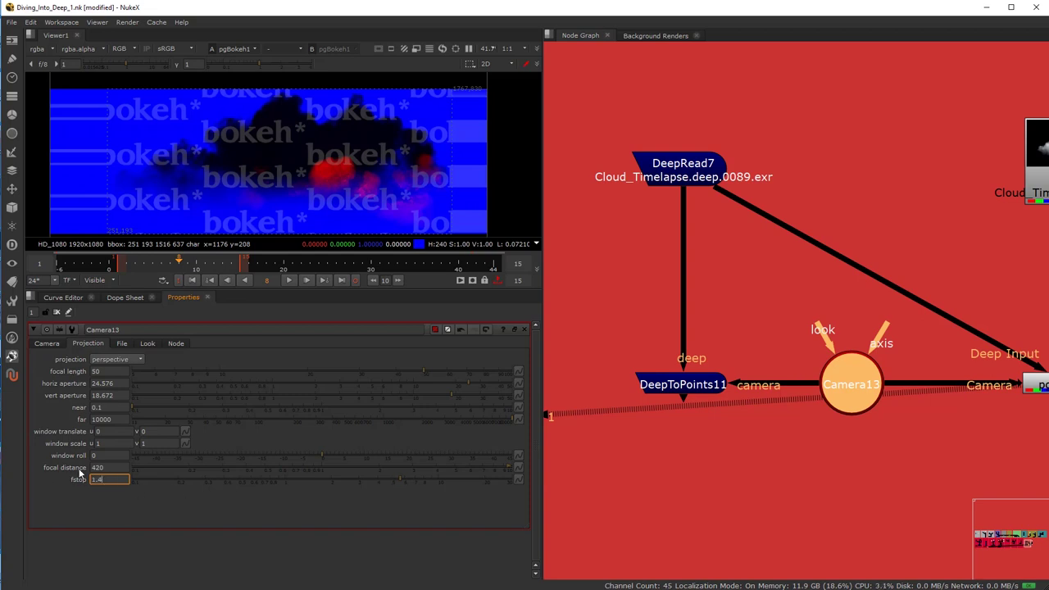
key(Return)
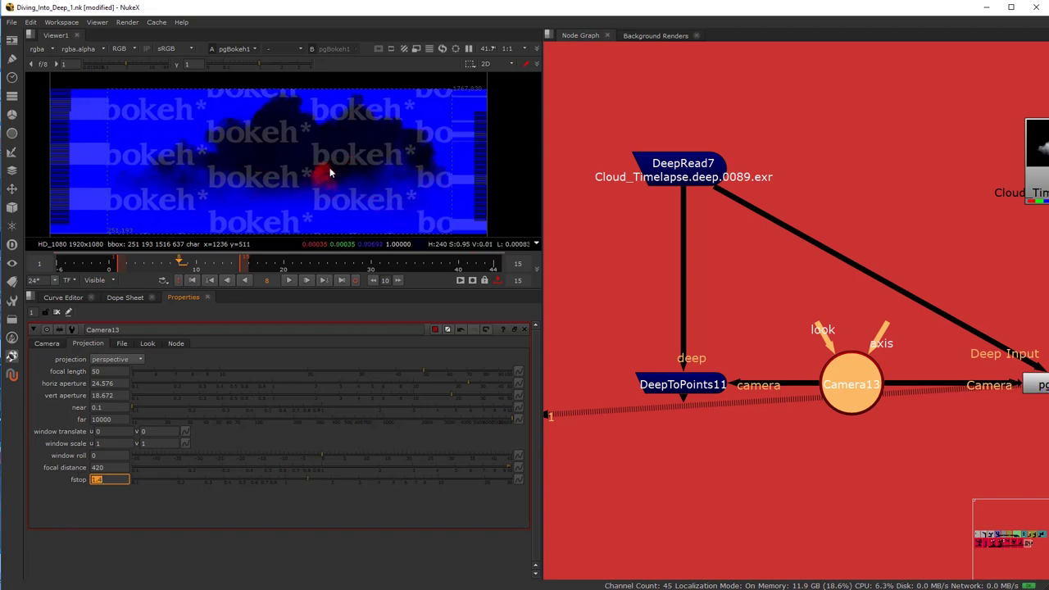
drag(822, 487, 665, 477)
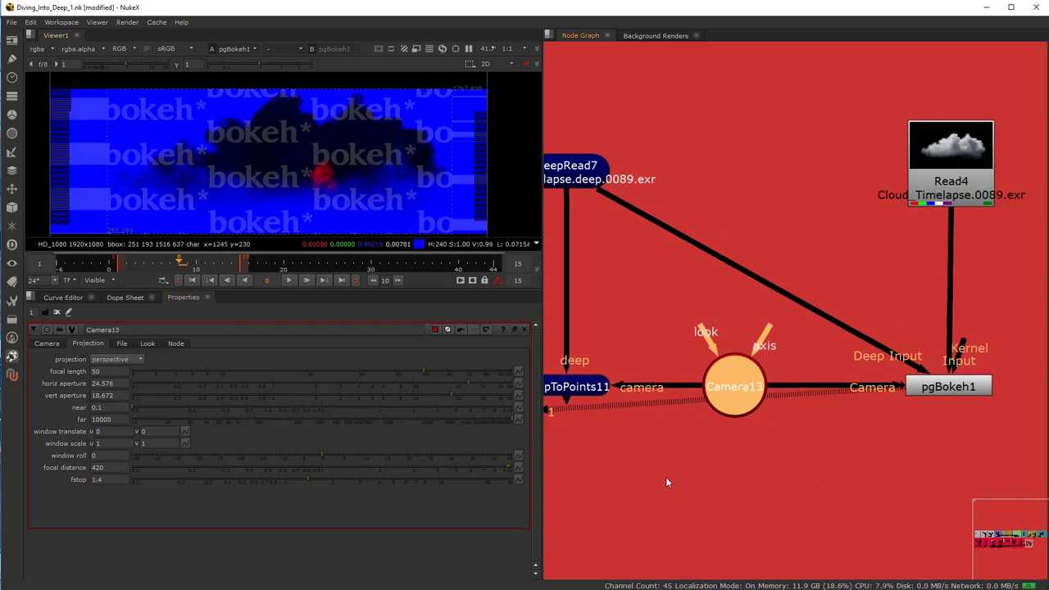
Step: Inspect the DeepToPoints11 point cloud shaded in 3D from several angles
scroll(678, 473, up, 2)
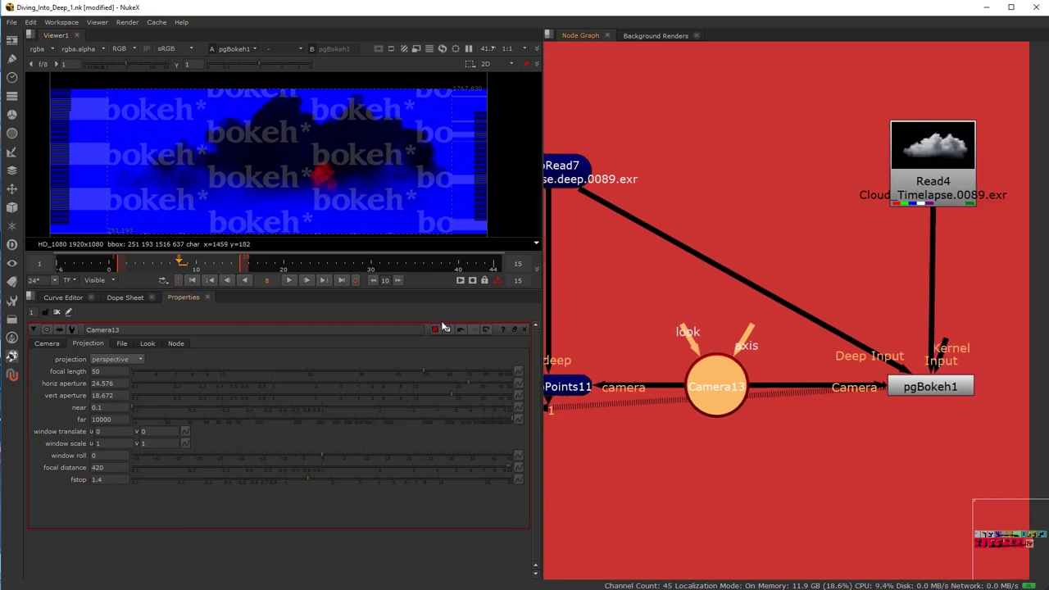
drag(906, 390, 908, 391)
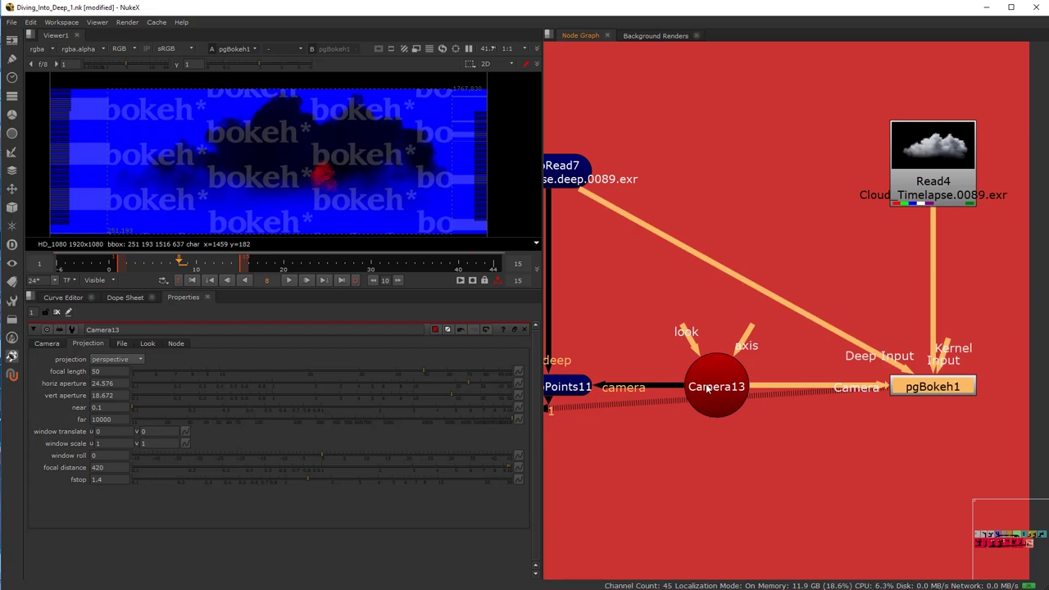
click(571, 393)
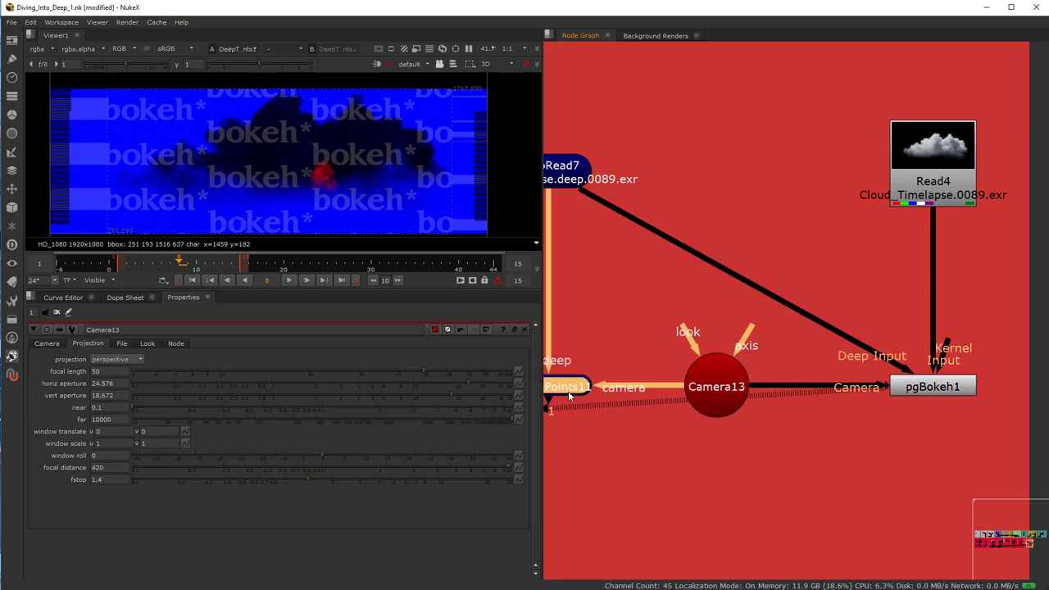
key(1)
drag(172, 199, 341, 173)
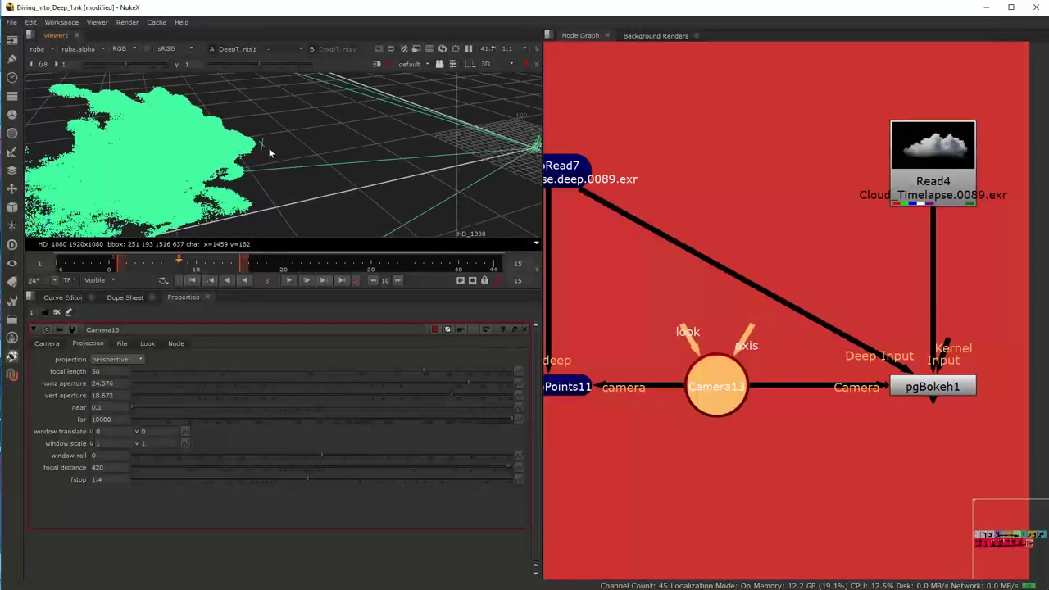
key(space)
click(484, 271)
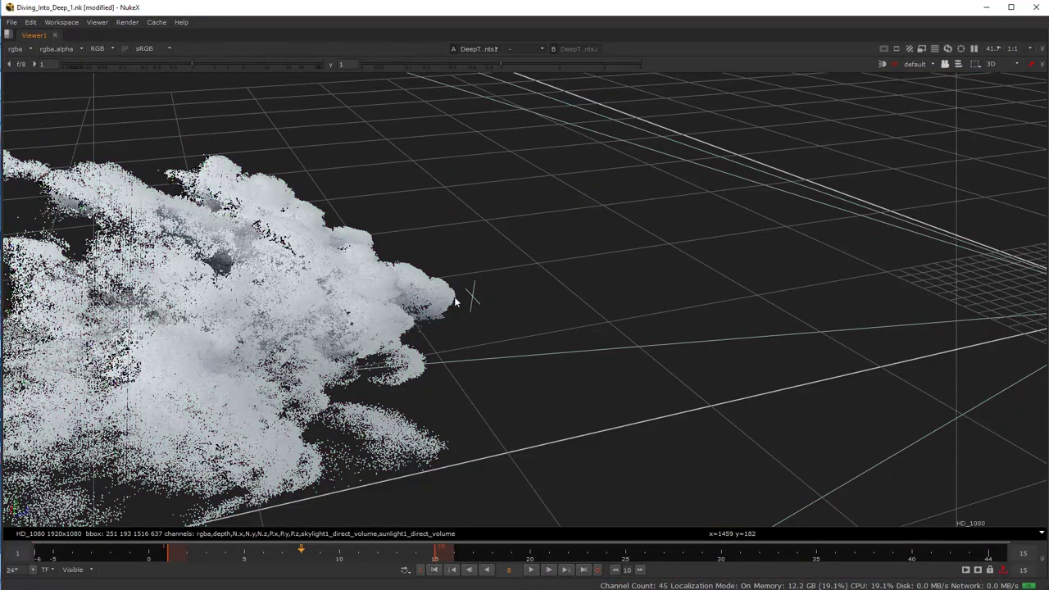
drag(511, 320, 435, 400)
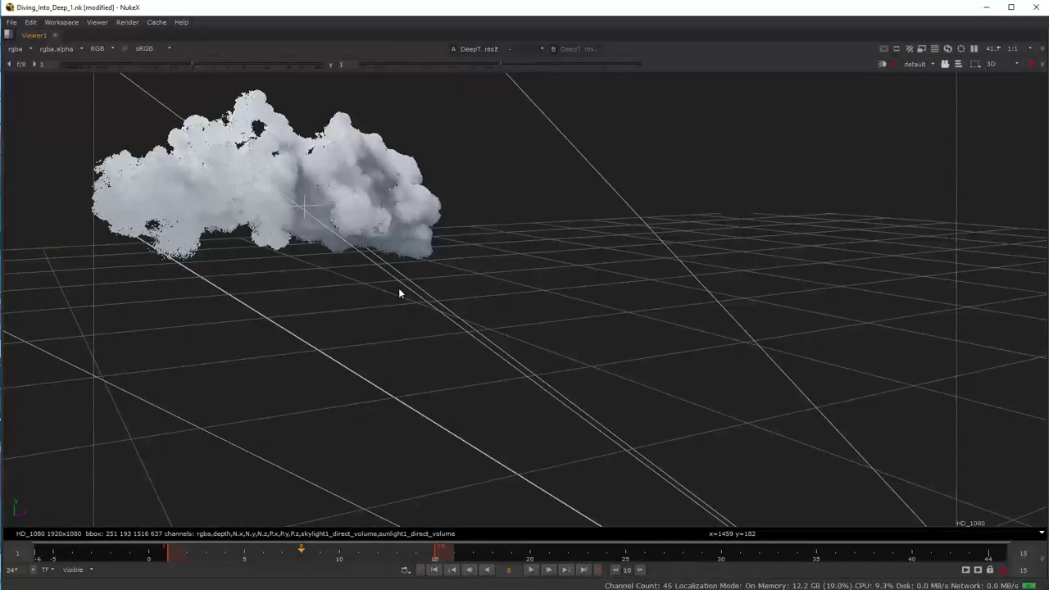
key(space)
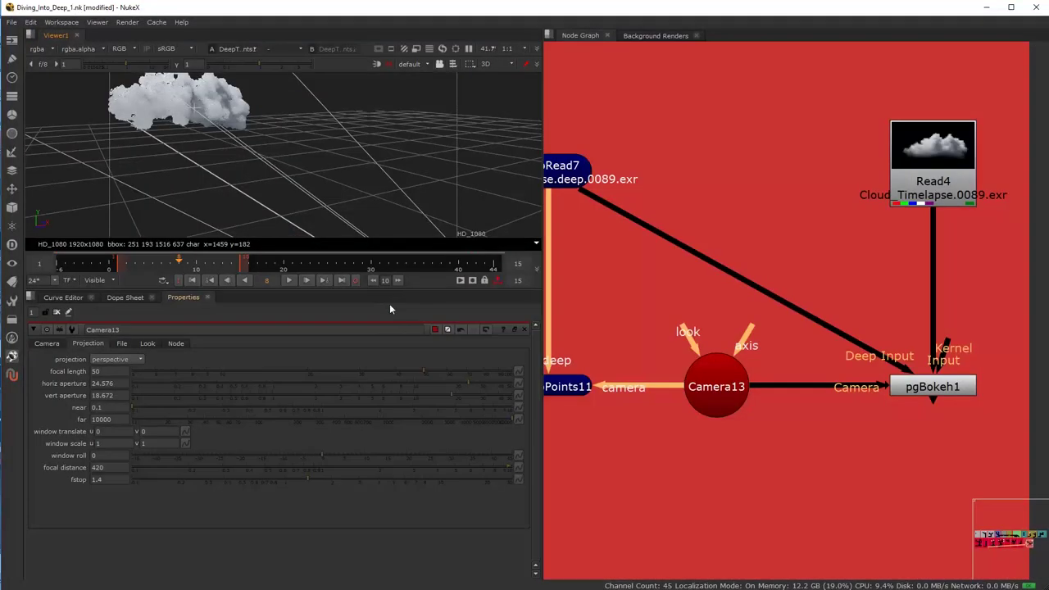
drag(275, 197, 261, 144)
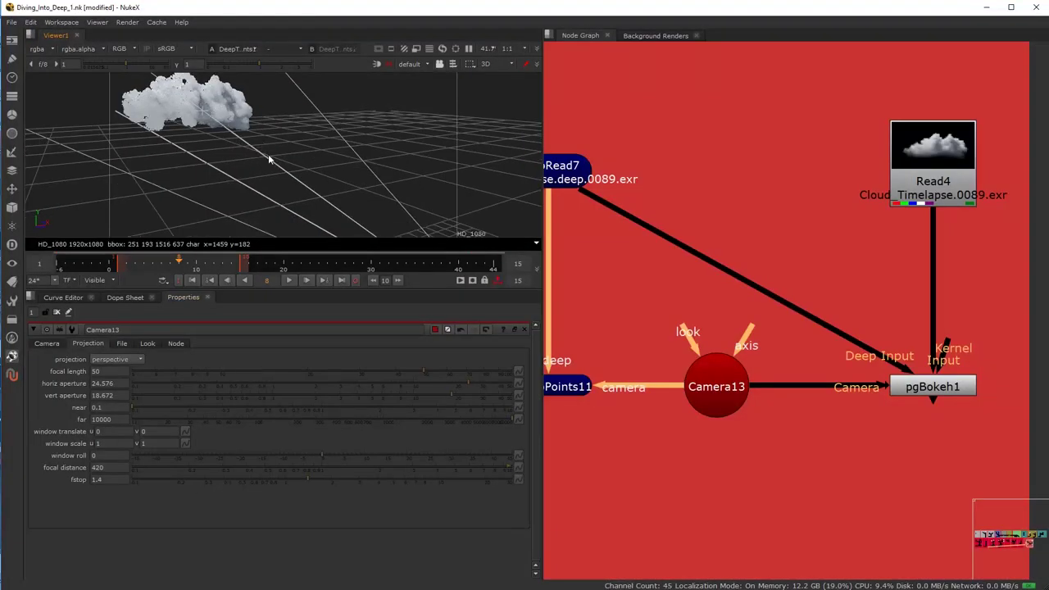
Step: Show pgBokeh1's focal distance visualization as a 2D image in the viewer
click(918, 391)
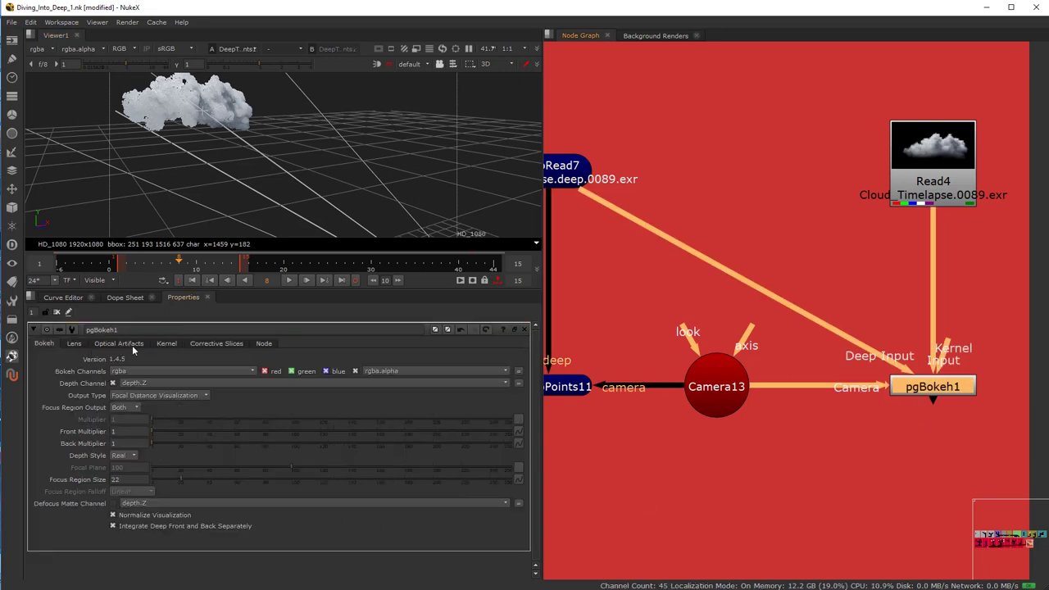
click(737, 374)
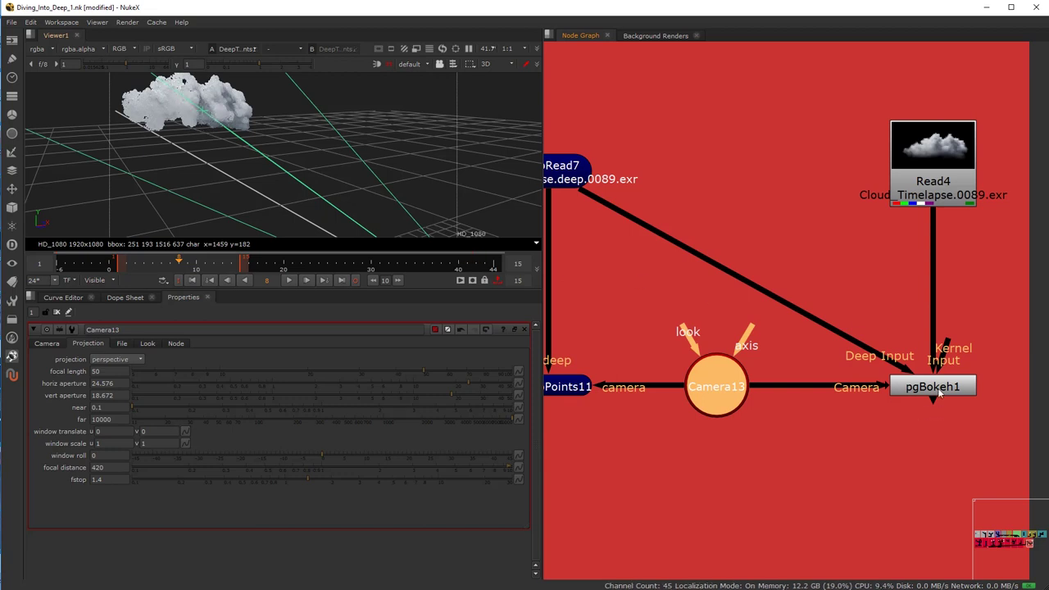
click(937, 387)
key(1)
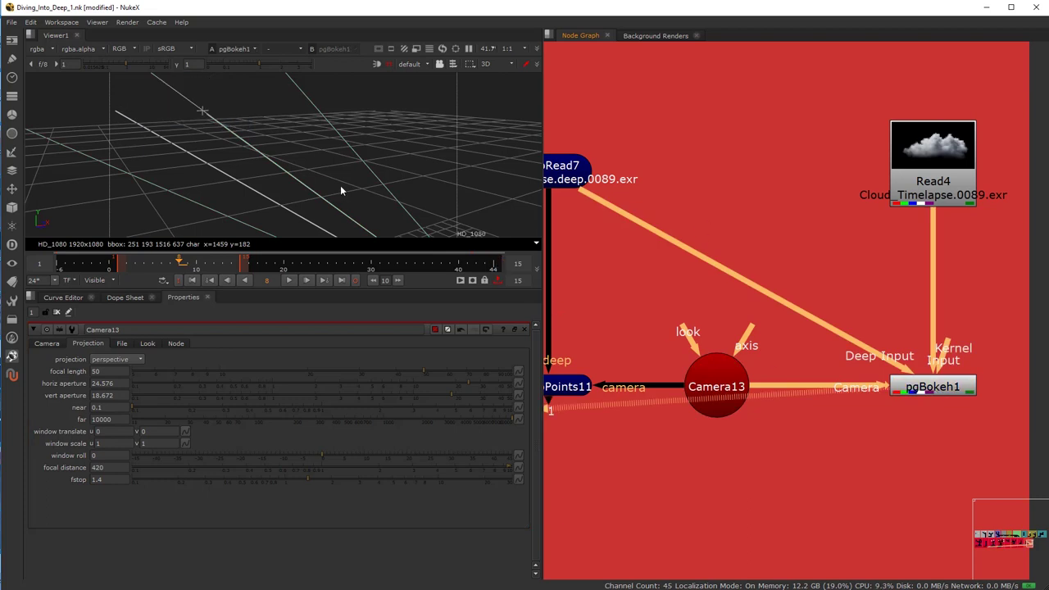
key(Tab)
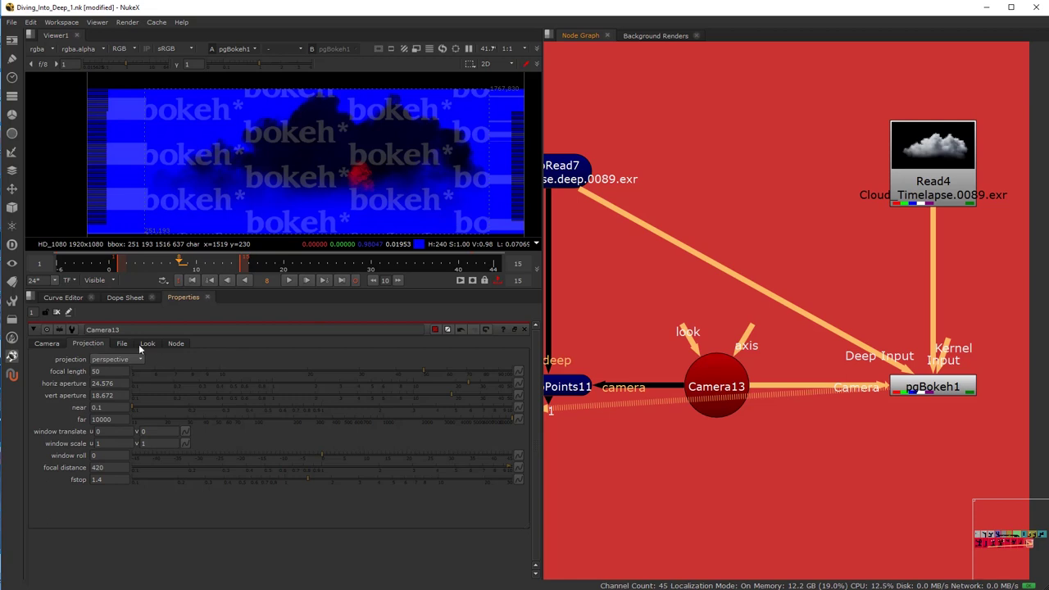
drag(935, 390, 935, 396)
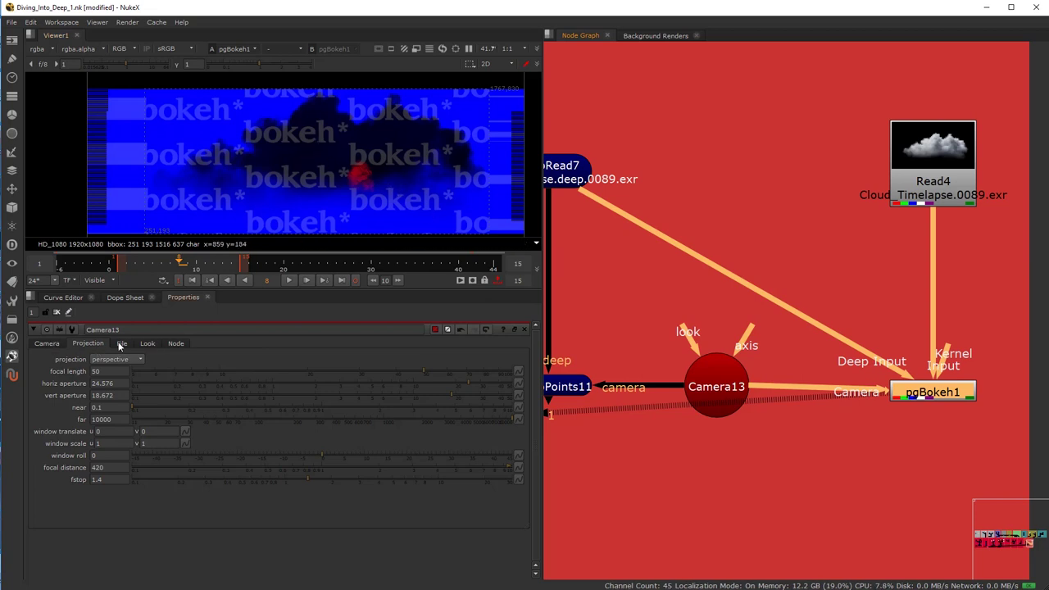
Step: Browse Camera13's Camera, File and Look tabs, then reopen pgBokeh1's Bokeh settings
click(51, 343)
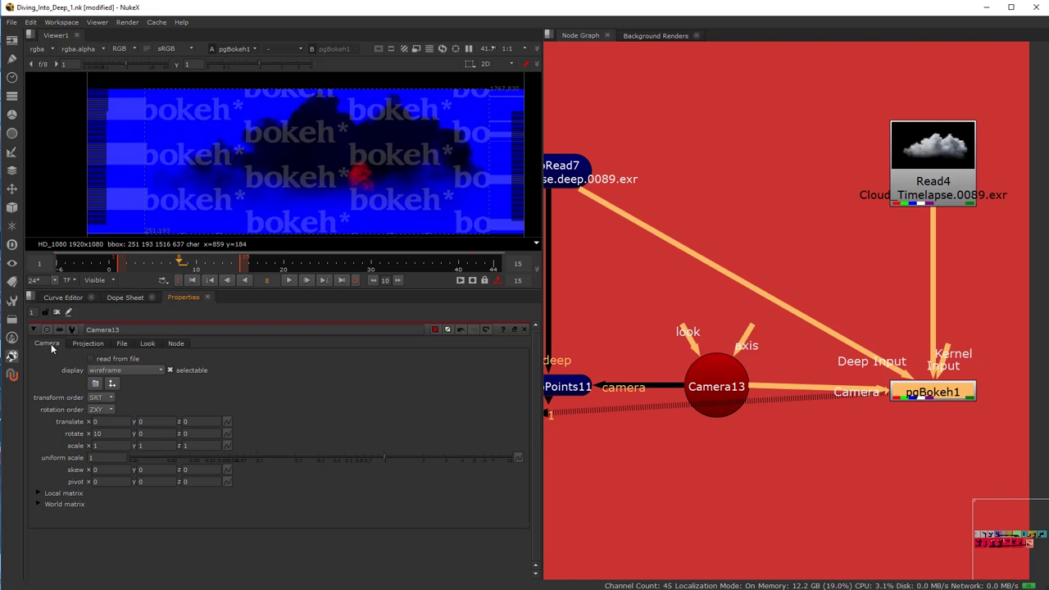
click(128, 343)
click(147, 344)
double_click(931, 396)
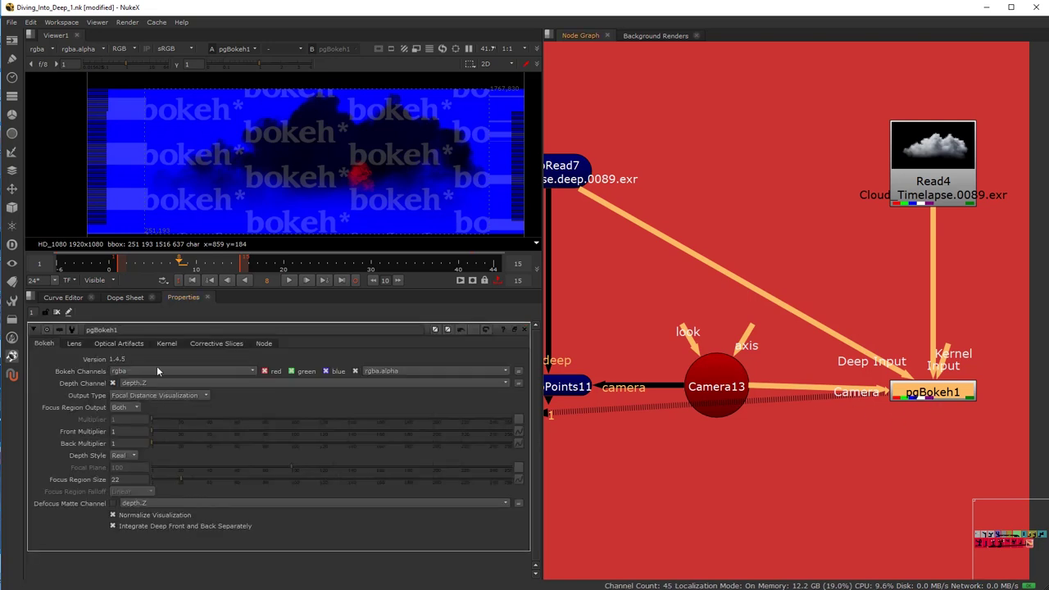
click(143, 396)
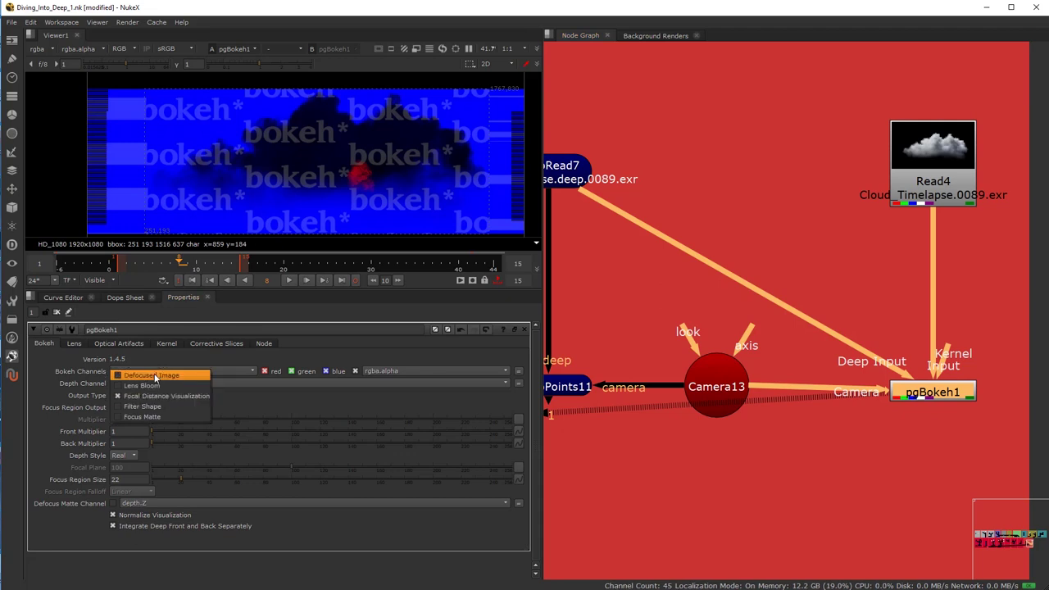
Step: Switch pgBokeh1's Output Type to Defocused Image
click(155, 377)
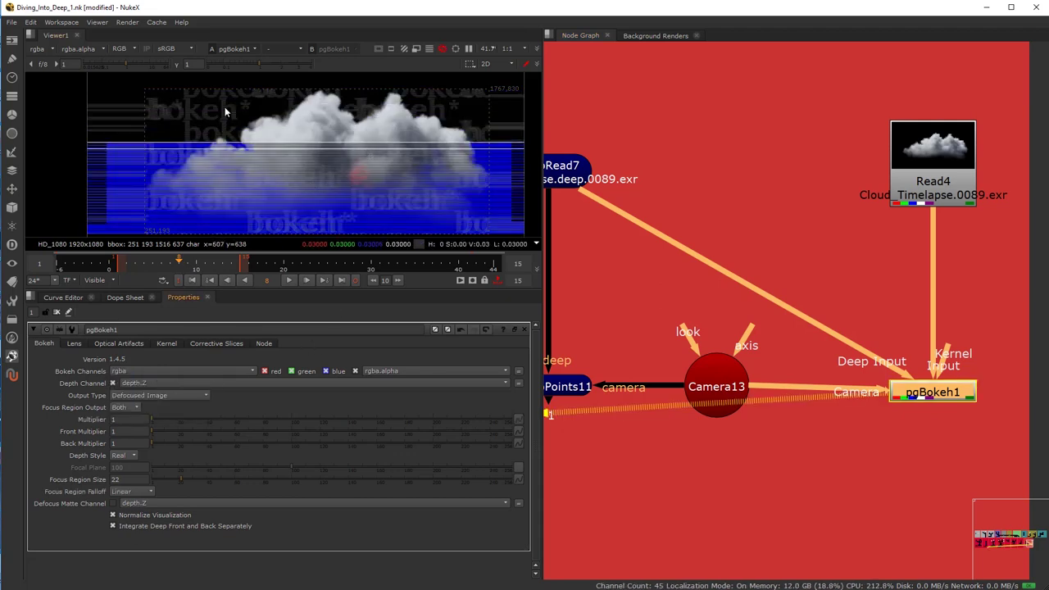
scroll(299, 133, up, 6)
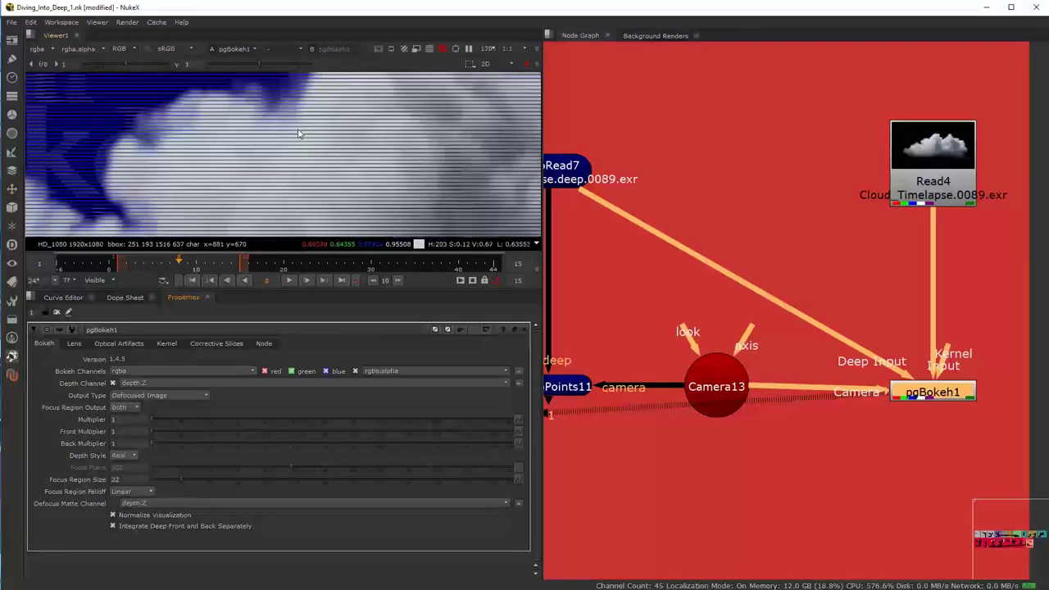
scroll(307, 167, down, 3)
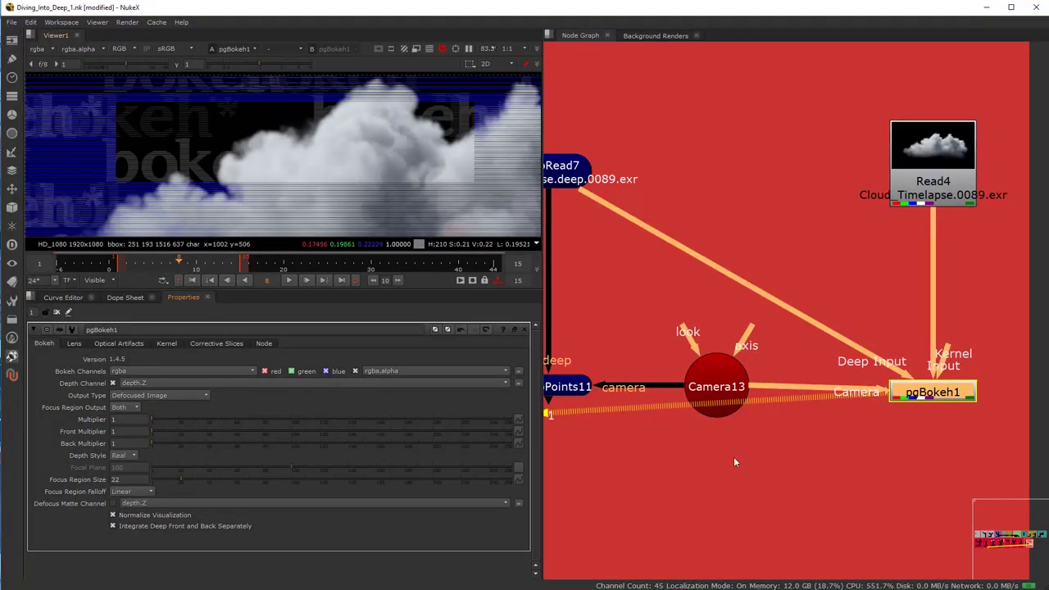
Step: Toggle pgBokeh1 on and off repeatedly to compare the sharp and defocused cloud
click(733, 461)
click(930, 394)
key(d)
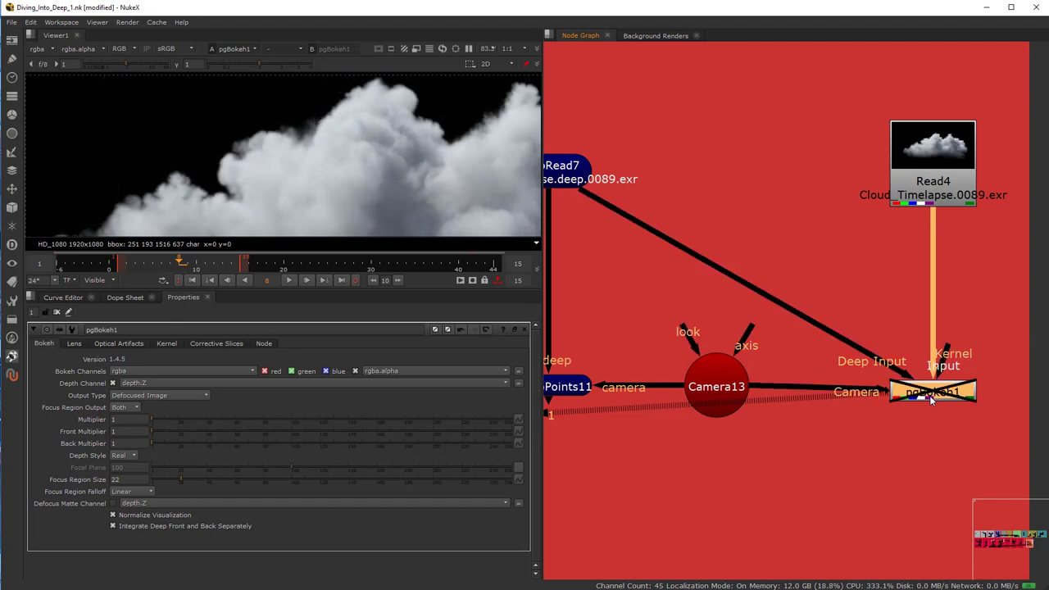
key(d)
scroll(261, 152, up, 5)
key(d)
key(d)
key(d)
scroll(288, 179, down, 7)
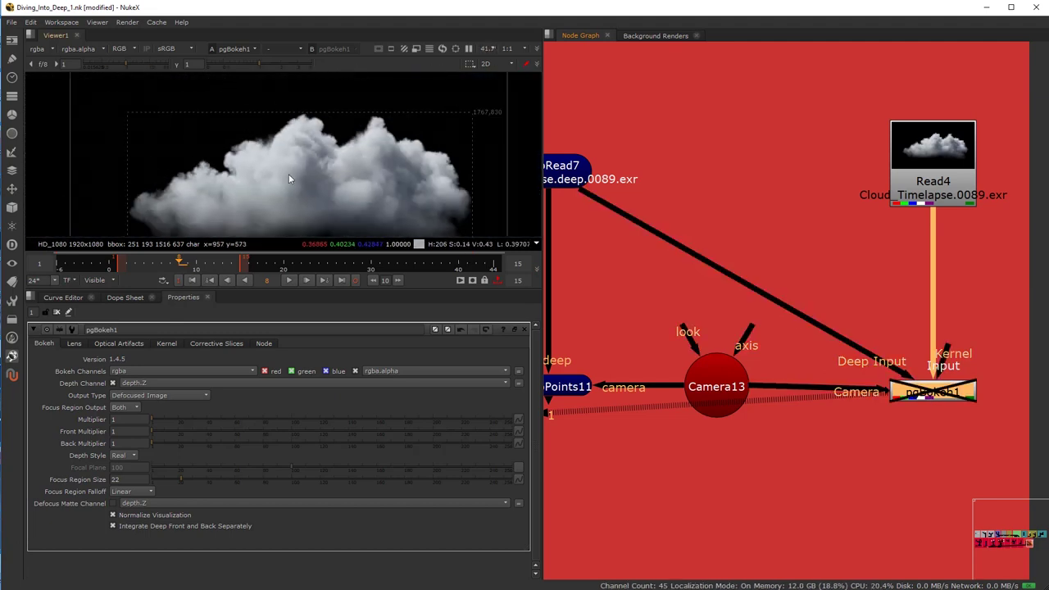
scroll(289, 179, up, 6)
key(d)
key(d)
key(d)
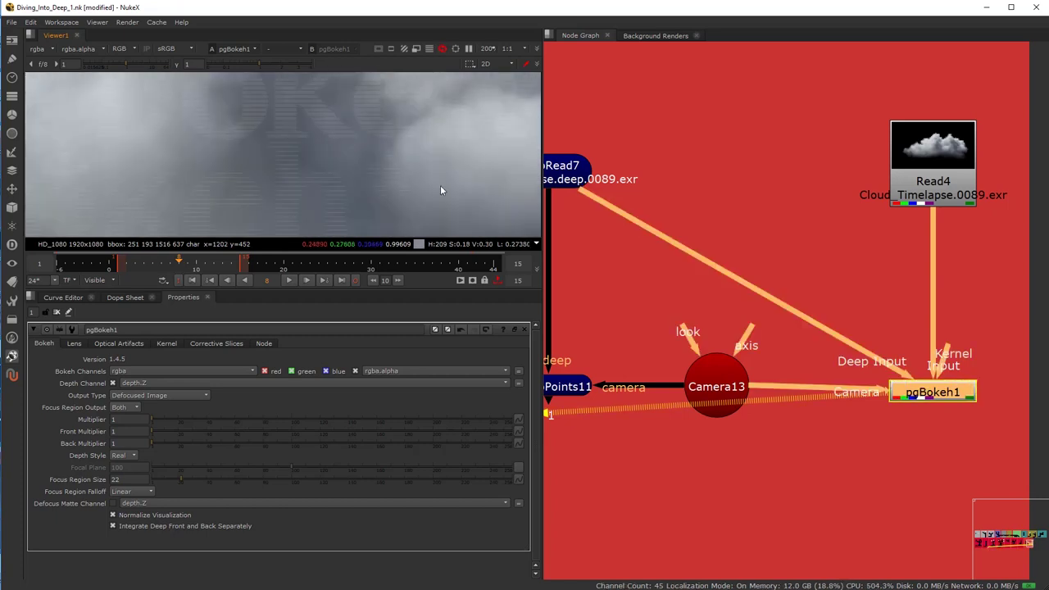
scroll(231, 154, up, 2)
key(d)
key(d)
key(d)
key(d)
key(d)
scroll(308, 160, down, 5)
key(d)
key(d)
key(d)
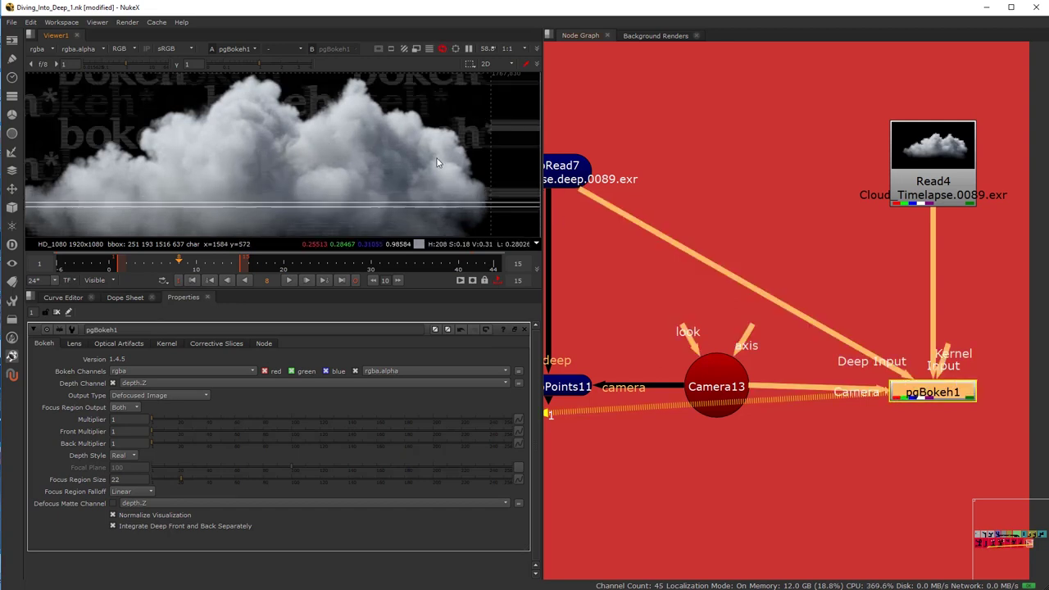
key(d)
key(d)
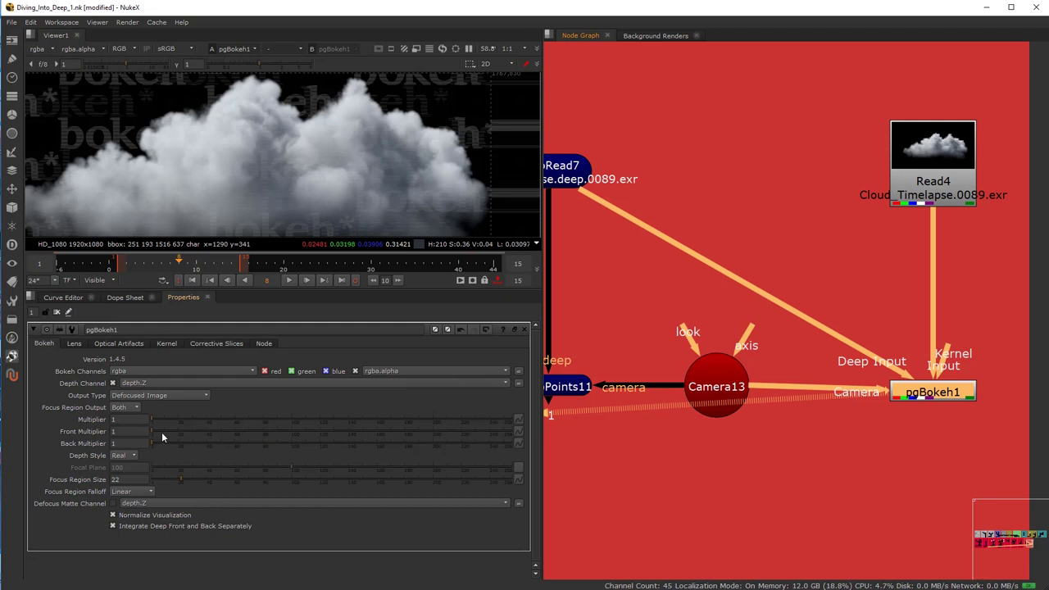
Step: Set pgBokeh1's Back Multiplier to 13.5 via 47.5, then disable the node to compare
click(217, 443)
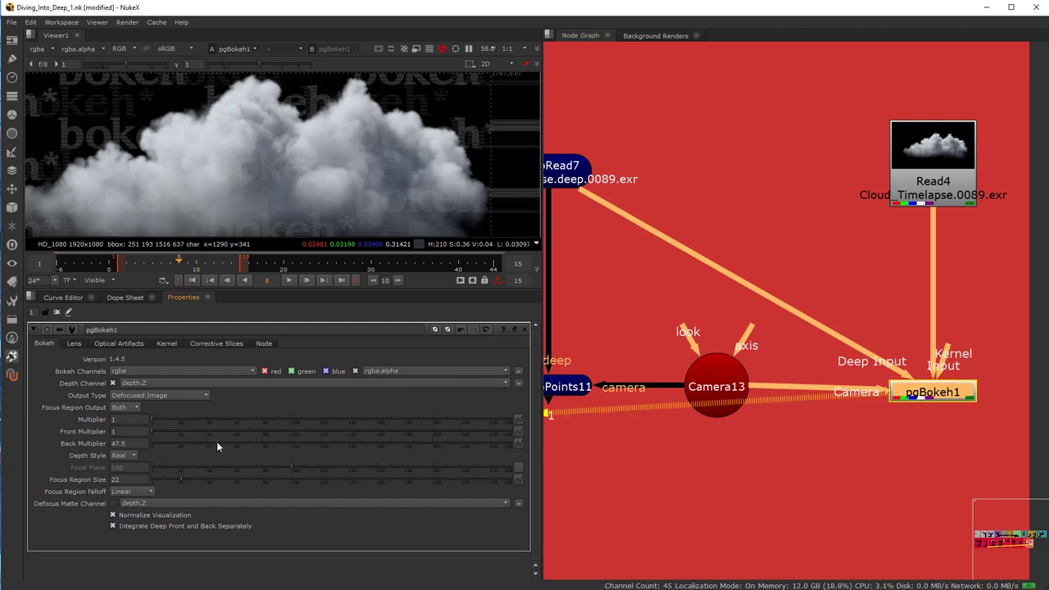
click(169, 443)
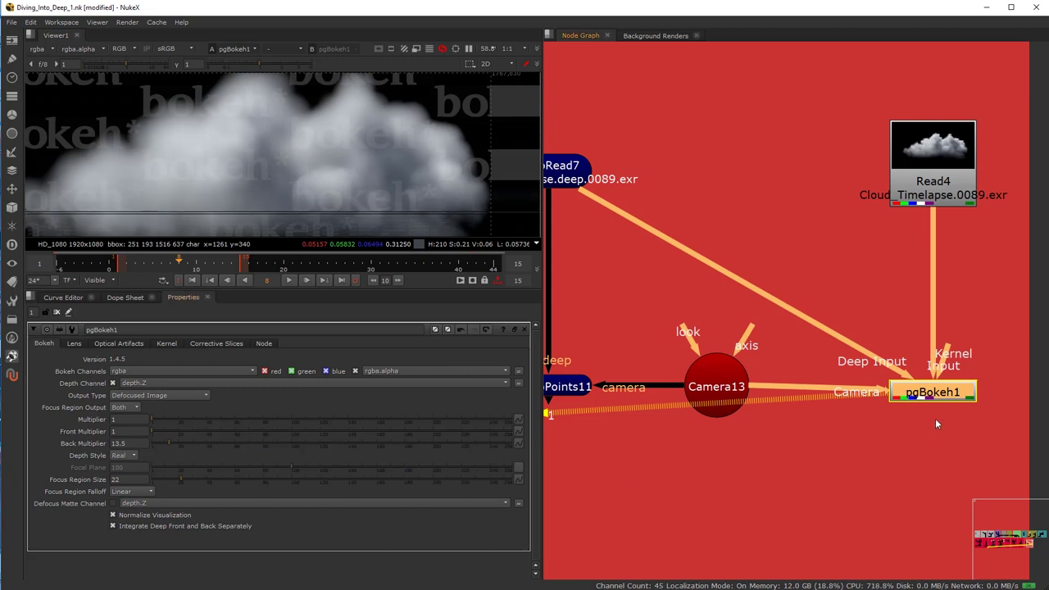
key(d)
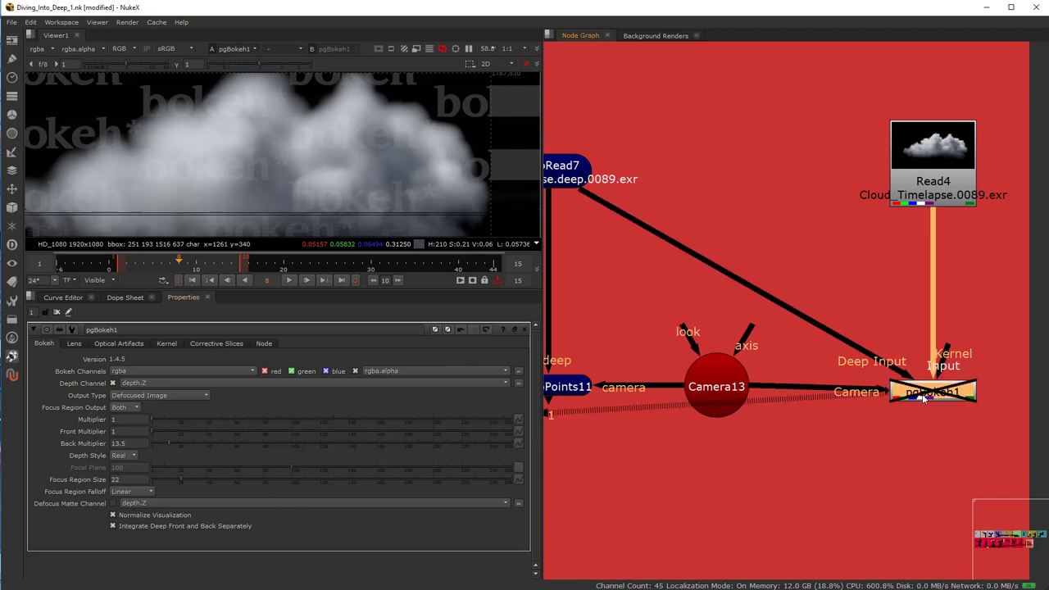
Step: Toggle pgBokeh1 back on after comparing and lower its Back Multiplier to 6
key(d)
key(d)
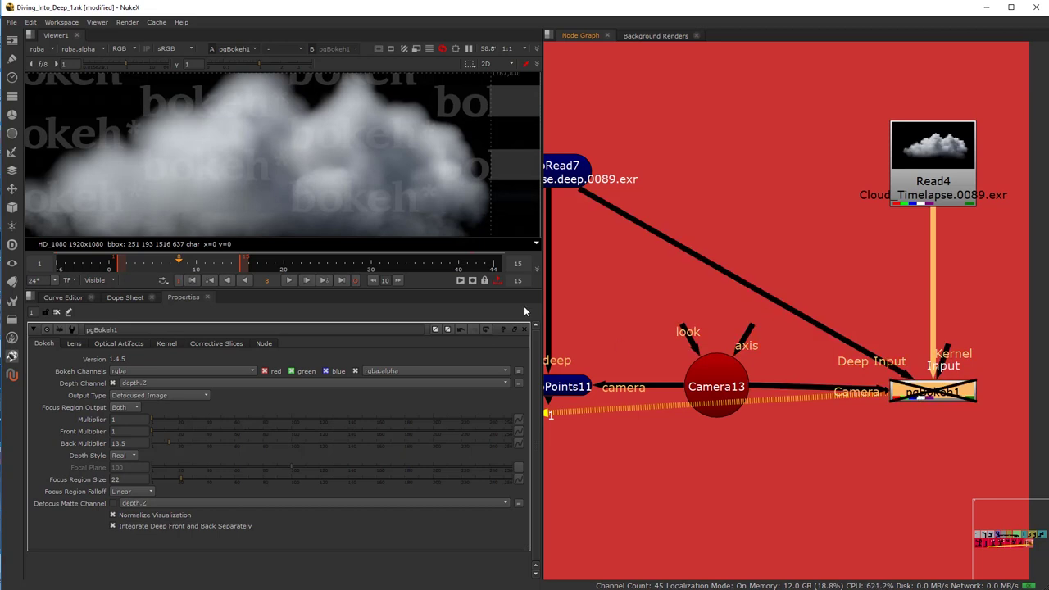
key(d)
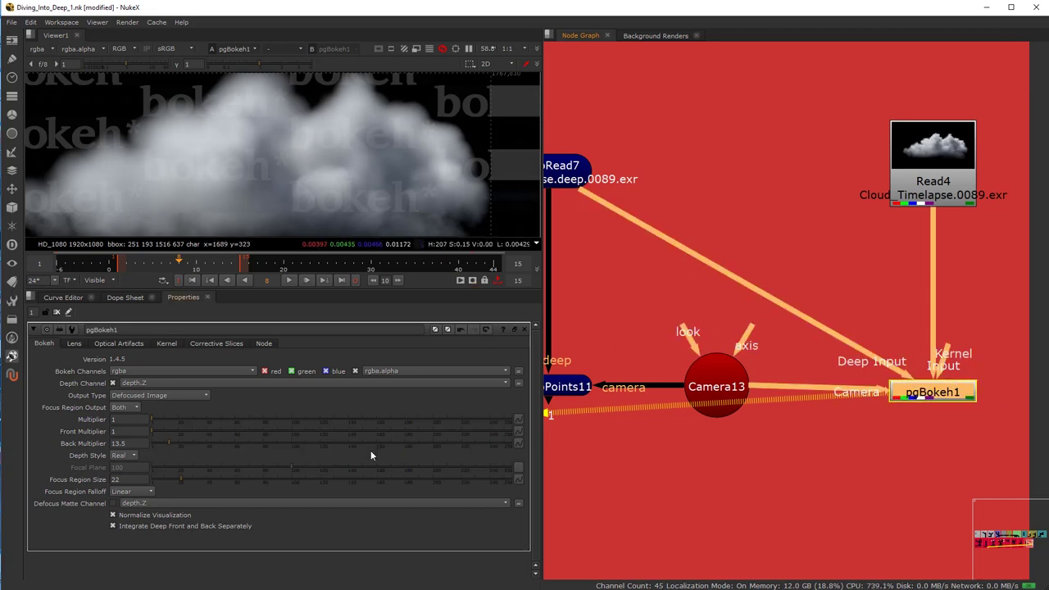
click(160, 444)
drag(160, 442, 158, 441)
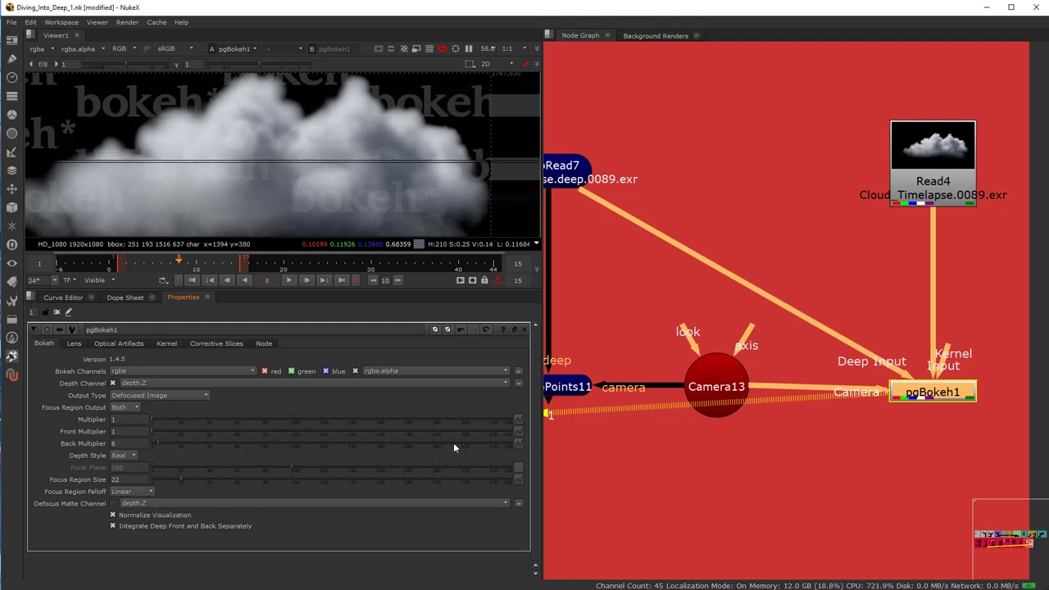
Step: Zoom out and pan the Node Graph across the coloured deep-technique backdrops
scroll(828, 204, down, 2)
scroll(823, 199, down, 6)
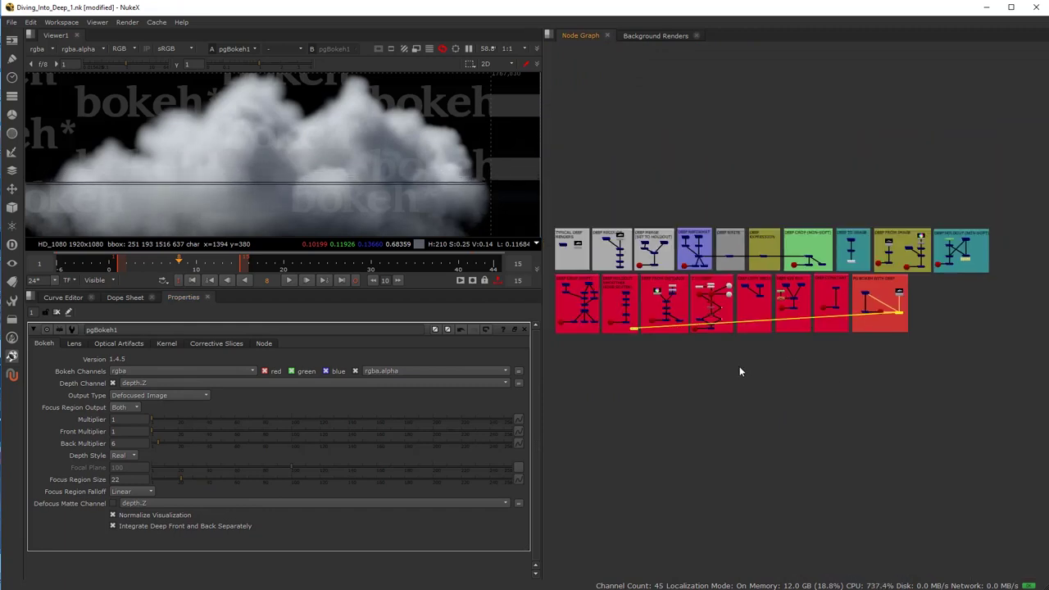
scroll(901, 305, up, 6)
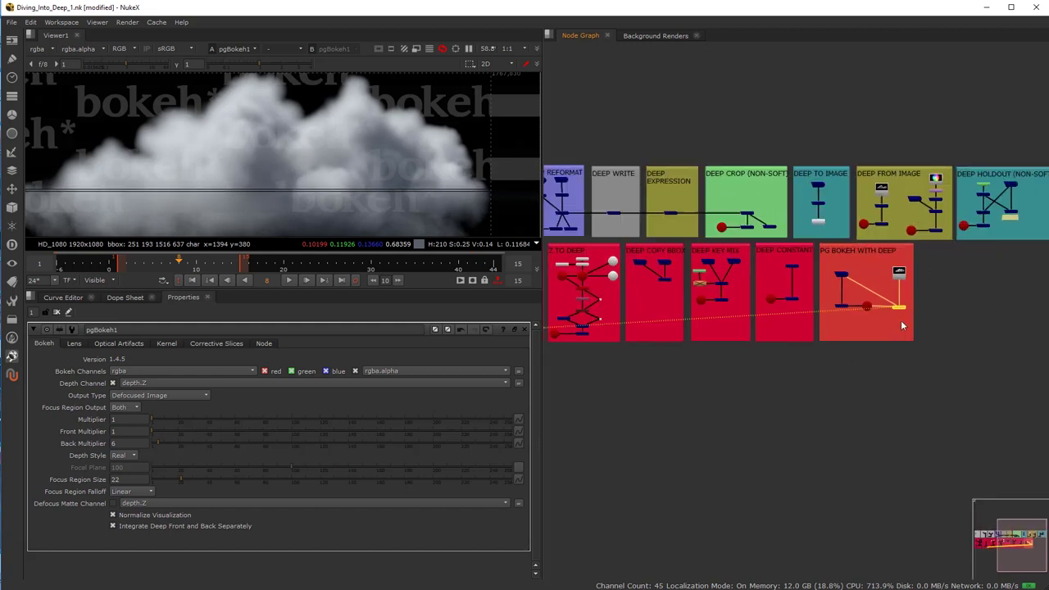
scroll(741, 331, down, 8)
drag(763, 353, 798, 357)
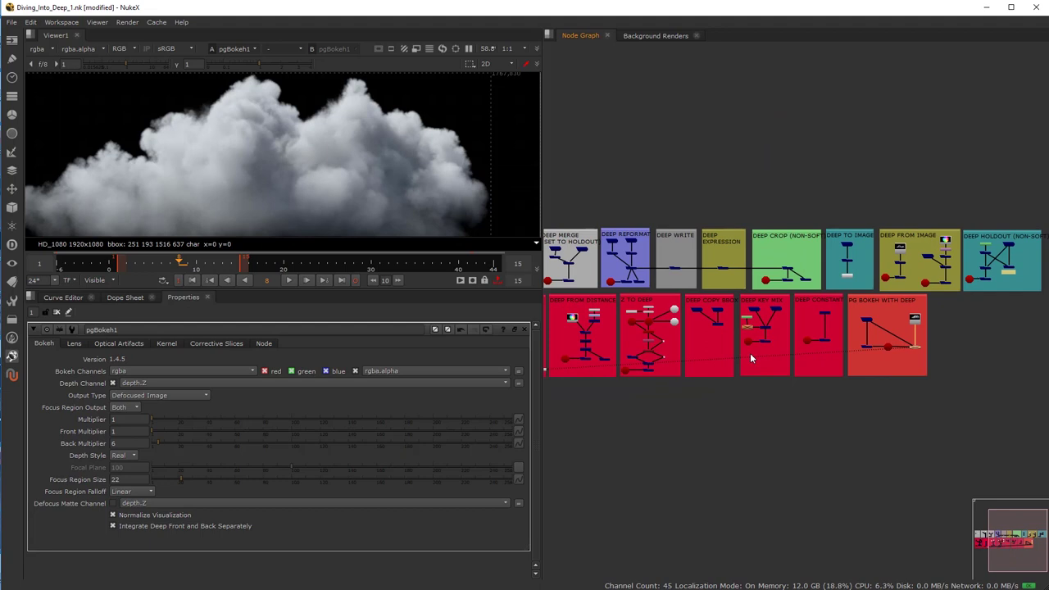